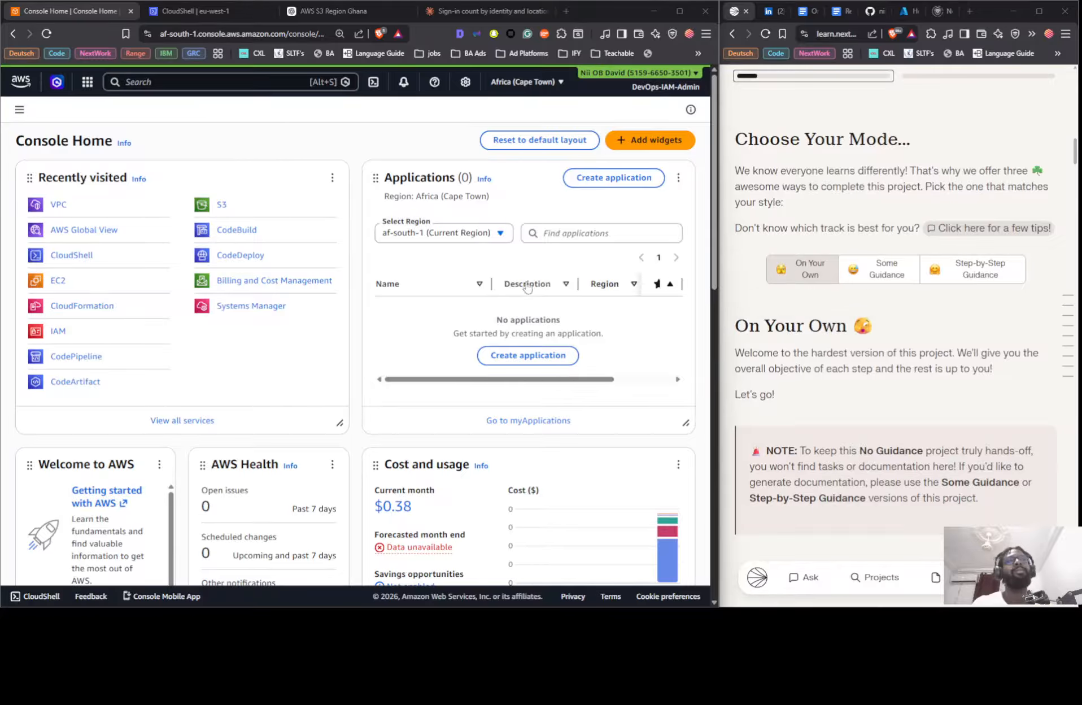
Open the VPC service and review the tasks of the project guide's first step, Set up your VPC basics.
click(57, 209)
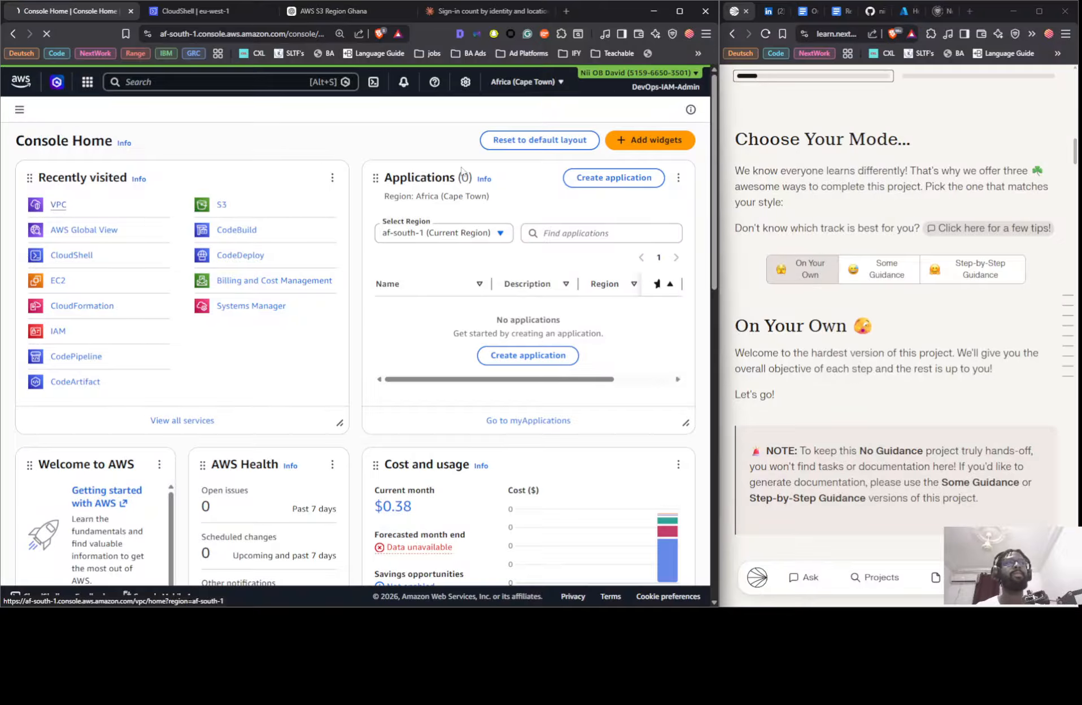
scroll(787, 232, down, 2)
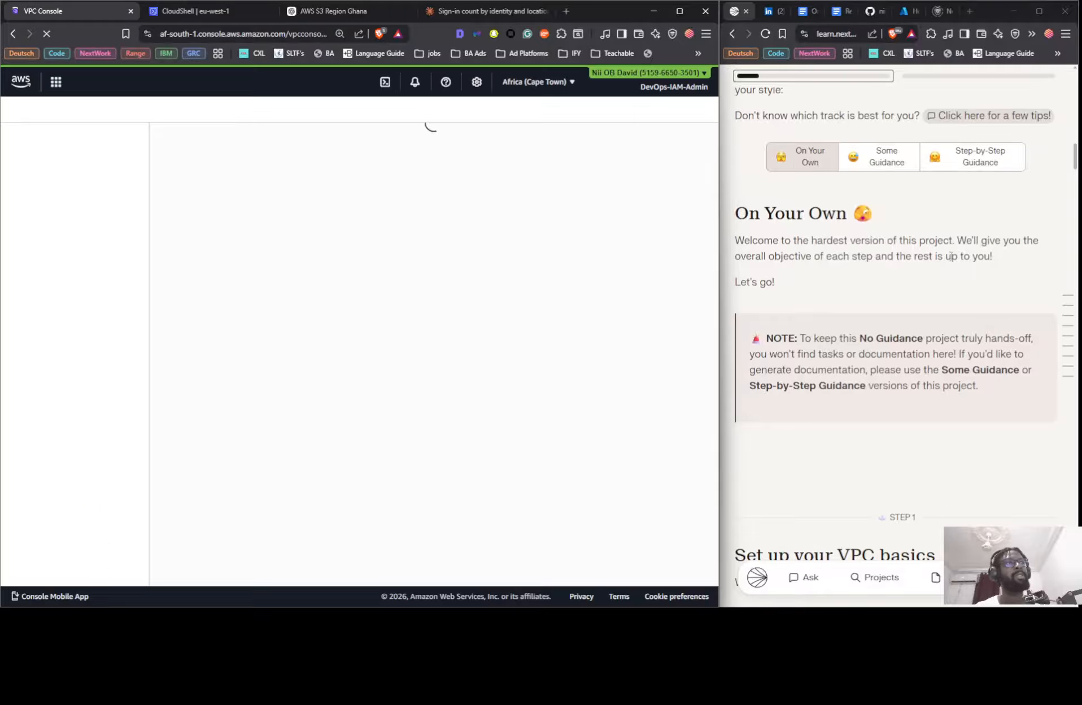
scroll(830, 282, down, 1)
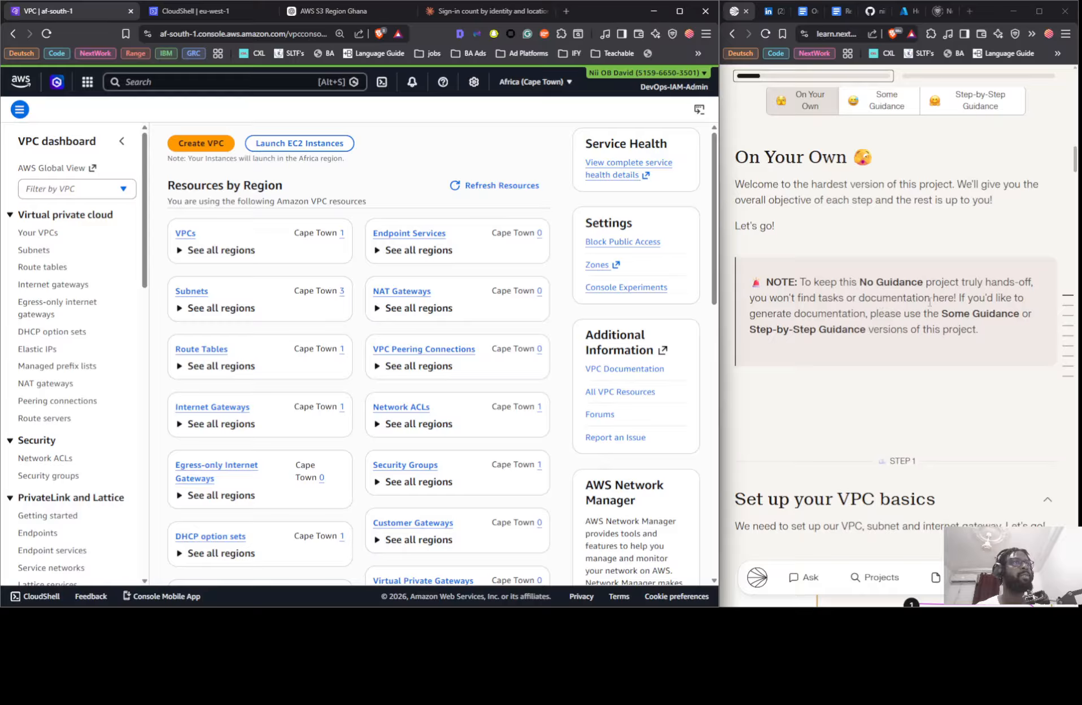
scroll(898, 320, down, 1)
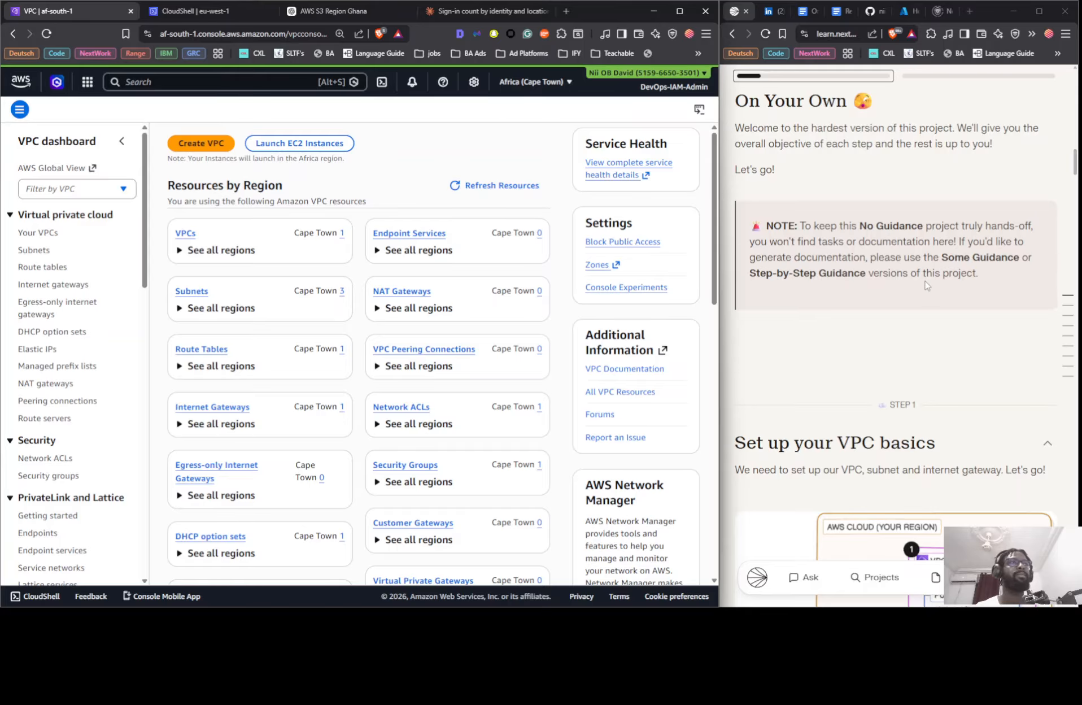
scroll(929, 289, down, 6)
scroll(929, 290, down, 3)
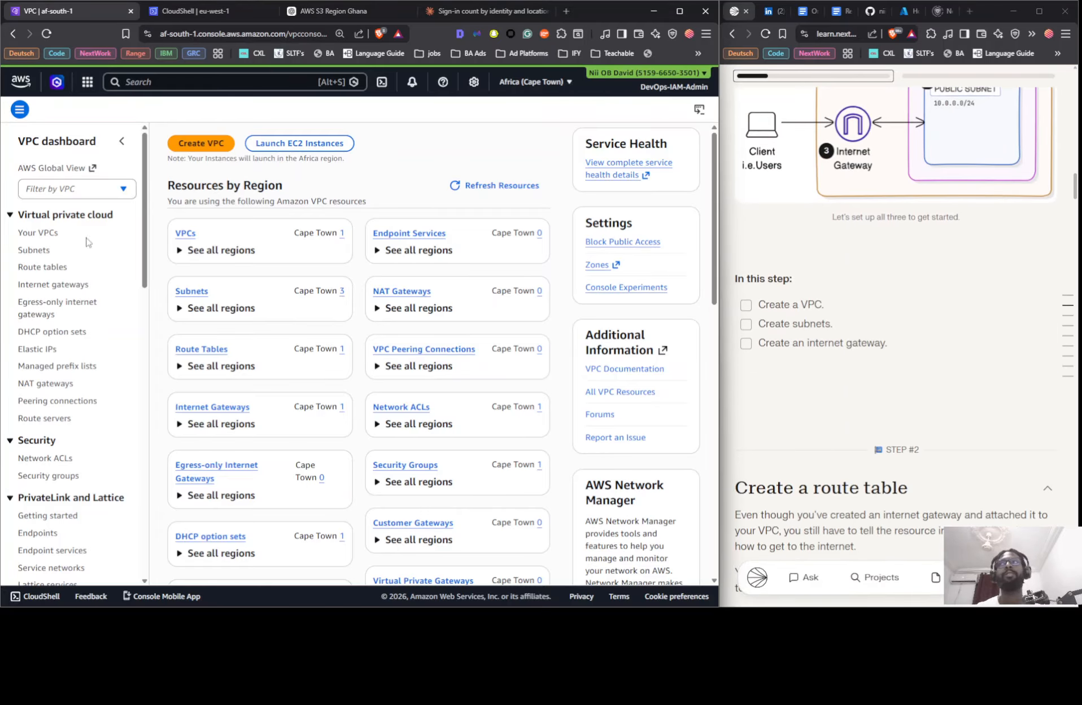
Create a VPC named Nextwork VPC with the manual IPv4 CIDR 10.0.0.0/16.
click(43, 233)
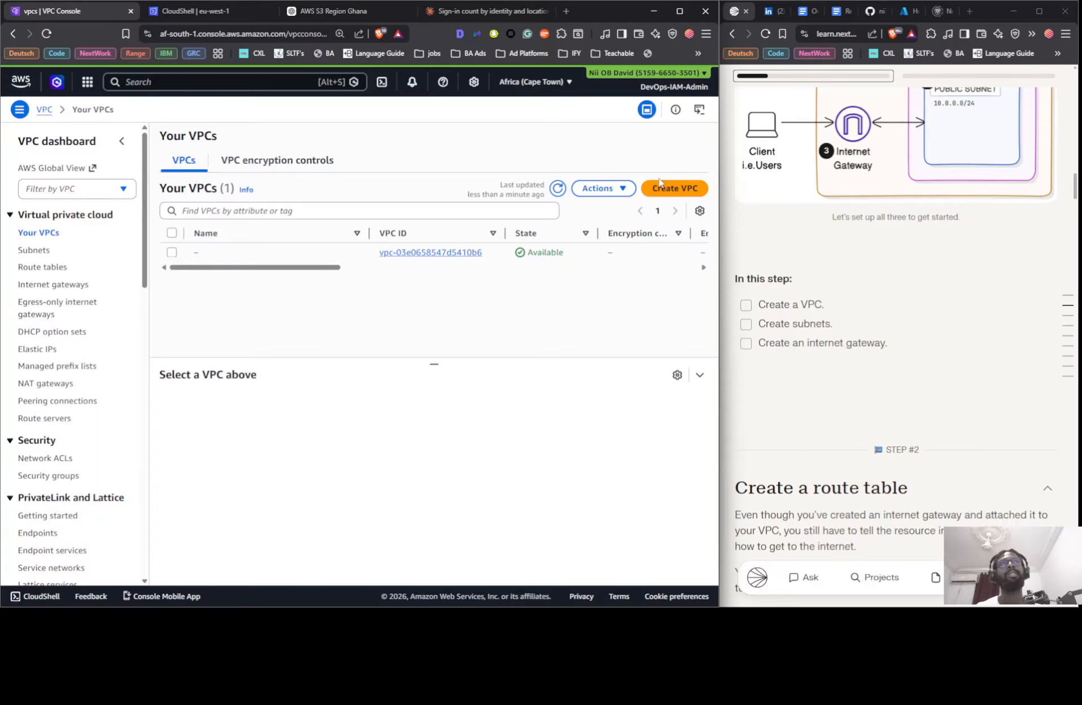
click(674, 188)
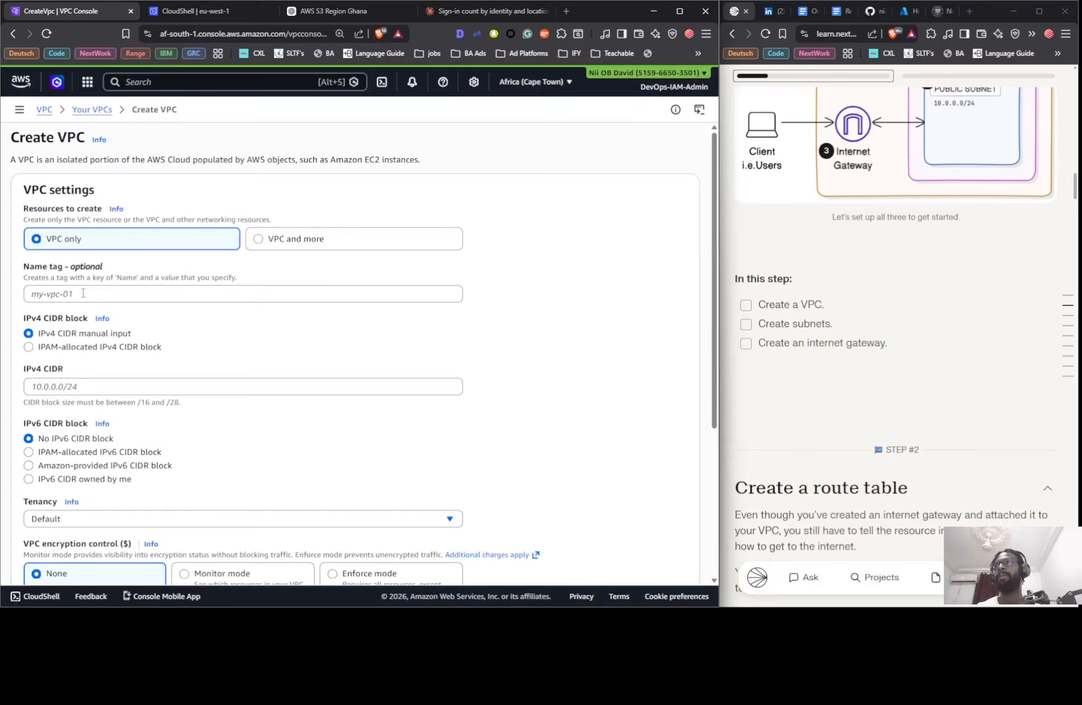
click(83, 293)
text(Nextwork VPC)
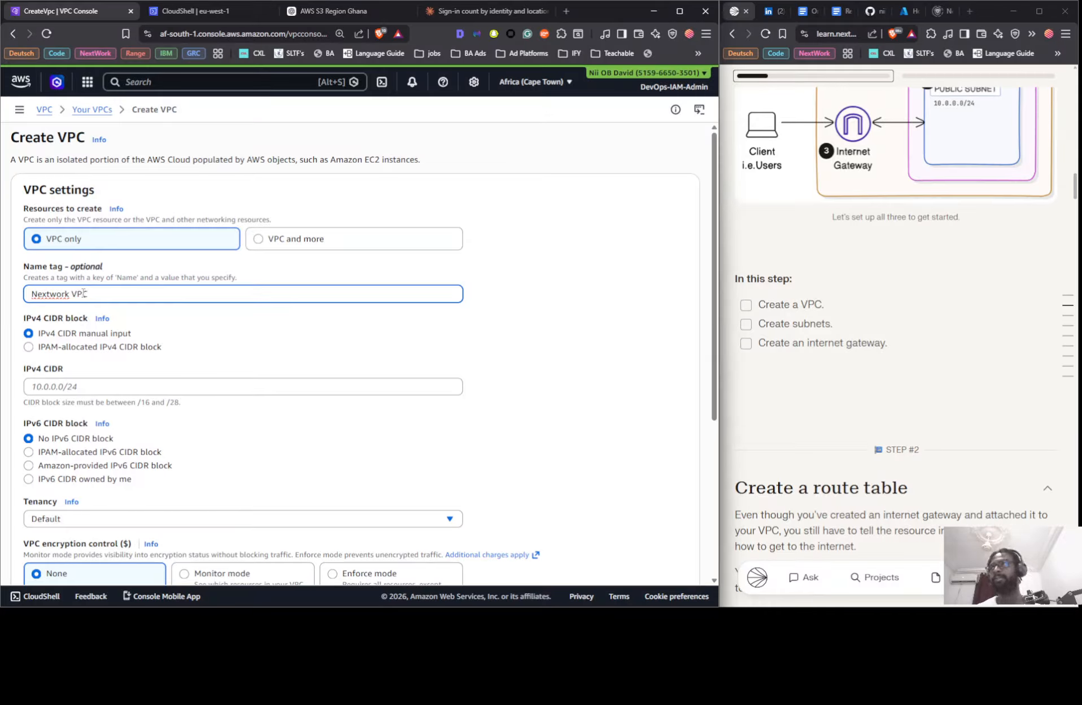
click(63, 388)
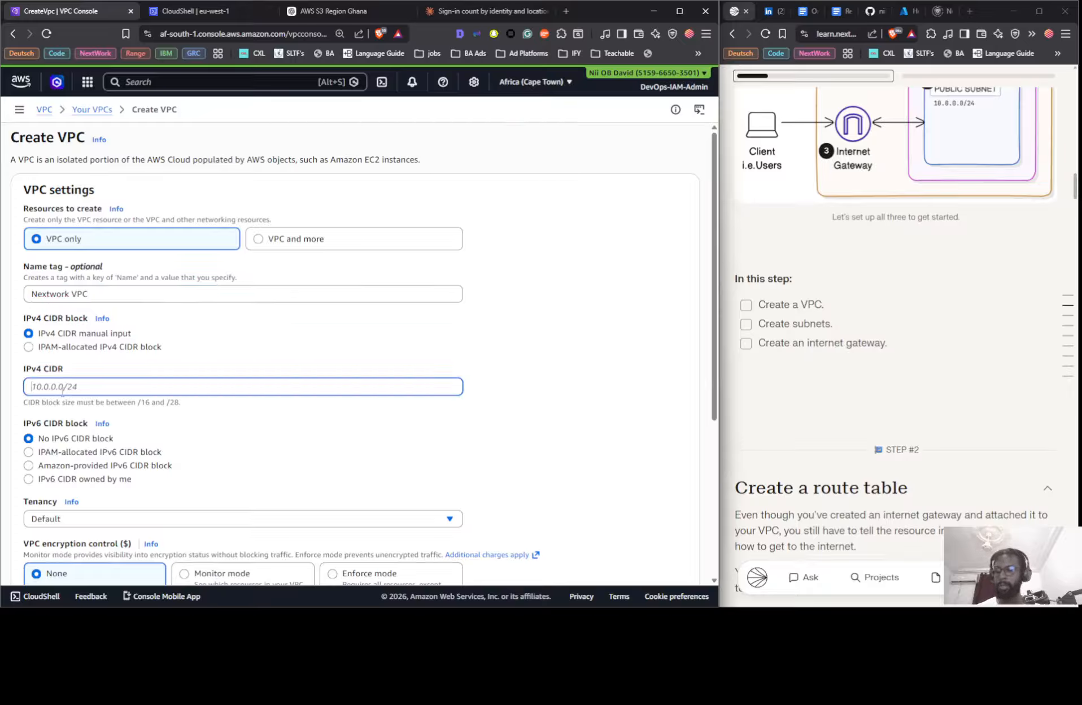
text(10.0.0.0/16)
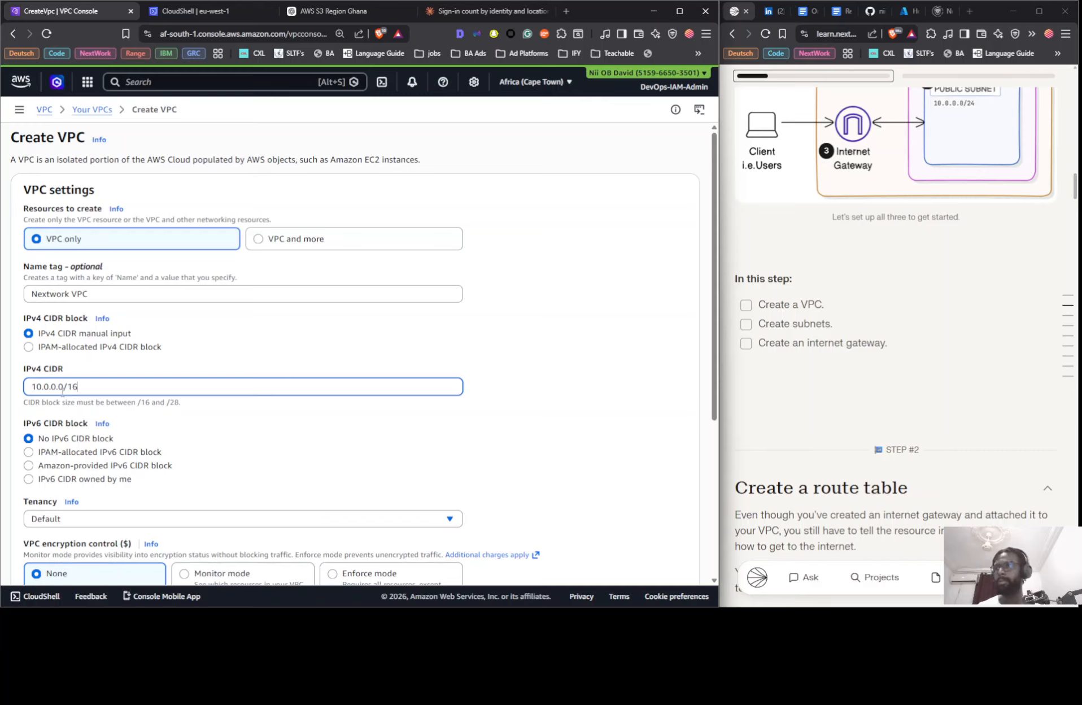
click(427, 354)
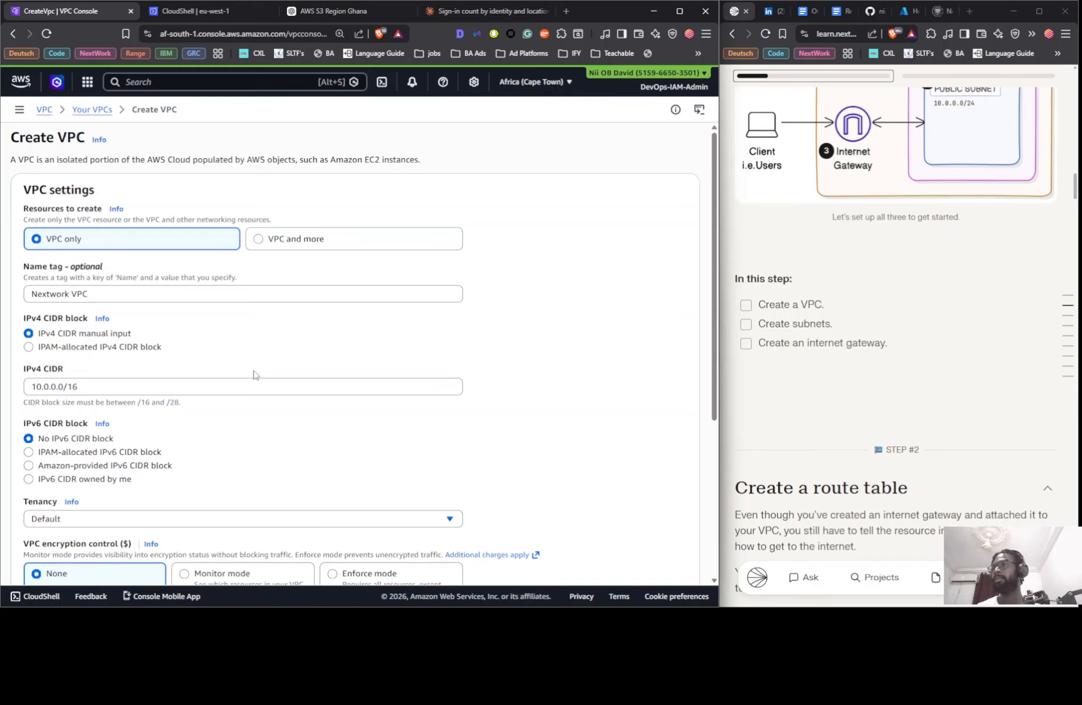
scroll(258, 375, down, 3)
scroll(345, 278, down, 2)
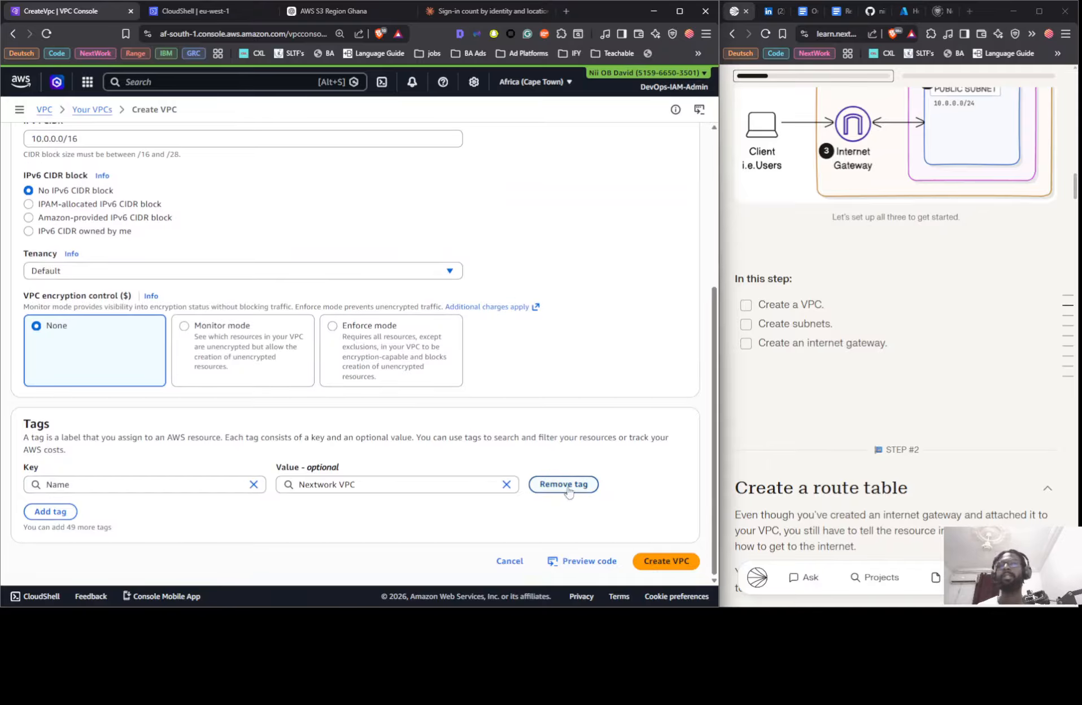
click(657, 561)
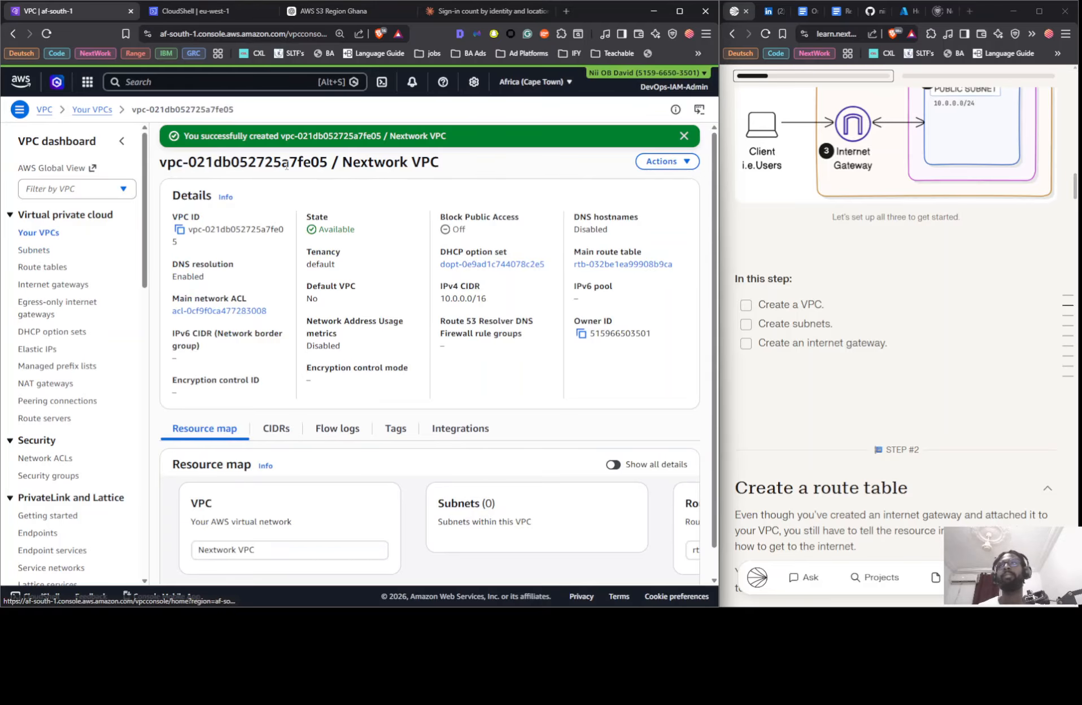
Start a new subnet in Nextwork VPC and name it Public 1.
click(43, 236)
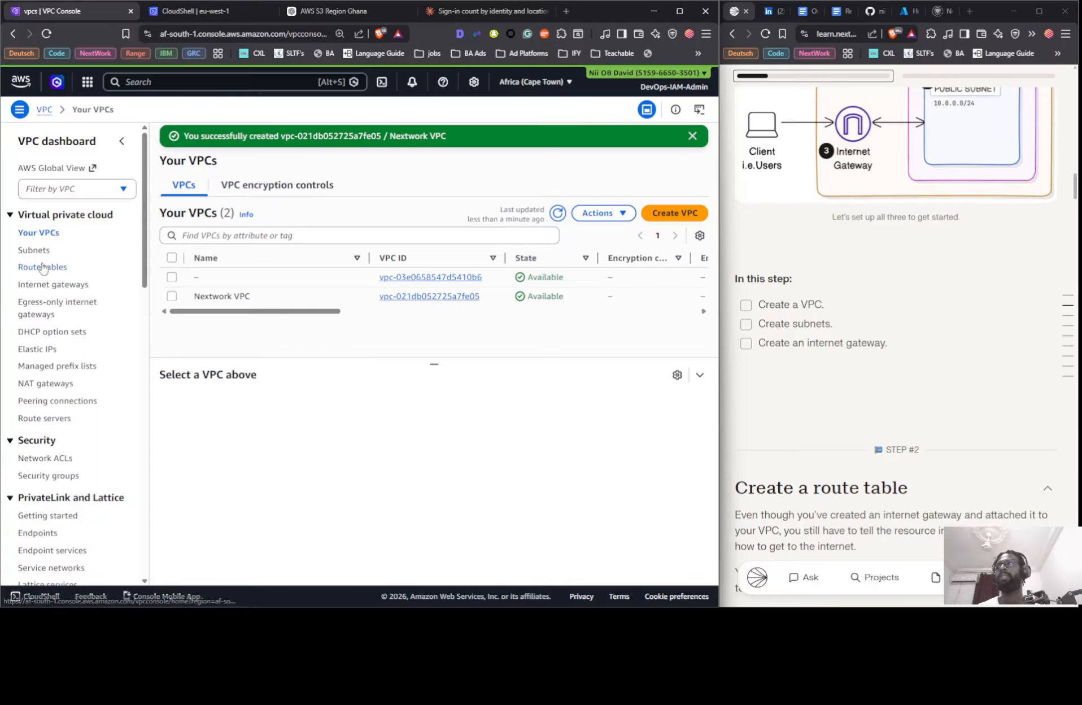
click(42, 249)
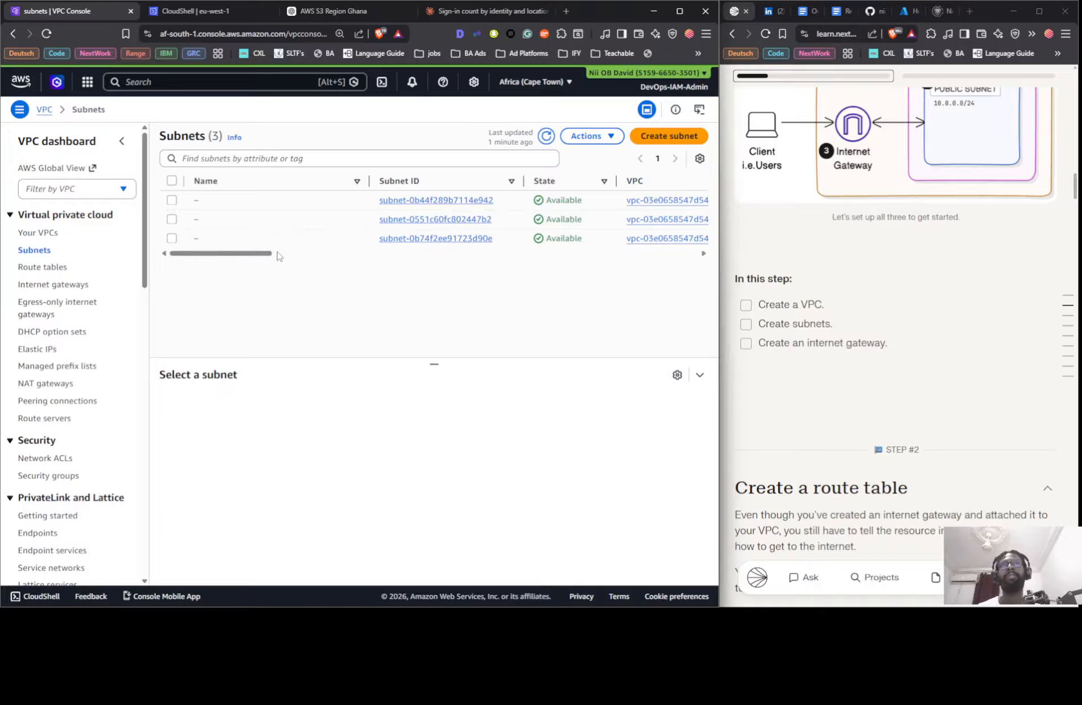
drag(267, 253, 619, 257)
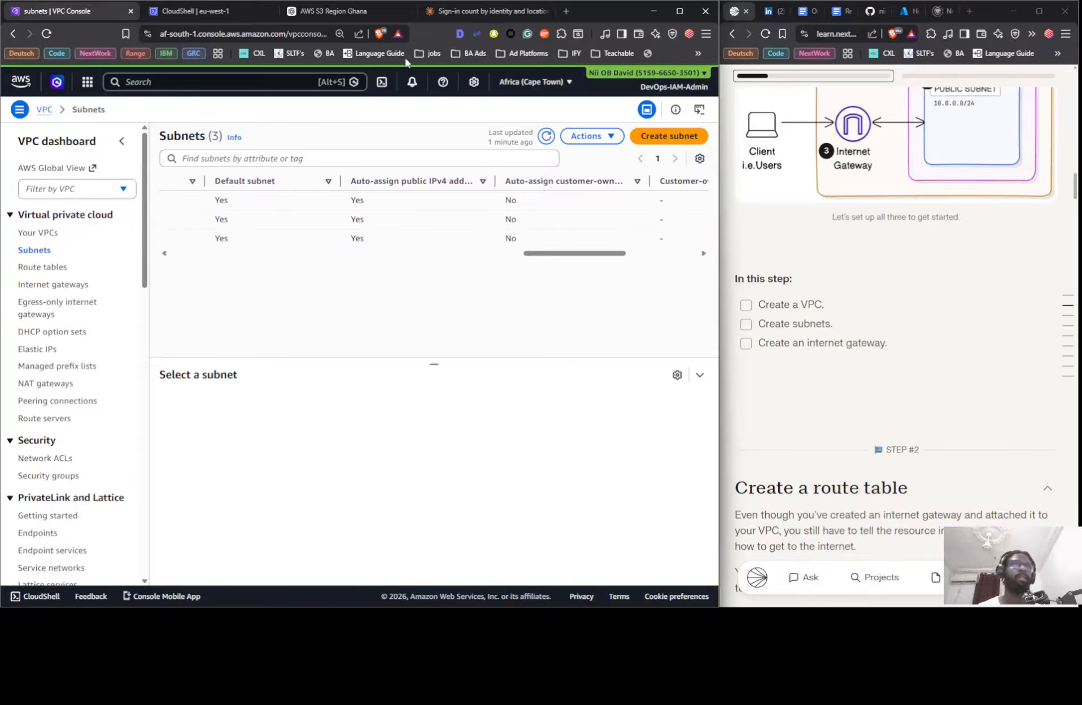
click(586, 140)
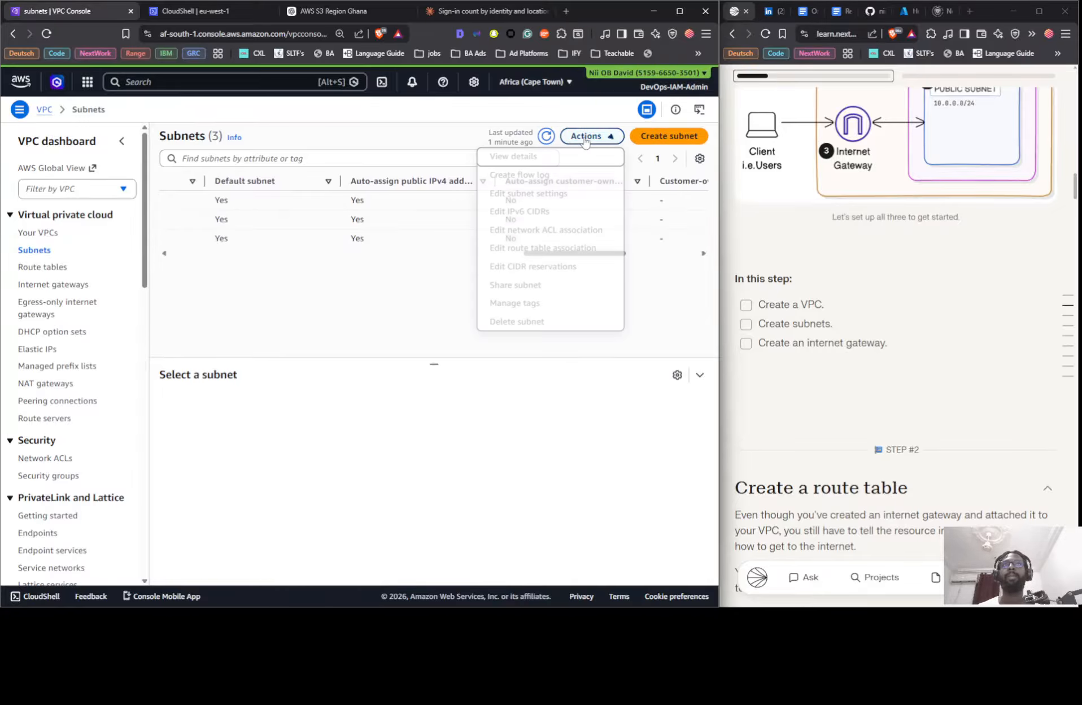
click(667, 137)
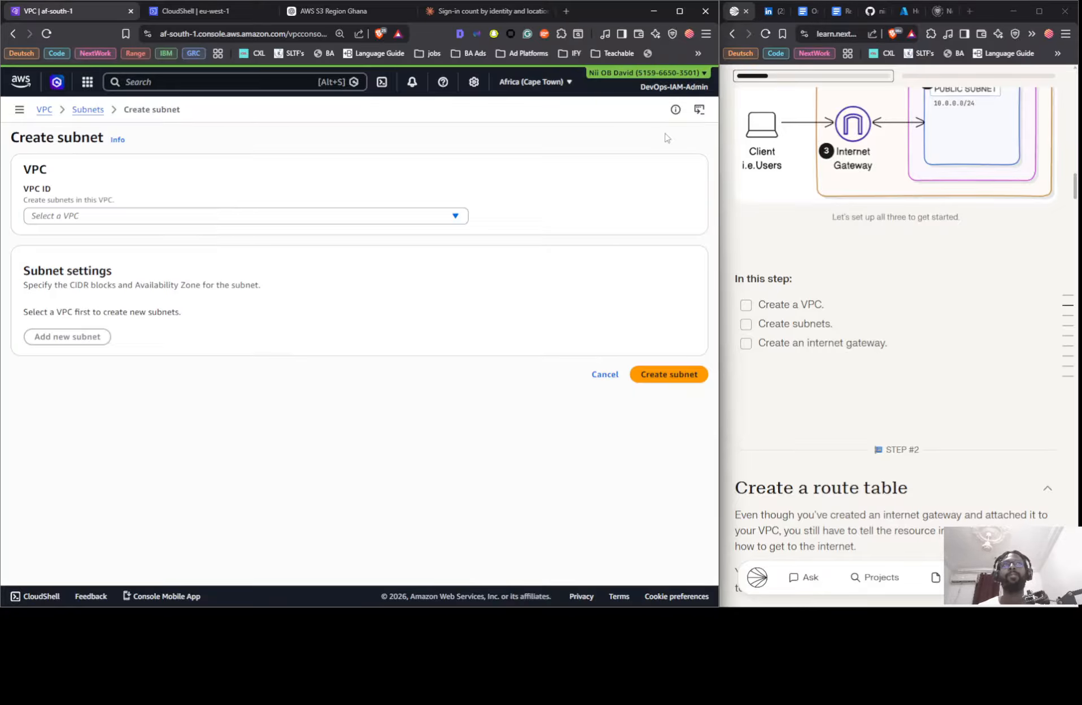
click(223, 216)
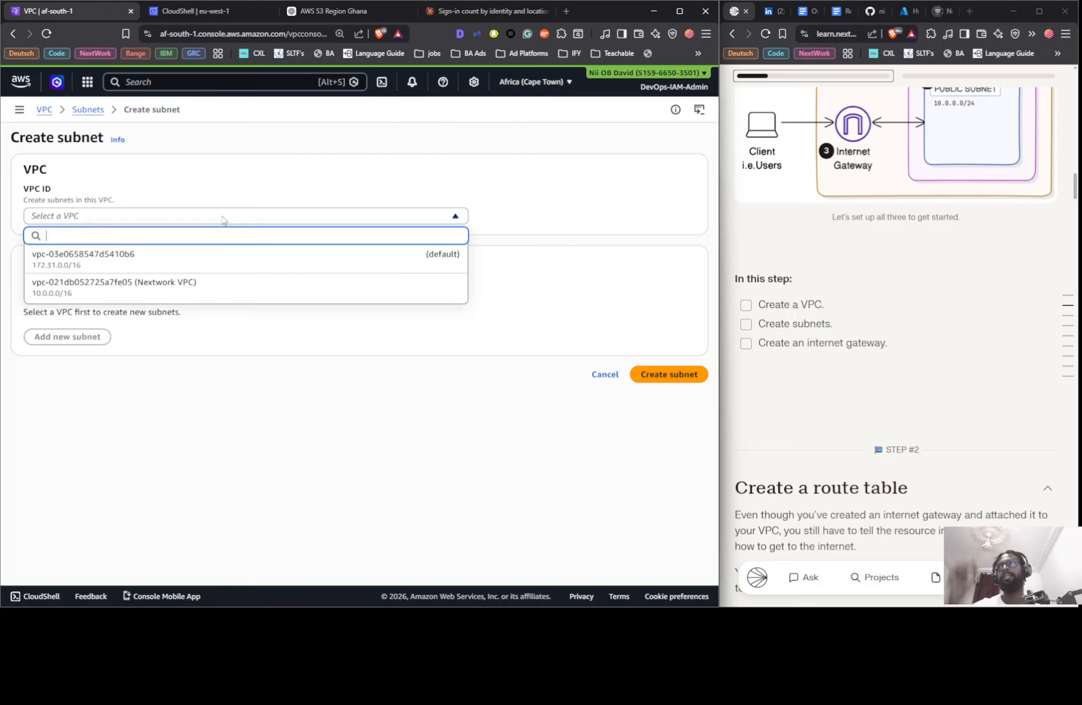
click(142, 285)
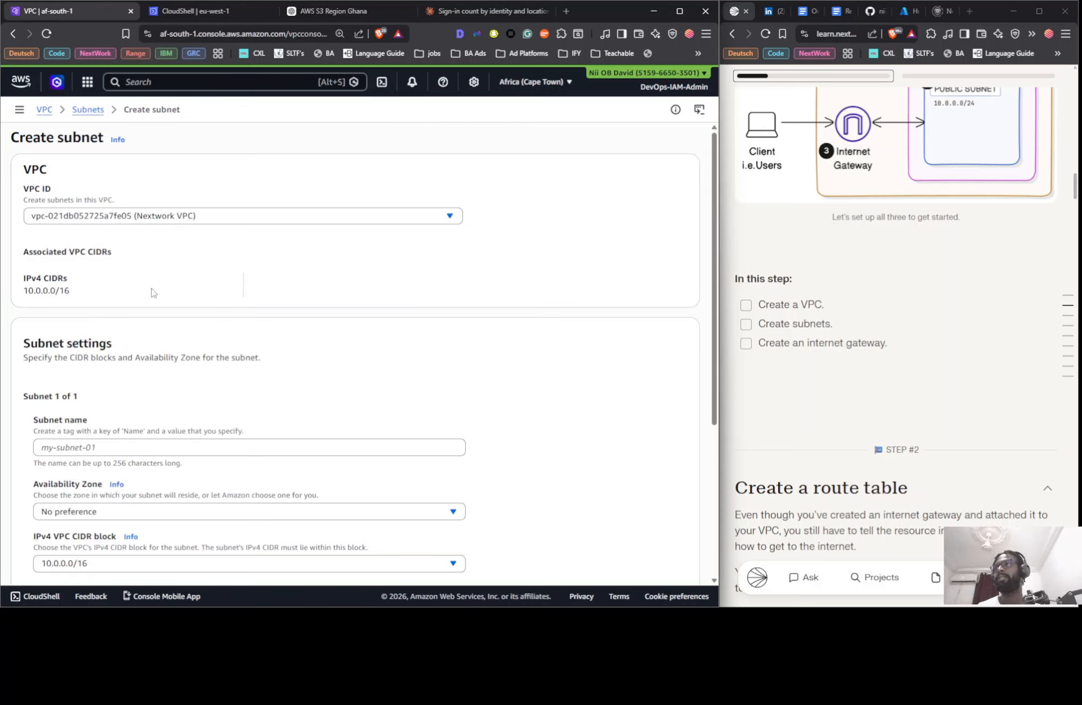
click(132, 447)
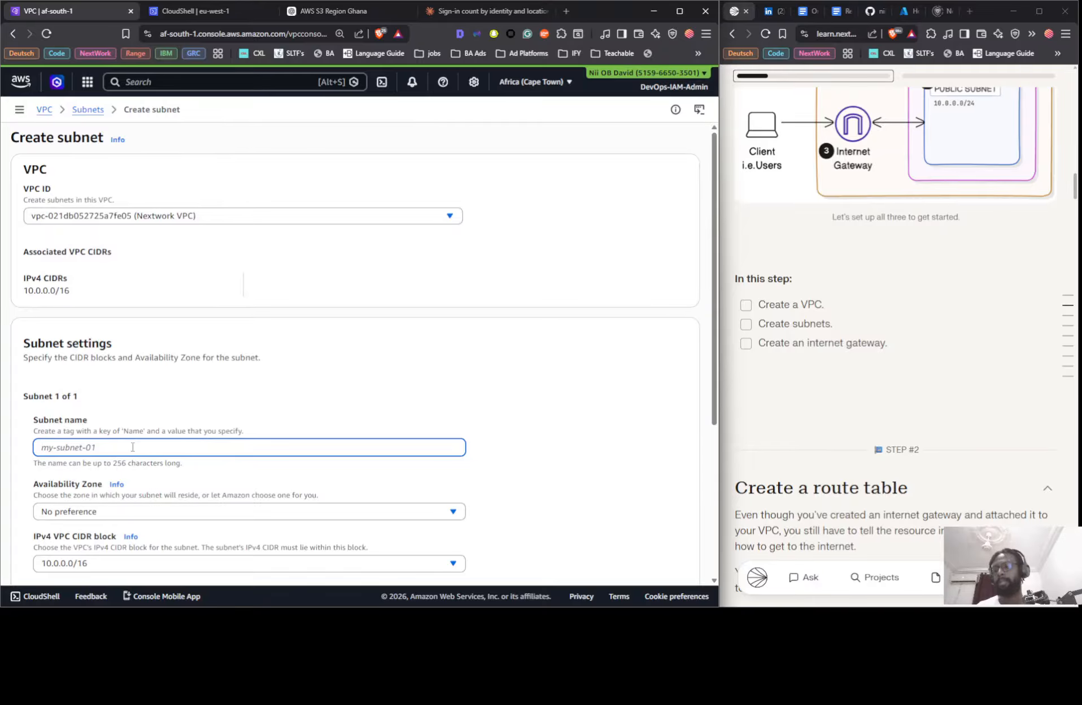
text(Public 1)
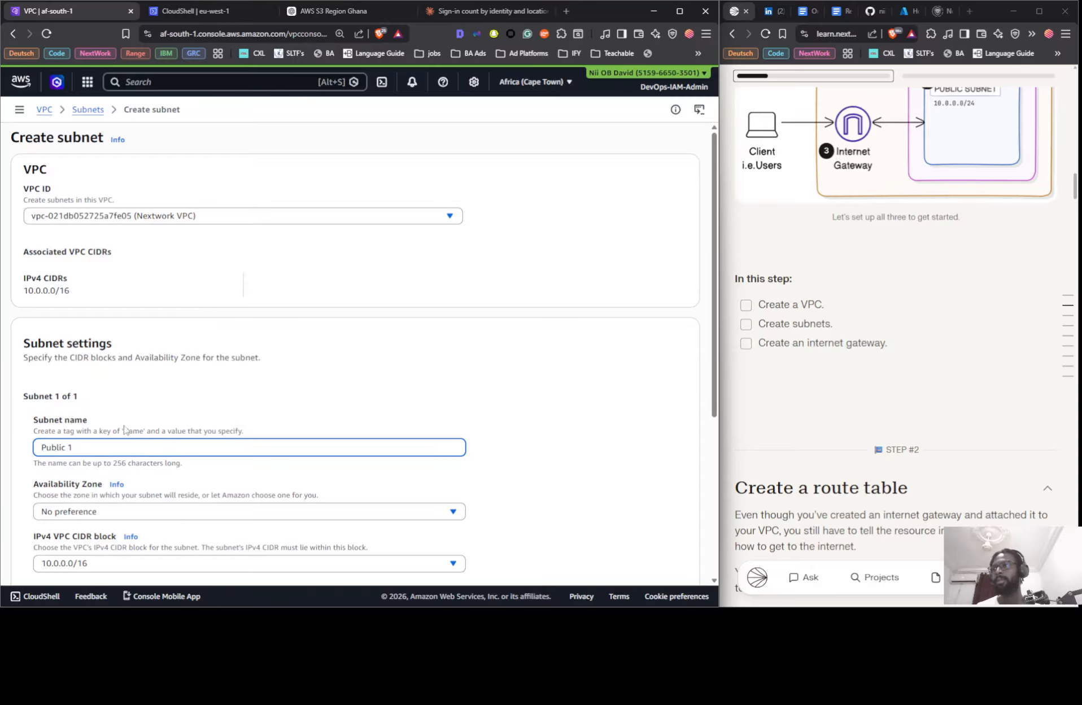
Create the subnet in availability zone af-south-1a with the IPv4 subnet CIDR block 10.0.0.0/24.
scroll(125, 430, down, 4)
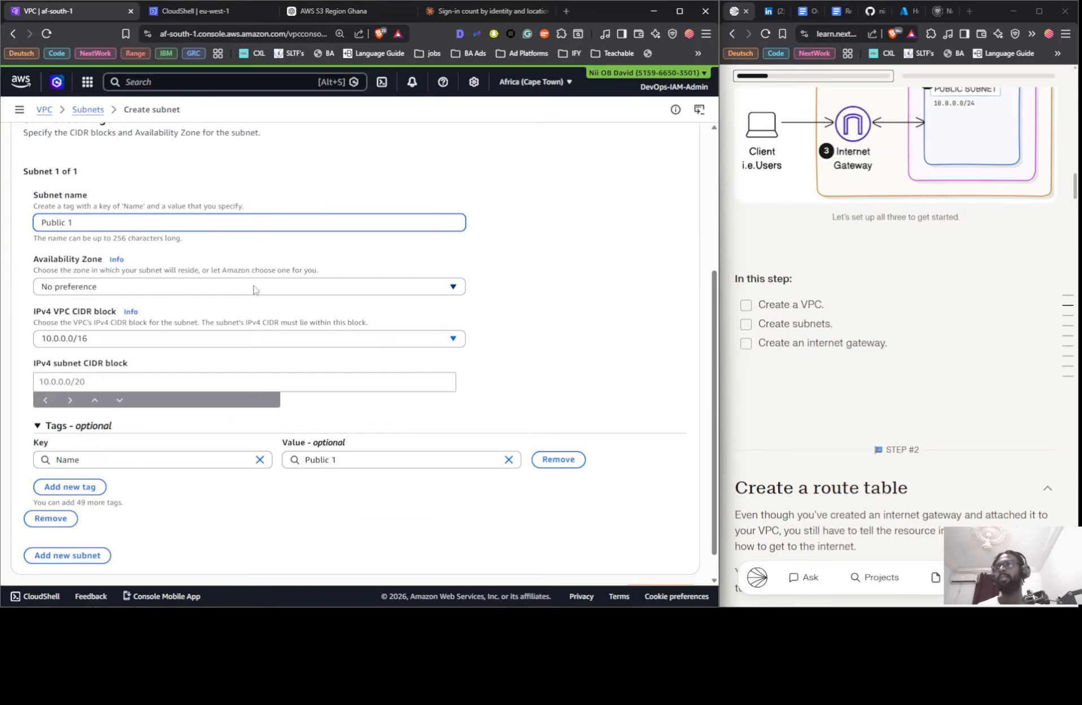
click(231, 289)
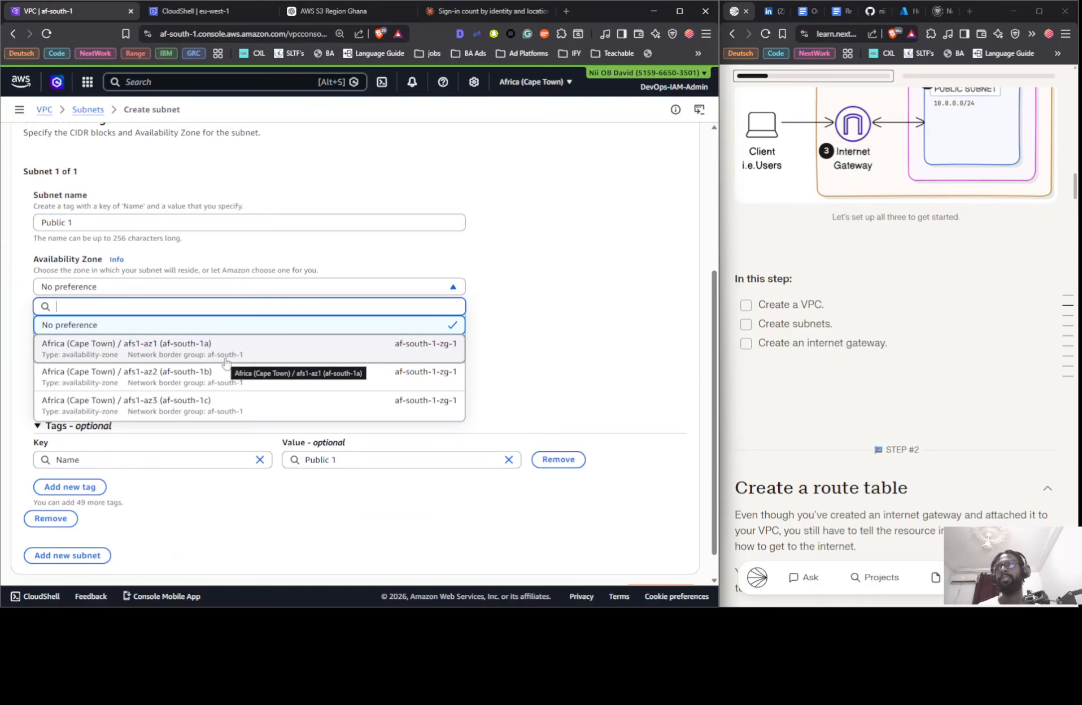
click(225, 362)
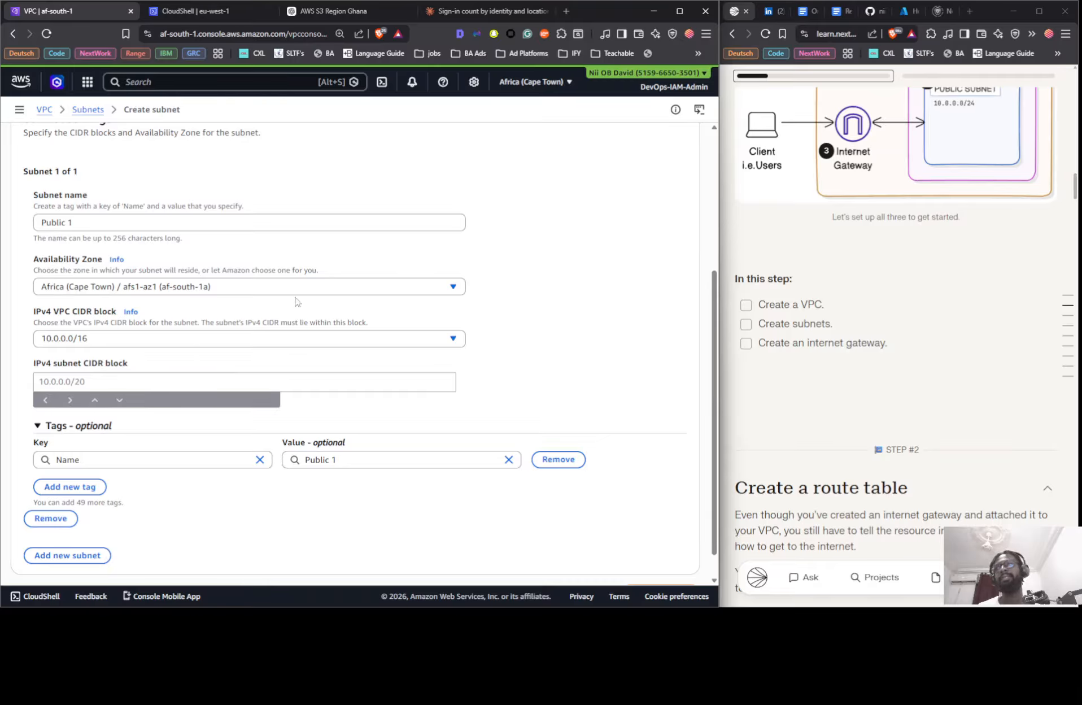
click(195, 376)
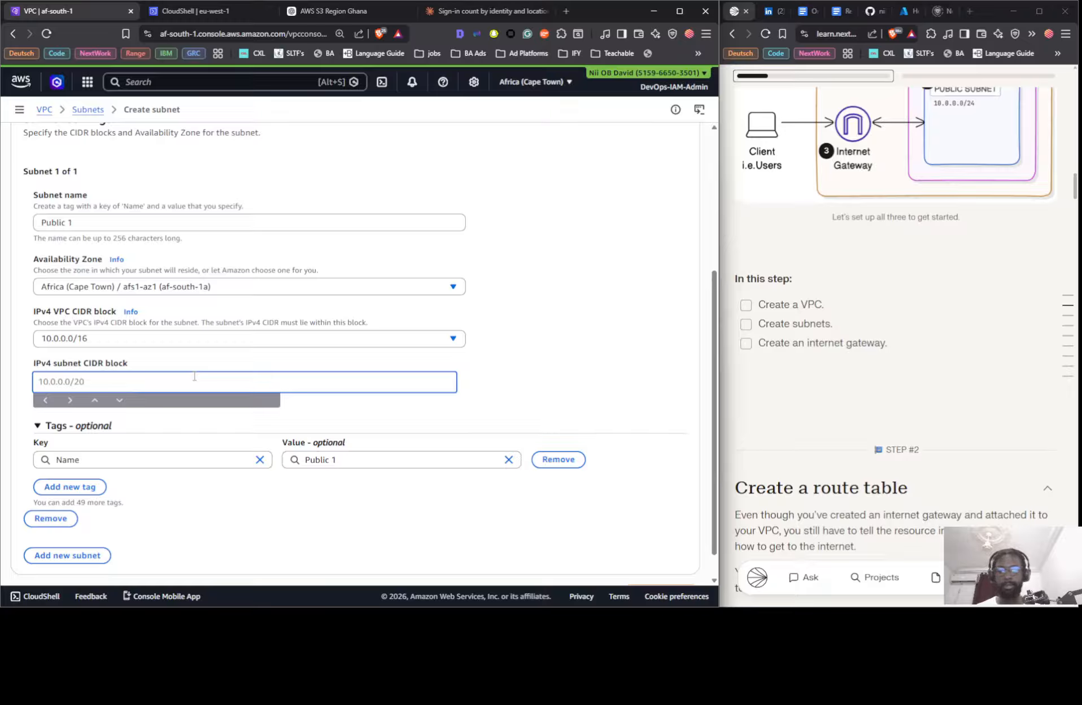
text(10.0.0.0)
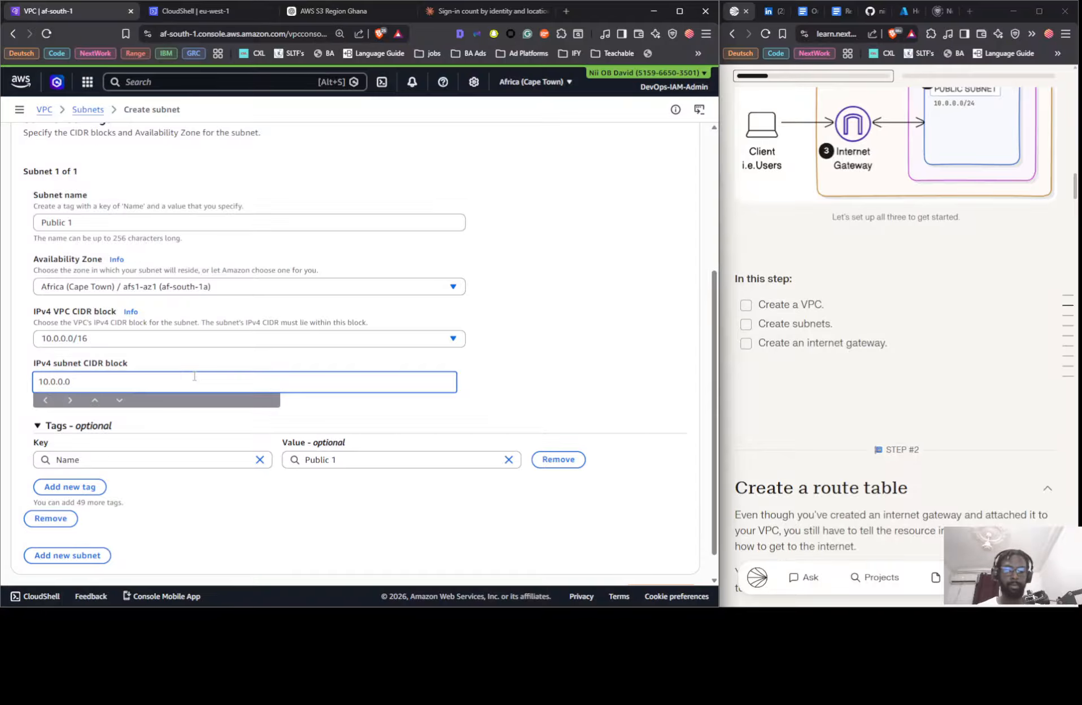
text(/24)
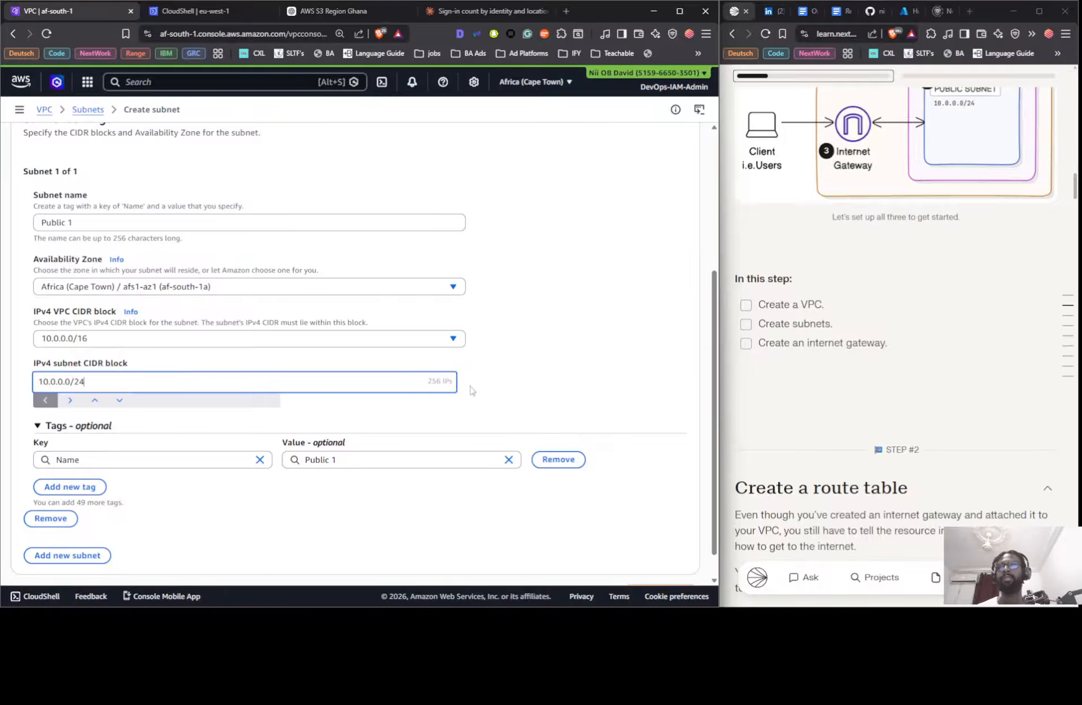
scroll(607, 377, down, 1)
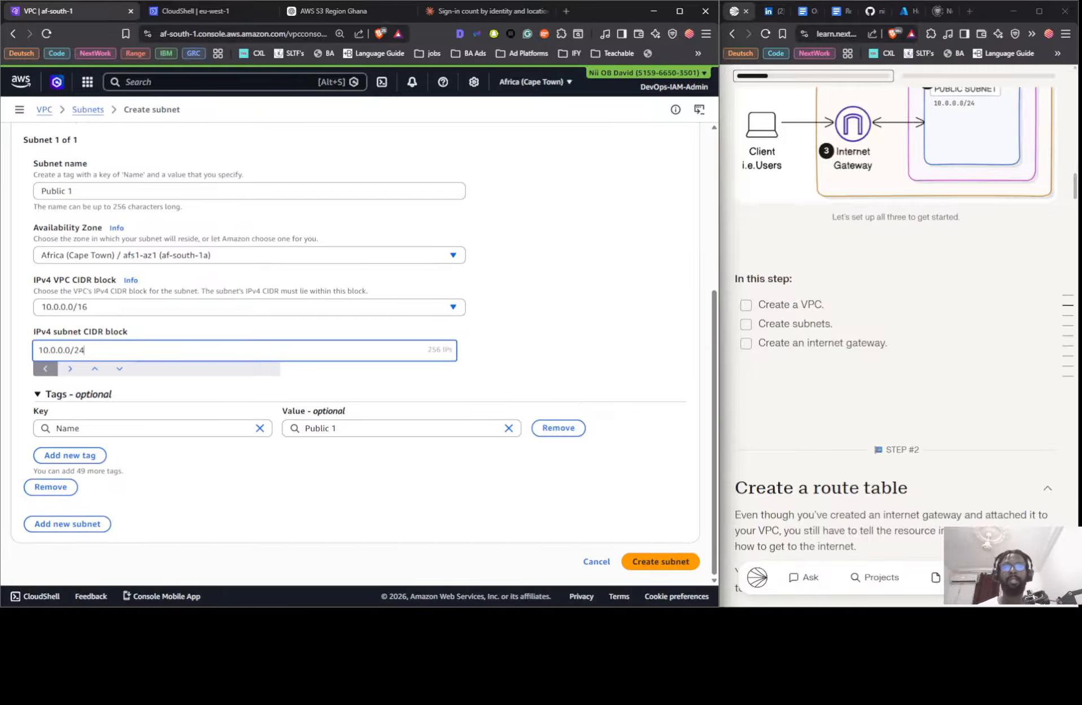
click(662, 565)
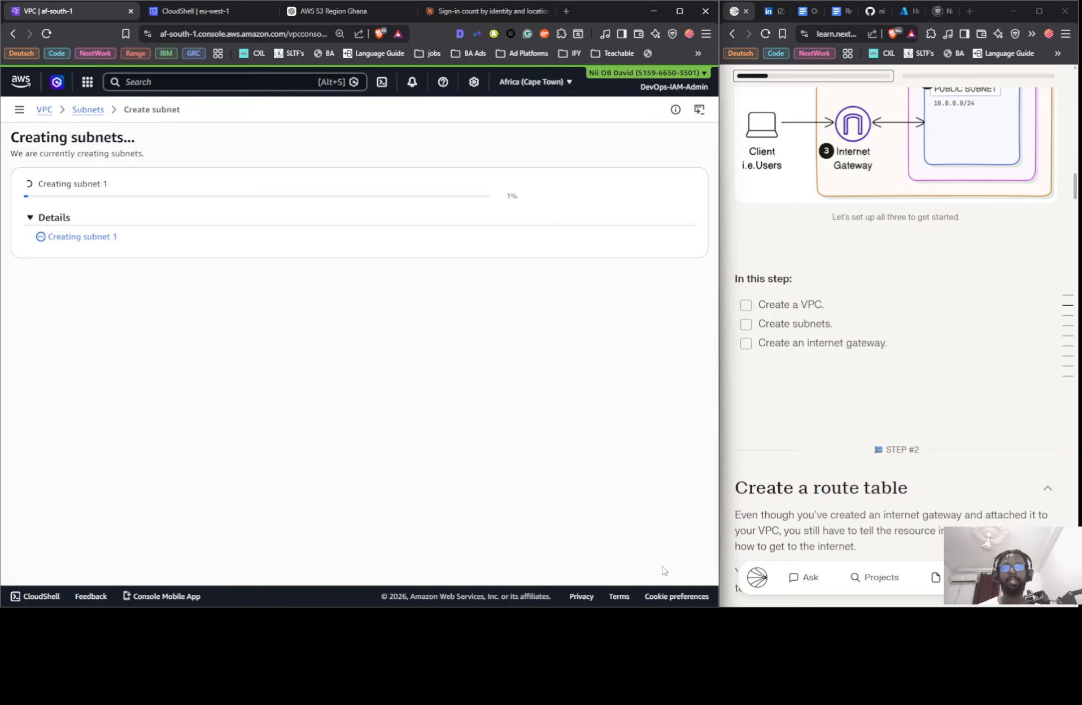
Mark the Create a VPC and Create subnets tasks as done in the project guide's checklist.
click(746, 306)
click(746, 324)
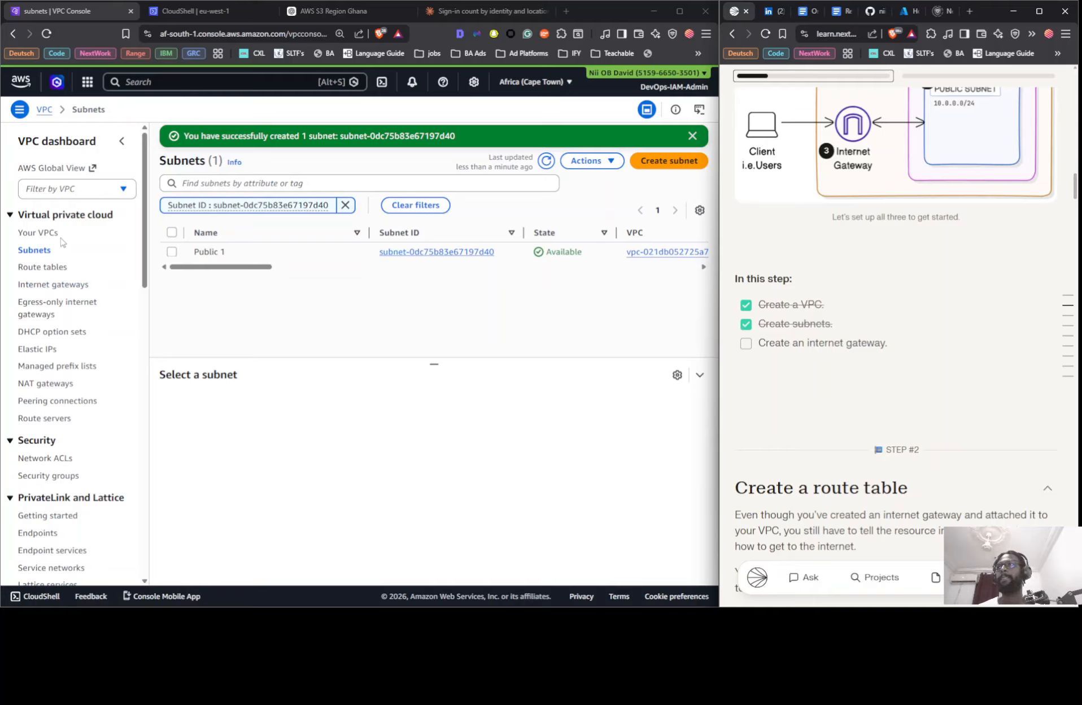
Examine the resource map of Nextwork VPC, from its subnets across to its route tables and network connections.
click(50, 234)
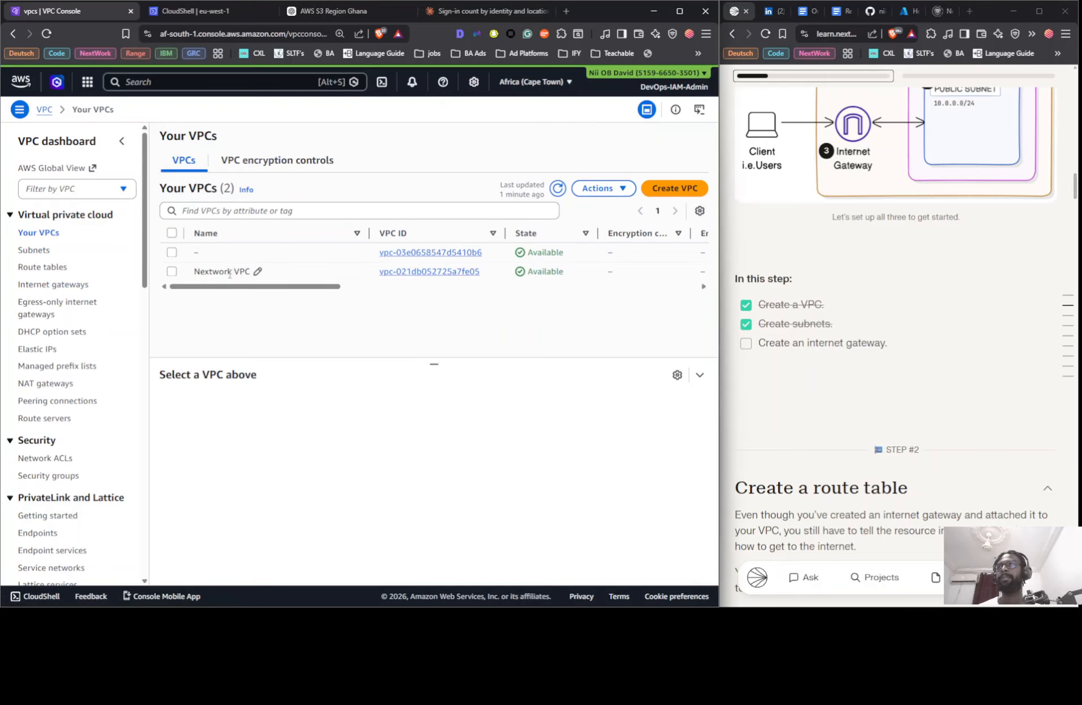
click(257, 271)
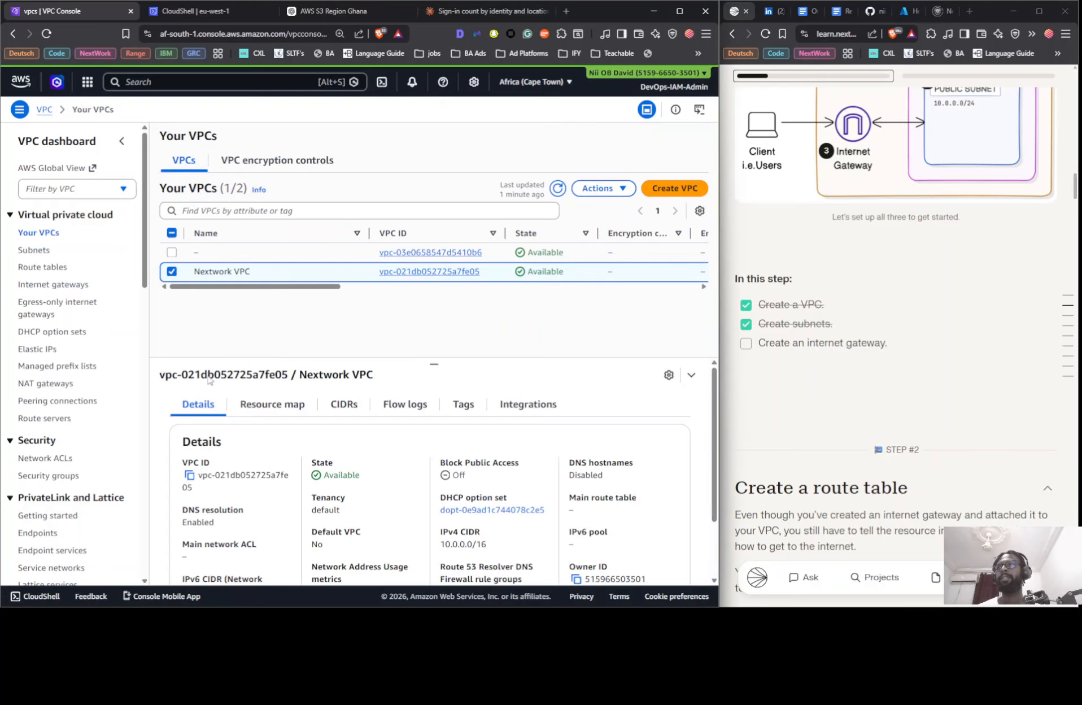
click(251, 405)
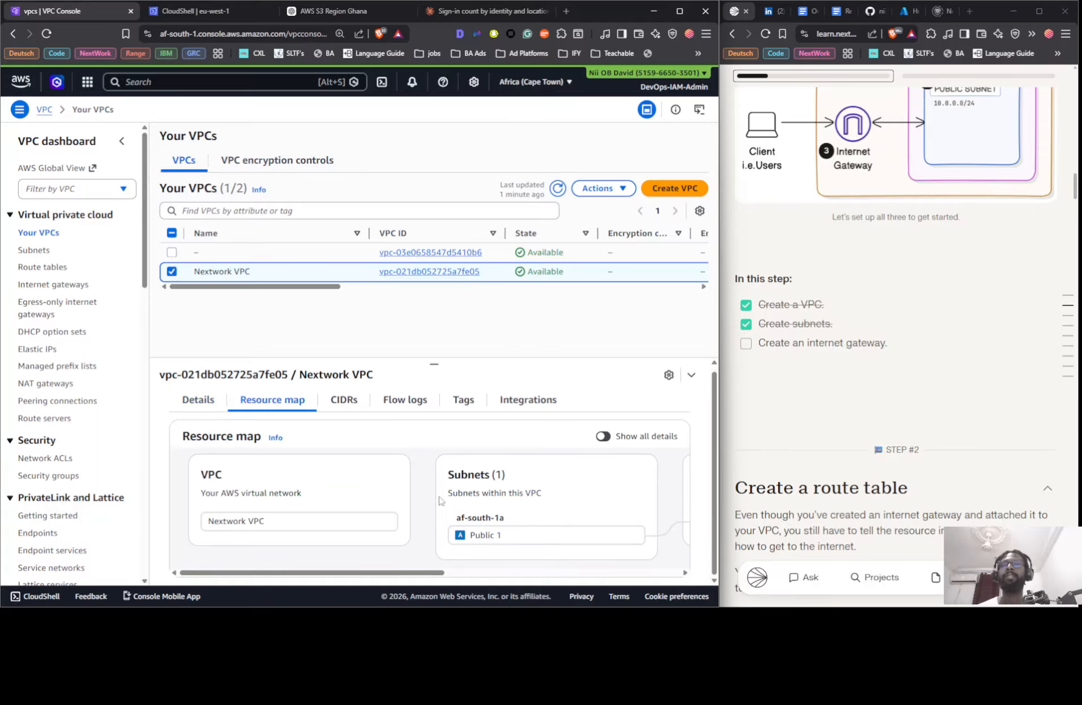
drag(252, 572, 489, 572)
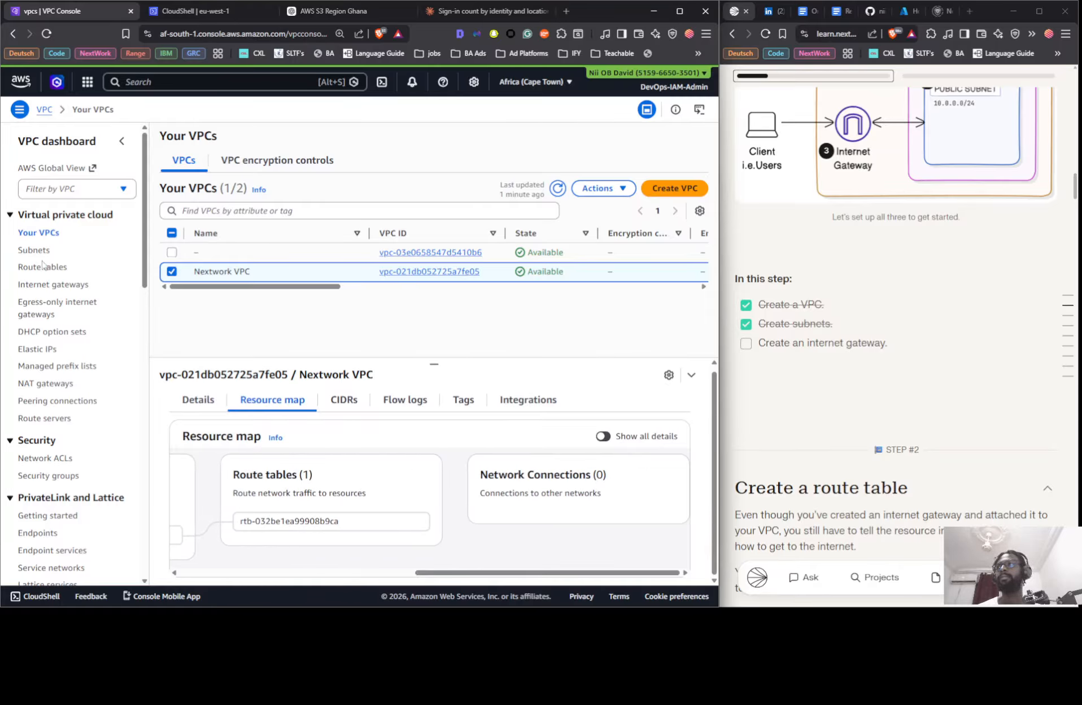
Check the route tables list to see which VPC each route table belongs to.
click(43, 268)
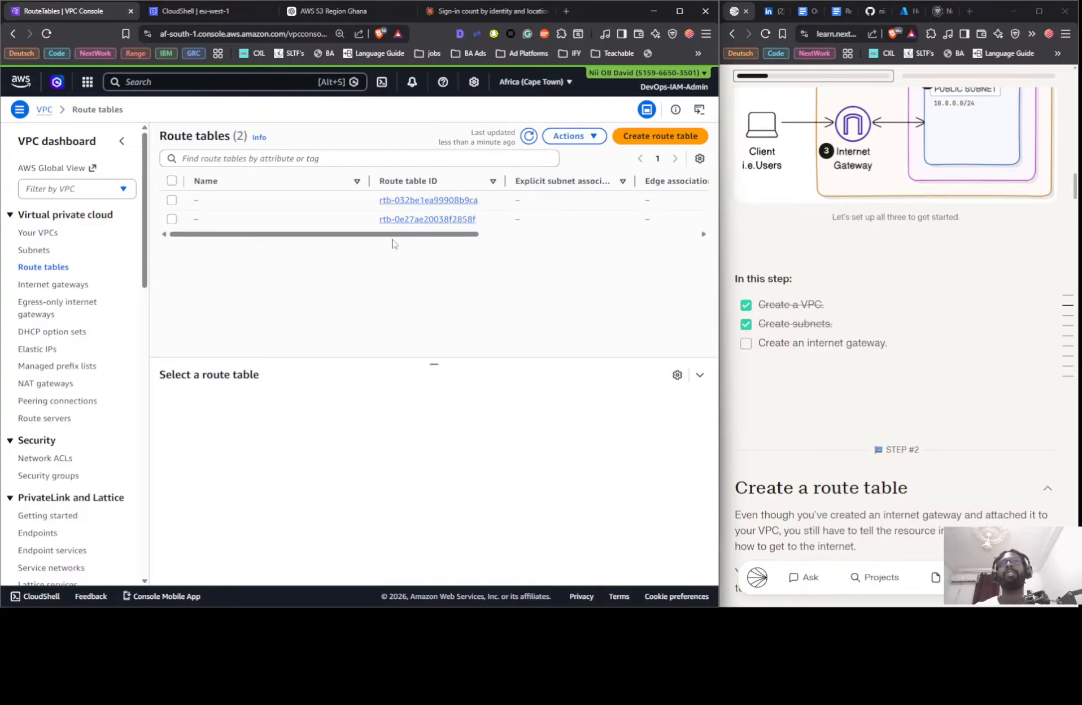
drag(401, 235, 597, 242)
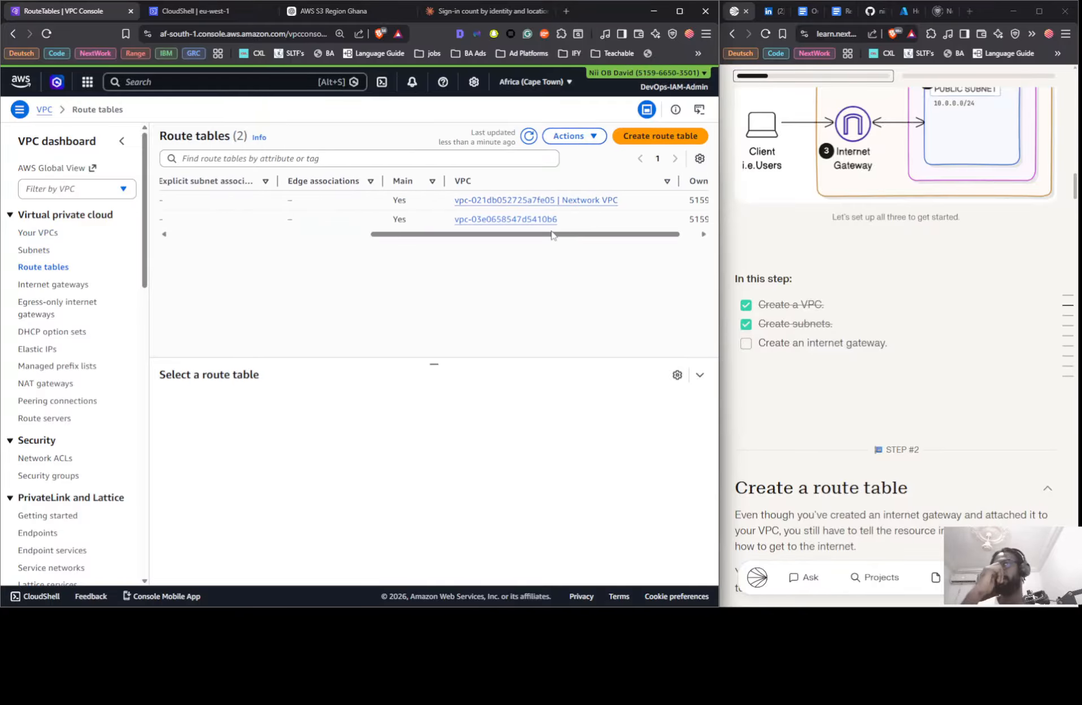
drag(552, 236, 302, 244)
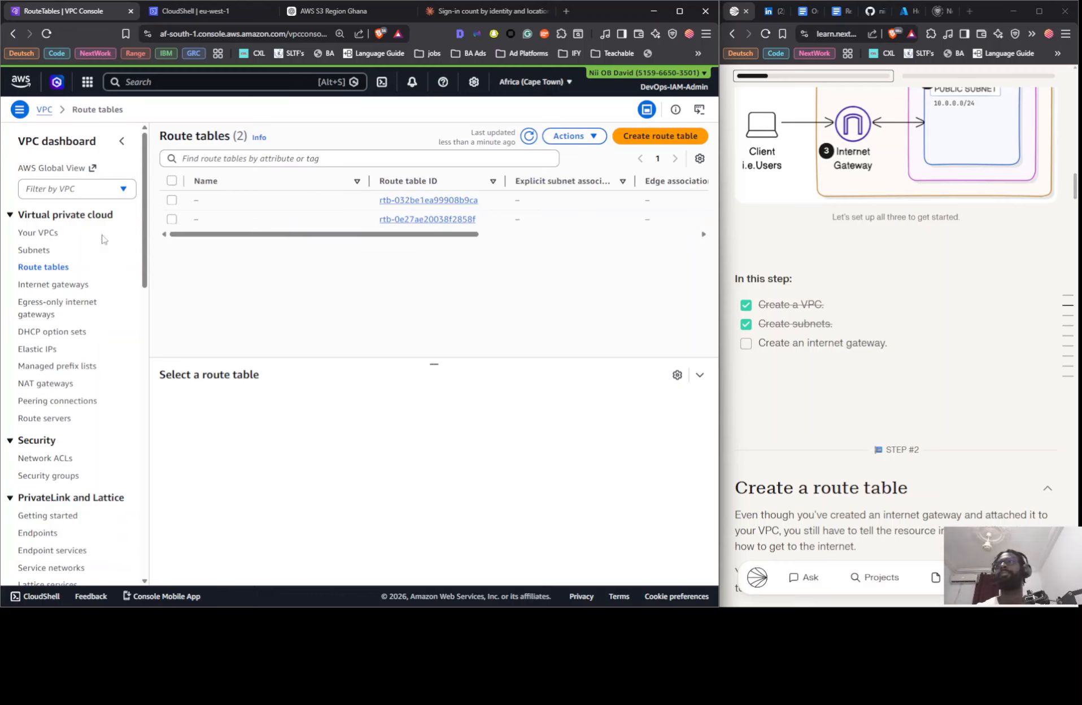
Create an internet gateway with the name tag Nextwork IG.
click(59, 288)
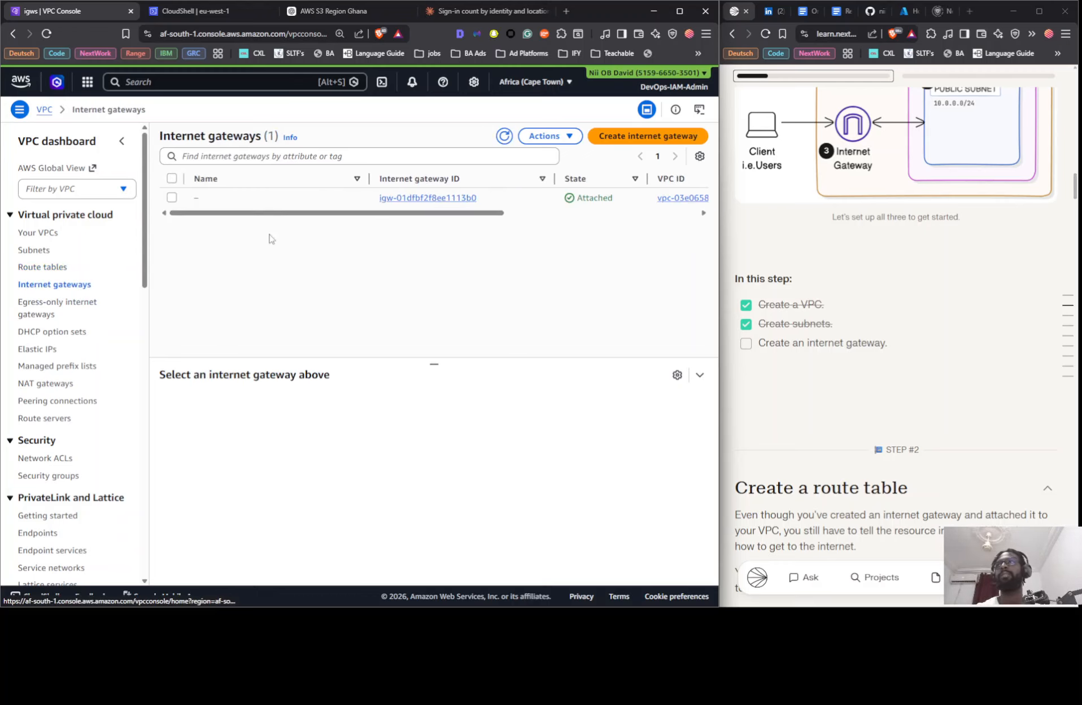
click(505, 137)
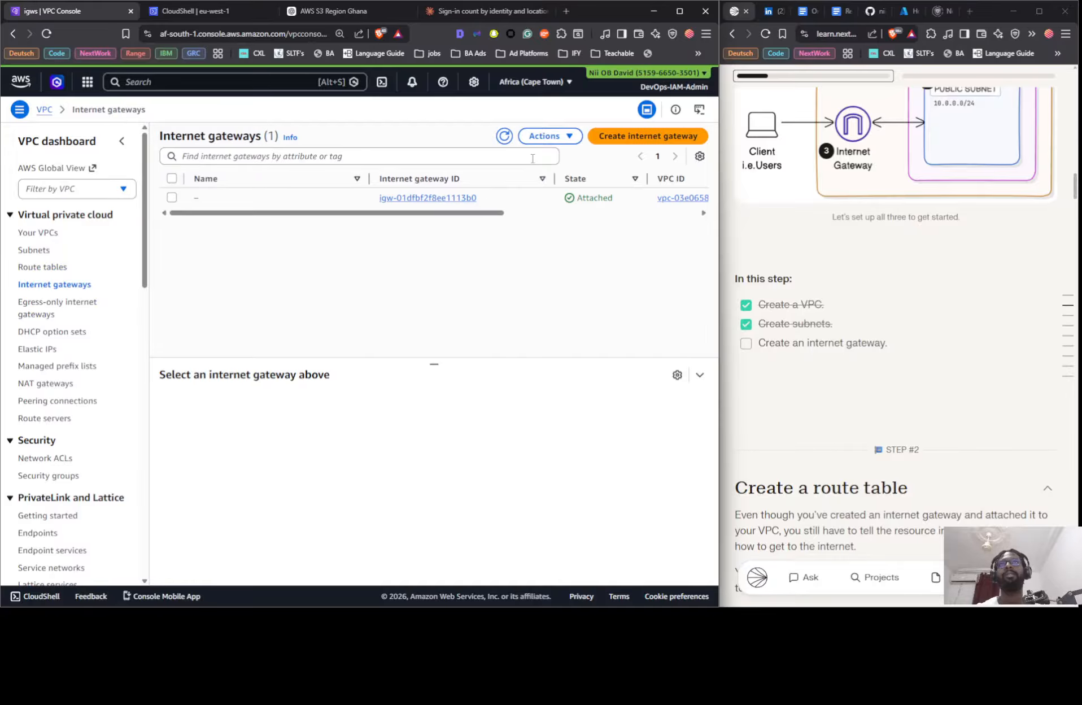
click(667, 135)
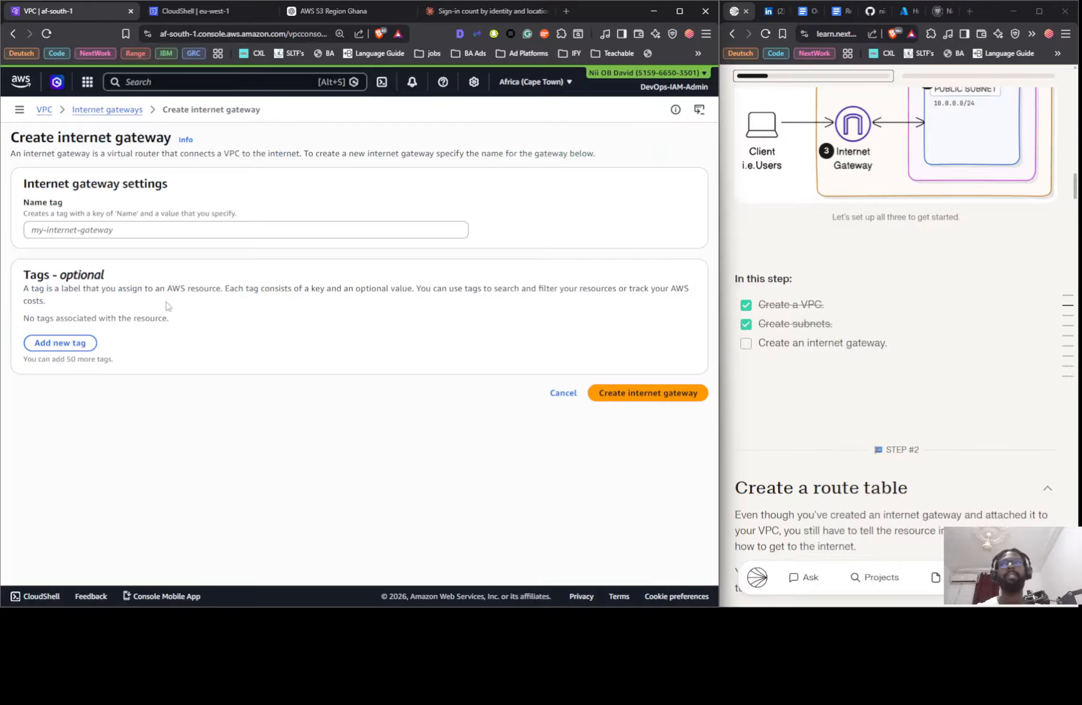
click(121, 231)
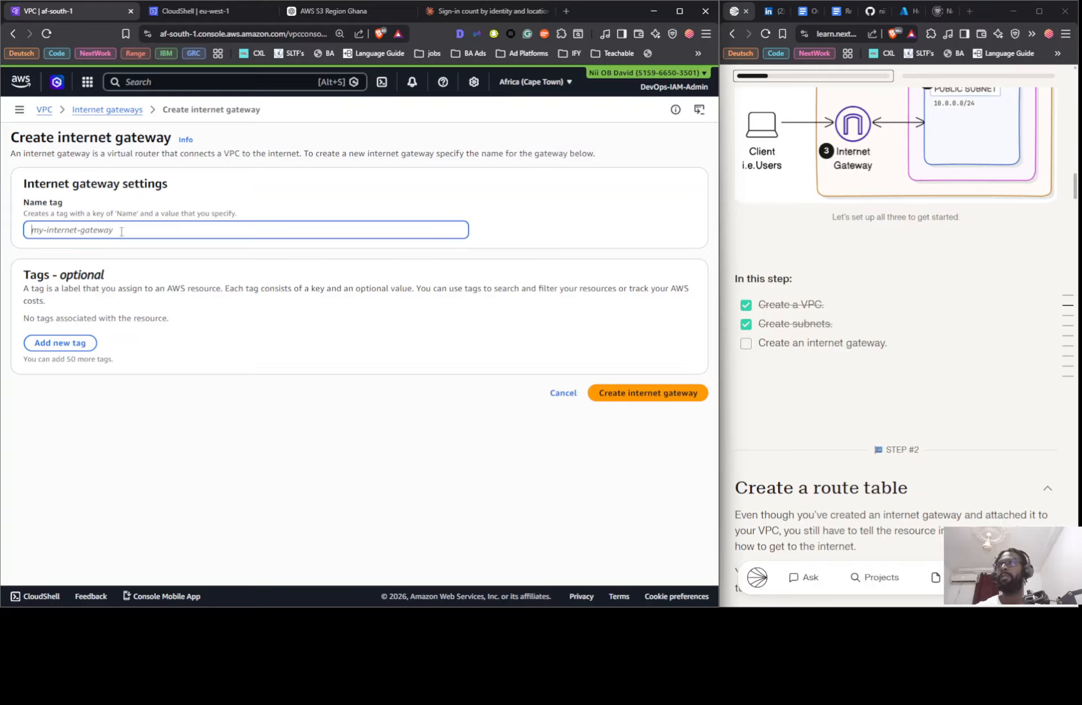
text(Next)
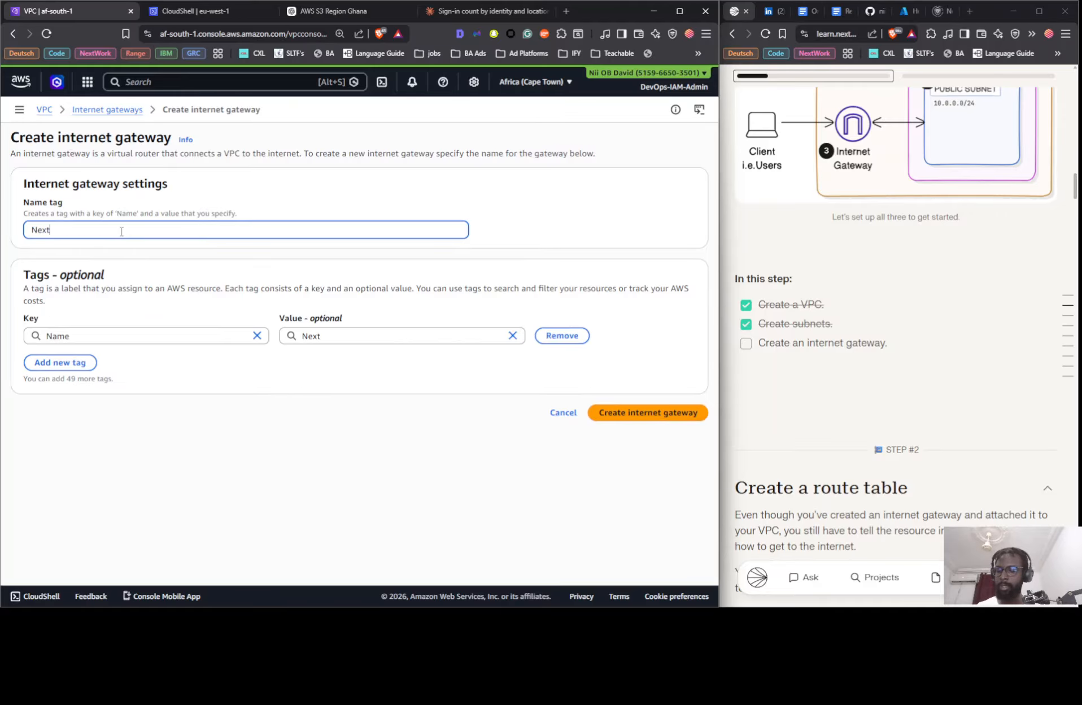
text(work IG)
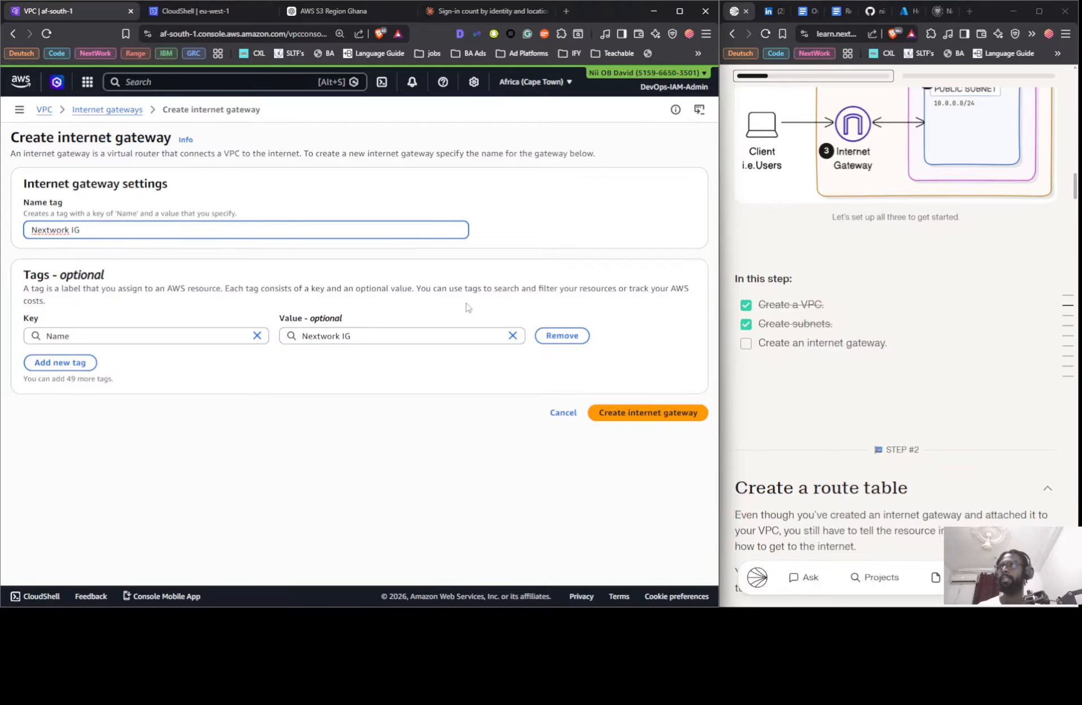
click(660, 415)
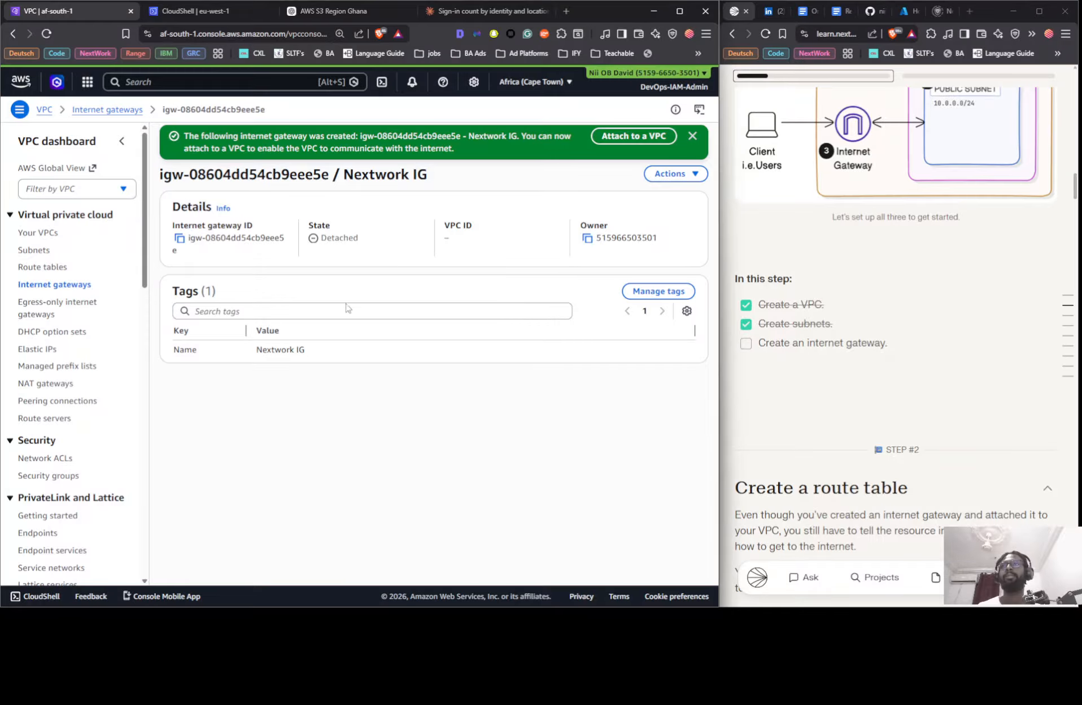
Attach the Nextwork IG internet gateway to Nextwork VPC.
click(660, 293)
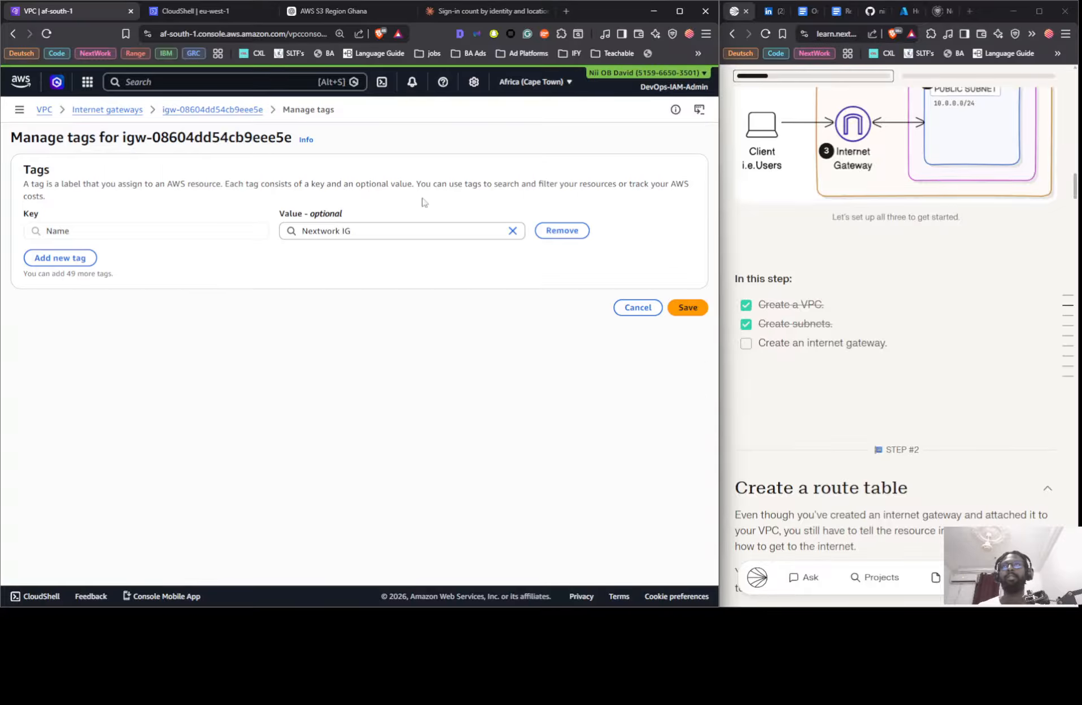
click(652, 310)
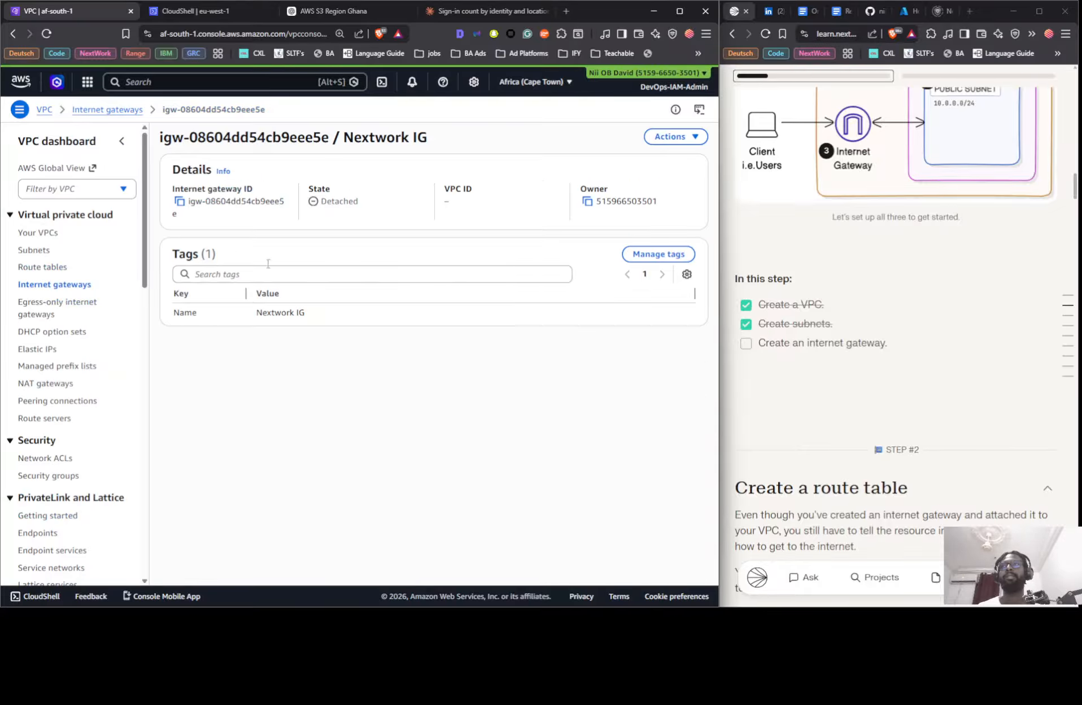
click(673, 137)
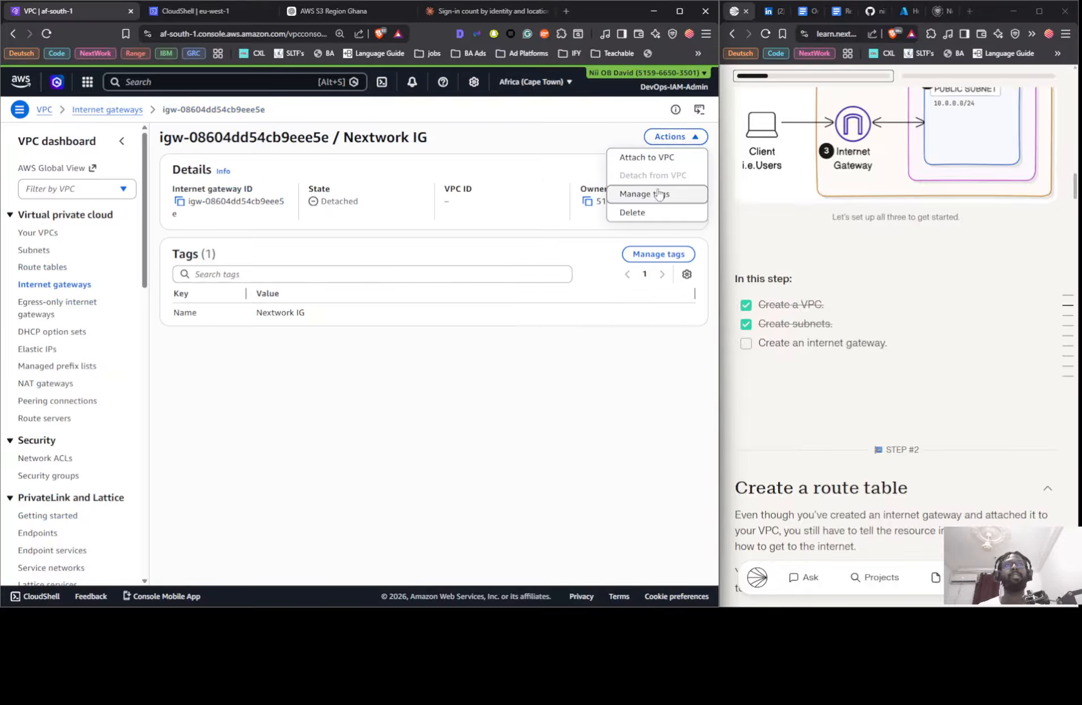
click(654, 162)
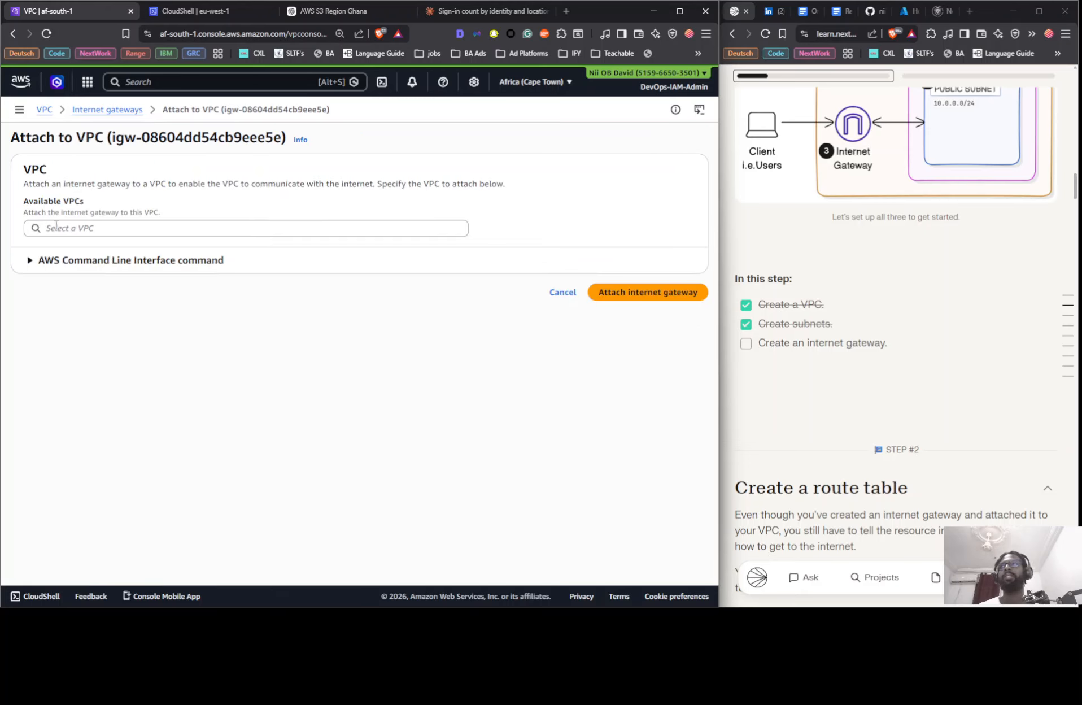
click(102, 228)
click(68, 249)
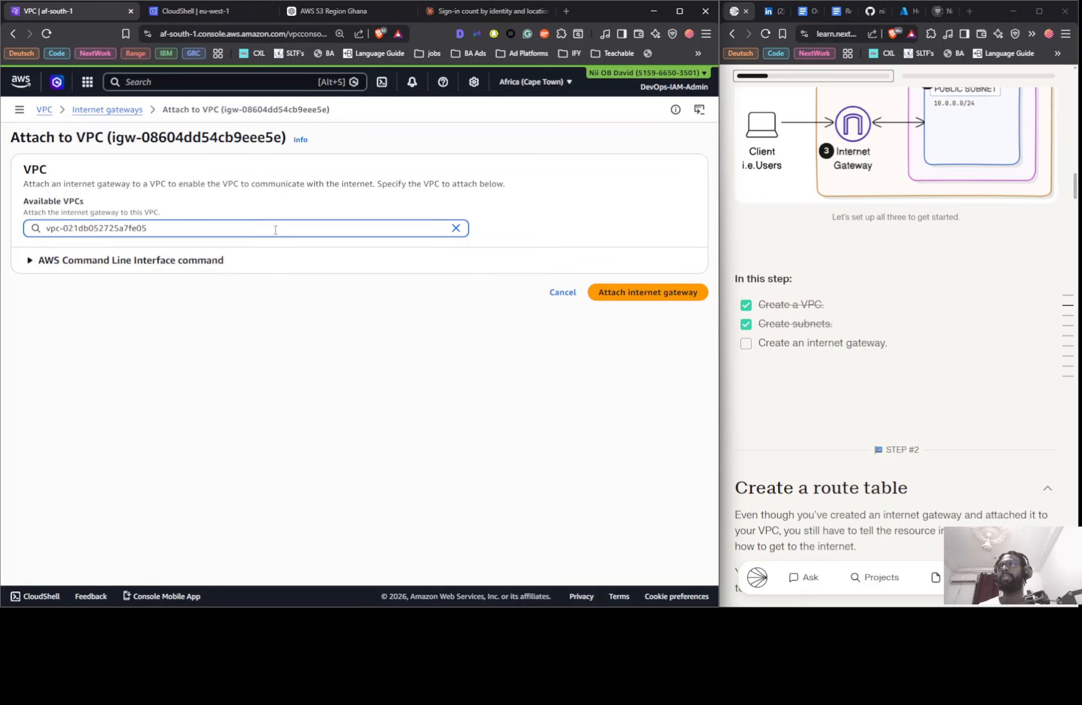
click(255, 228)
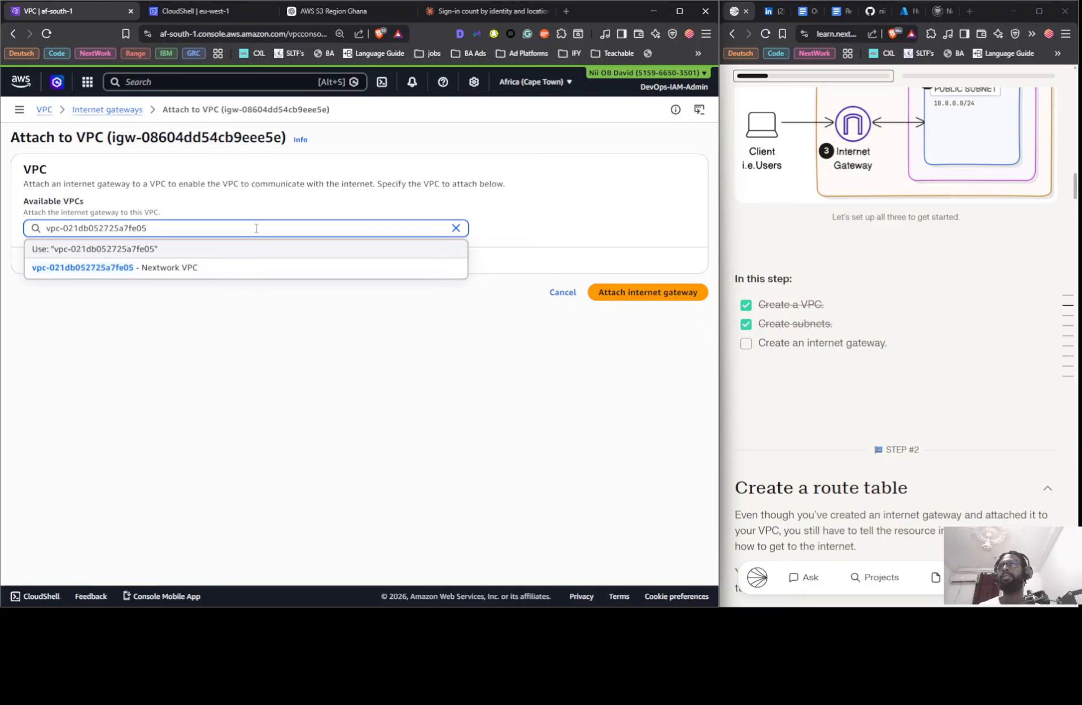
click(246, 269)
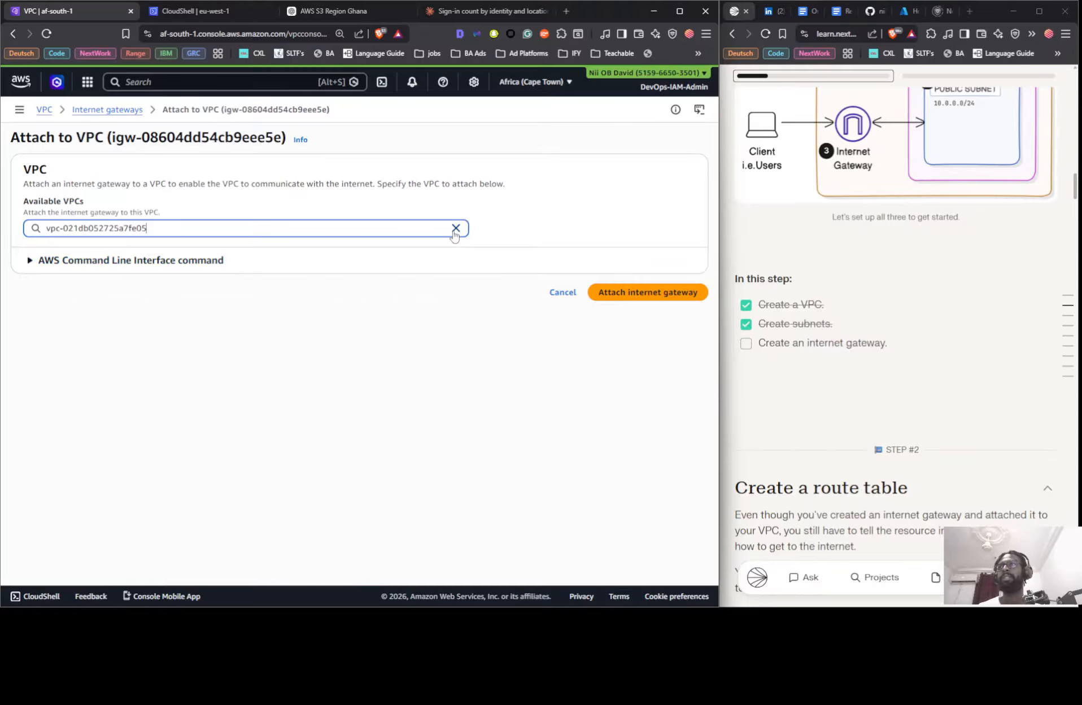
click(636, 292)
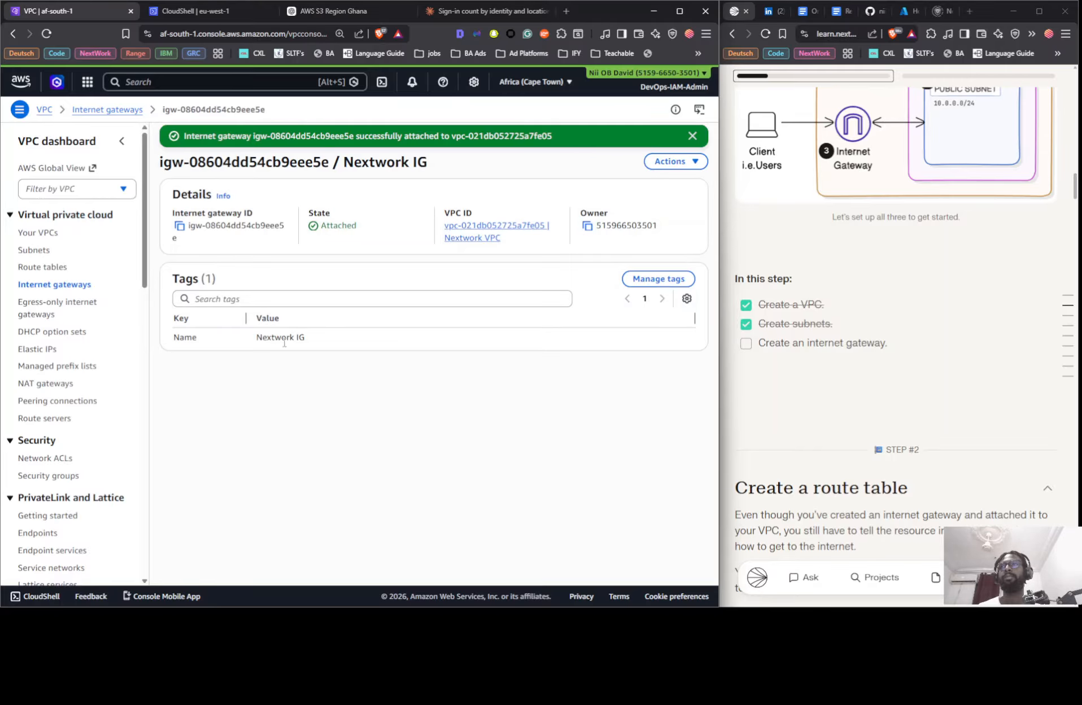
Review the details of Nextwork IG and mark the Create an internet gateway task as done in the project guide's checklist.
click(32, 289)
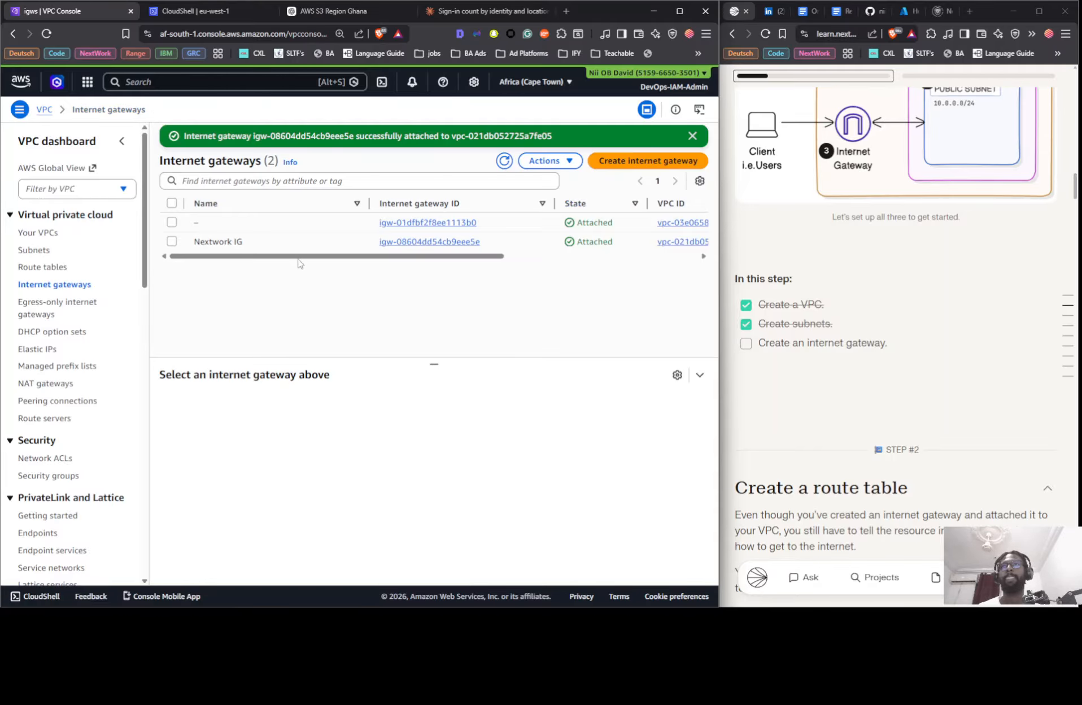
click(178, 248)
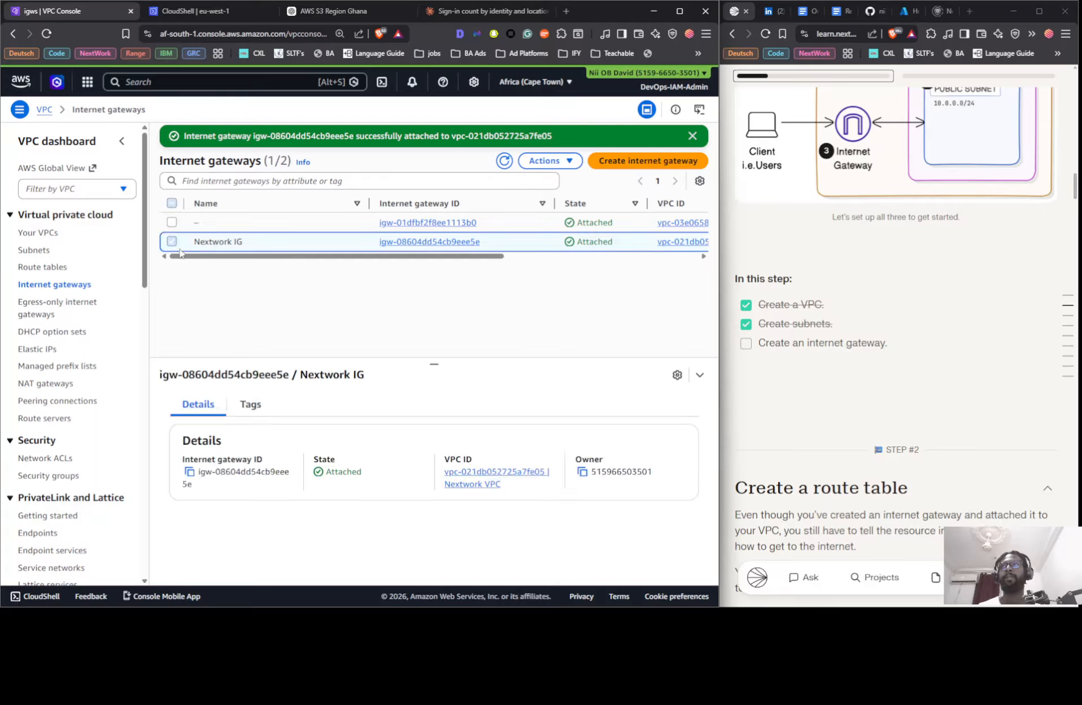
click(241, 407)
click(204, 405)
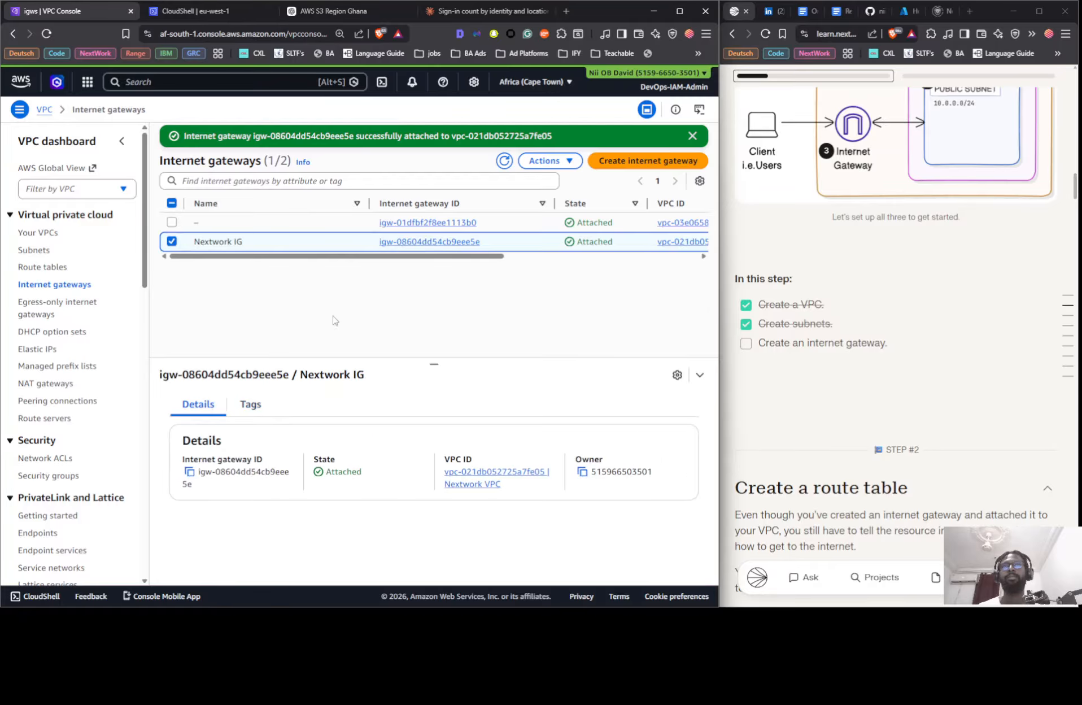
drag(356, 259, 412, 259)
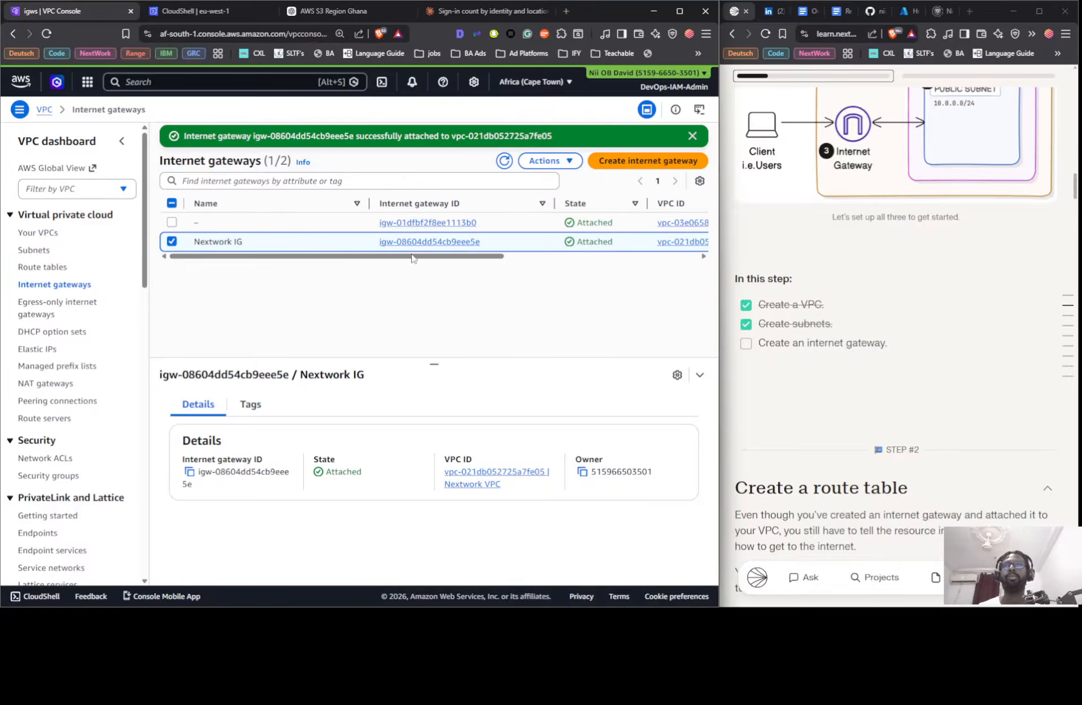
click(746, 345)
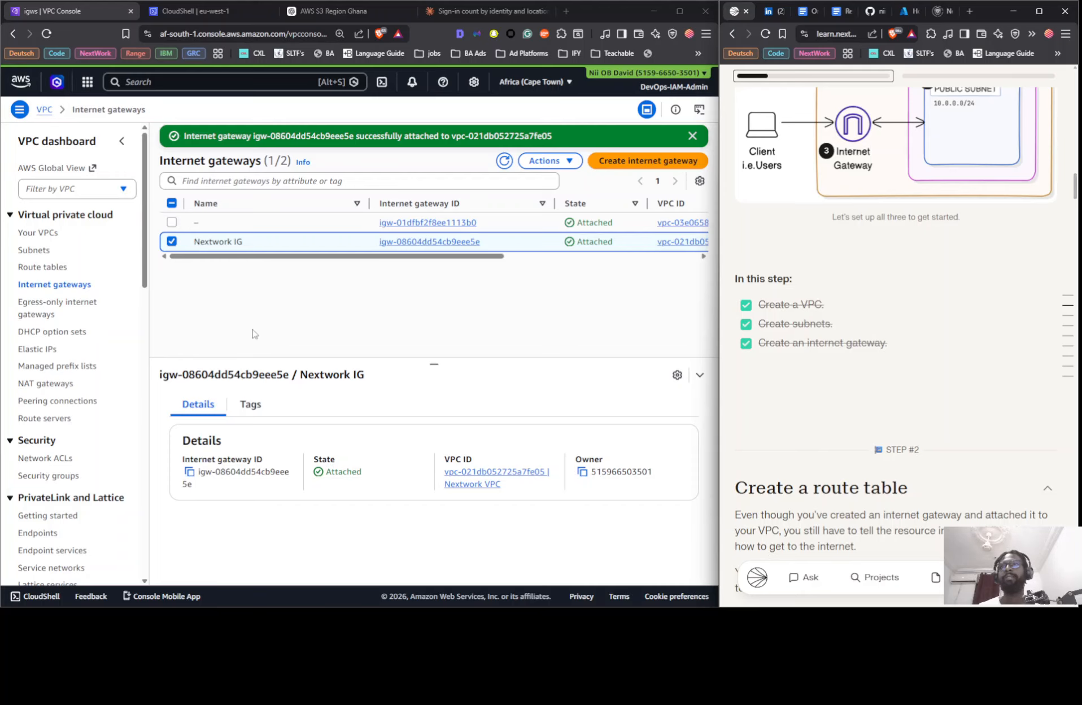
Examine the details and resource map of Nextwork VPC again, with the internet gateway attached.
click(55, 290)
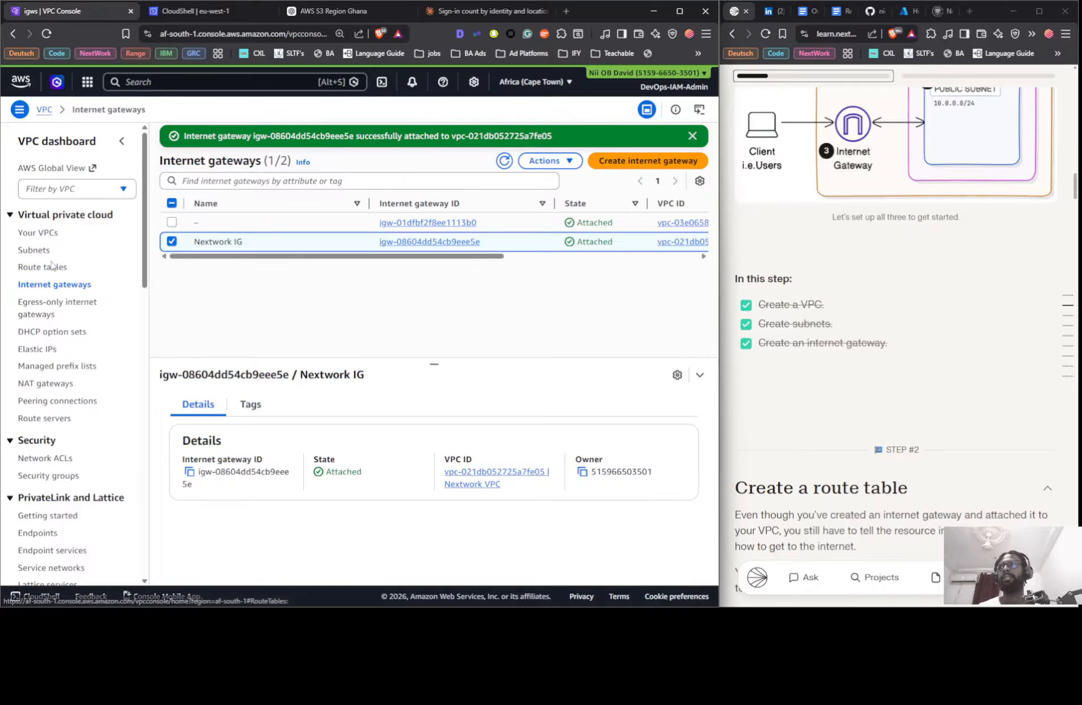
click(48, 238)
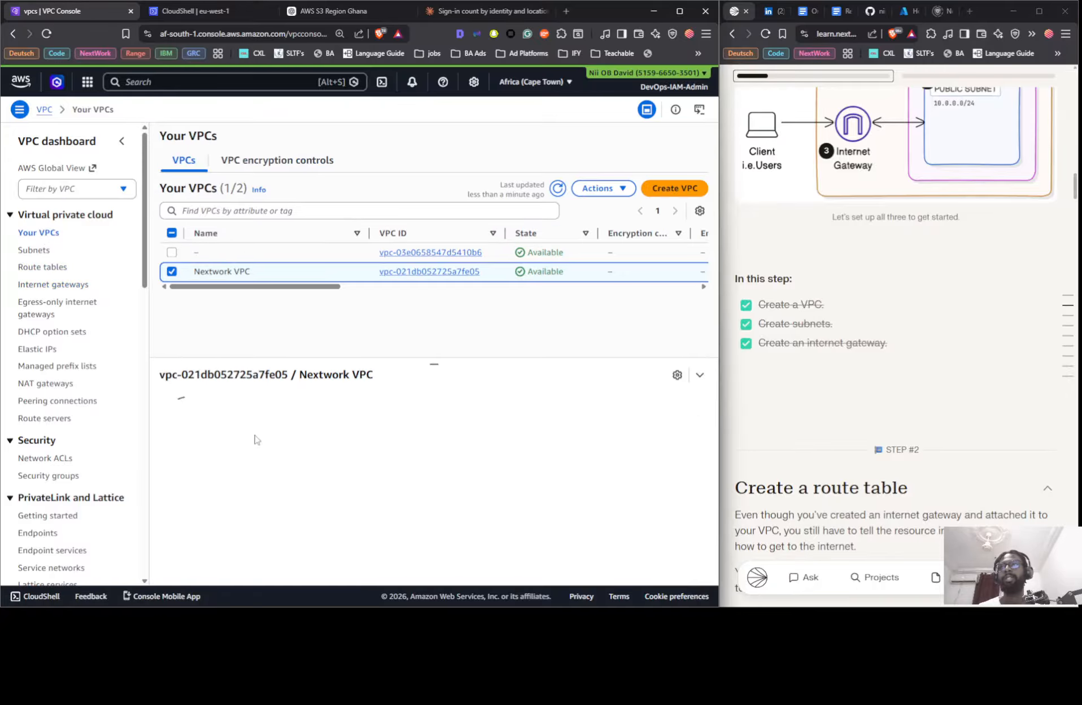
scroll(296, 450, down, 2)
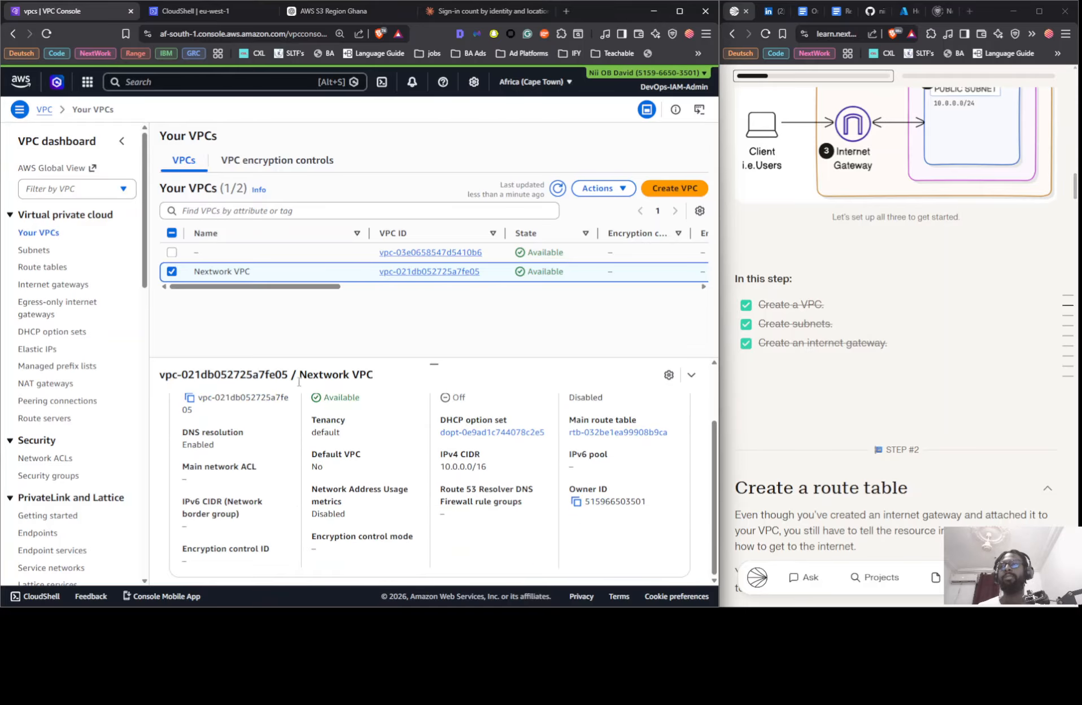
scroll(296, 502, up, 3)
click(249, 415)
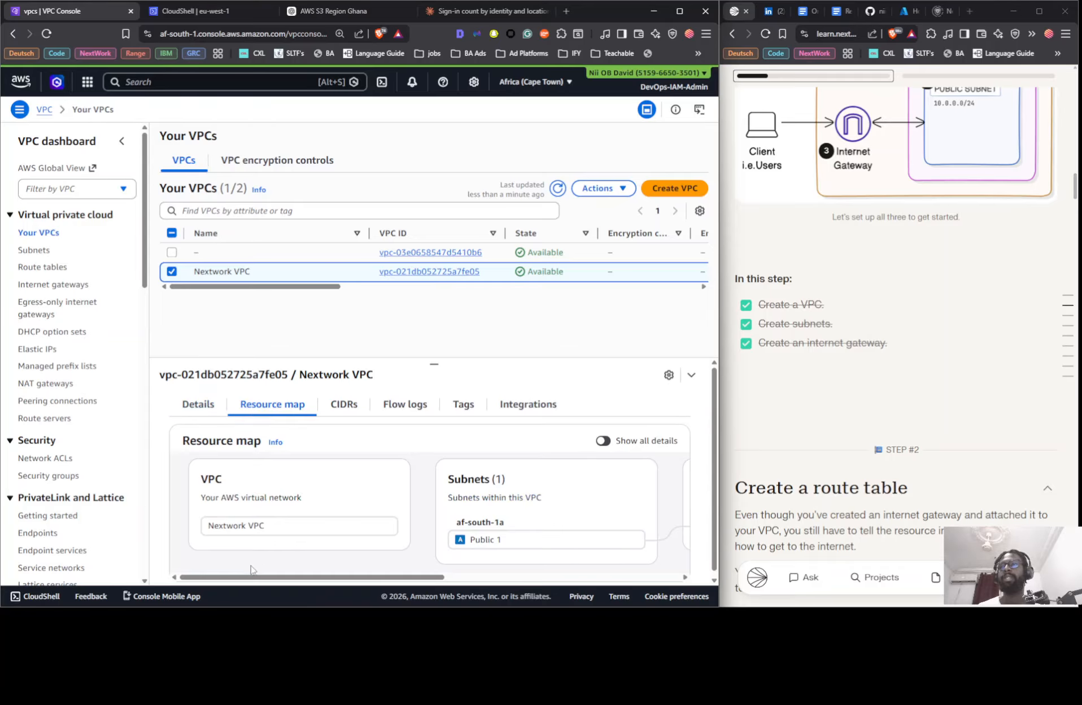
drag(246, 577, 501, 577)
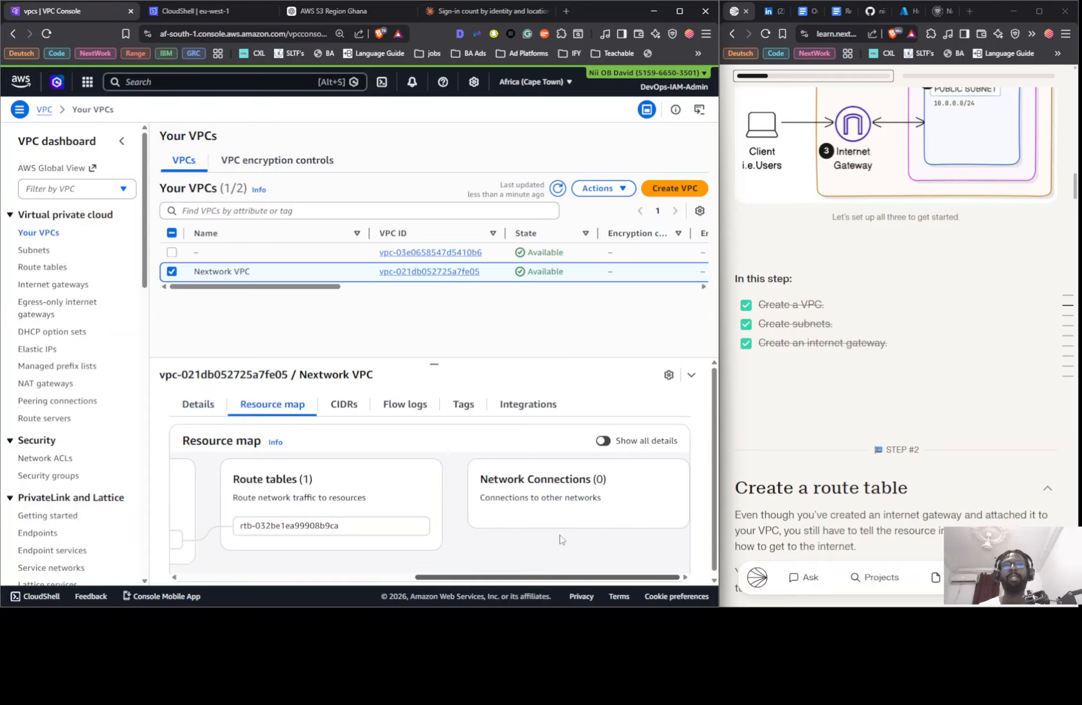
drag(562, 540, 226, 497)
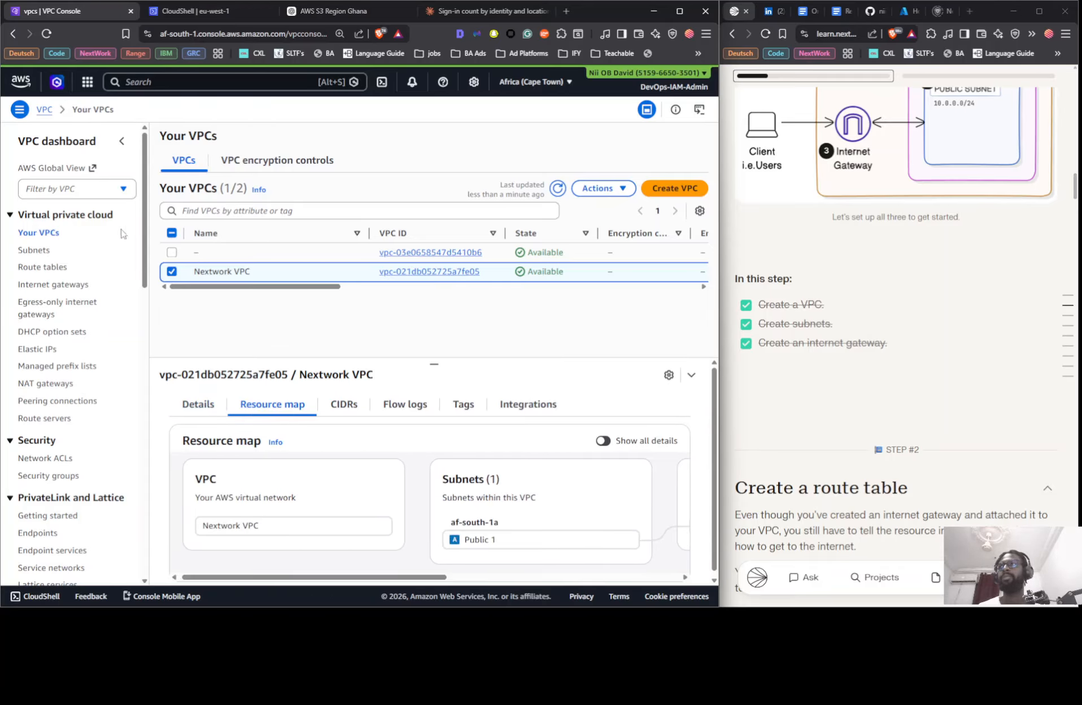
Select the main route table of Nextwork VPC and view its routes.
click(46, 268)
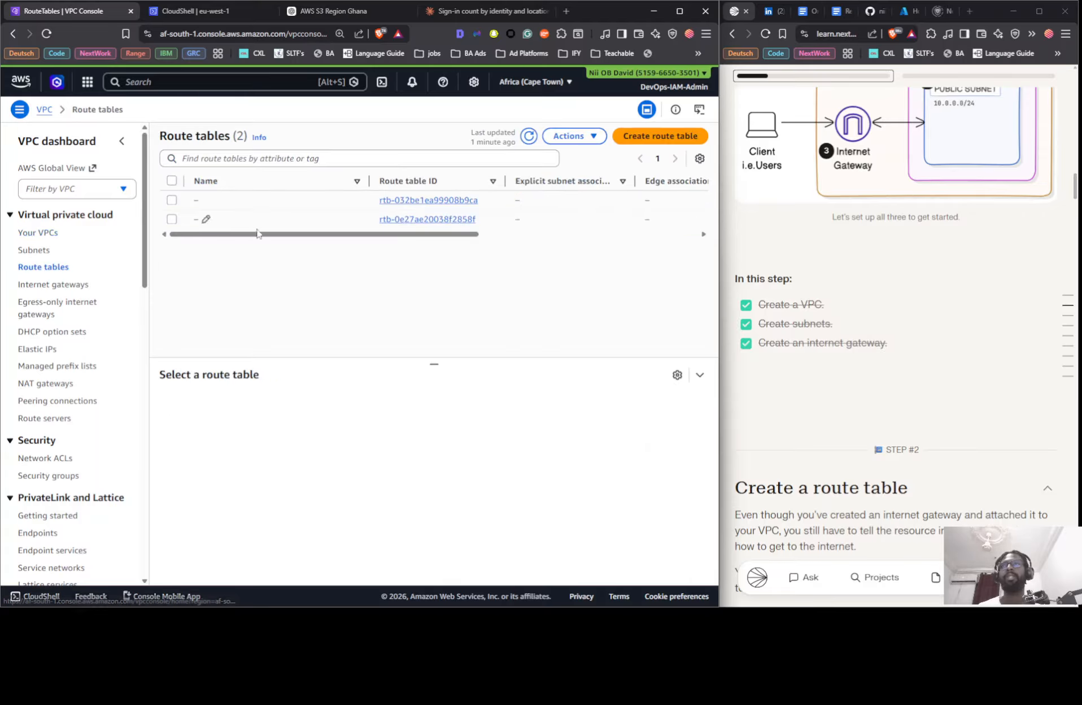
drag(391, 234, 338, 242)
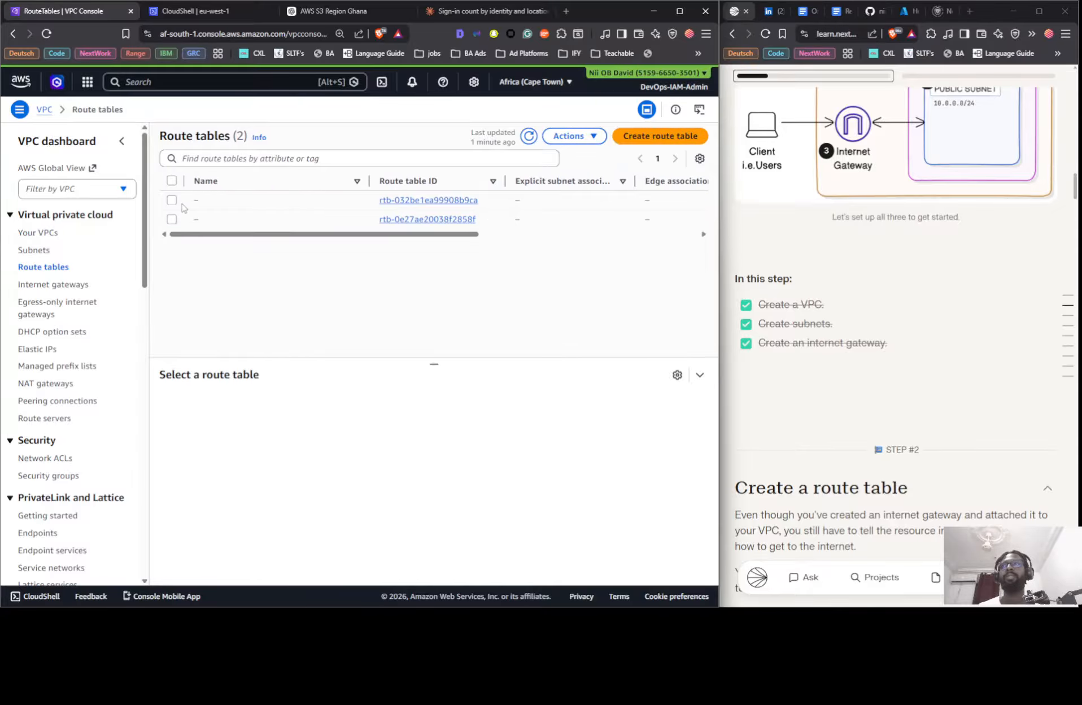
click(173, 200)
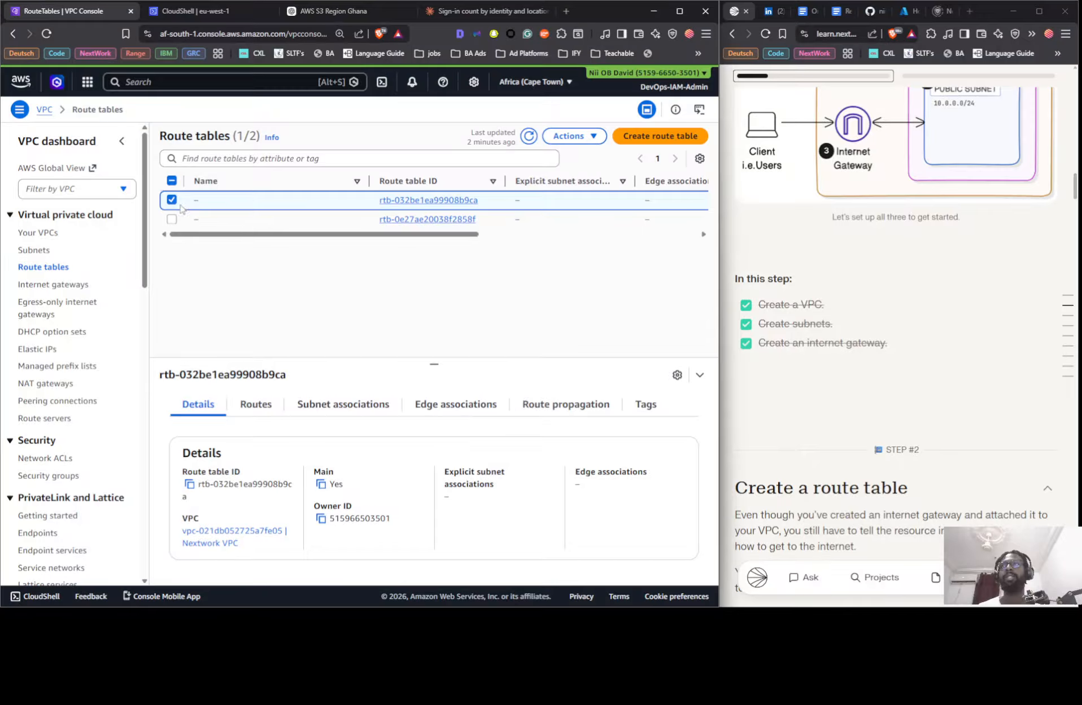
click(256, 409)
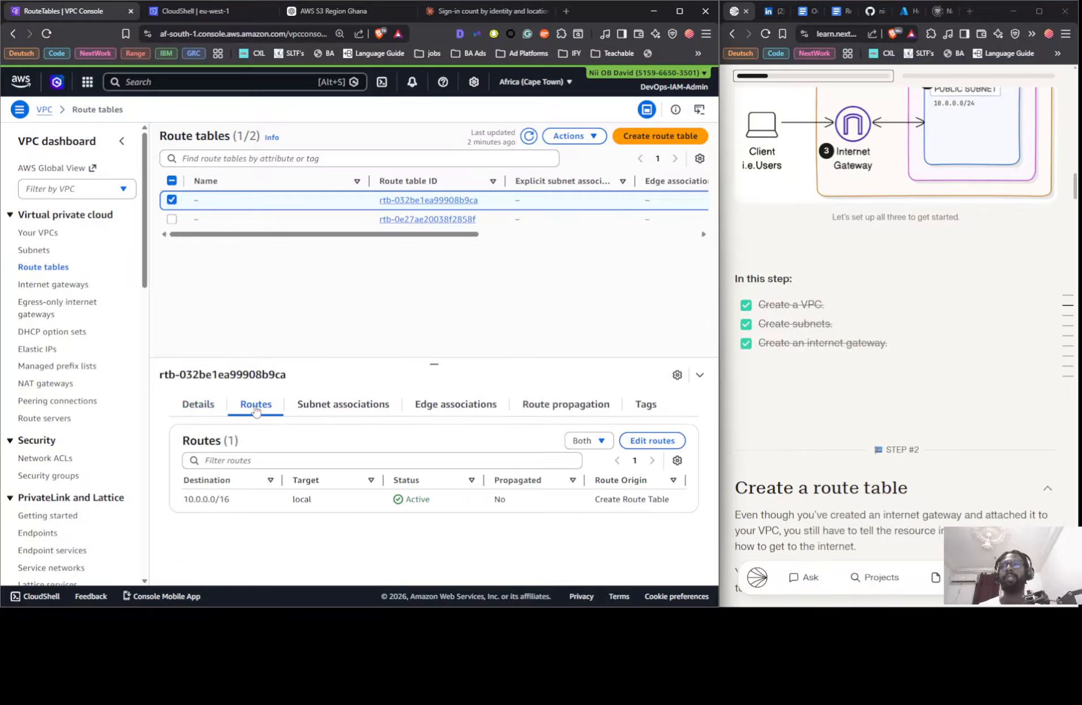
Add a route to Nextwork VPC's main route table with destination 0.0.0.0/0 and the Nextwork IG internet gateway as target, and save it.
click(656, 445)
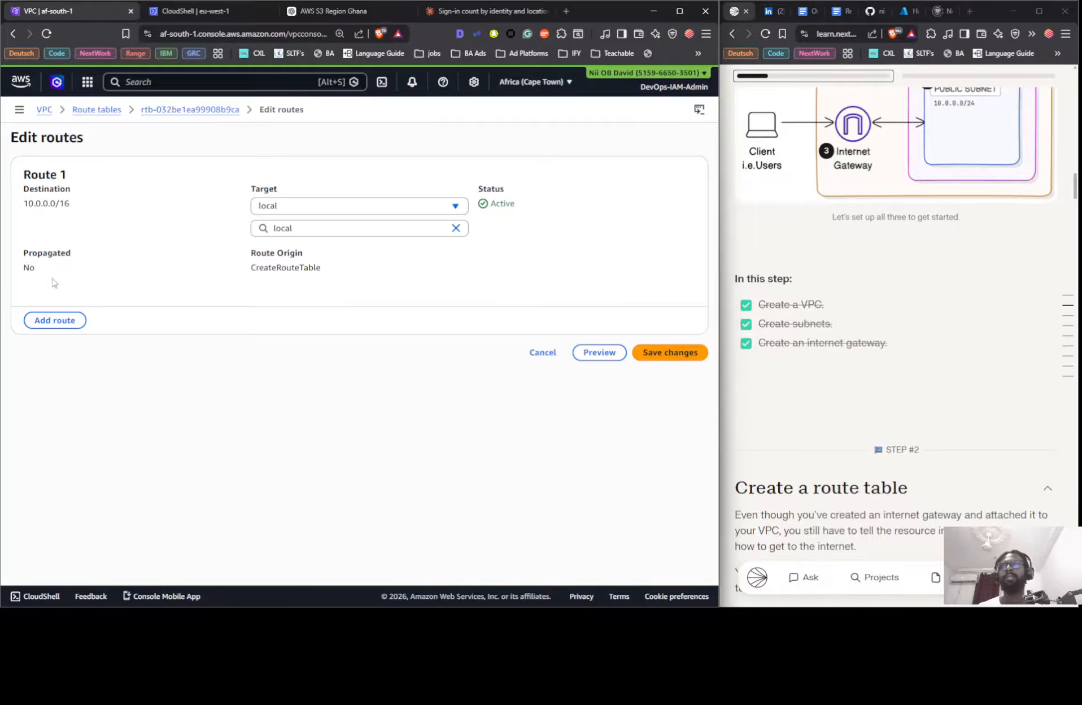
click(37, 319)
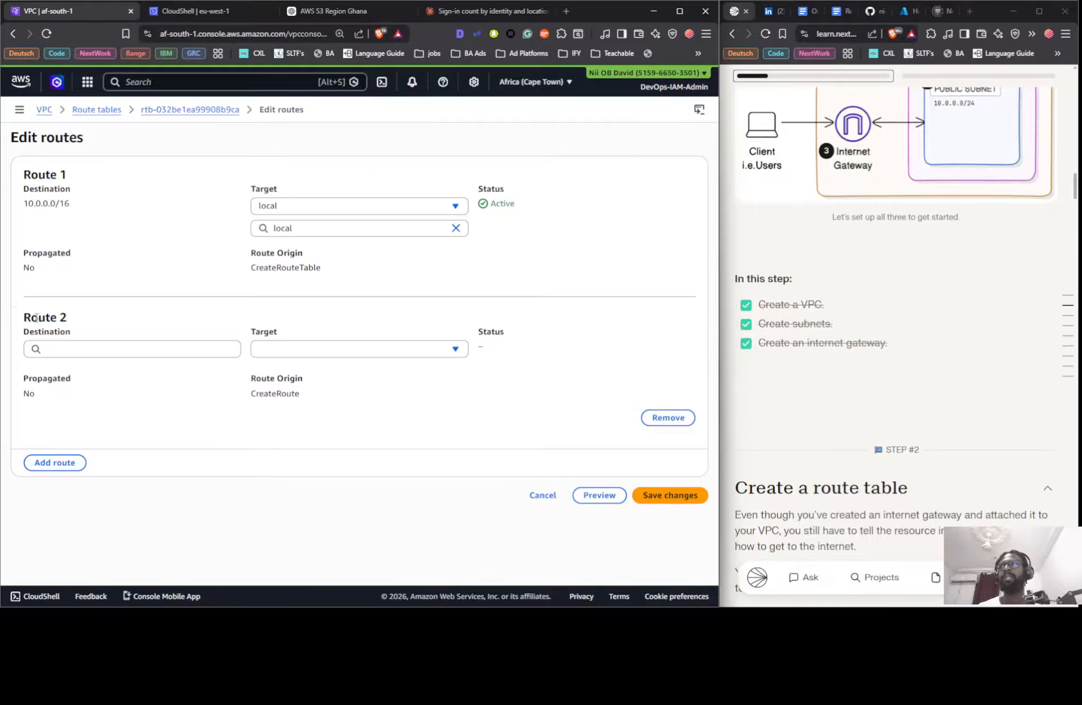
click(90, 349)
click(82, 374)
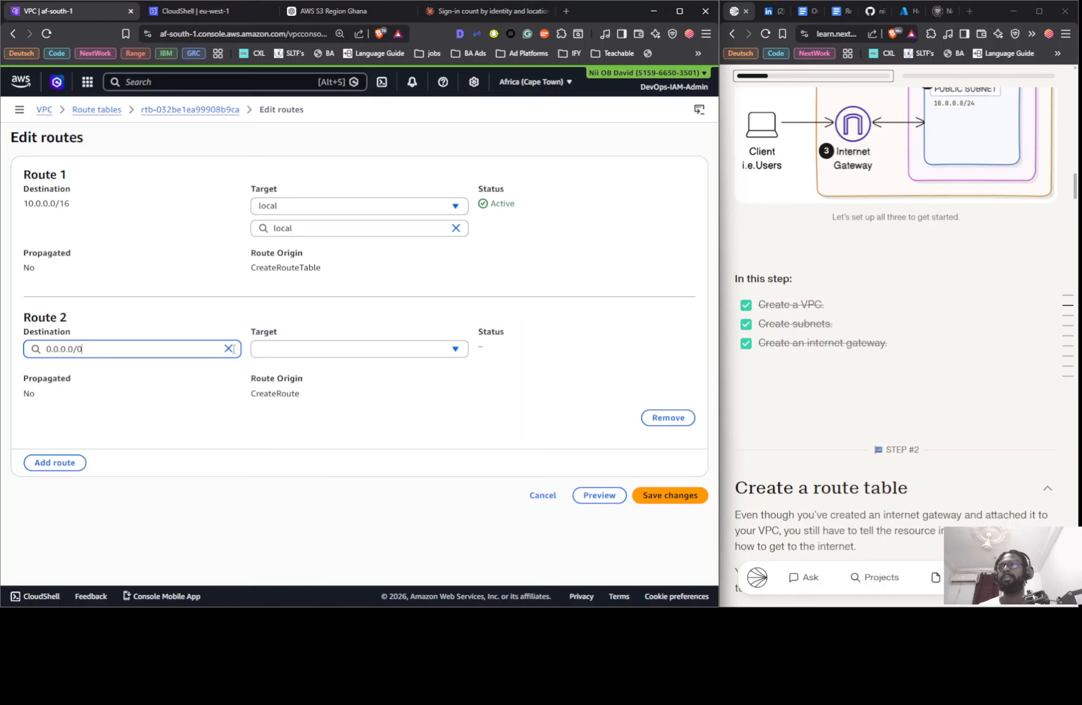
click(344, 355)
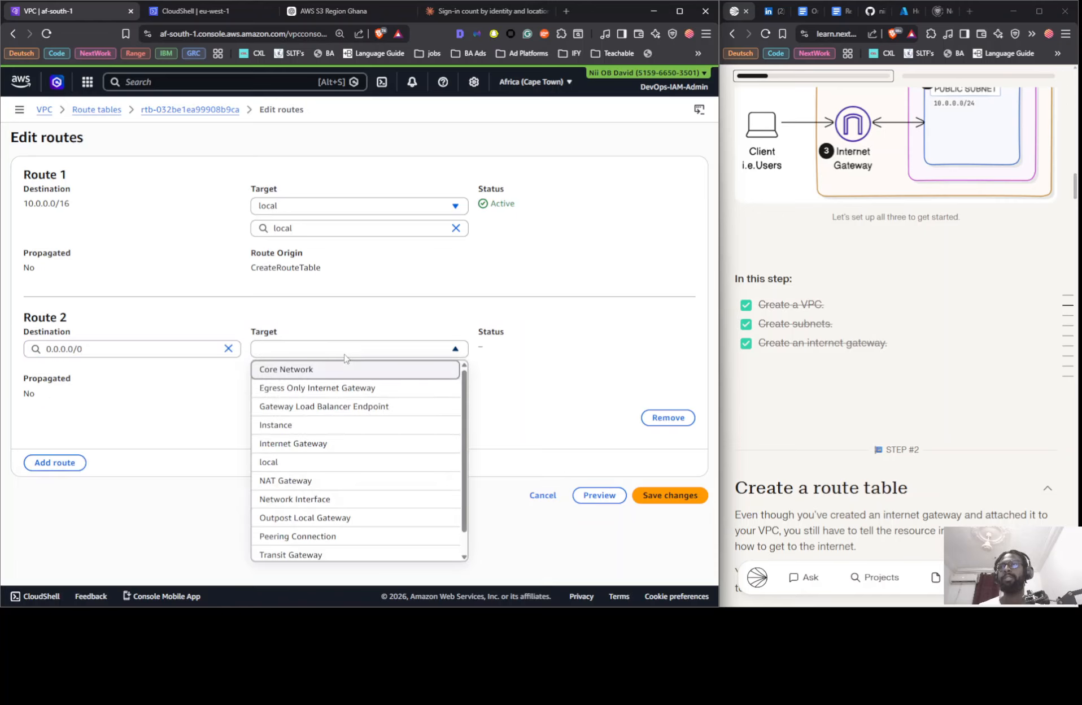
click(316, 445)
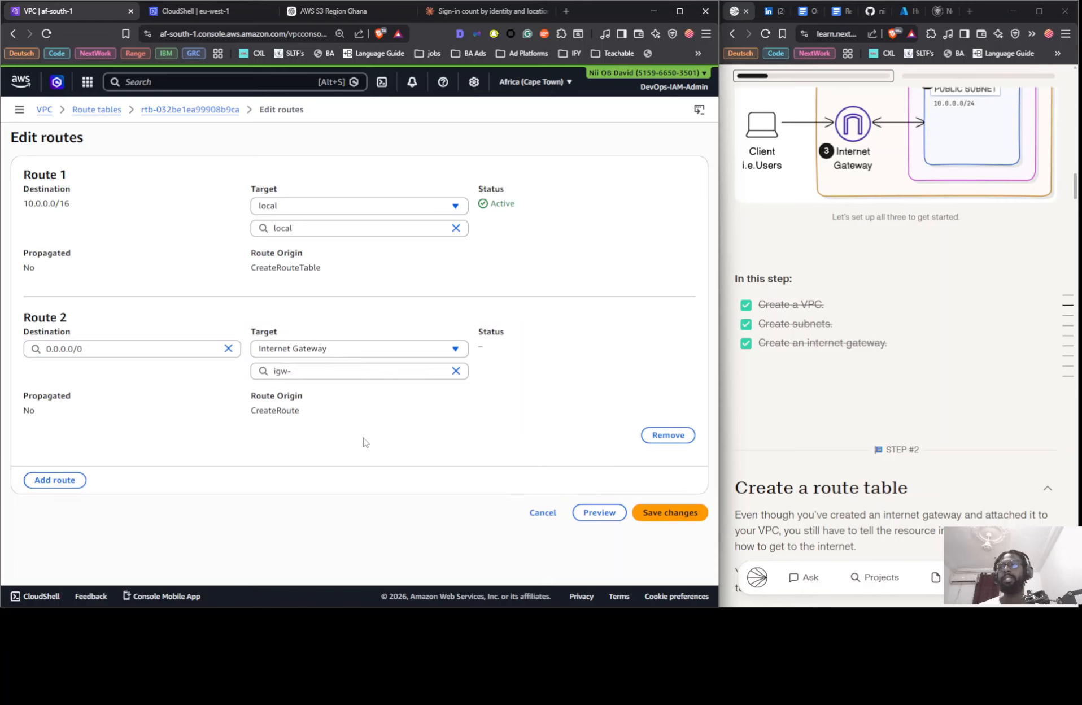
click(676, 516)
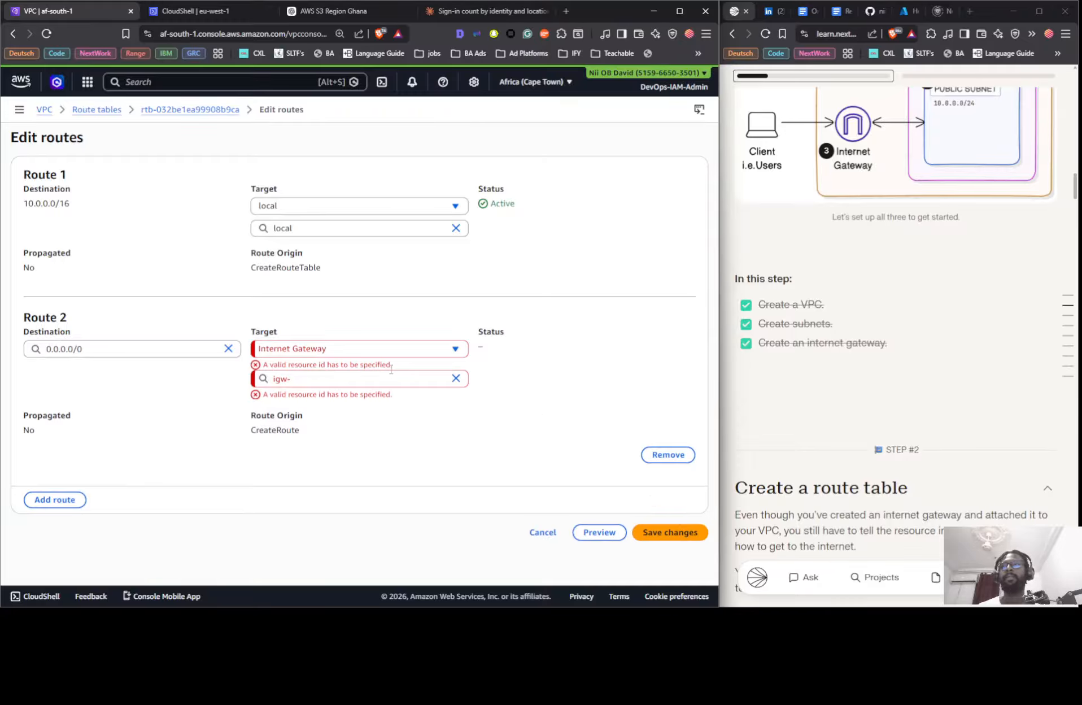
click(340, 375)
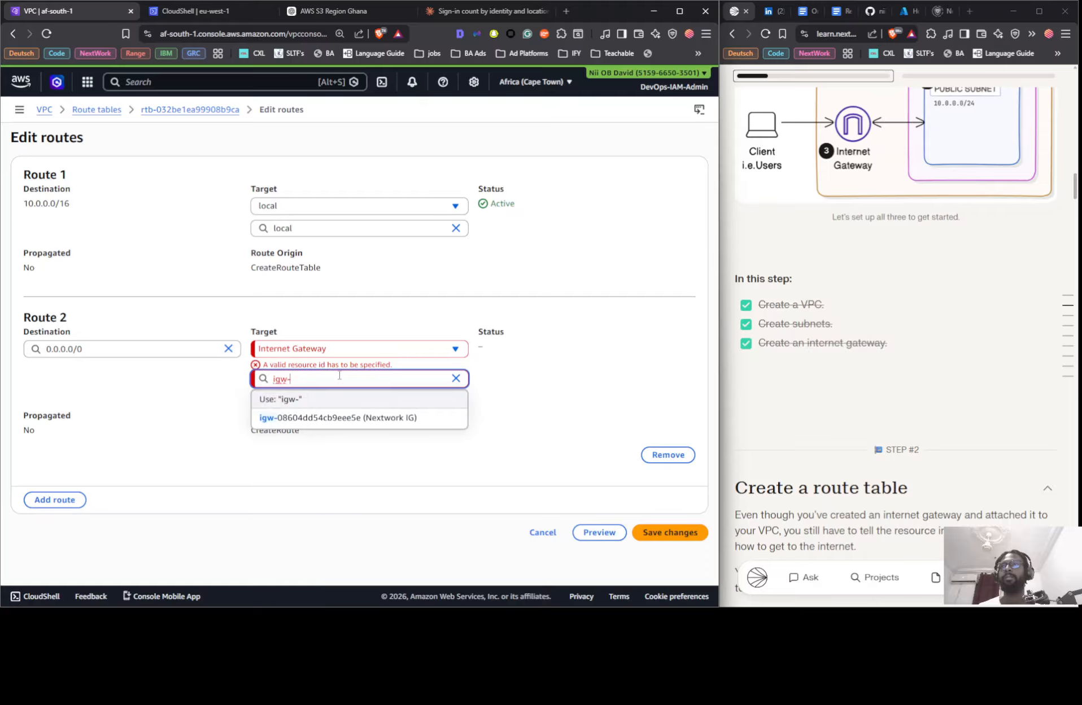
click(339, 418)
click(666, 513)
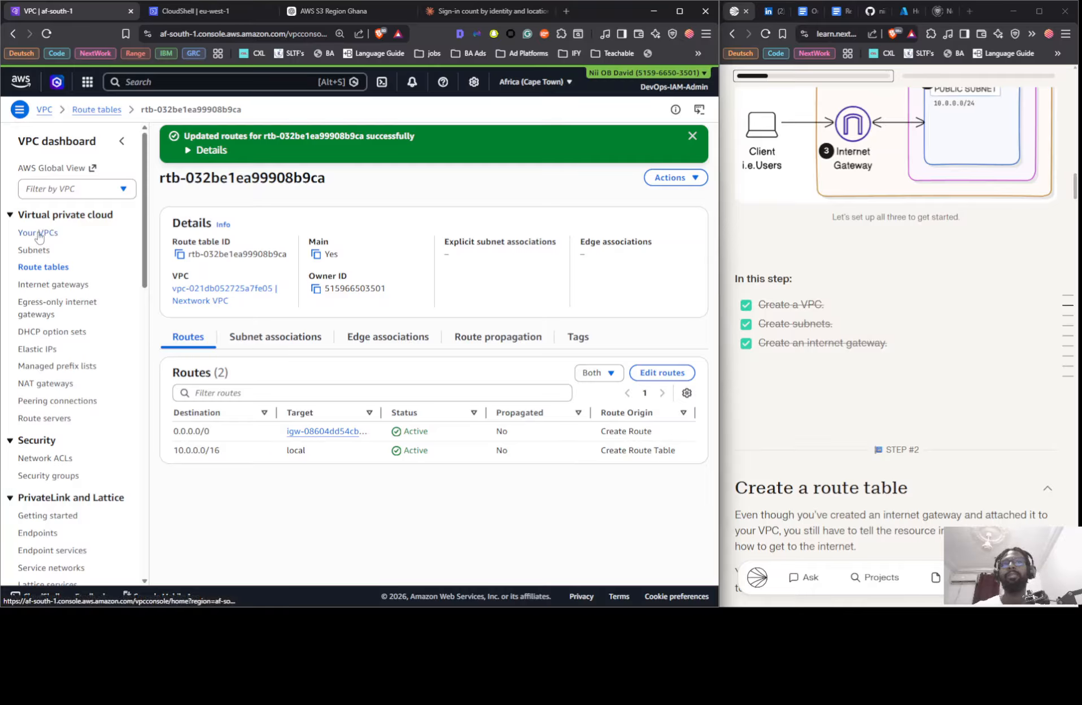
click(676, 178)
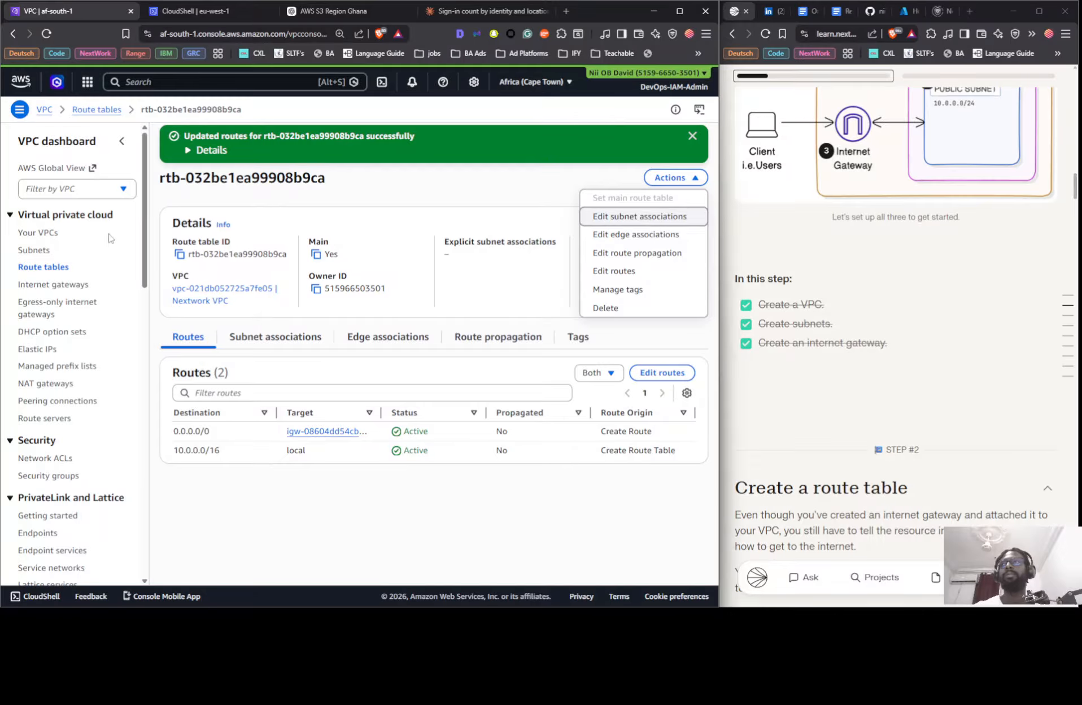
scroll(912, 410, down, 10)
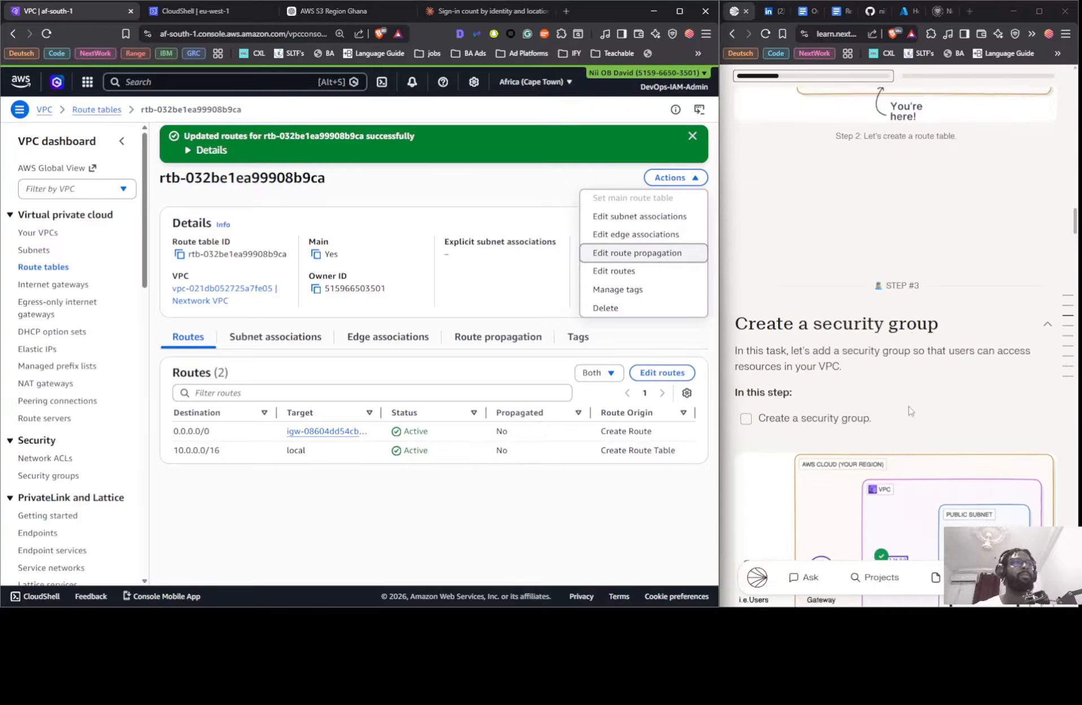
scroll(910, 411, down, 3)
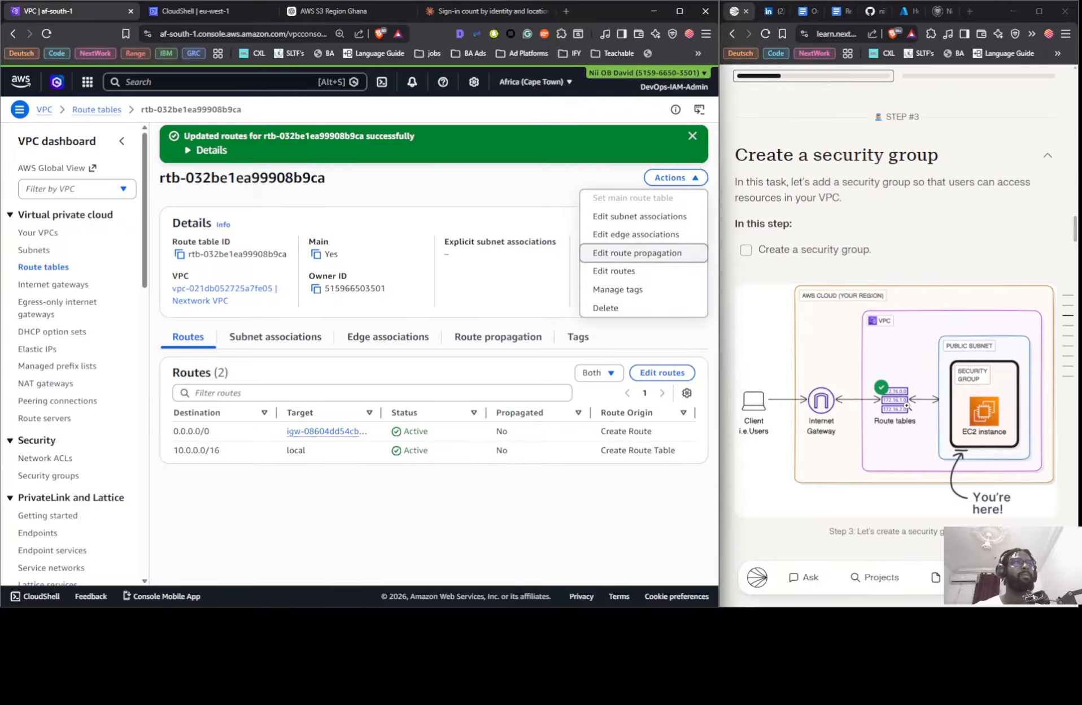
click(653, 222)
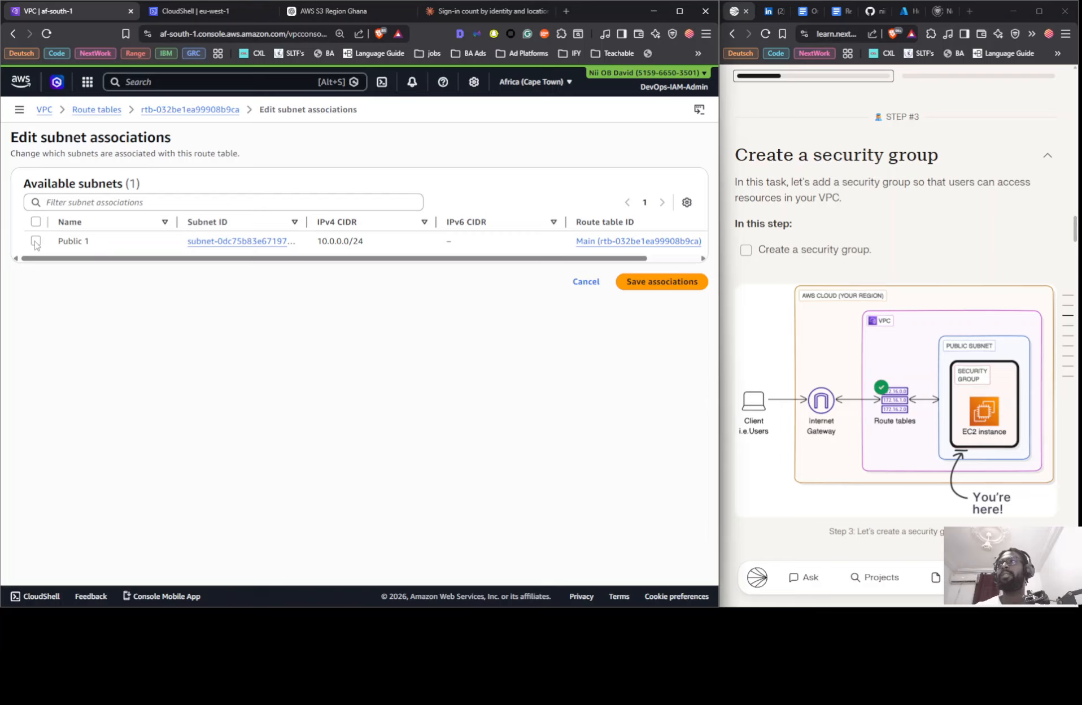
click(218, 111)
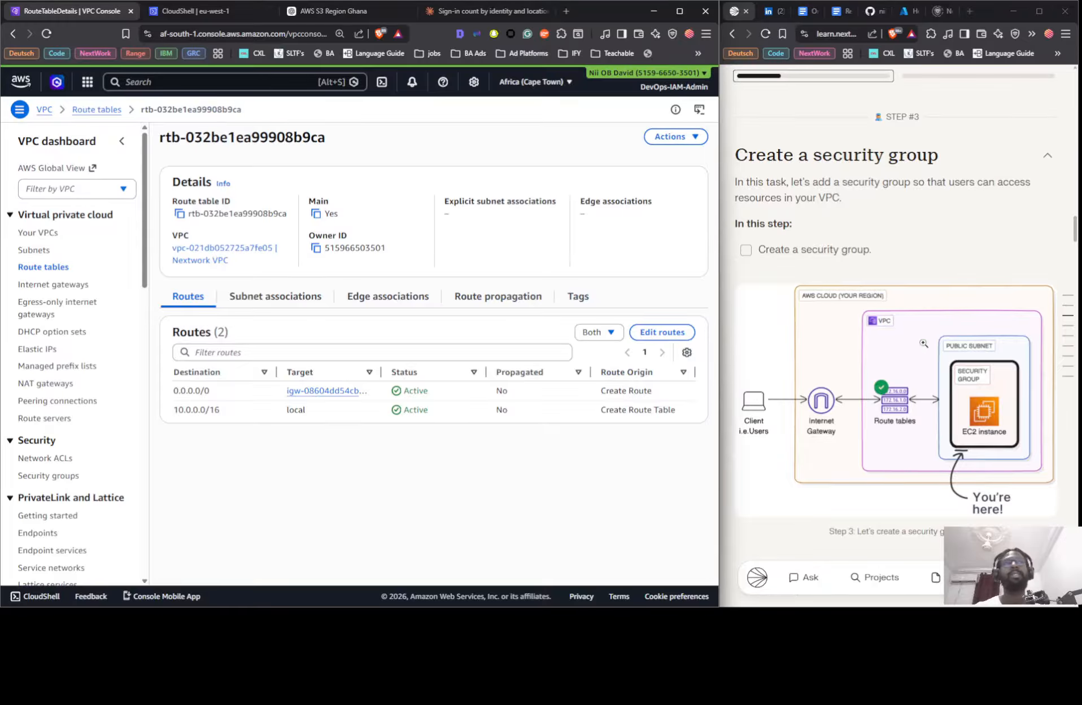
Check the guide's route table instructions and explicitly associate the Public 1 subnet with Nextwork VPC's main route table.
scroll(856, 295, down, 20)
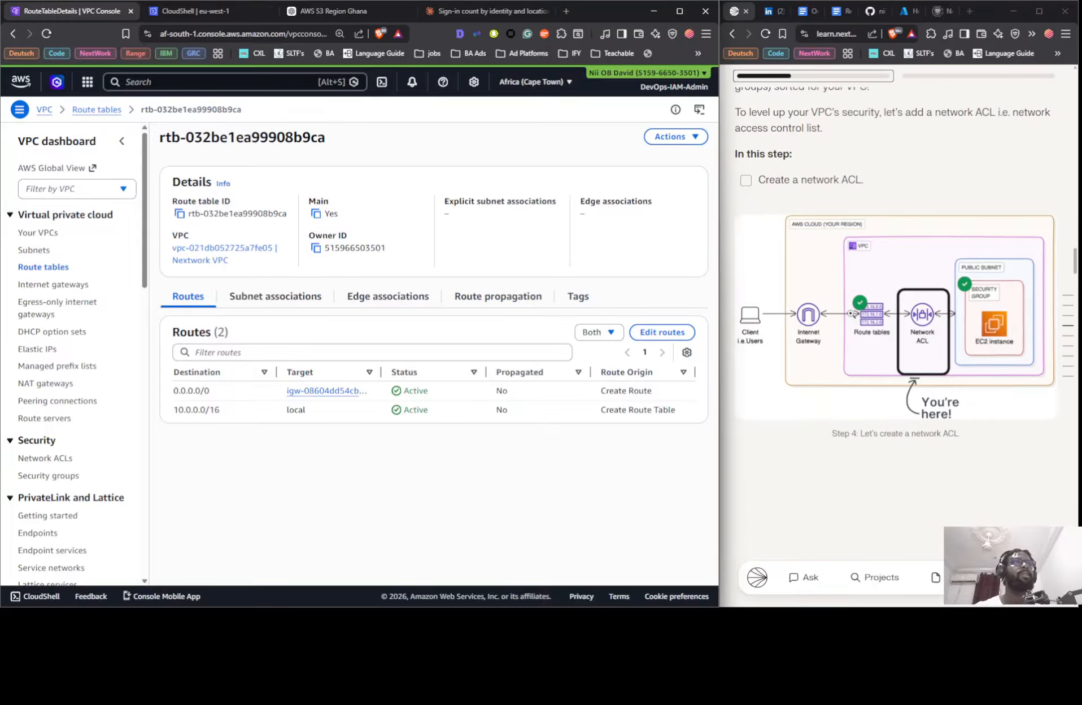
scroll(852, 314, up, 15)
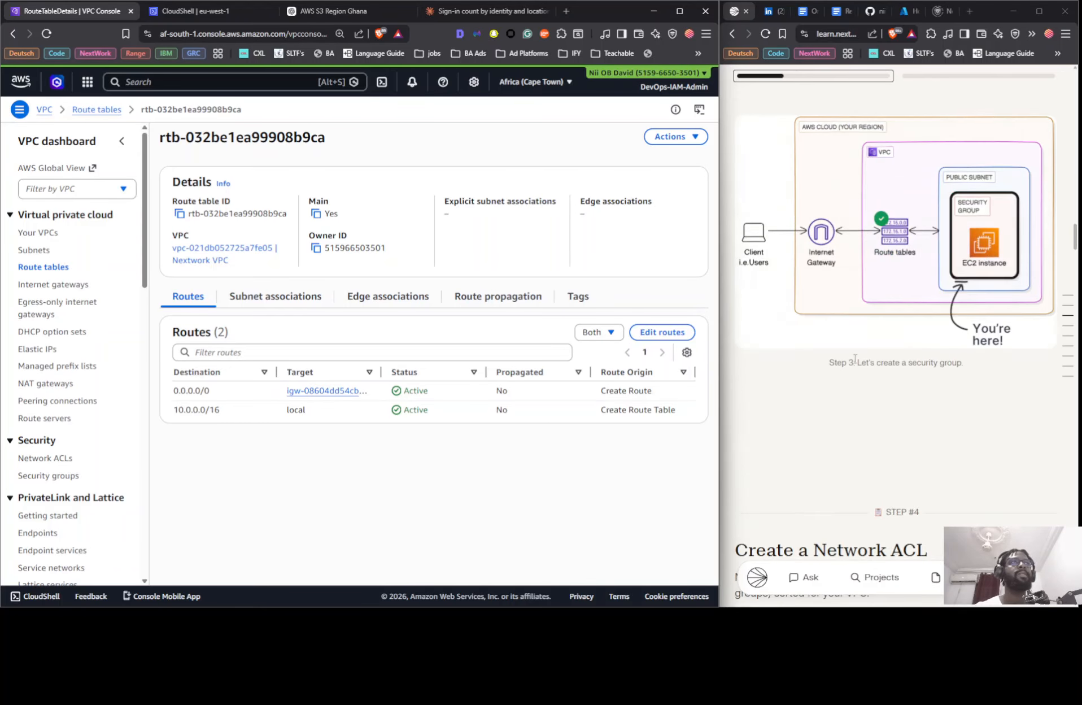
scroll(852, 365, up, 6)
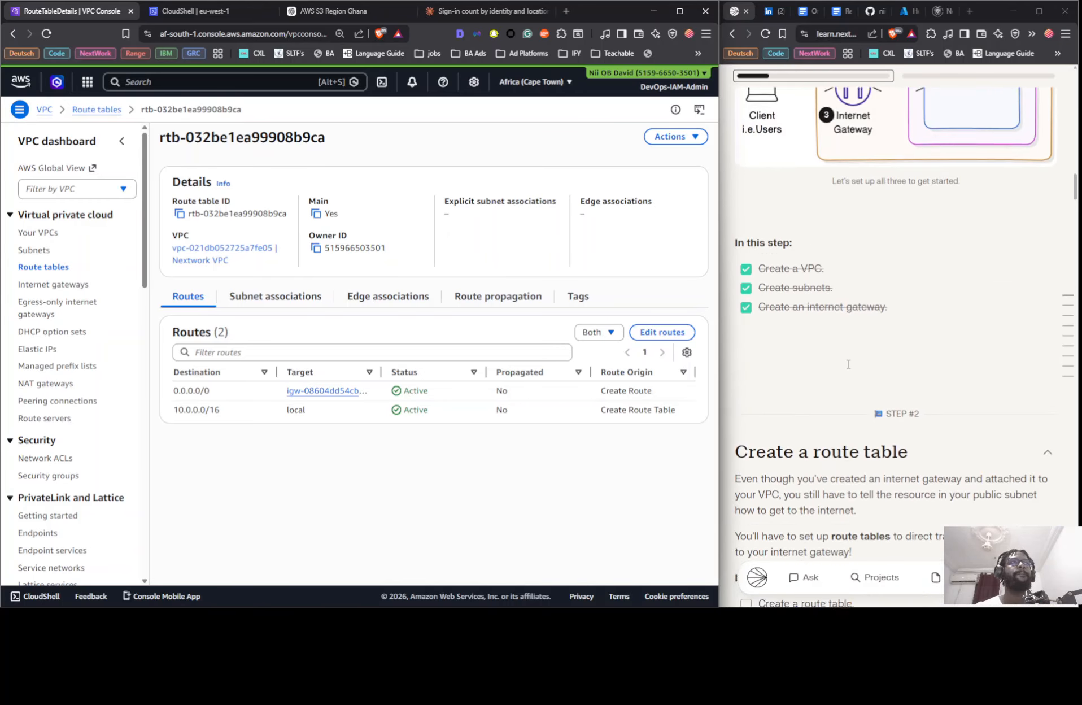
scroll(852, 365, down, 3)
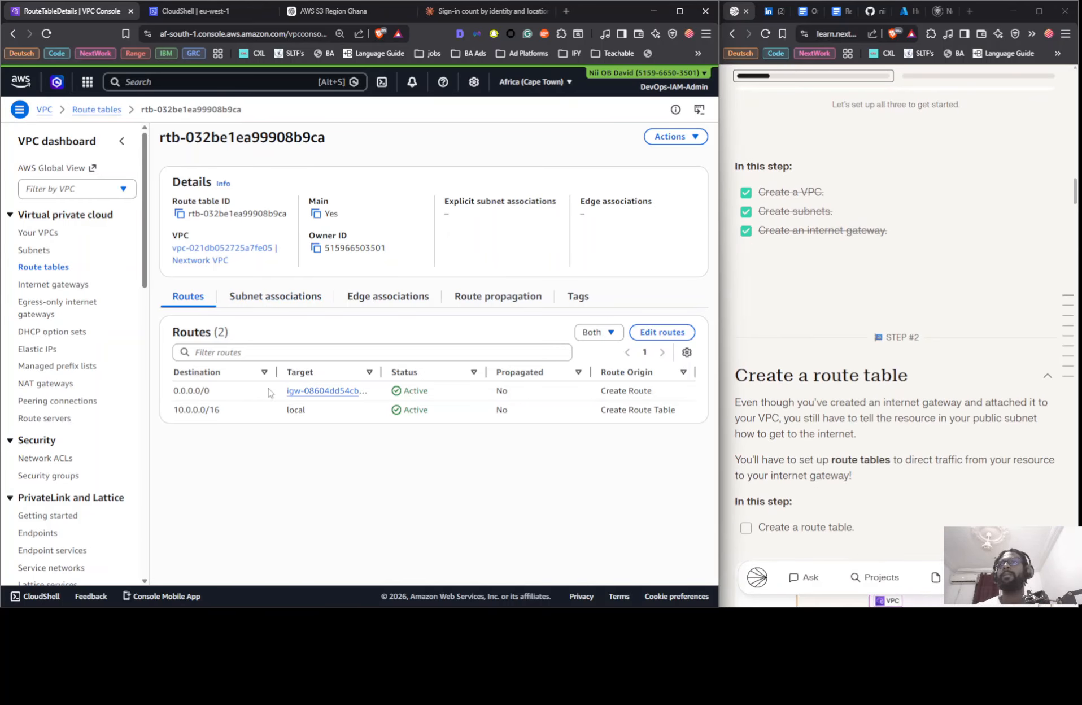
click(310, 296)
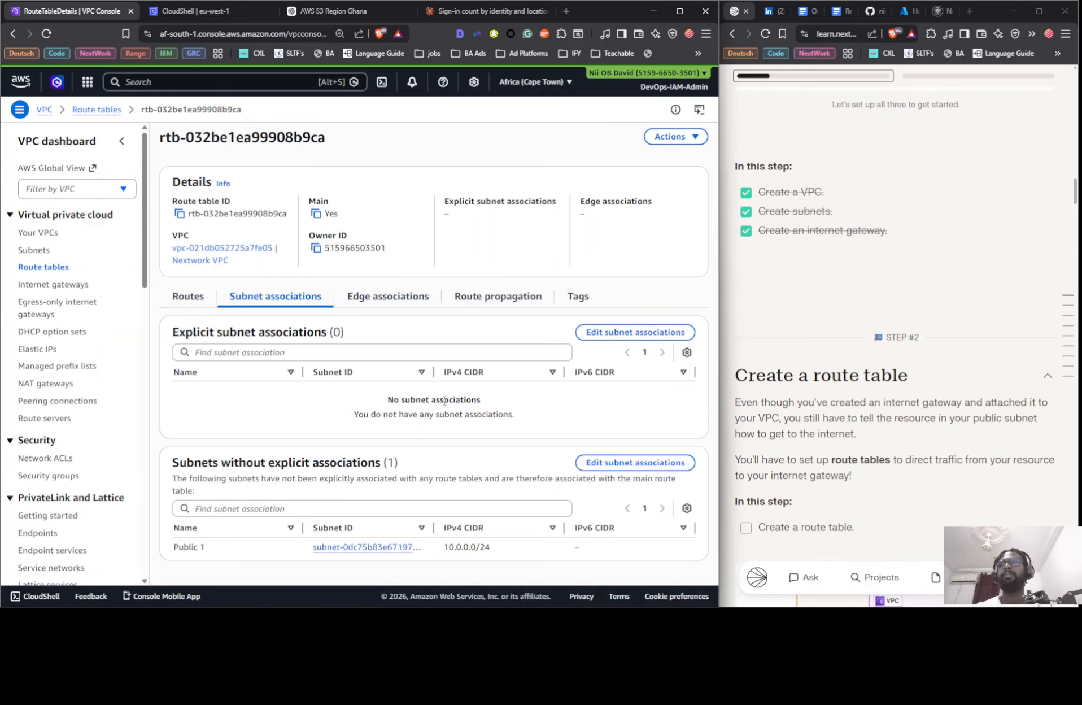
click(611, 333)
click(36, 241)
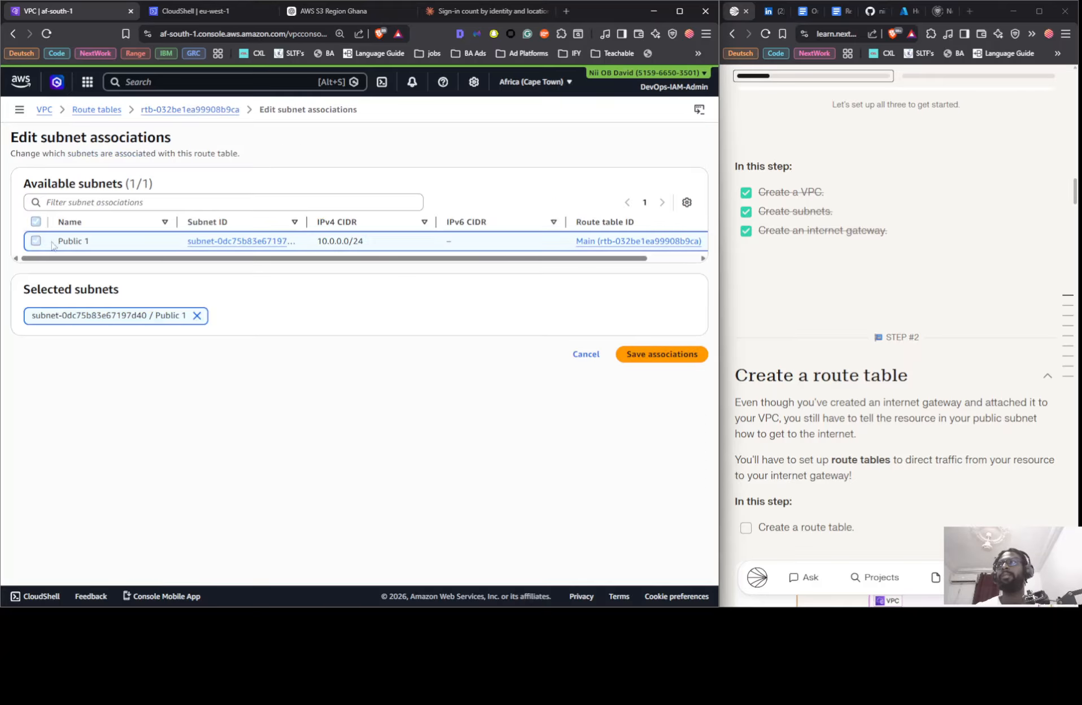
click(662, 354)
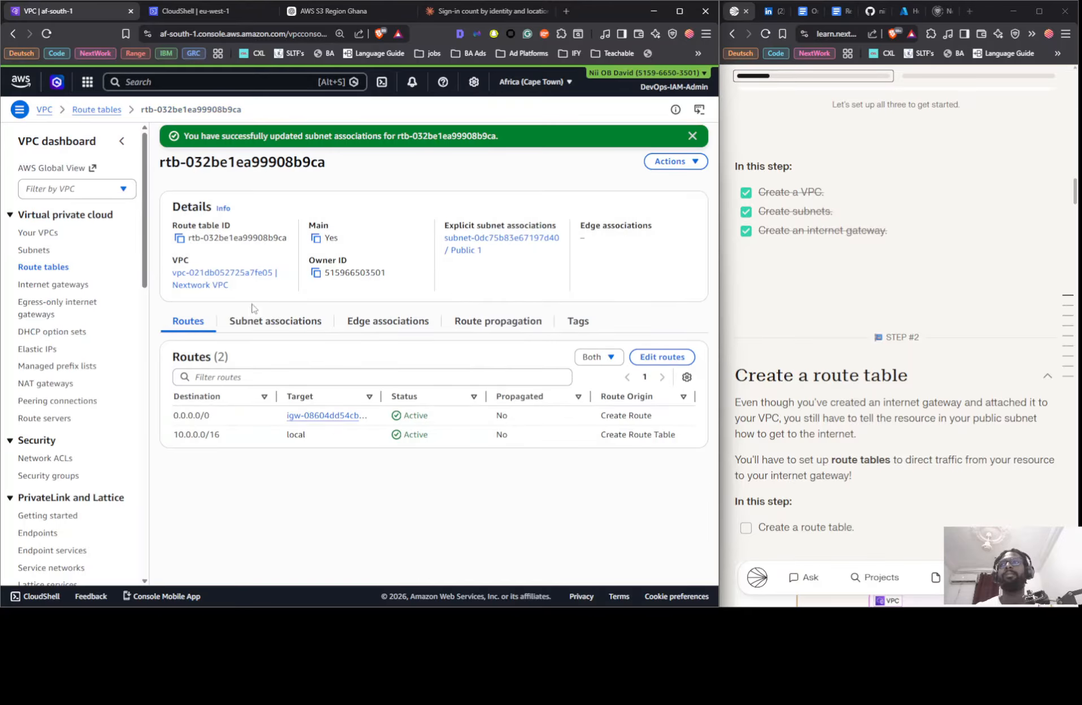
Review the route table's subnet associations, edge associations, route propagation and routes.
click(288, 326)
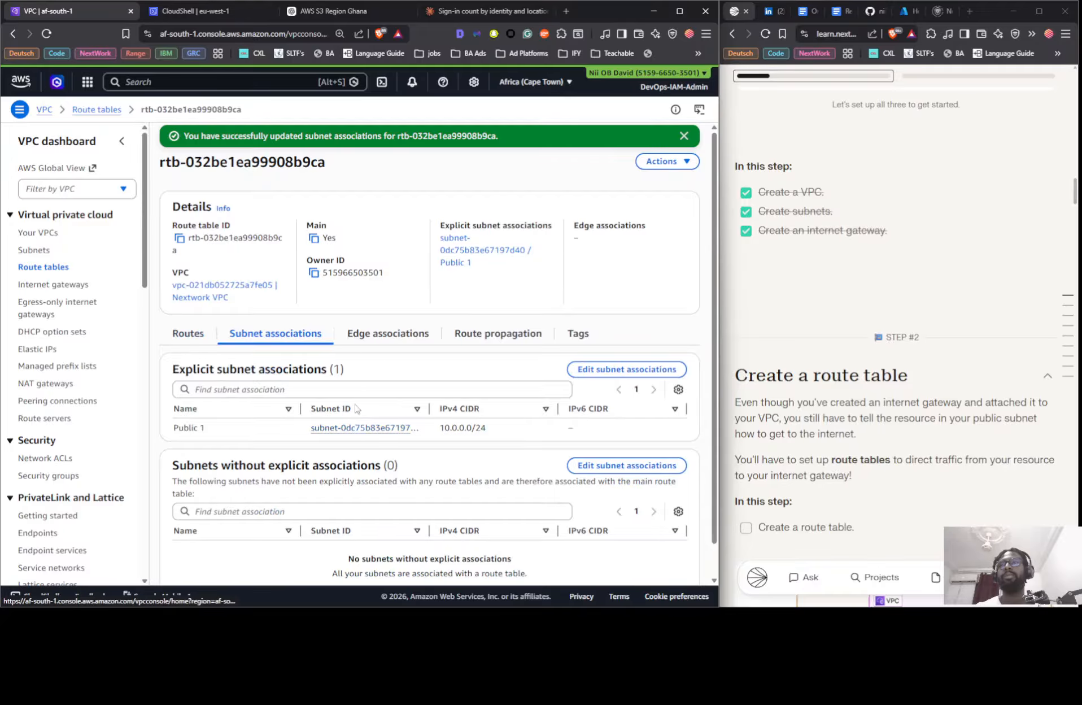
click(371, 338)
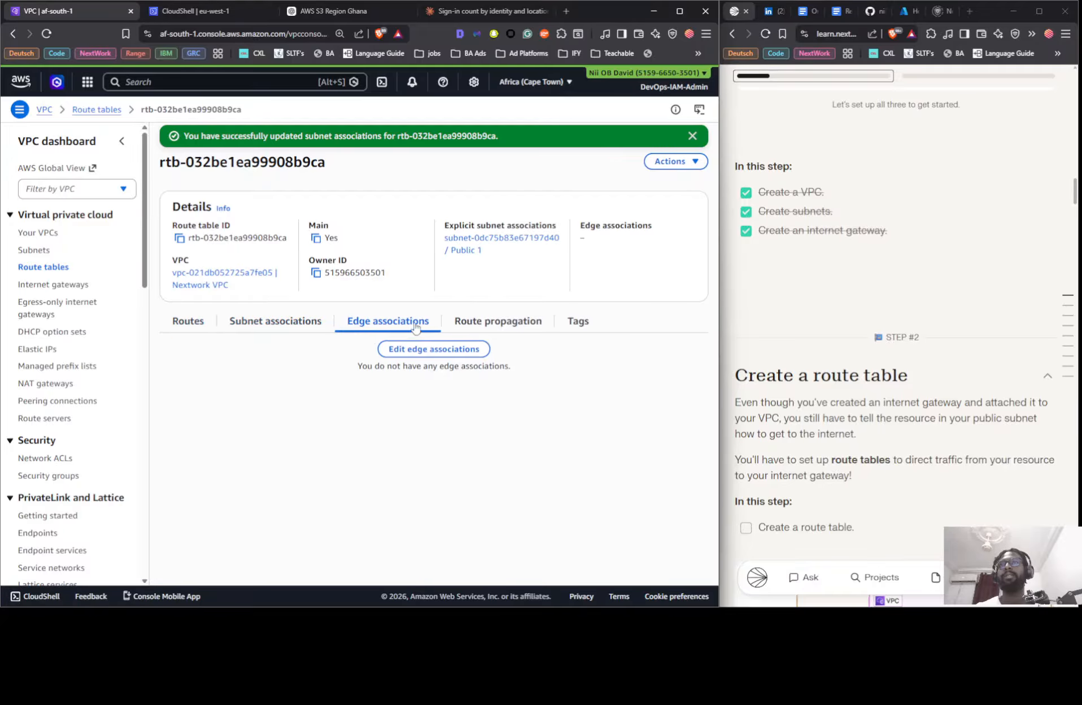
click(509, 322)
click(240, 331)
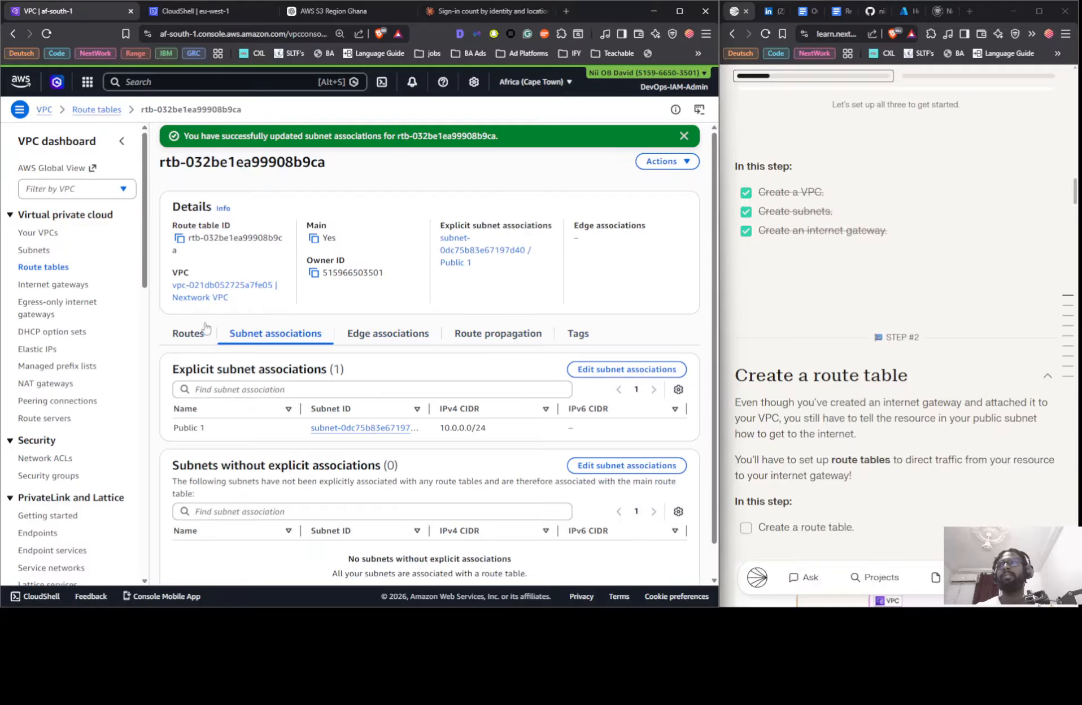
click(189, 330)
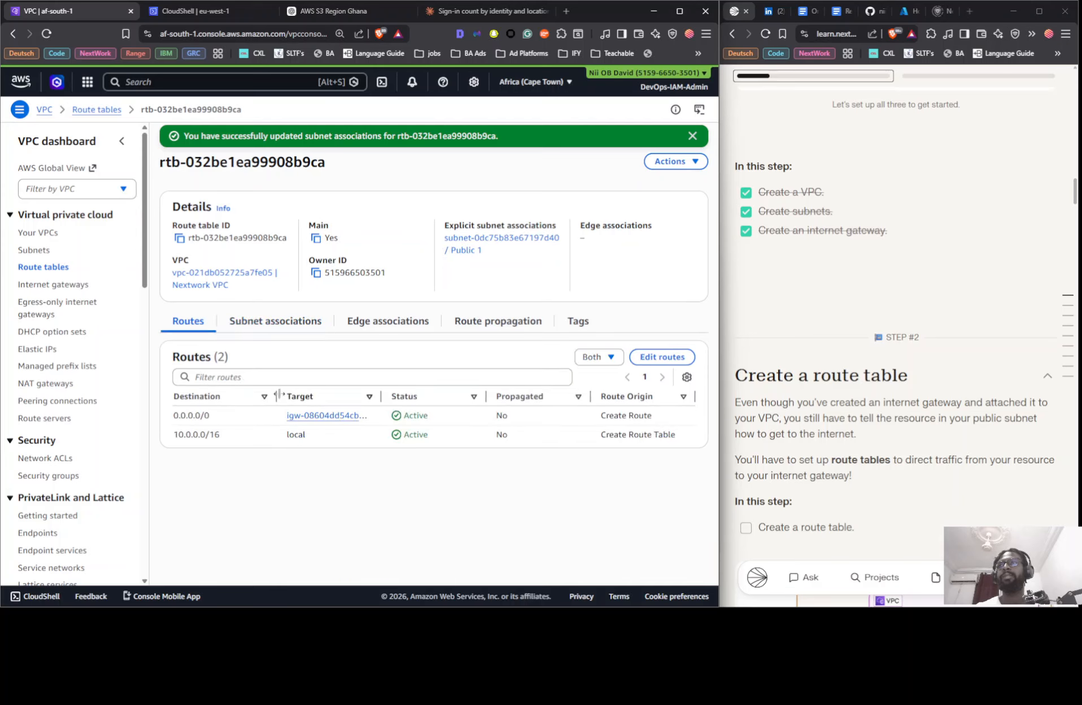
Return to the list of route tables and examine the selected table's details, routes, associations, propagation and tags.
click(57, 266)
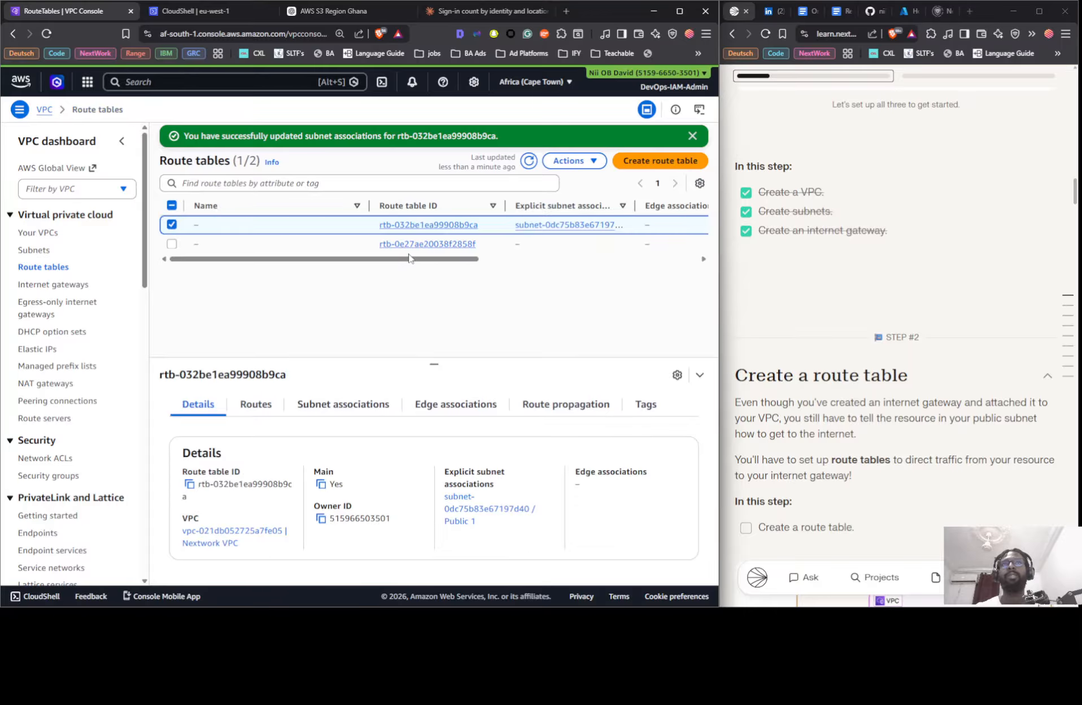
drag(408, 260, 314, 270)
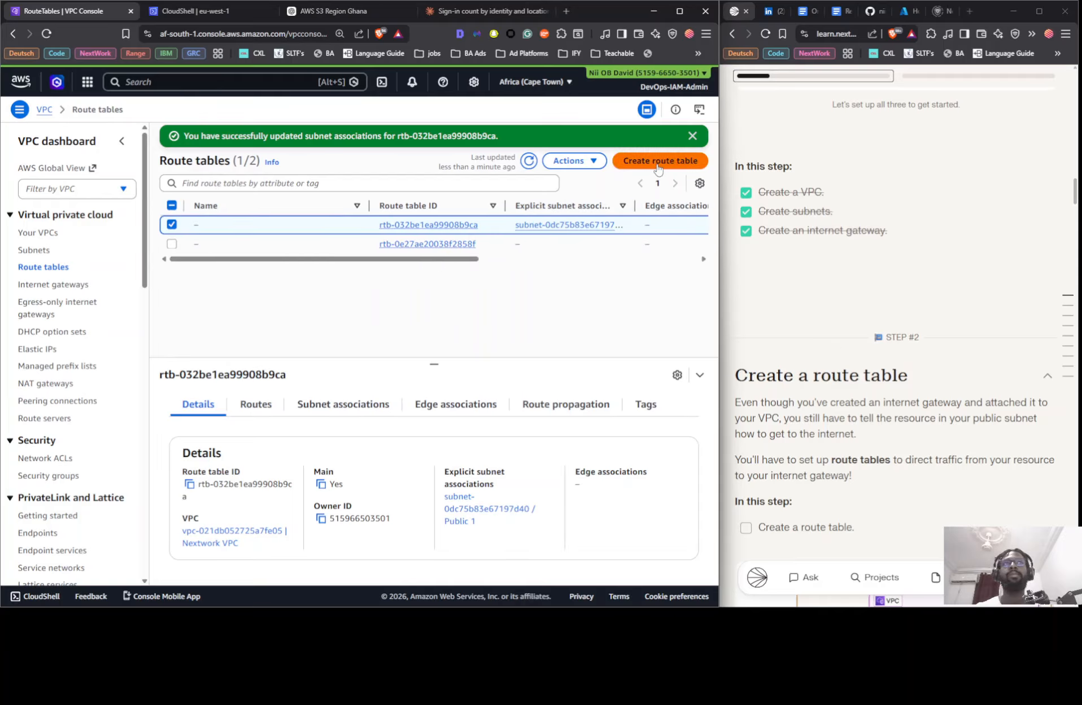
click(259, 409)
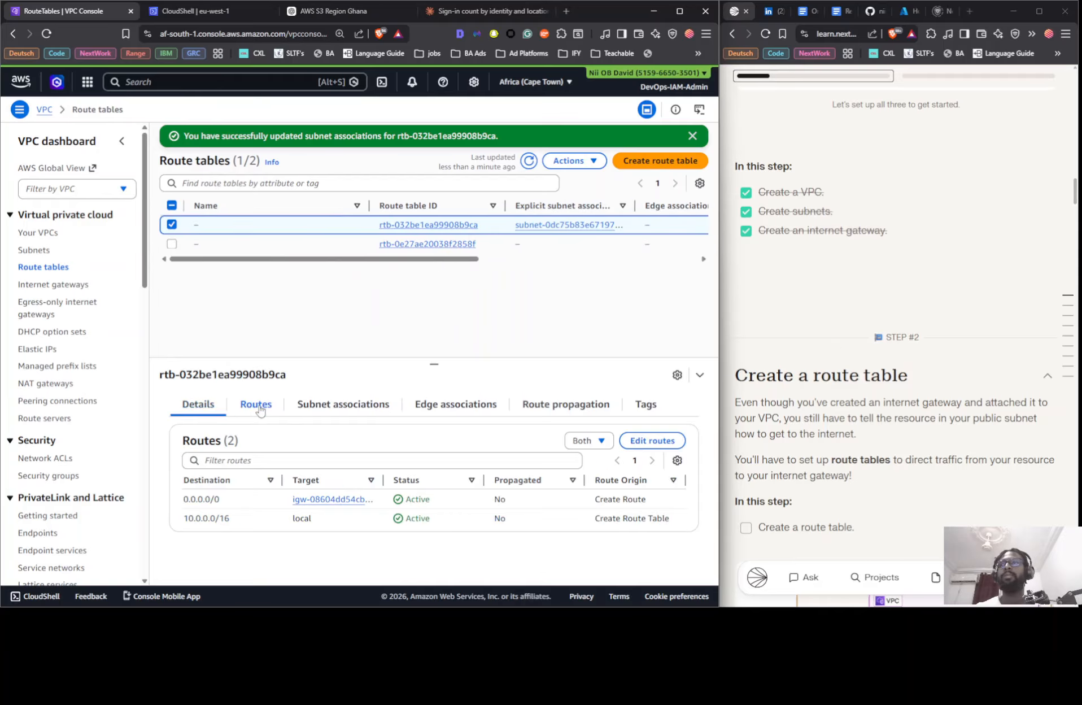
click(347, 410)
click(462, 402)
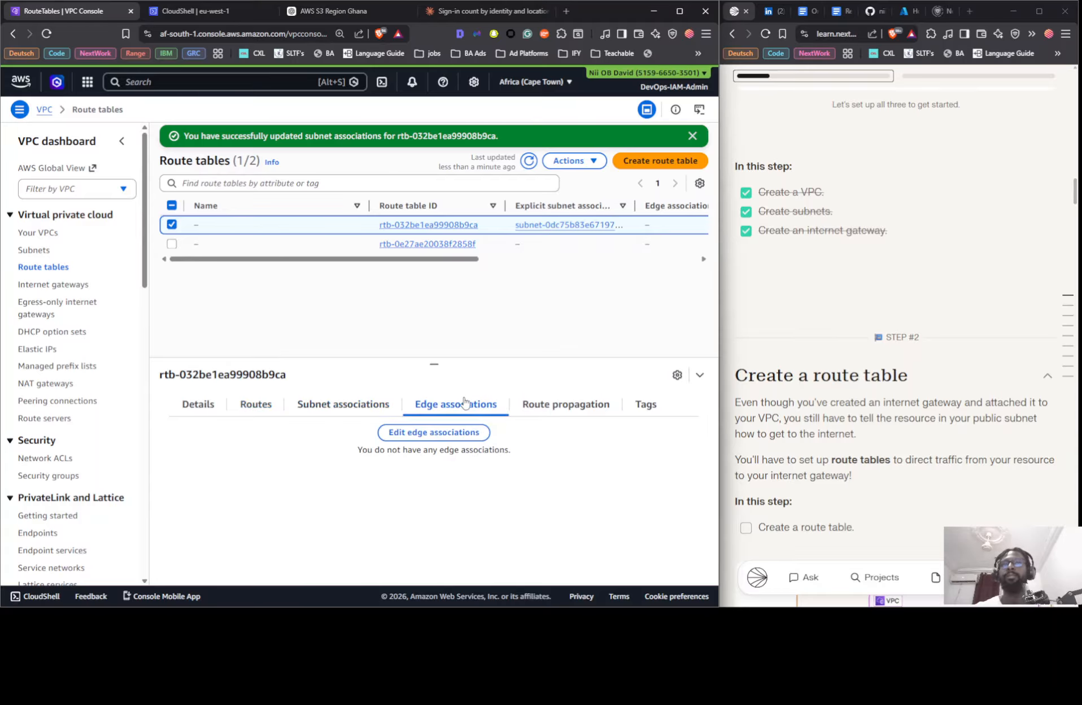
click(531, 404)
click(633, 407)
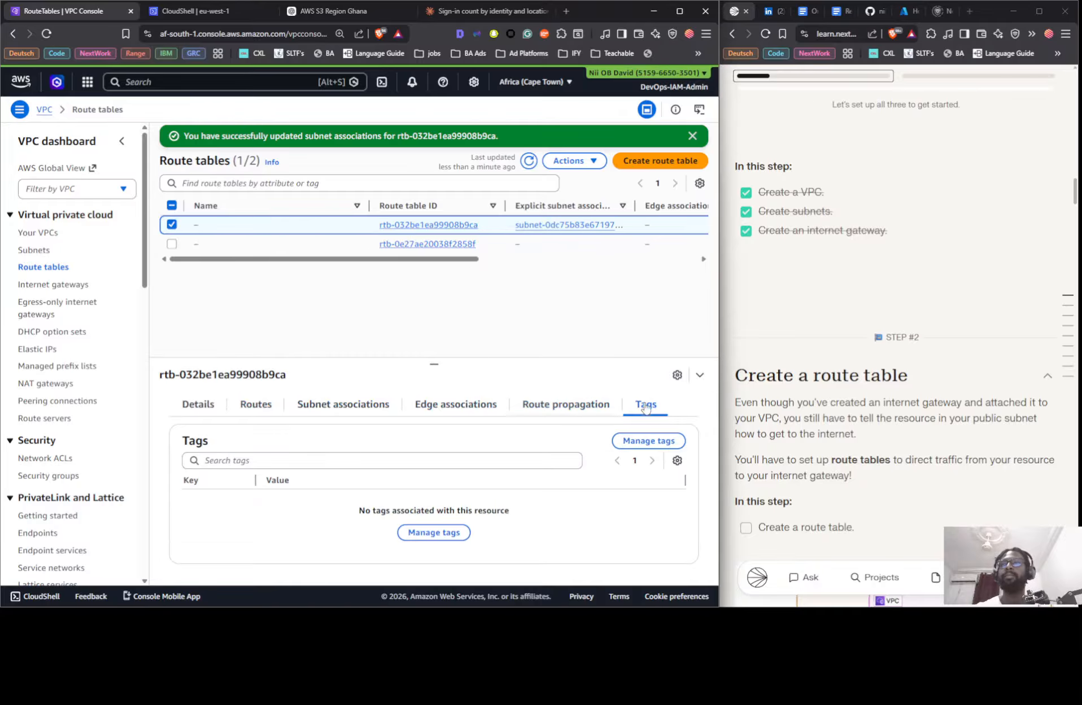
Show the resource map of Nextwork VPC to inspect its subnet and route table connections.
click(54, 238)
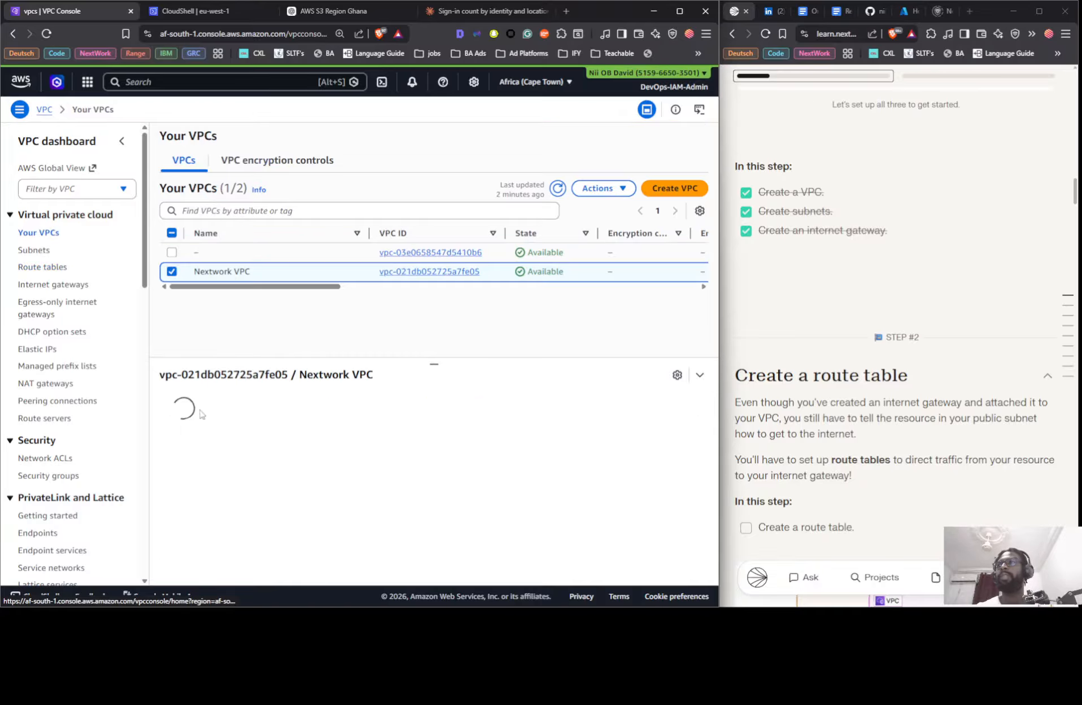
click(261, 414)
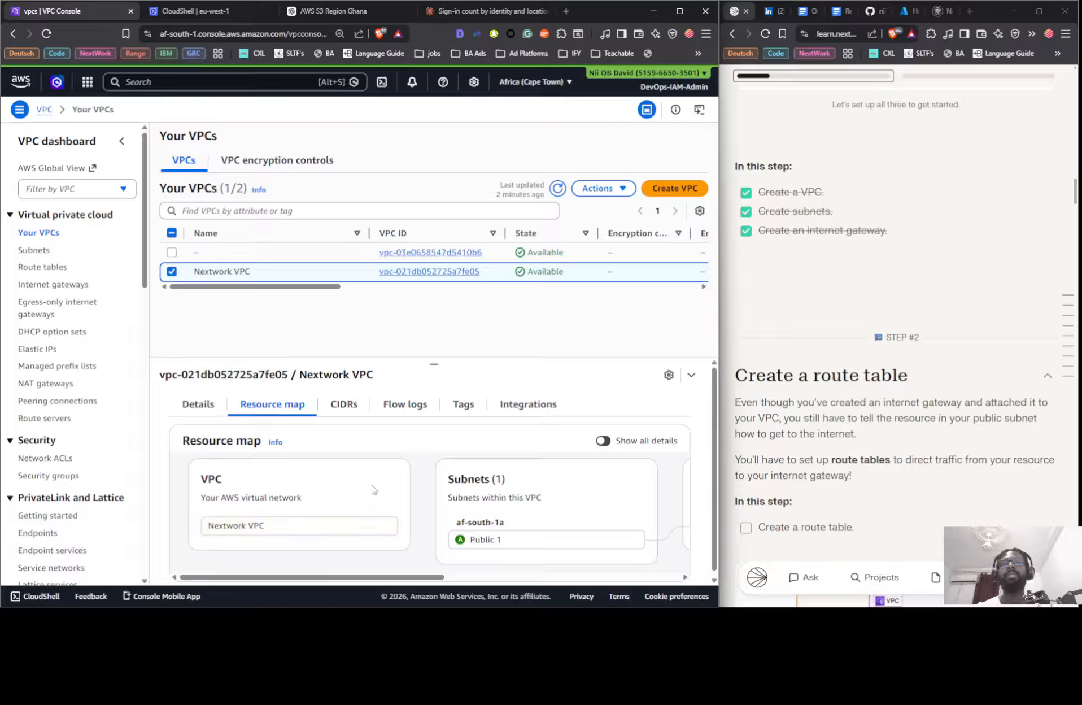
Inspect Nextwork VPC's resource map and the Public 1 subnet's details, flow logs, route table, network ACL, CIDR reservations and sharing.
drag(298, 577, 544, 577)
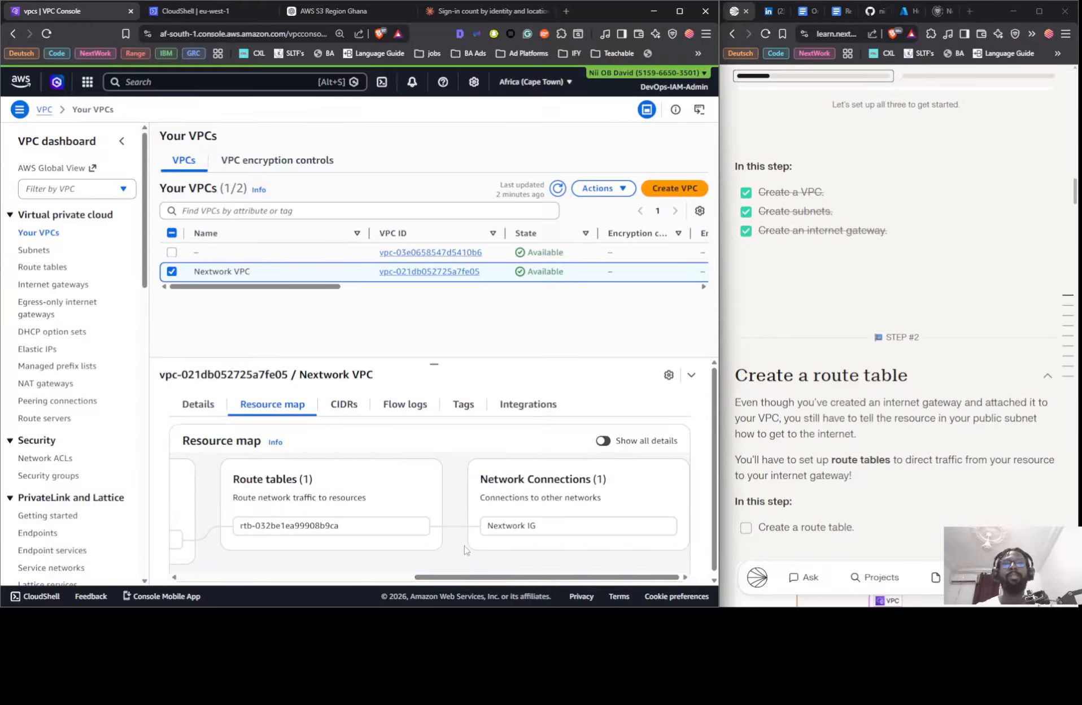
drag(493, 580, 257, 578)
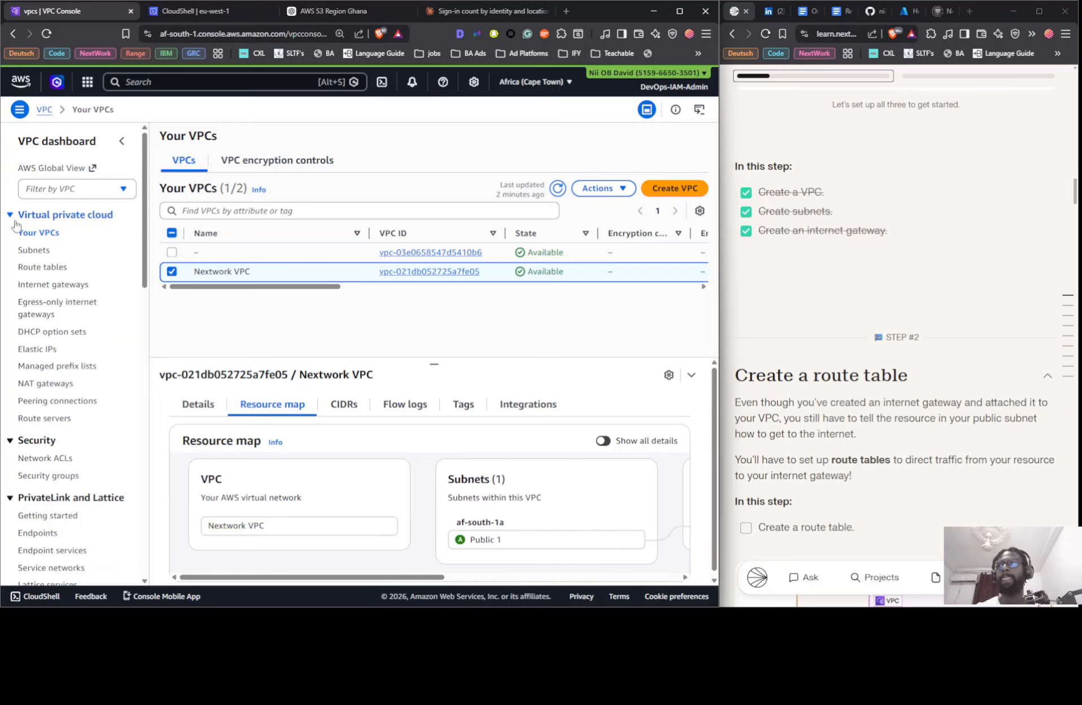
click(47, 254)
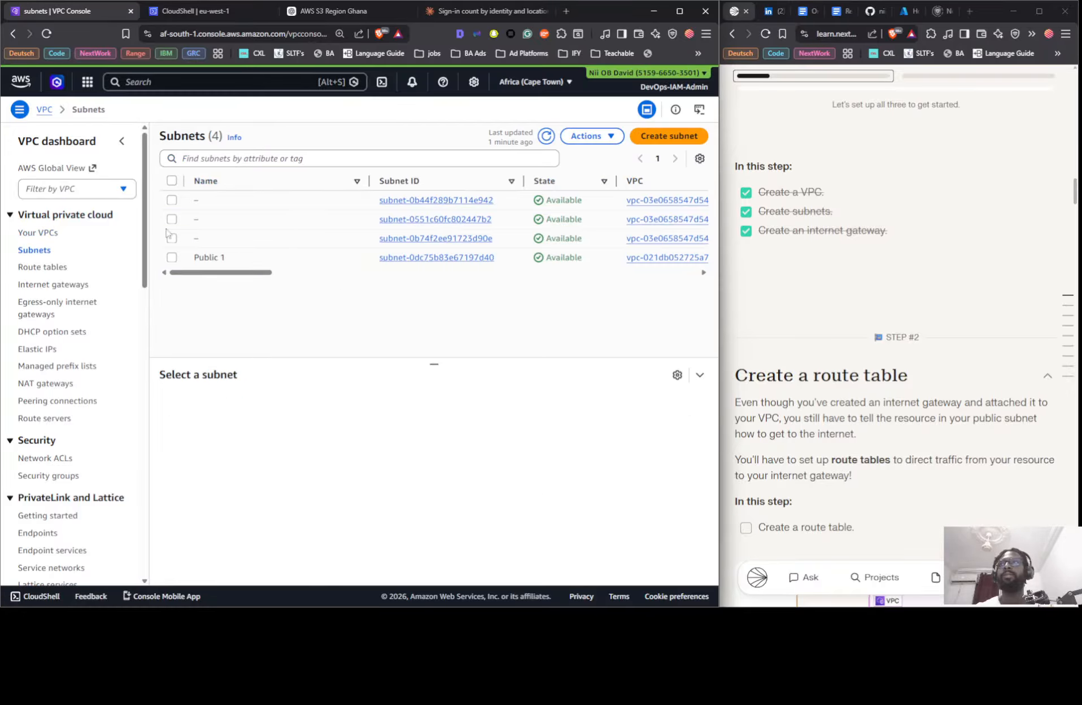
click(265, 259)
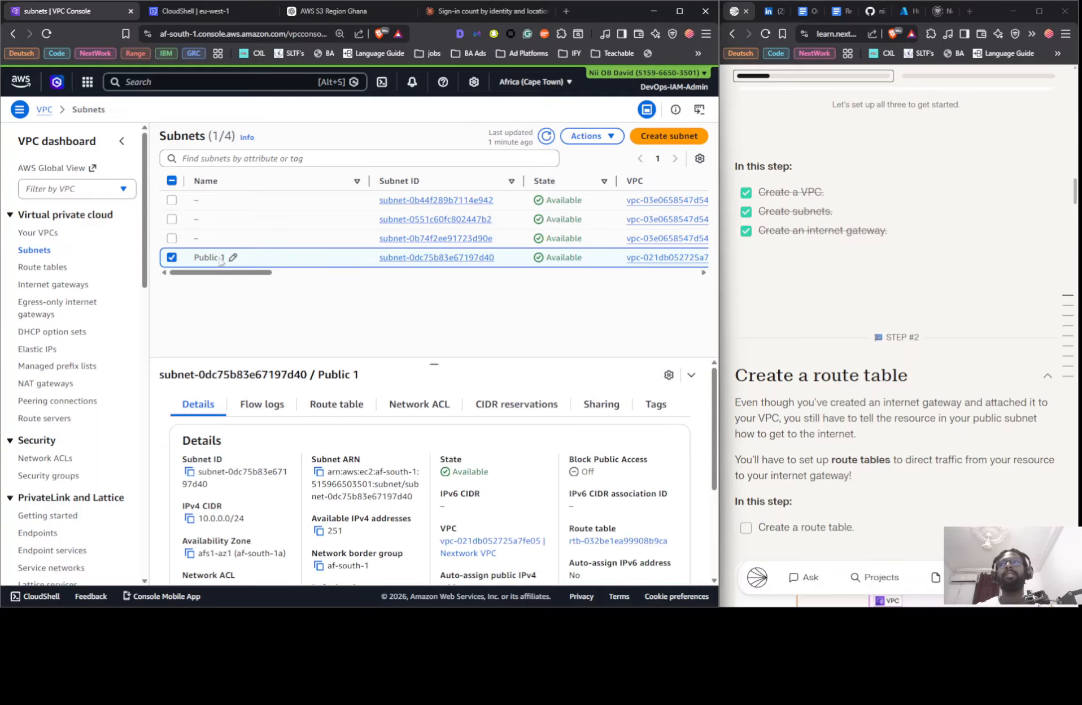
click(328, 413)
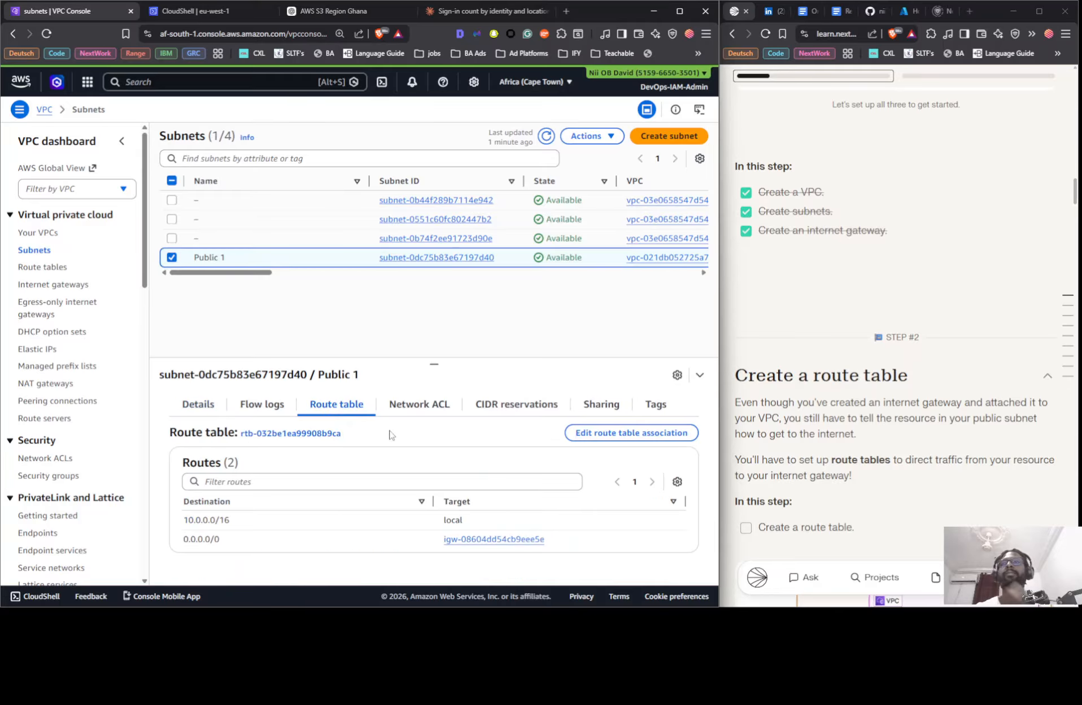
click(417, 409)
click(531, 412)
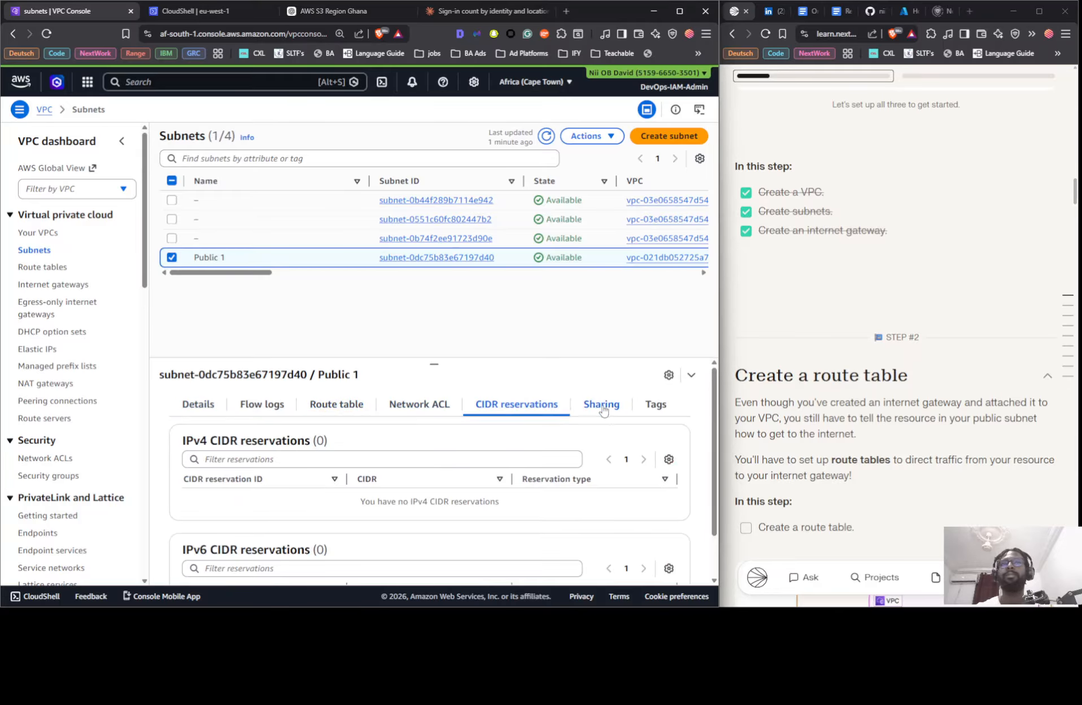
click(605, 409)
click(421, 408)
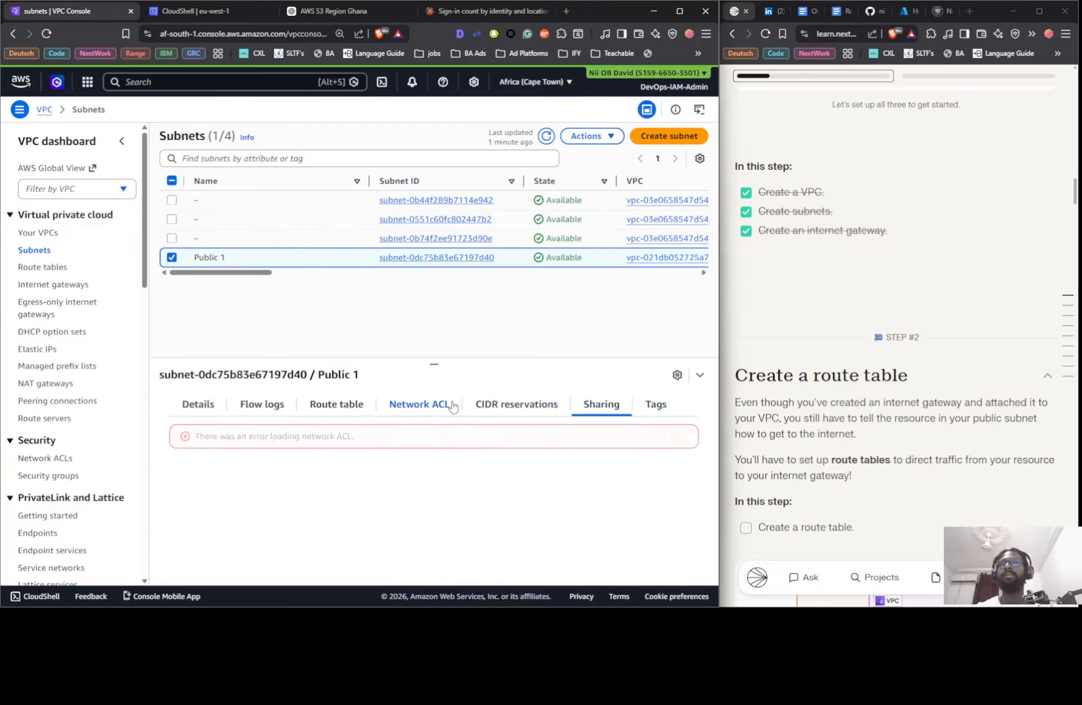
click(338, 412)
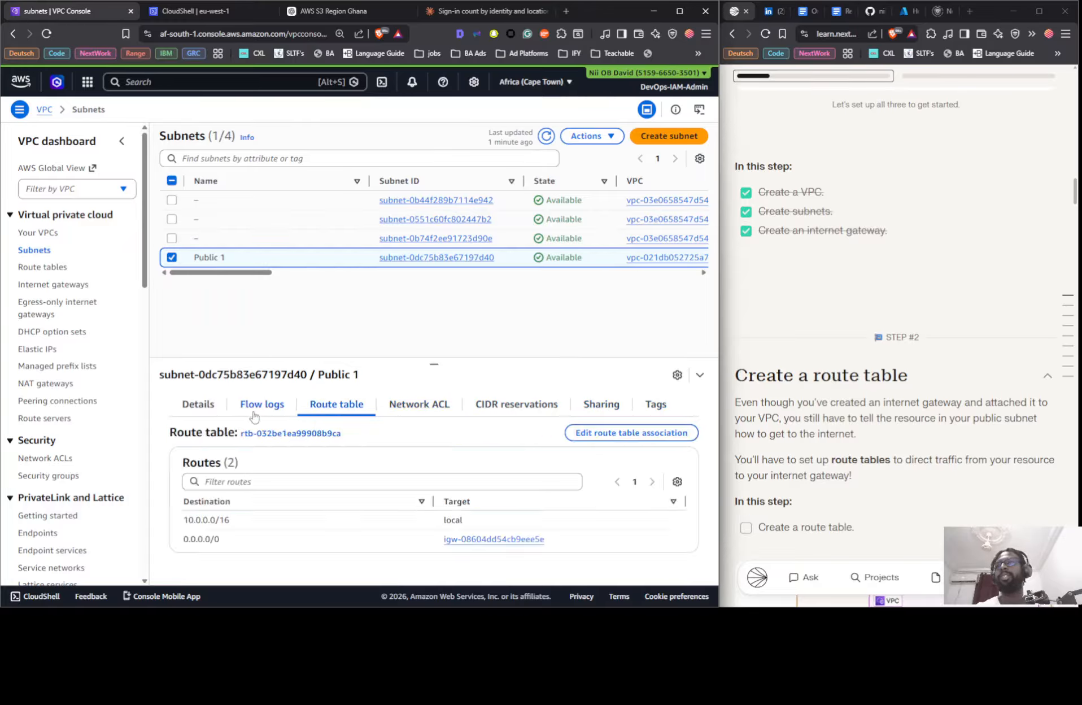
click(259, 417)
click(199, 412)
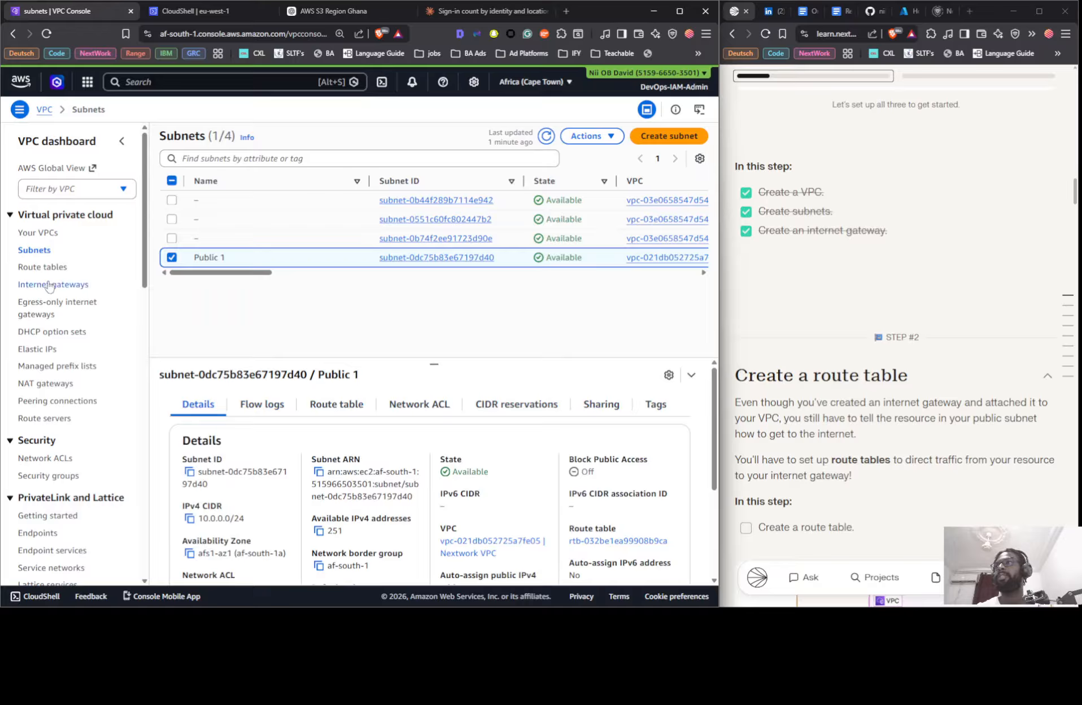
Read the guide's sections on creating a route table and a security group, and open the list of route tables.
scroll(815, 338, down, 4)
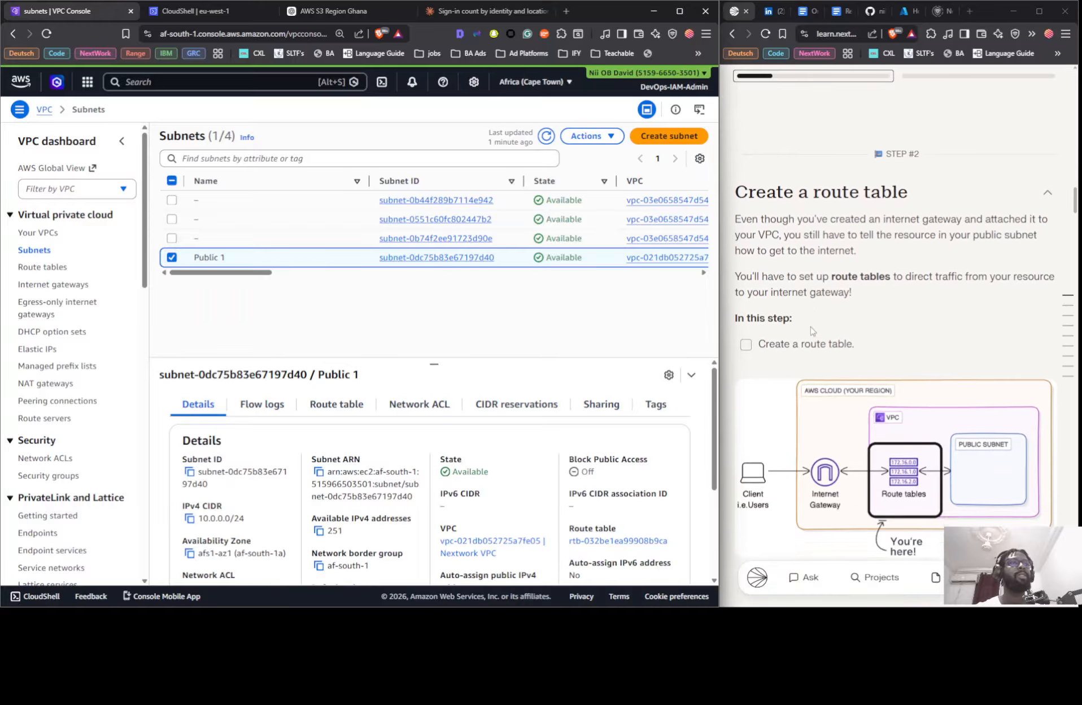
scroll(746, 316, up, 5)
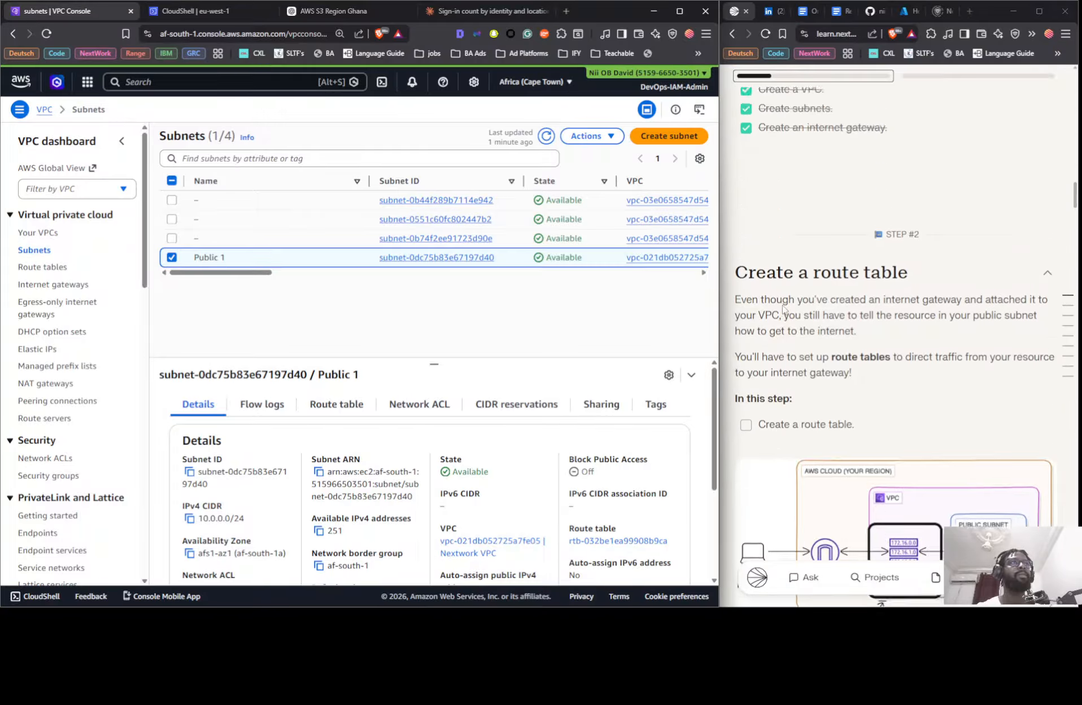
scroll(748, 363, down, 4)
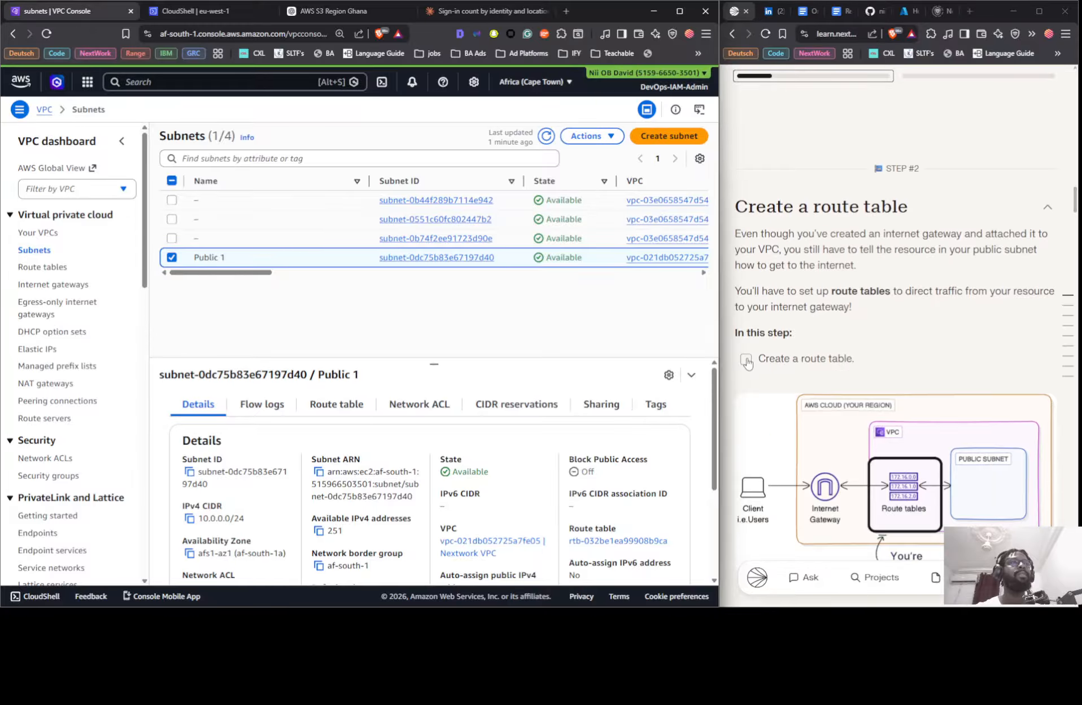
scroll(746, 363, down, 3)
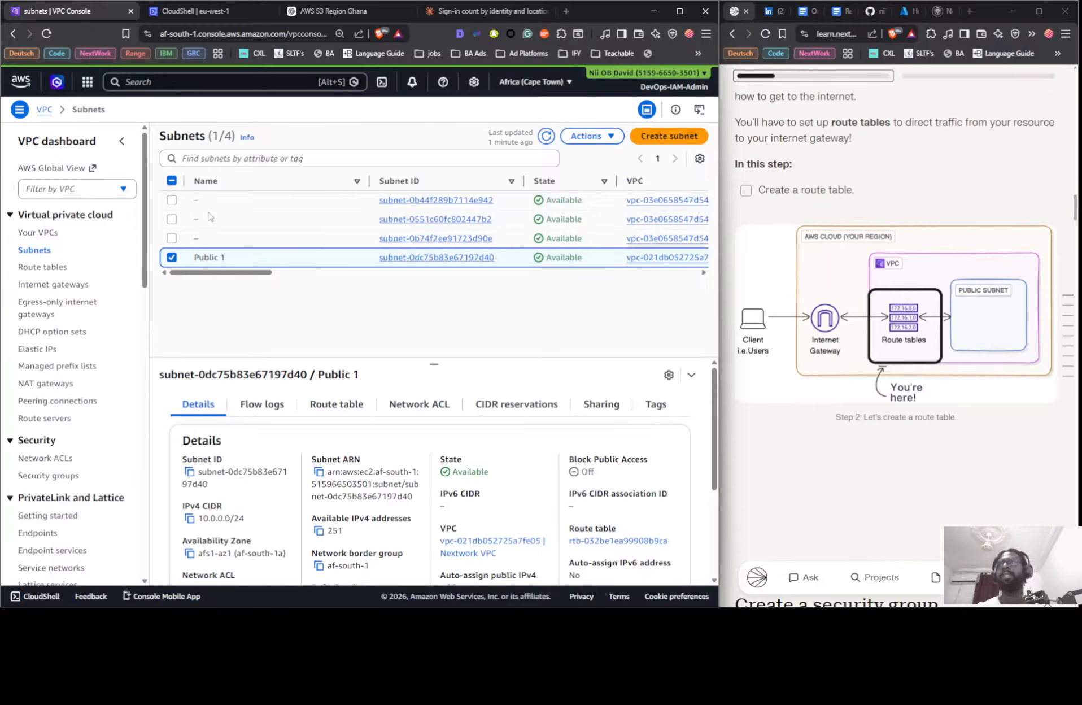
click(44, 267)
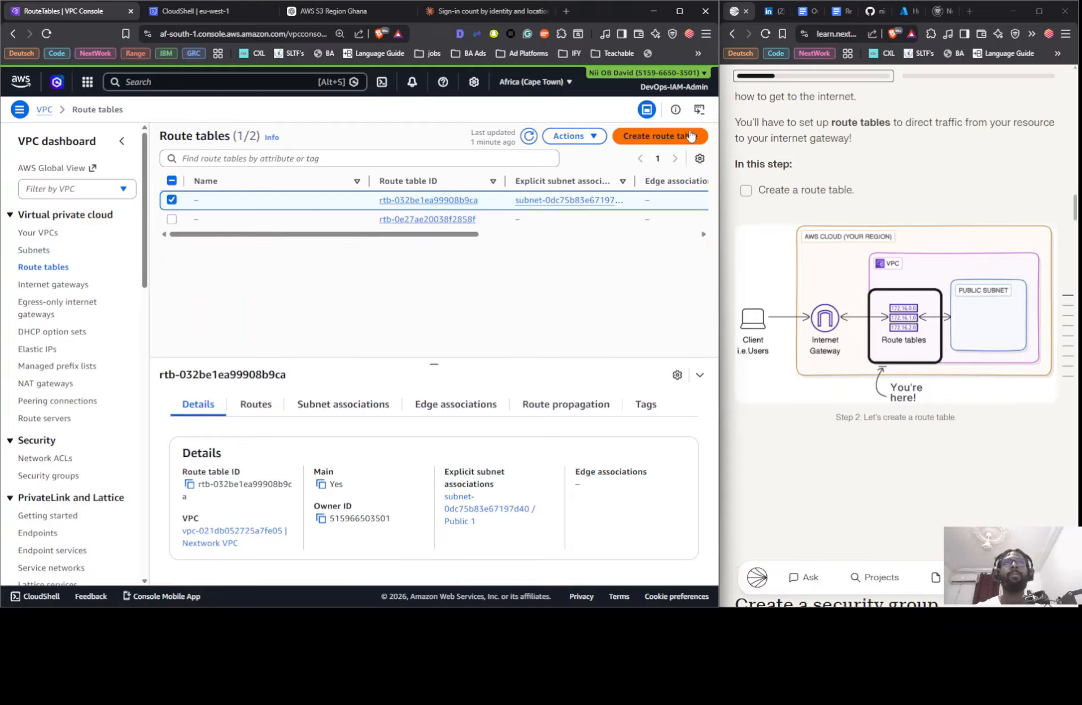
scroll(886, 275, down, 2)
scroll(883, 280, down, 3)
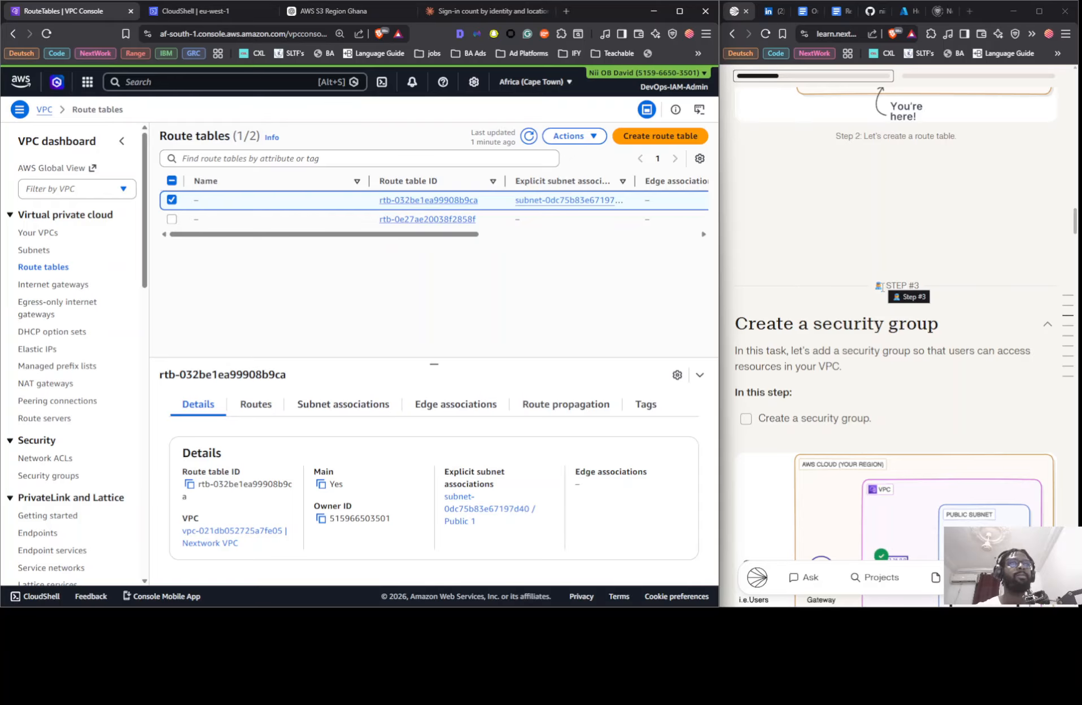
scroll(873, 305, down, 3)
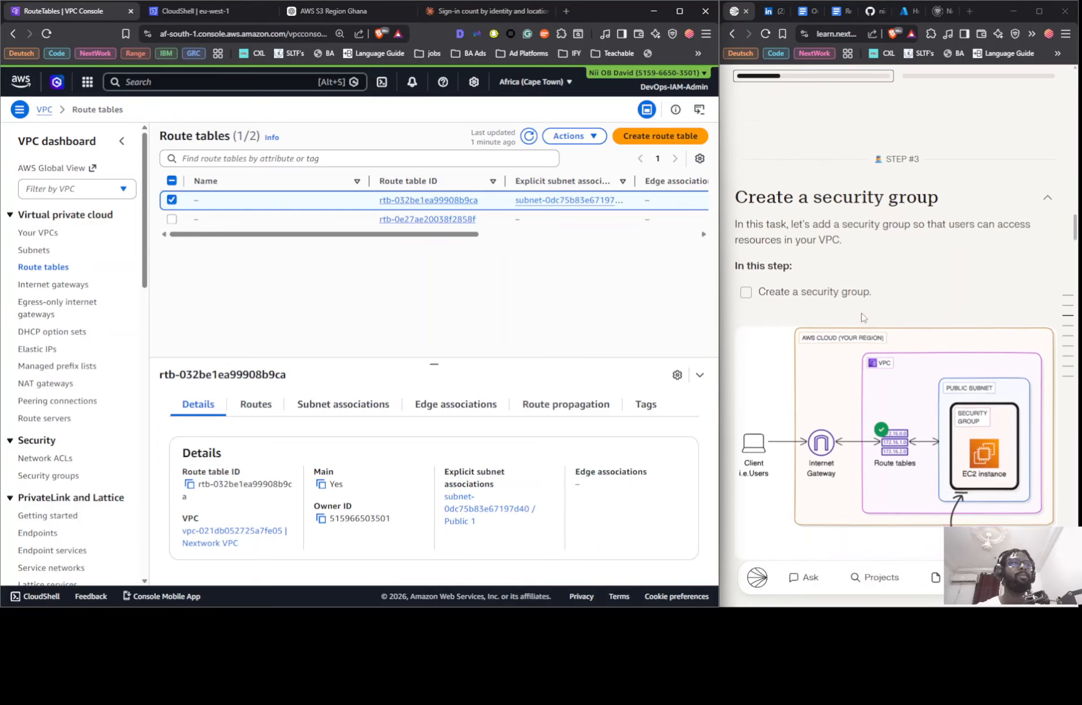
scroll(860, 320, up, 6)
scroll(860, 320, up, 4)
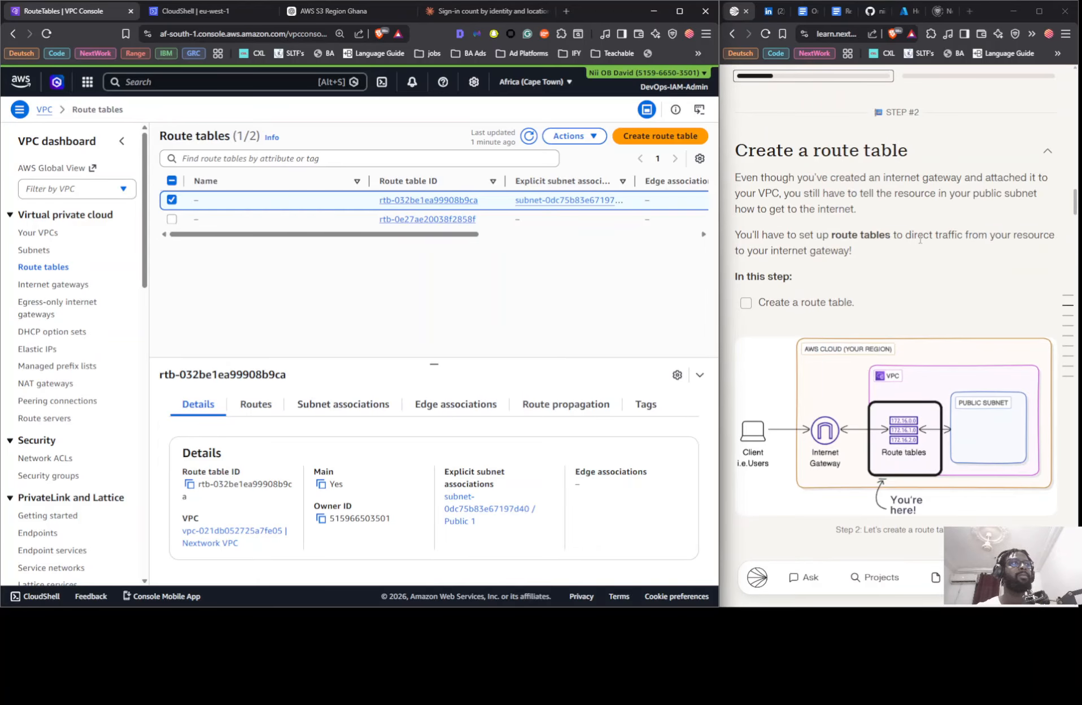
Create a route table named "Nextwork route table" in Nextwork VPC.
click(670, 139)
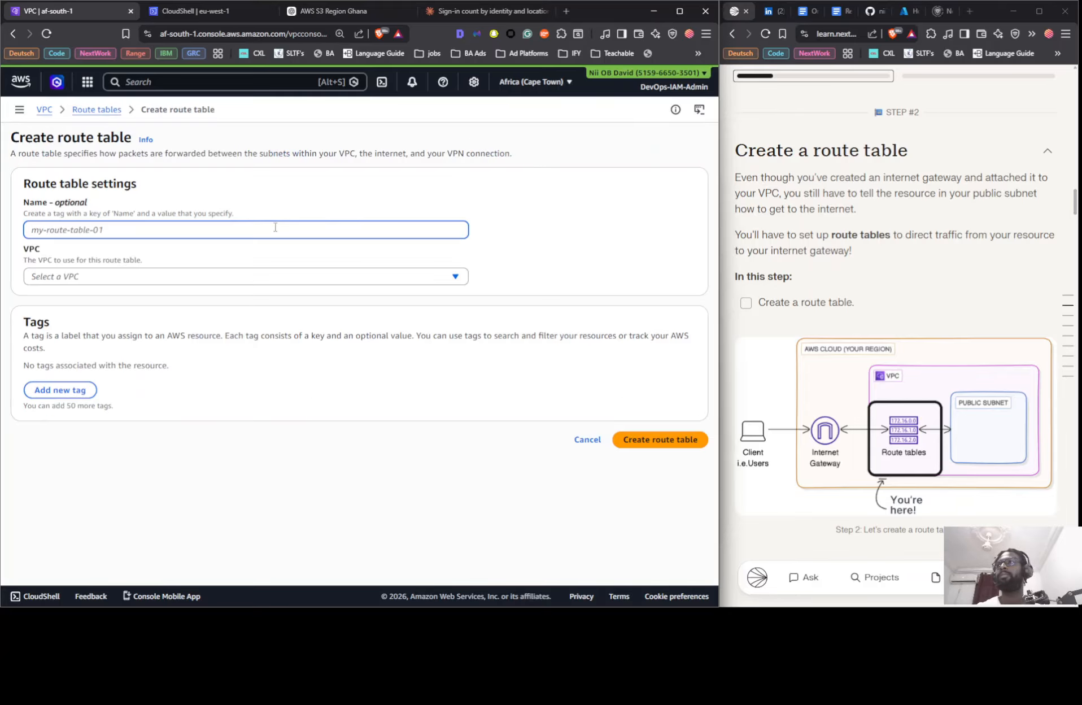
text(Nextwork)
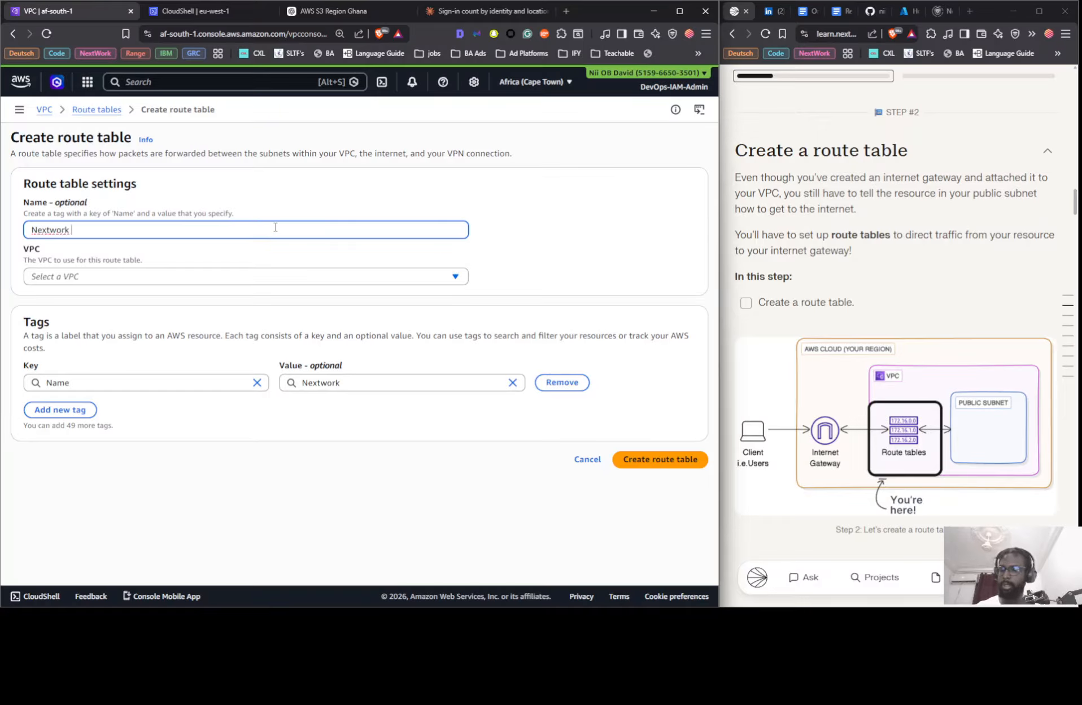
text( route table)
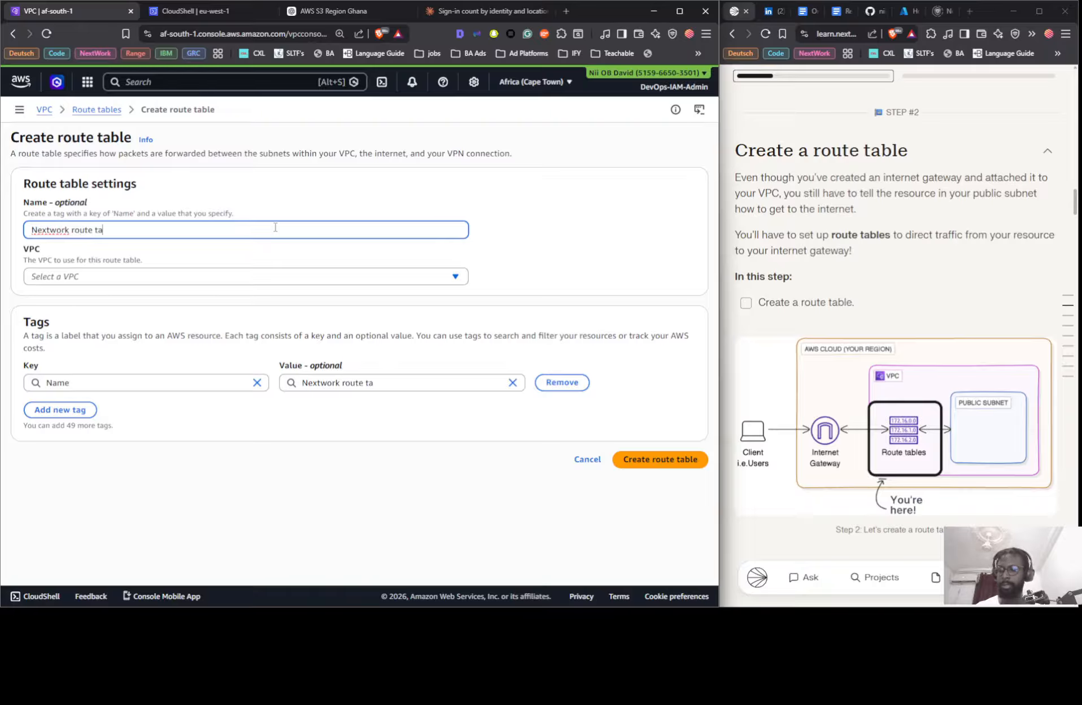
click(236, 275)
click(182, 331)
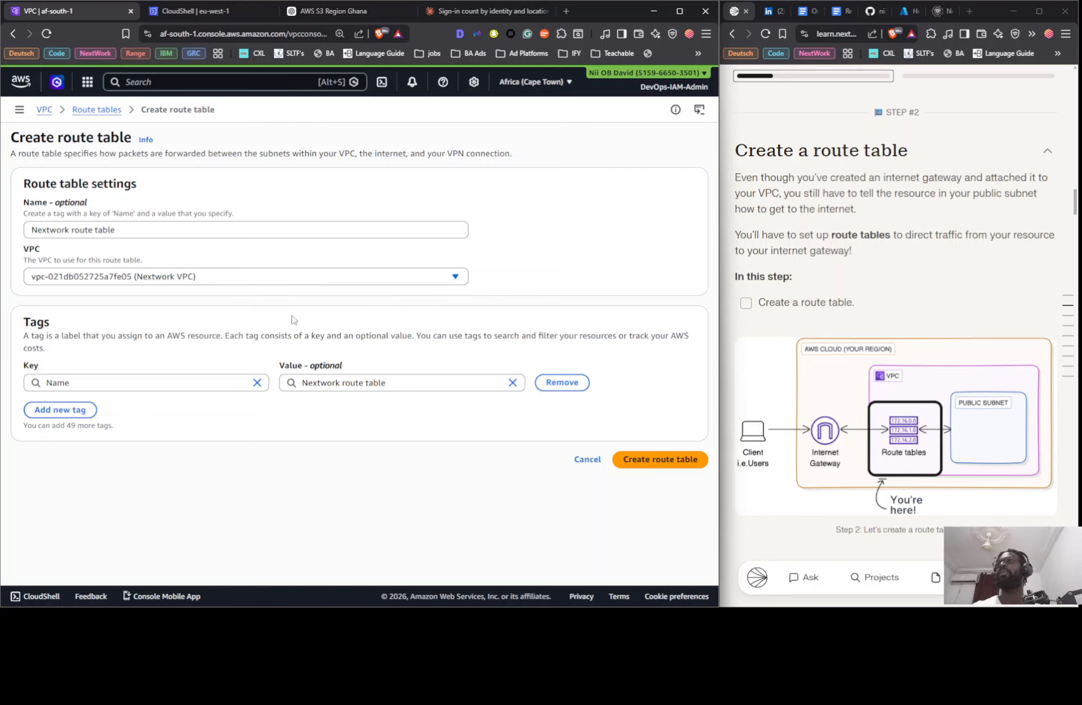
click(641, 459)
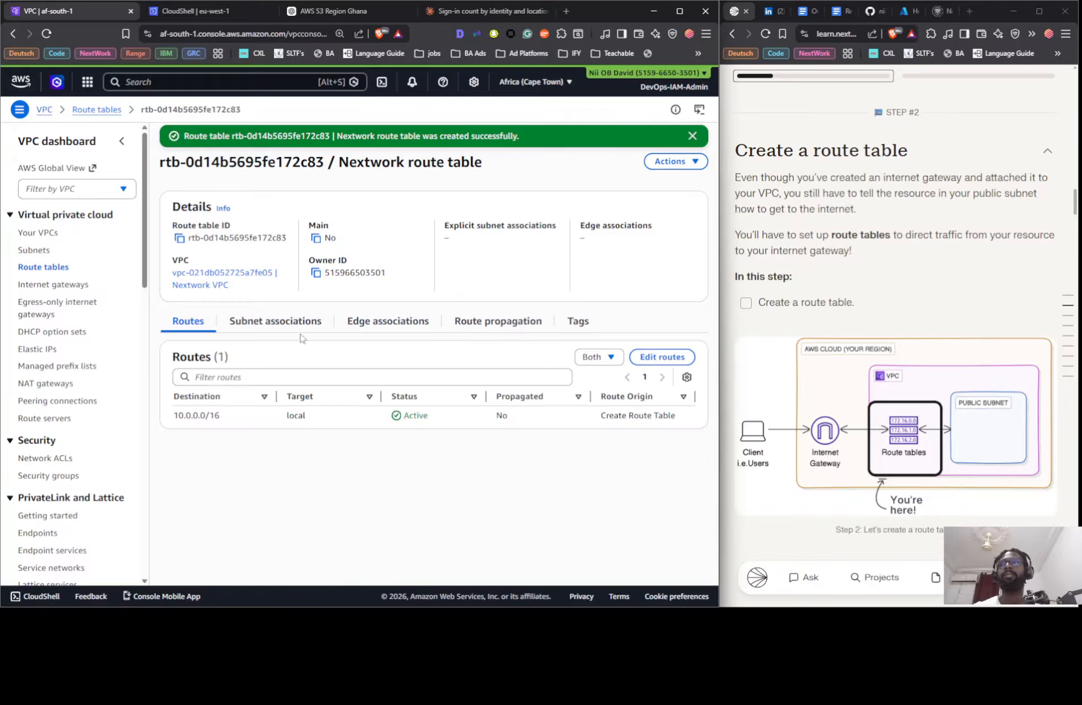
Return to the route tables list and check the subnet associations of Nextwork VPC's main route table.
click(53, 271)
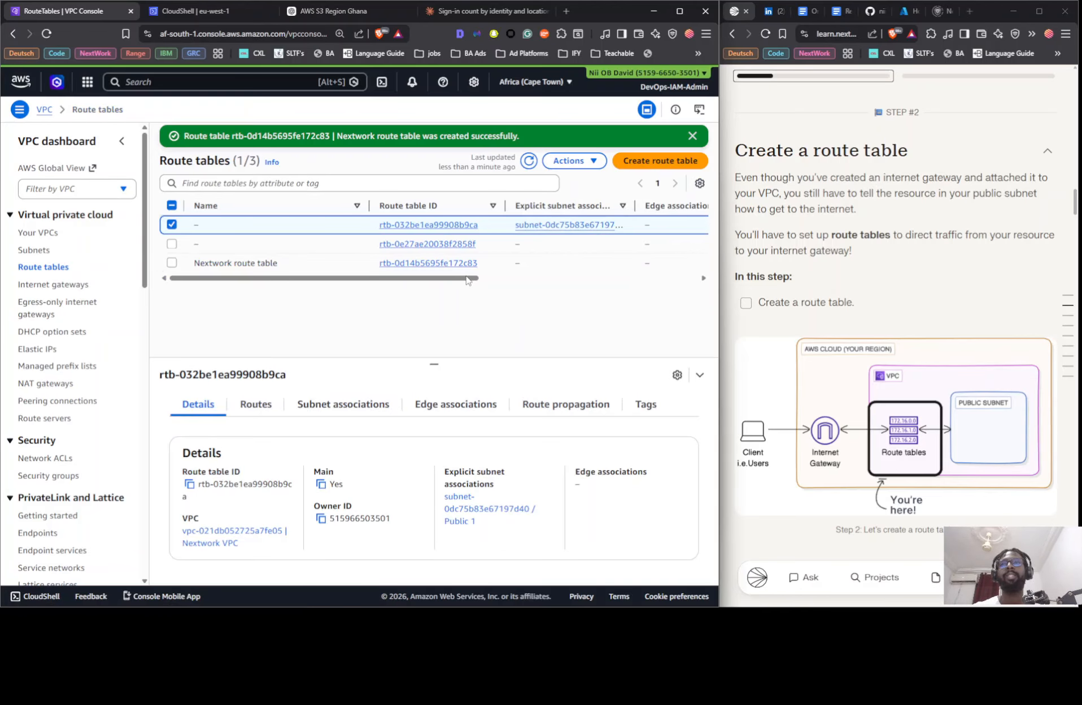
click(340, 404)
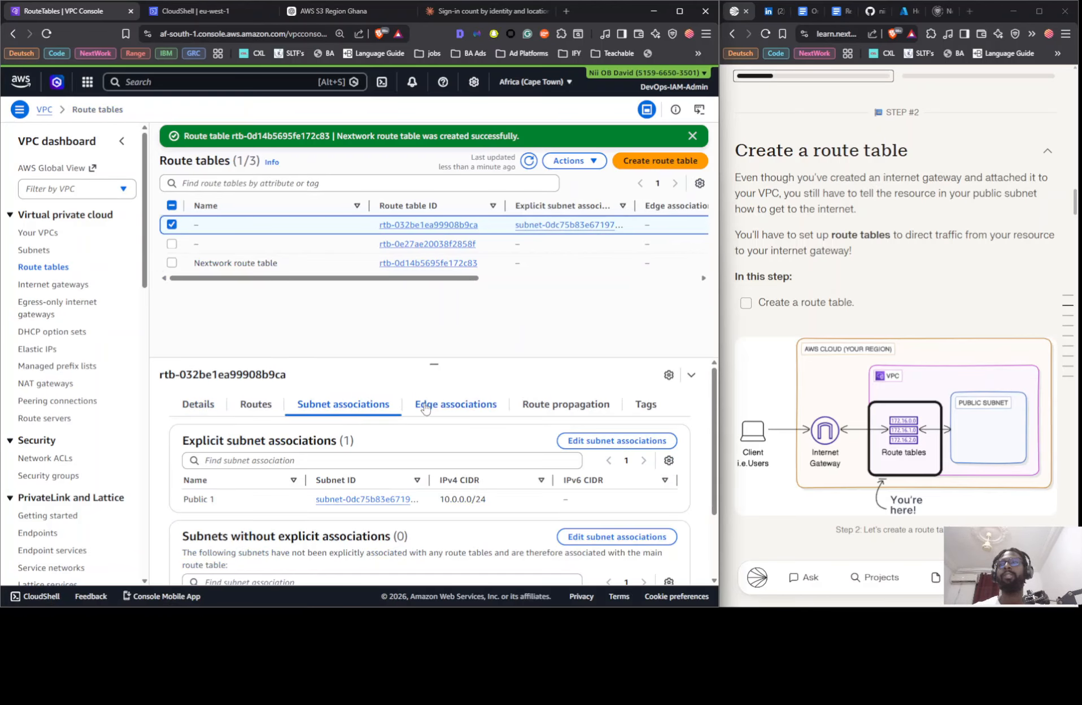
scroll(398, 394, down, 3)
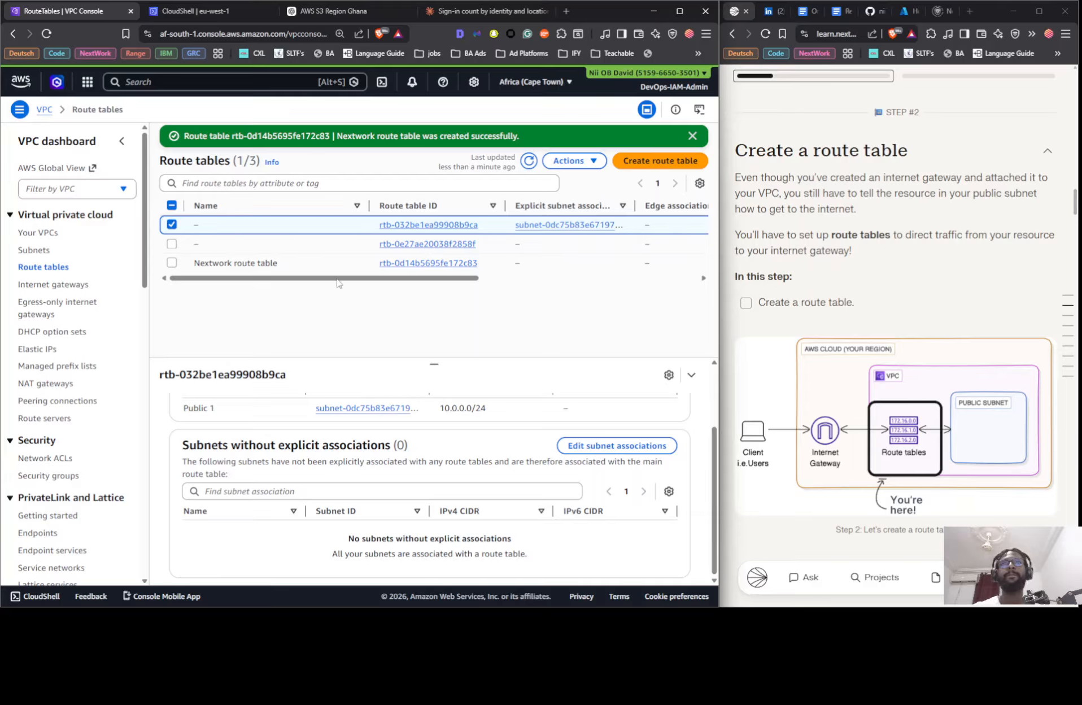
drag(337, 278, 236, 290)
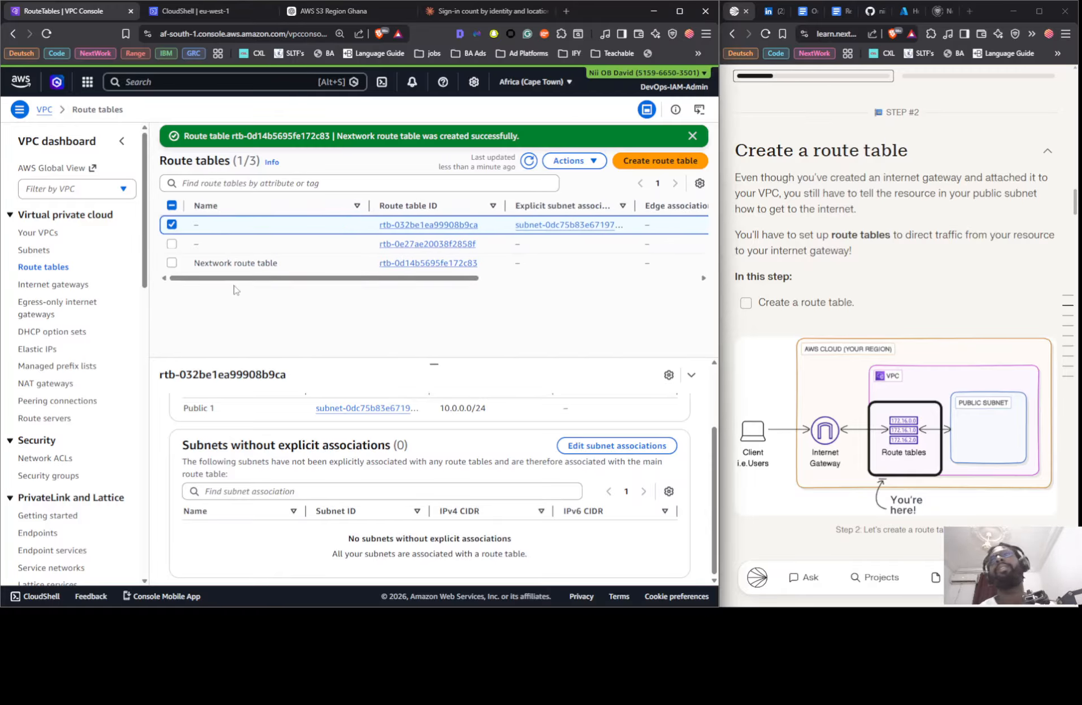
Explicitly associate the Public 1 subnet with Nextwork route table in place of the main route table.
click(183, 271)
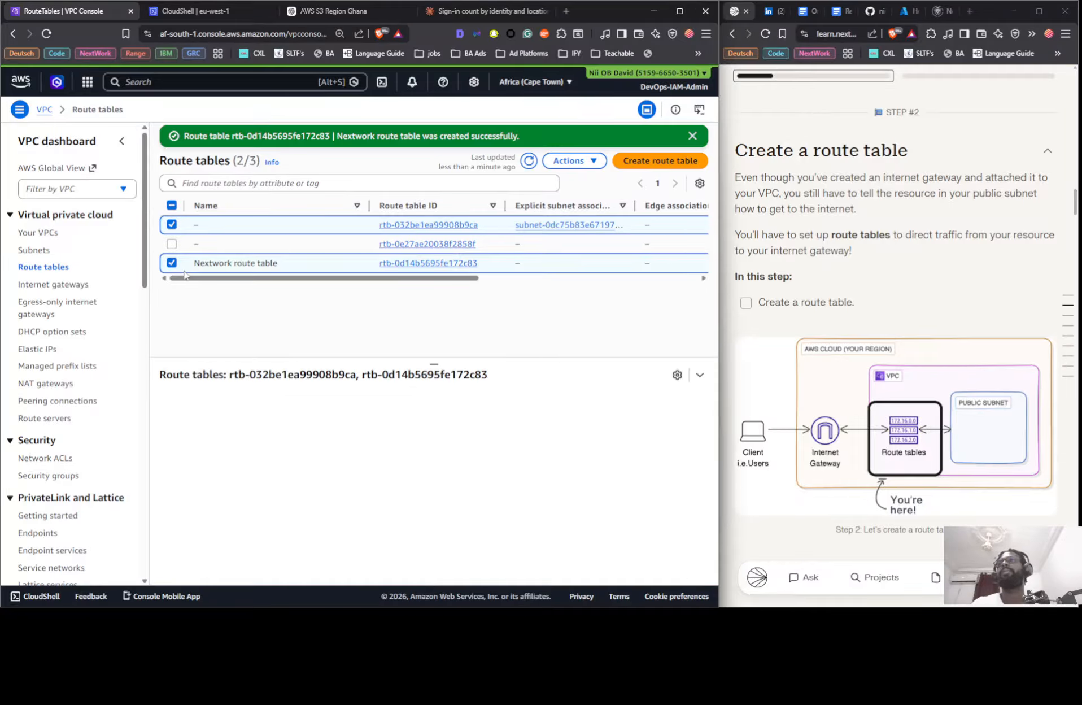
click(172, 225)
click(312, 404)
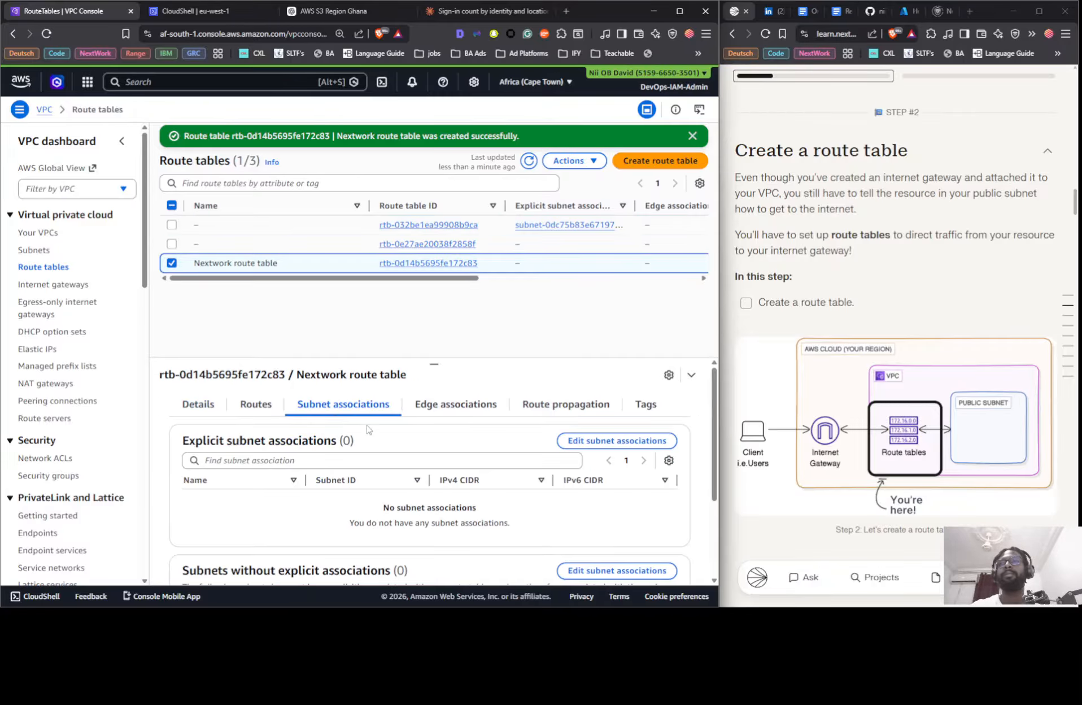
scroll(551, 453, down, 3)
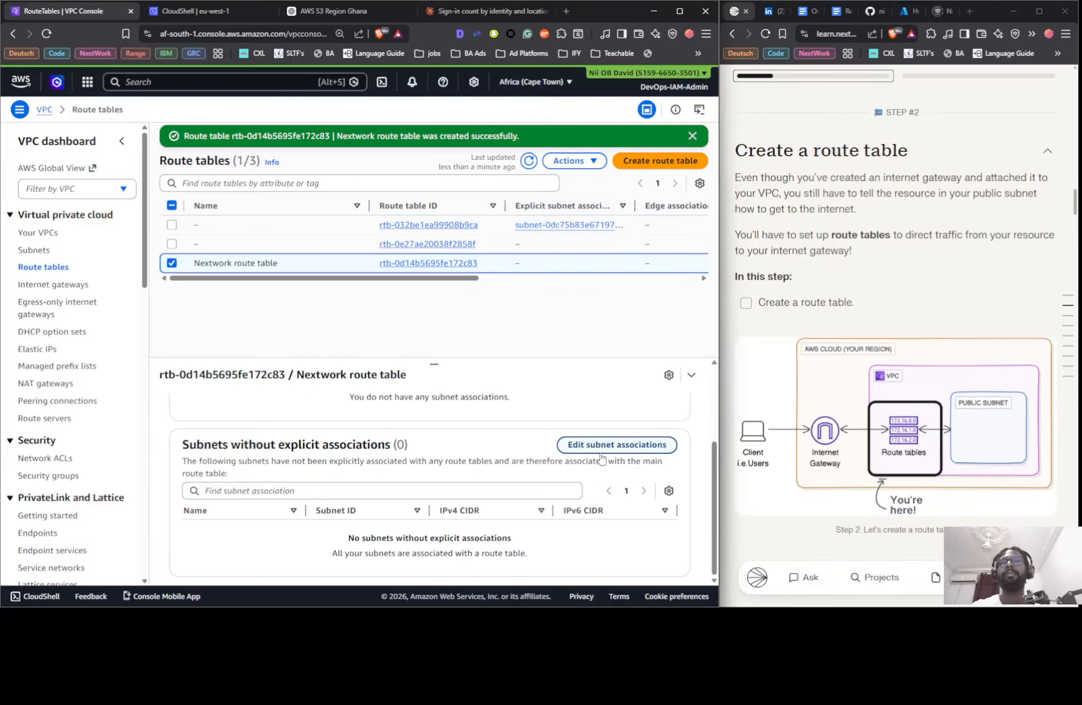
scroll(593, 456, up, 3)
click(596, 436)
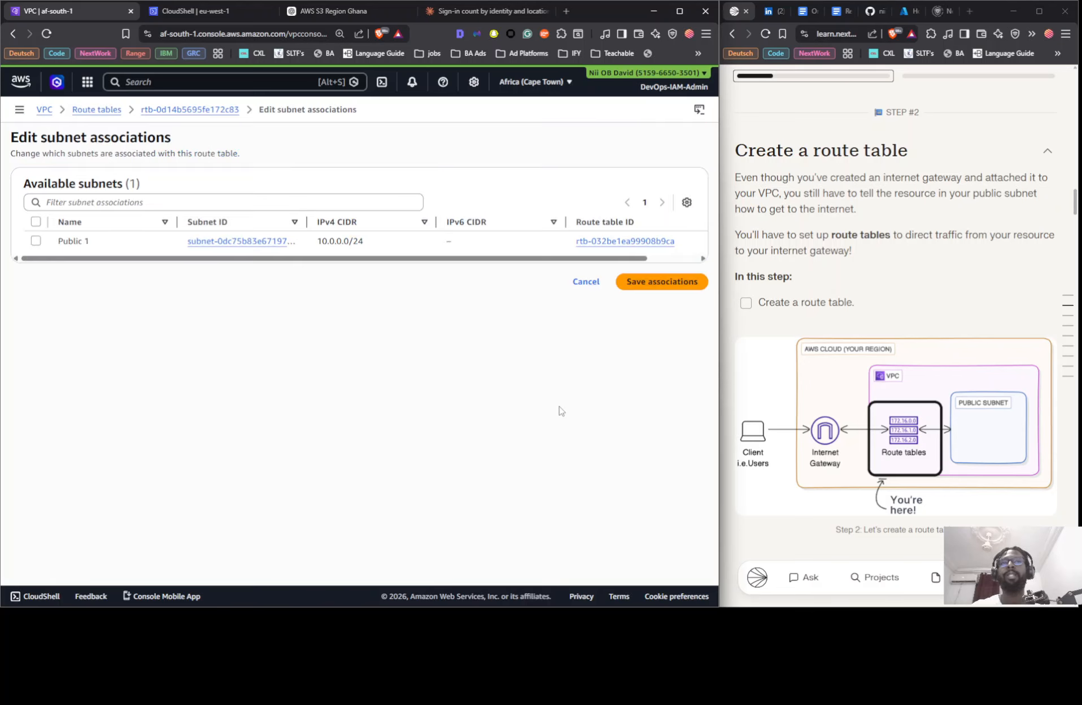
click(34, 241)
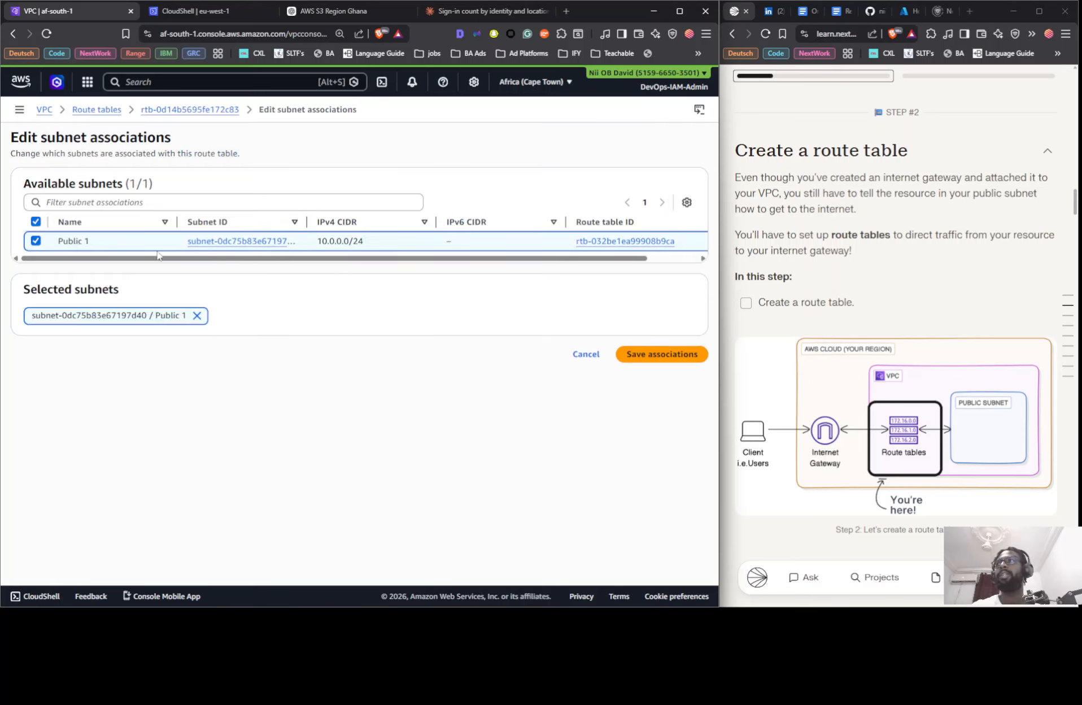
click(636, 354)
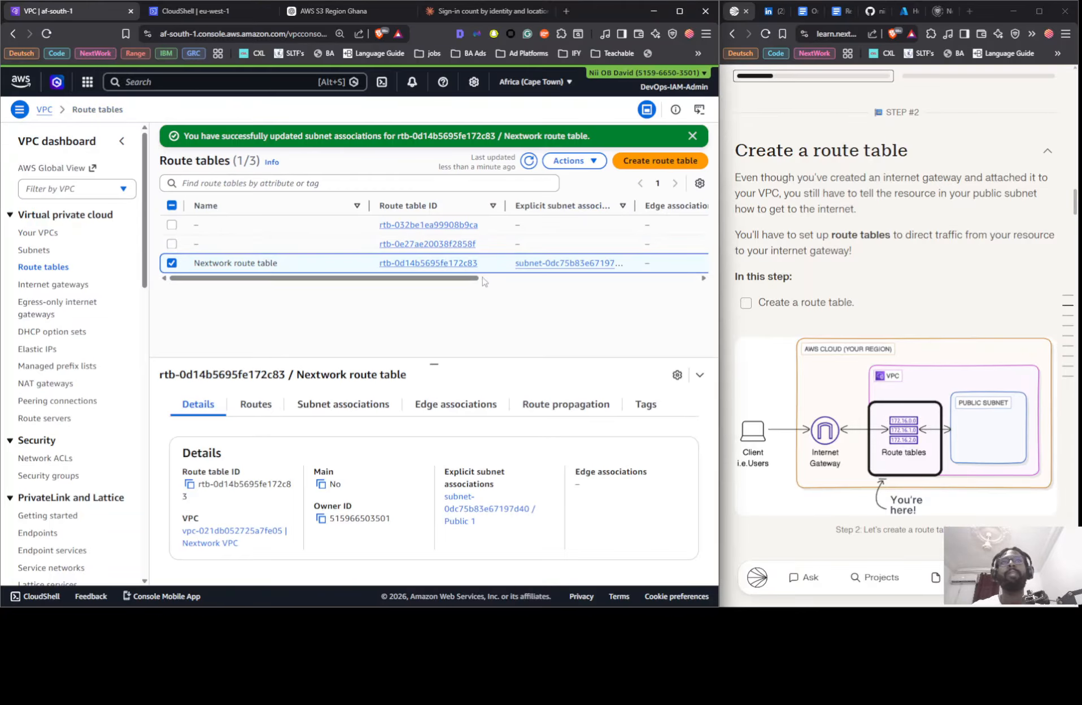
Review Nextwork route table's subnet associations and compare the remaining details of all listed route tables.
mouse_move(464, 279)
mouse_down()
mouse_move(675, 278)
mouse_move(402, 286)
mouse_move(469, 277)
mouse_up()
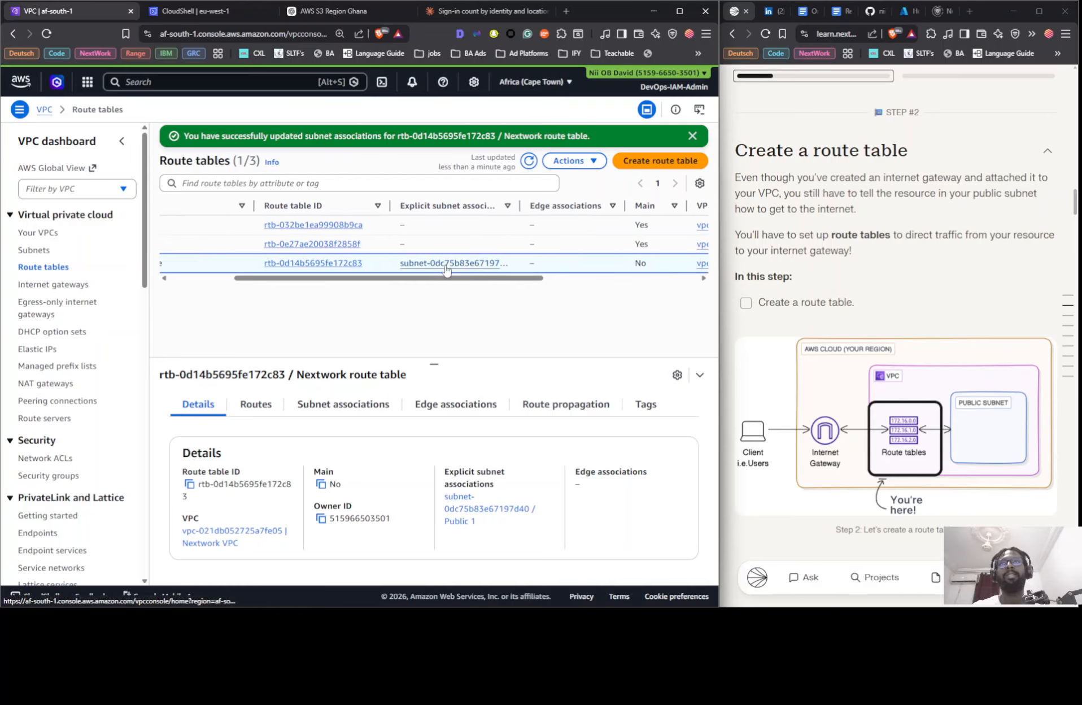
click(343, 404)
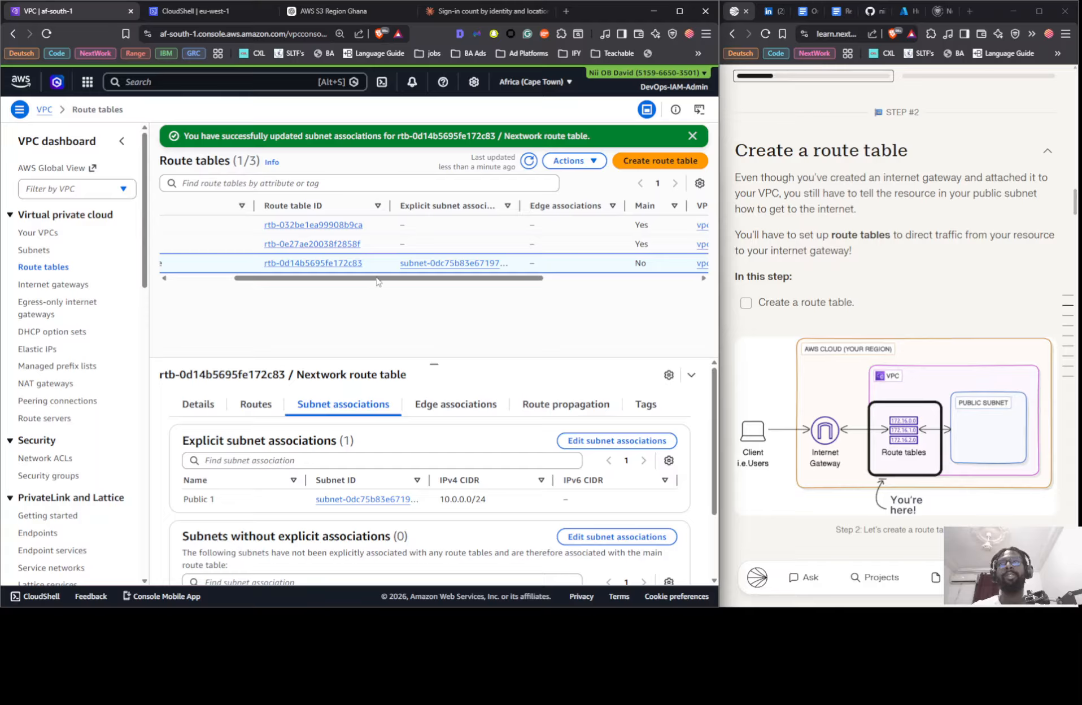
drag(377, 281, 566, 282)
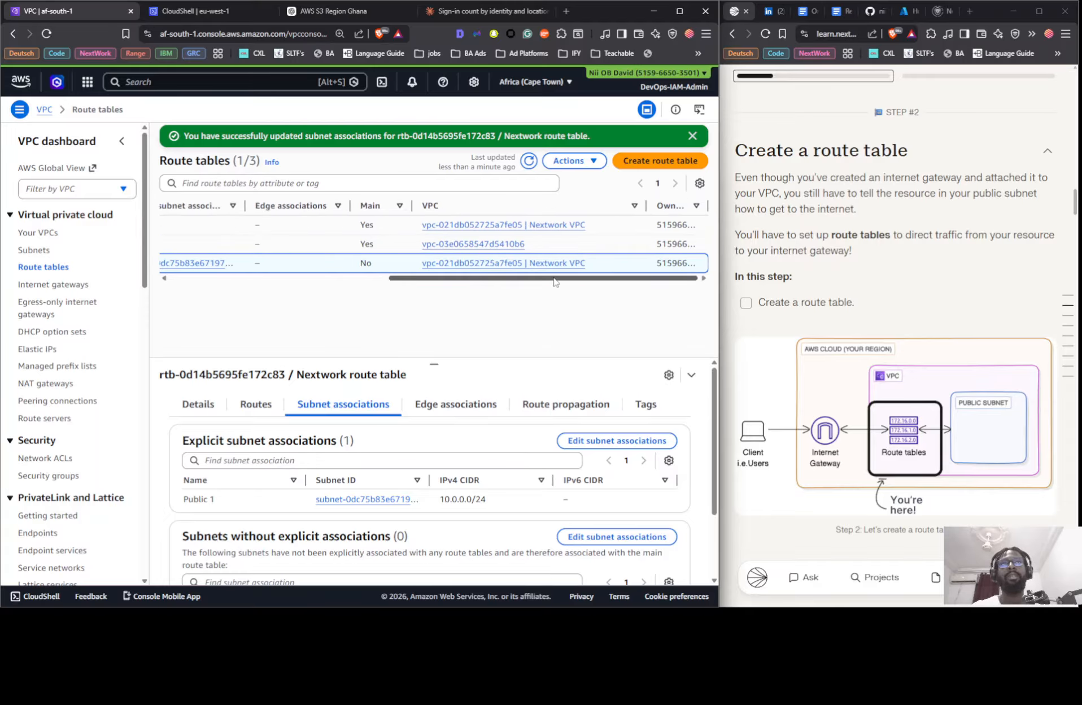
Refresh the route tables list and check which subnets are selected in Nextwork route table's association settings, leaving them unsaved.
scroll(555, 282, left, 10)
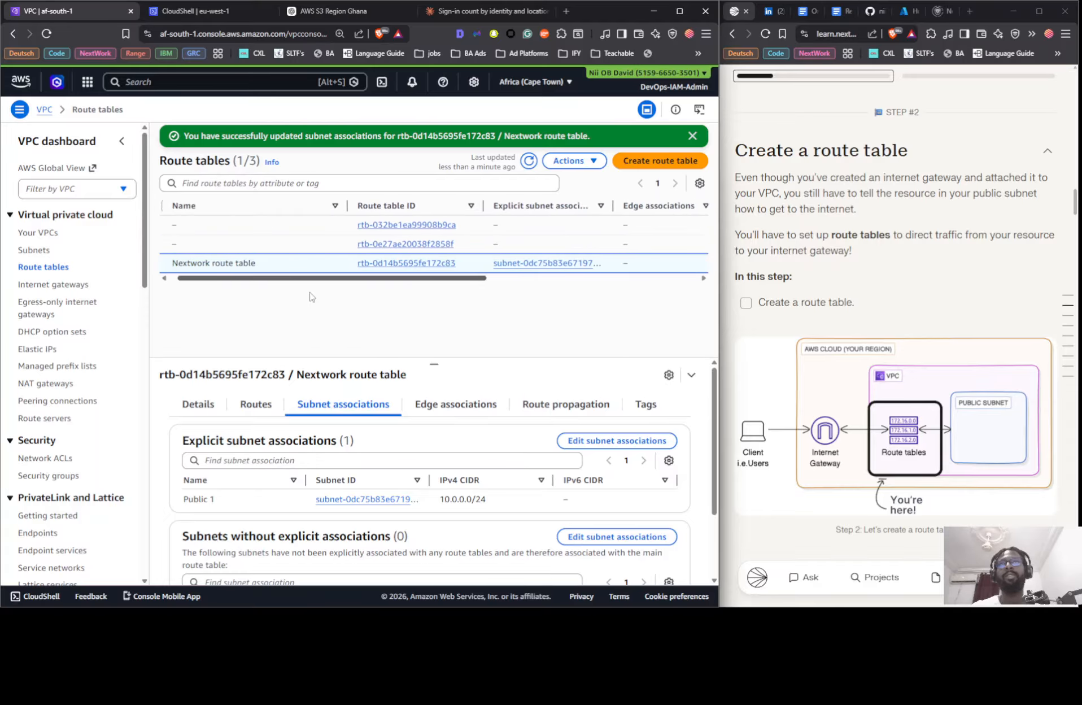
click(528, 162)
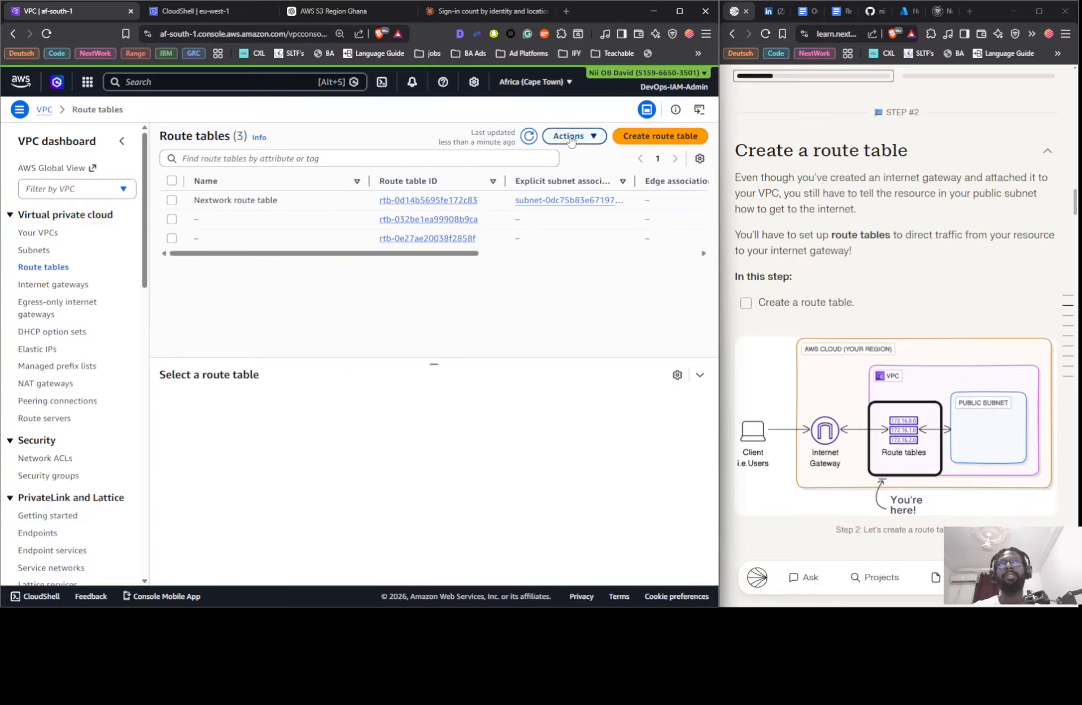
click(570, 137)
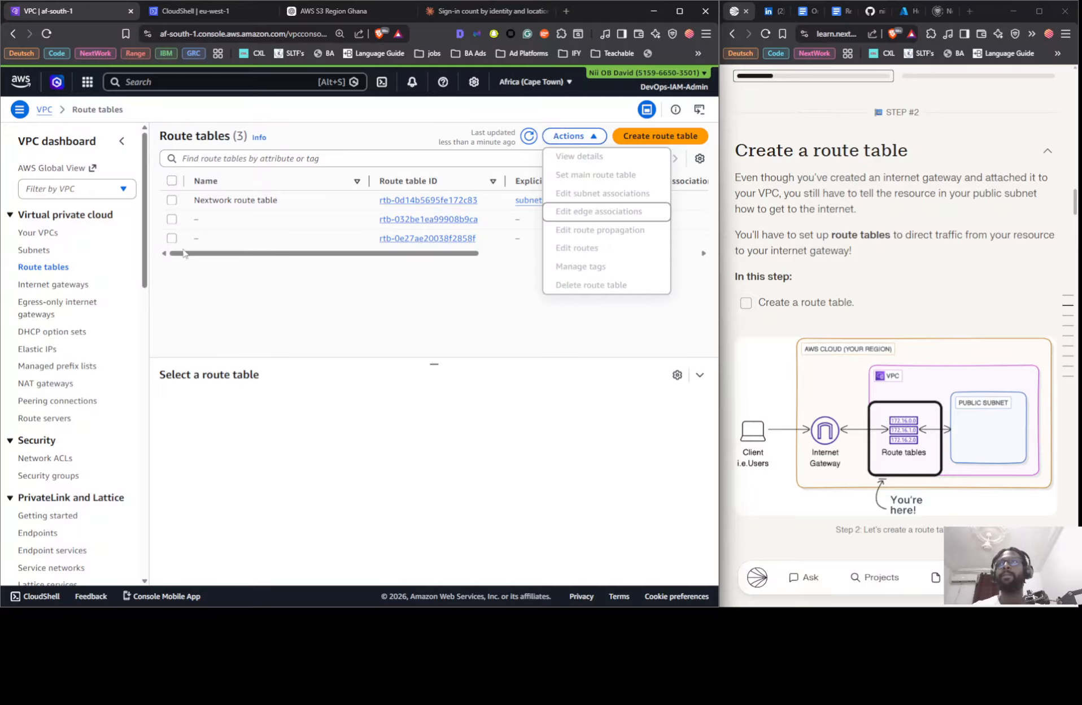
click(177, 202)
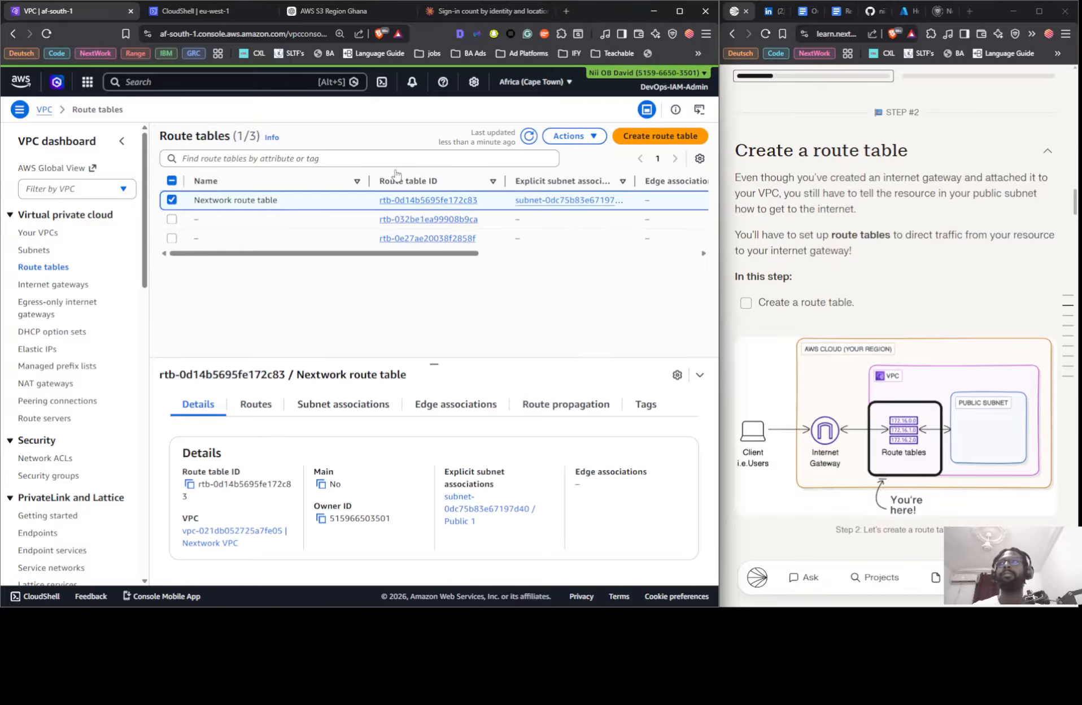
click(551, 142)
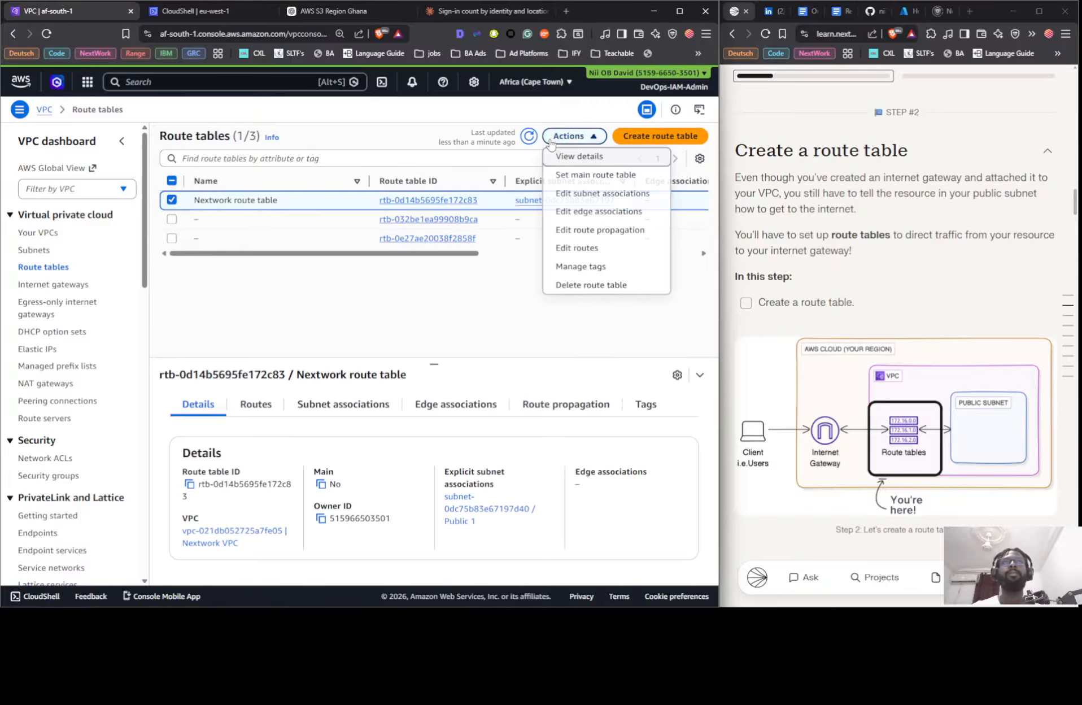
click(598, 195)
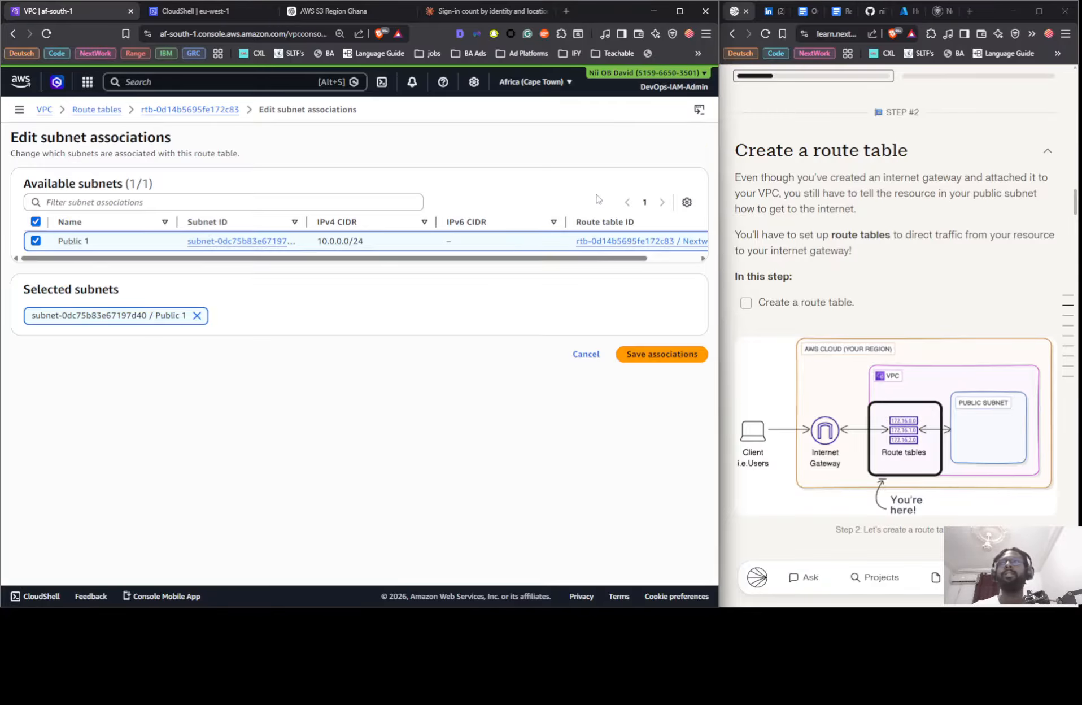
click(585, 354)
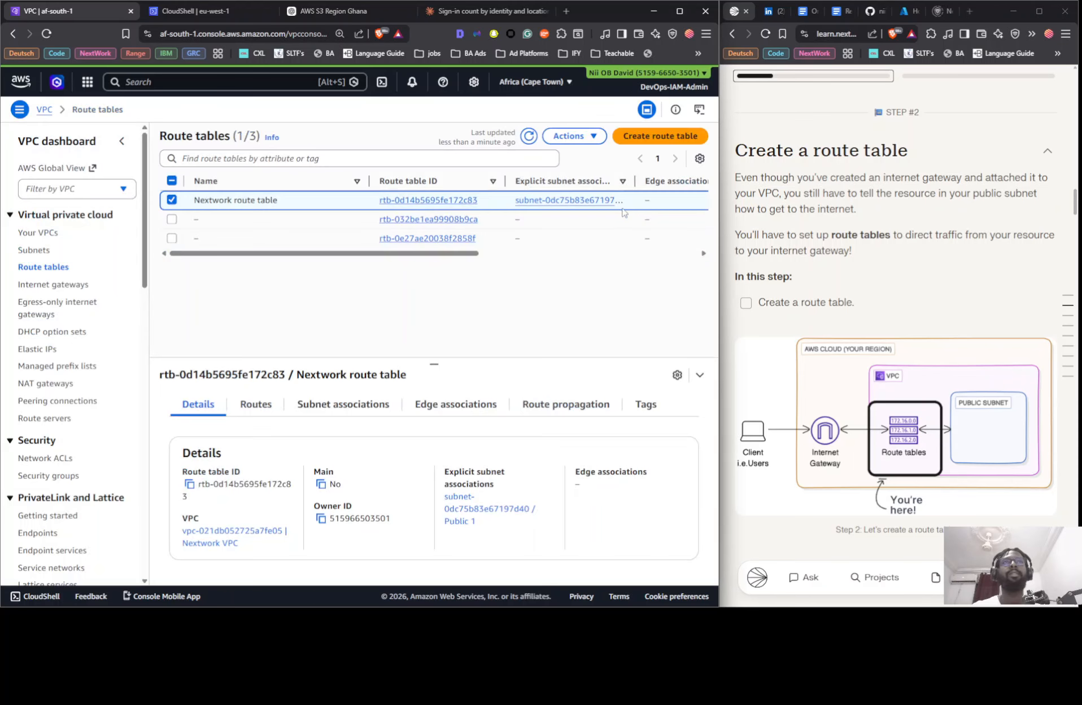
Add a new route with destination 0.0.0.0/0 to Nextwork route table.
click(571, 136)
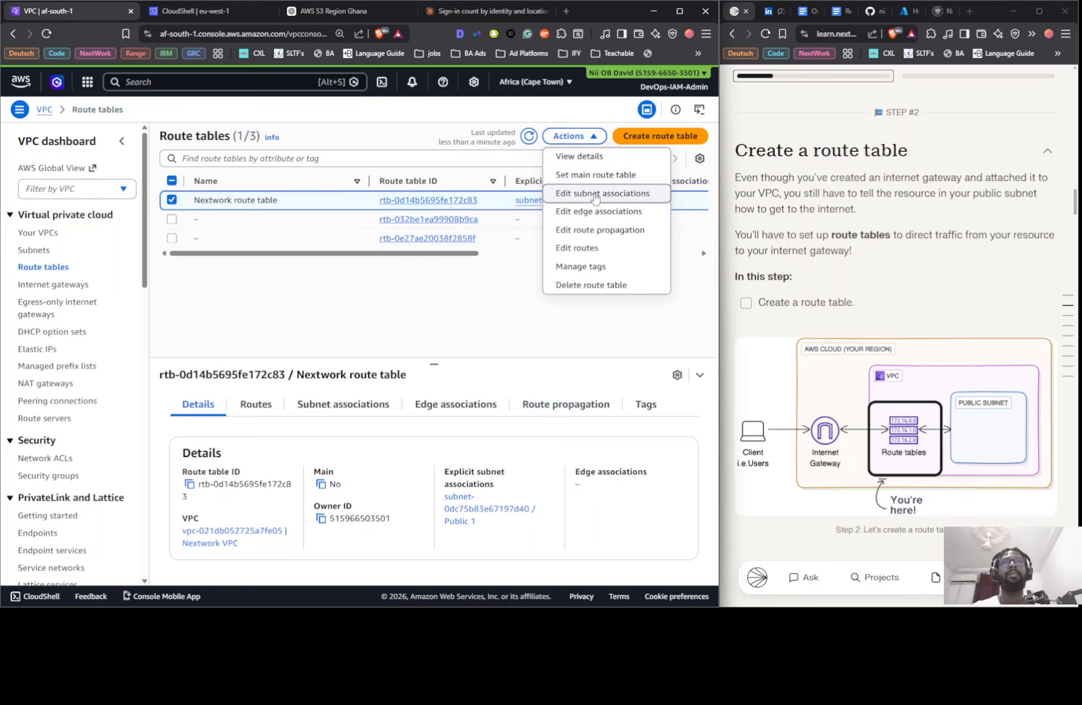
click(601, 249)
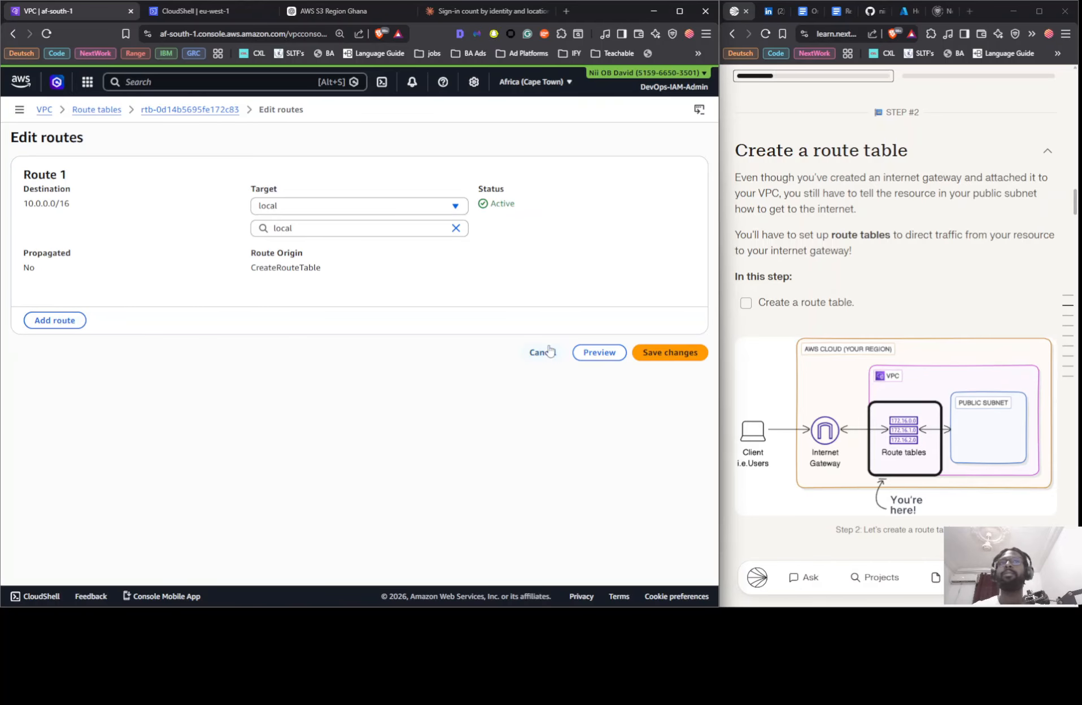
click(68, 320)
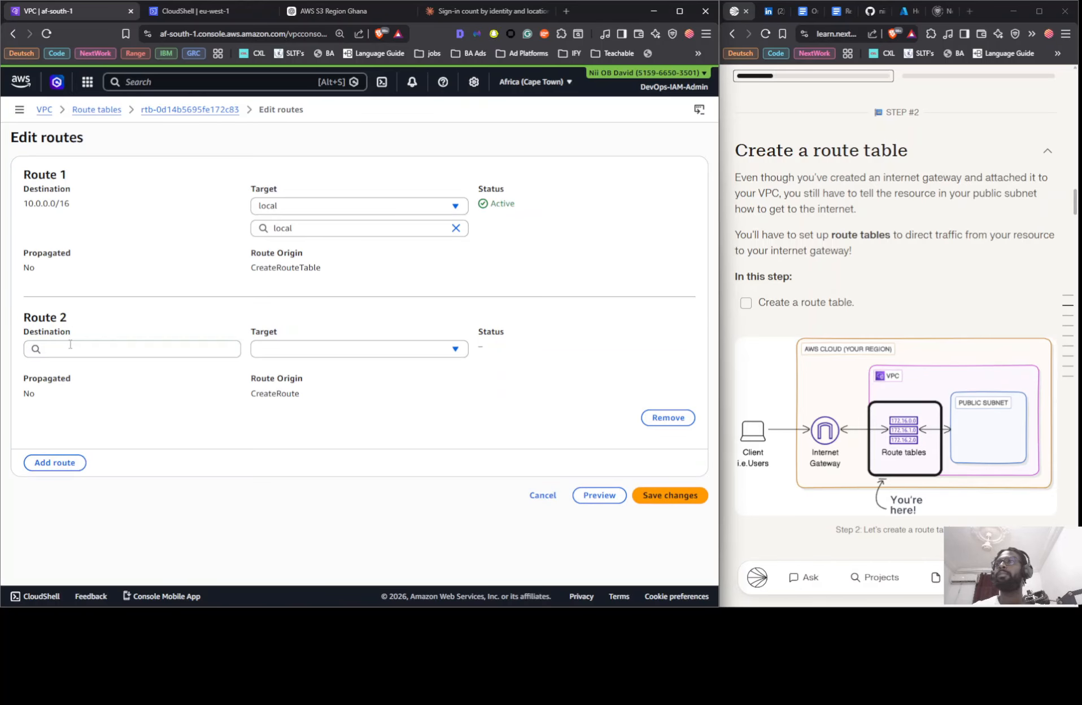
click(129, 354)
click(108, 378)
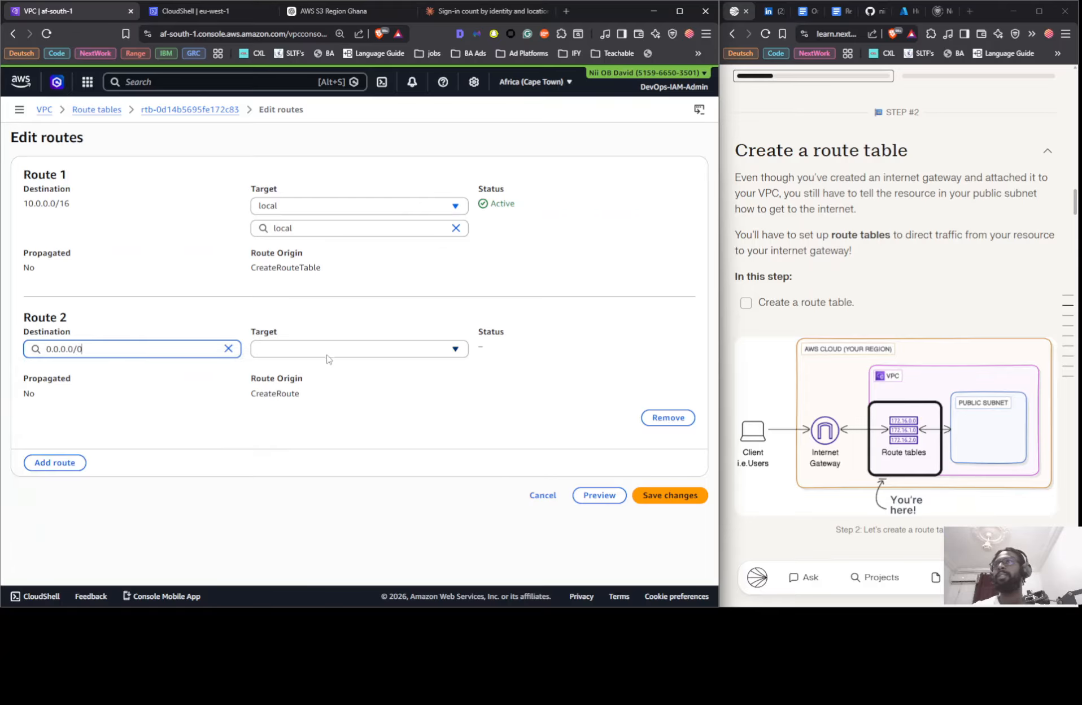
Target the 0.0.0.0/0 route at the Nextwork IG internet gateway and save the route changes.
click(327, 358)
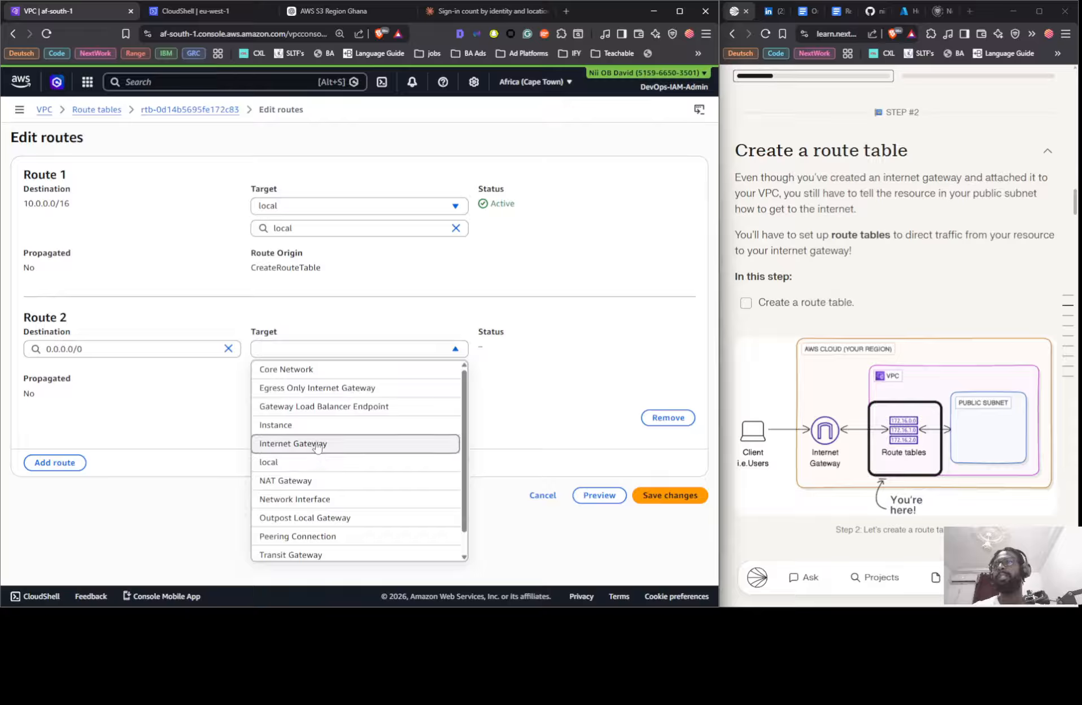
scroll(322, 446, down, 1)
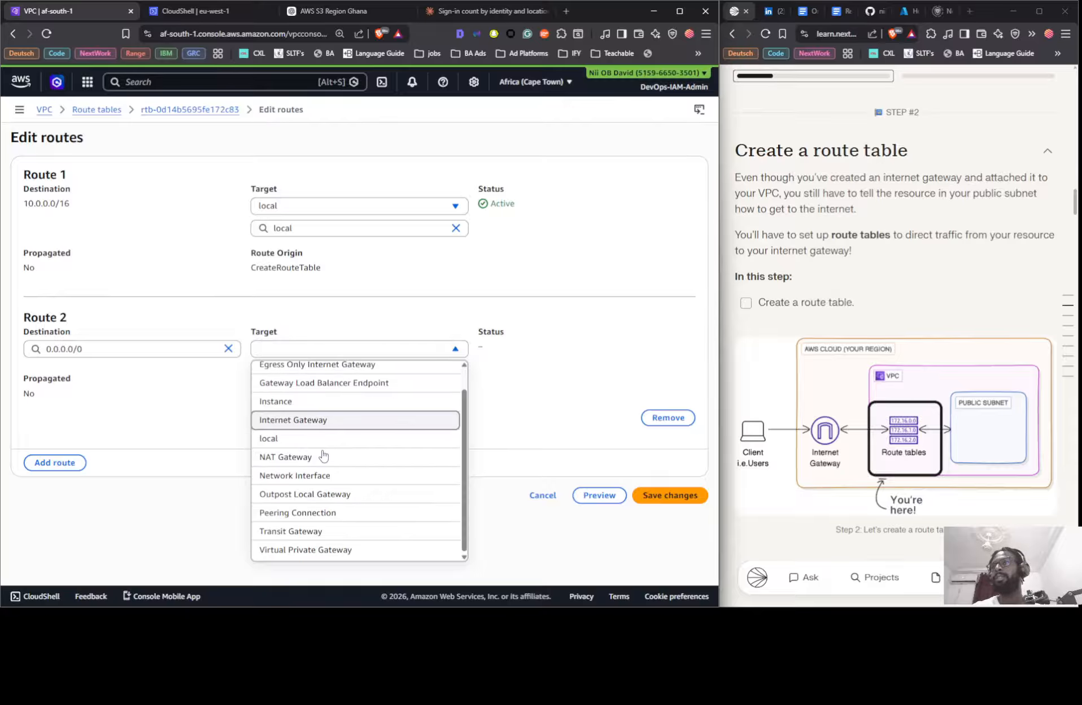
scroll(322, 474, up, 1)
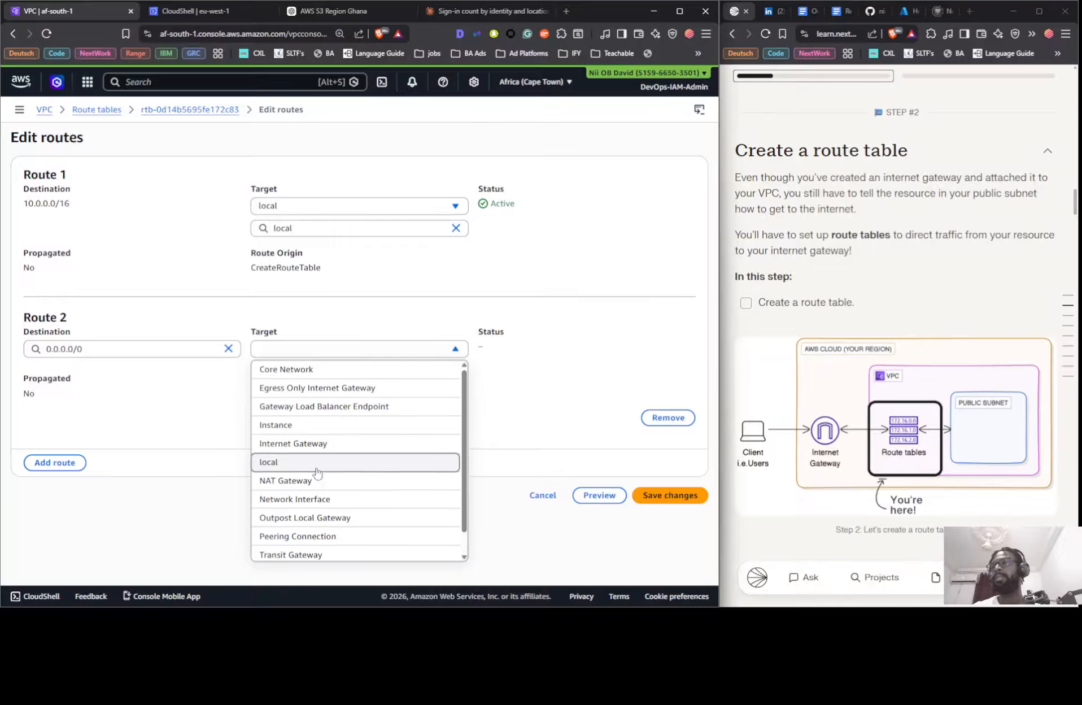
click(314, 445)
click(334, 373)
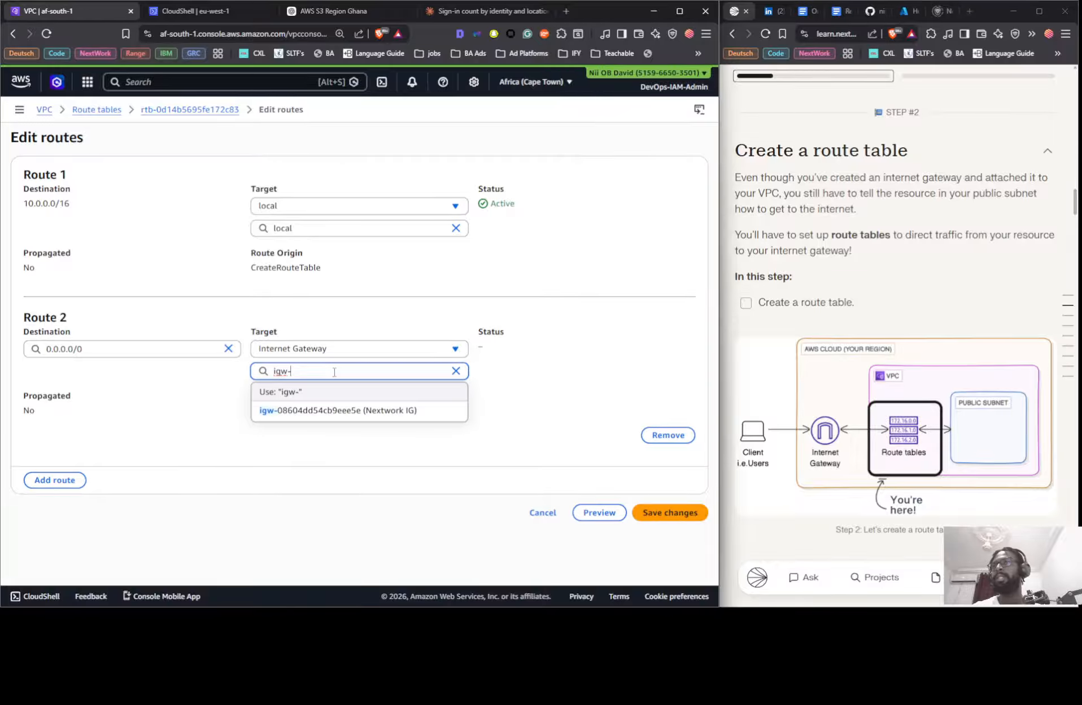
click(333, 411)
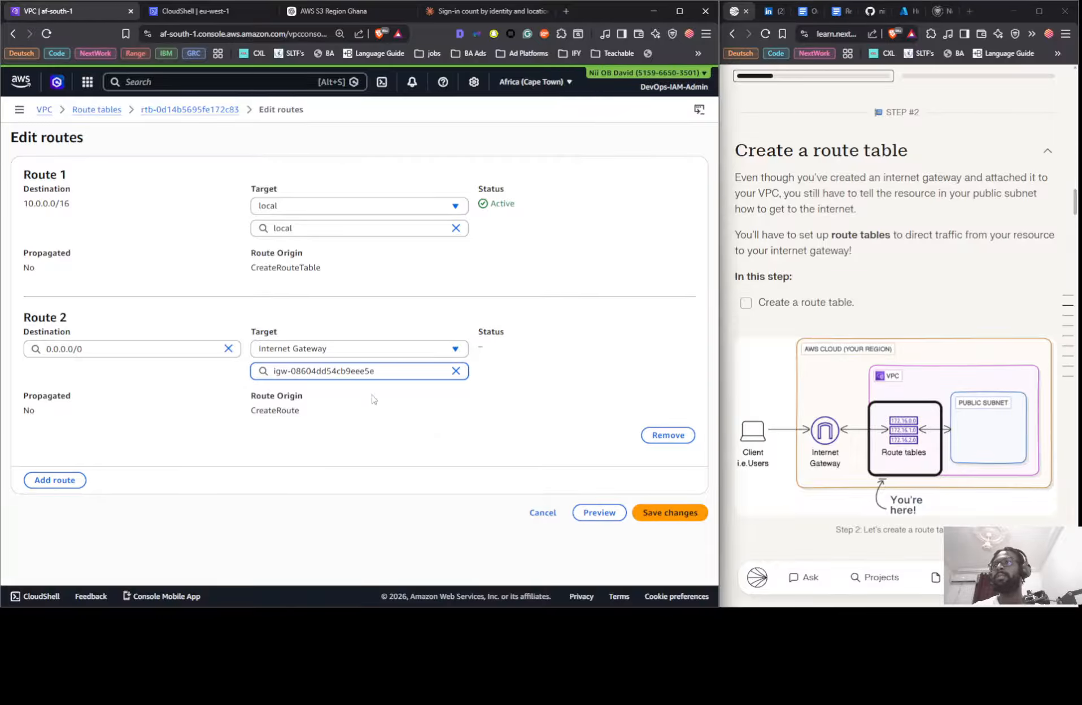
click(659, 514)
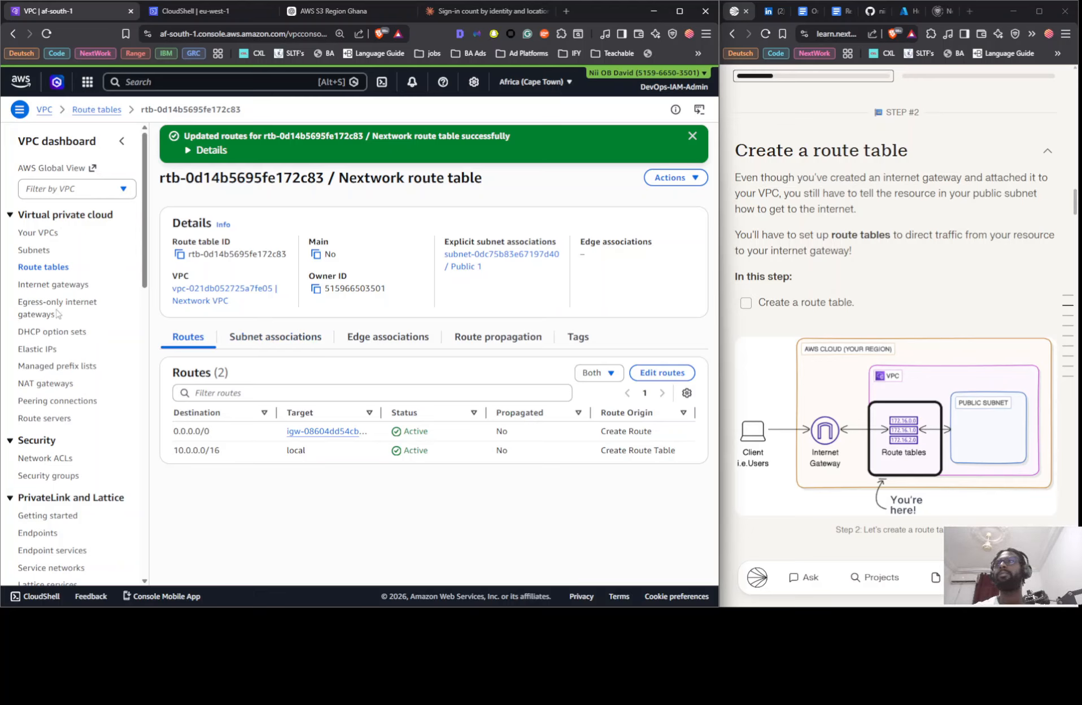
Return to the route tables list, check Nextwork route table's routes and subnet associations, and compare the routes of the unnamed tables.
click(47, 269)
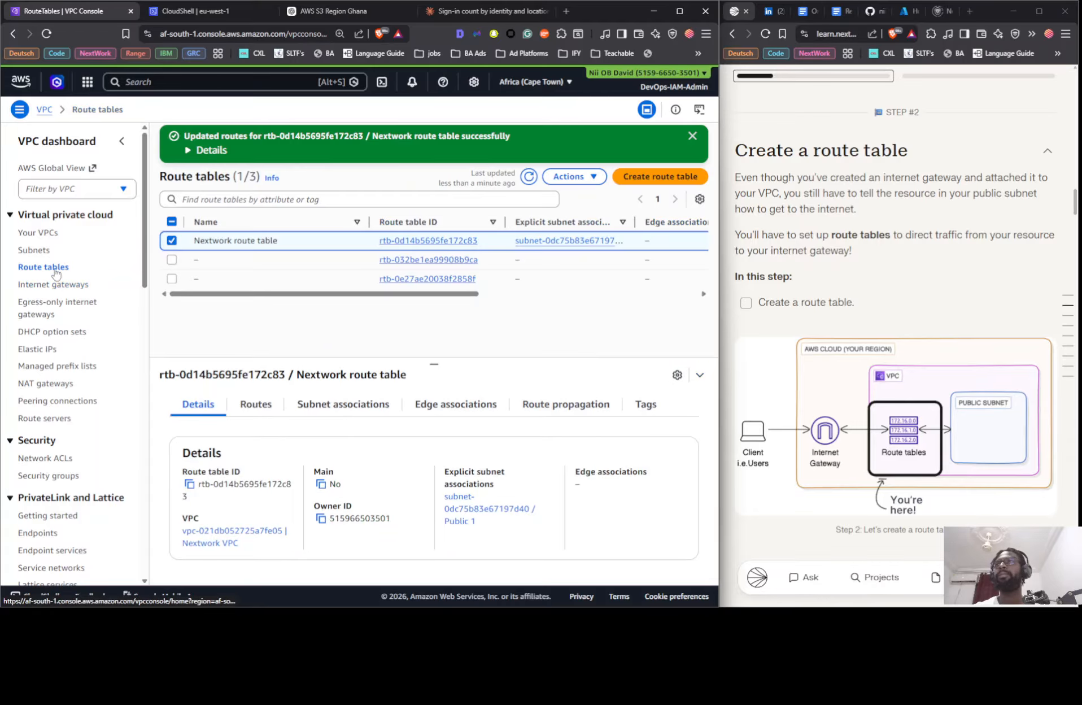
click(252, 411)
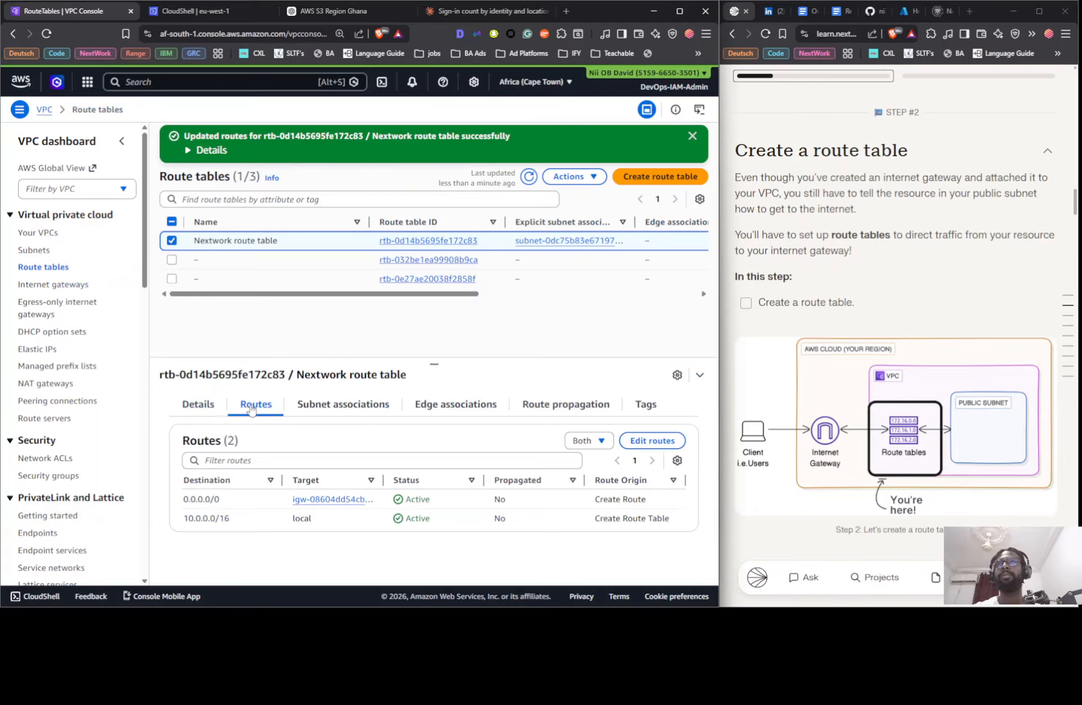
click(337, 405)
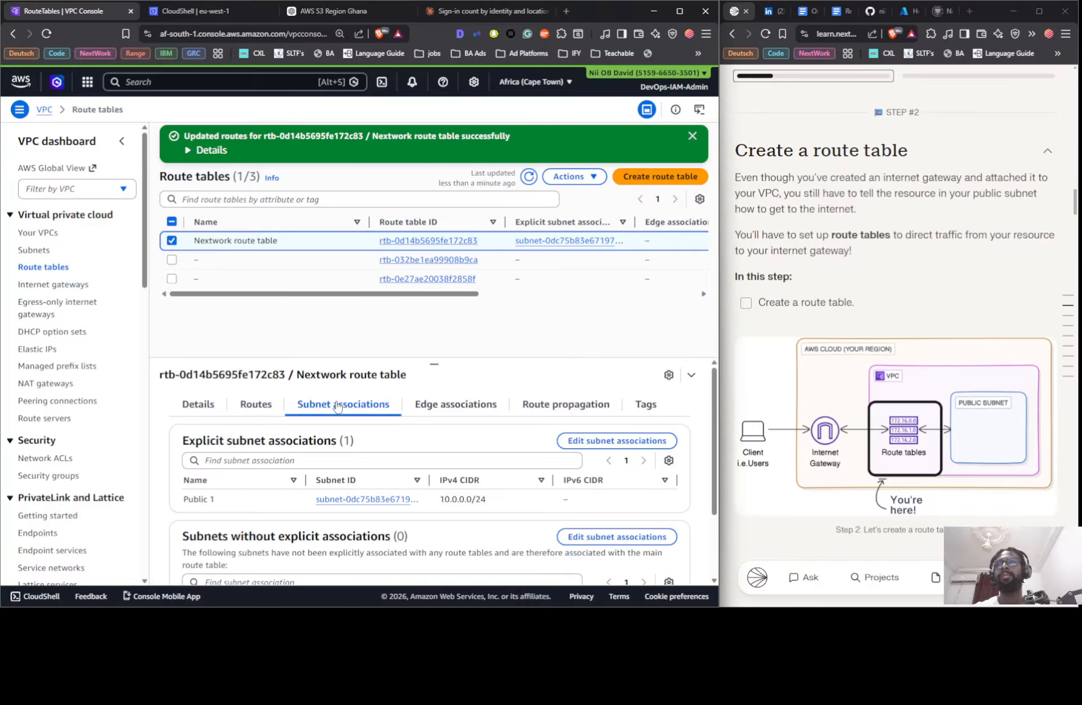
click(185, 265)
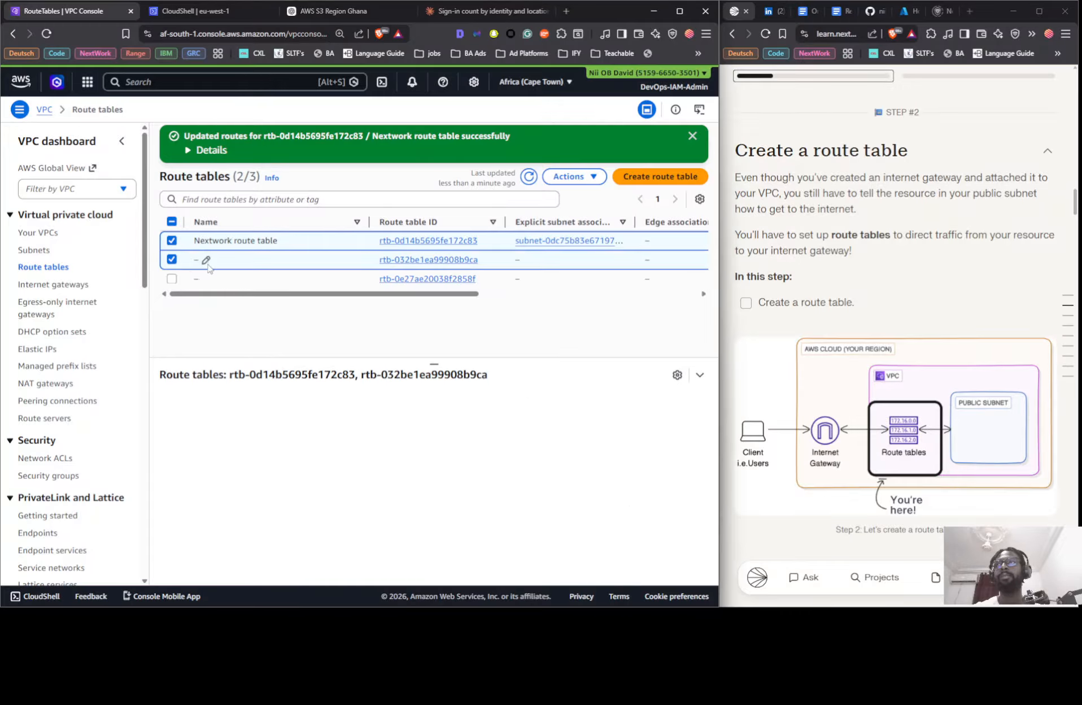
click(172, 240)
click(255, 405)
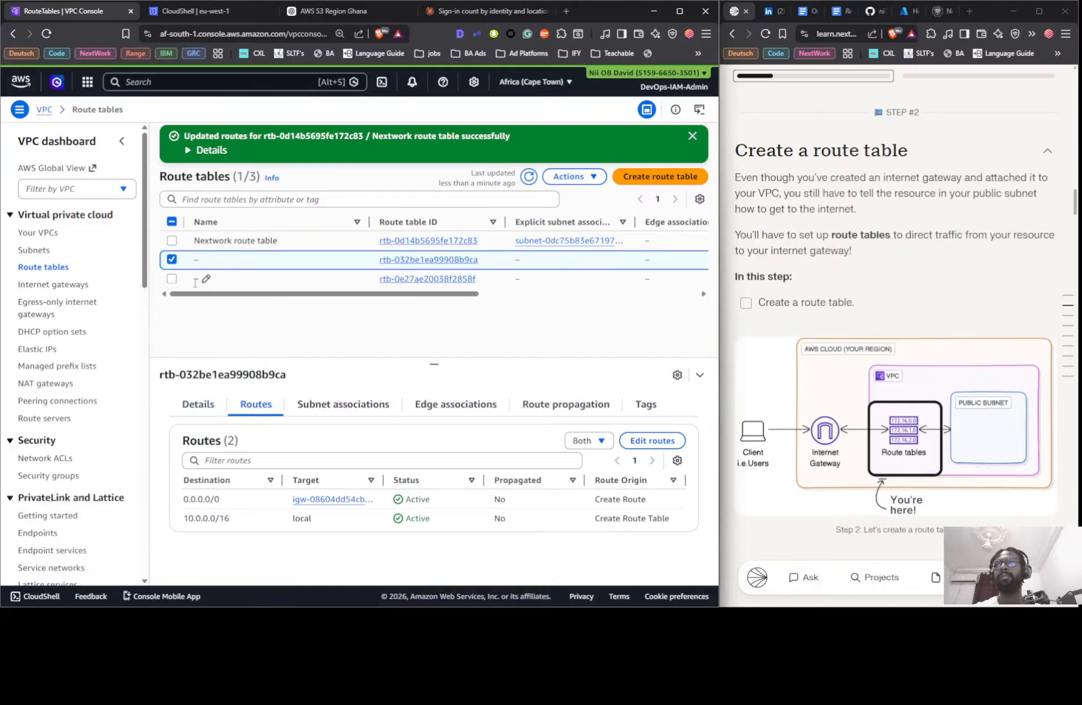
click(172, 259)
click(173, 279)
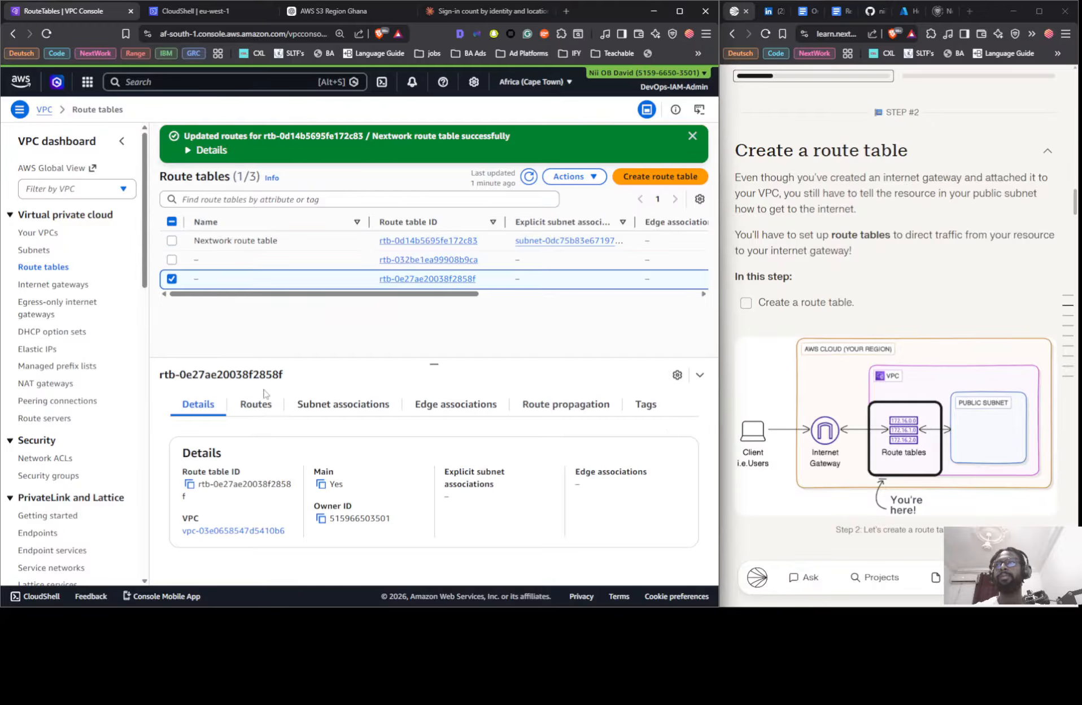
click(262, 408)
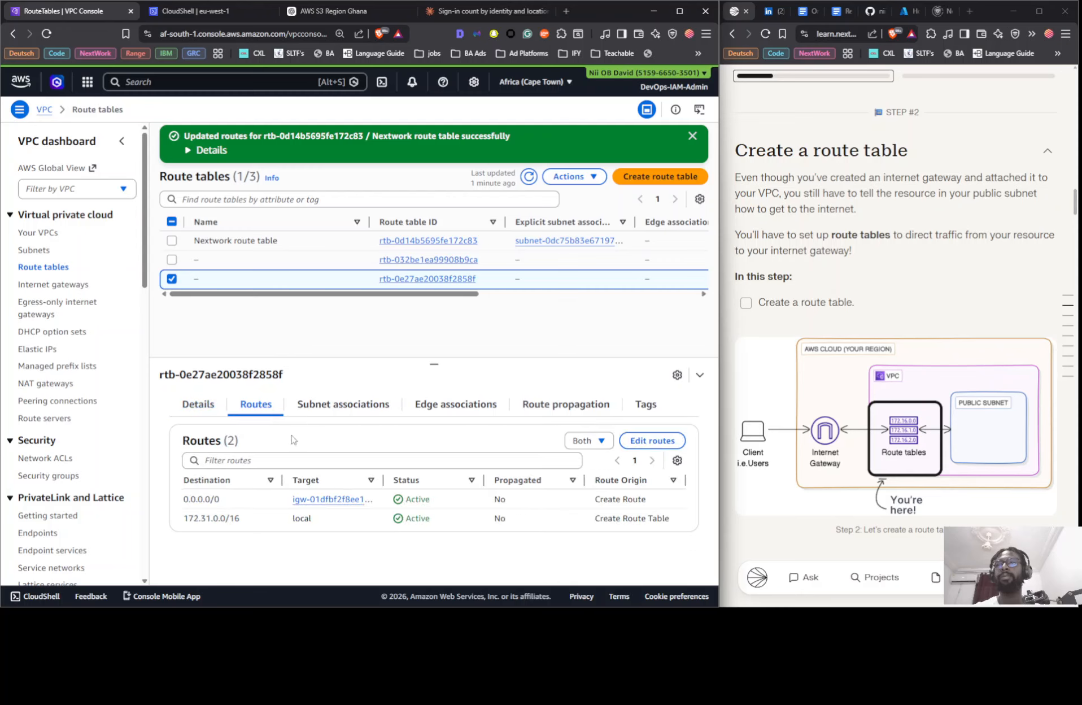
Review Nextwork route table's routes, subnet and edge associations, route propagation, tags and general details.
click(185, 245)
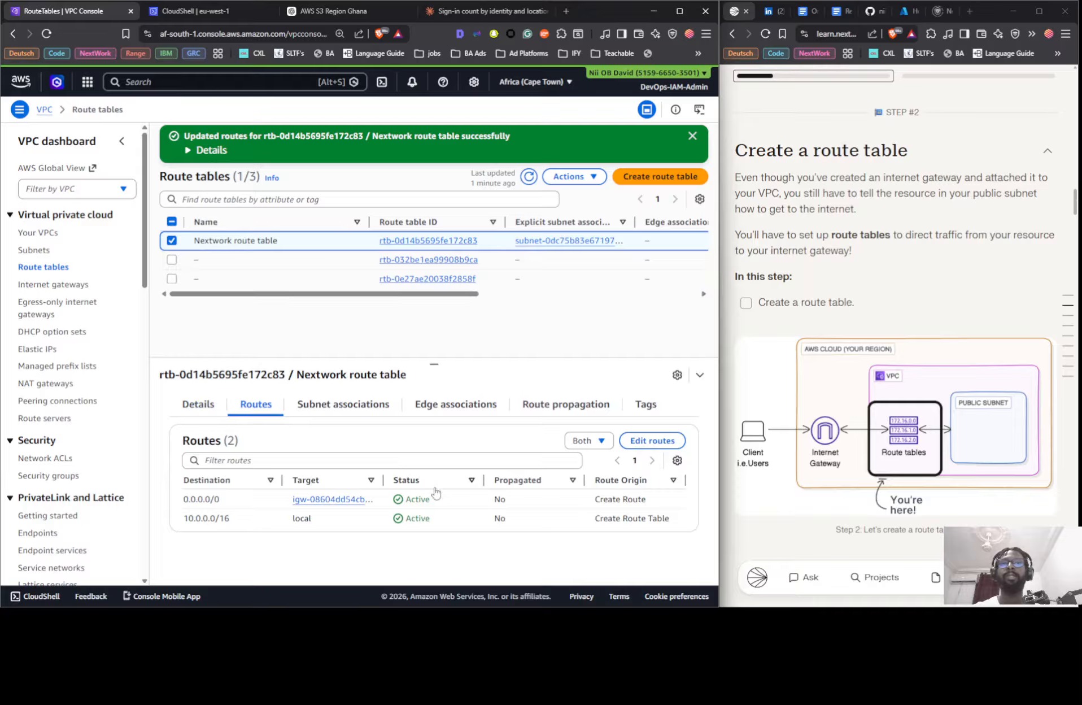
click(335, 404)
scroll(452, 452, down, 1)
scroll(476, 425, up, 1)
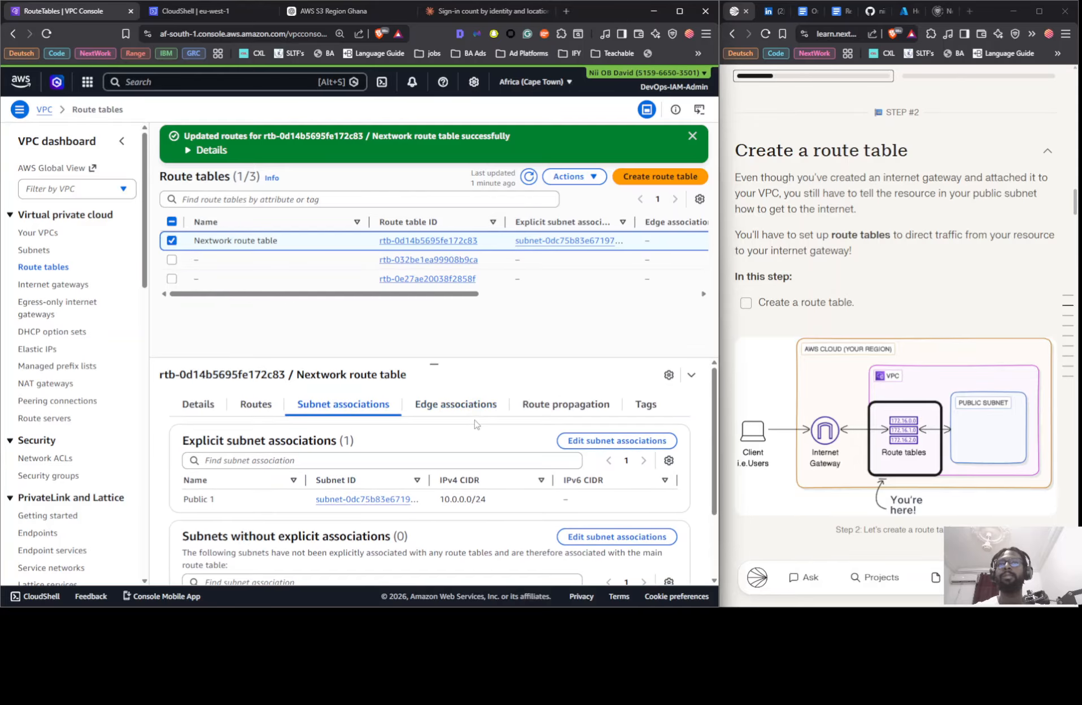
click(210, 410)
click(247, 411)
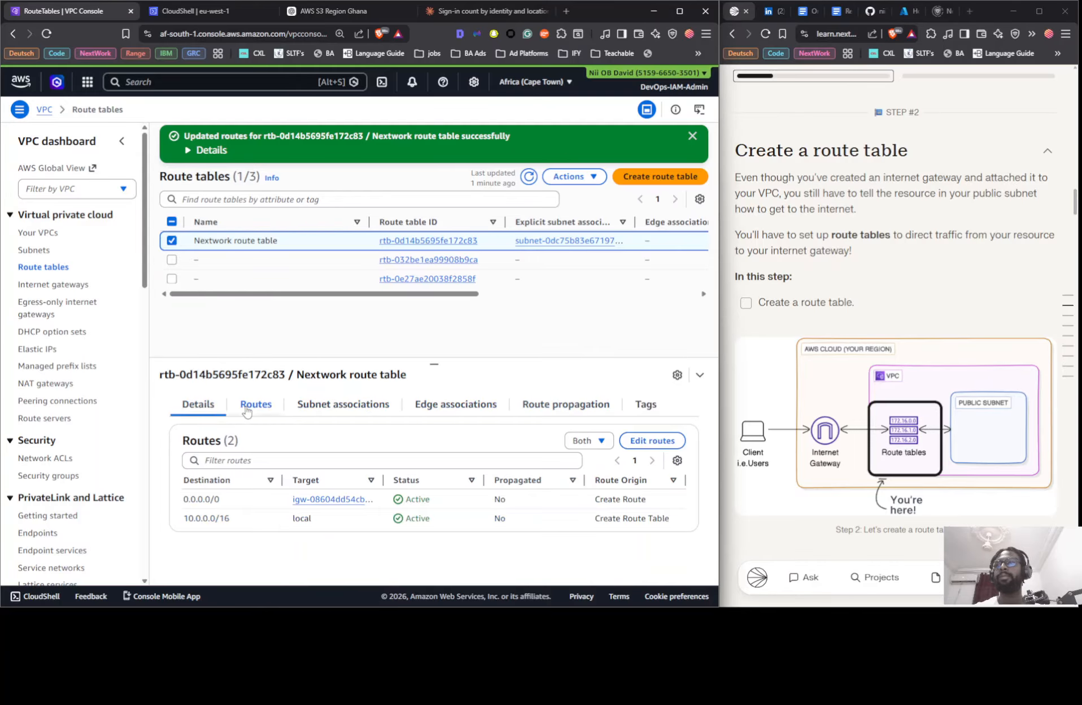
click(645, 405)
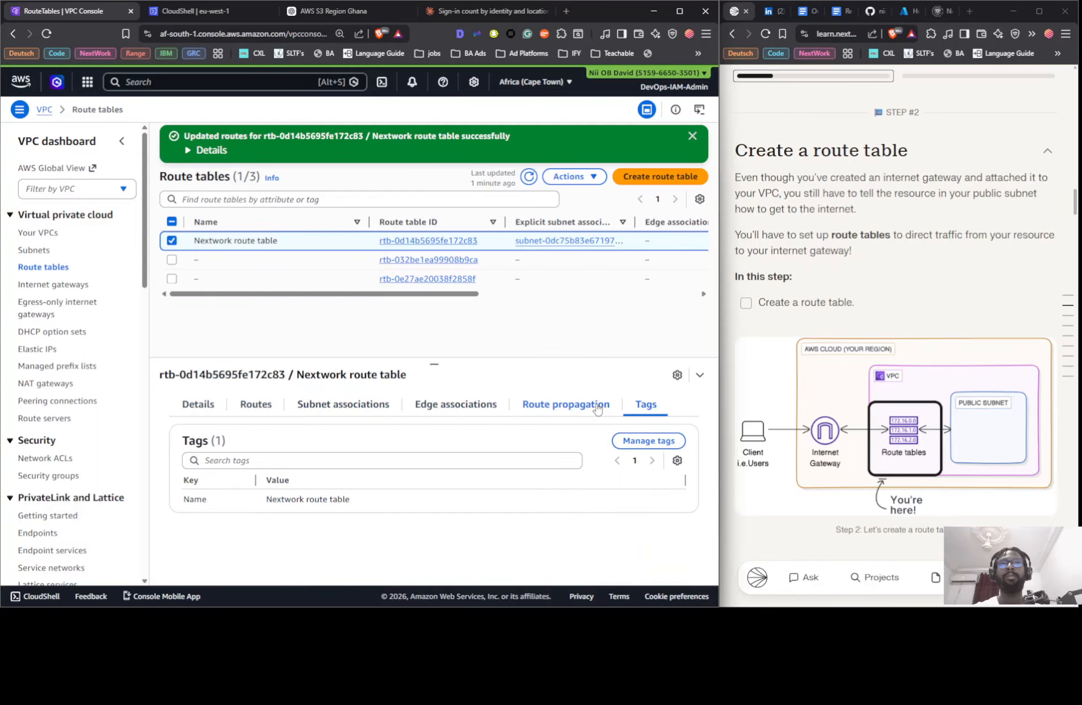
click(597, 408)
click(469, 408)
click(341, 410)
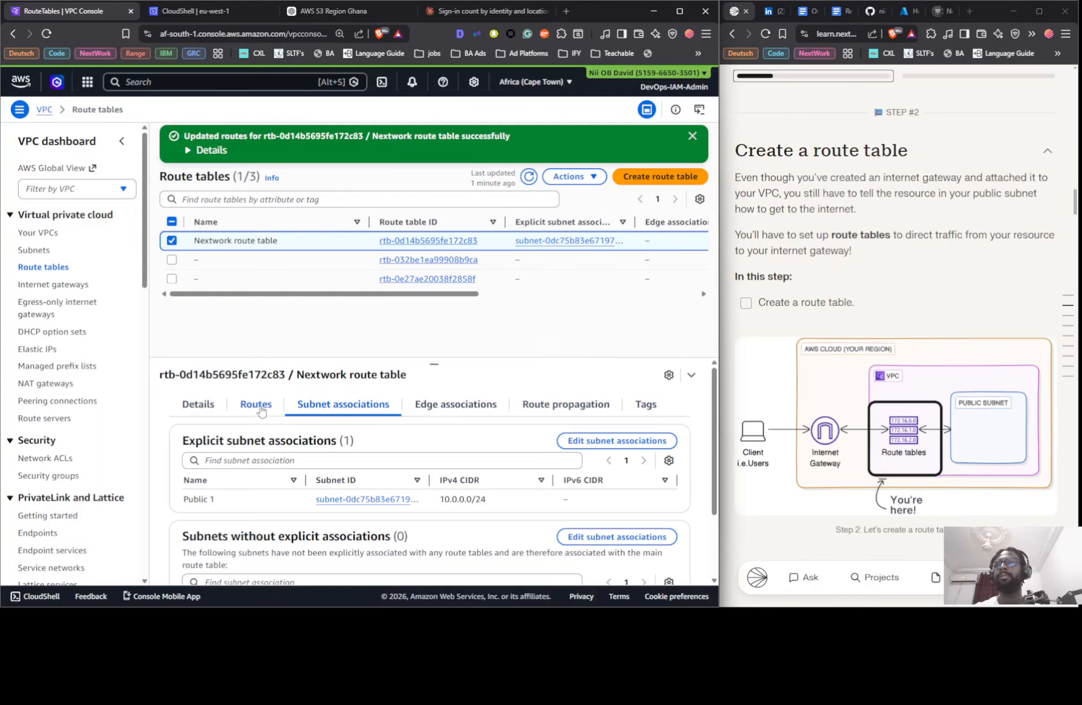
click(193, 407)
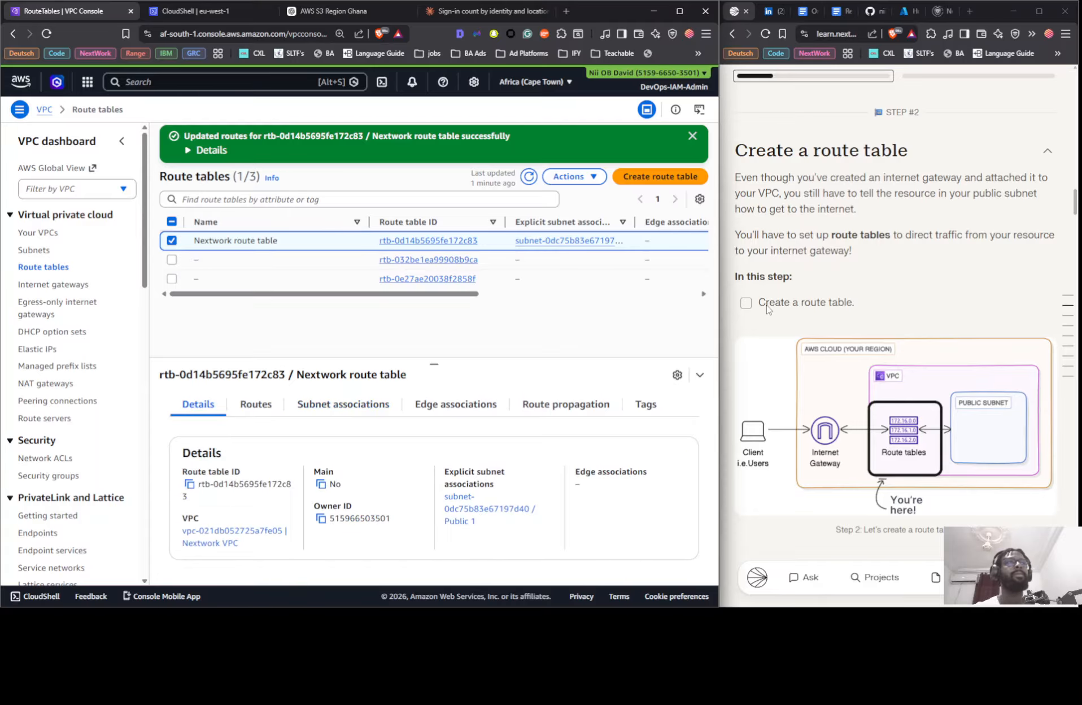
Mark the "Create a route table" task as done in the NextWork guide and go back to its first step.
click(746, 304)
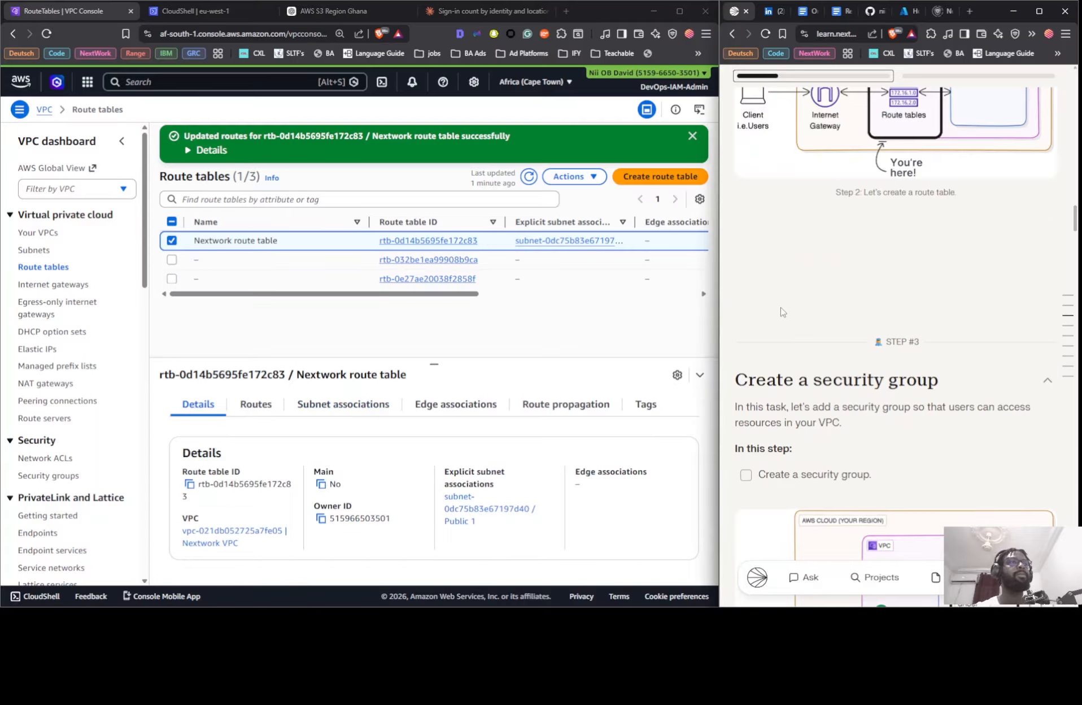
scroll(782, 309, up, 10)
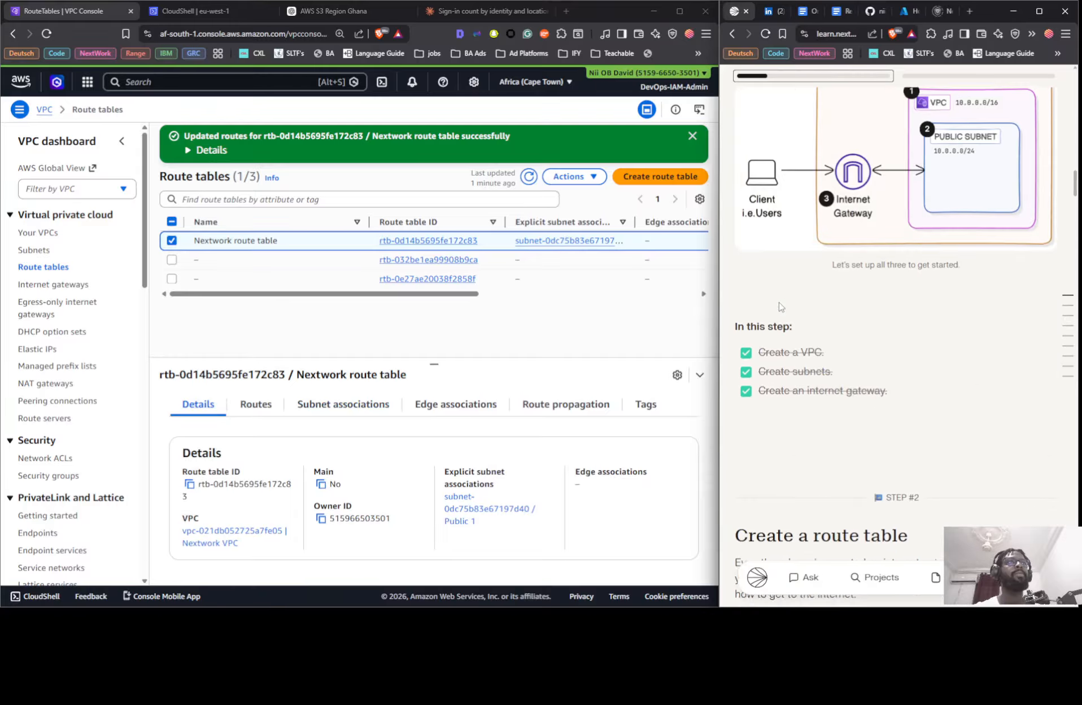
Enable auto-assign public IPv4 address in the Public 1 subnet's settings and save the change.
click(42, 250)
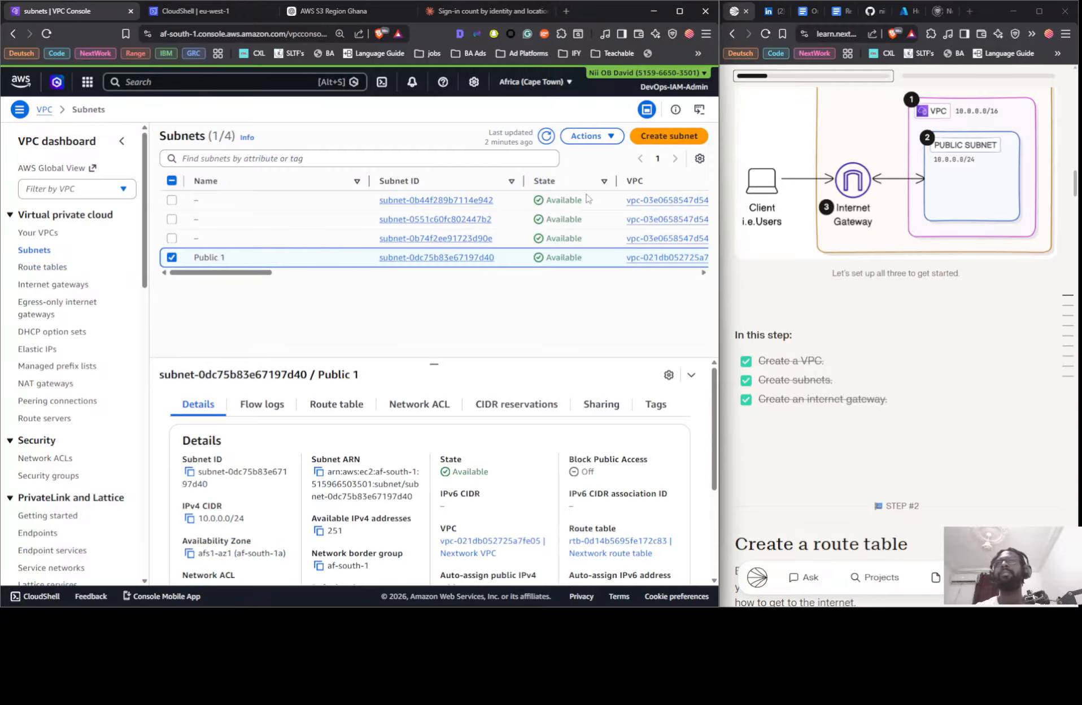
click(589, 136)
click(541, 193)
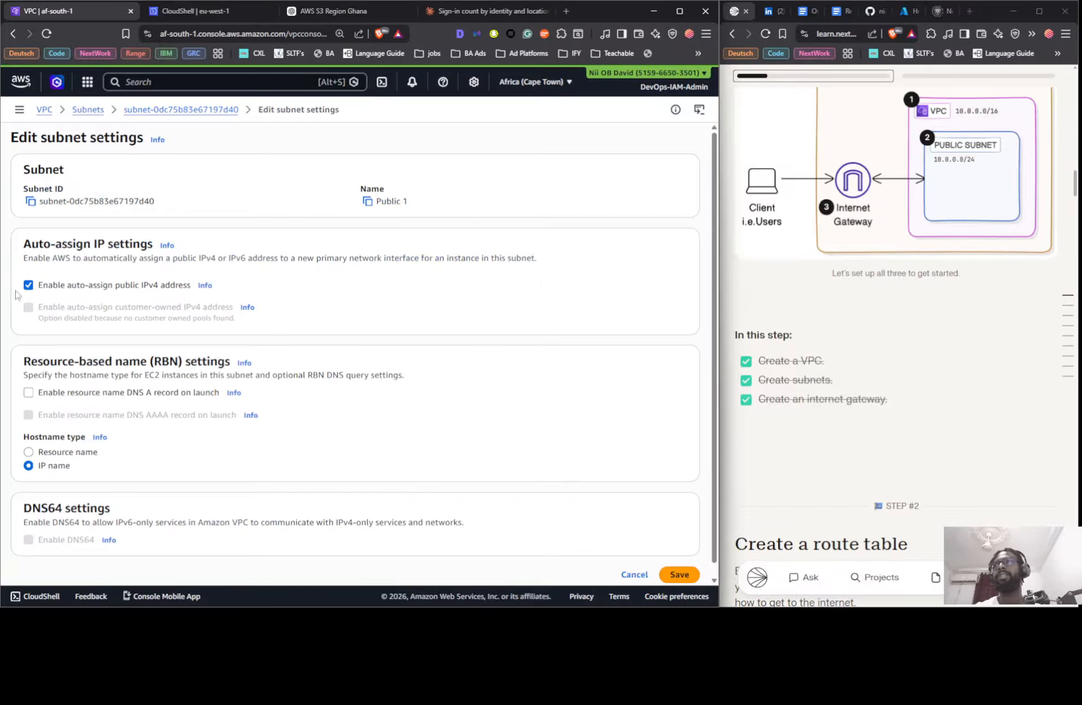
scroll(356, 255, down, 1)
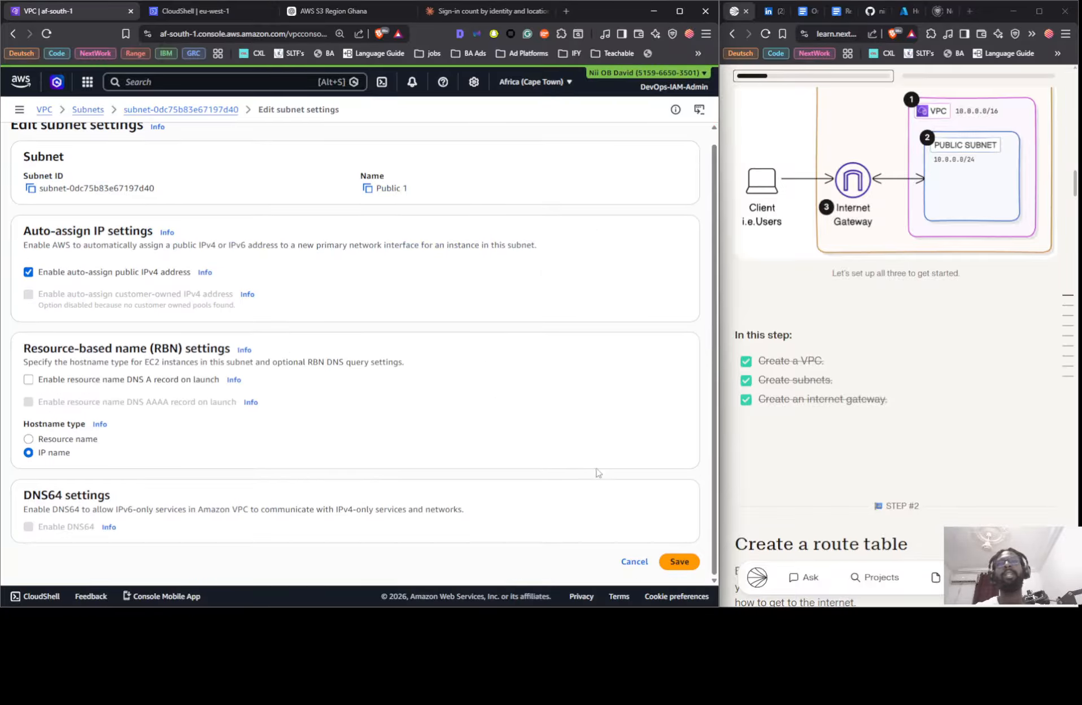
click(680, 561)
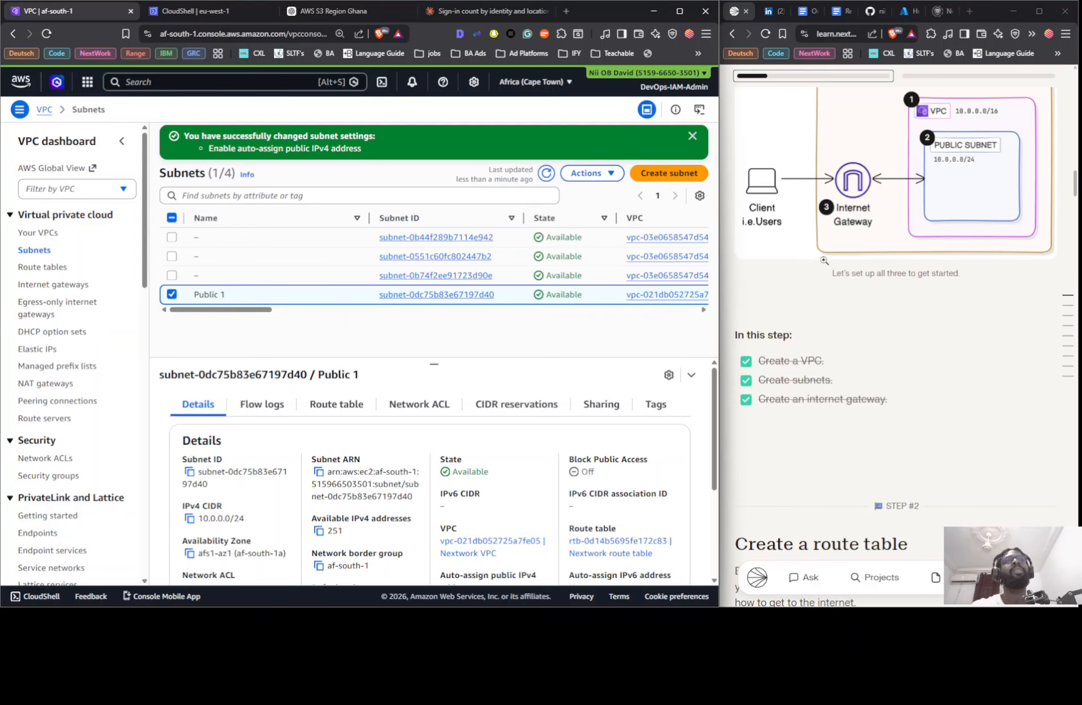
Follow the guide to its security group task and start a new security group named "Nextwork Security Group".
scroll(830, 281, down, 4)
scroll(829, 282, down, 10)
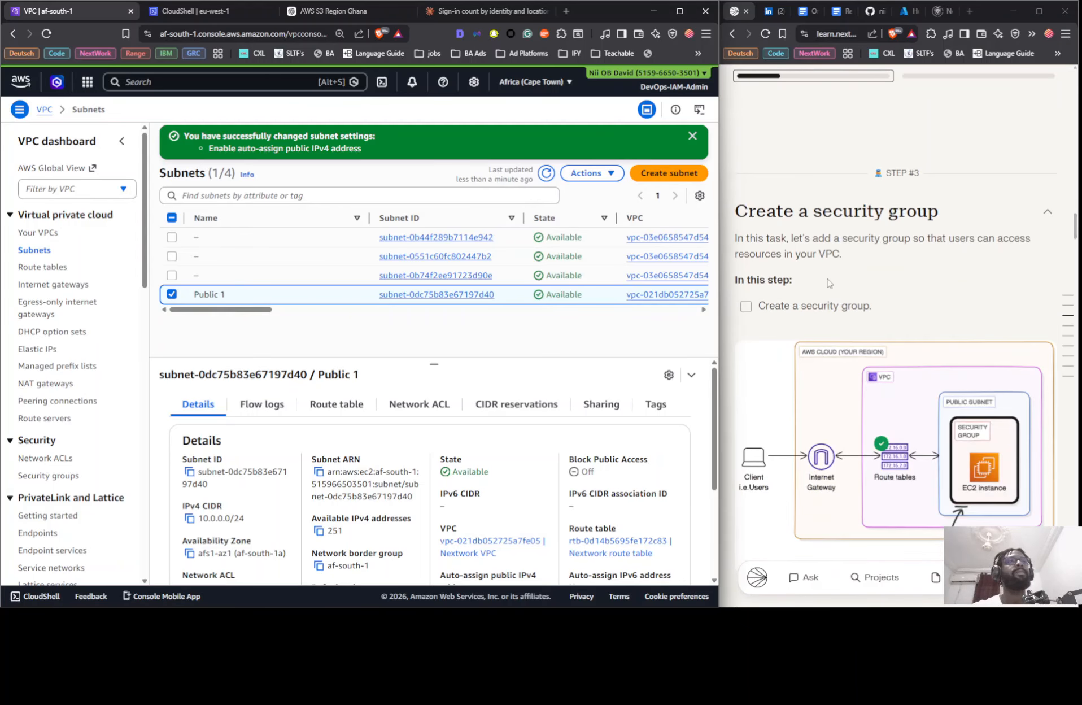
scroll(820, 202, down, 1)
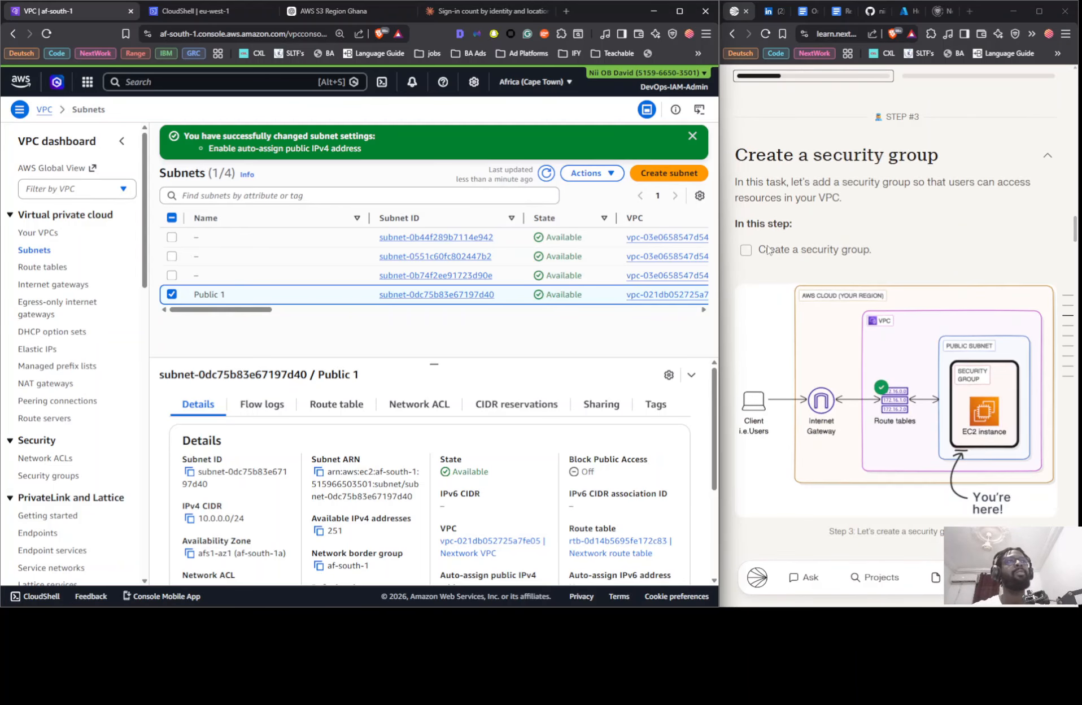
click(54, 477)
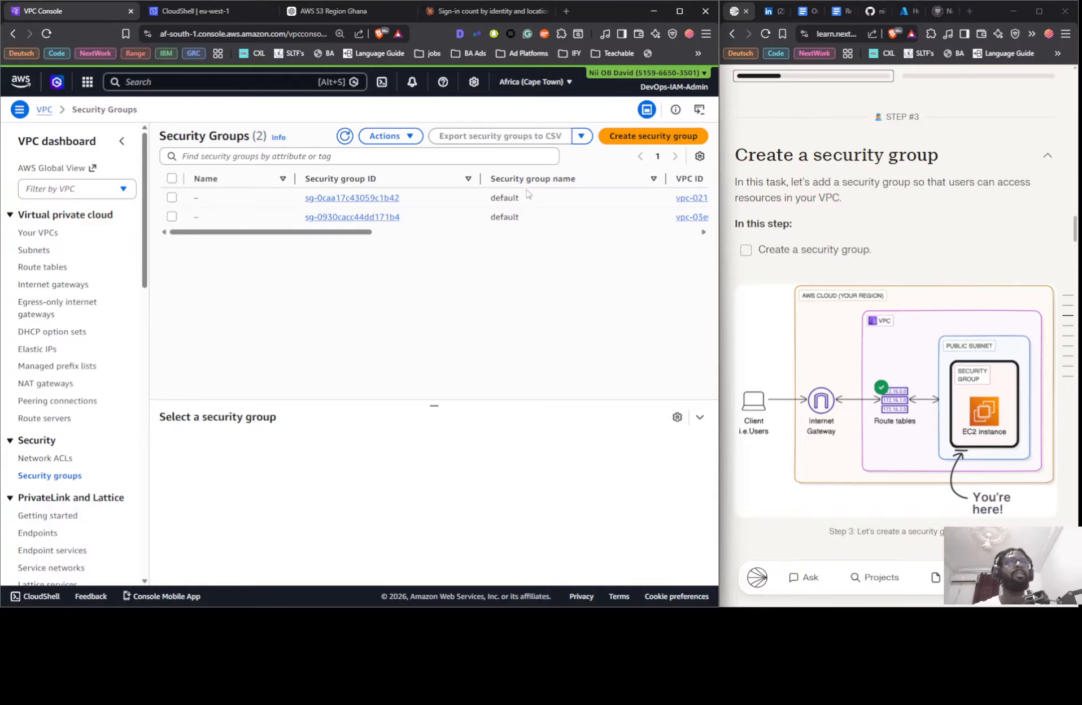
click(621, 138)
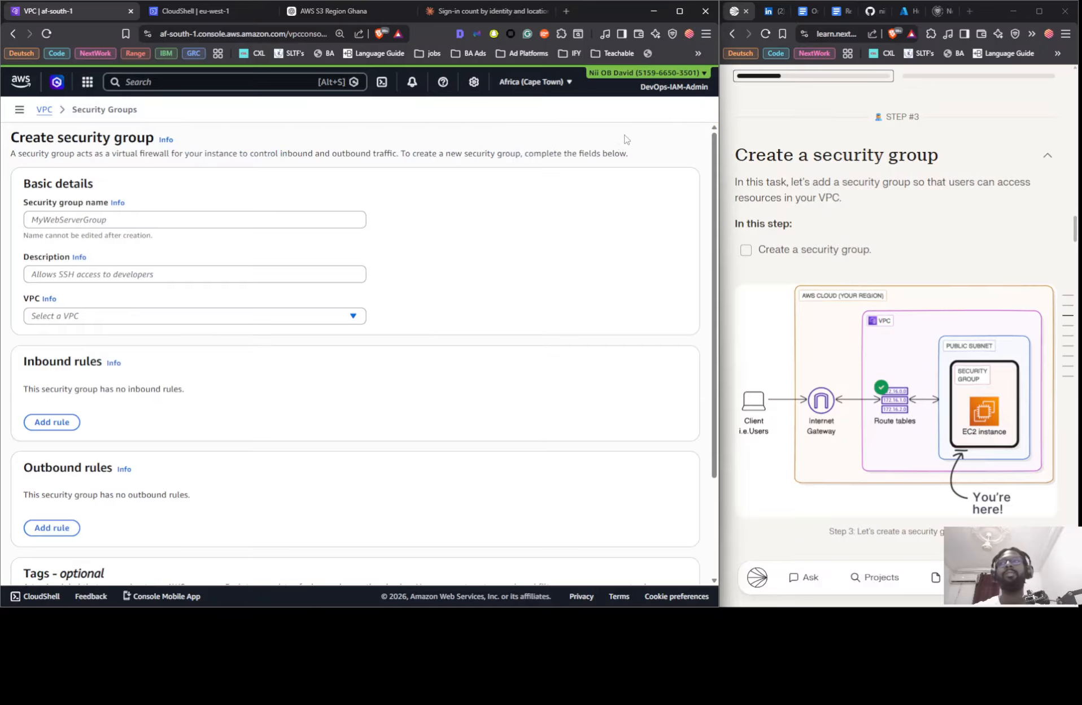
click(119, 221)
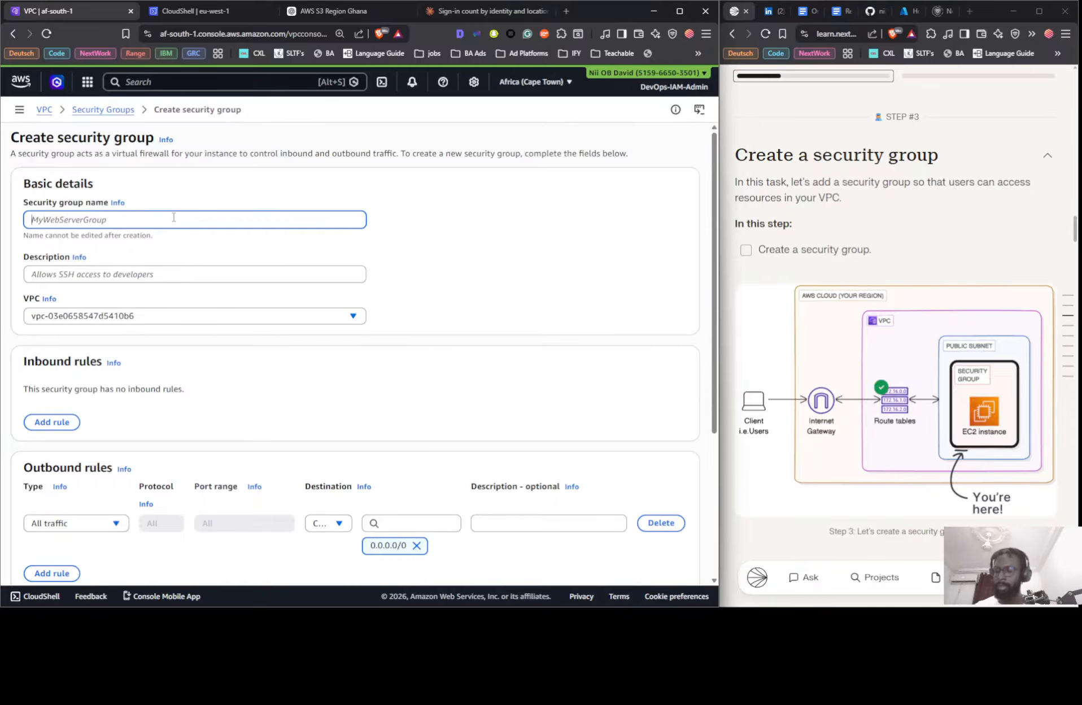
text(Nextwork Security Group)
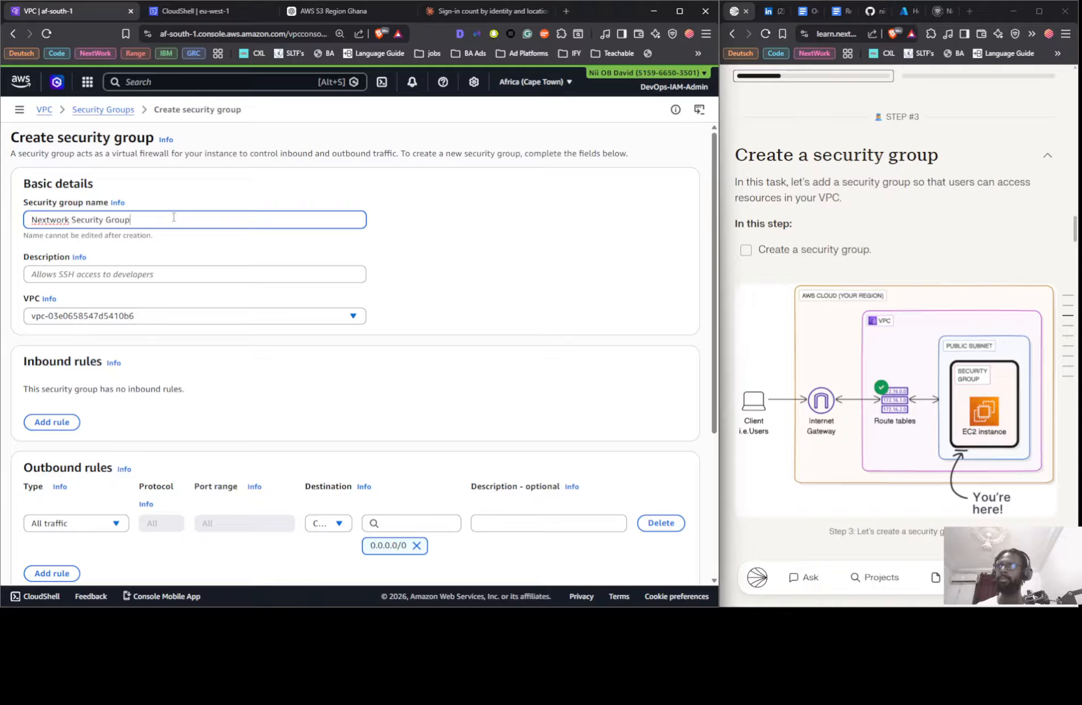
click(130, 279)
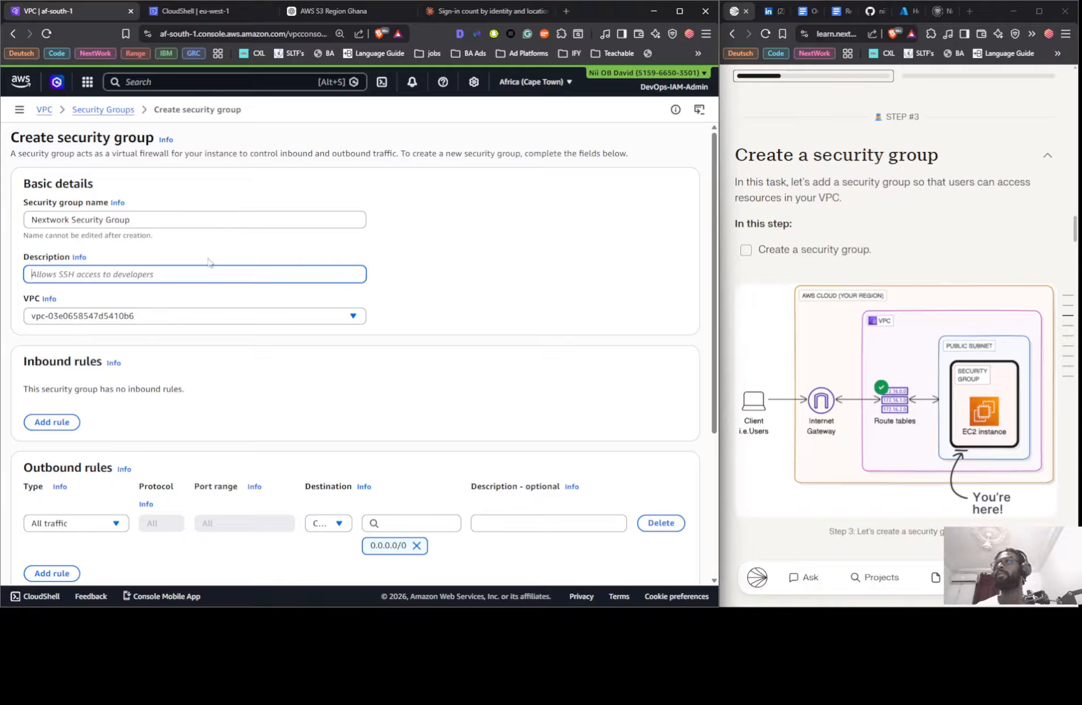
Go back to the NextWork guide's mode selection and switch it to Some Guidance.
scroll(857, 260, up, 15)
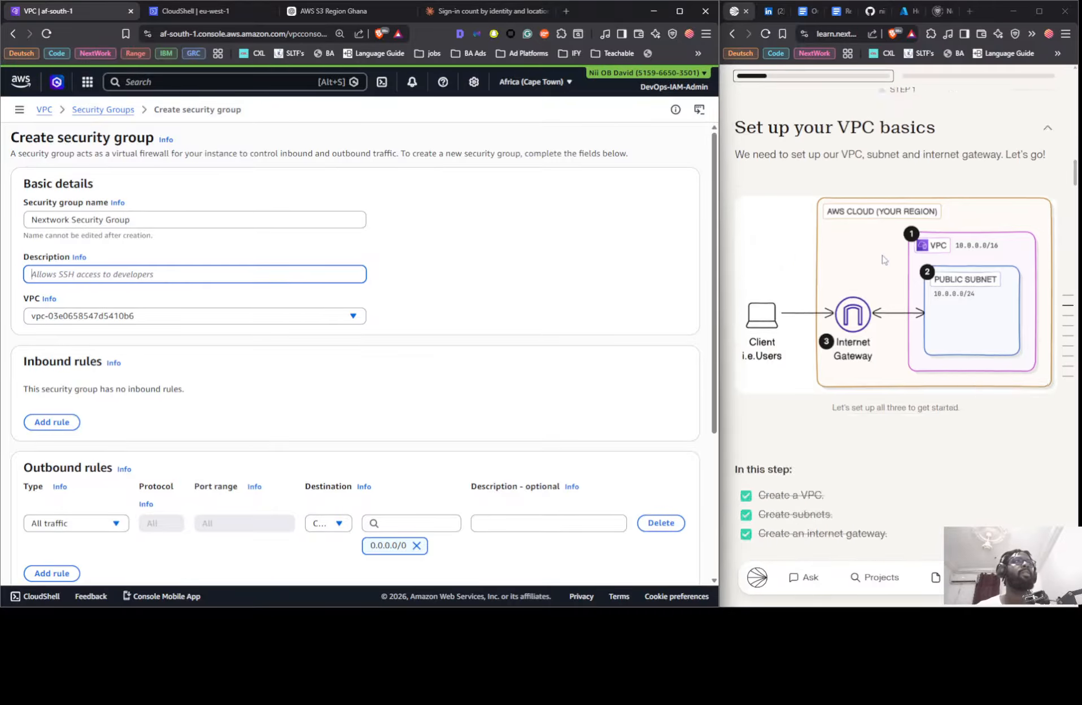
scroll(887, 275, down, 6)
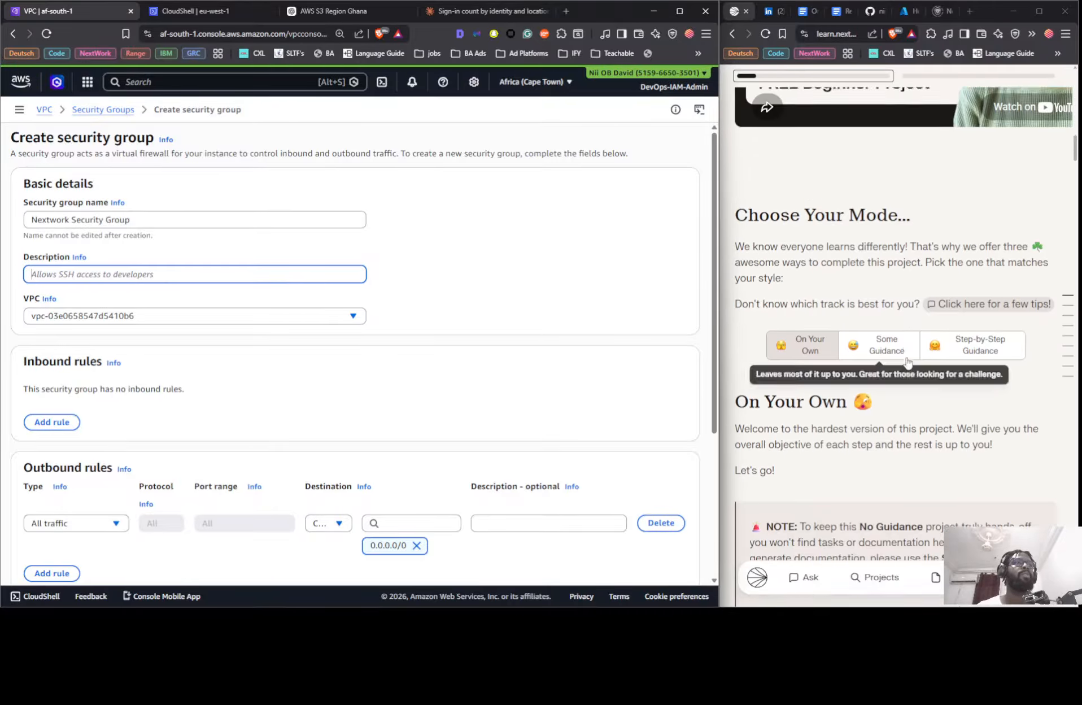
click(898, 335)
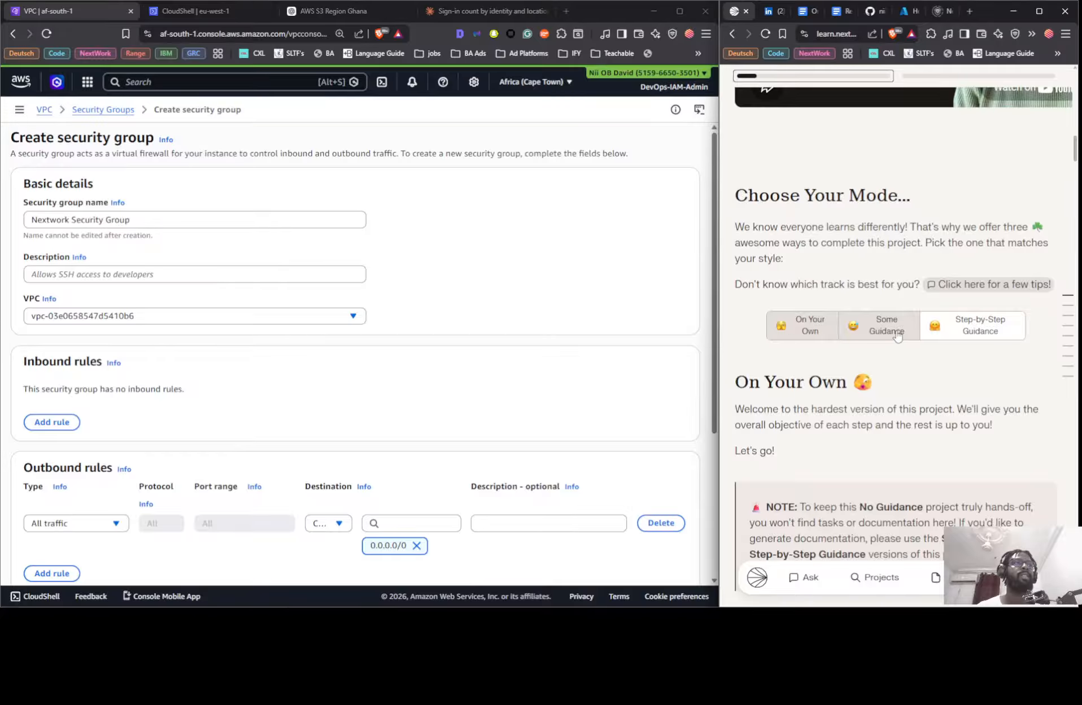
Look through the NextWork guide for Step #3's instructions on the new security group's name, description and inbound rule.
scroll(915, 367, down, 15)
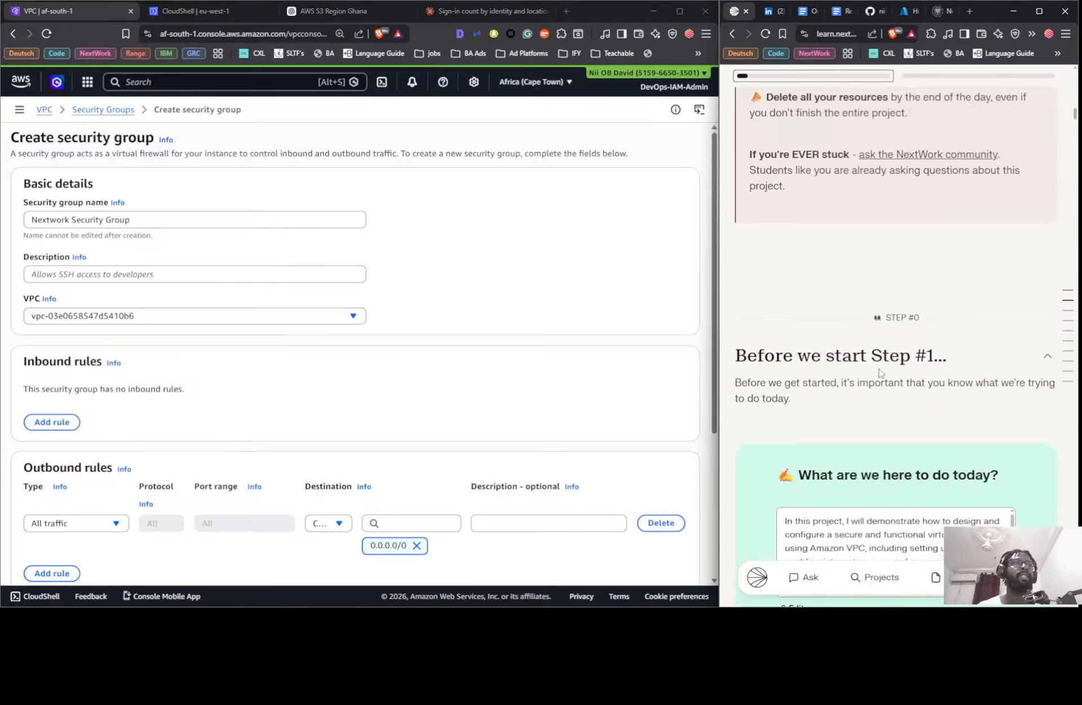
scroll(878, 373, down, 20)
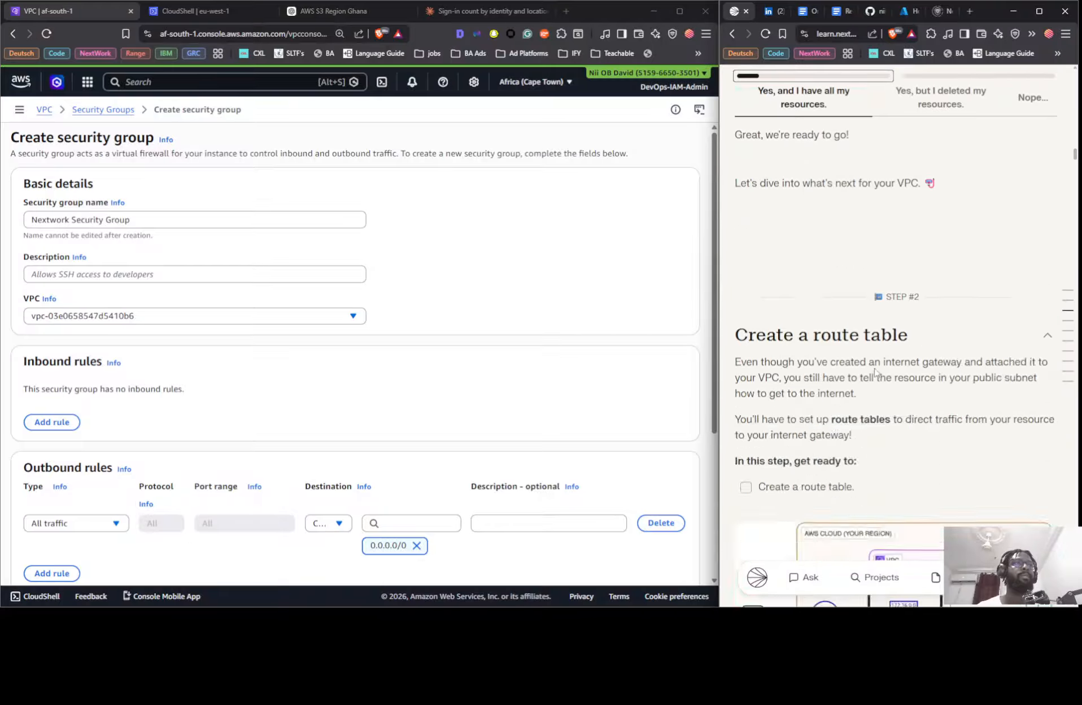
scroll(873, 369, down, 20)
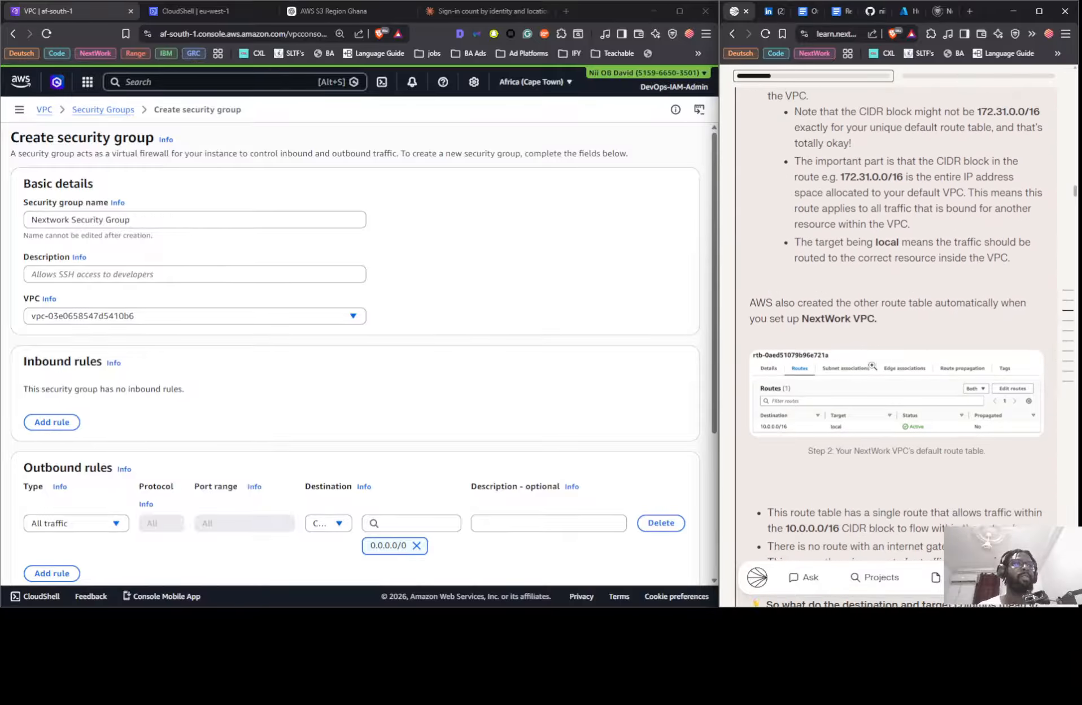
scroll(873, 363, down, 12)
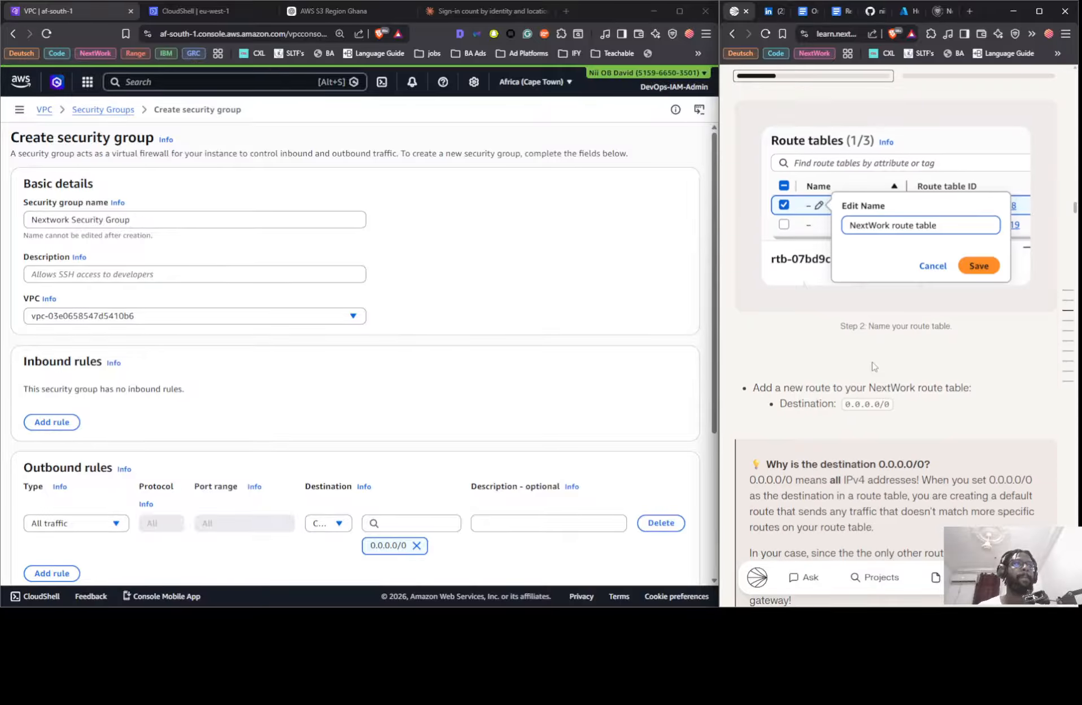
scroll(873, 364, down, 8)
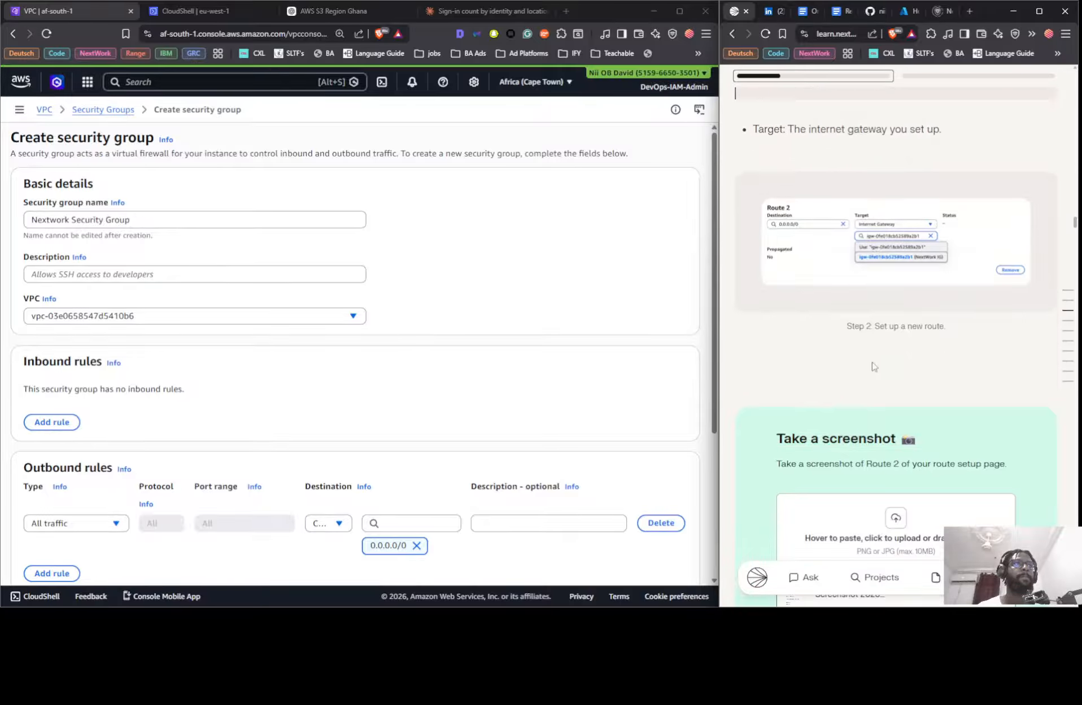
scroll(874, 367, down, 10)
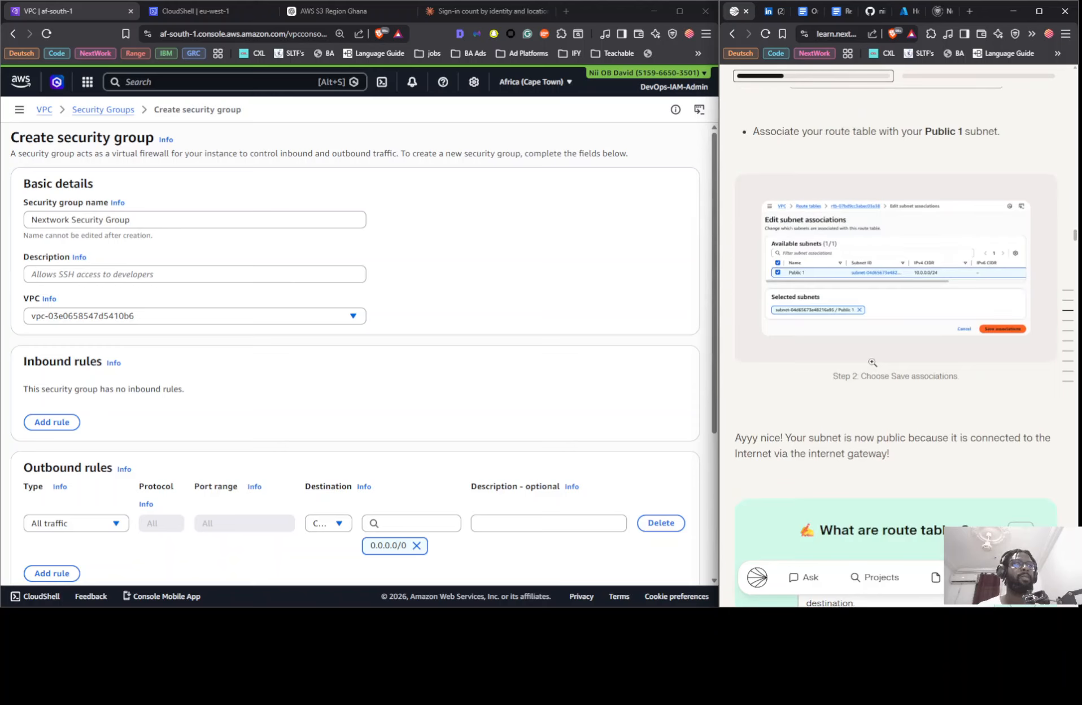
scroll(873, 362, down, 15)
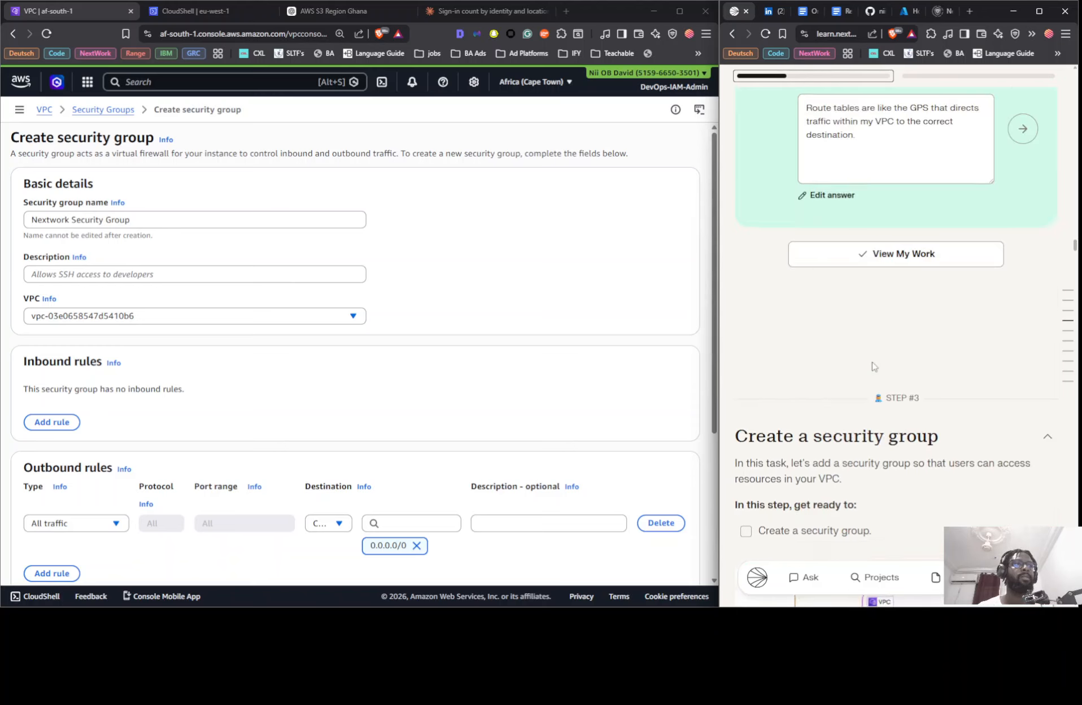
scroll(873, 357, down, 15)
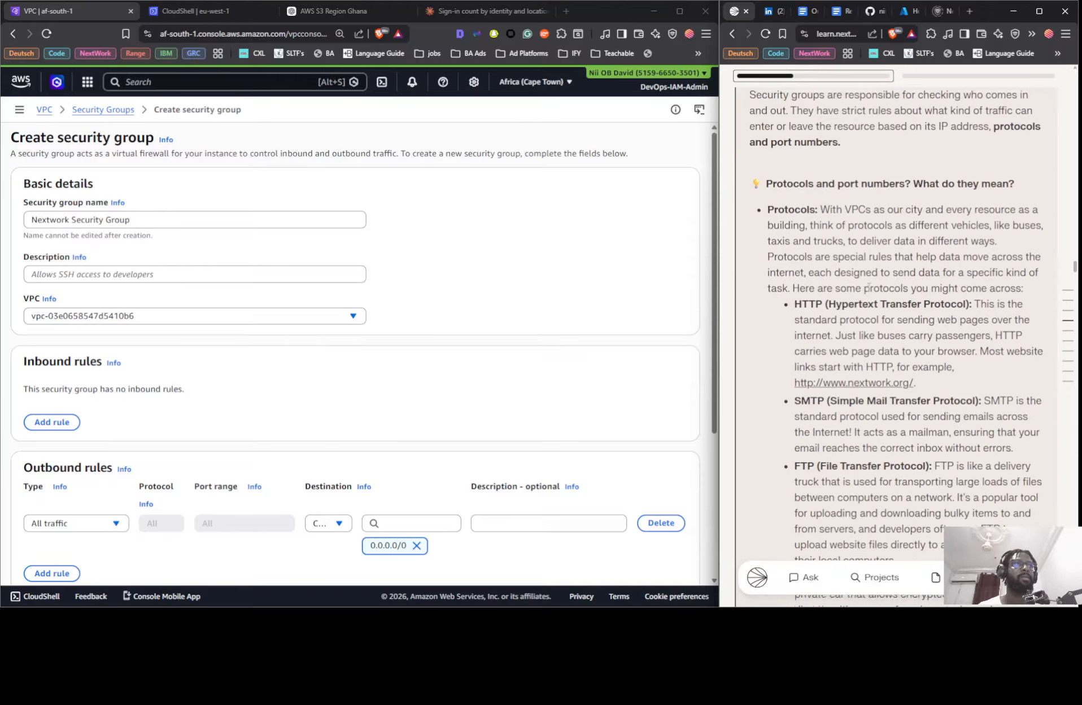
scroll(867, 291, down, 8)
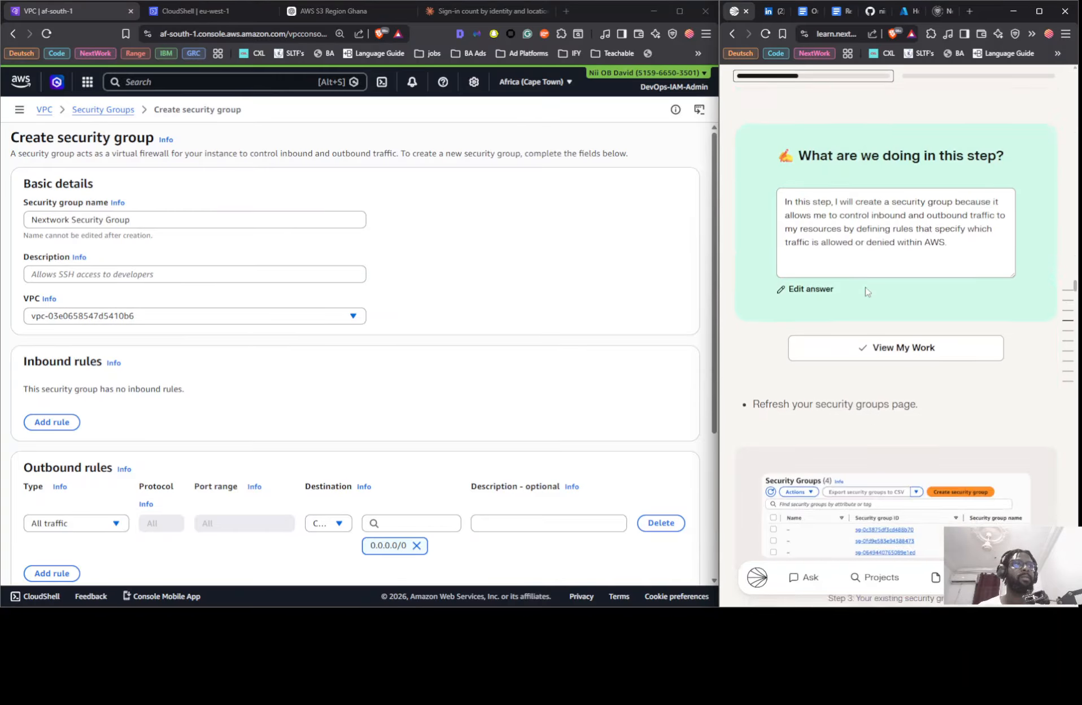
scroll(866, 287, down, 8)
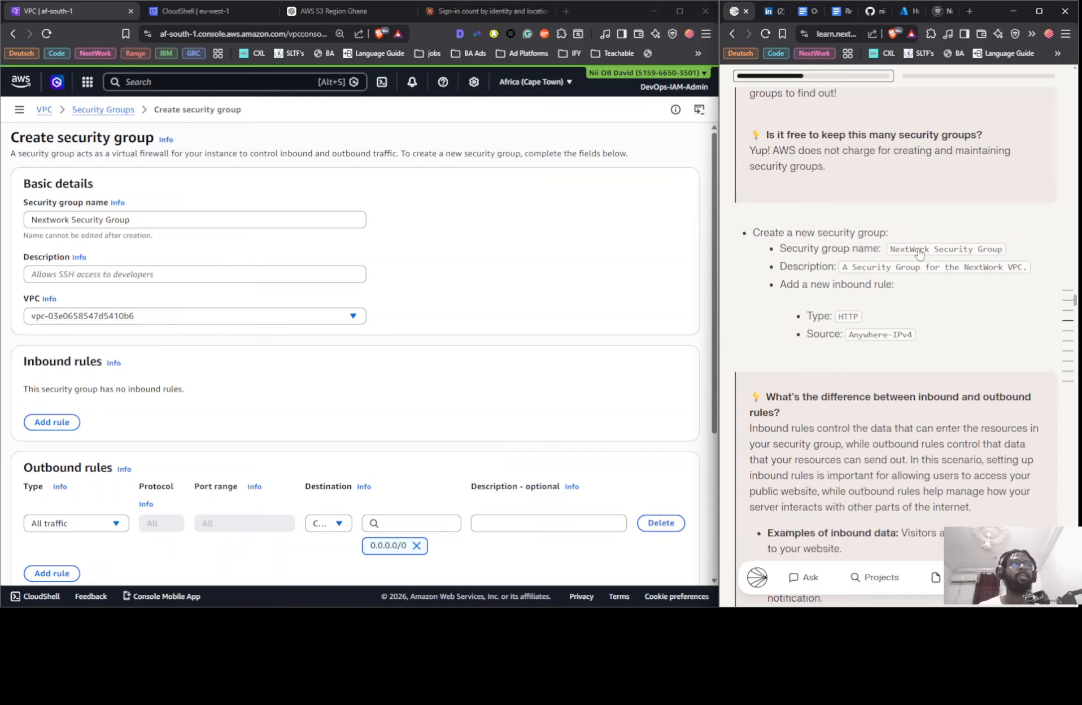
Copy the guide's description "A Security Group for the NextWork VPC." into the security group and assign the group to Nextwork VPC.
click(920, 274)
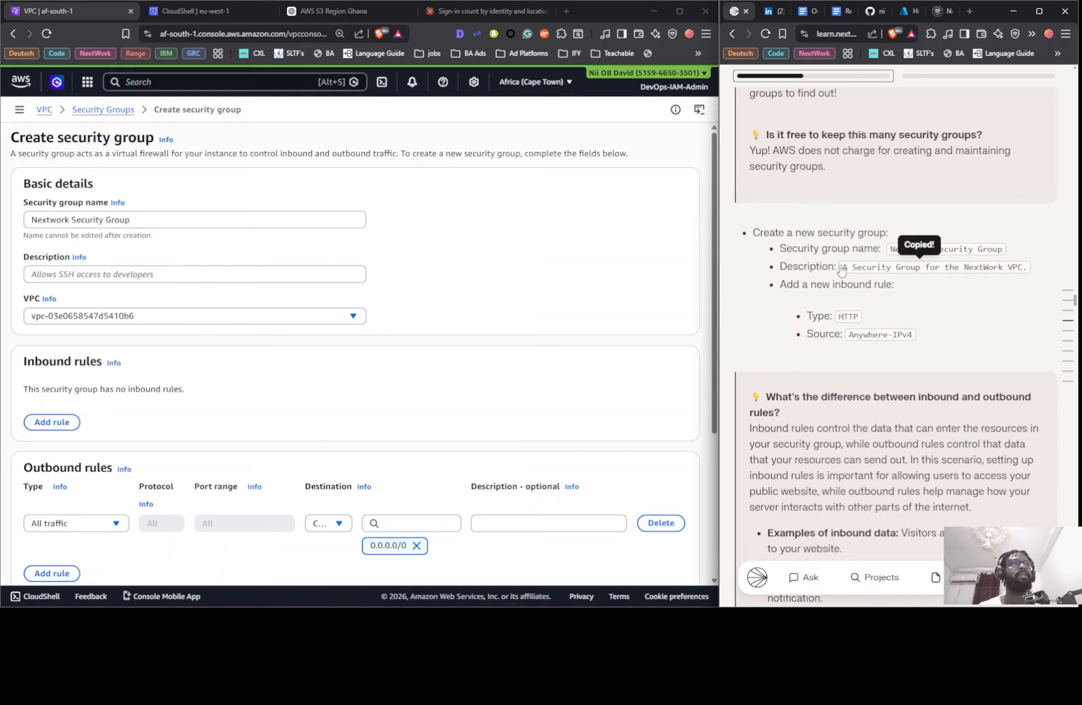
click(214, 270)
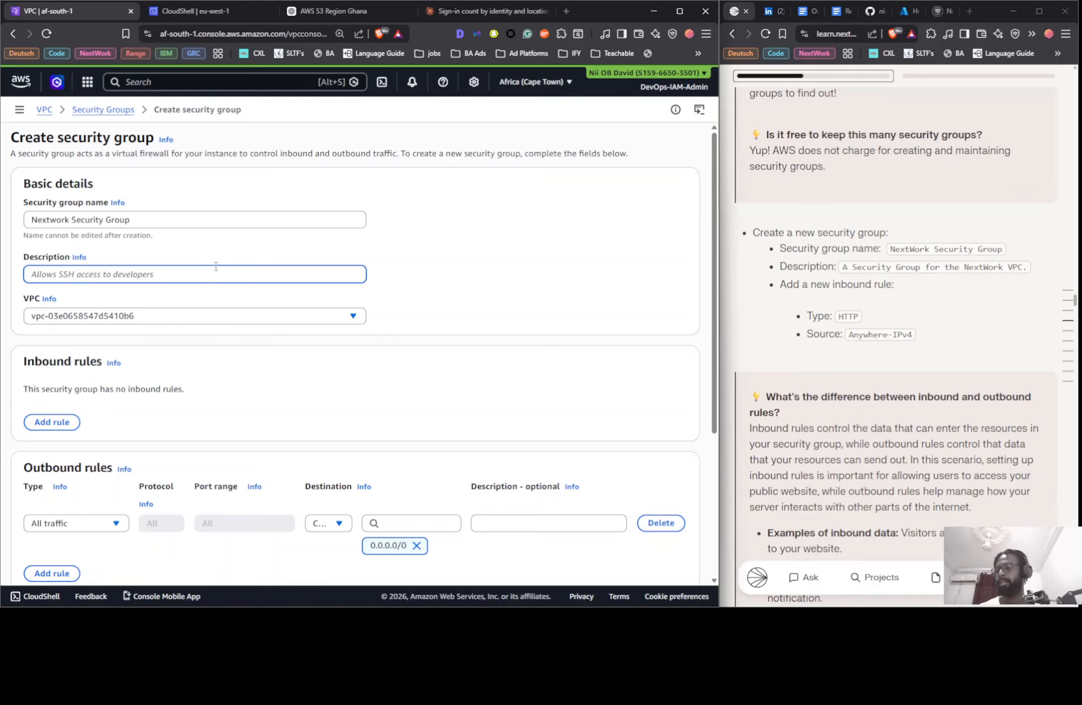
key(ctrl+v)
click(162, 316)
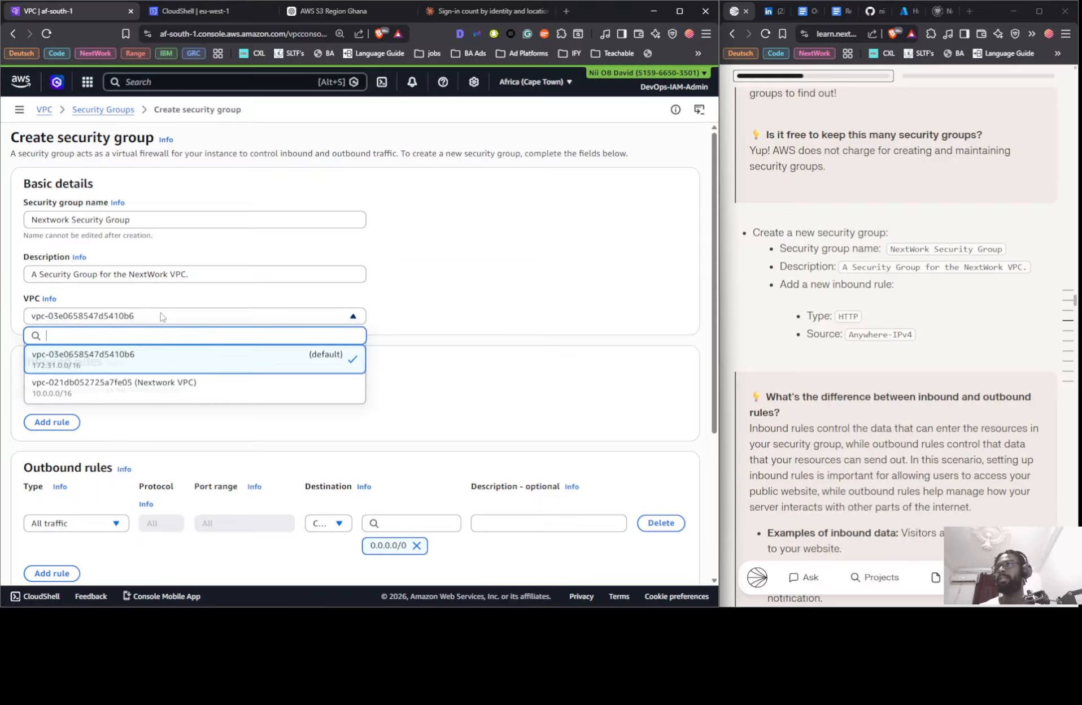
click(158, 386)
Add an inbound rule to the security group with type HTTP and source Anywhere-IPv4.
scroll(236, 346, down, 3)
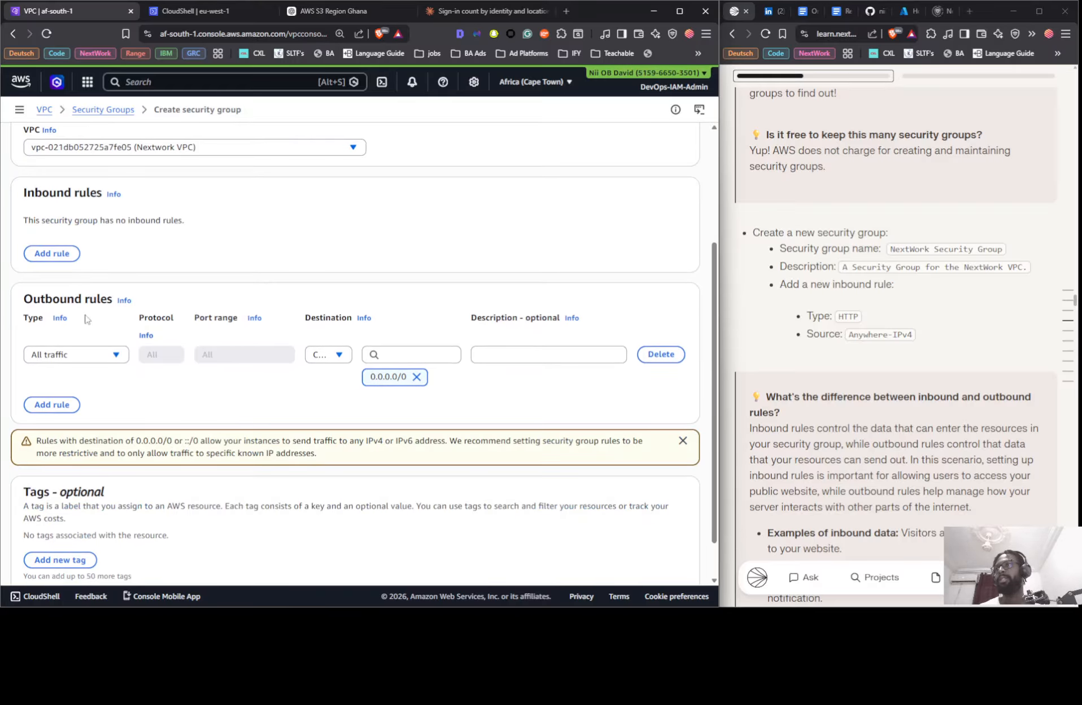
click(61, 255)
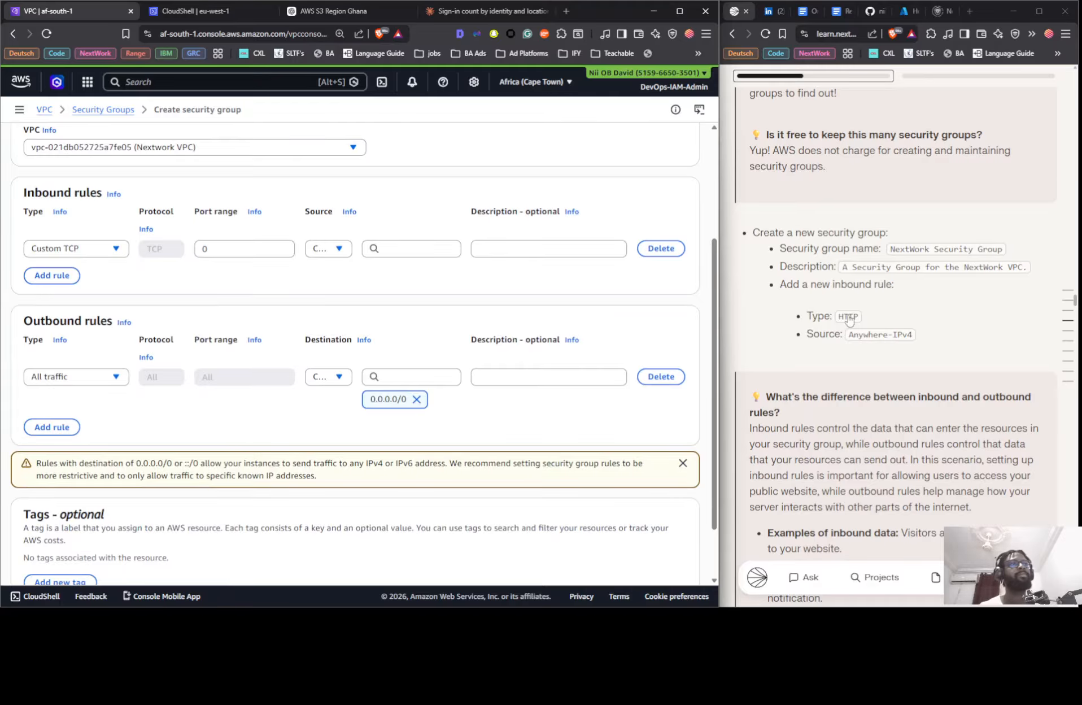
click(83, 254)
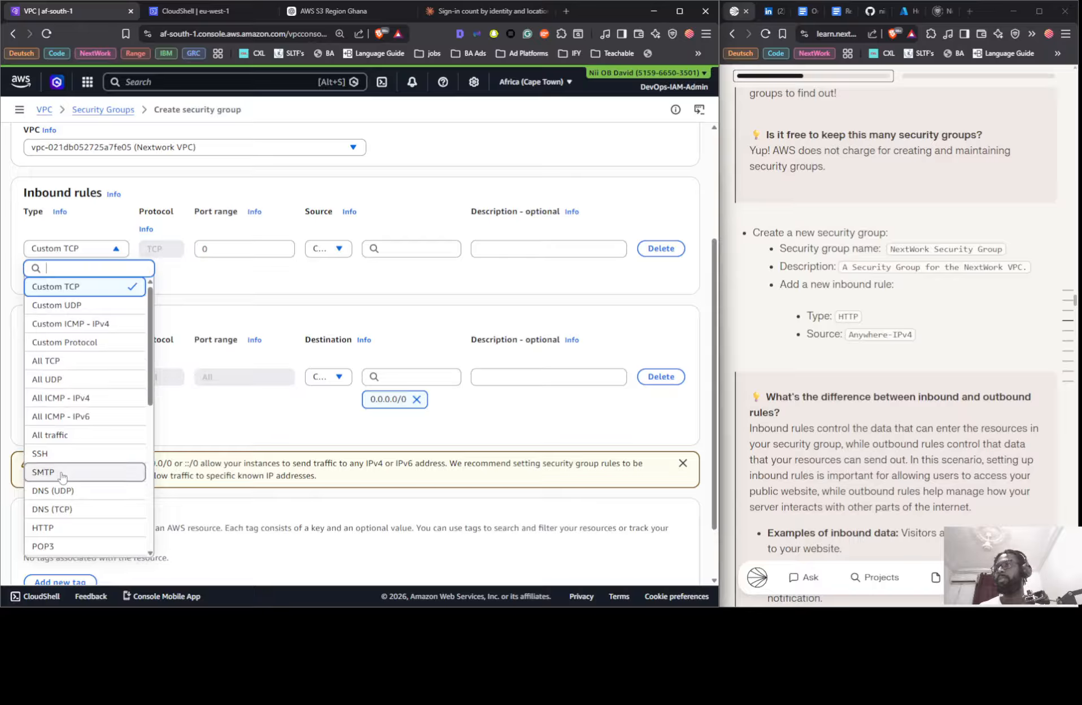
text(h)
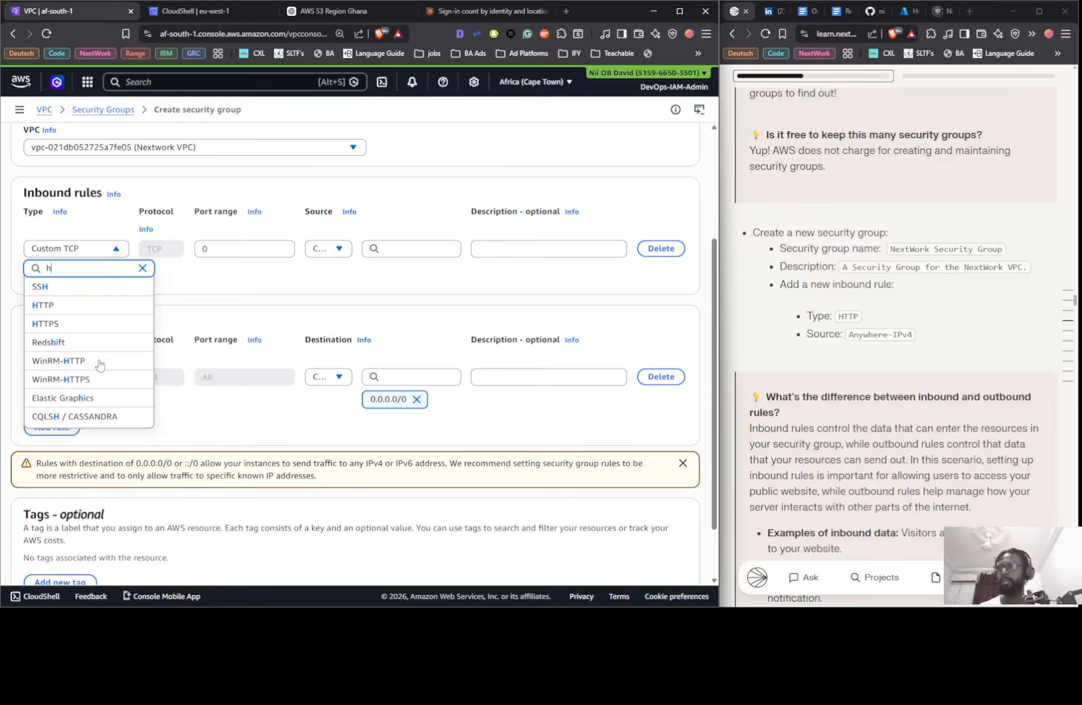
click(96, 306)
click(327, 248)
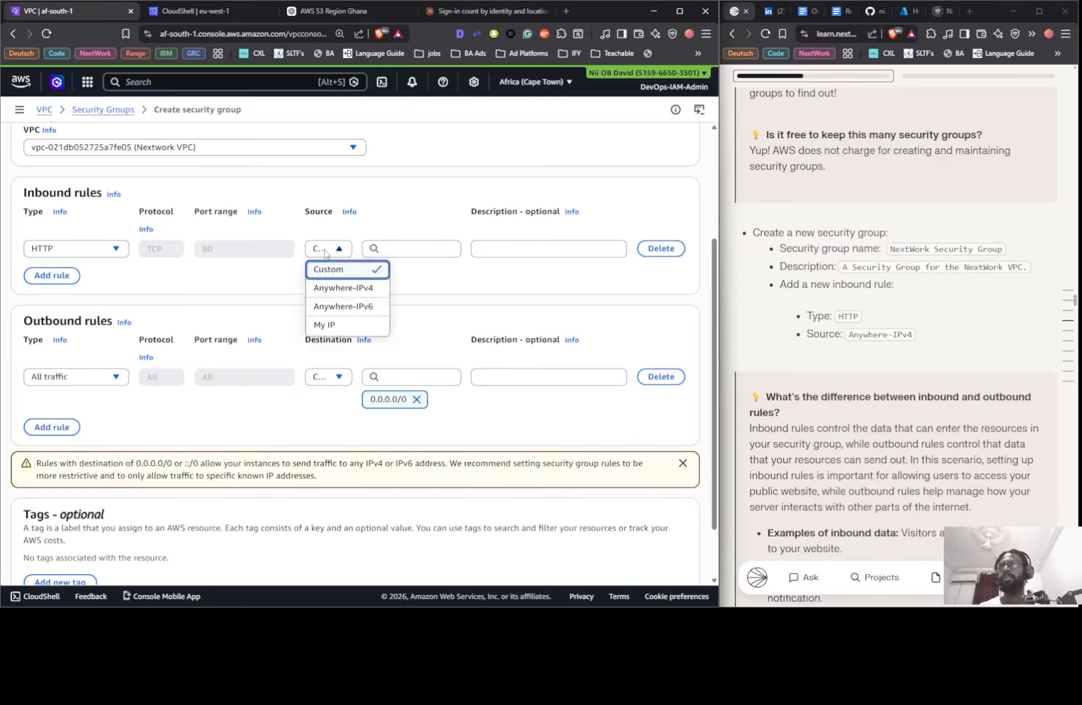
click(346, 307)
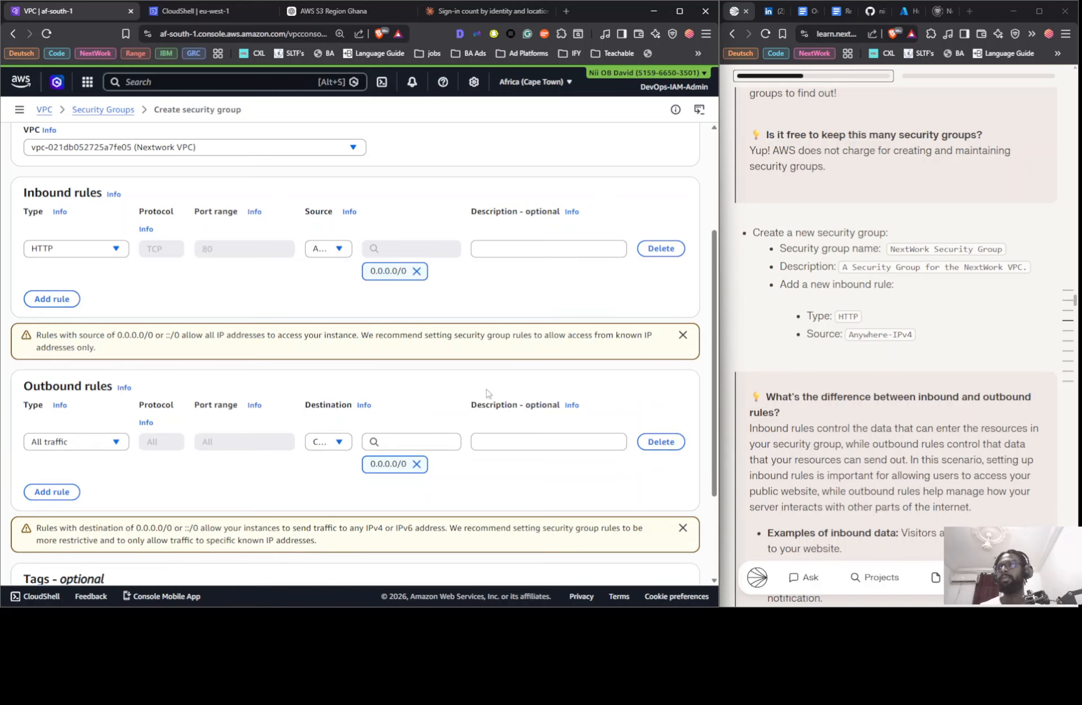
Create the security group with these settings and continue to the guide's inbound rule illustration.
scroll(617, 497, down, 3)
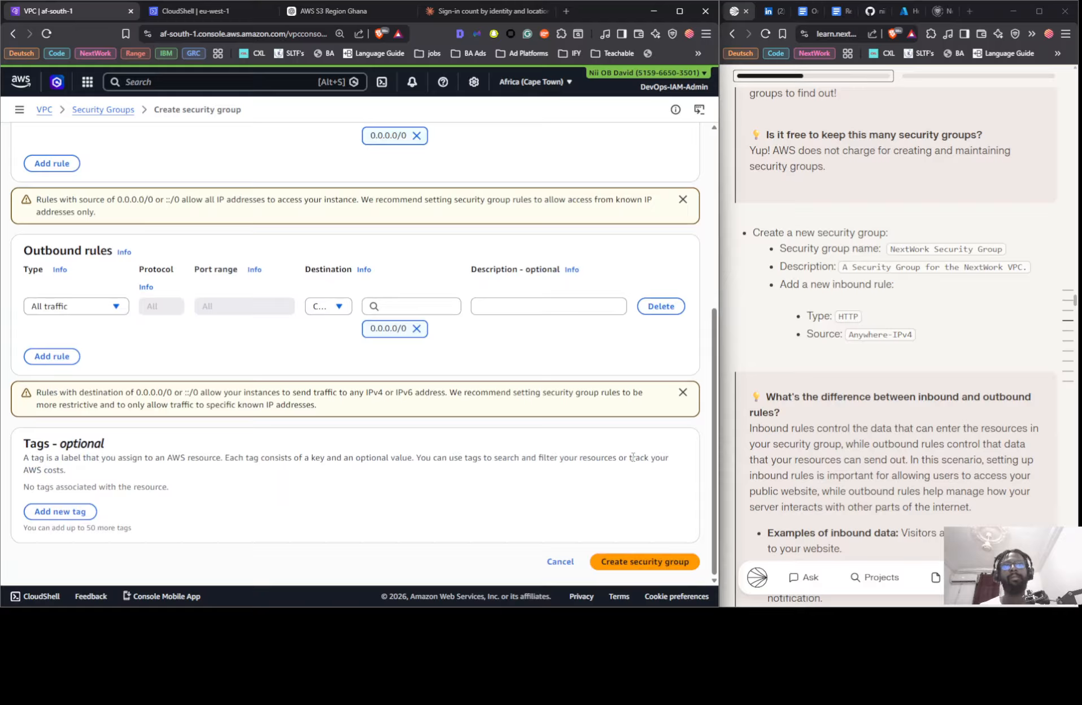
click(624, 562)
scroll(868, 237, down, 7)
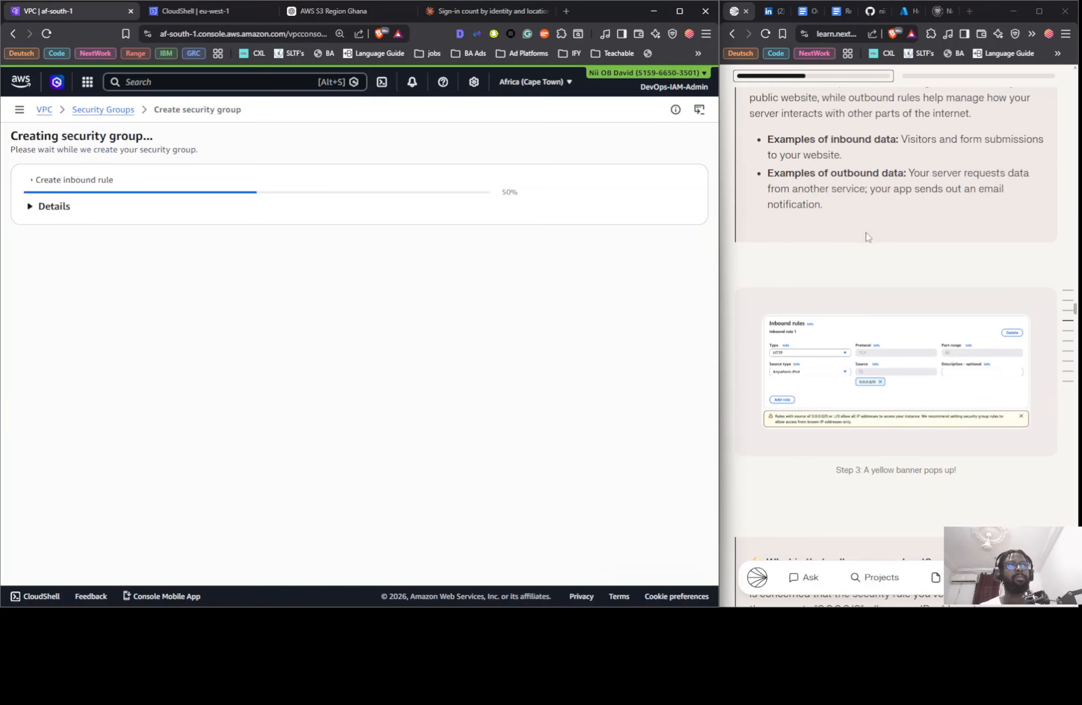
Look through the guide from the inbound rule notes to Step #4, Create a Network ACL.
scroll(864, 231, down, 6)
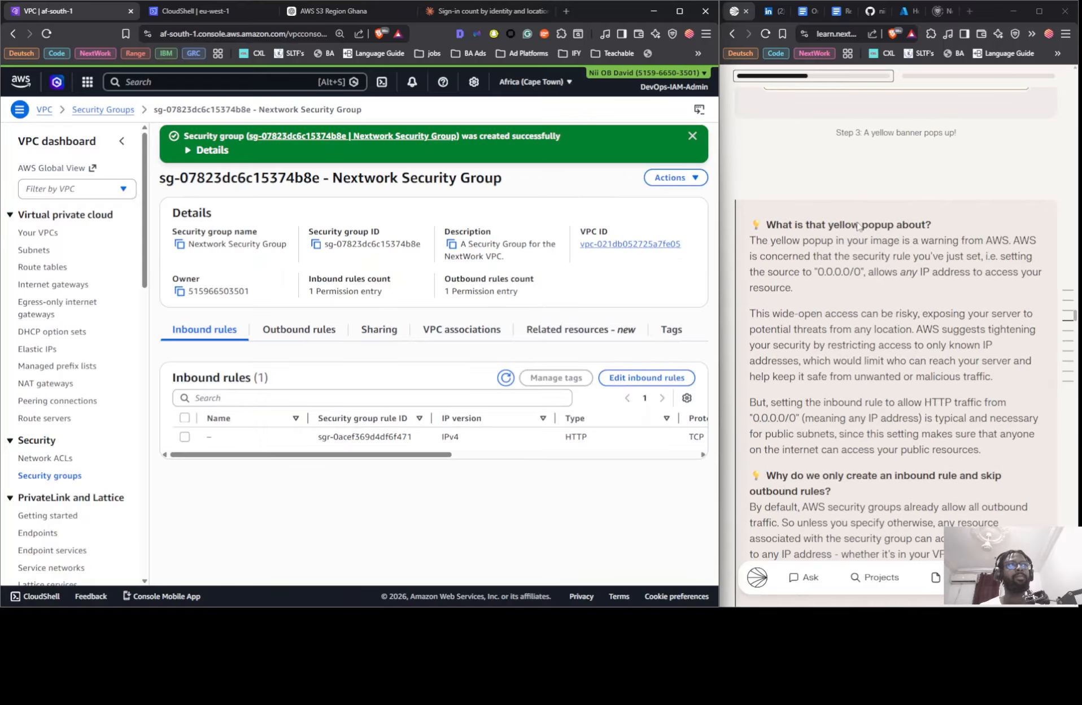
scroll(858, 226, down, 2)
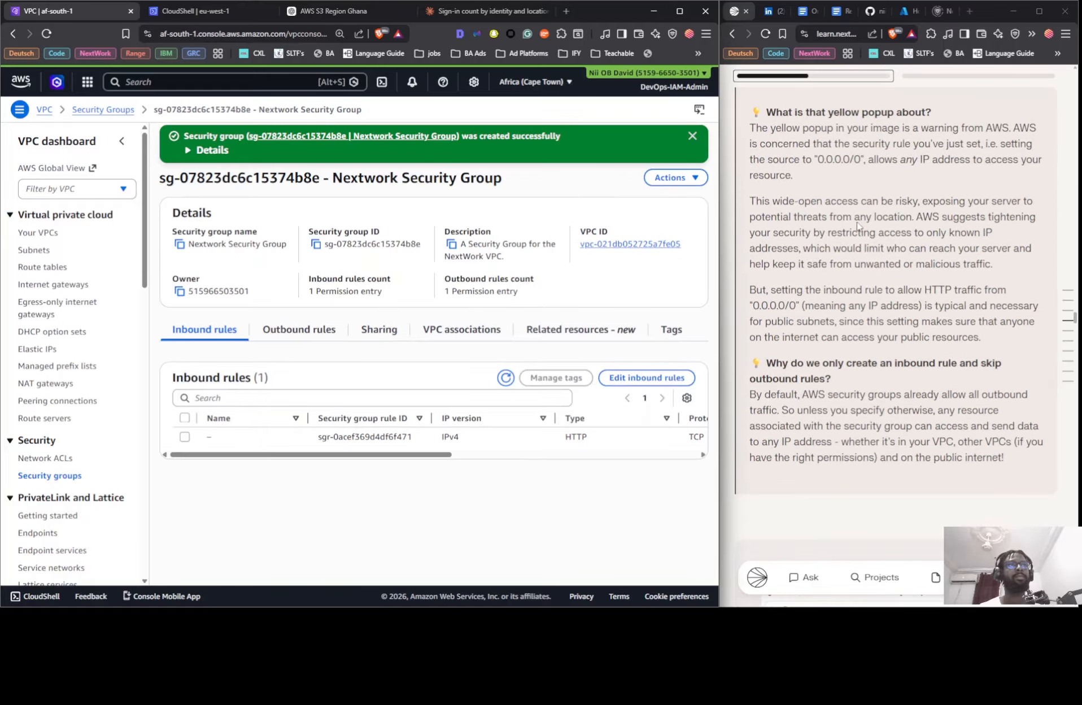
scroll(858, 226, down, 8)
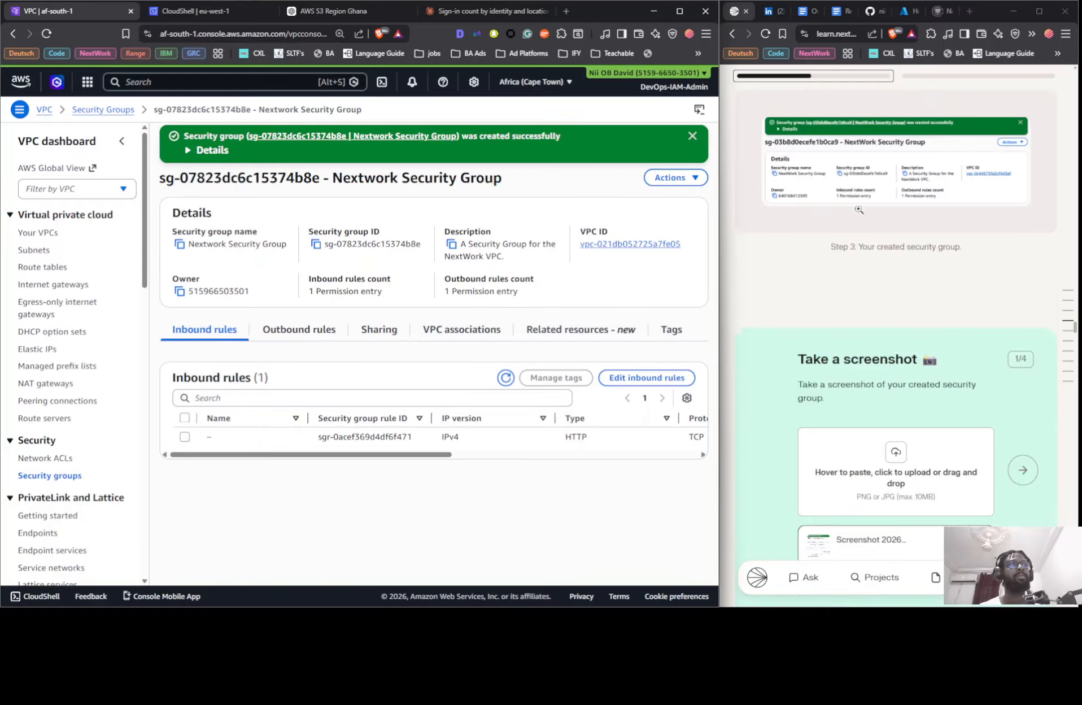
scroll(859, 210, down, 10)
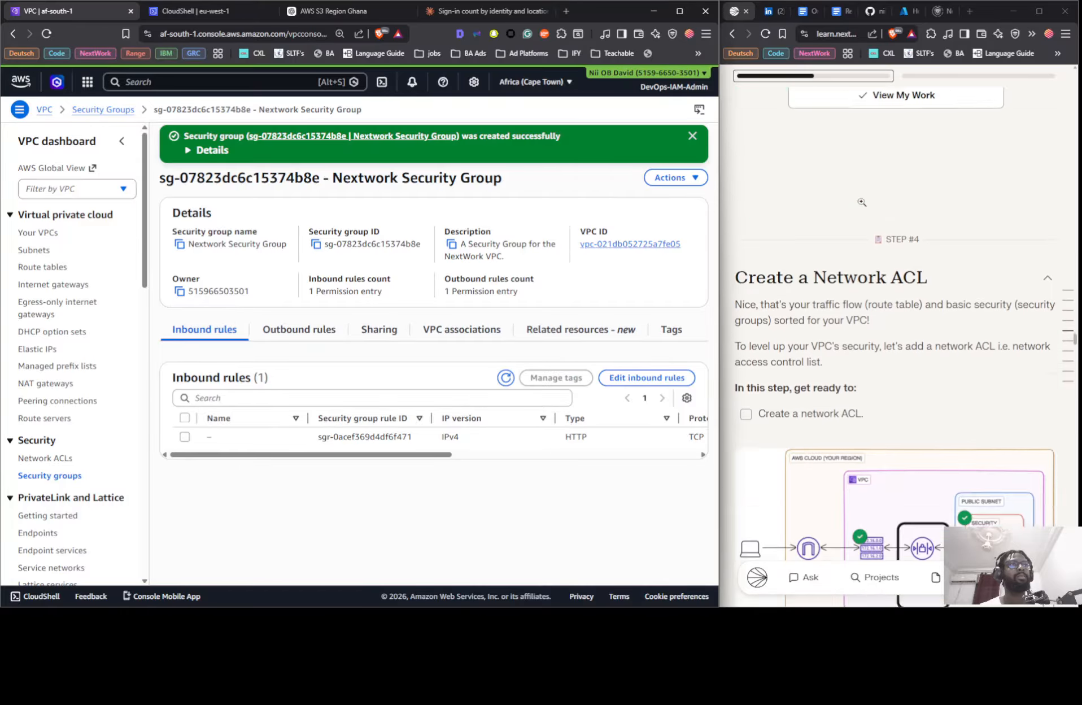
scroll(861, 202, down, 3)
scroll(862, 226, up, 6)
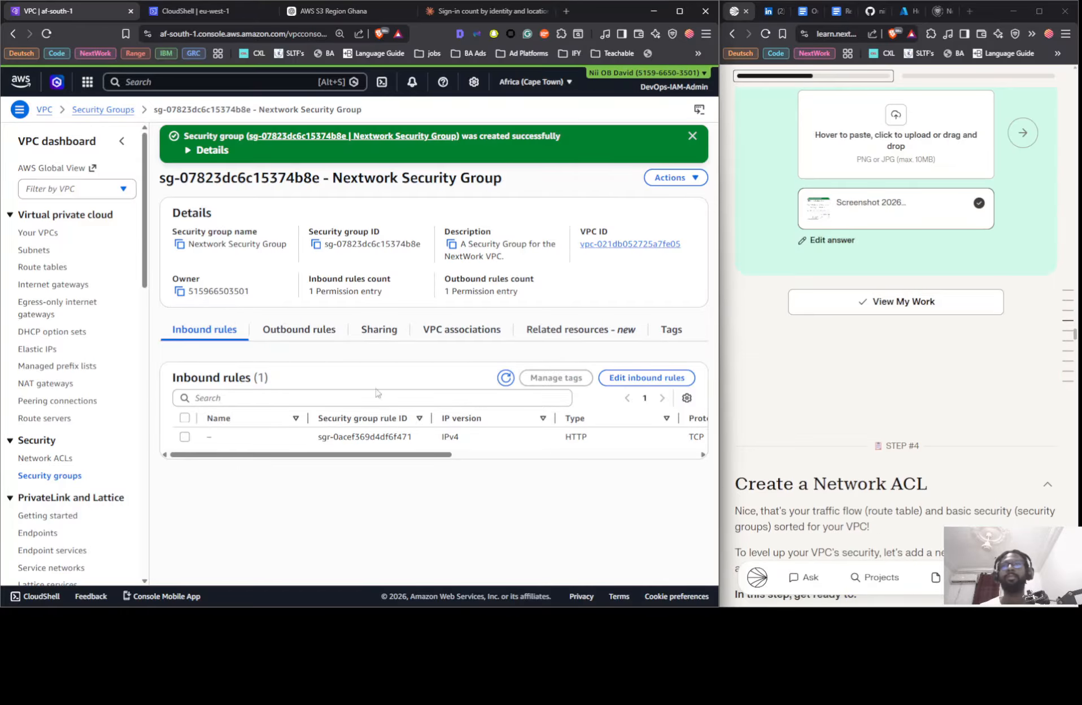
Examine the outbound rules and VPC associations of the new Nextwork Security Group.
click(310, 333)
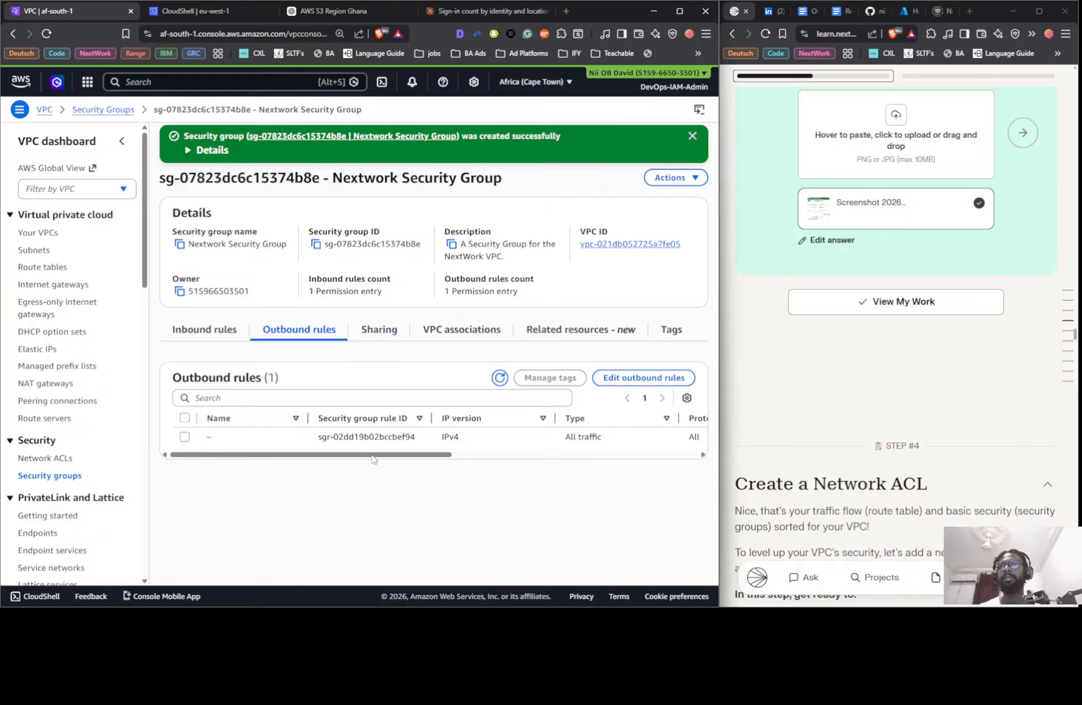
drag(372, 456, 390, 435)
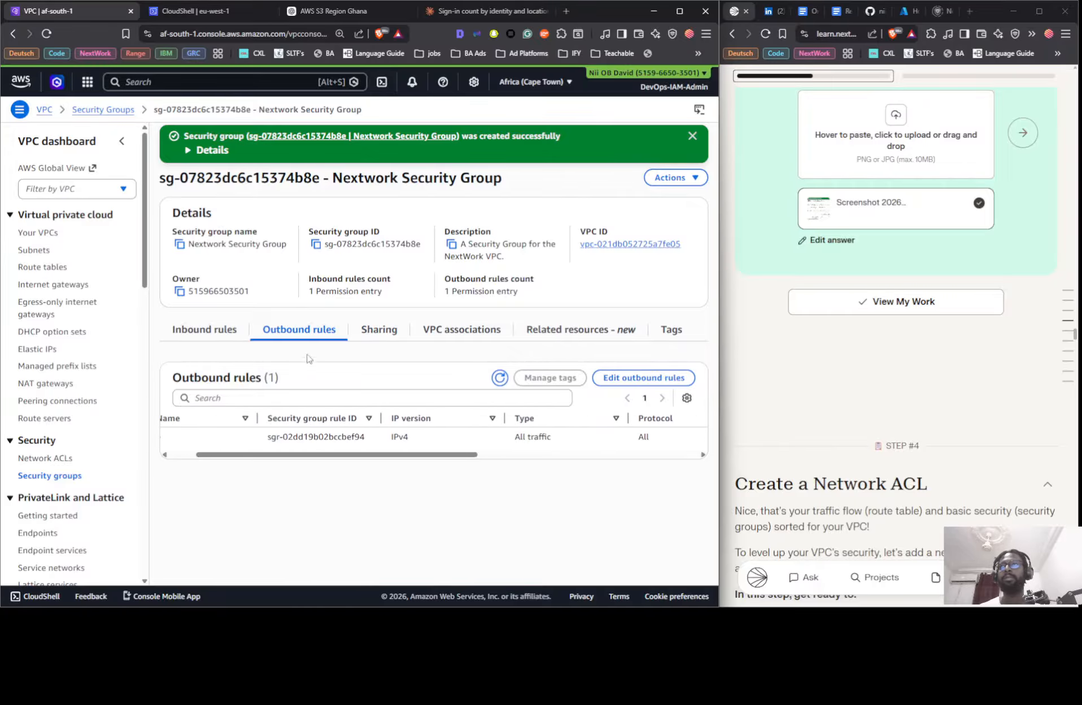
click(484, 332)
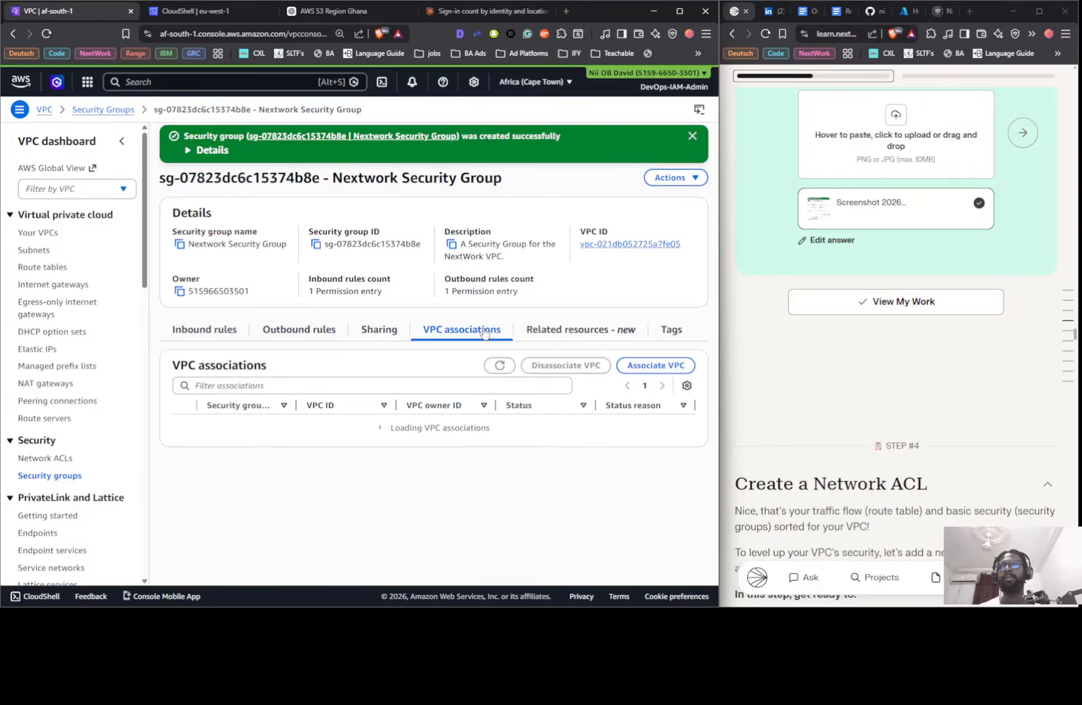
Select Nextwork Security Group in the list of security groups and review its inbound and outbound rules.
click(57, 475)
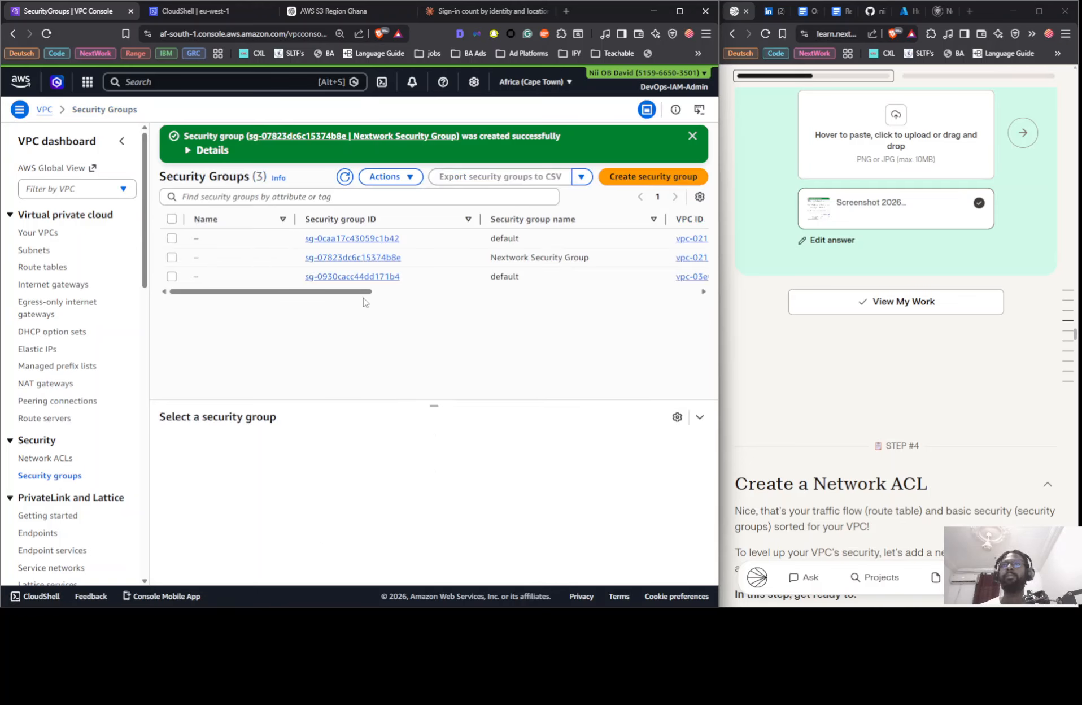
drag(334, 294, 277, 293)
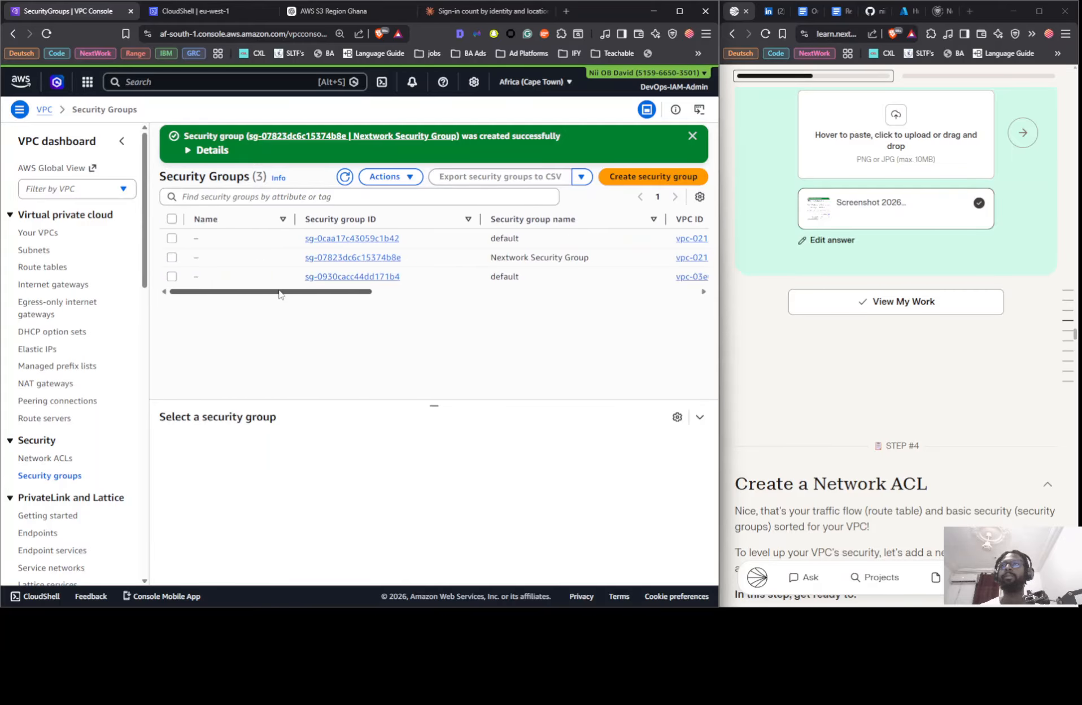
click(191, 260)
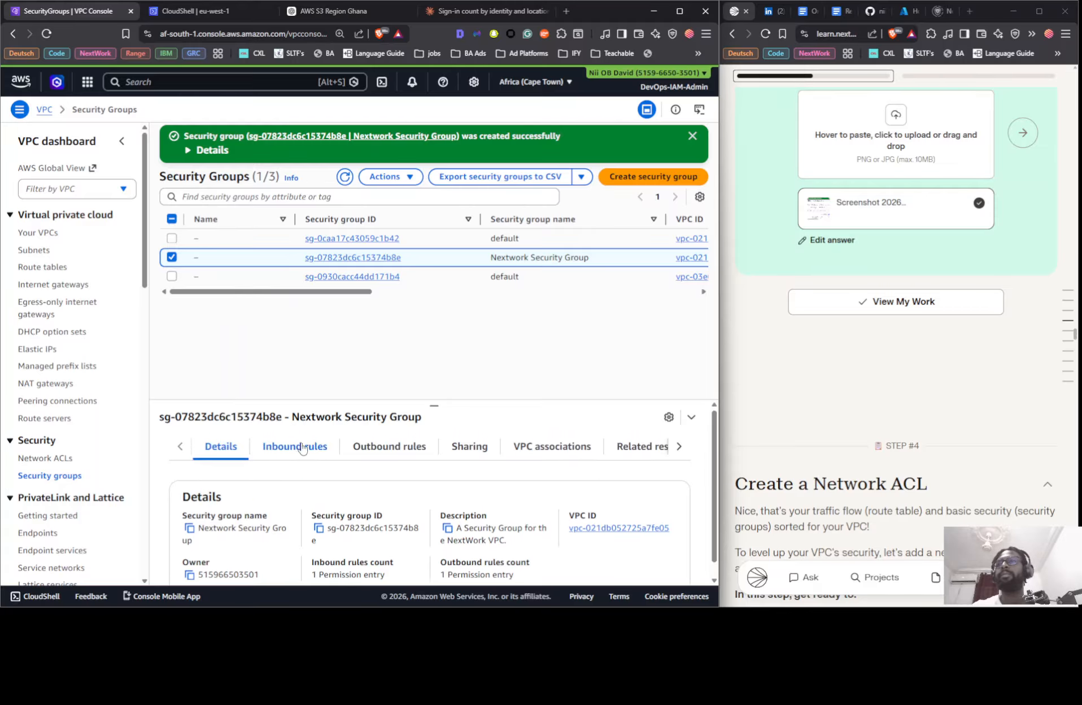
drag(438, 405, 438, 363)
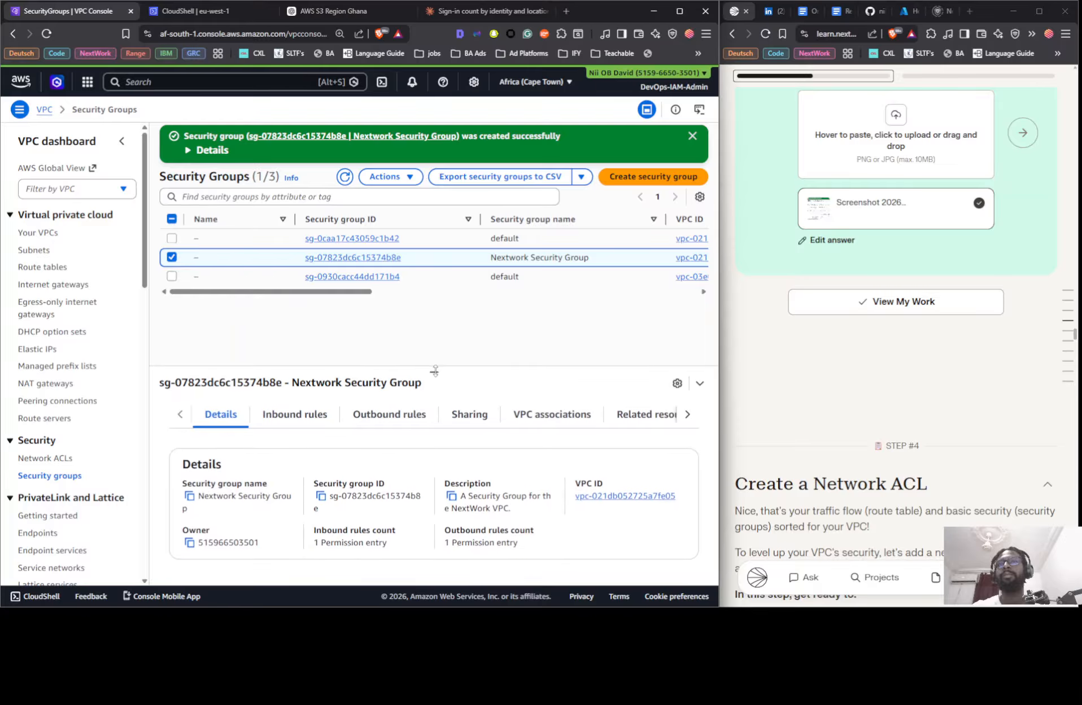
click(284, 413)
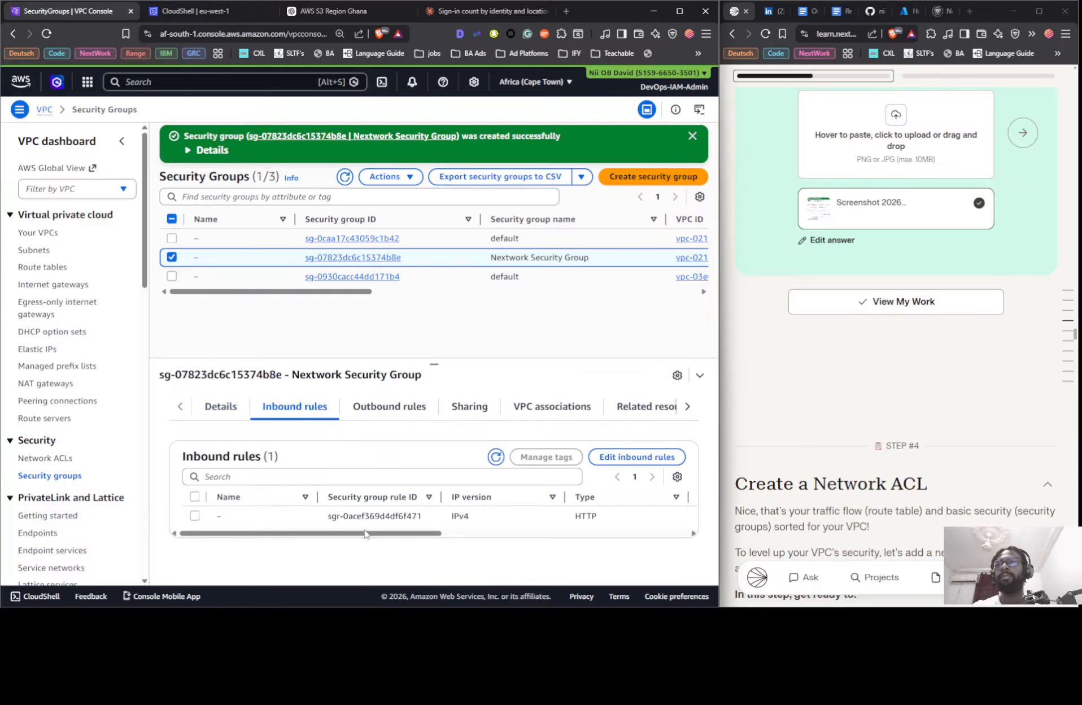
click(370, 409)
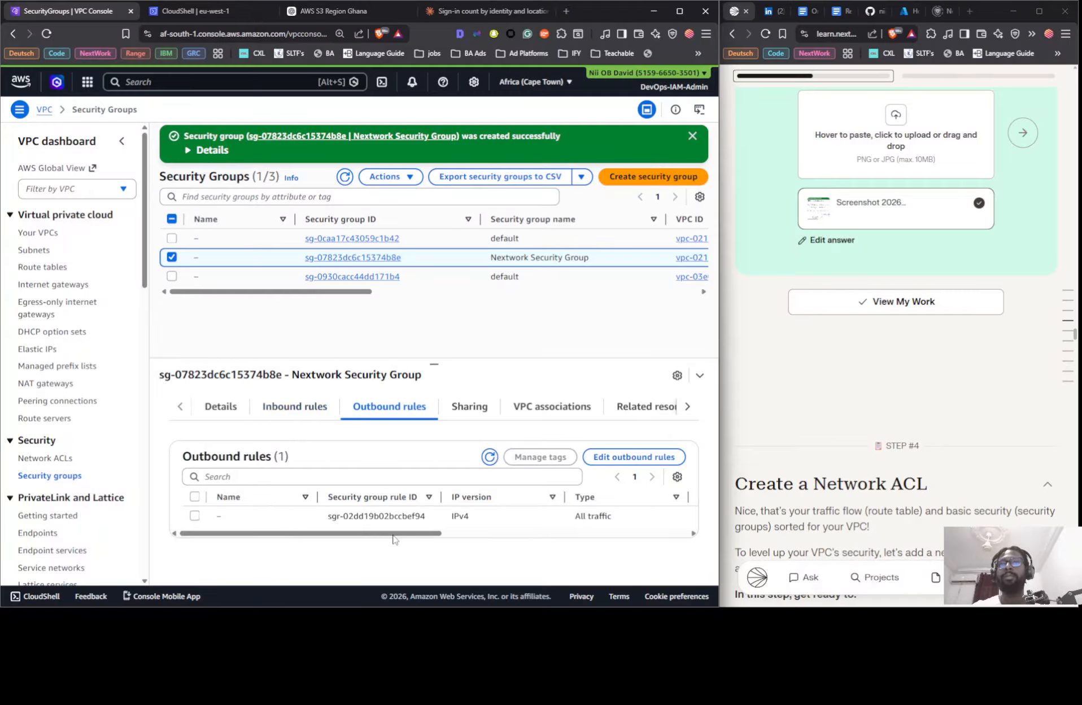
drag(393, 535, 675, 556)
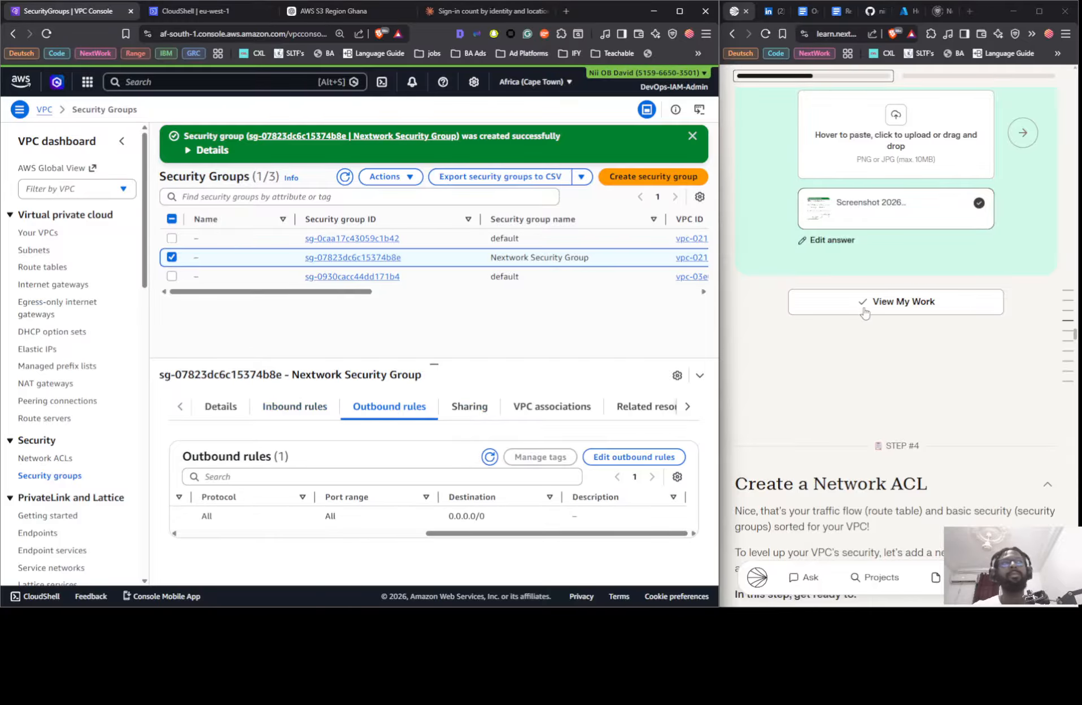
Start a new network ACL and find the name the guide's Step #4 prescribes for it.
scroll(864, 313, down, 6)
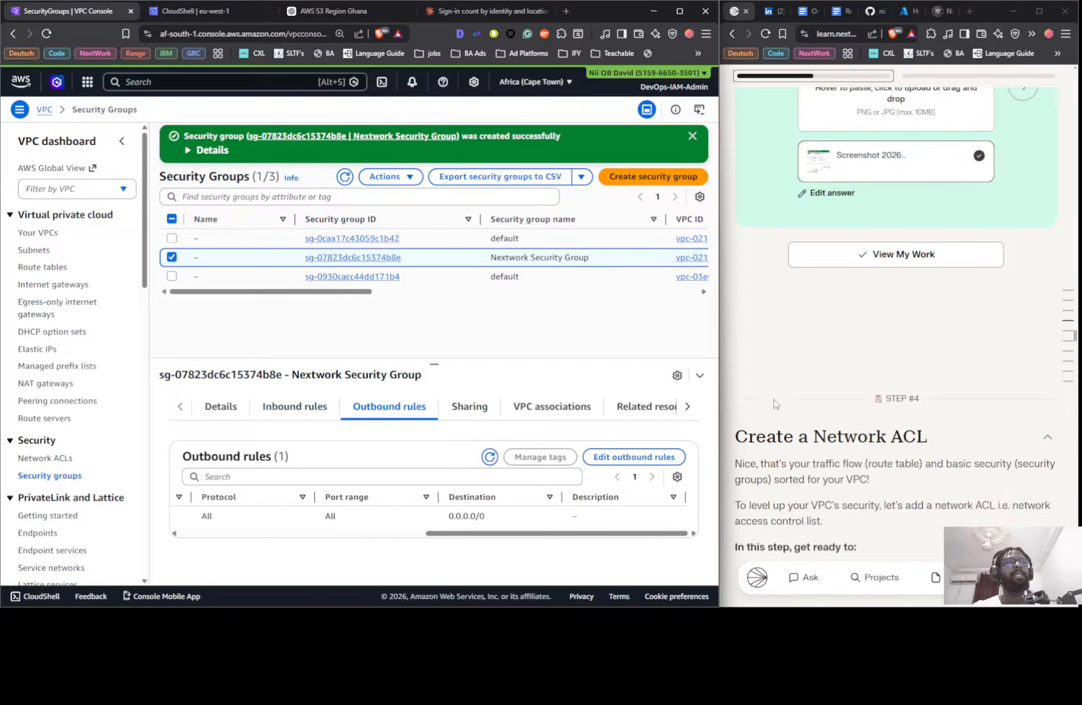
click(46, 457)
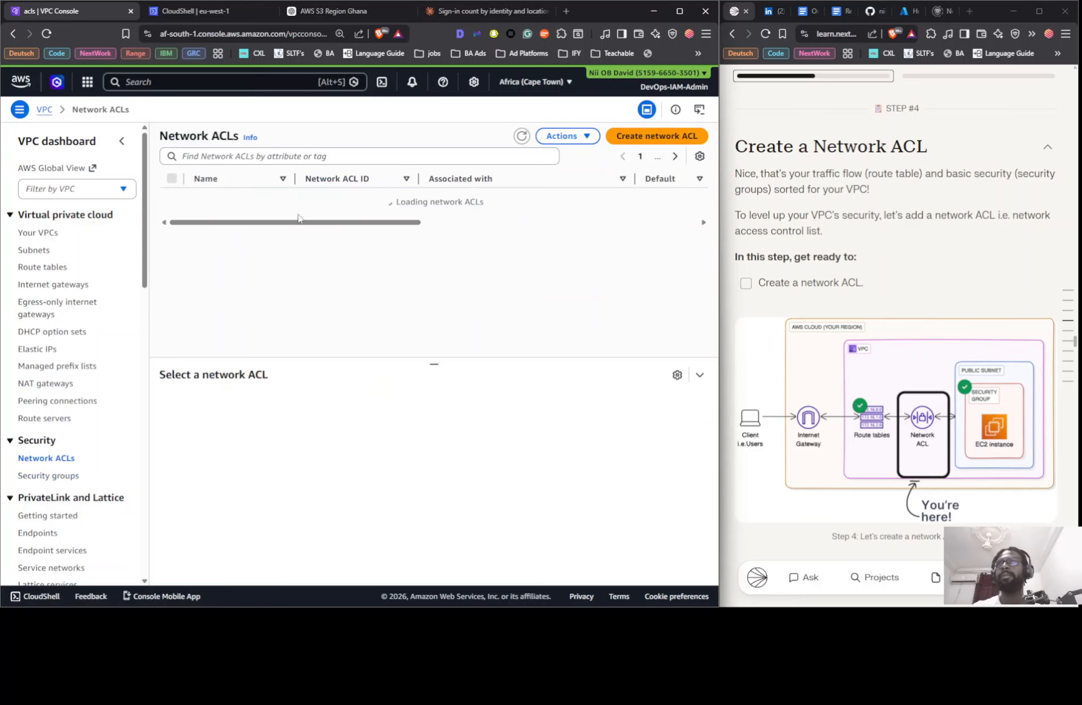
click(664, 140)
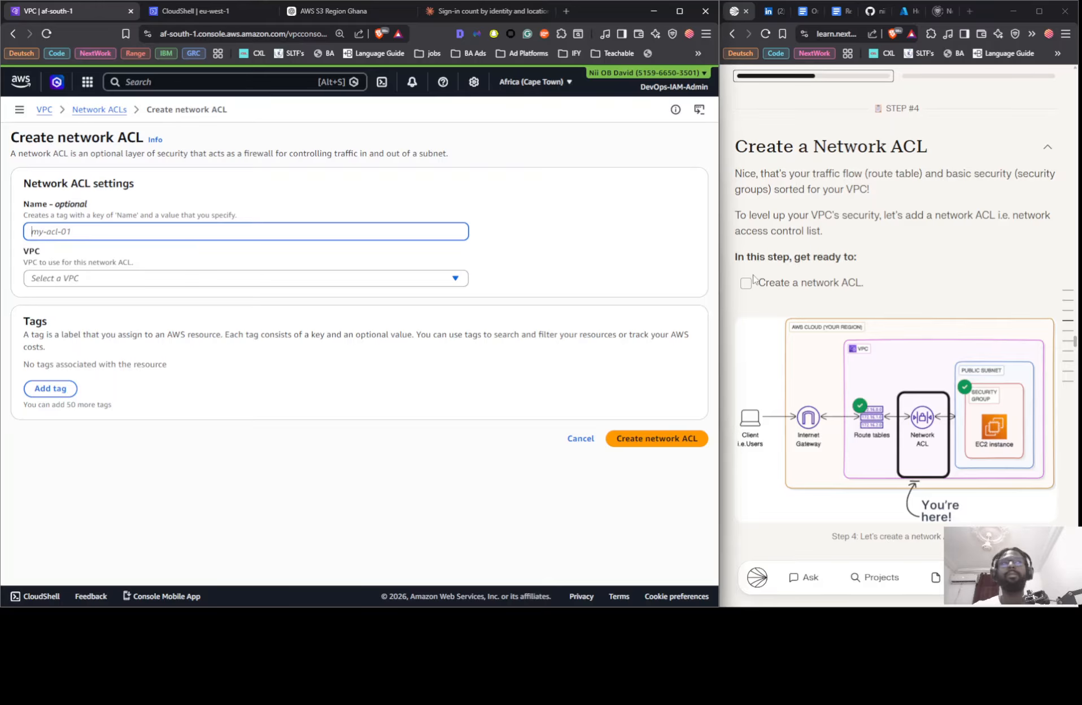
scroll(803, 300, down, 10)
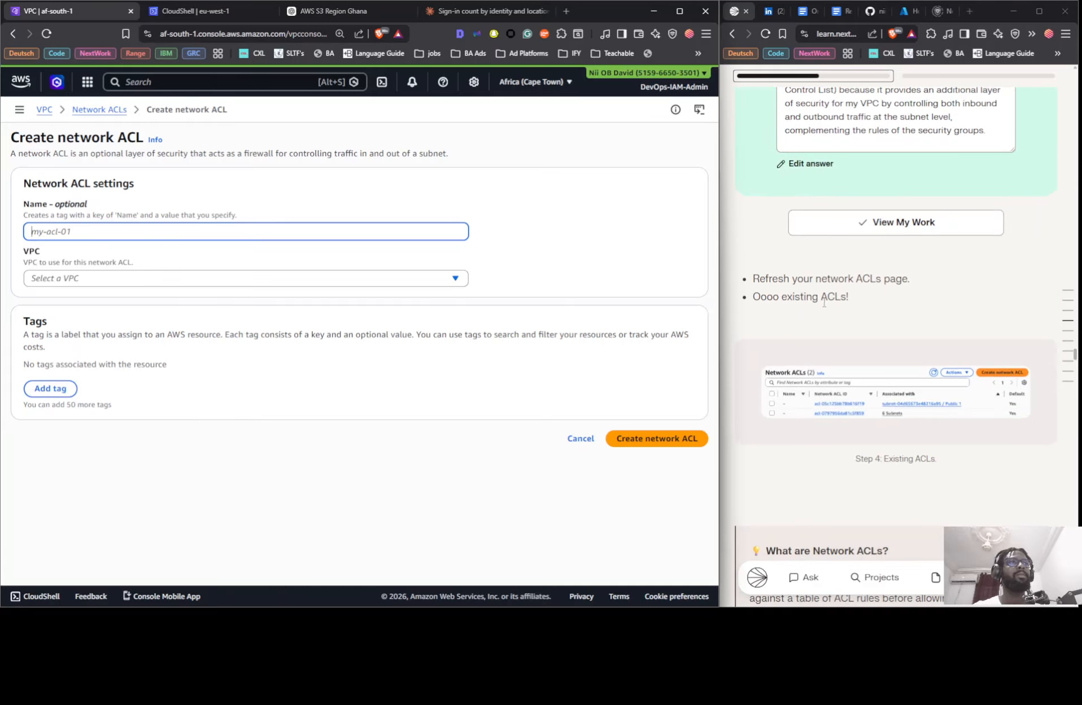
scroll(868, 281, down, 2)
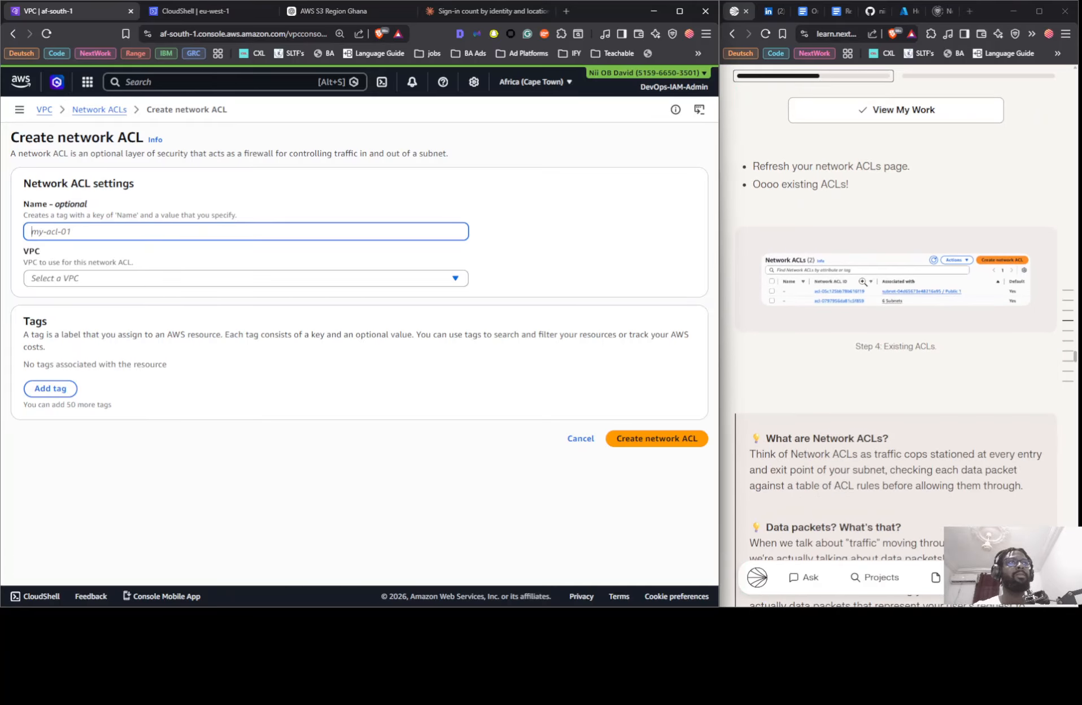
scroll(863, 281, down, 10)
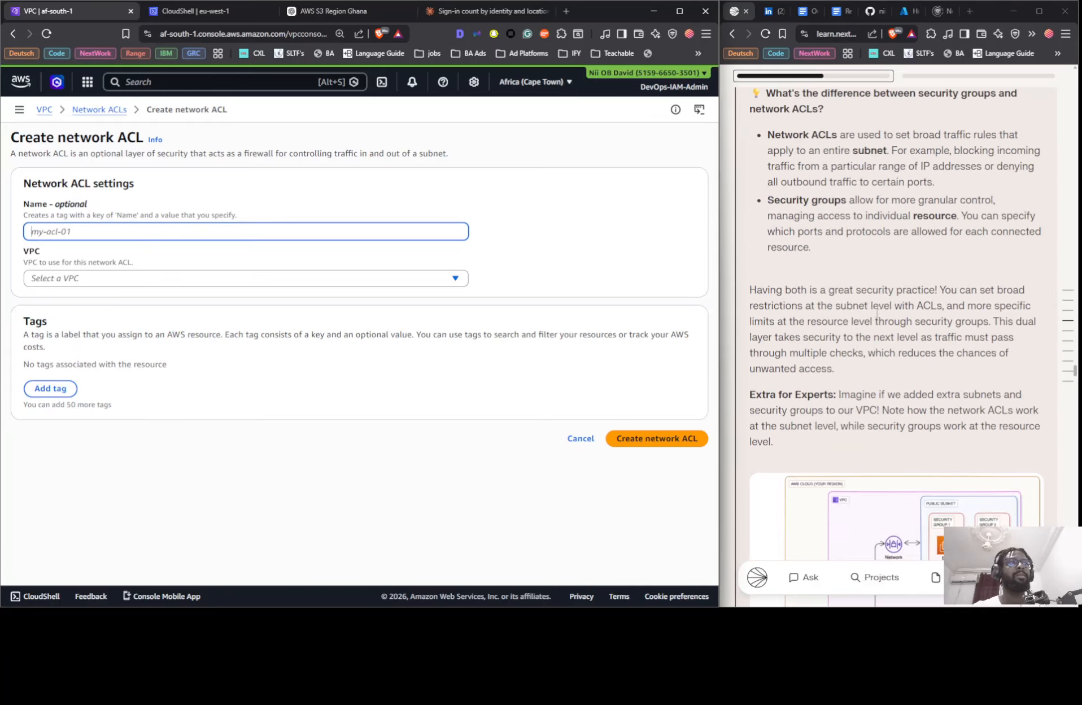
scroll(875, 312, down, 12)
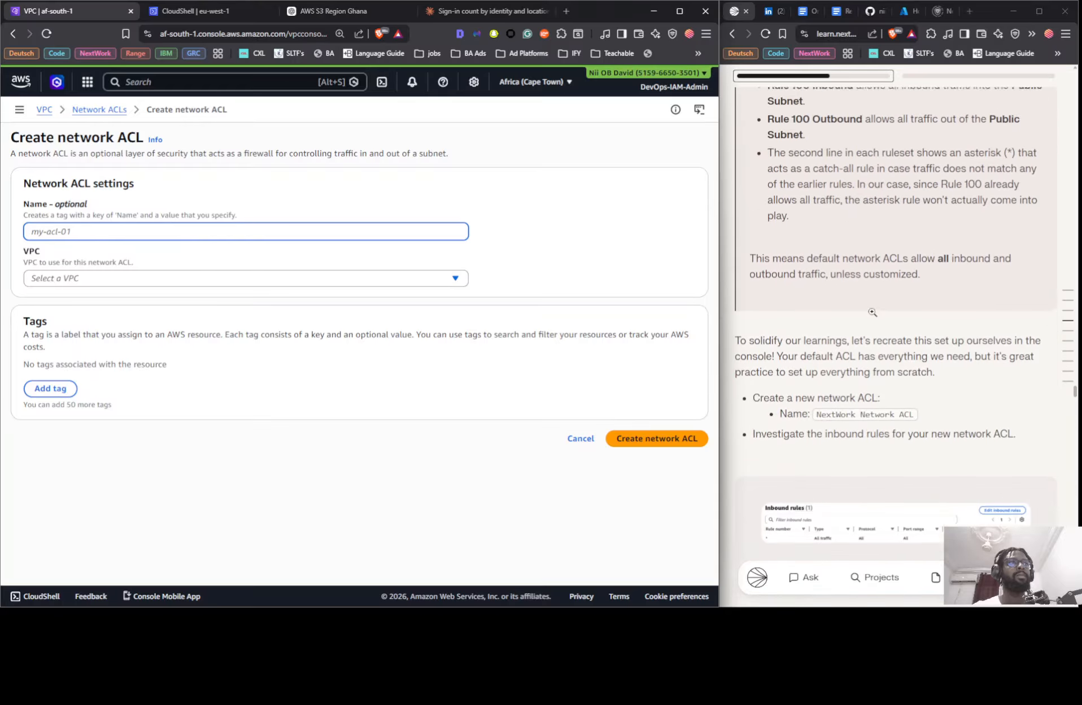
scroll(872, 312, down, 1)
Create the network ACL with the name NextWork Network ACL copied from the guide, in the Nextwork VPC.
click(860, 303)
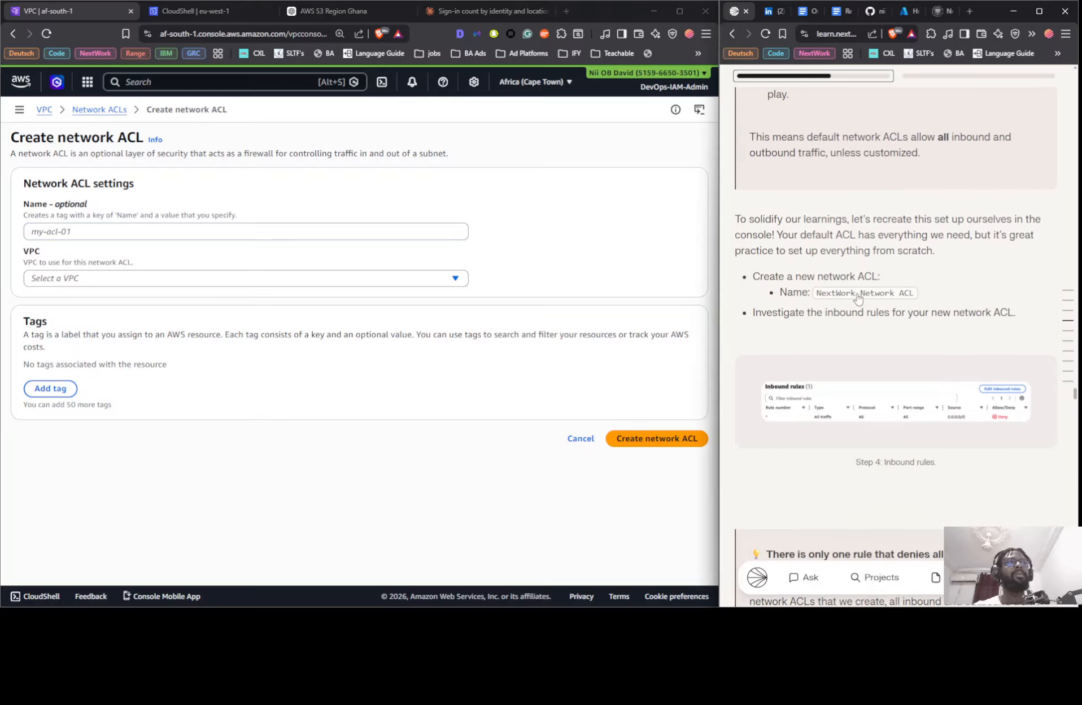
click(857, 298)
click(233, 226)
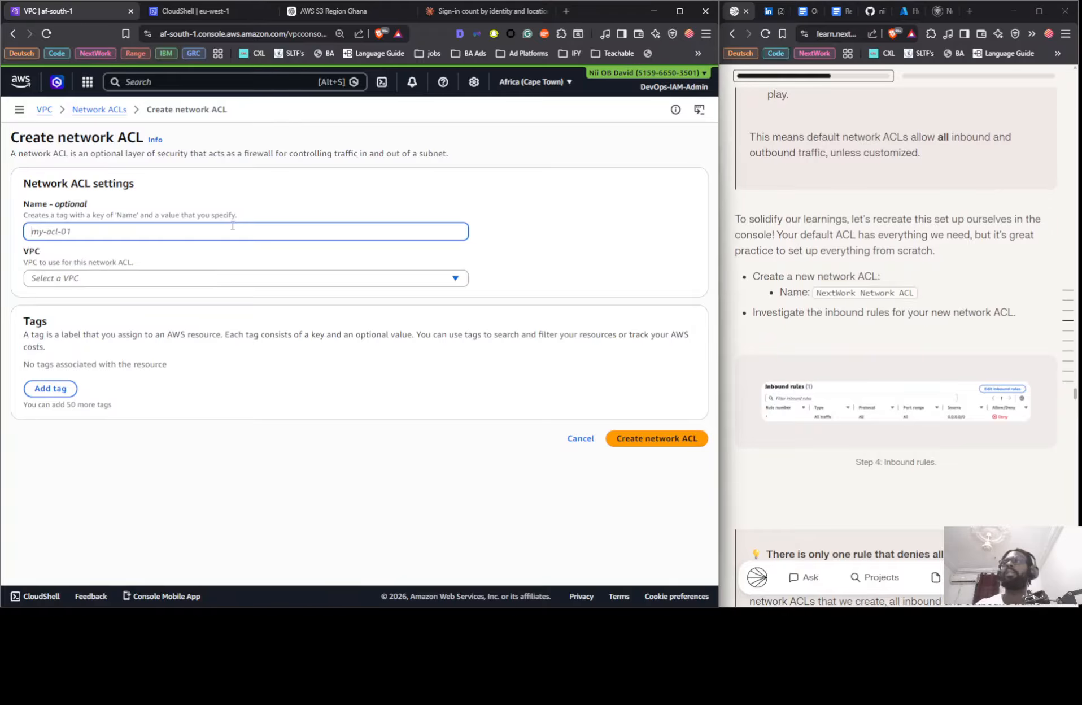
key(ctrl+v)
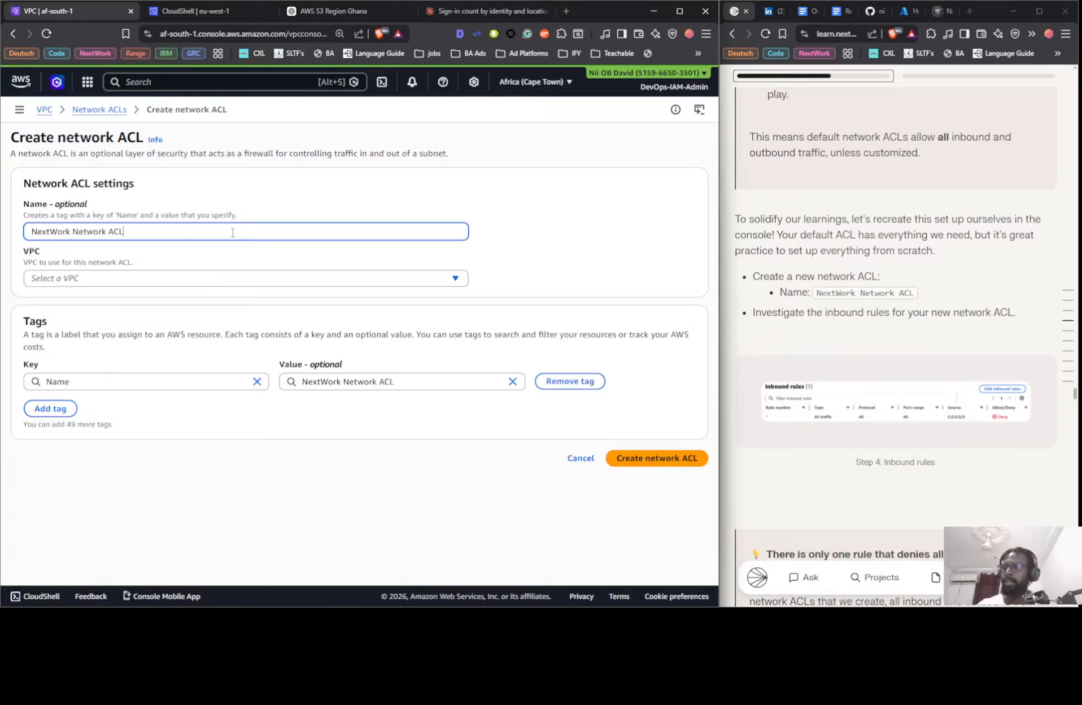
click(237, 276)
click(208, 346)
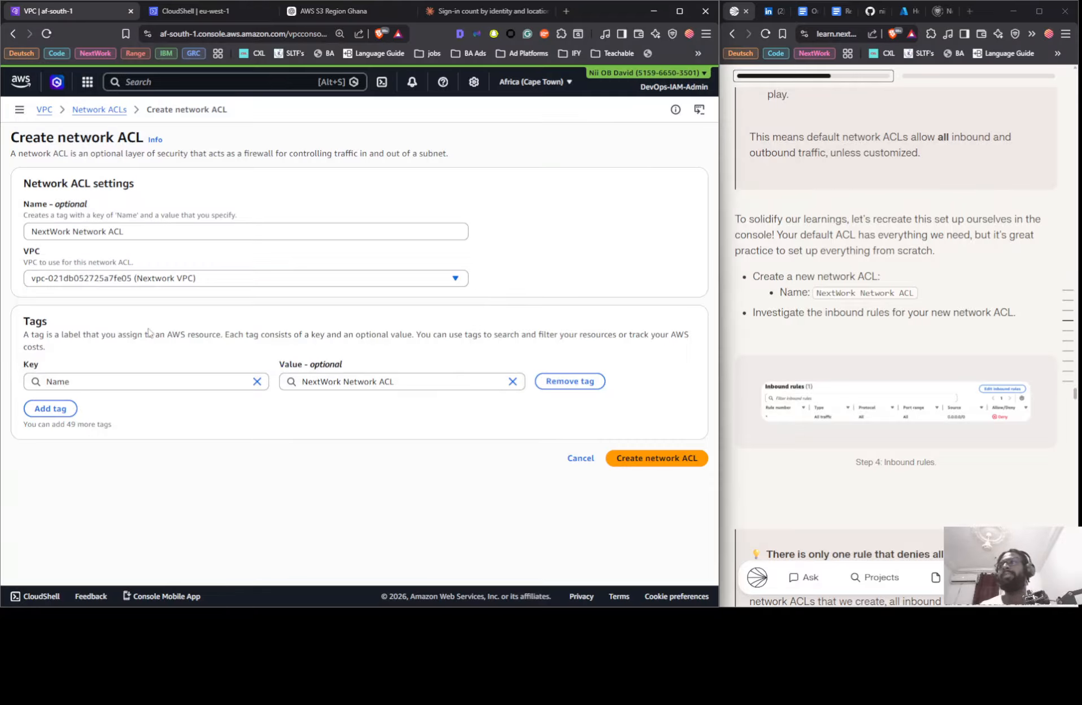
click(657, 458)
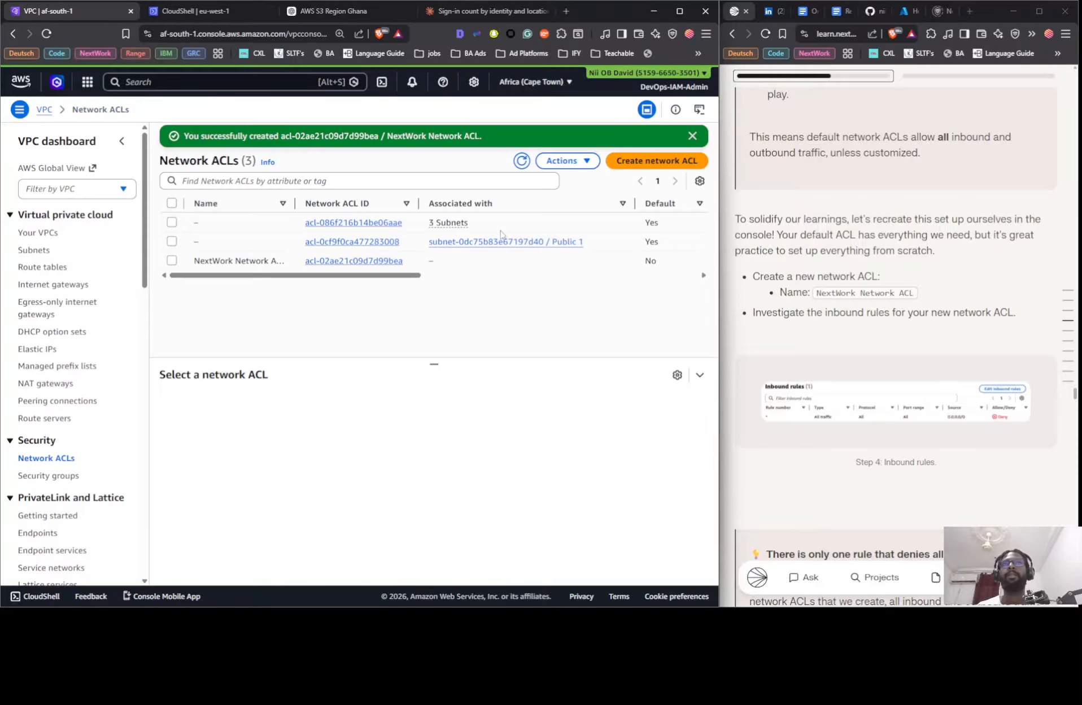
Select NextWork Network ACL and examine its inbound and outbound rules.
click(177, 264)
click(293, 403)
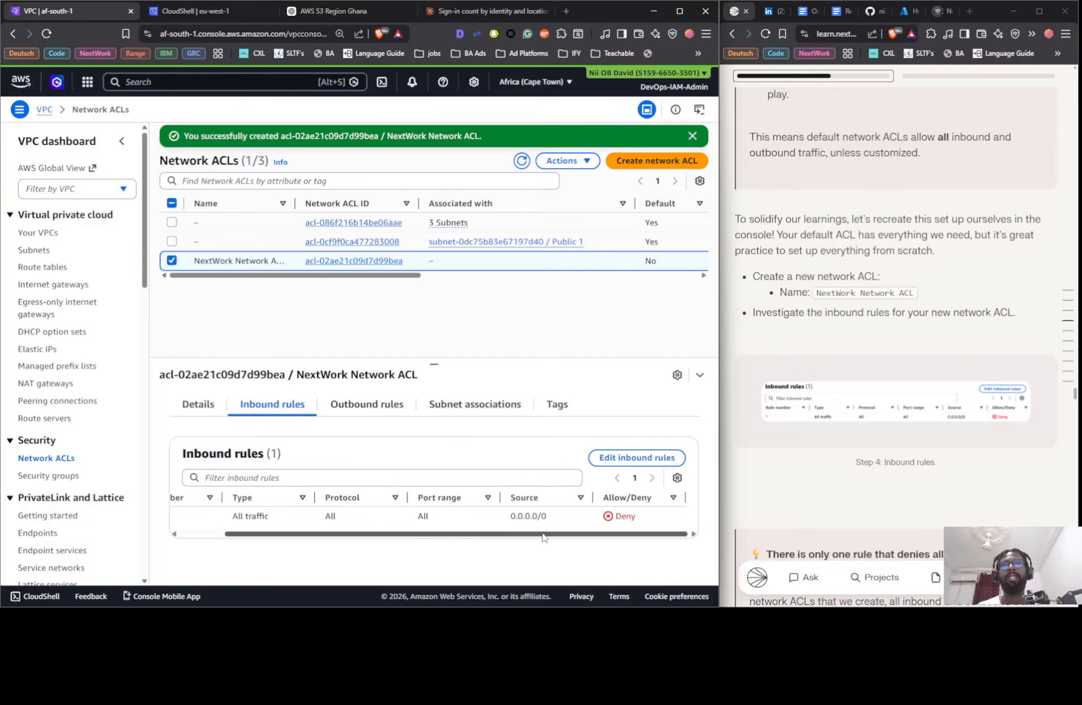
click(367, 405)
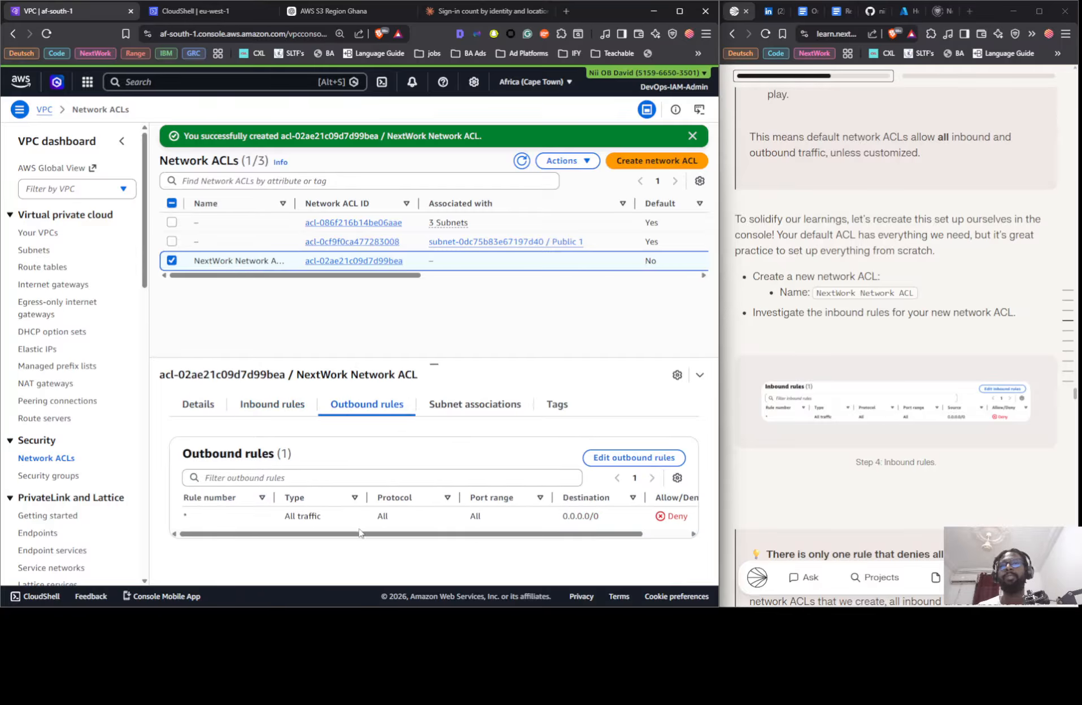
drag(360, 532, 478, 541)
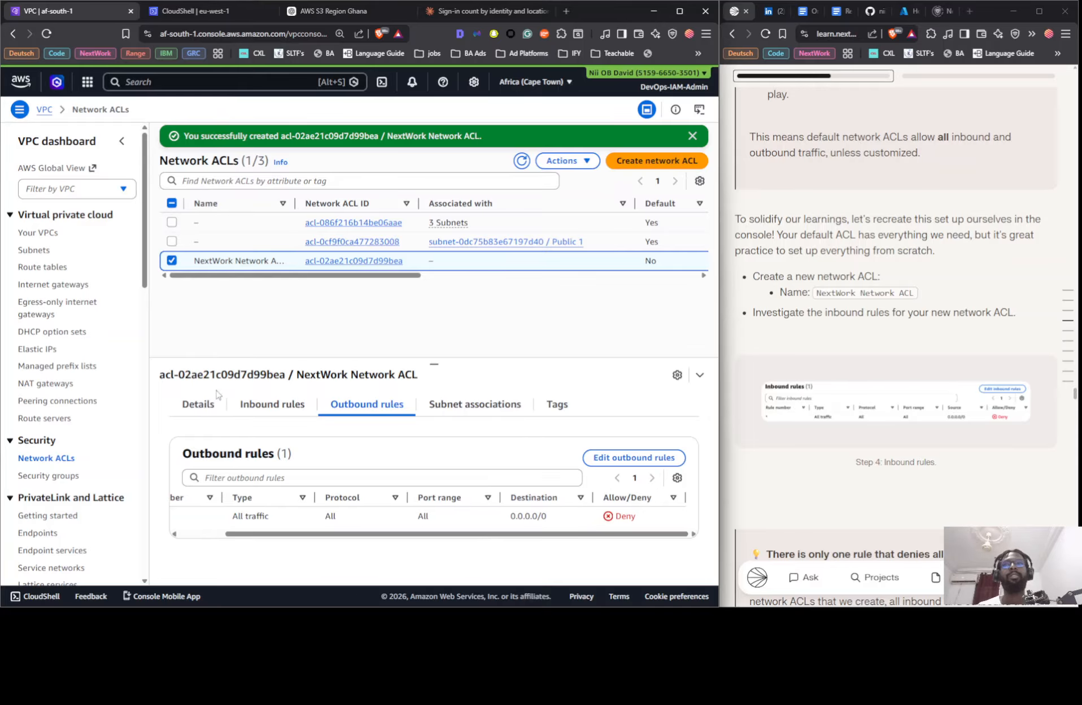
Find the guide's settings for the new inbound rule and open the inbound rules of NextWork Network ACL for editing.
scroll(831, 309, down, 2)
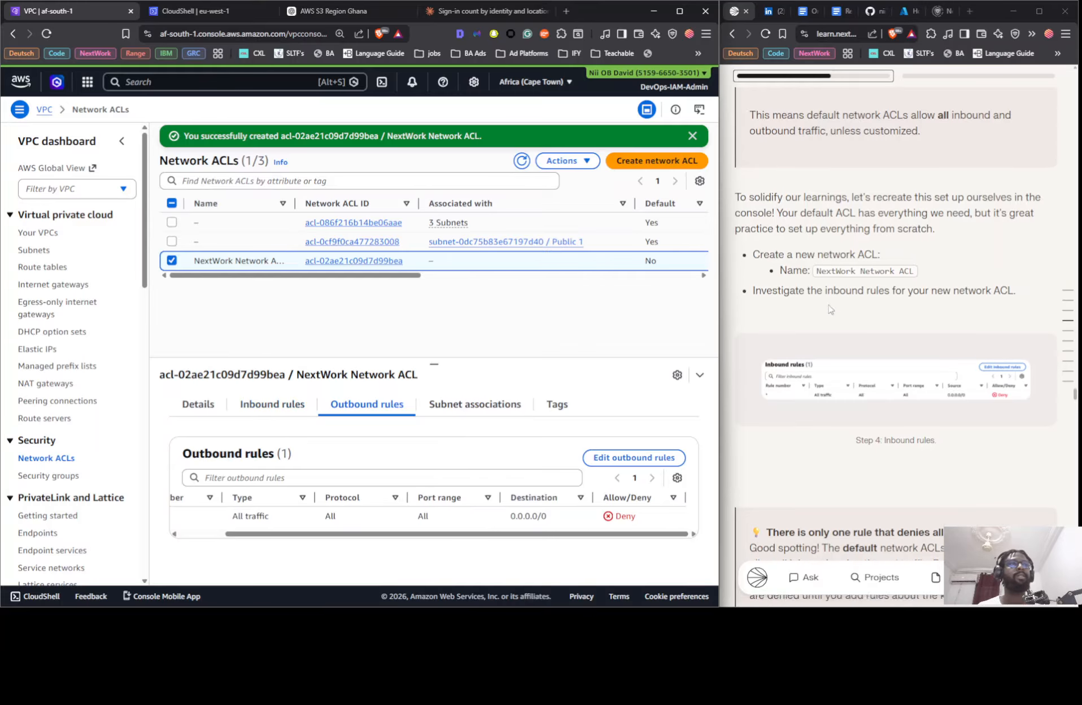
scroll(831, 309, down, 2)
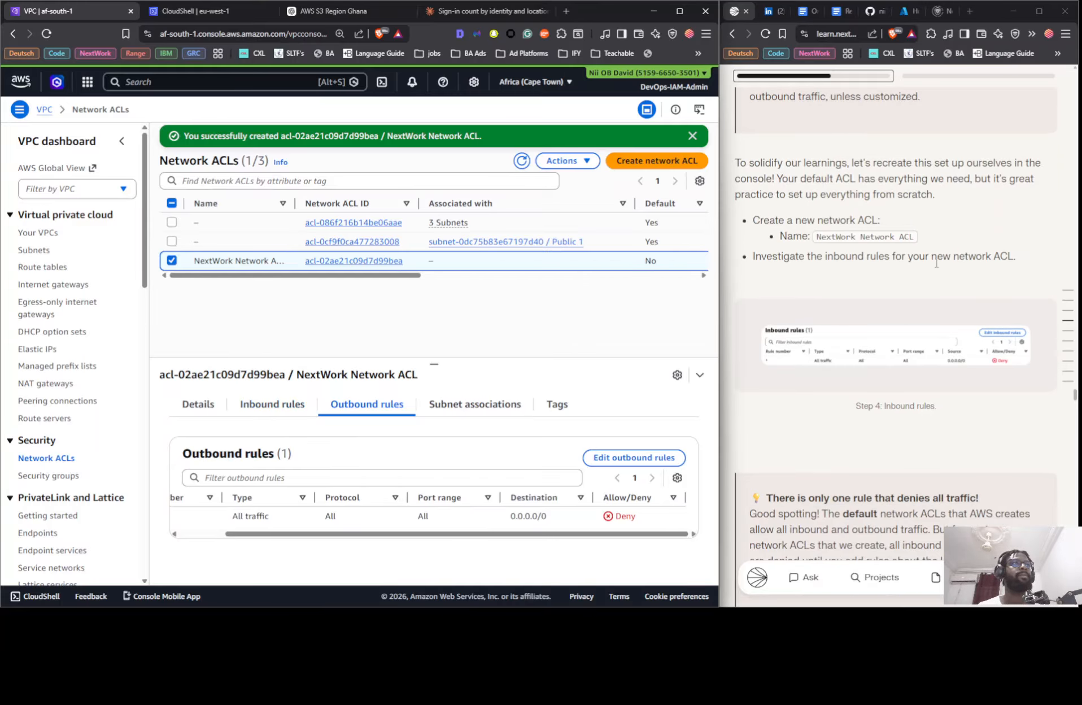
scroll(937, 263, down, 7)
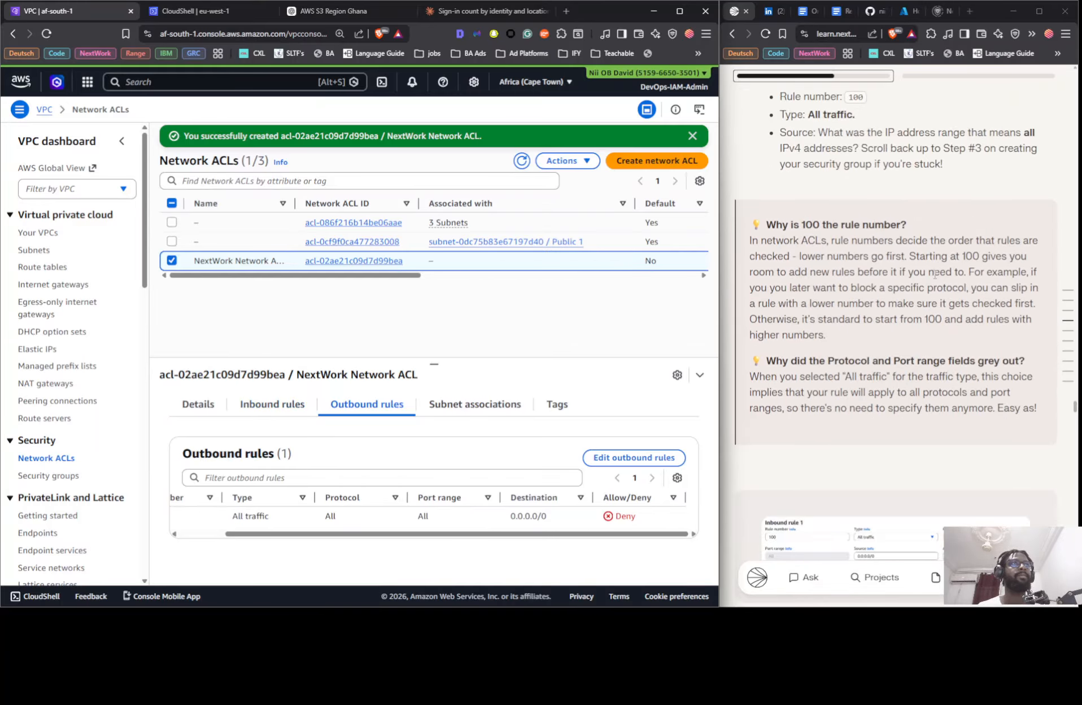
scroll(859, 213, up, 1)
click(281, 411)
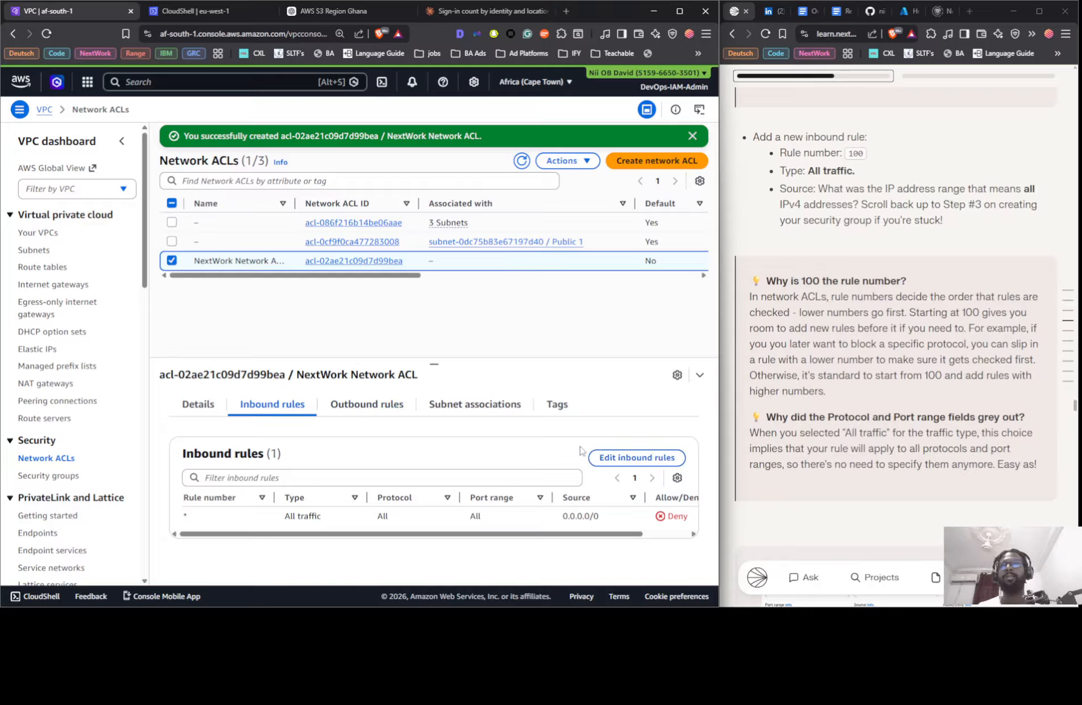
click(623, 458)
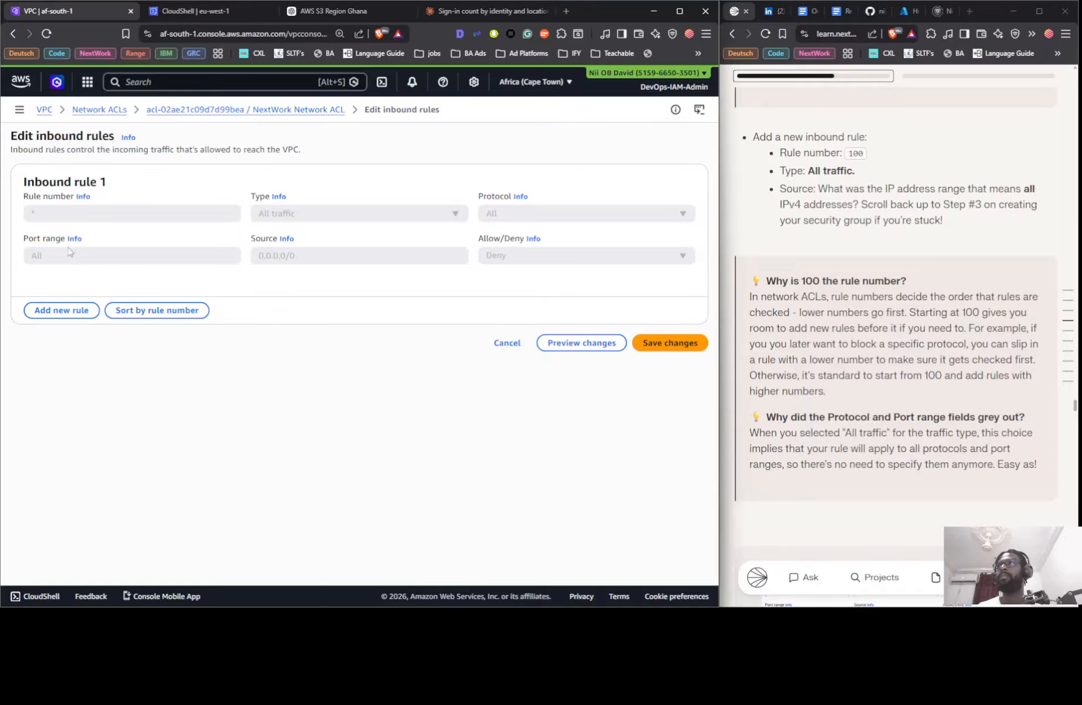
Add inbound rule 100 to NextWork Network ACL, allowing All traffic from 0.0.0.0/0, and save the changes.
click(71, 311)
click(69, 212)
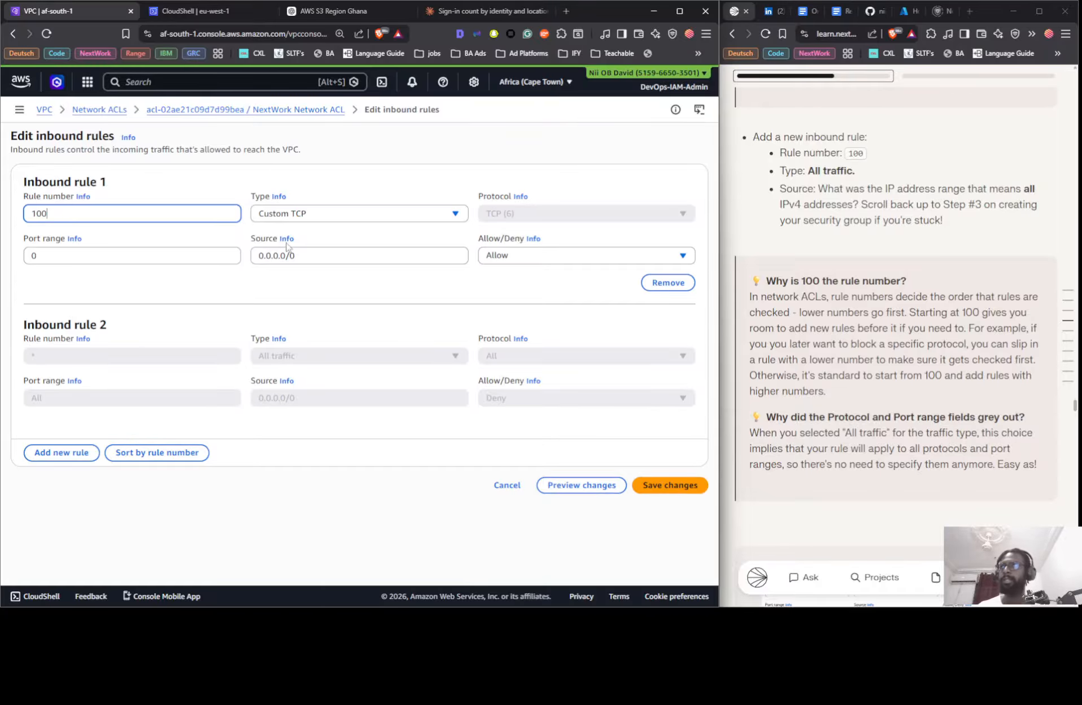
click(316, 212)
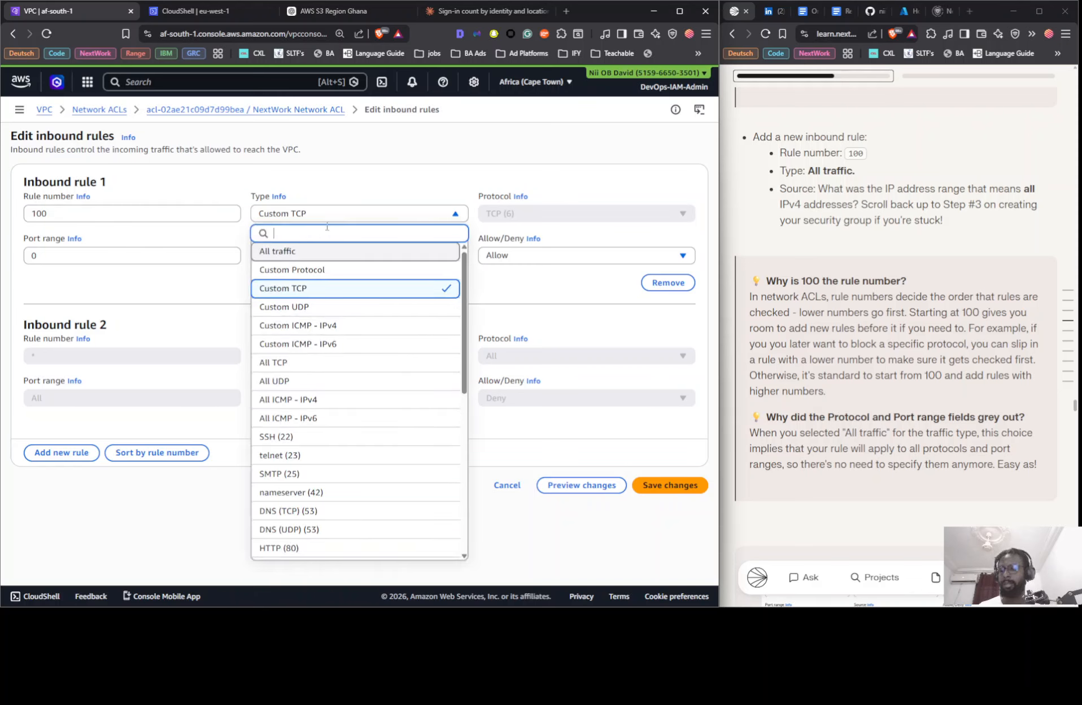
text(ht)
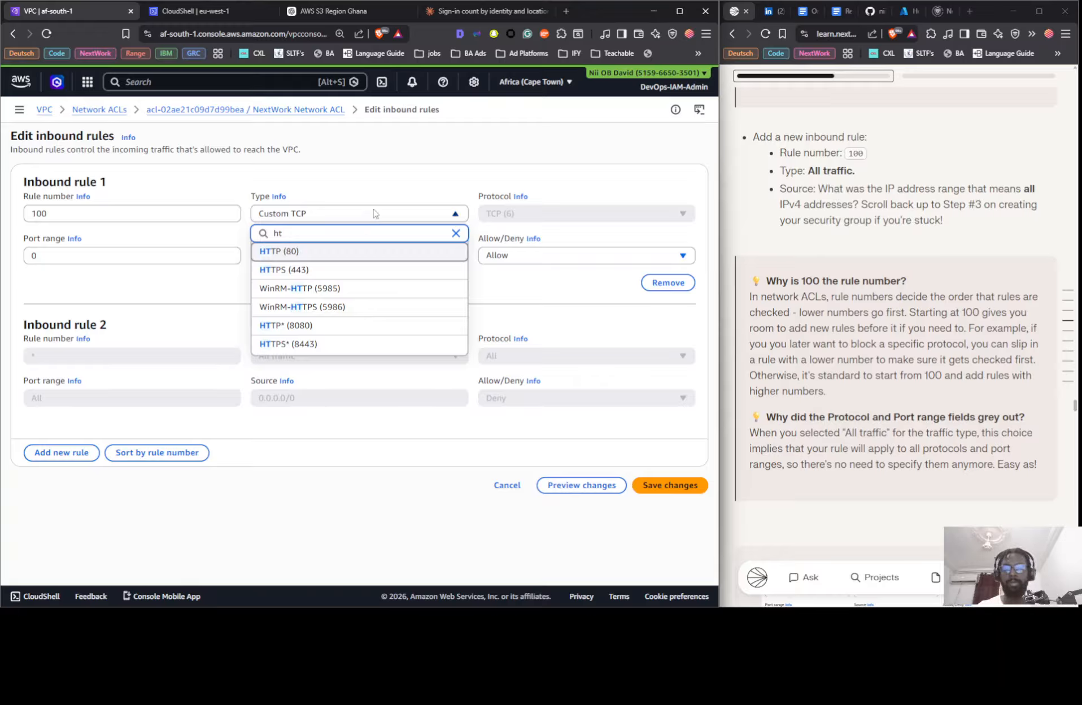
key(BackSpace)
key(BackSpace)
click(356, 248)
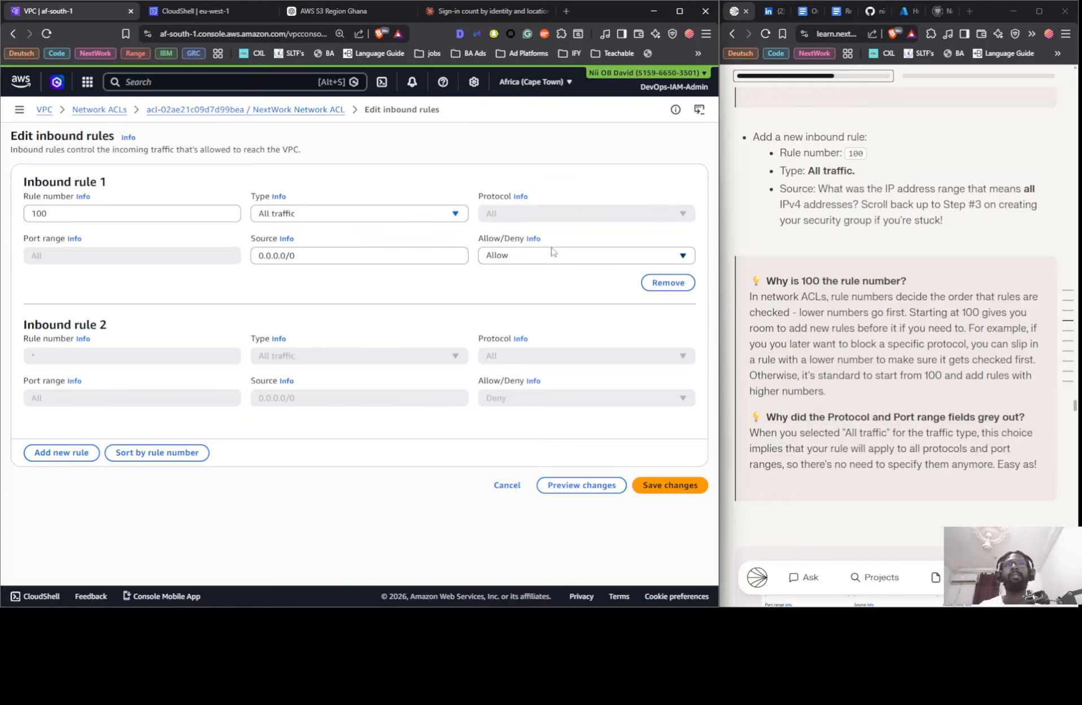
click(657, 486)
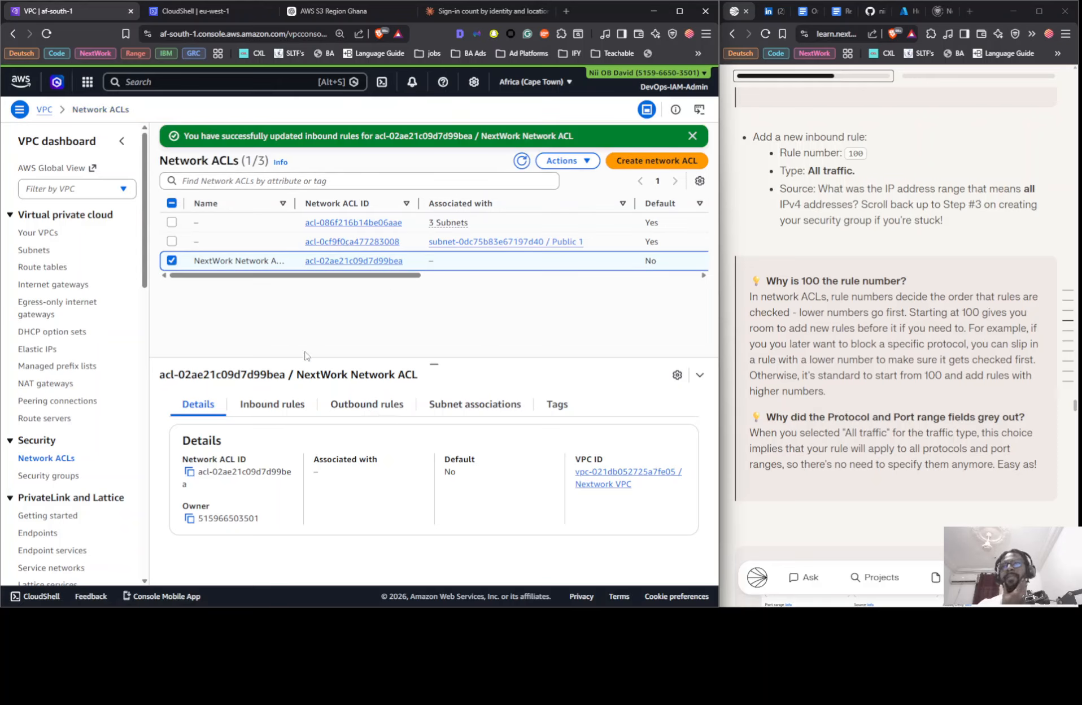
Review the inbound and outbound rules of NextWork Network ACL and read the guide's instructions that follow the inbound rule.
click(287, 409)
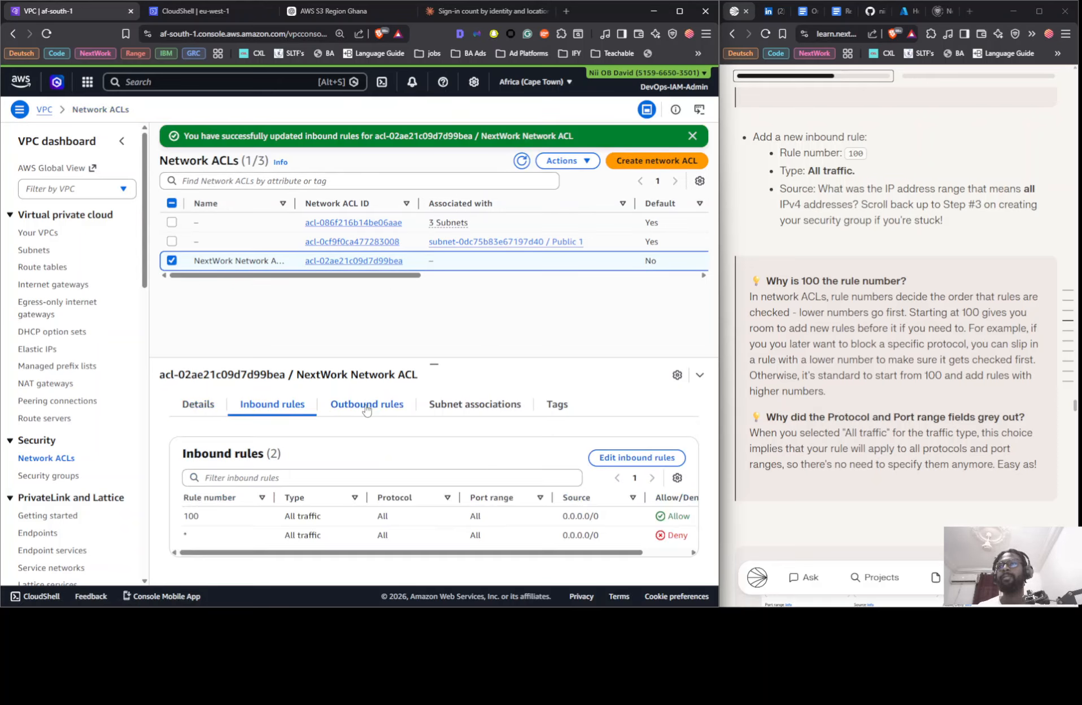
click(371, 409)
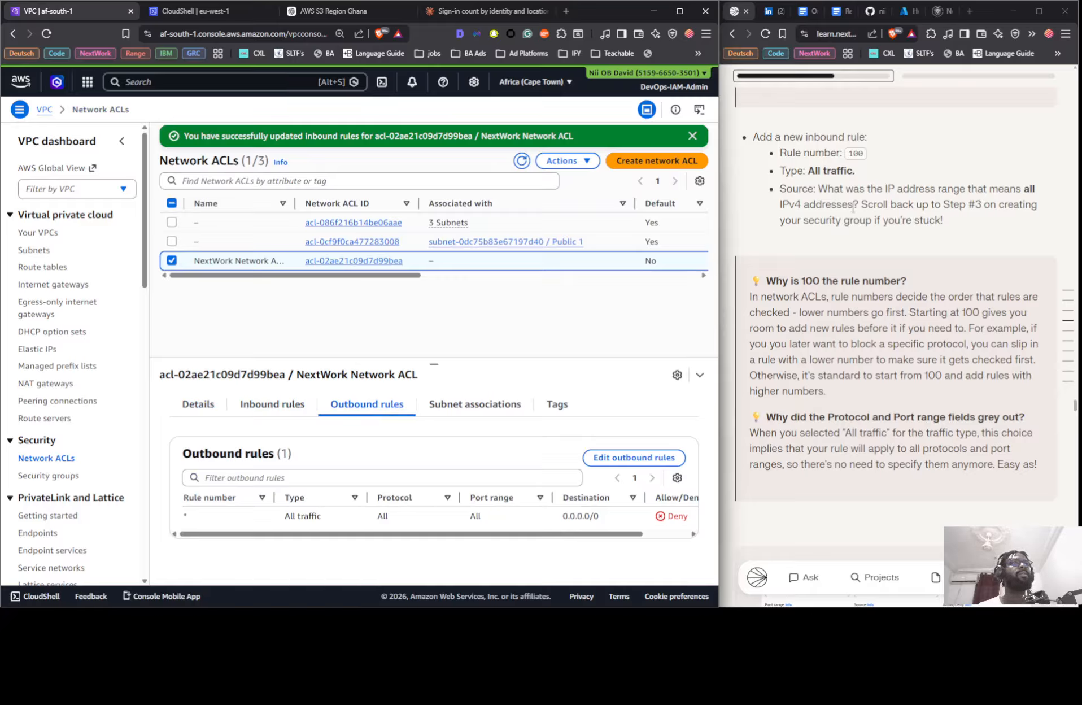
scroll(853, 208, down, 10)
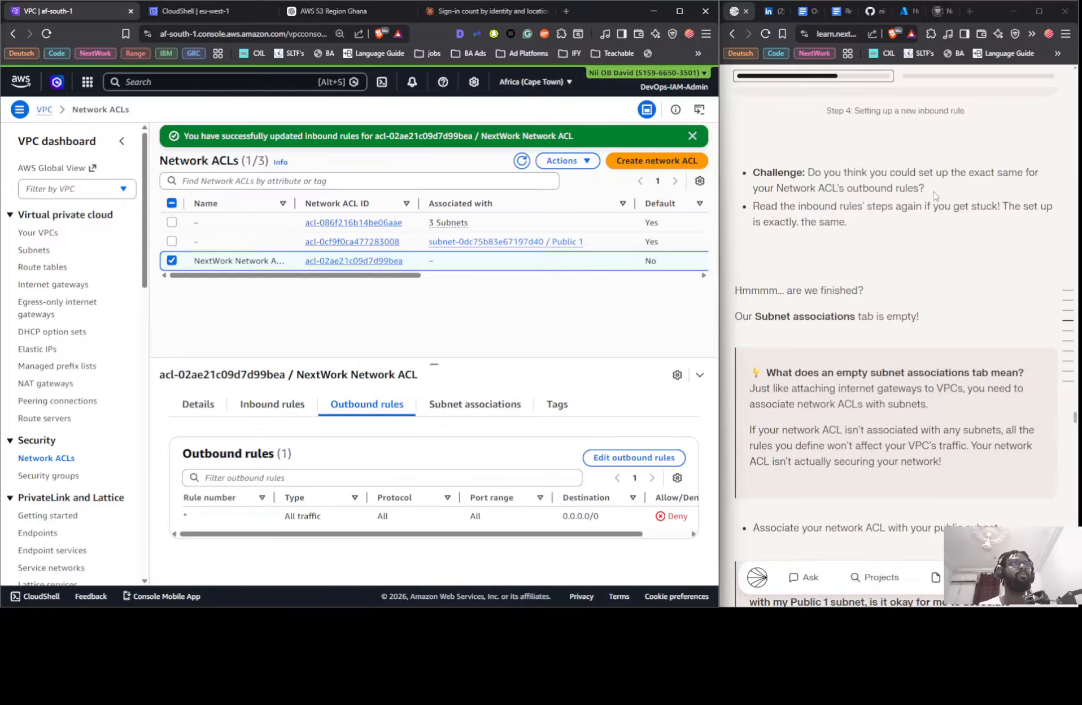
scroll(858, 208, up, 1)
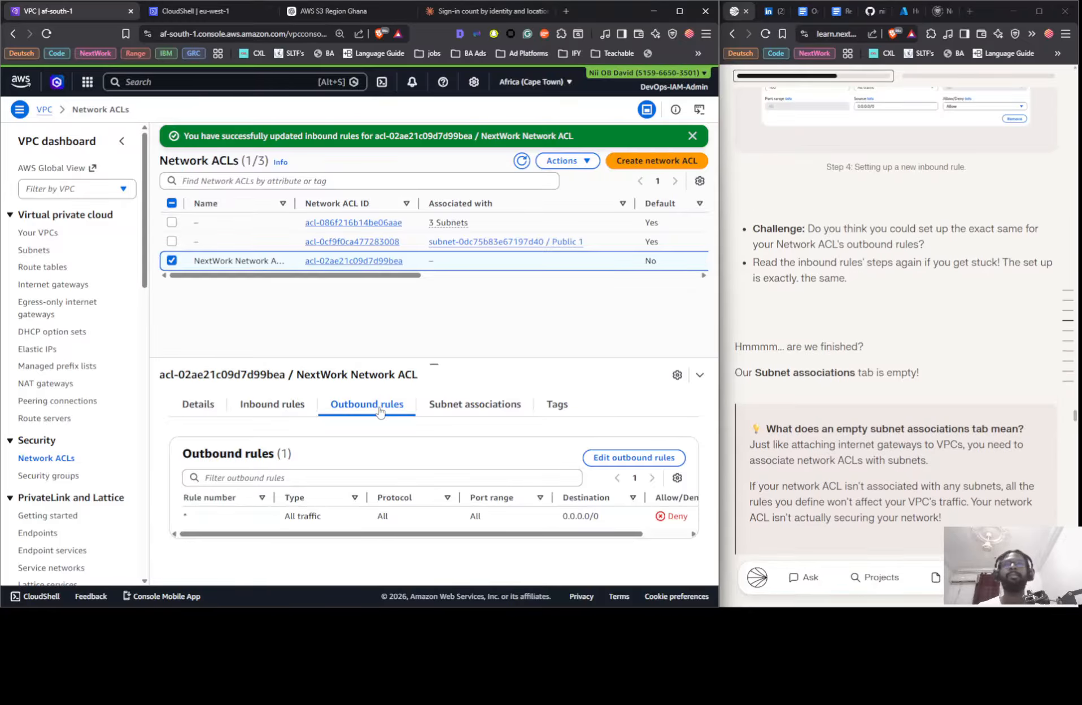
Associate the Public 1 subnet with NextWork Network ACL and save the changes.
click(469, 403)
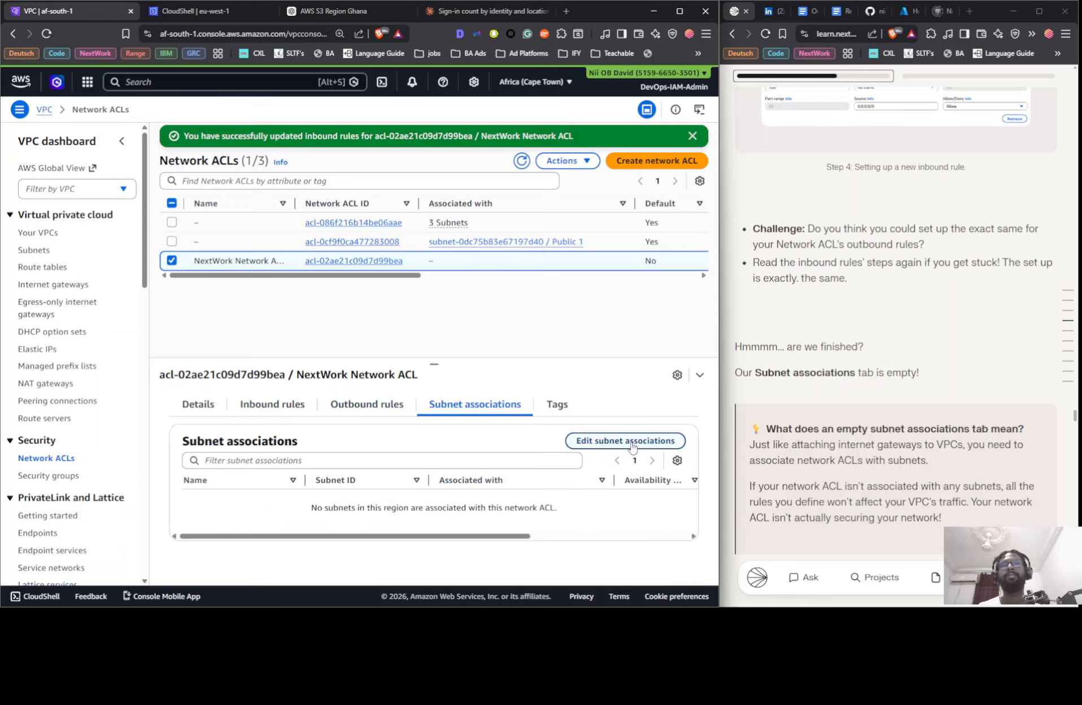
click(623, 443)
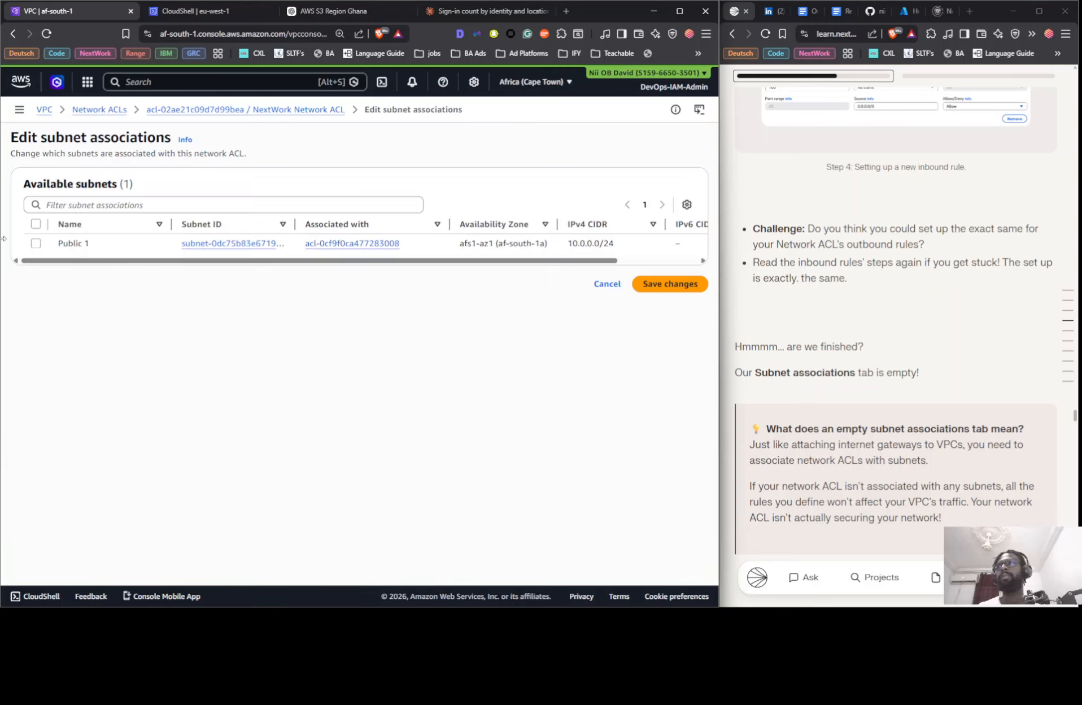
click(35, 243)
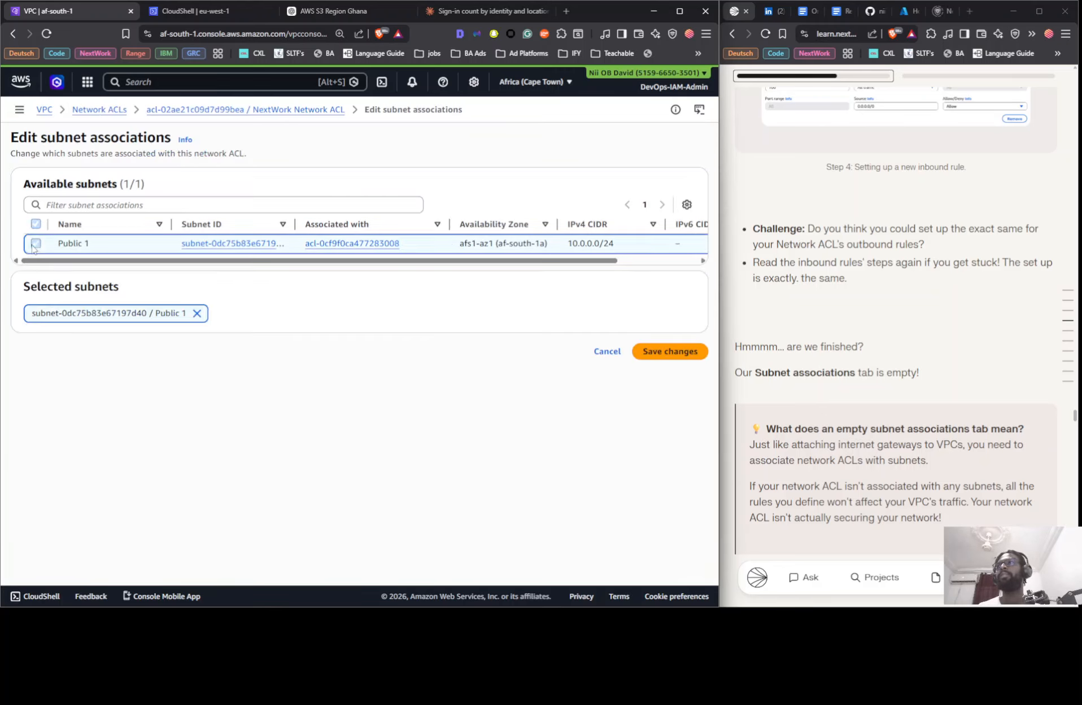
click(664, 352)
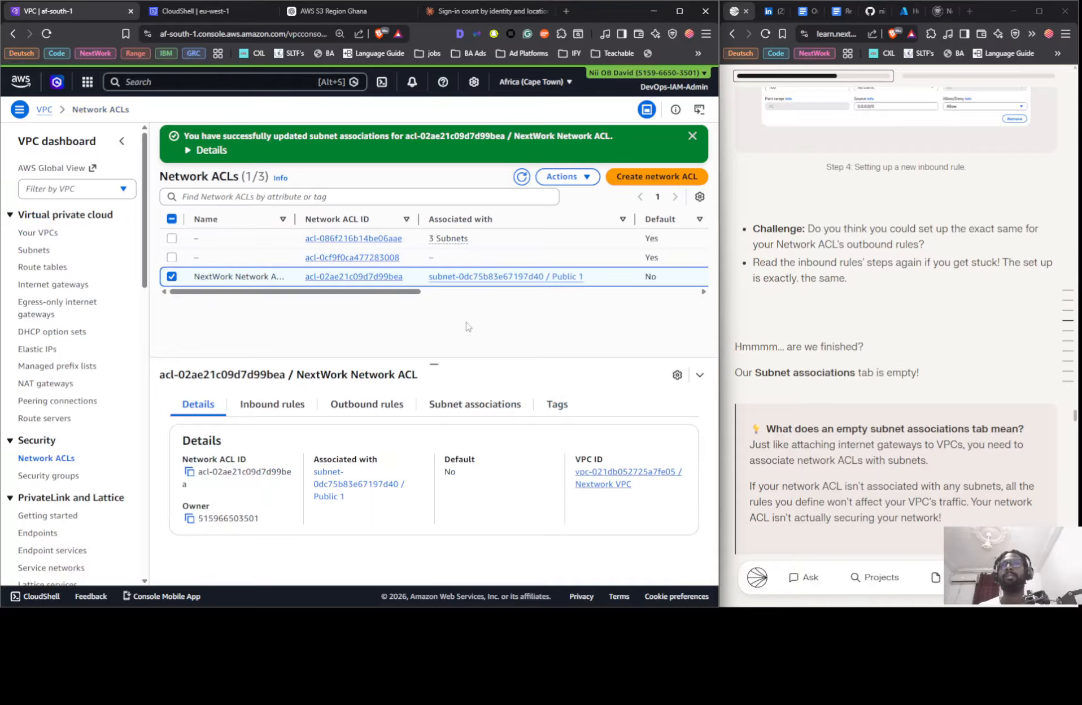
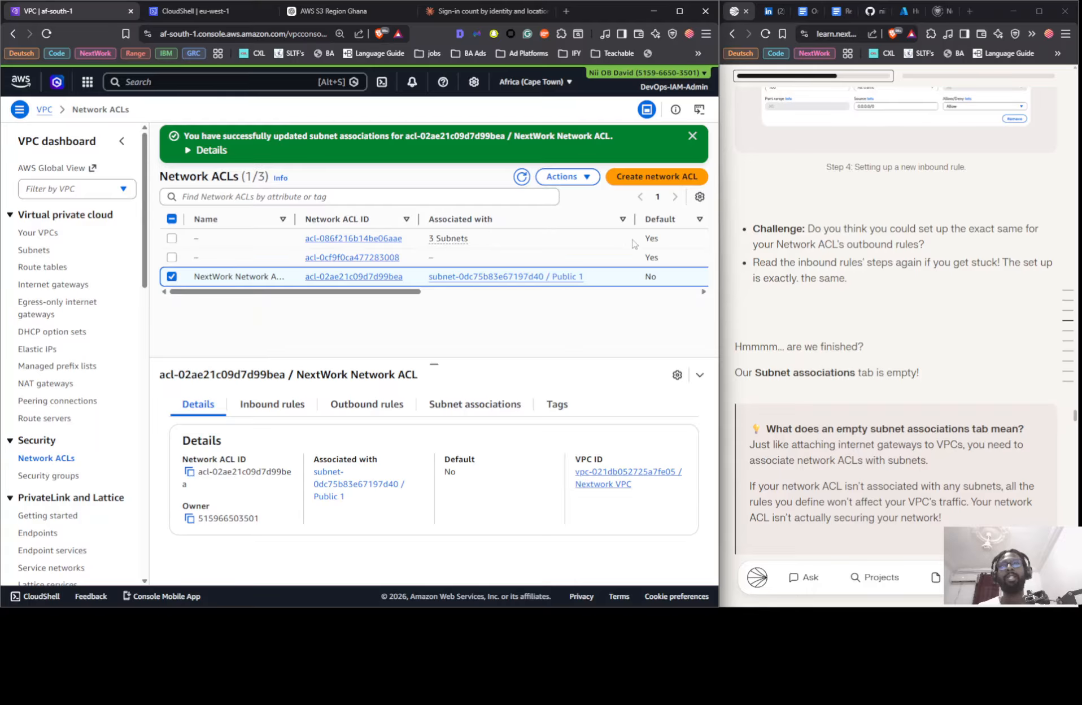
Check the inbound and outbound rules of NextWork Network ACL again and refresh the list of network ACLs.
click(282, 402)
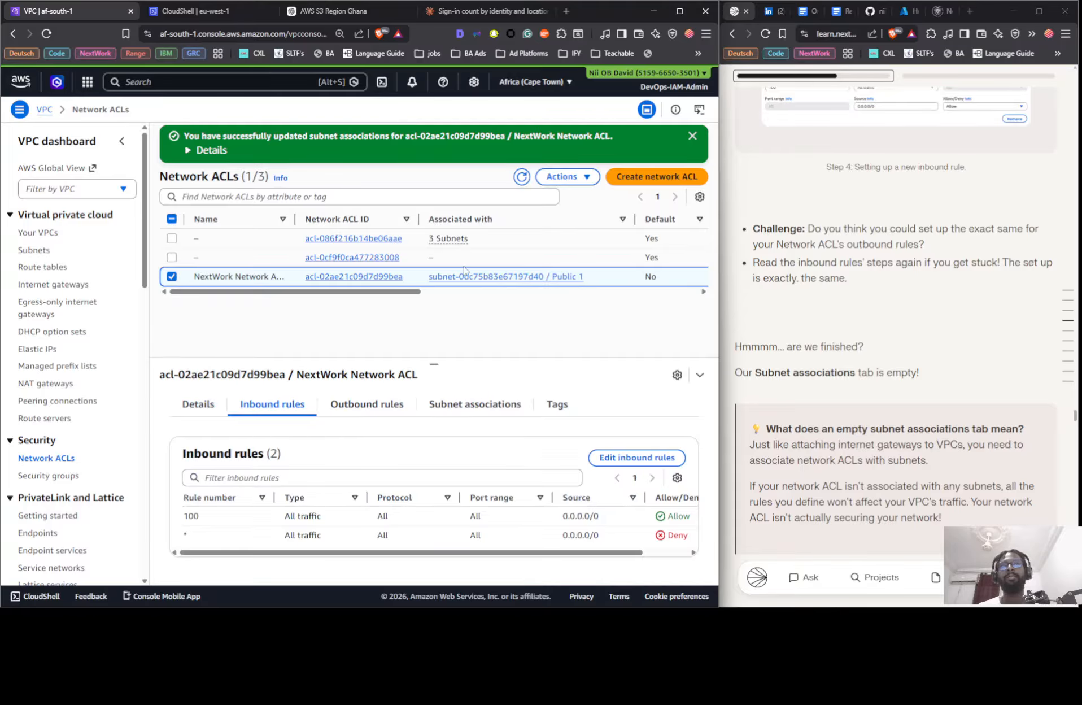
click(386, 405)
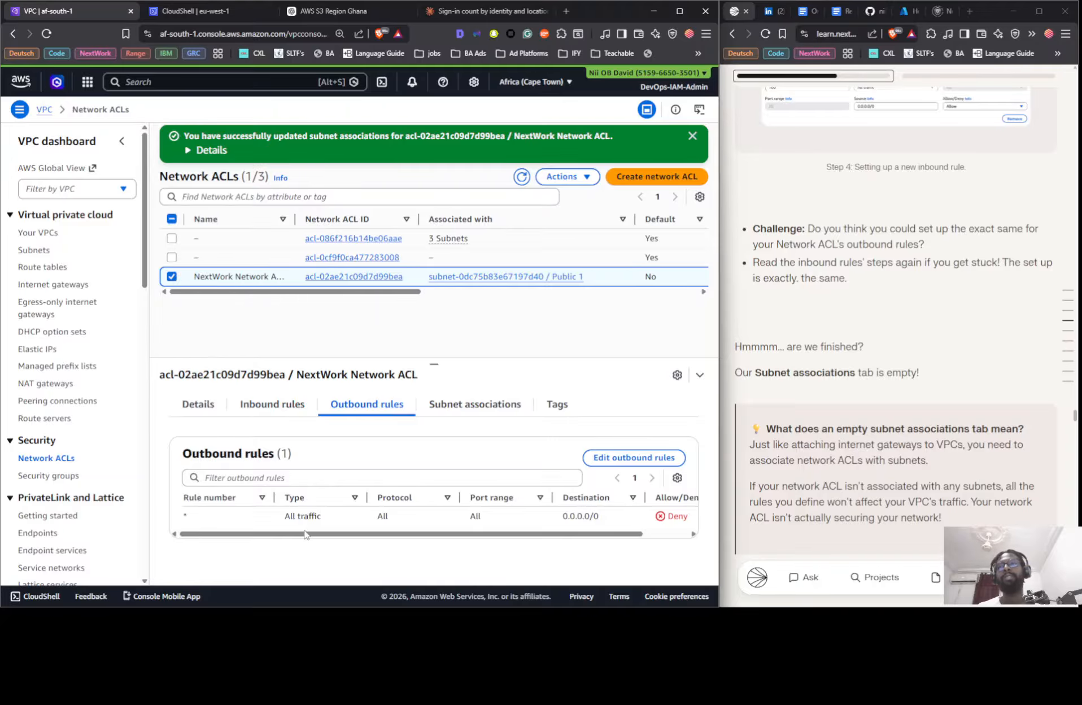
drag(305, 535, 452, 541)
click(521, 177)
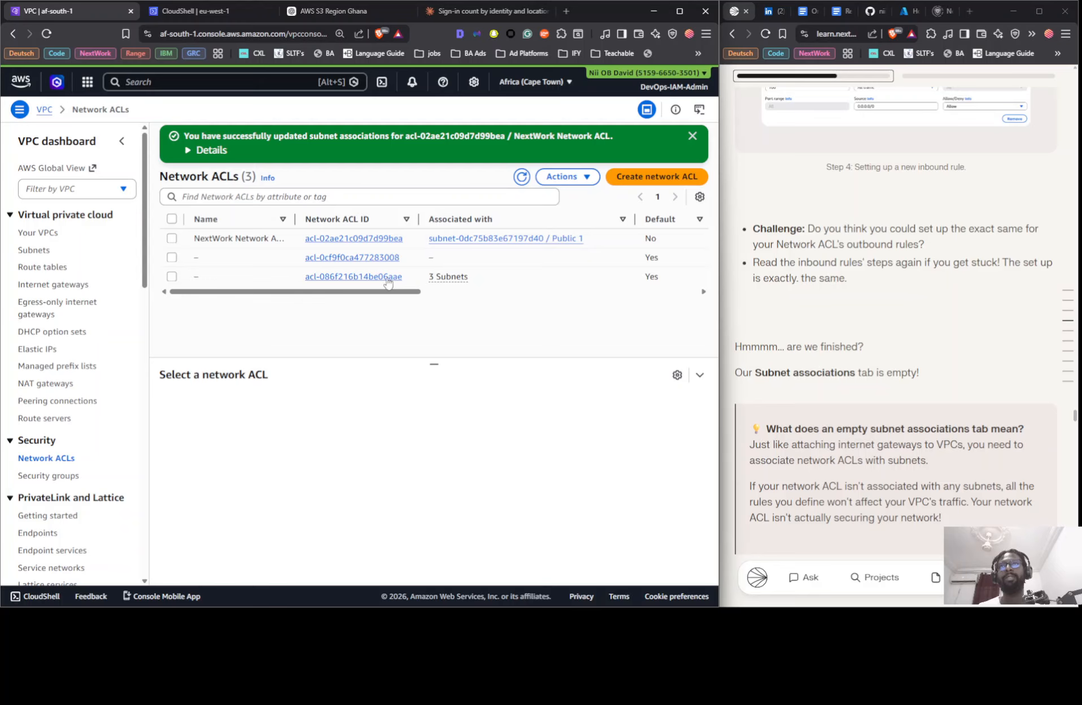
Reread the guide's instructions on the network ACL's inbound rule, outbound rules and subnet association.
scroll(868, 365, up, 10)
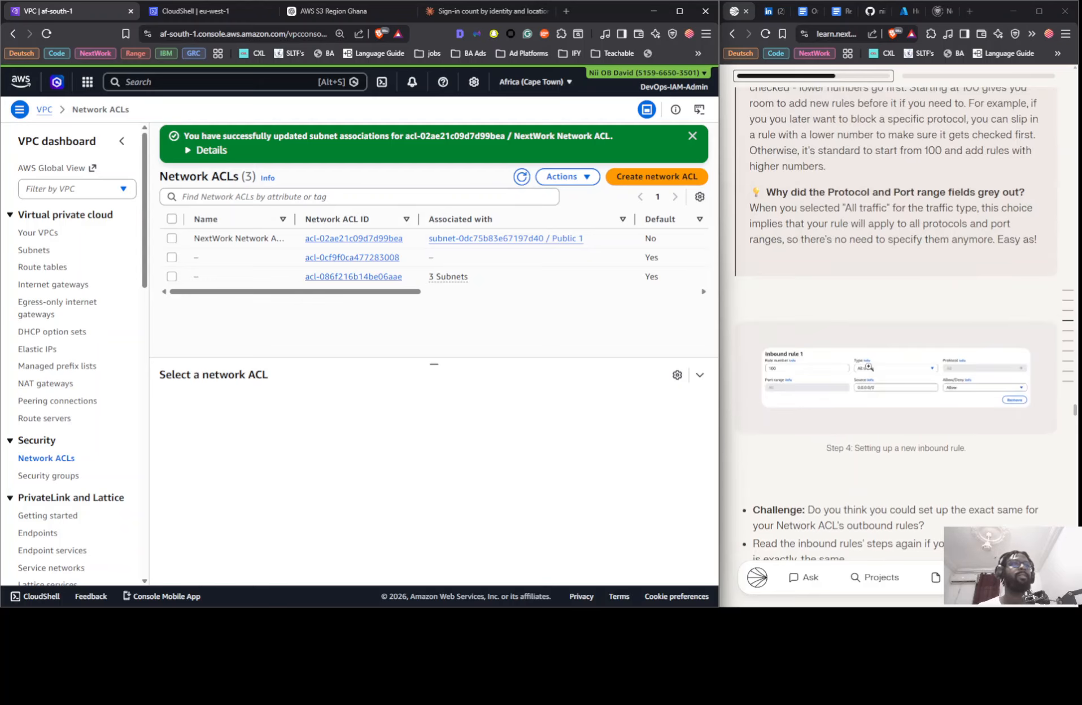
scroll(868, 365, up, 3)
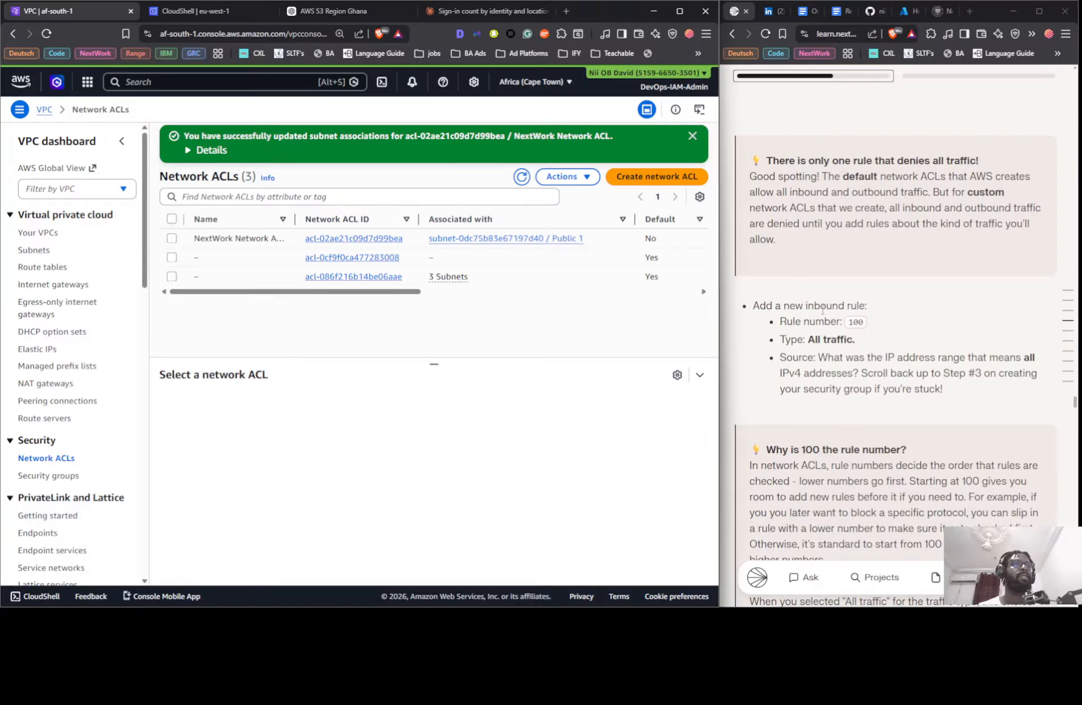
scroll(851, 335, down, 5)
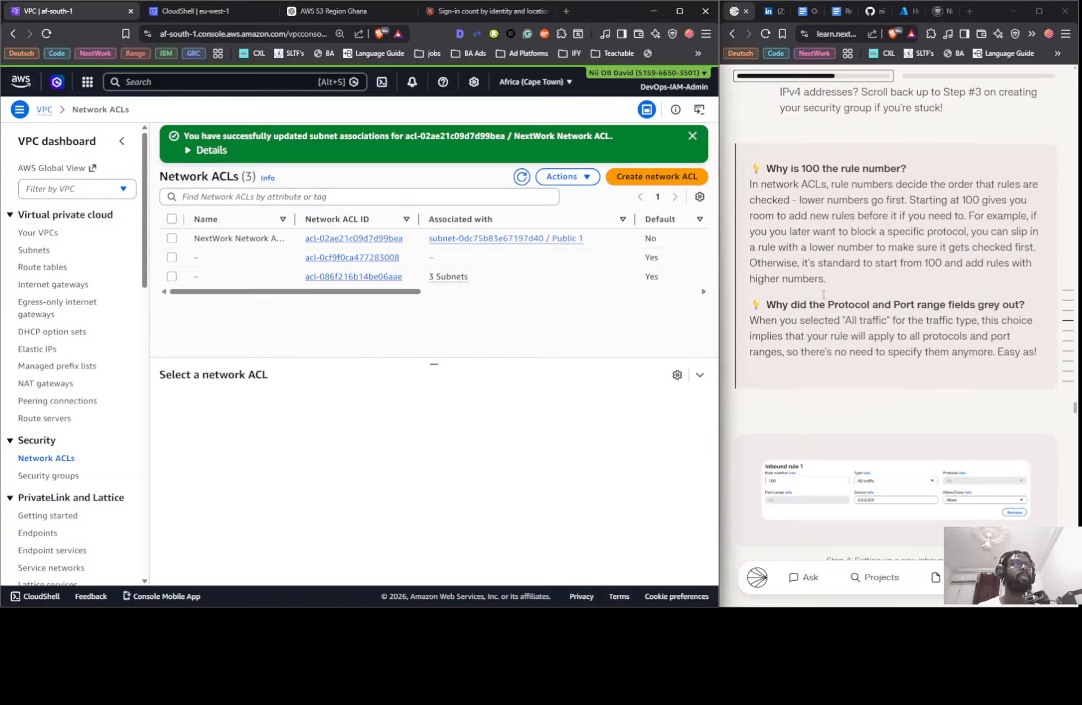
scroll(829, 305, down, 8)
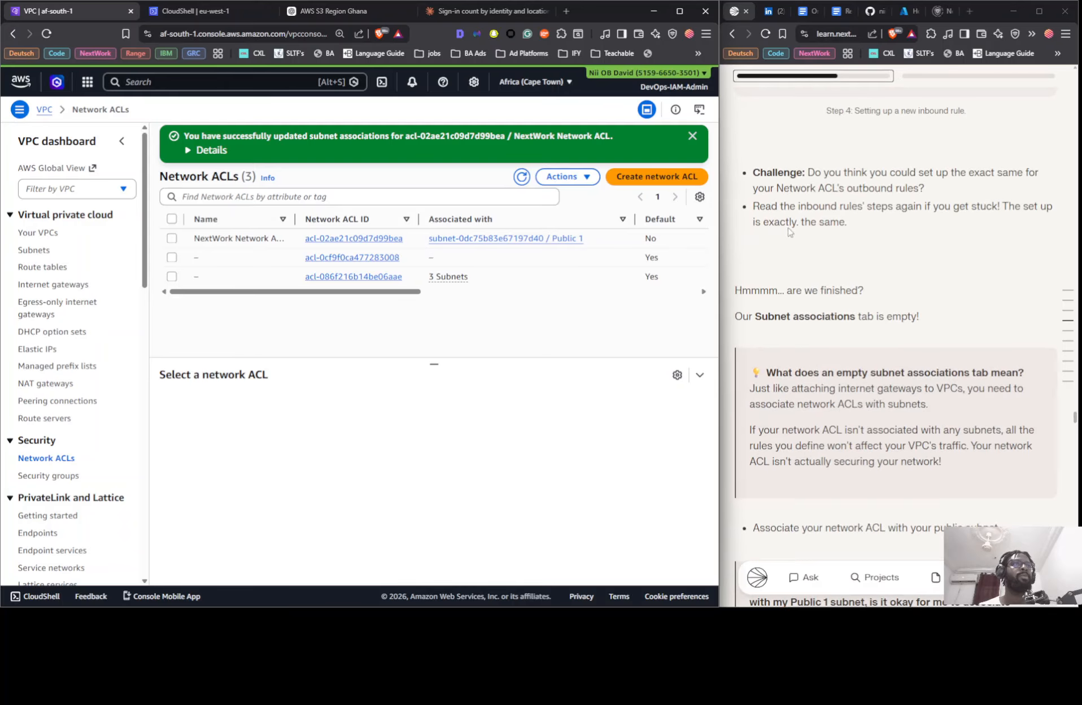
scroll(830, 277, down, 11)
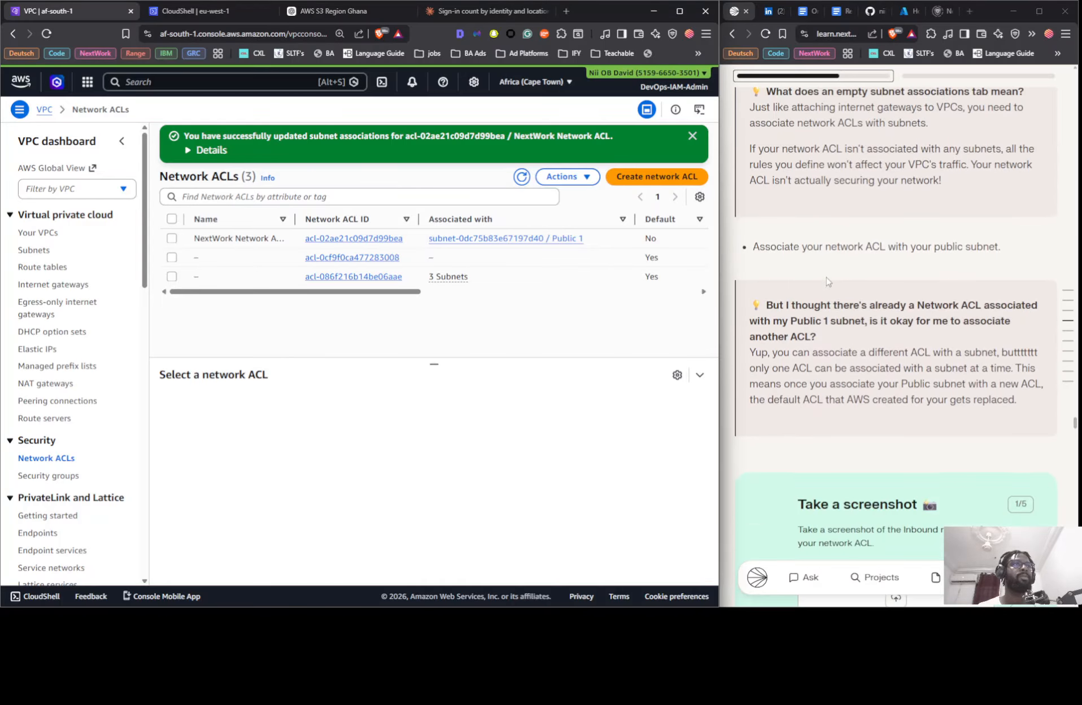
Add outbound rule 100 to NextWork Network ACL, allowing All traffic to destination 0.0.0.0/0, and save the changes.
scroll(826, 283, down, 5)
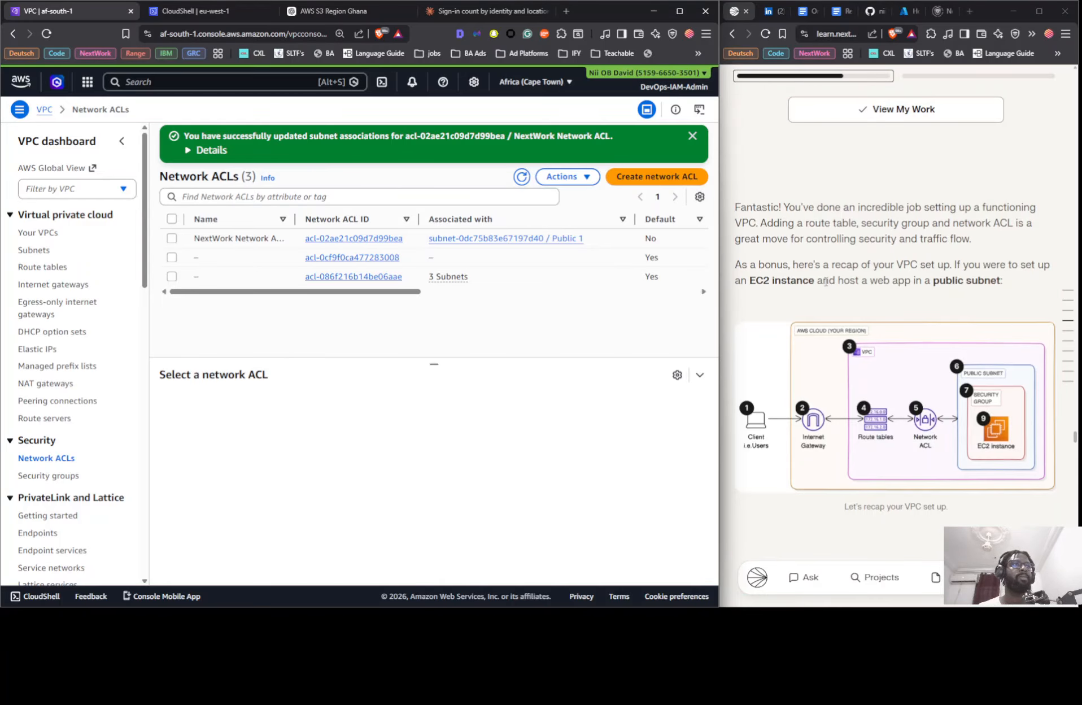
scroll(876, 285, down, 14)
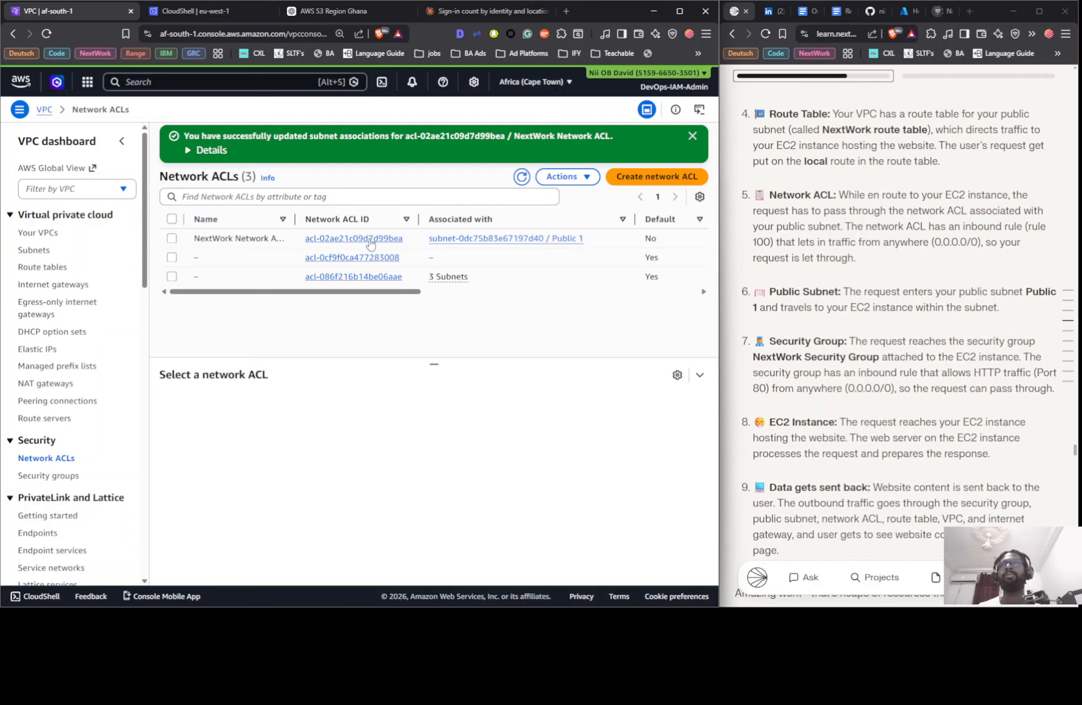
click(182, 245)
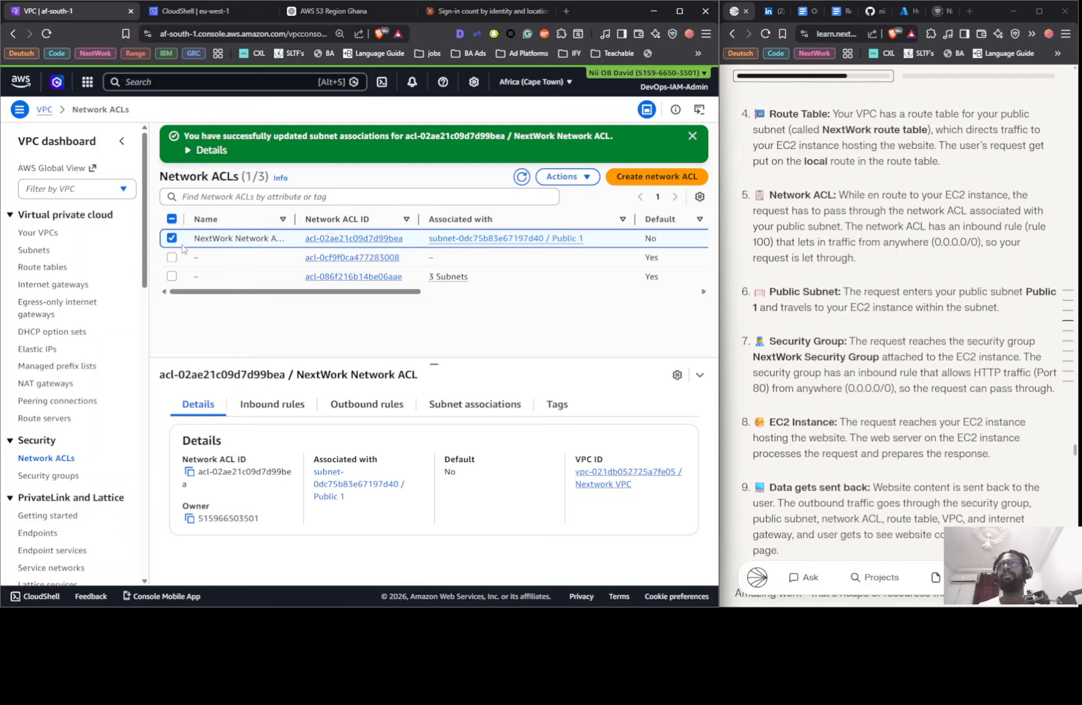
click(302, 404)
click(381, 408)
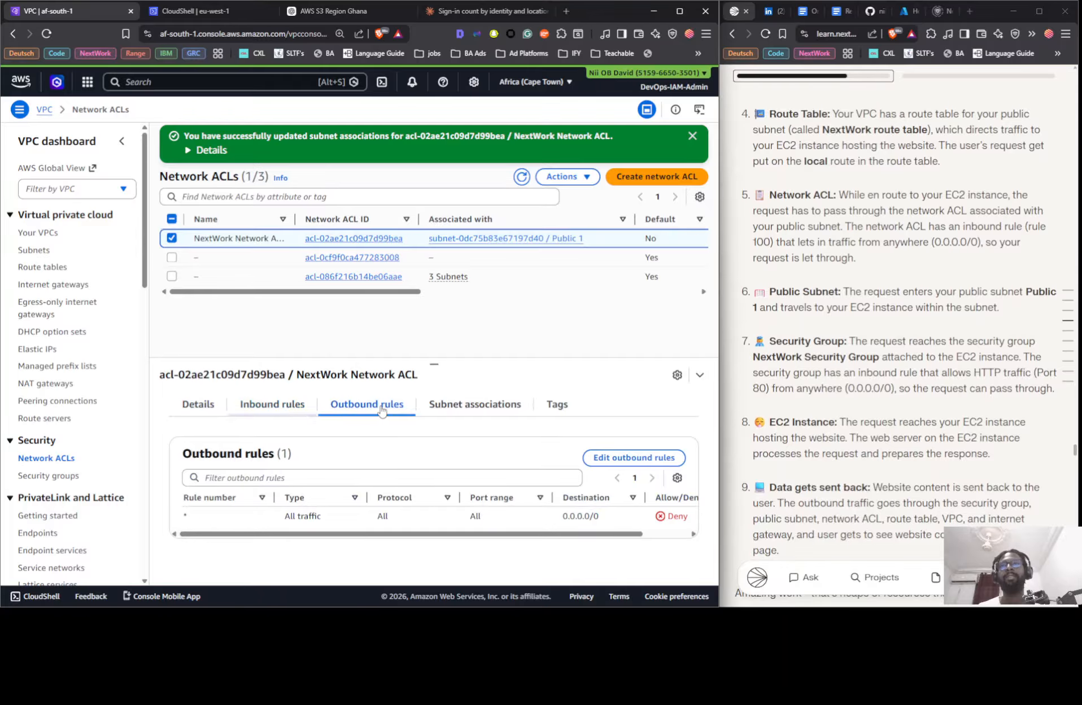
click(662, 459)
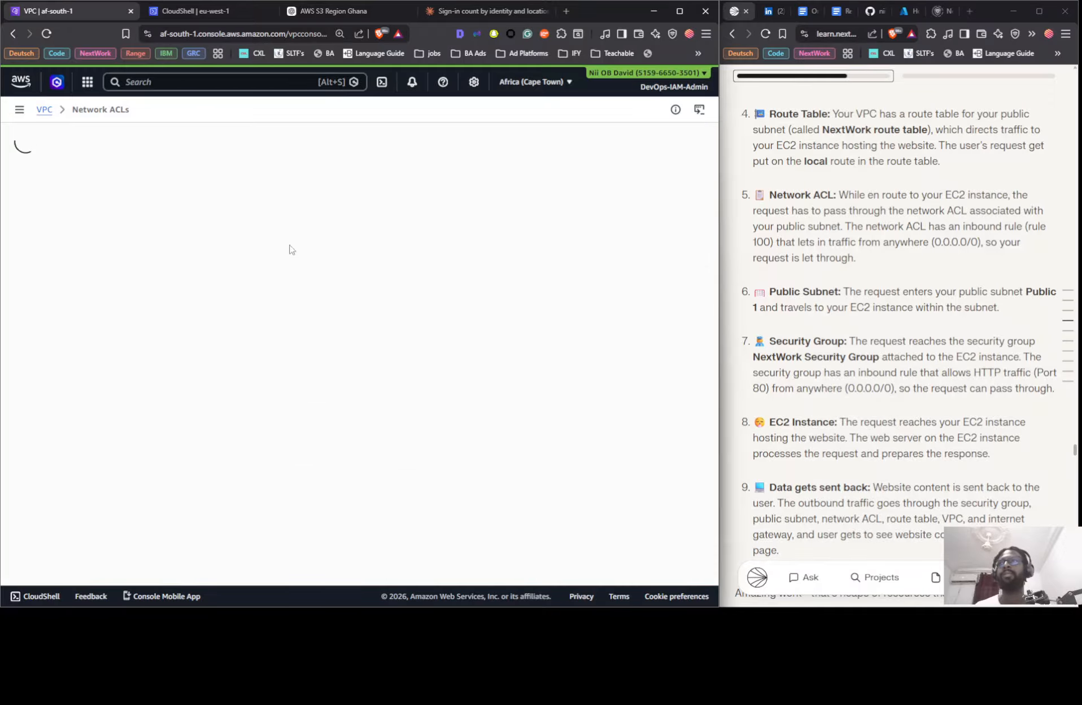
click(73, 314)
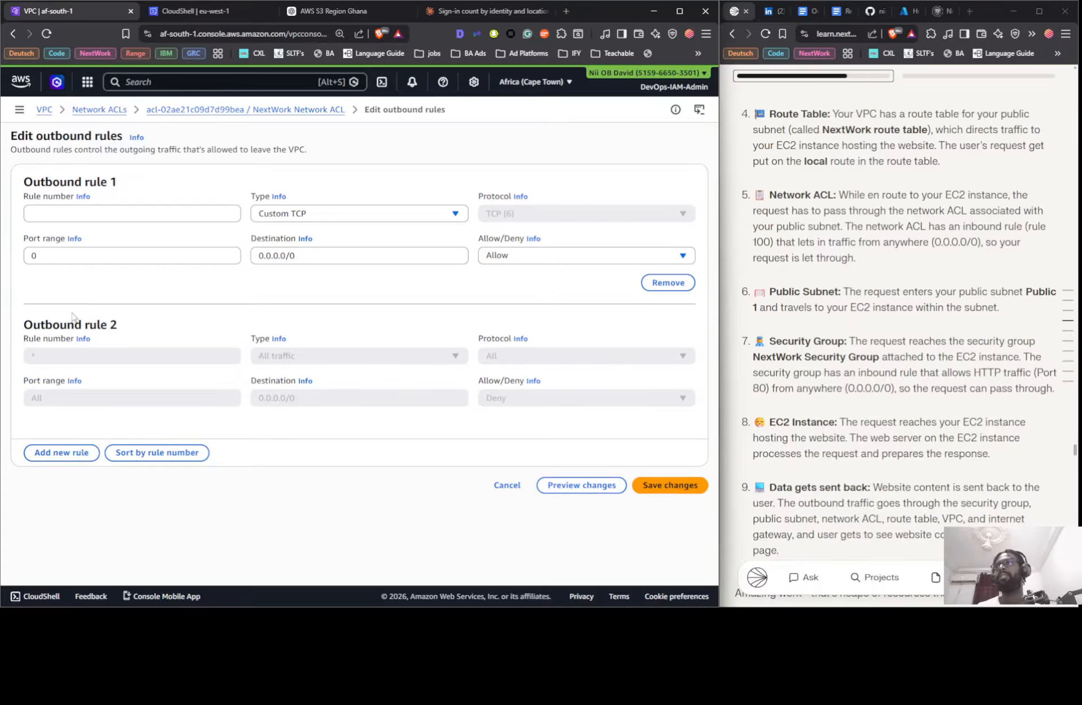
click(121, 217)
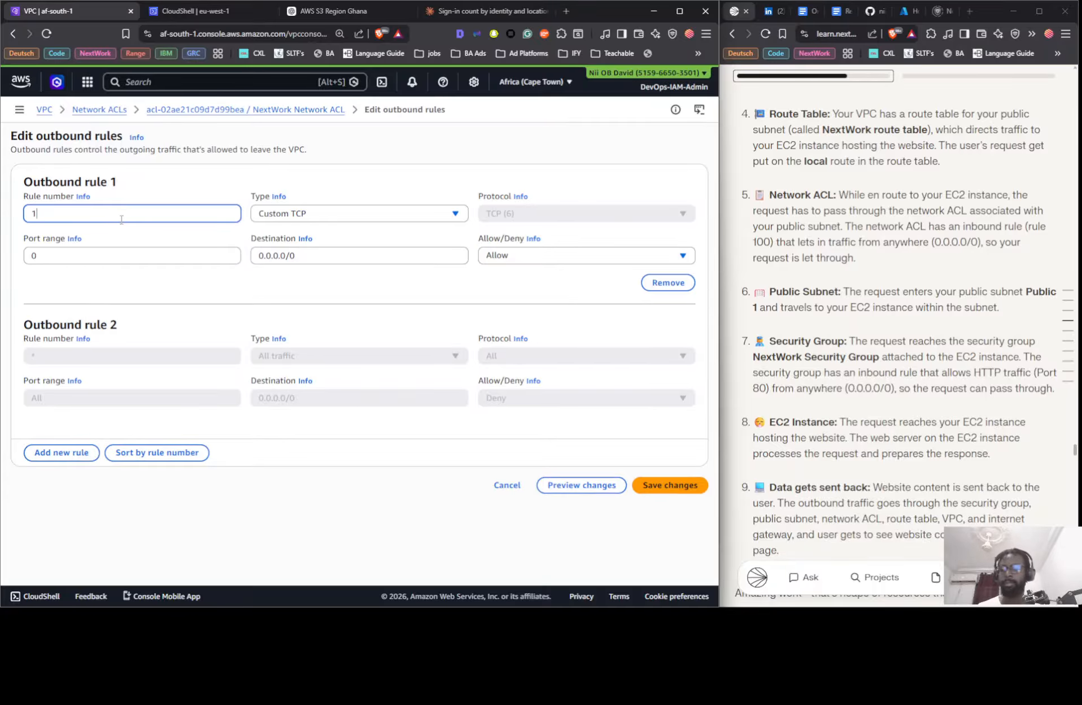
click(332, 214)
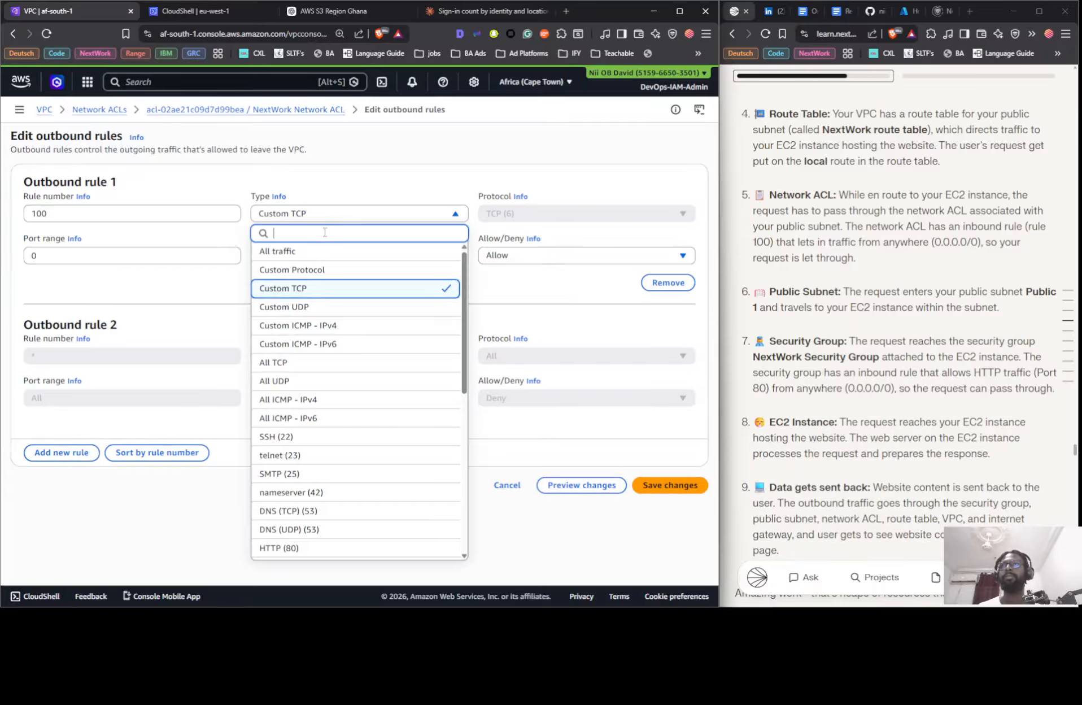
click(305, 256)
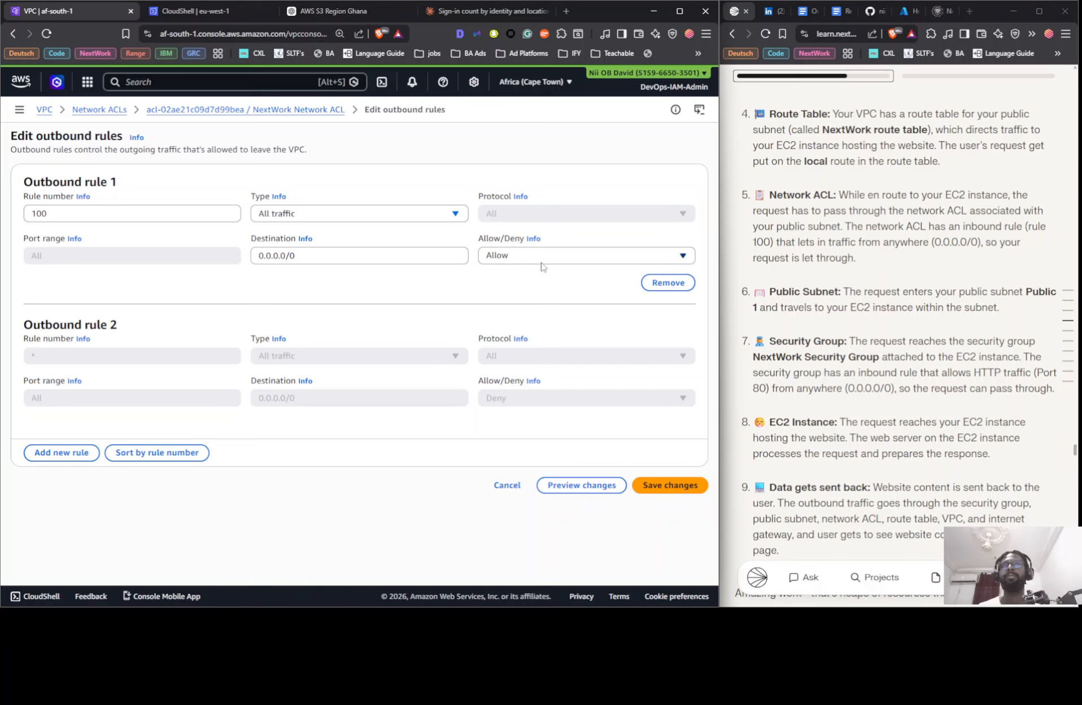
click(682, 484)
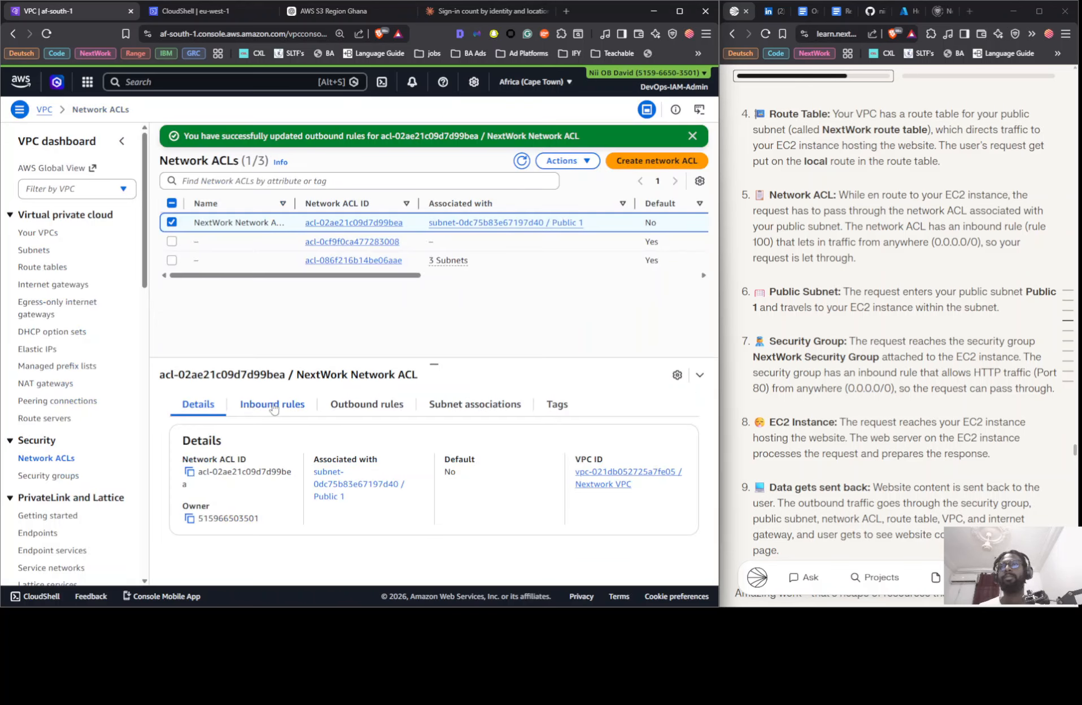
Unlock the guide's Secret Mission on tracking VPC resources across regions and review its tasks.
scroll(838, 296, down, 8)
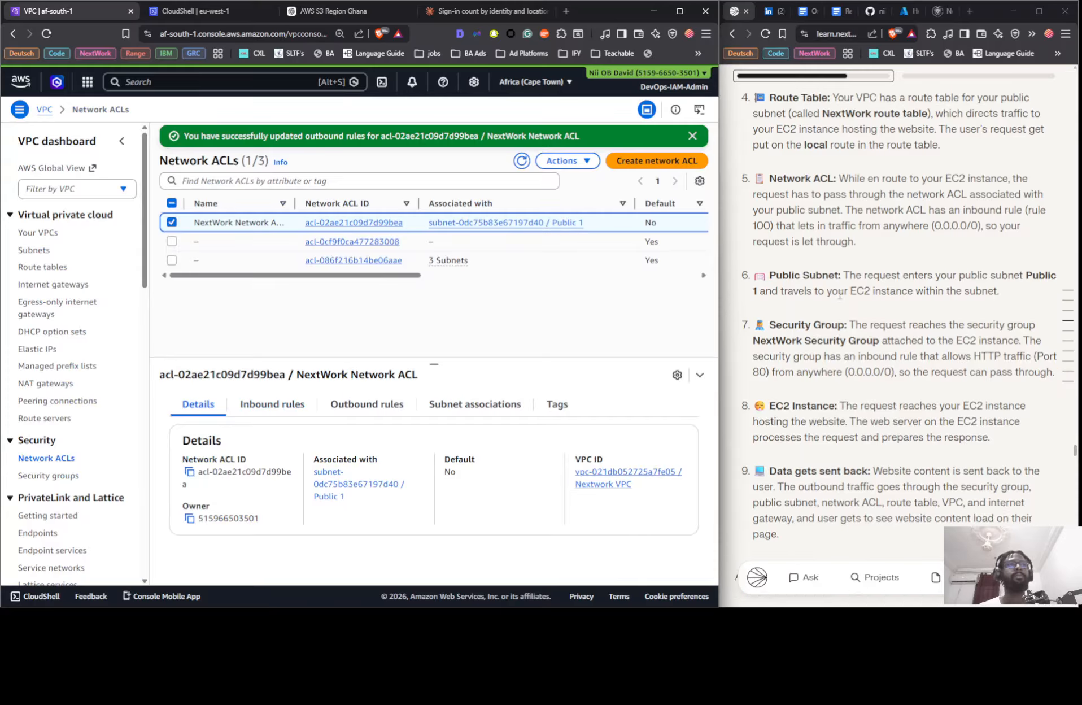
scroll(838, 295, up, 6)
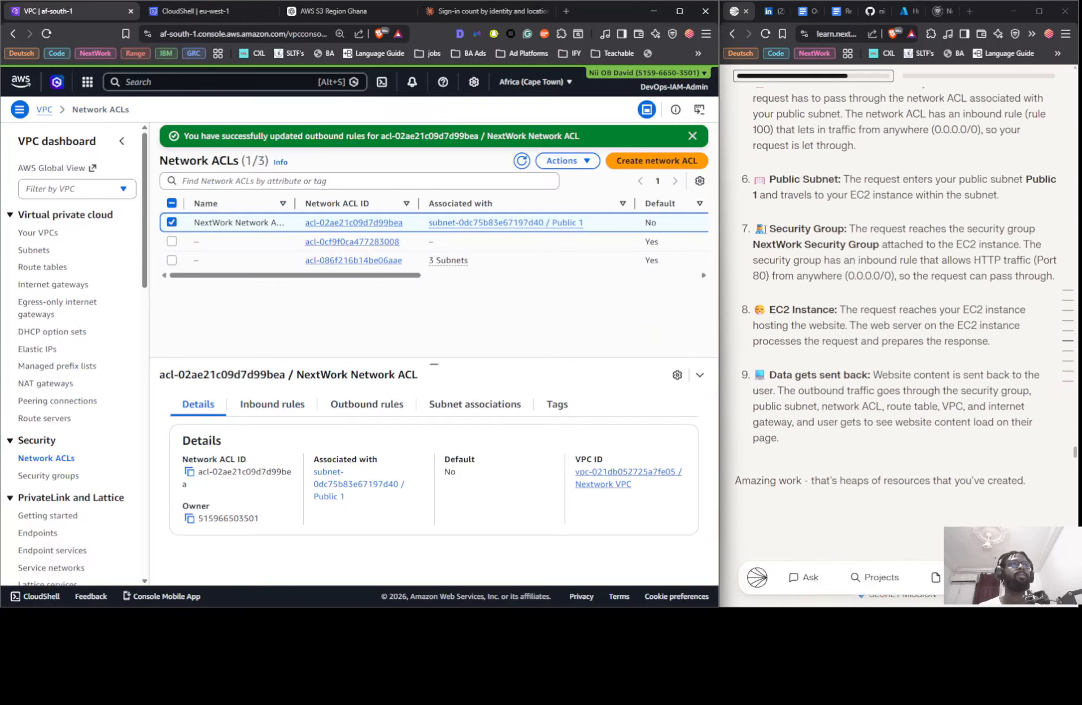
scroll(893, 303, down, 6)
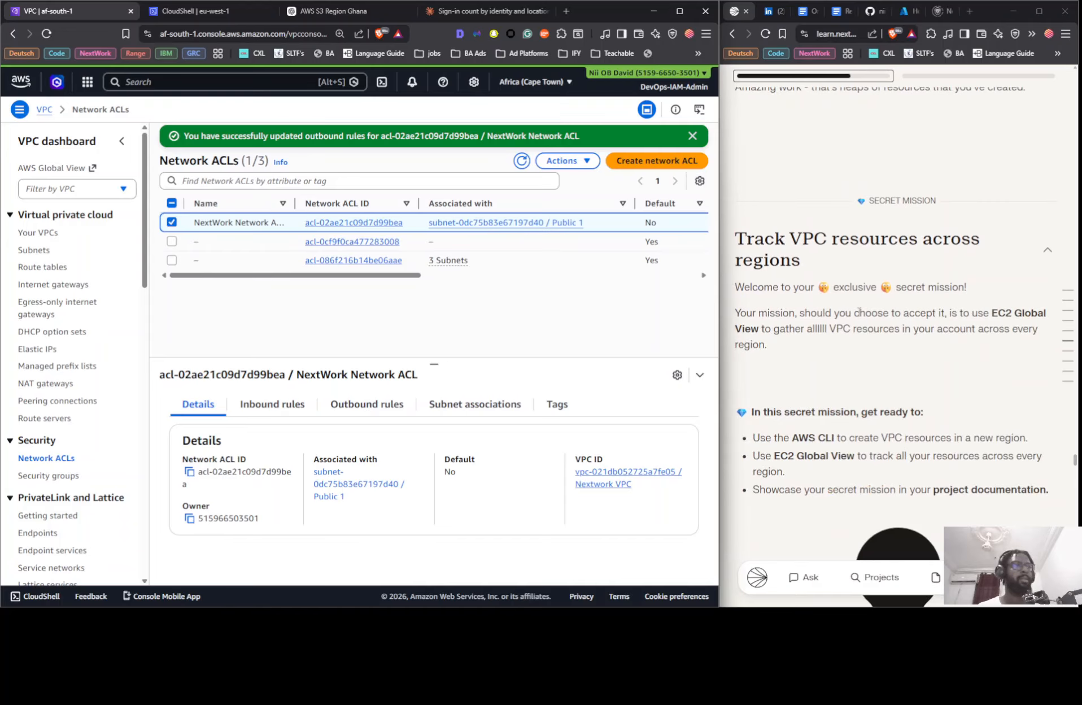
scroll(859, 312, down, 7)
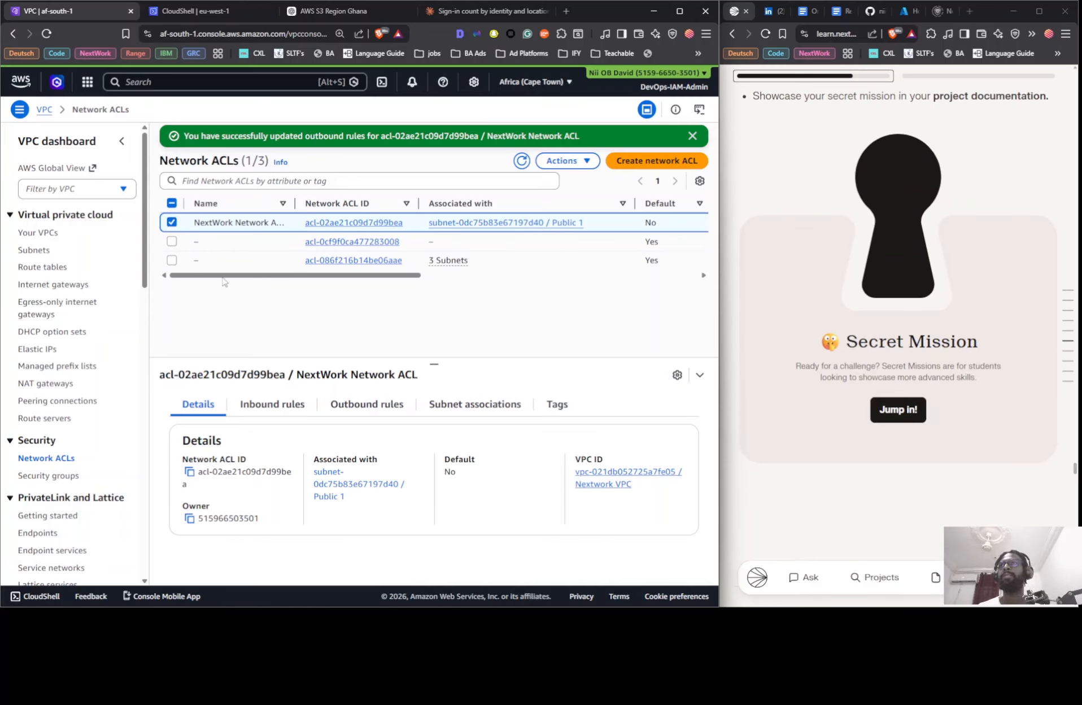
click(907, 419)
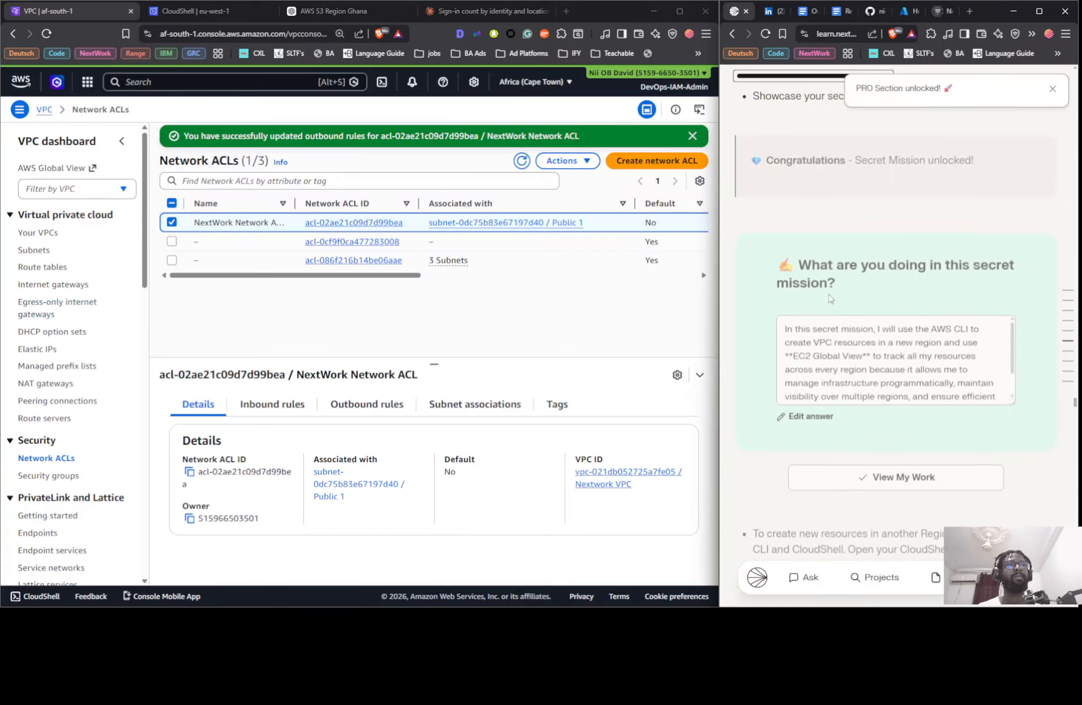
scroll(848, 302, down, 1)
scroll(848, 303, up, 11)
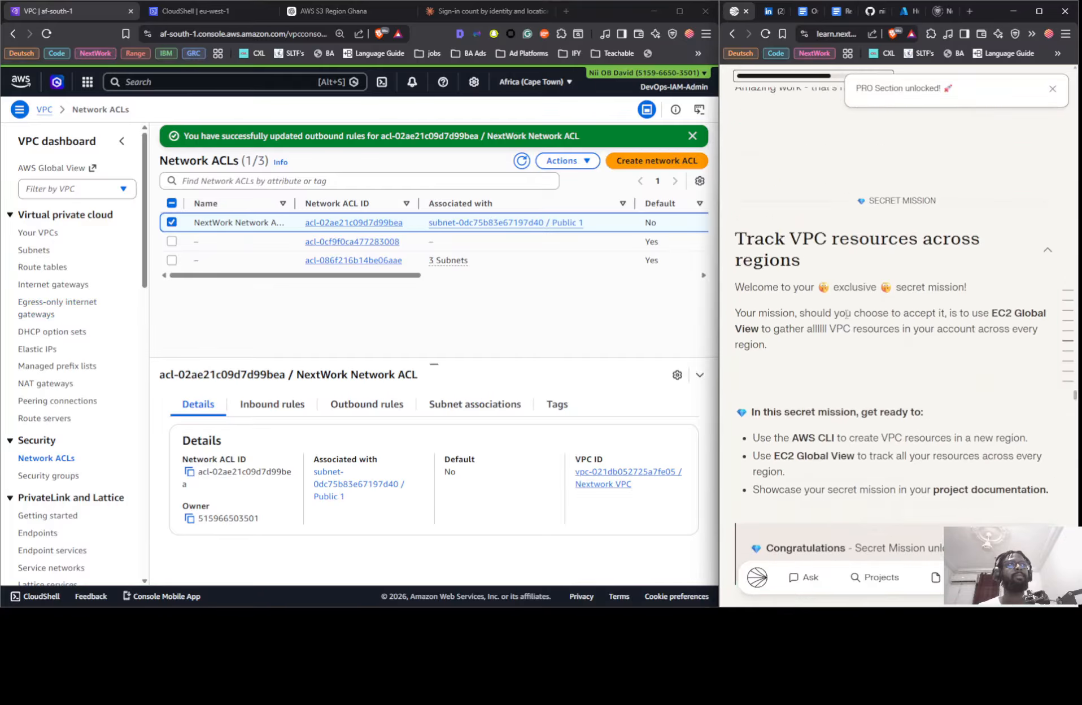
scroll(838, 312, down, 8)
scroll(838, 307, down, 8)
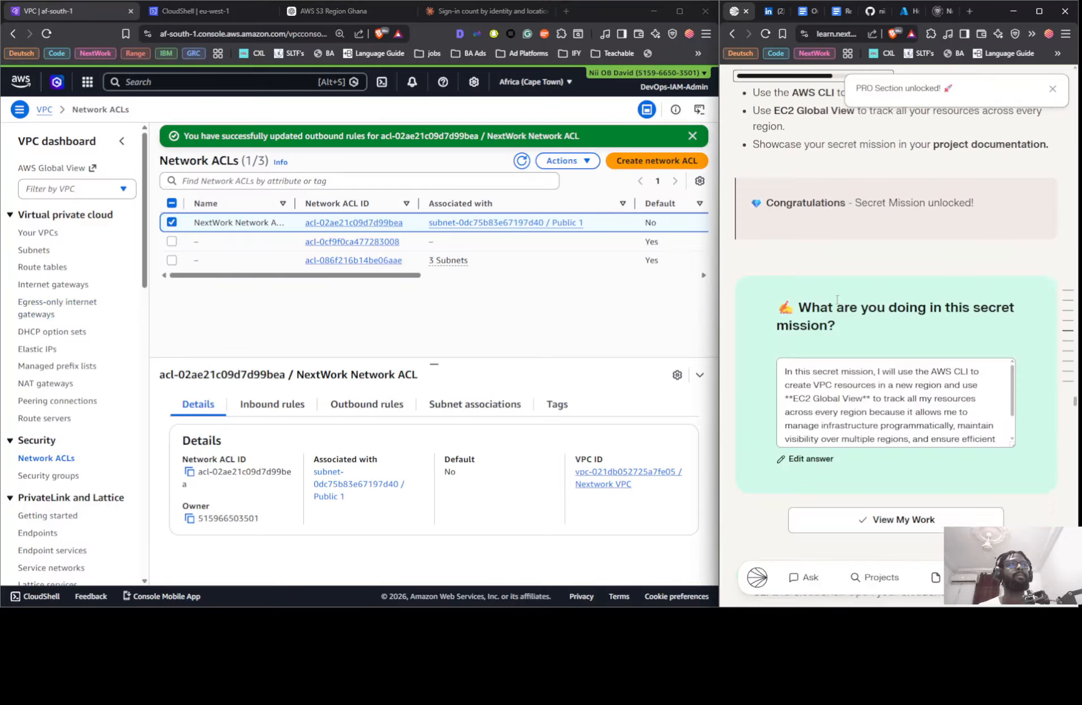
scroll(833, 328, up, 12)
scroll(830, 340, down, 3)
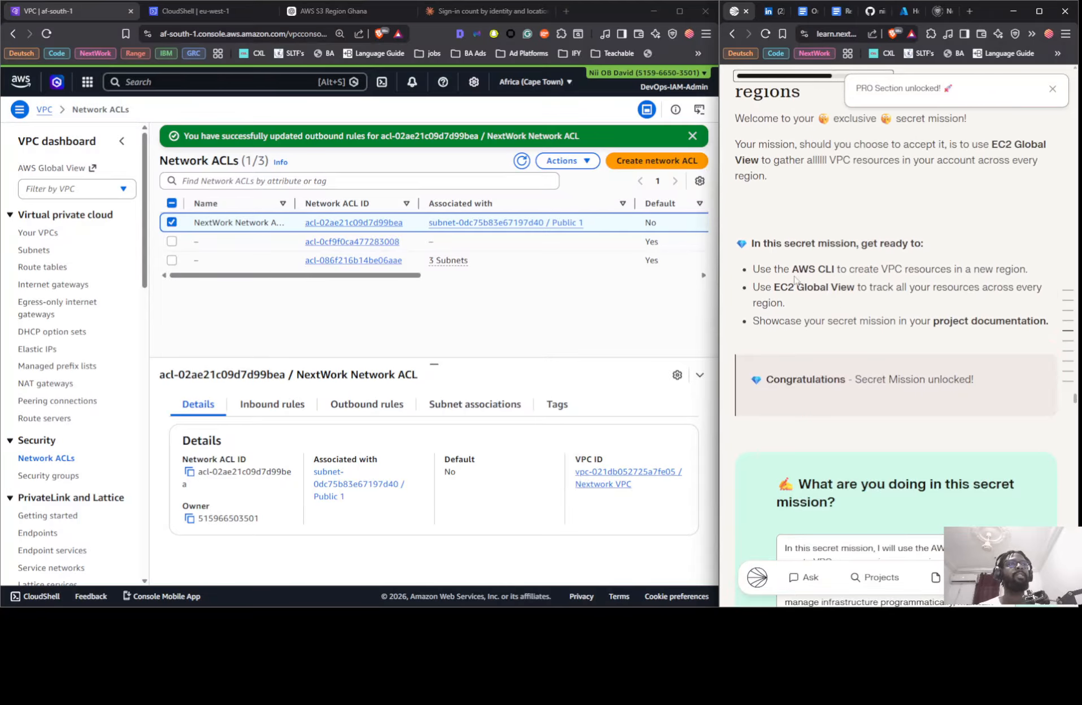
Switch to CloudShell, reconnect the ended session, and replace its terminal with a new eu-west-1 one.
click(195, 13)
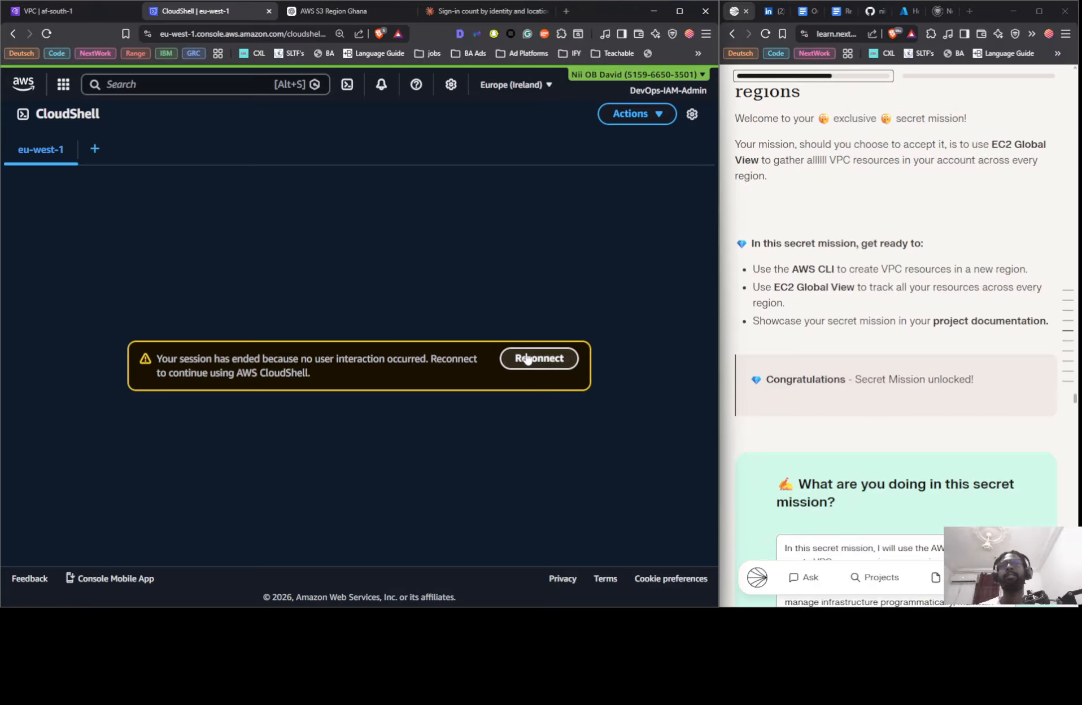
click(539, 358)
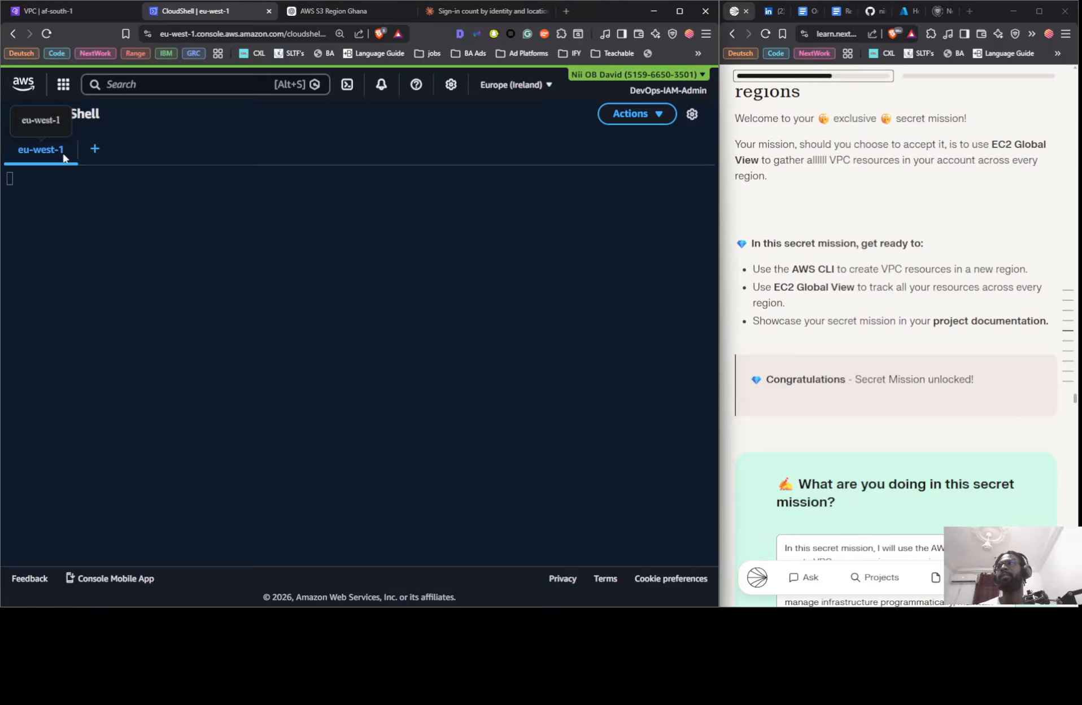
click(94, 149)
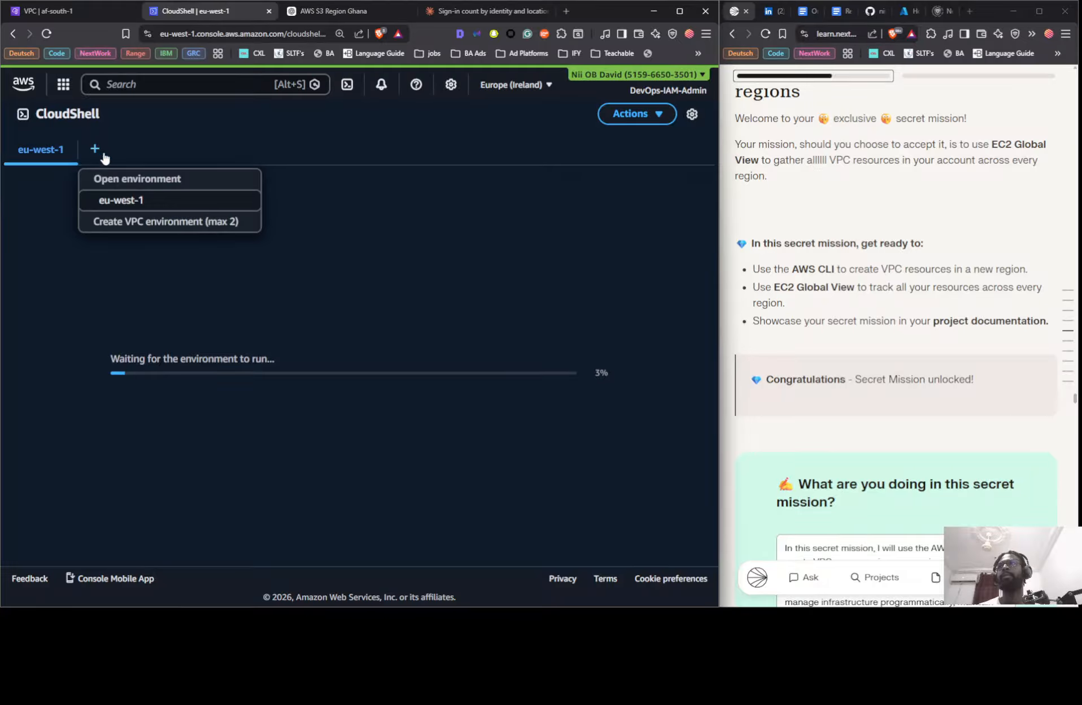
click(110, 201)
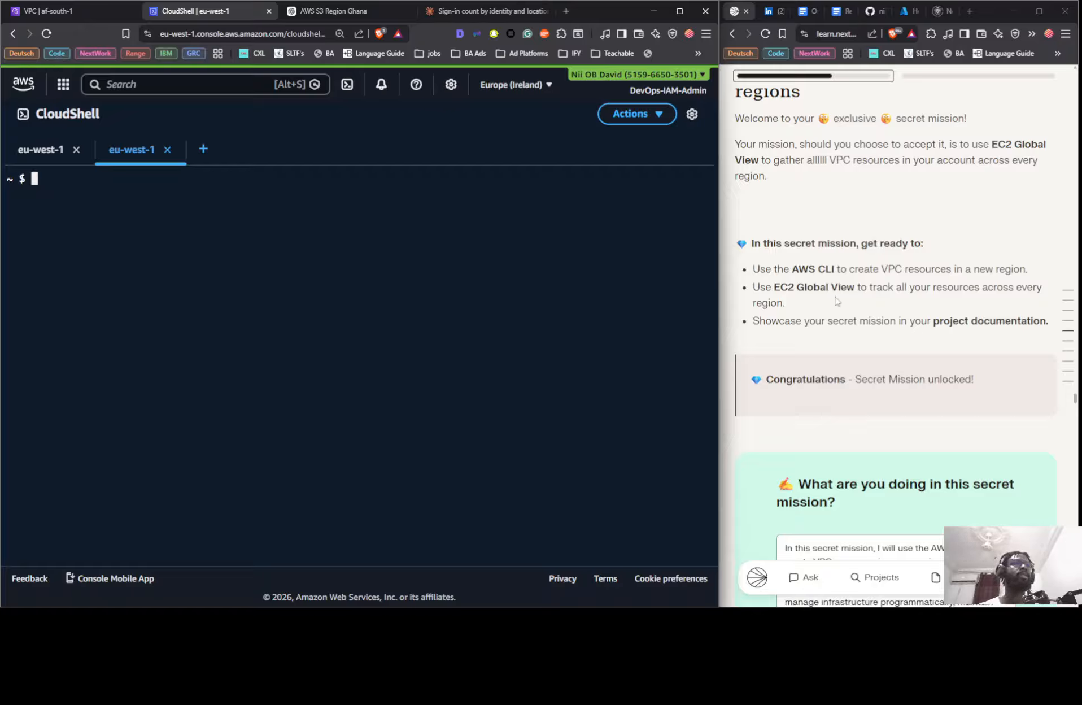
scroll(872, 301, down, 7)
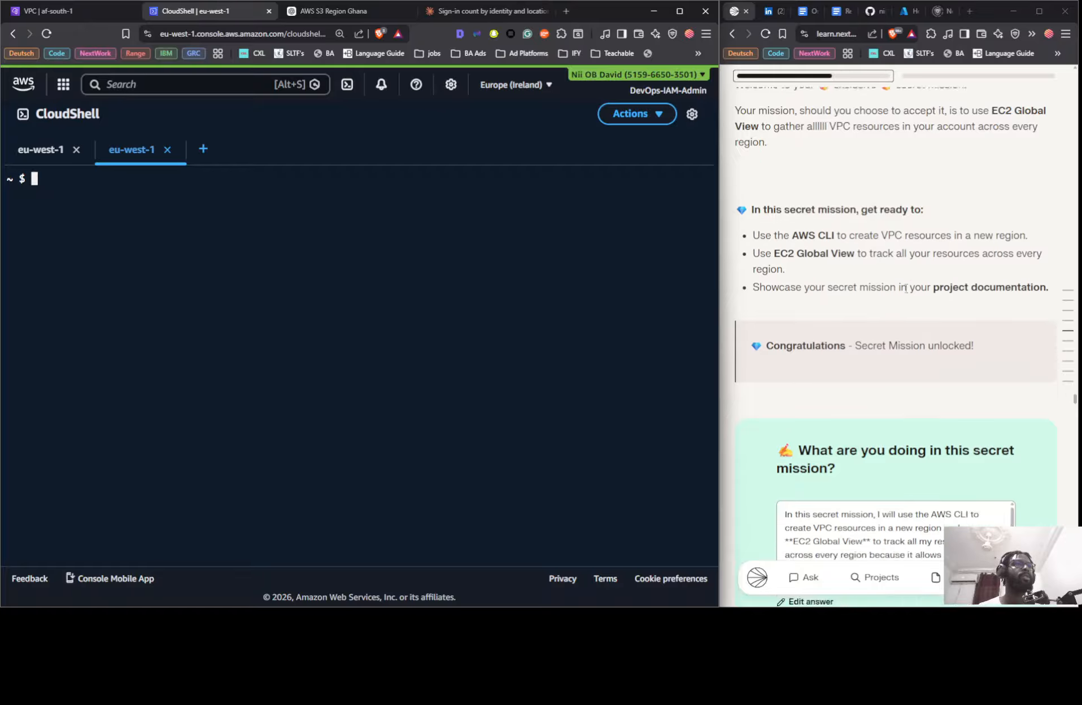
scroll(996, 286, up, 7)
scroll(953, 263, down, 5)
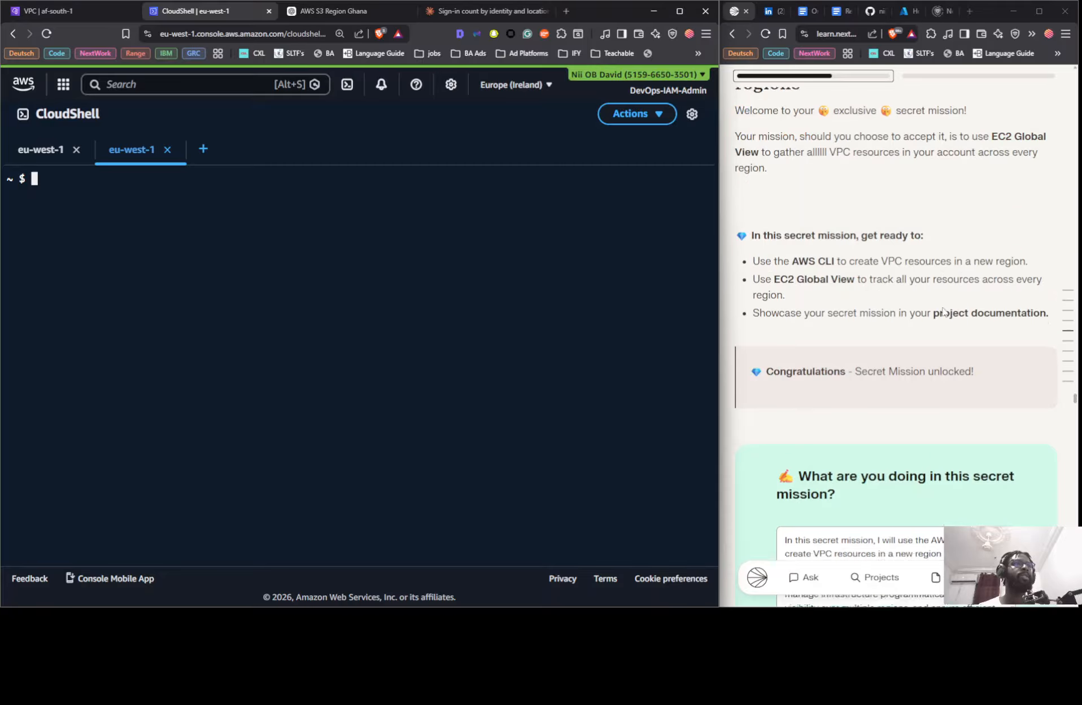
click(76, 149)
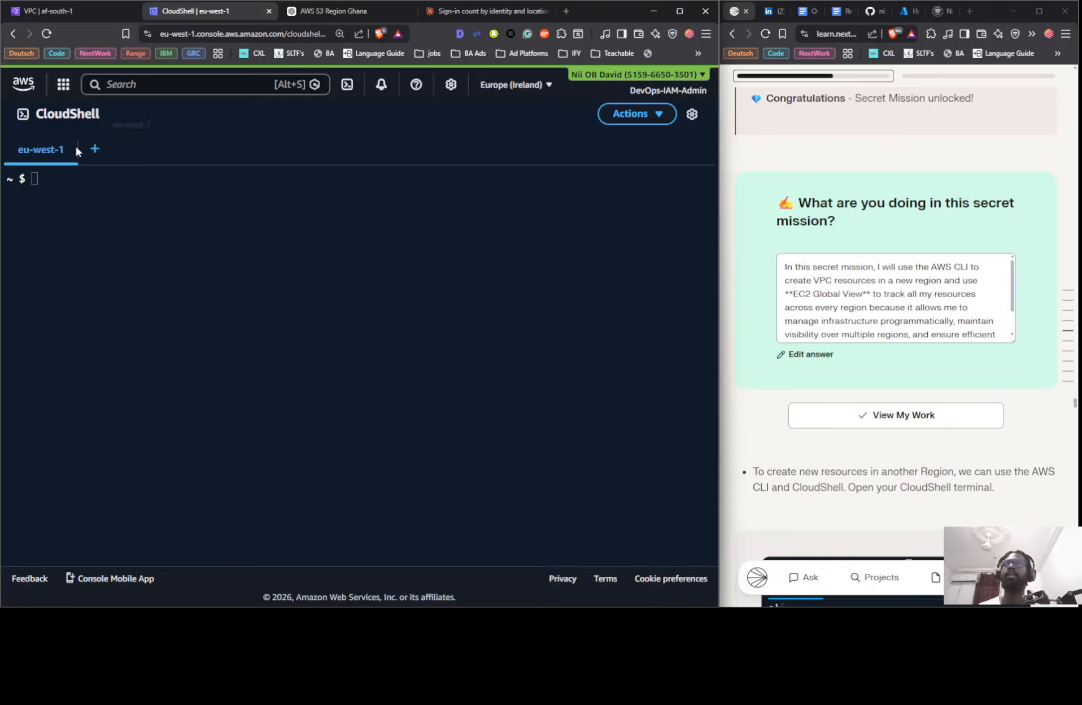
Run the guide's create-vpc command in CloudShell with CIDR block 10.0.0.0/24, name tag new-region-VPC and region eu-west-1.
scroll(918, 303, down, 8)
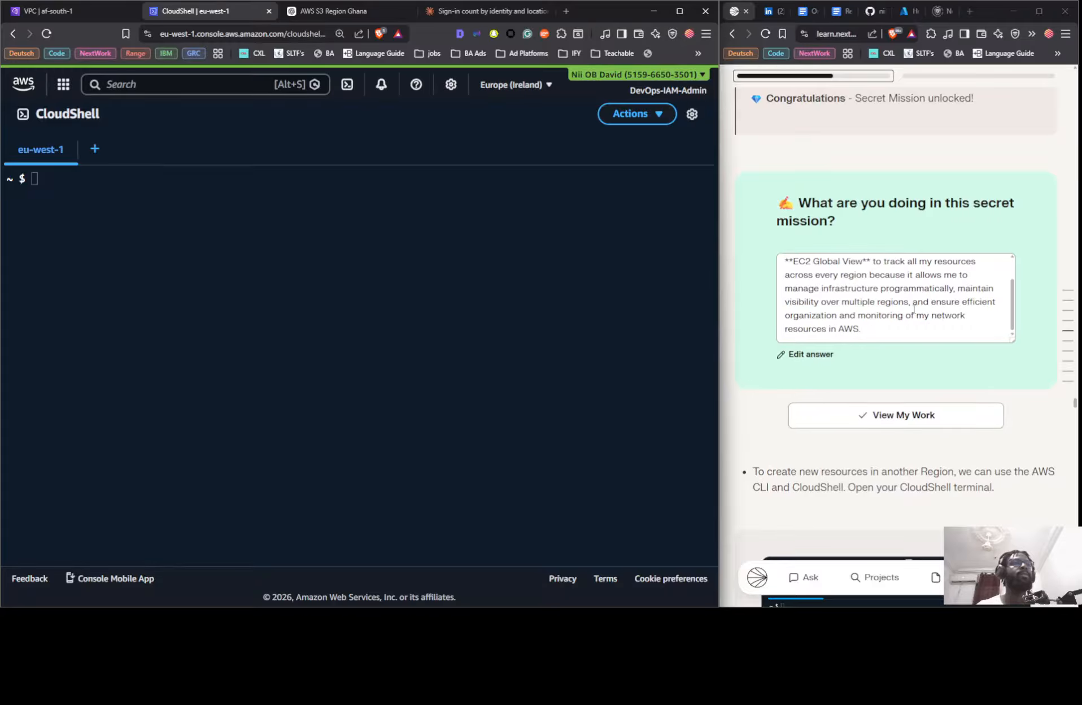
scroll(850, 309, down, 8)
scroll(850, 309, down, 10)
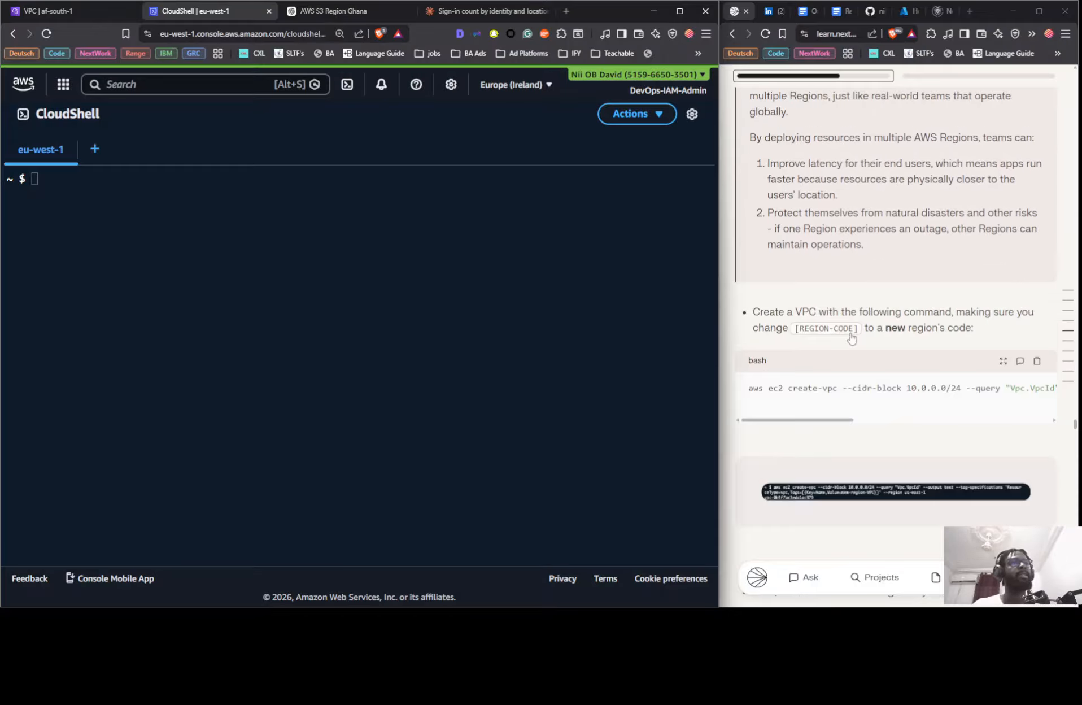
click(982, 386)
scroll(974, 387, right, 10)
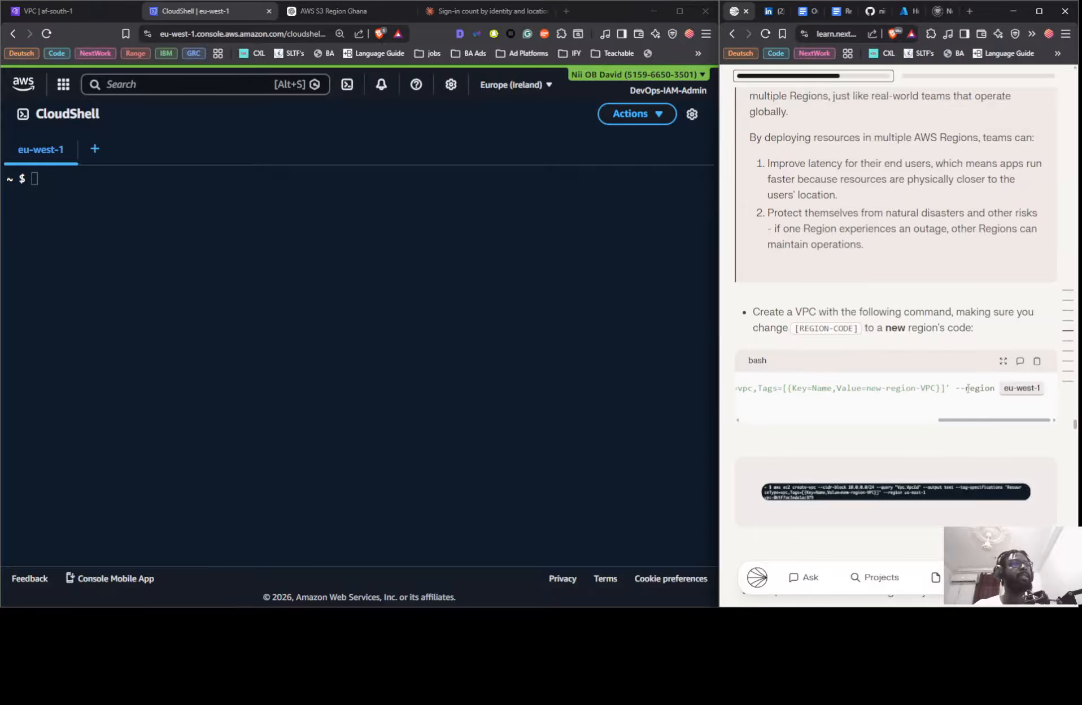
scroll(940, 391, left, 10)
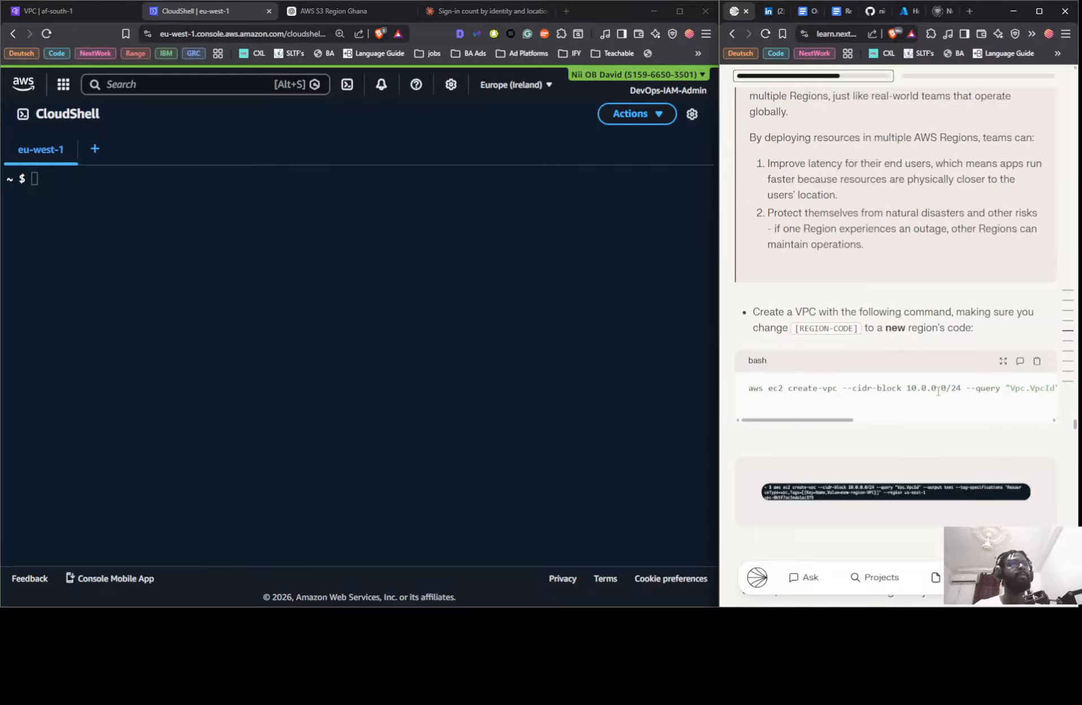
scroll(938, 390, right, 10)
scroll(935, 392, left, 10)
click(1037, 361)
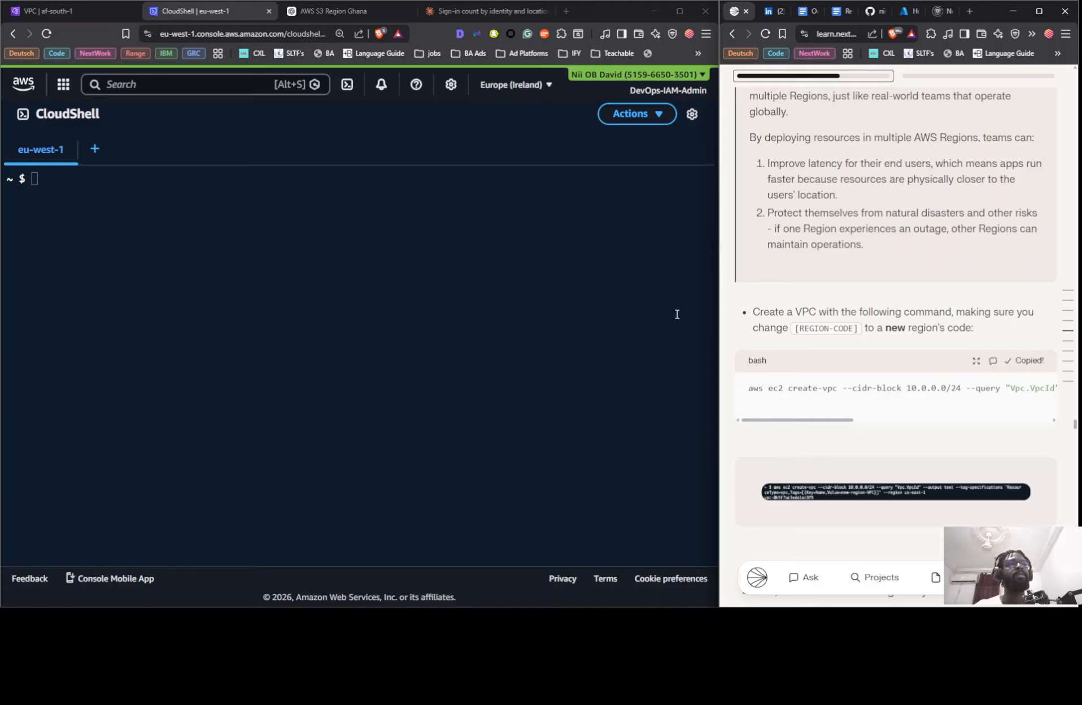
click(199, 207)
right_click(199, 208)
click(239, 316)
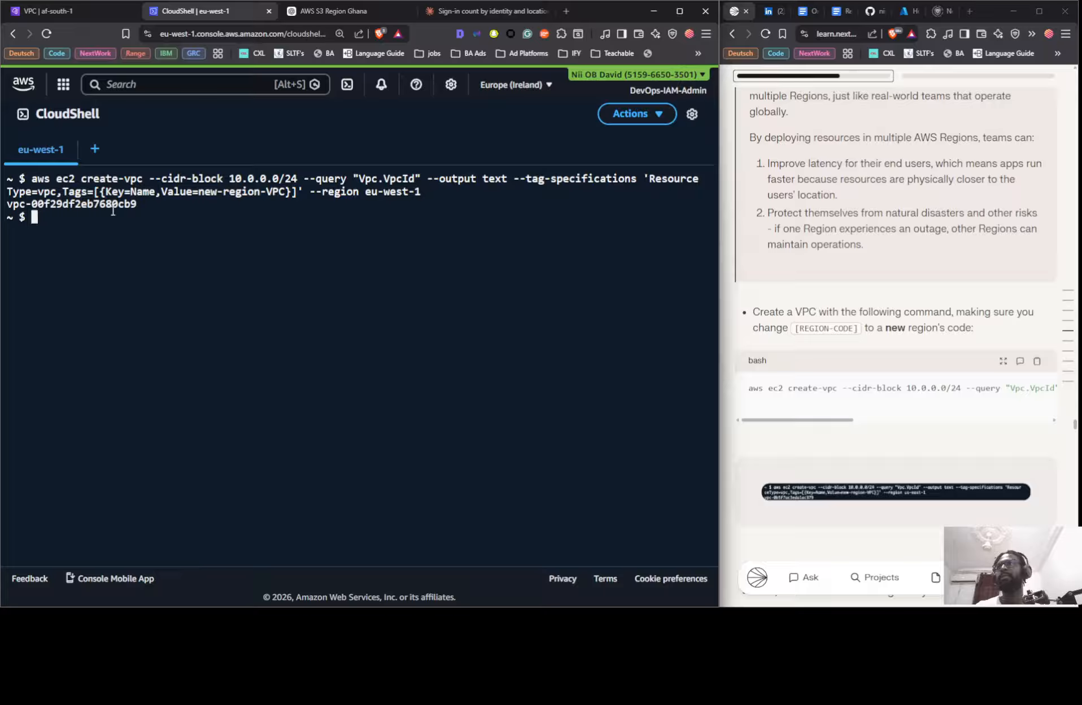
Run the guide's create-internet-gateway command in CloudShell with name tag new-region-IG and region eu-west-1.
scroll(857, 337, down, 5)
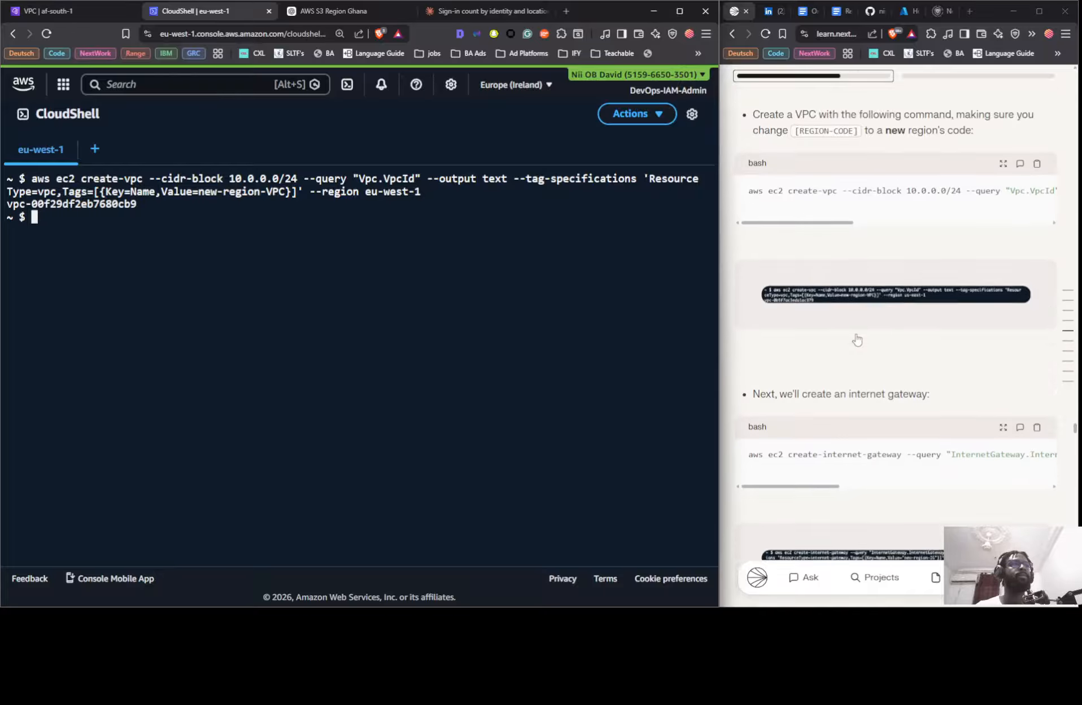
scroll(856, 338, down, 1)
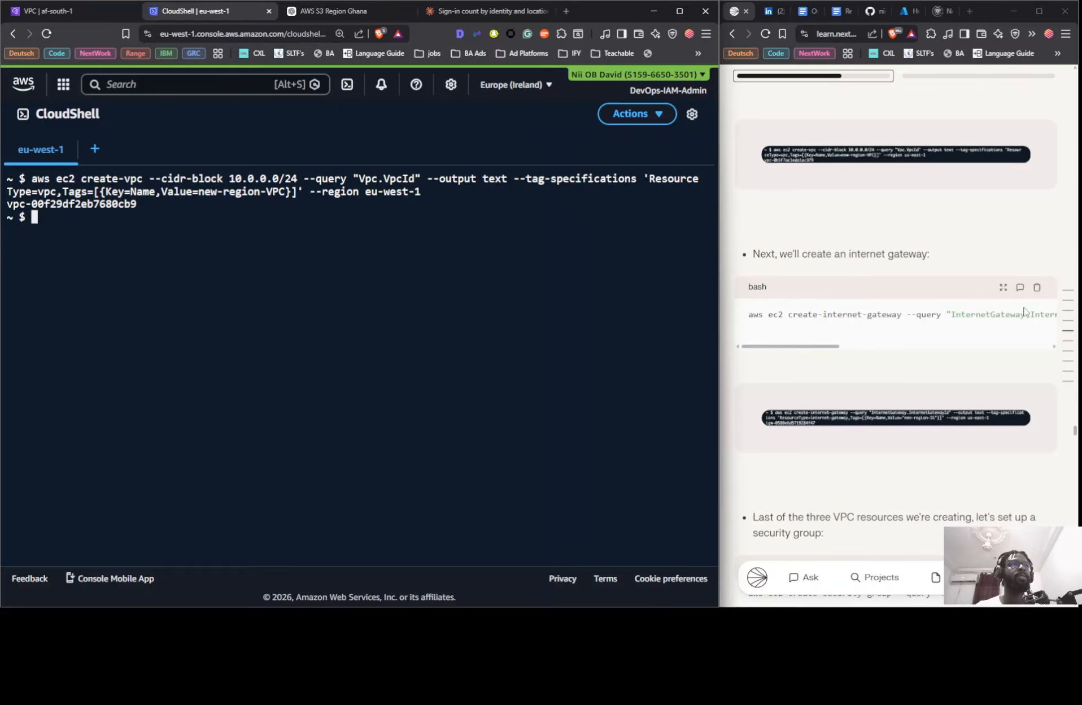
scroll(1002, 331, right, 10)
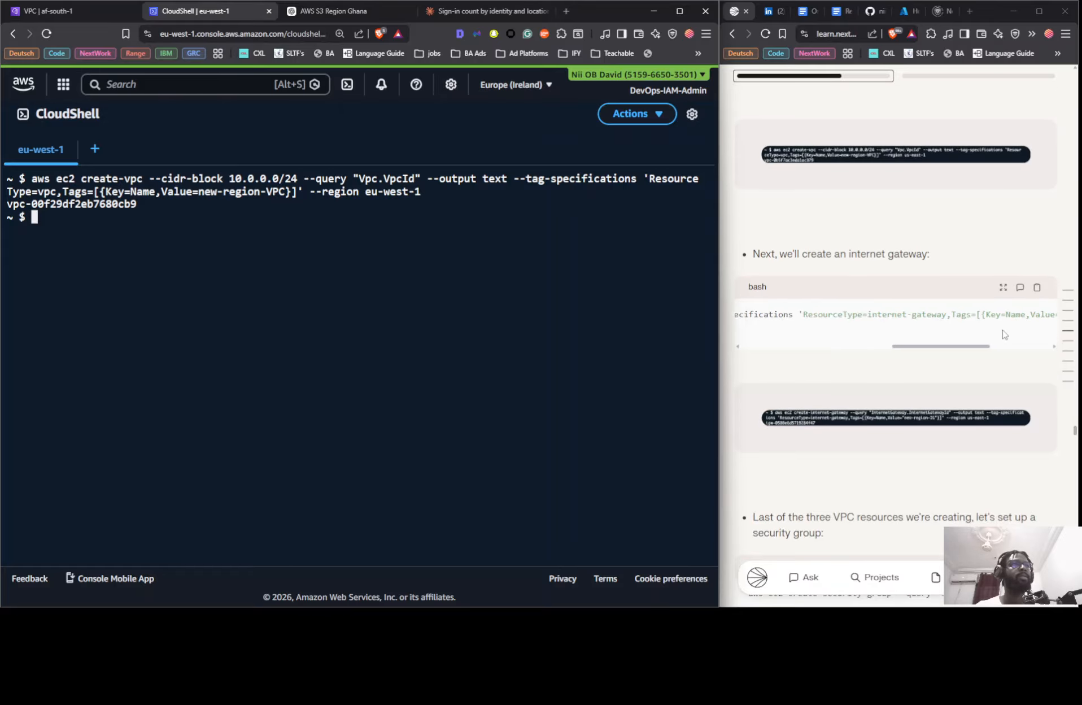
click(1037, 287)
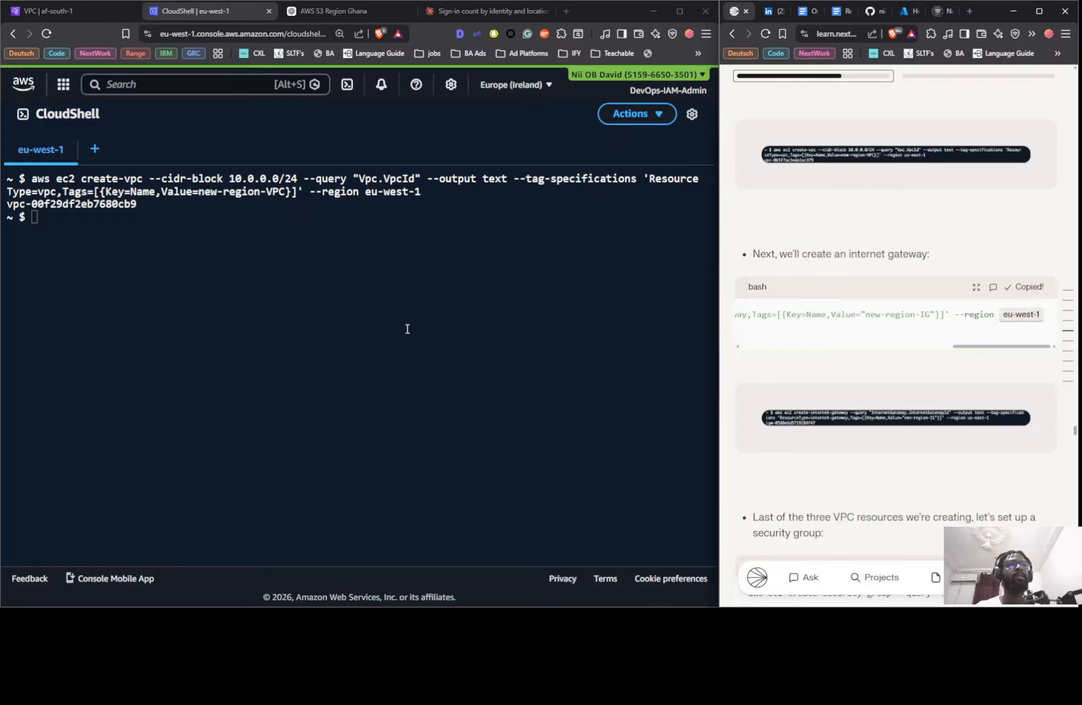
scroll(882, 341, left, 10)
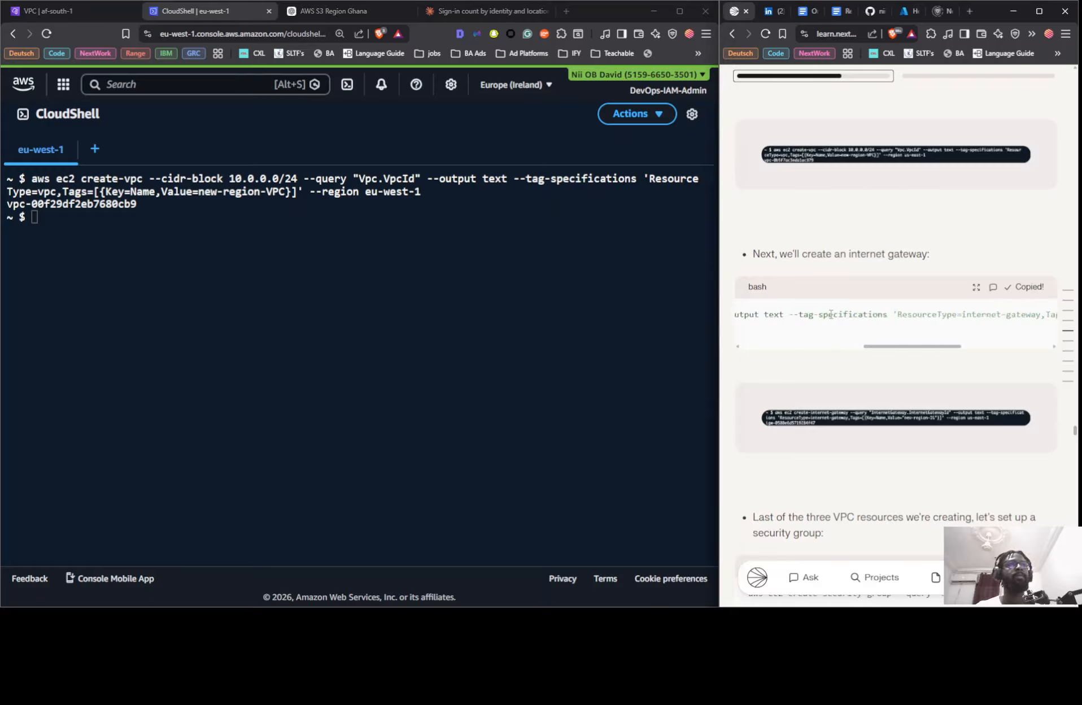
right_click(307, 337)
click(345, 439)
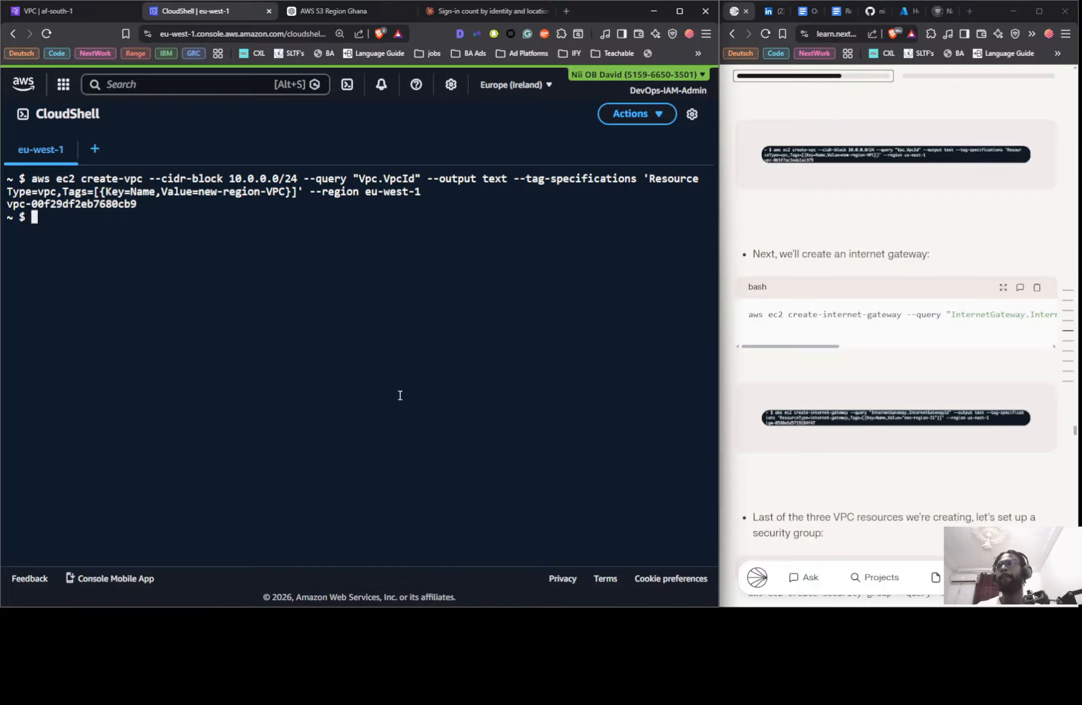
Run the guide's create-security-group command in CloudShell with group name and name tag new-region-sg in region eu-west-1.
scroll(910, 386, down, 1)
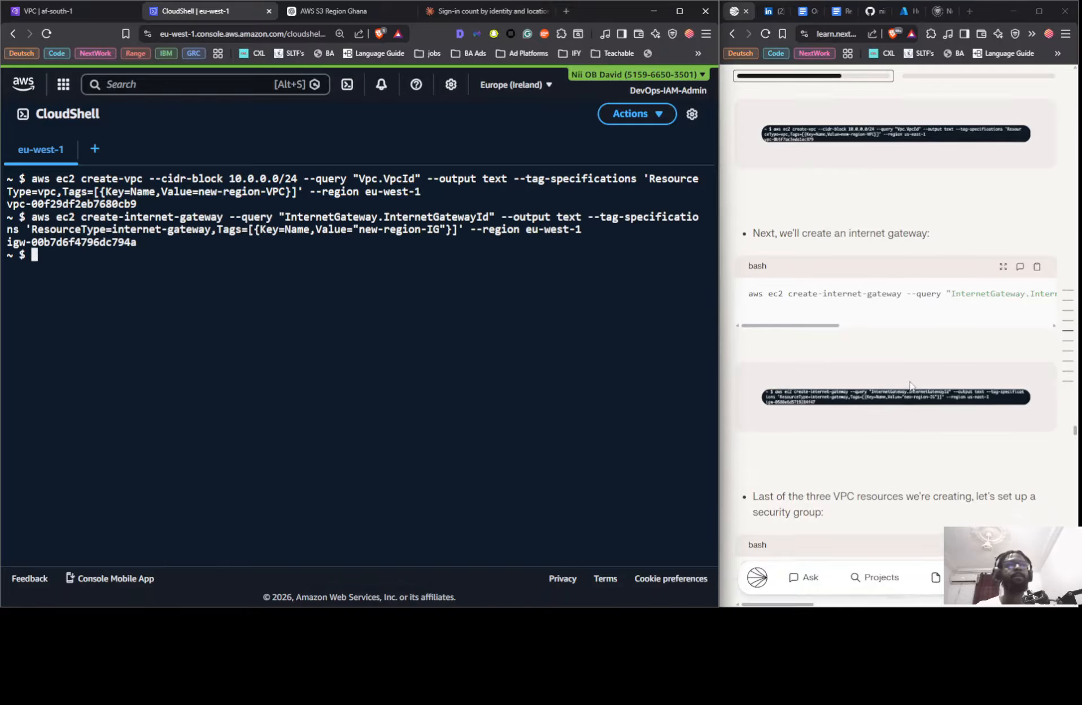
scroll(909, 386, down, 5)
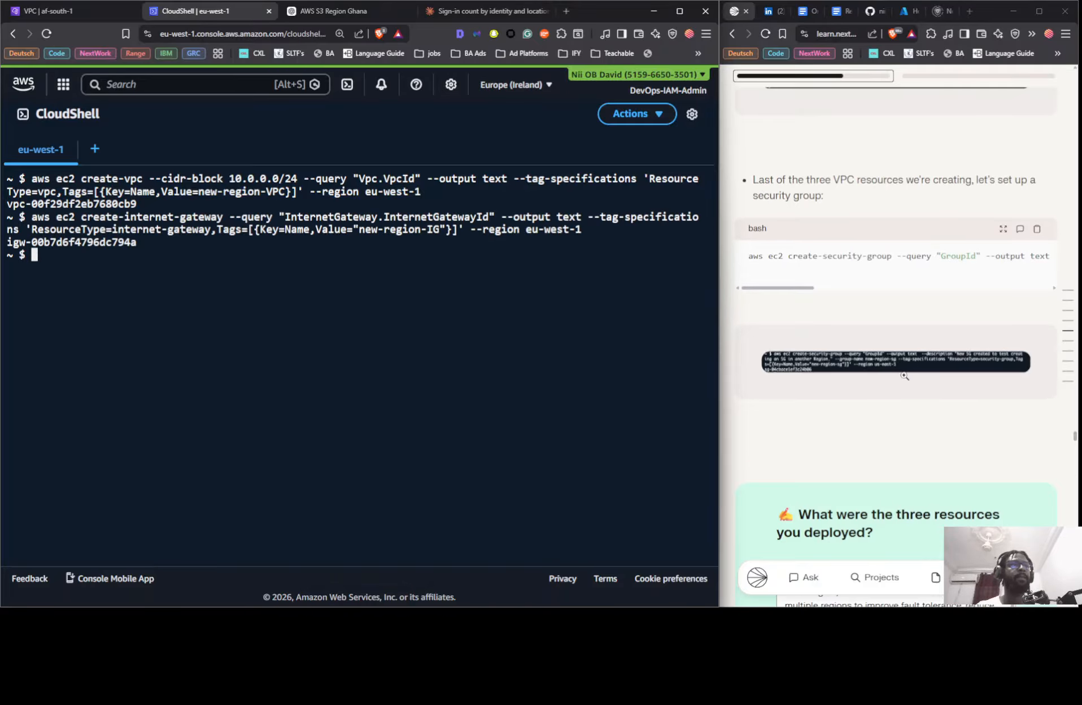
click(1036, 231)
right_click(288, 337)
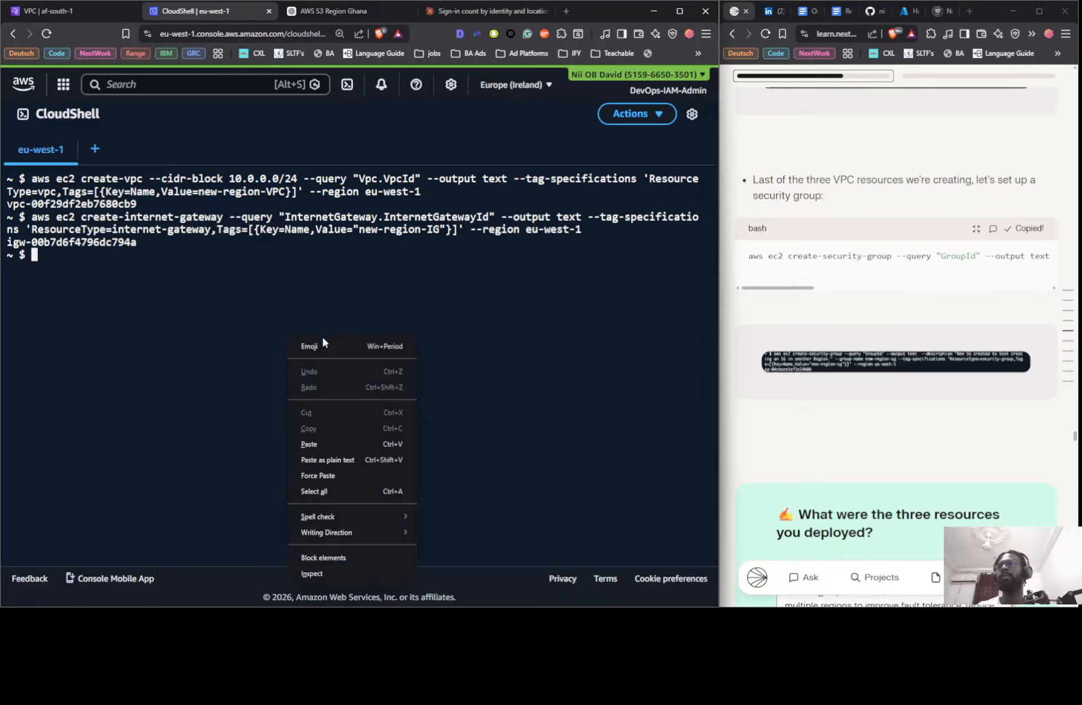
click(343, 444)
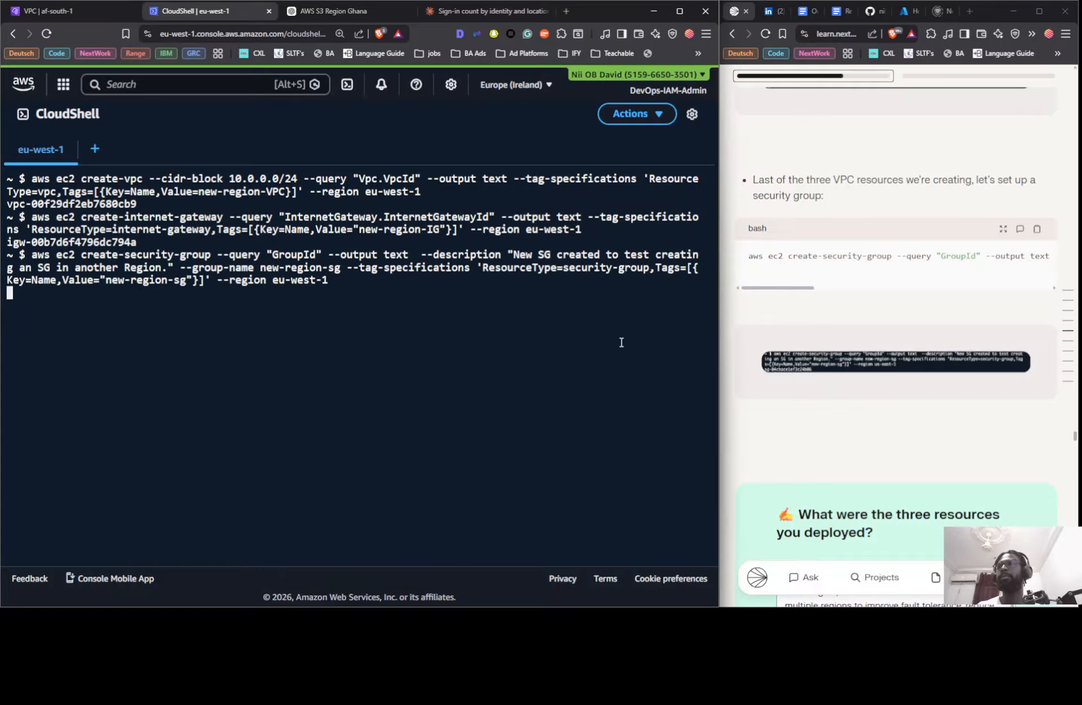
Find the guide's instructions for locating the new resources and open AWS Global View from the VPC console.
scroll(819, 380, down, 10)
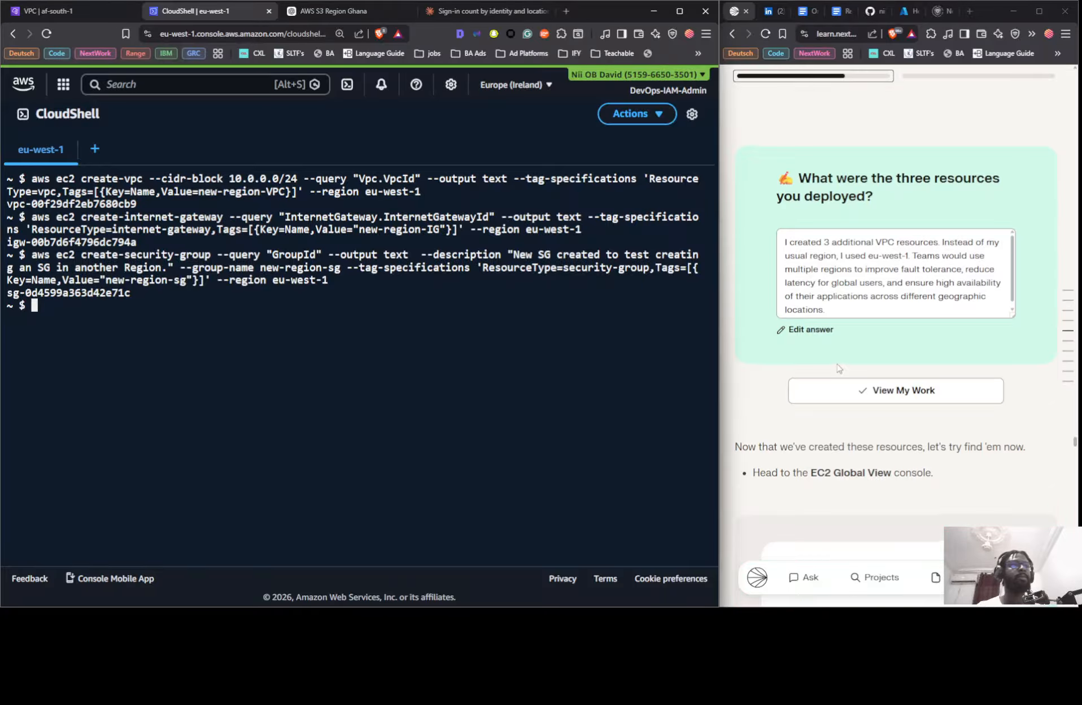
scroll(842, 361, down, 3)
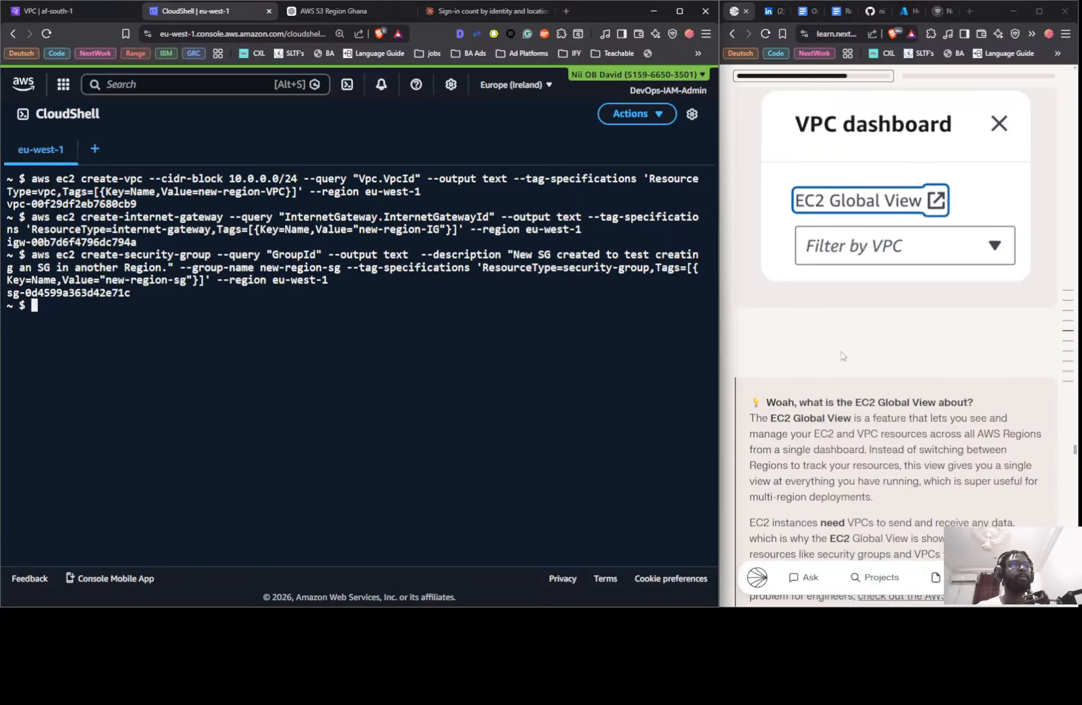
click(85, 11)
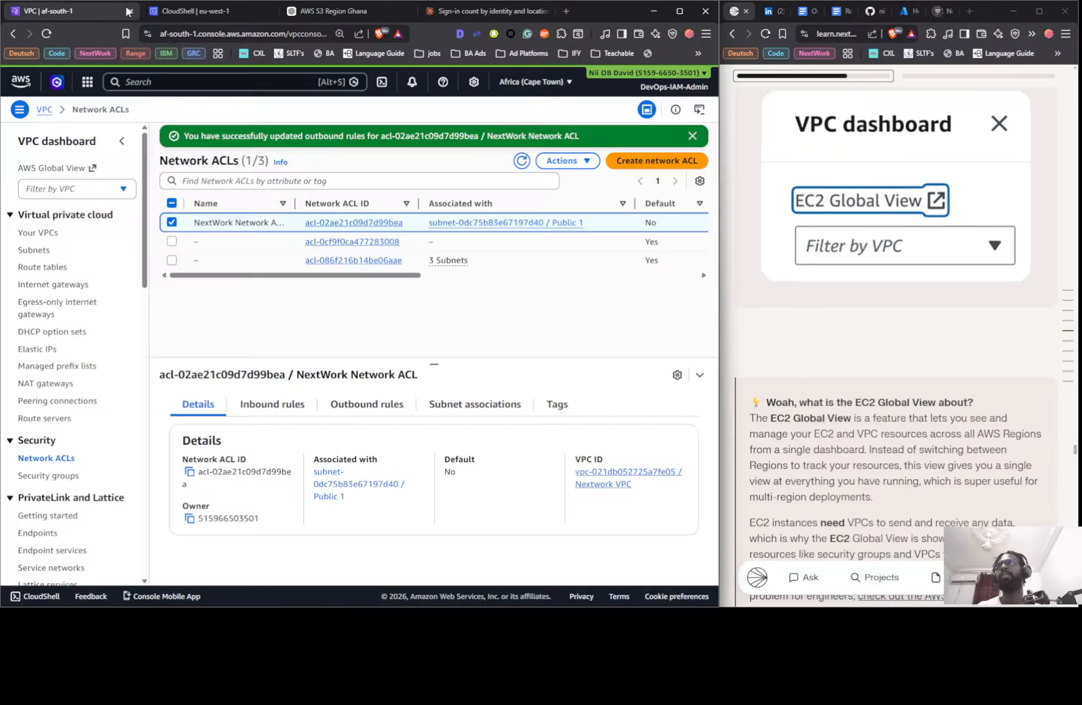
click(57, 168)
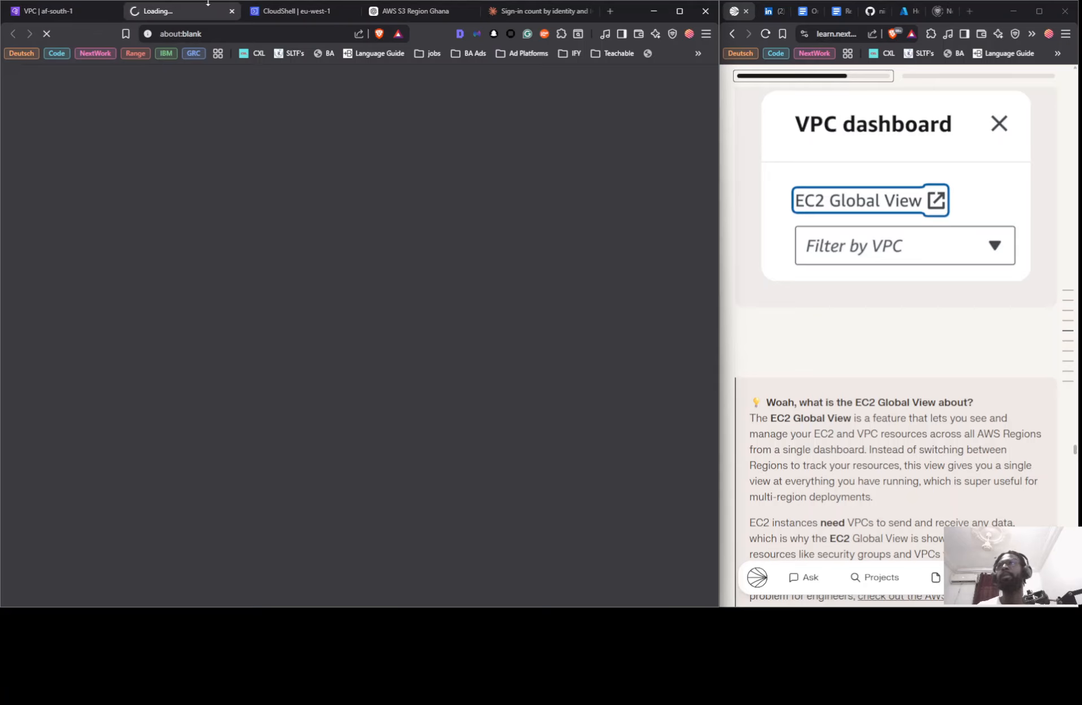
Check the guide's EC2 Global View tasks and expand the full resource summary in Region Explorer.
scroll(829, 274, down, 15)
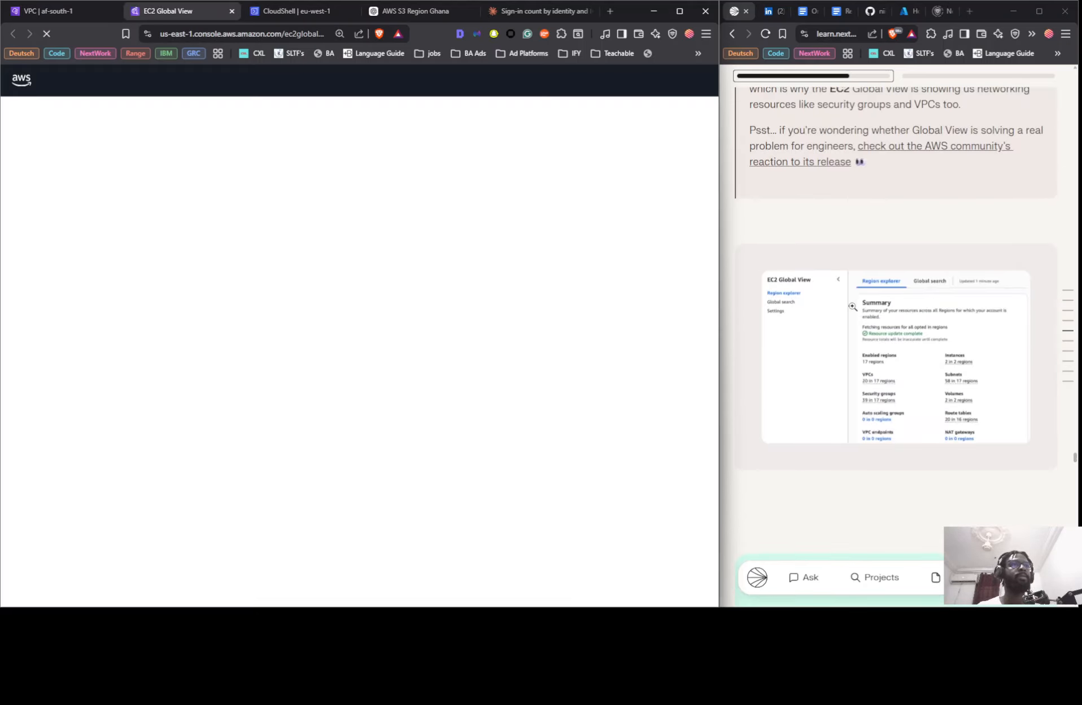
scroll(853, 306, down, 4)
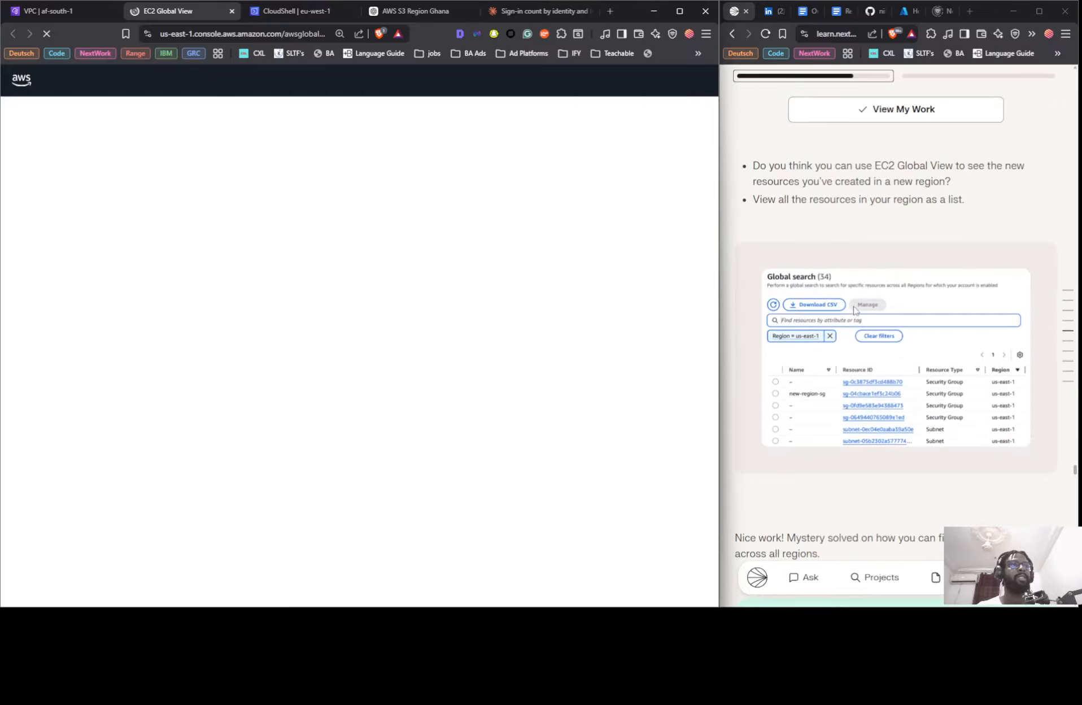
scroll(855, 326, up, 3)
scroll(854, 327, up, 2)
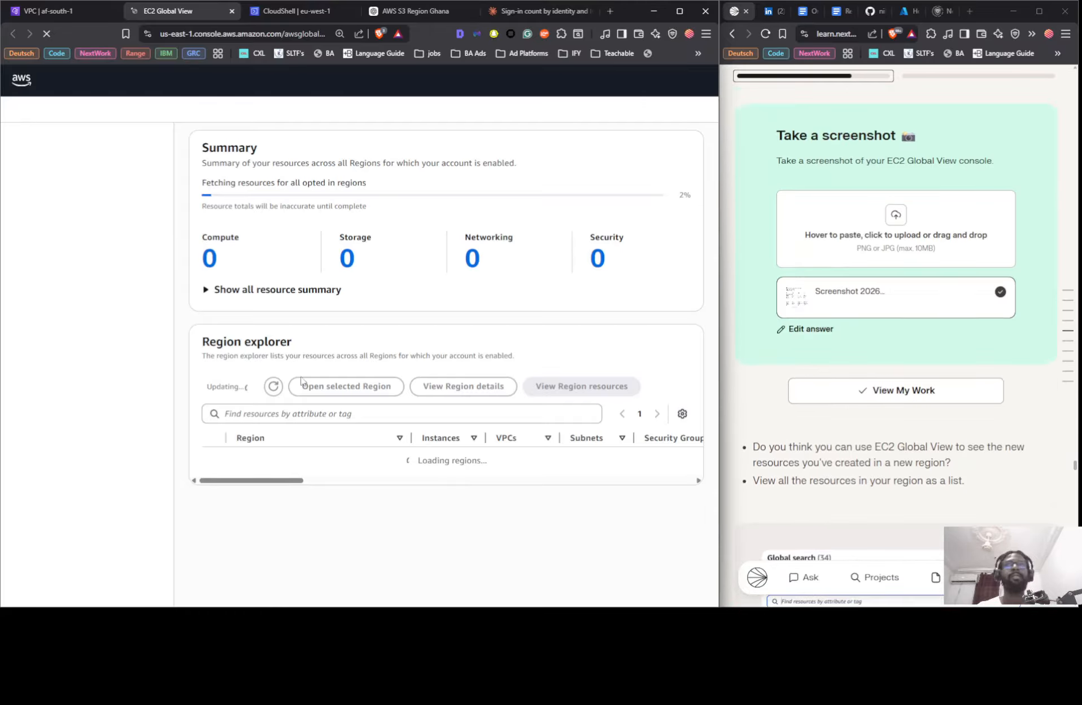
scroll(827, 264, up, 6)
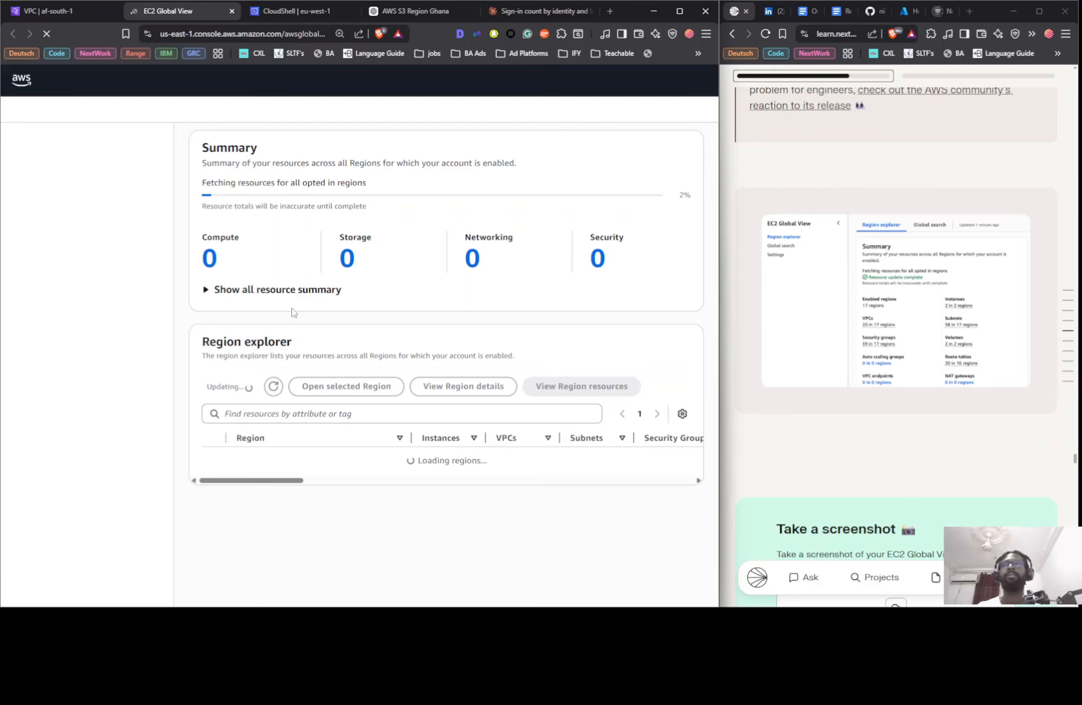
click(243, 289)
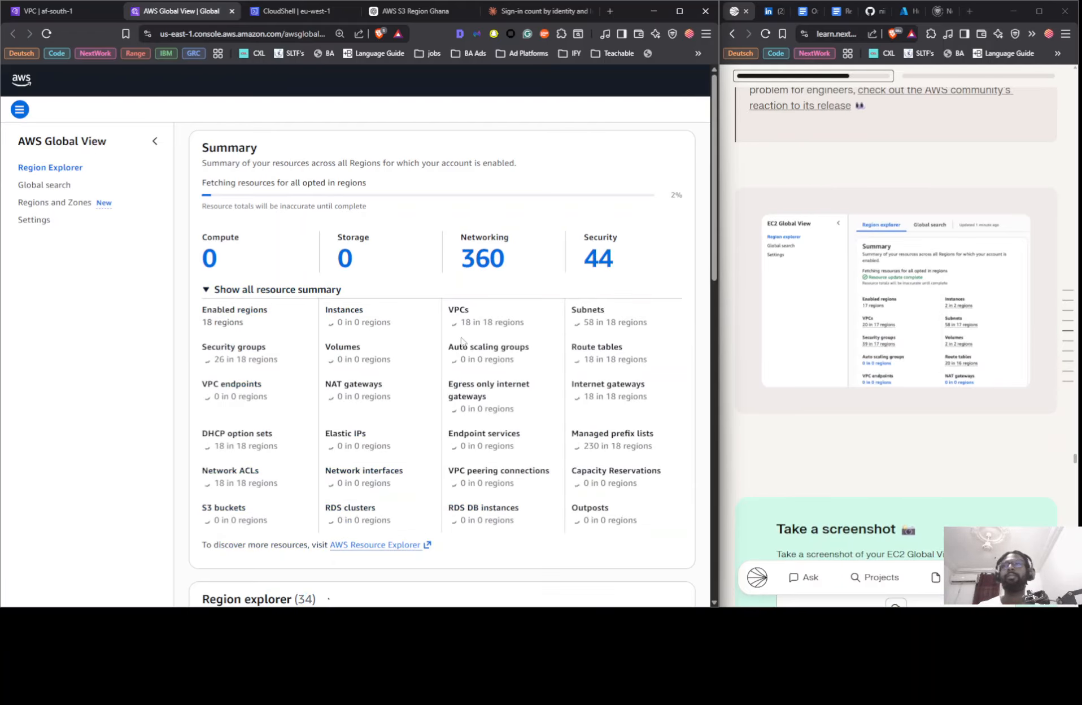
Review the cross-region resource summary and read the guide's remaining Global View tasks through to its resource deletion commands.
scroll(888, 294, down, 5)
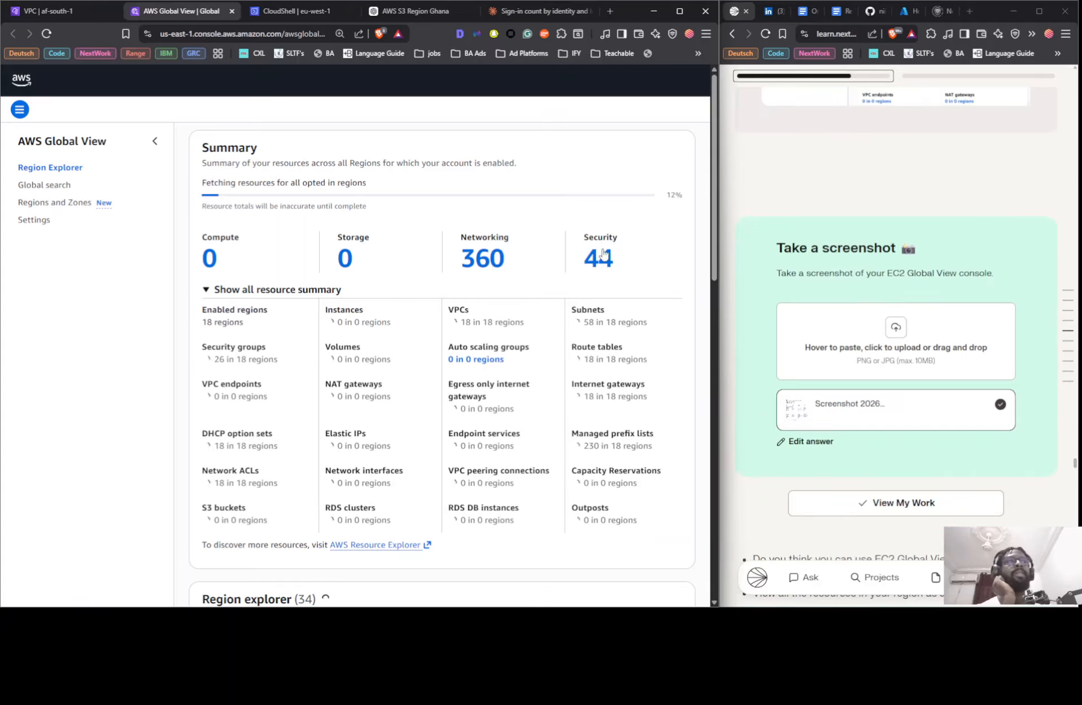
scroll(603, 255, down, 4)
scroll(603, 255, up, 3)
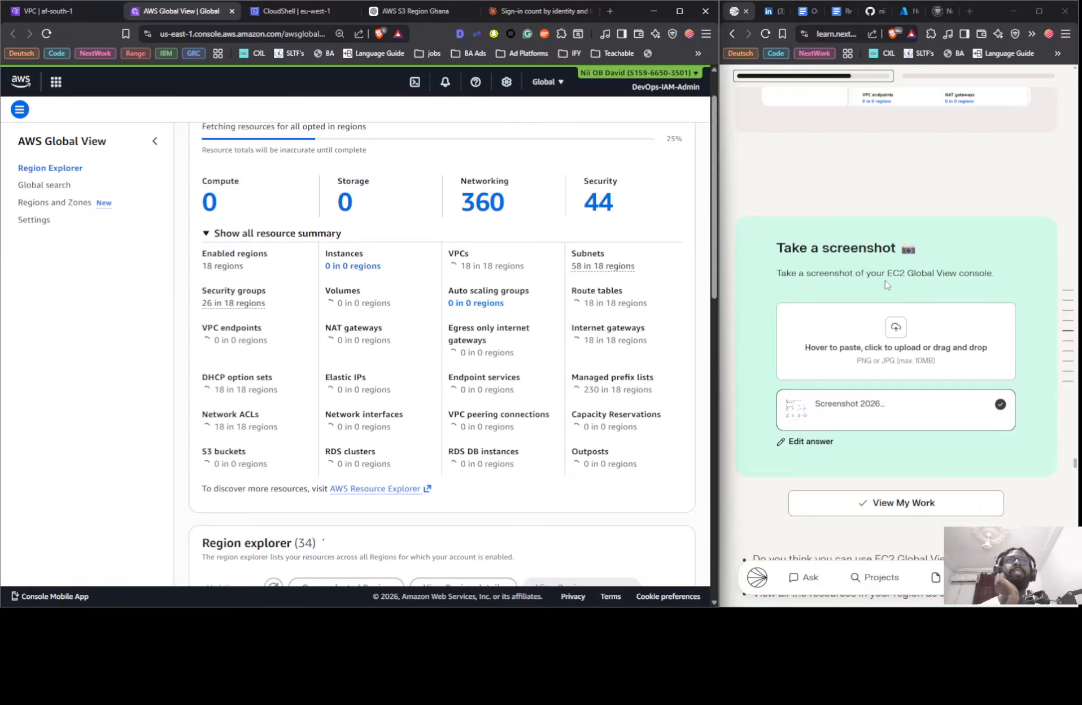
scroll(887, 288, down, 12)
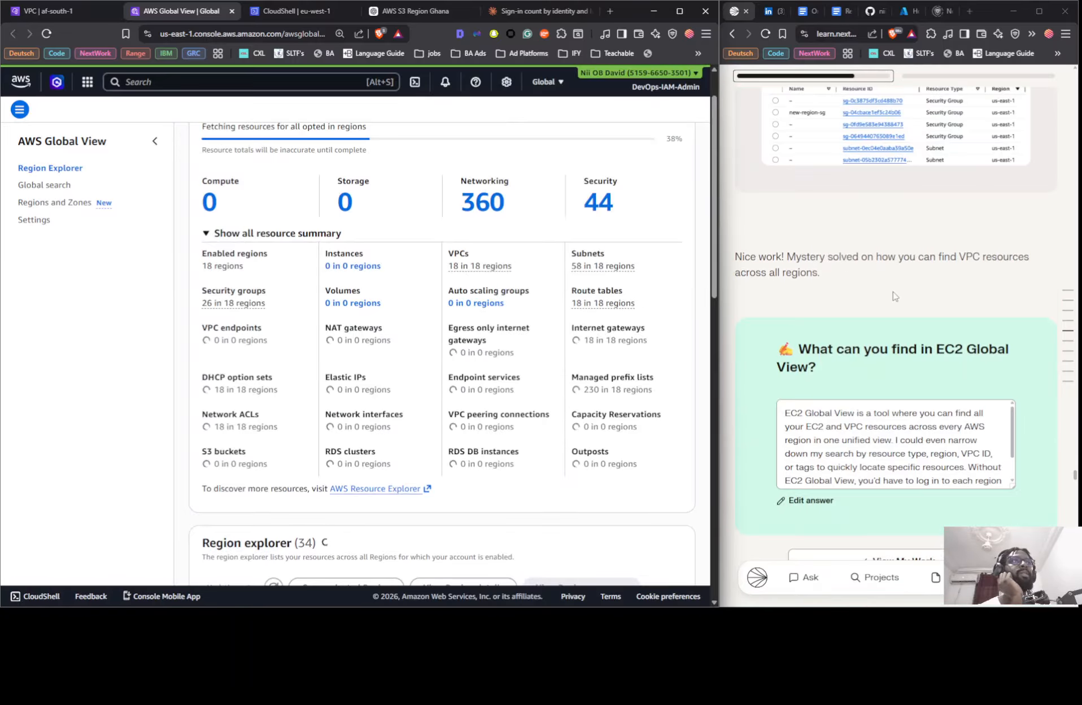
scroll(893, 293, up, 2)
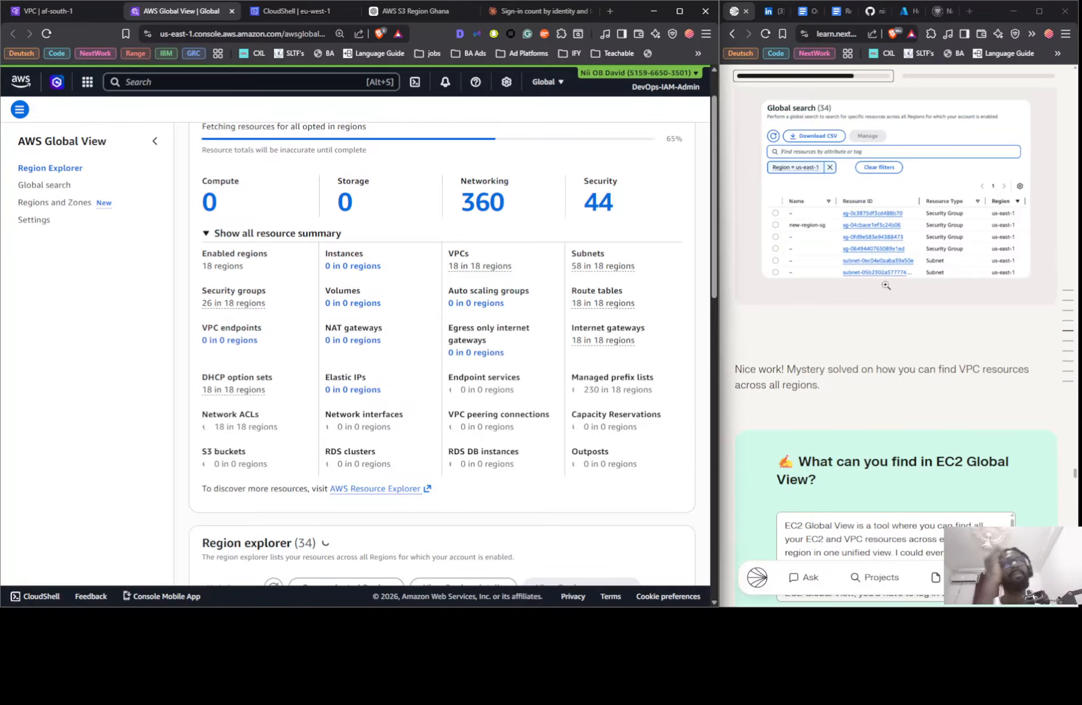
scroll(876, 254, up, 5)
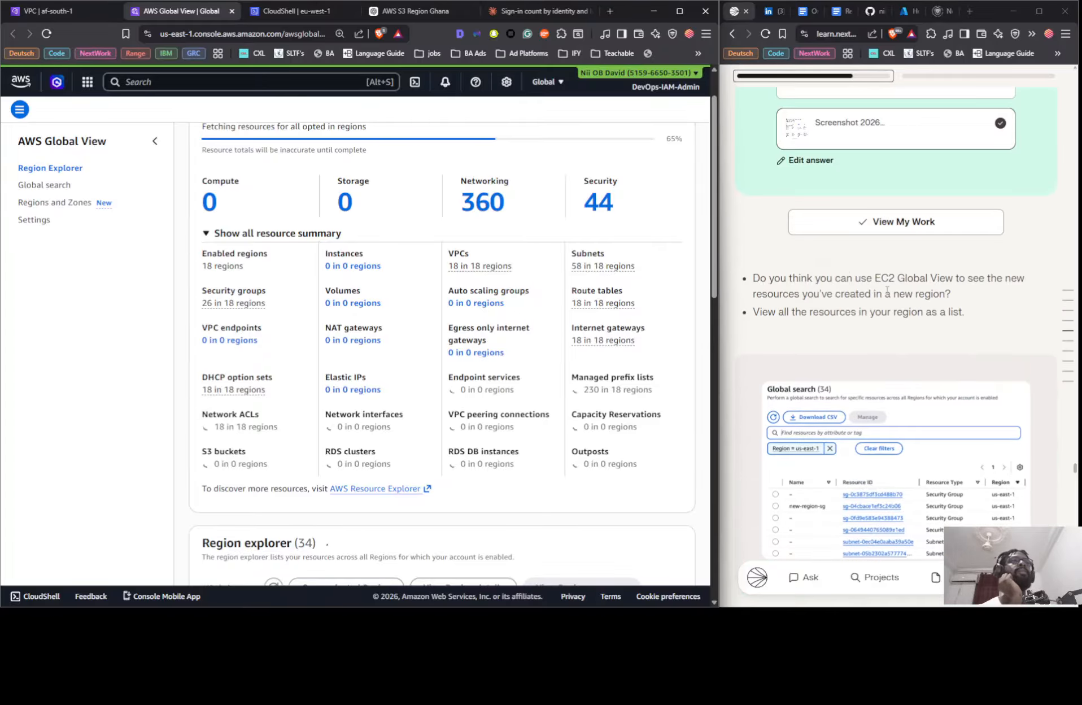
scroll(887, 289, down, 1)
scroll(887, 298, down, 8)
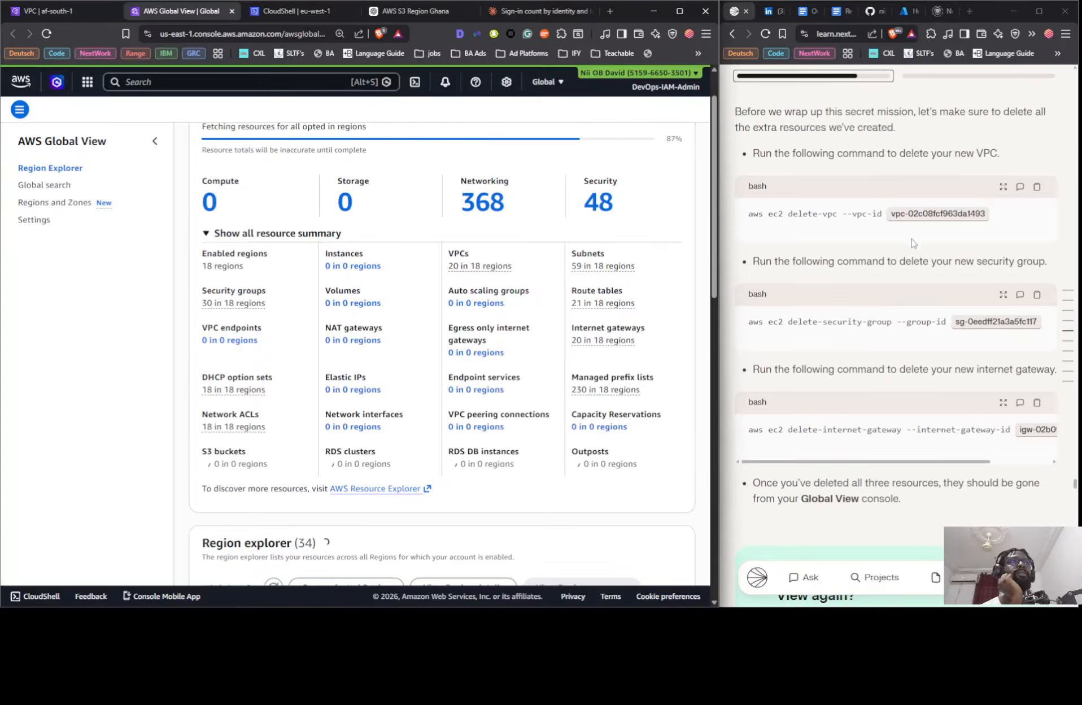
Copy the new VPC's ID from CloudShell and set it as vpc-00f29df2eb7680cb9 in the guide's delete-vpc command.
click(284, 17)
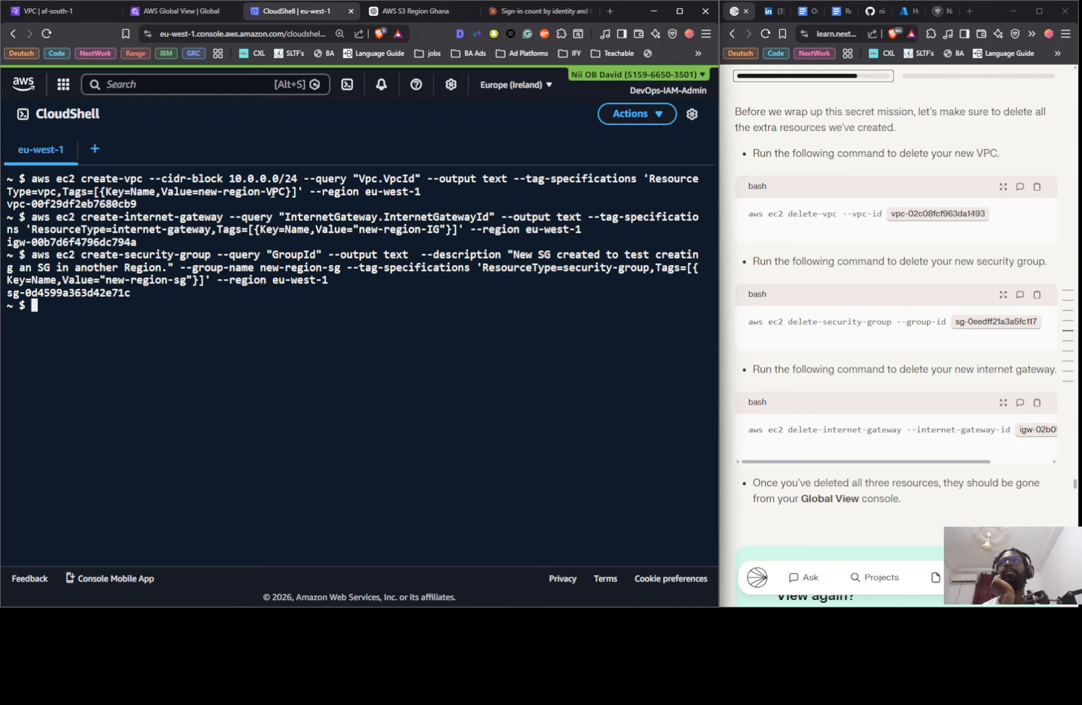
drag(136, 202, 16, 204)
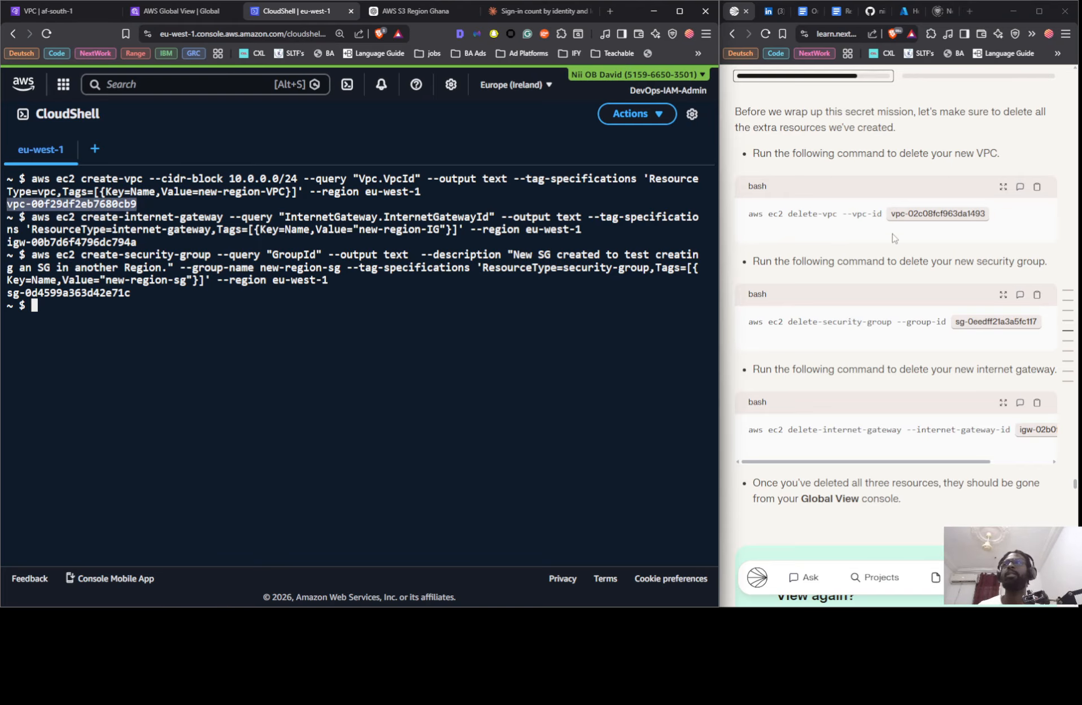
click(949, 219)
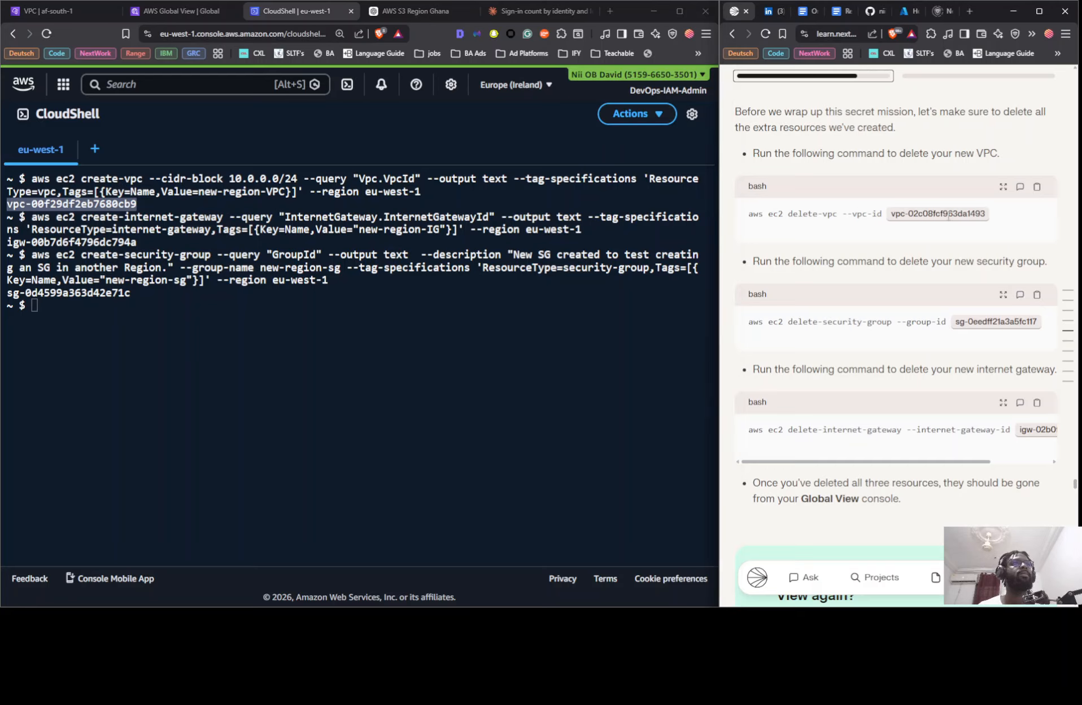
triple_click(948, 217)
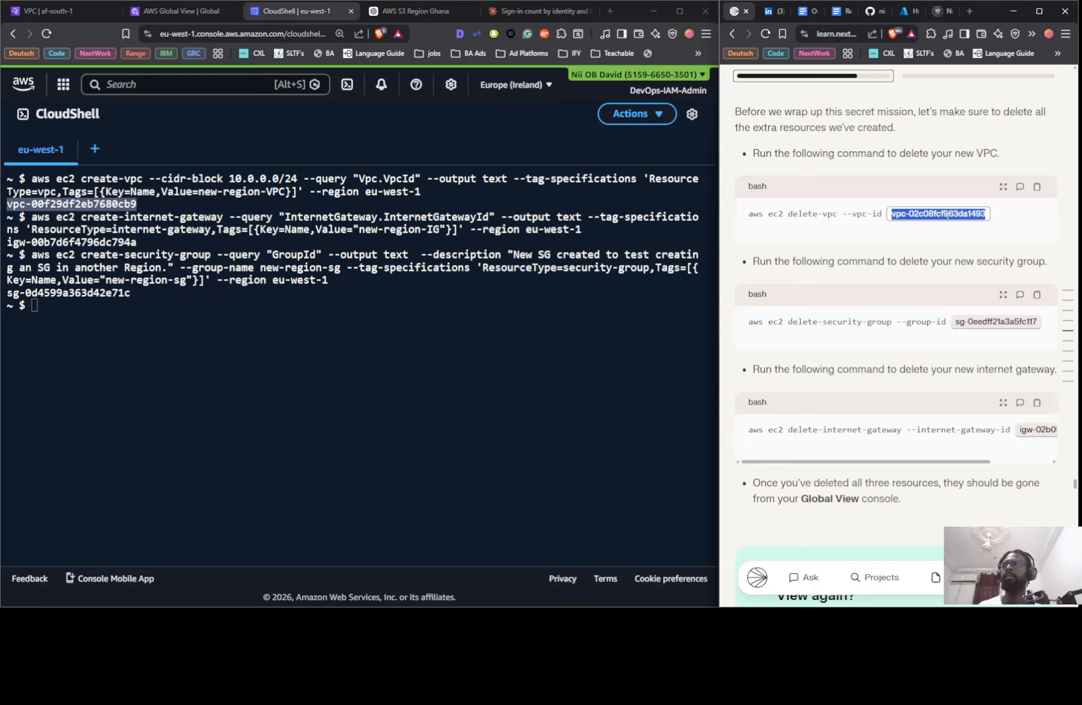
text(vpc-00f29df2eb7680cb9)
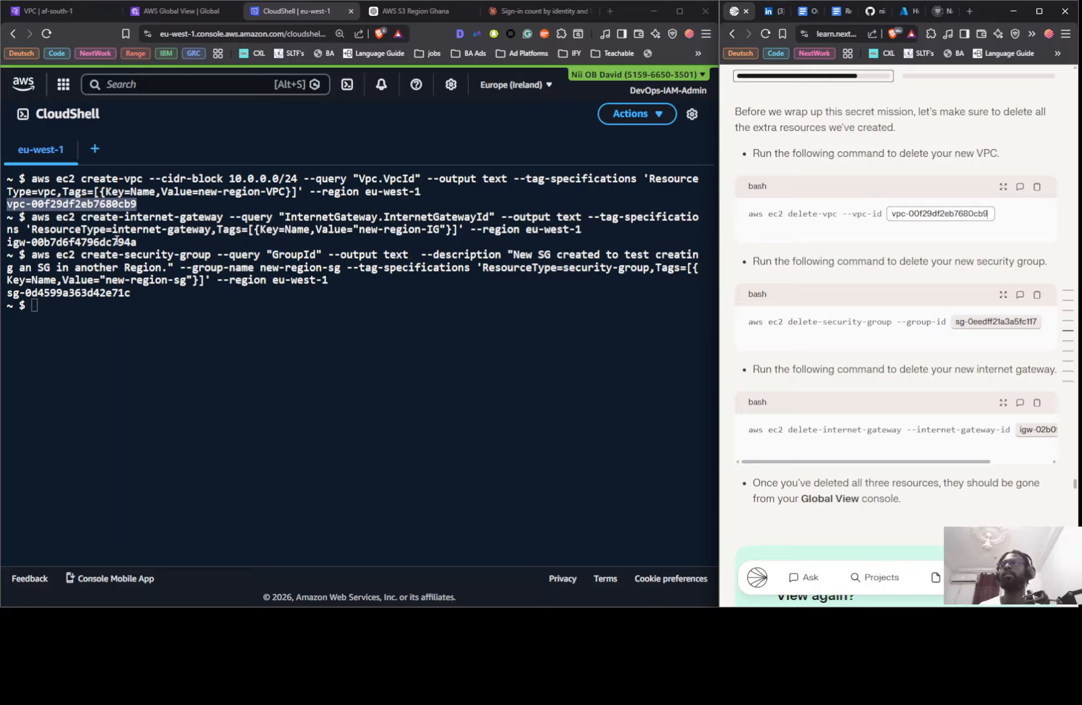
Copy the new internet gateway's ID, igw-00b7d6f4796dc794a, from CloudShell into the guide's delete-internet-gateway command.
drag(137, 241, 10, 244)
key(ctrl+c)
click(104, 237)
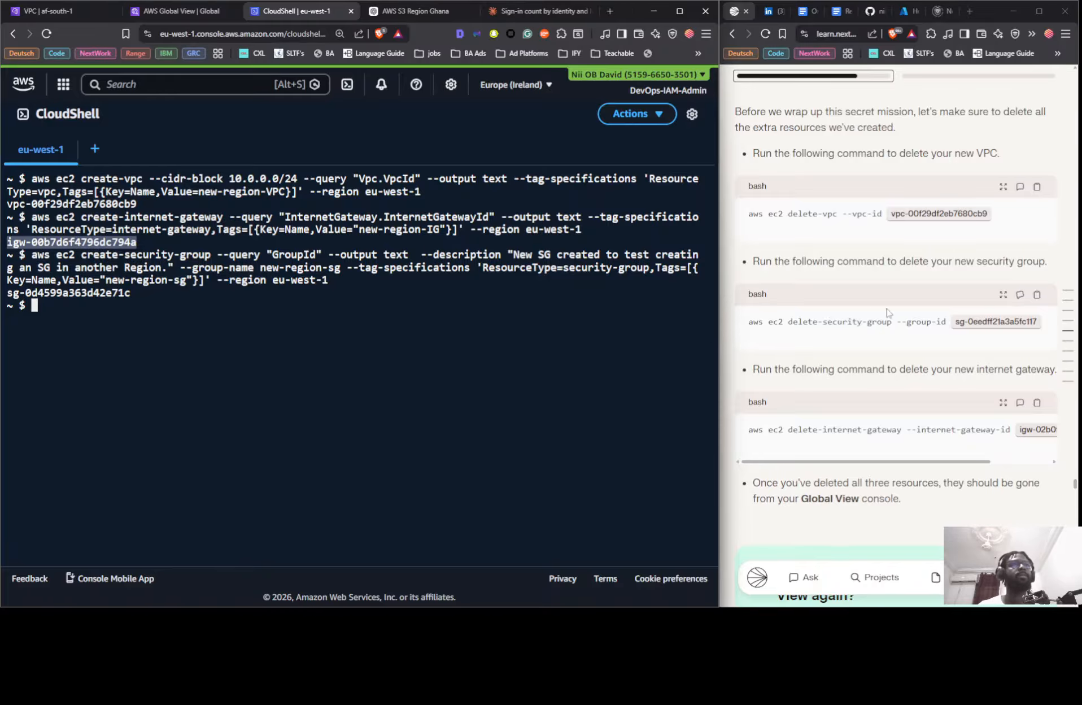
click(1038, 431)
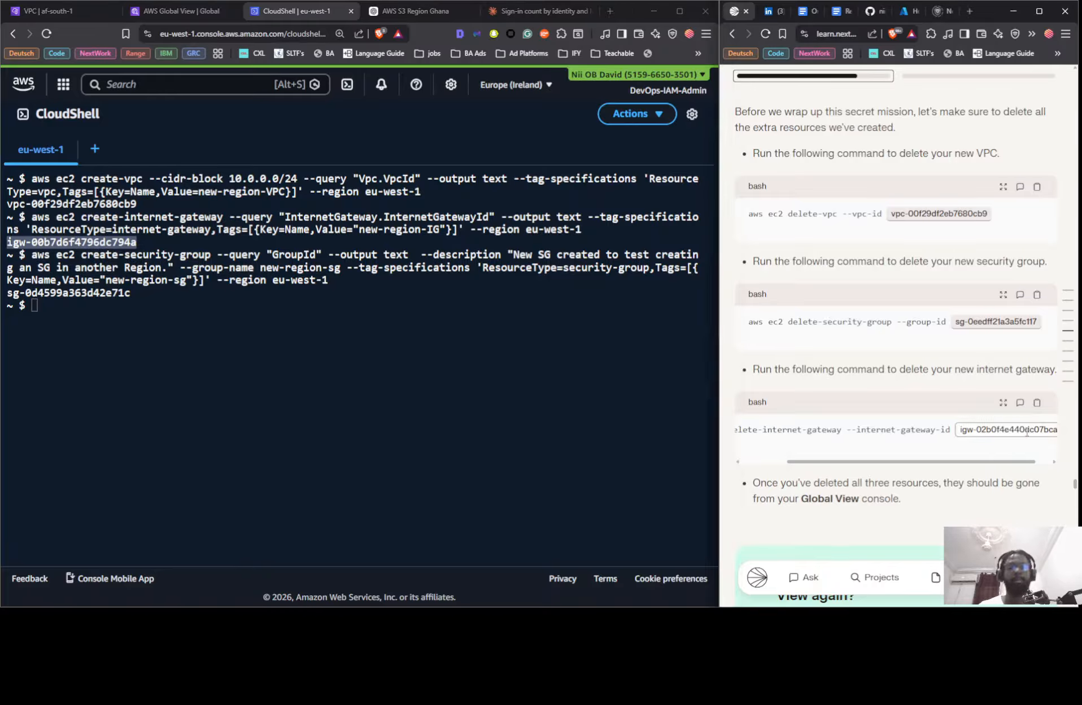
triple_click(1003, 428)
key(ctrl+v)
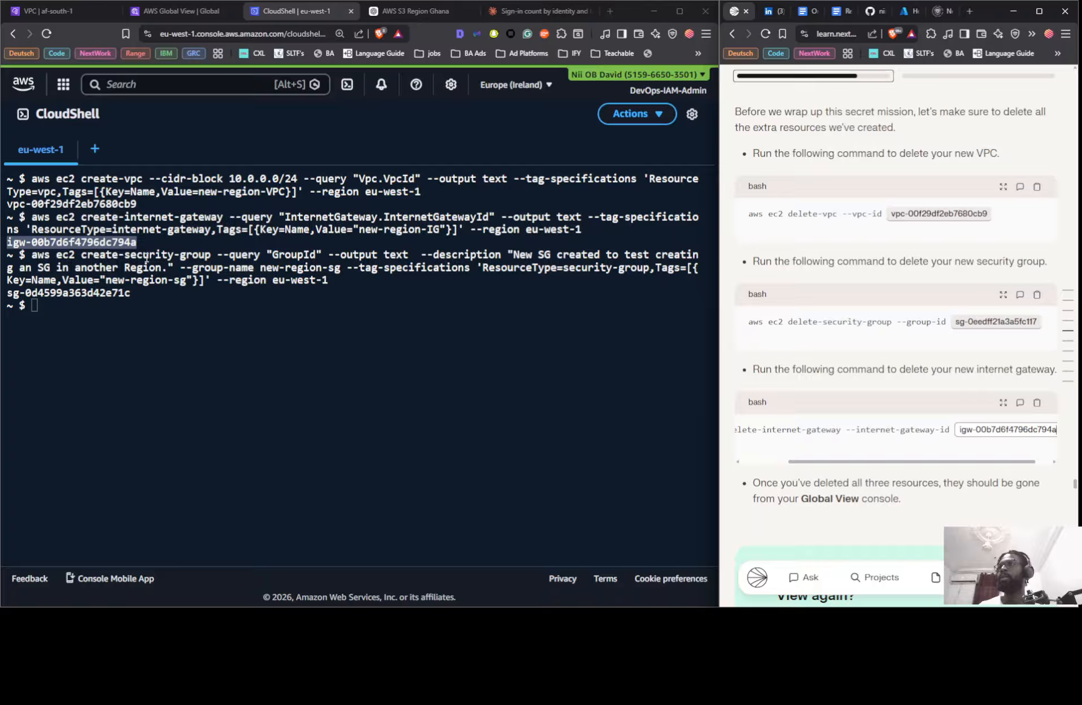
Copy the new security group's ID, sg-0d4599a363d42e71c, from CloudShell into the guide's delete-security-group command.
drag(131, 293, 11, 291)
key(ctrl+c)
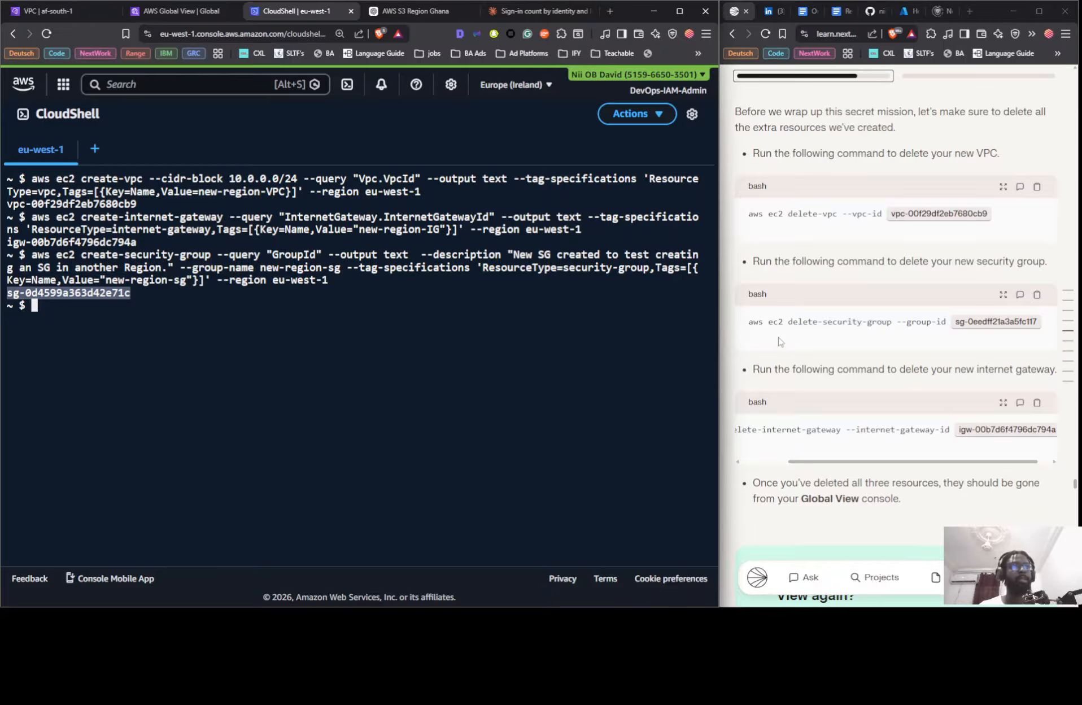
click(998, 321)
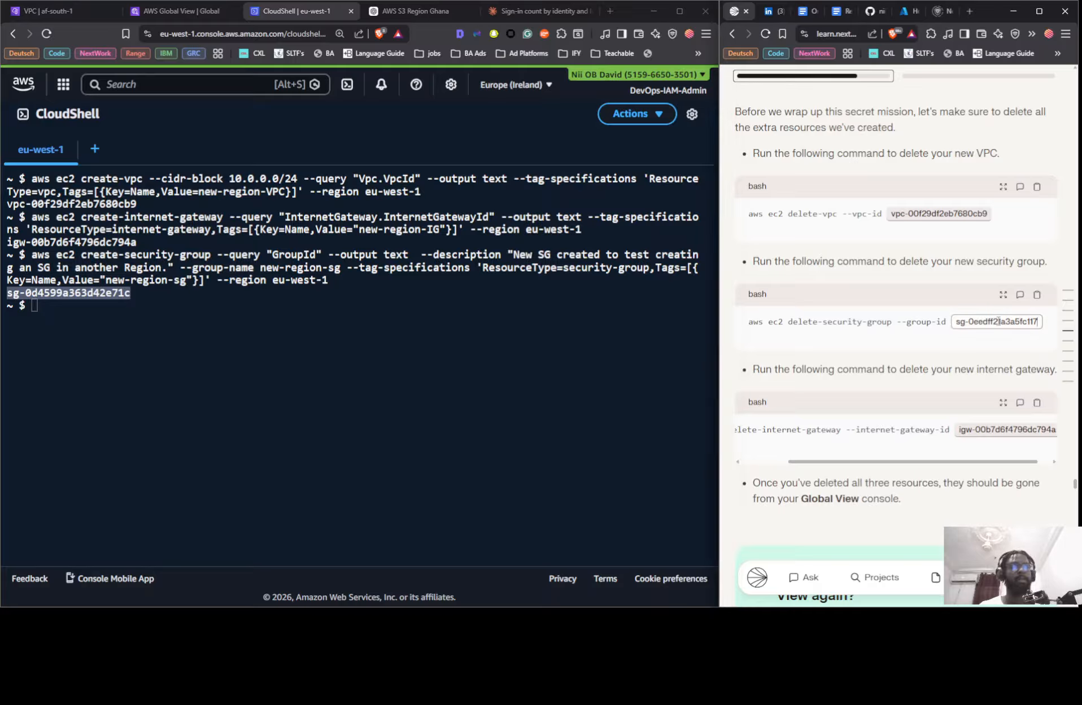
key(ctrl+v)
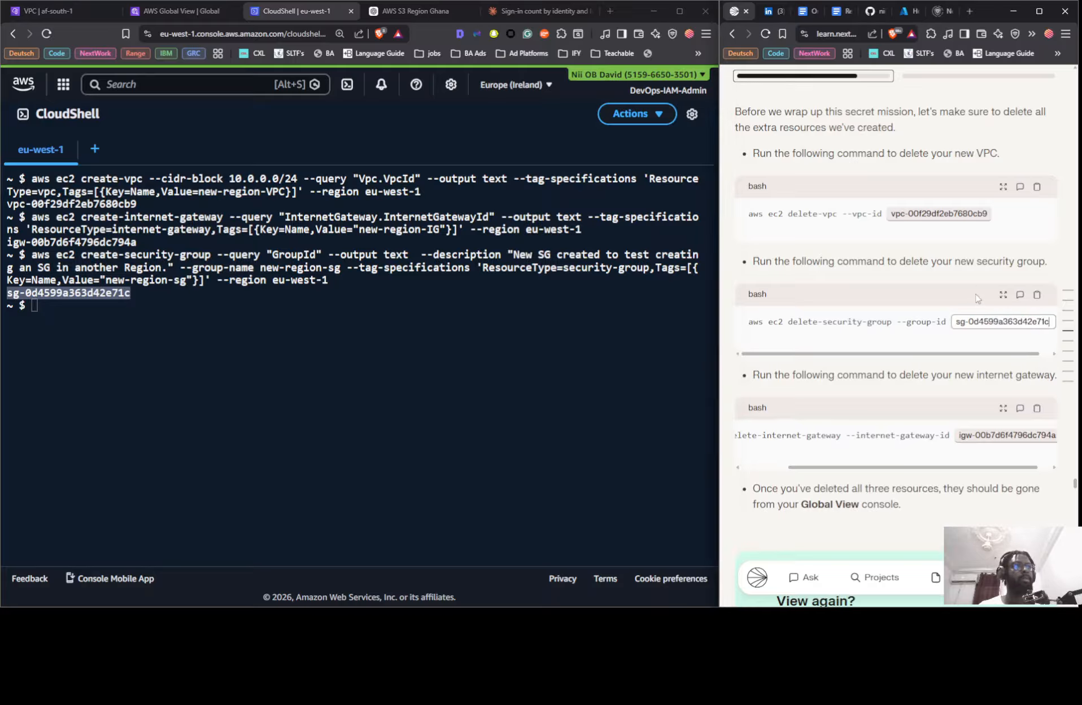
Return to the guide's task on listing a region's resources and open Global search in AWS Global View.
scroll(946, 372, down, 3)
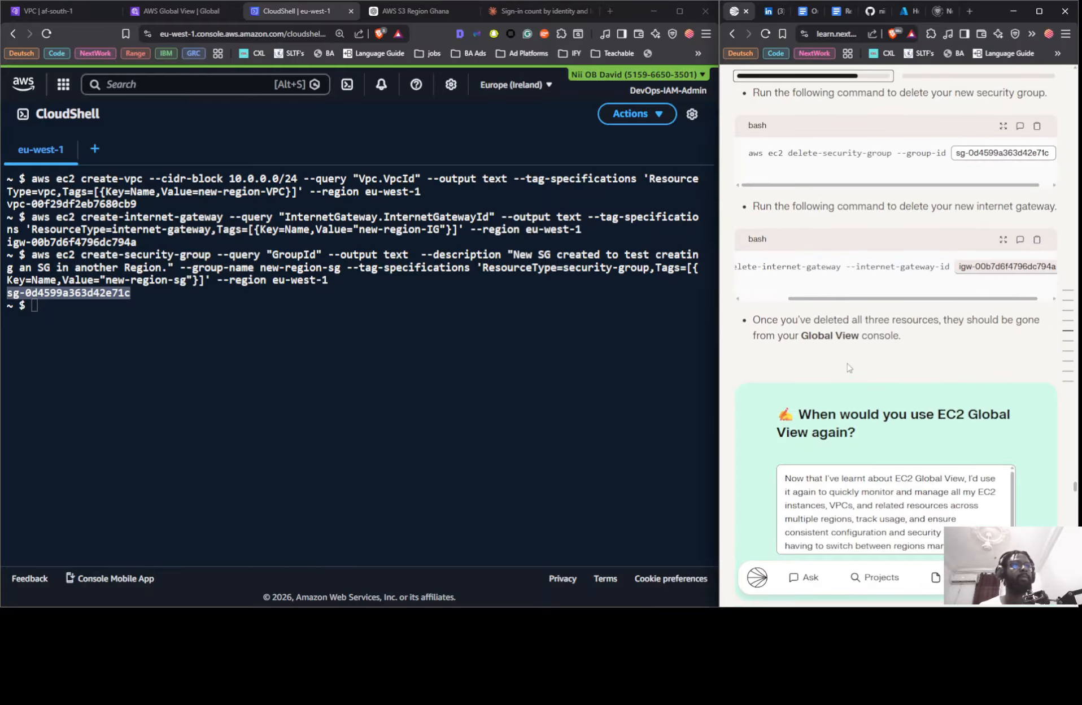
scroll(832, 377, up, 15)
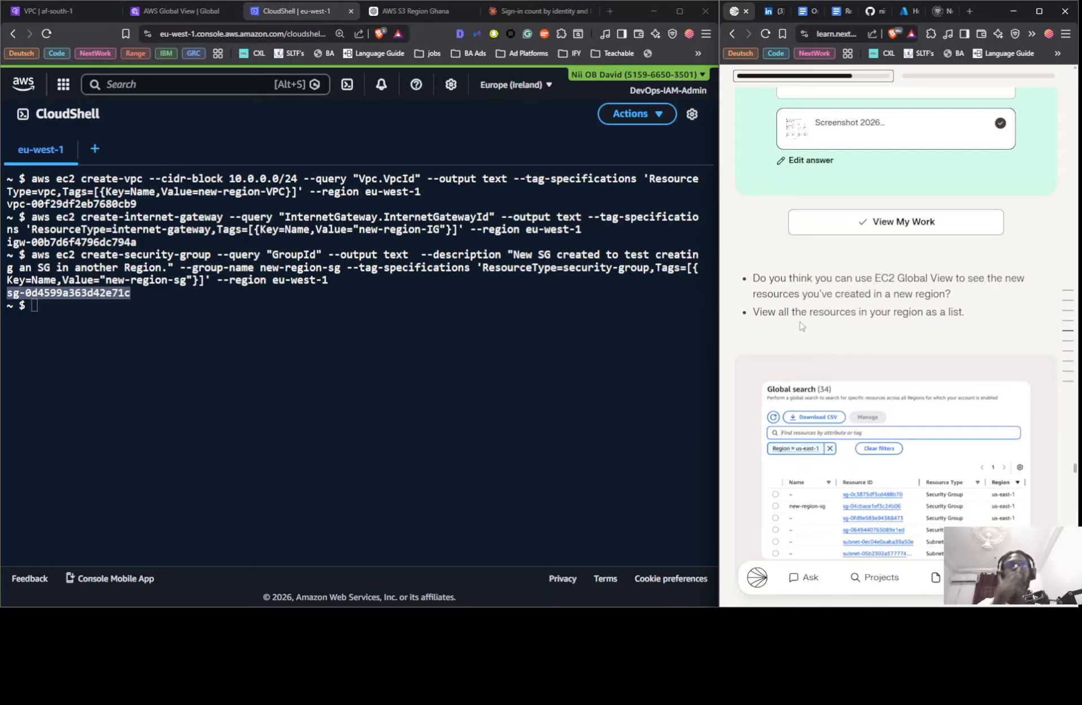
click(156, 9)
scroll(297, 265, up, 1)
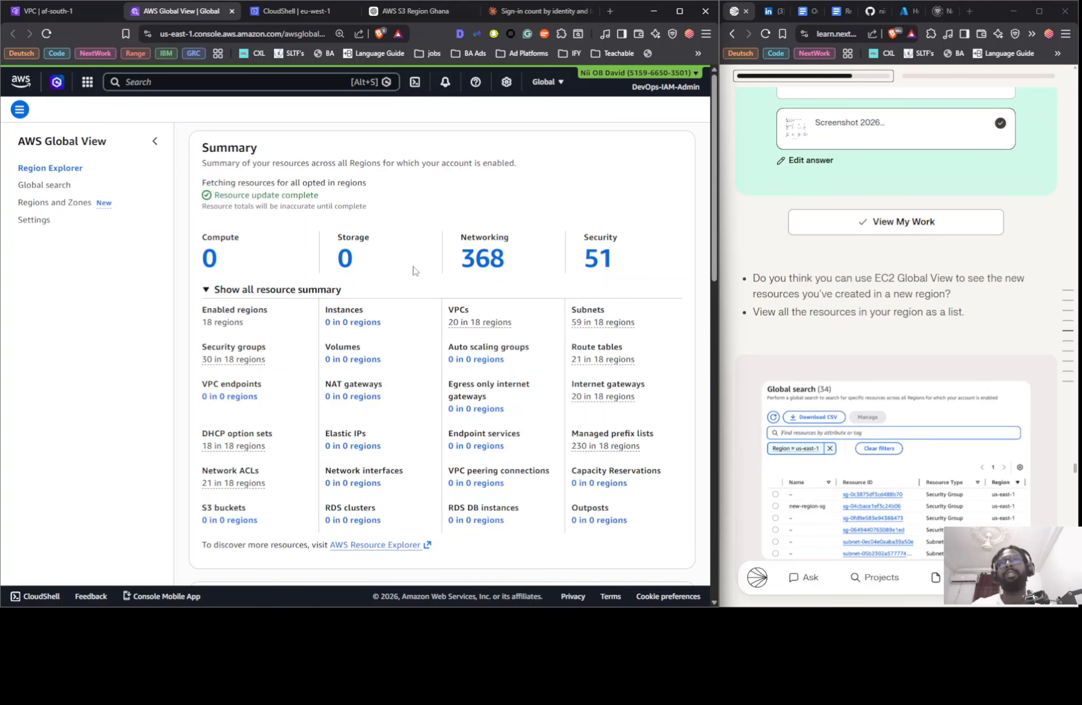
scroll(429, 279, down, 1)
scroll(467, 262, down, 5)
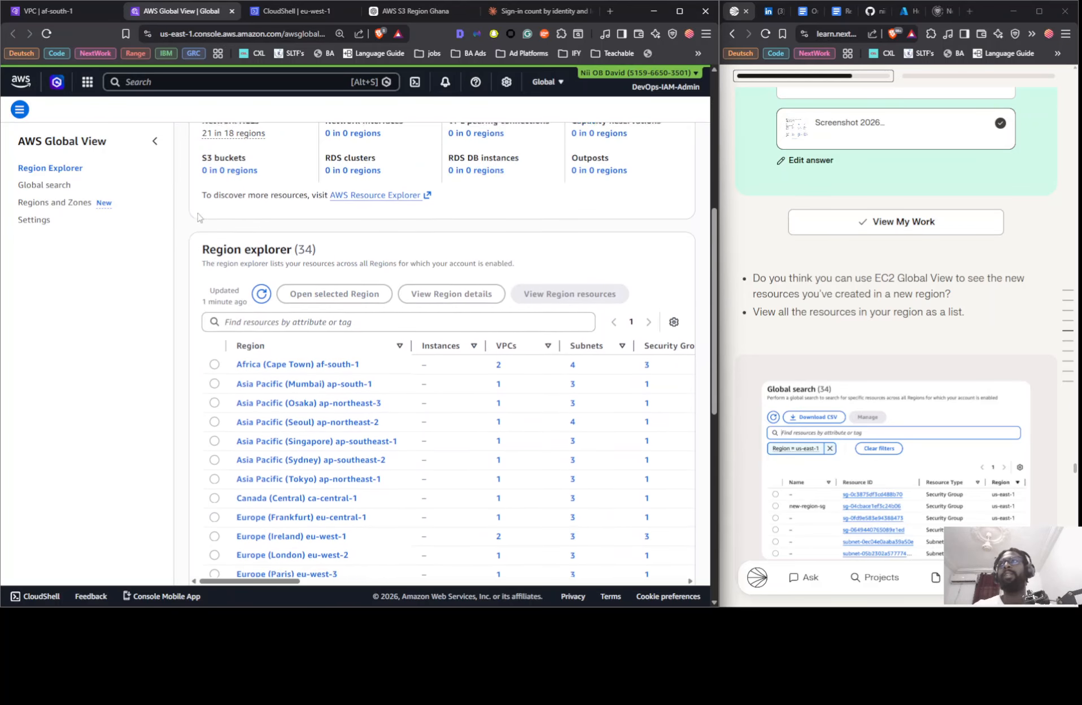
click(269, 280)
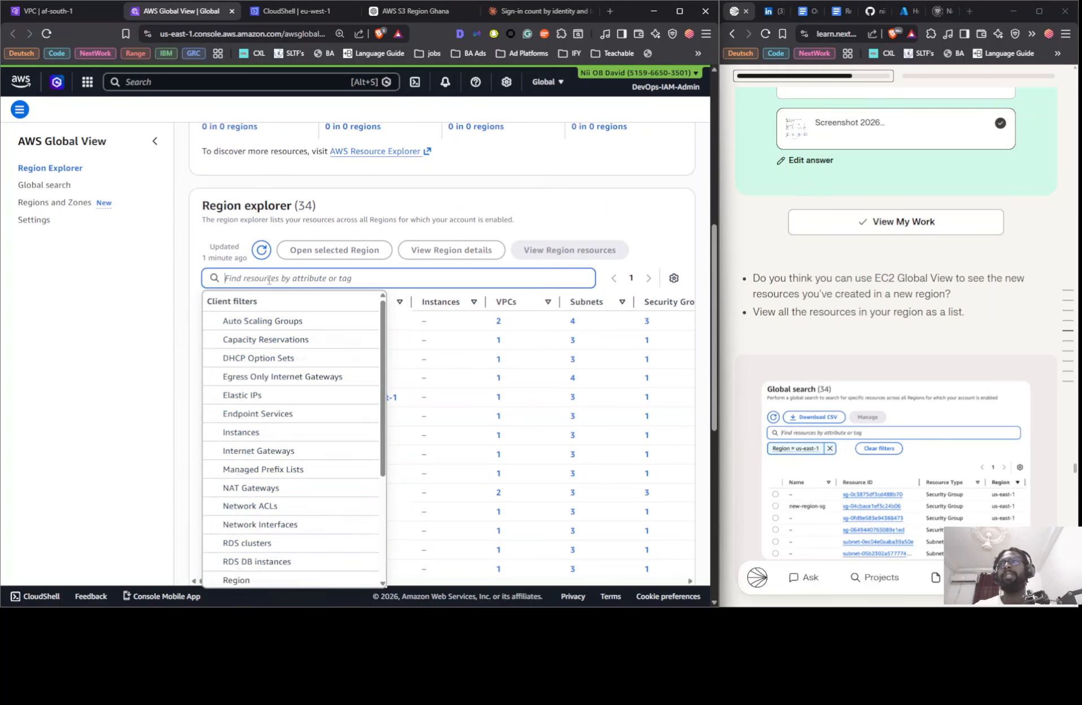
click(46, 189)
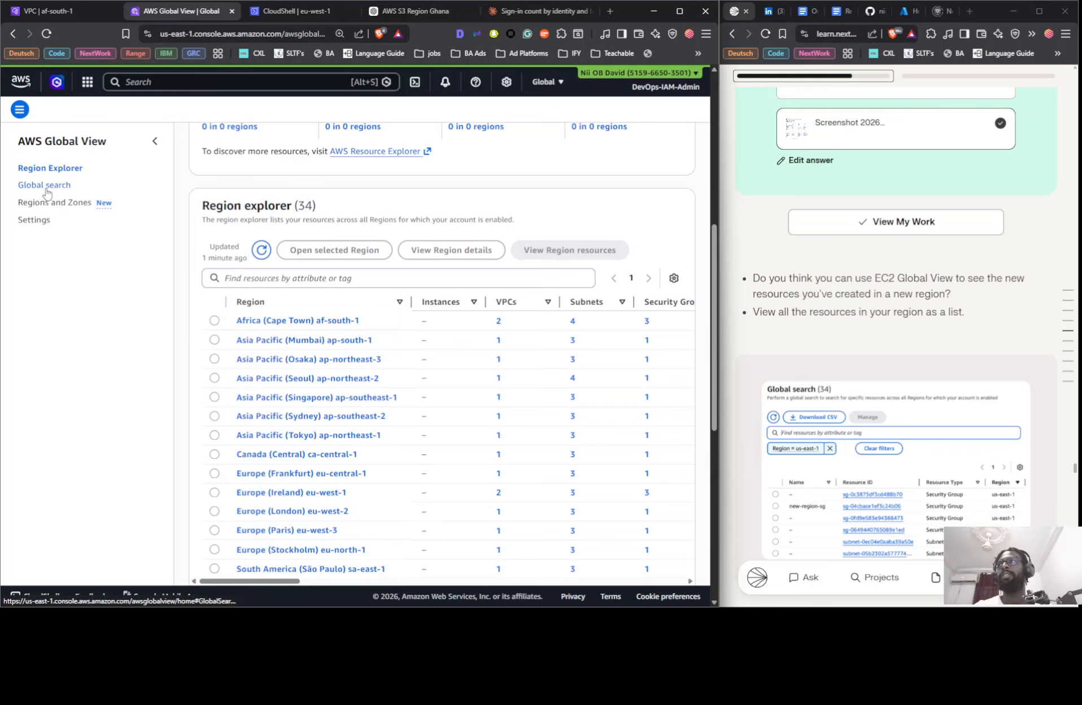
click(46, 186)
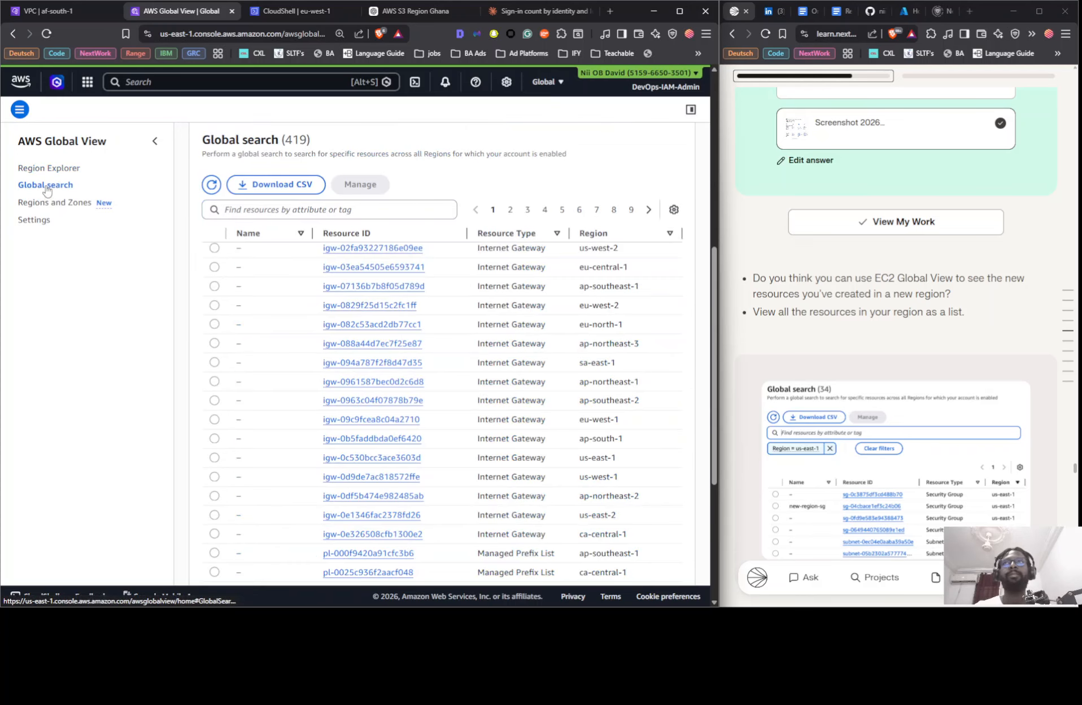
Check the global search's filter attributes against the guide's example of a region-filtered resource list.
click(249, 210)
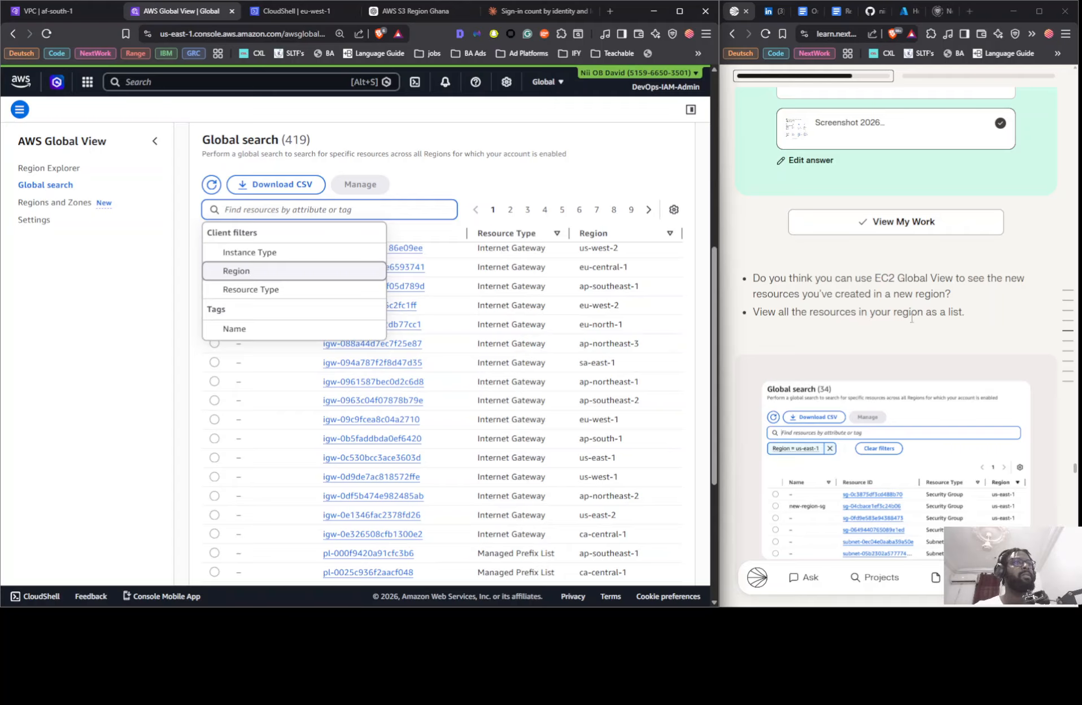
scroll(912, 318, down, 1)
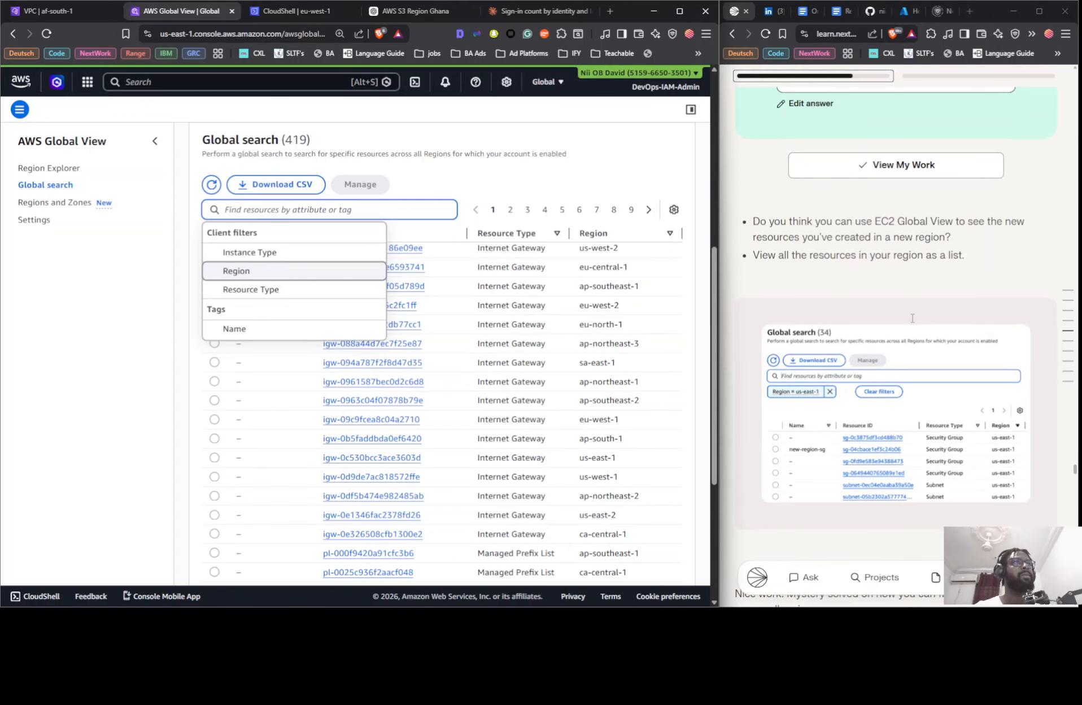
scroll(912, 318, down, 5)
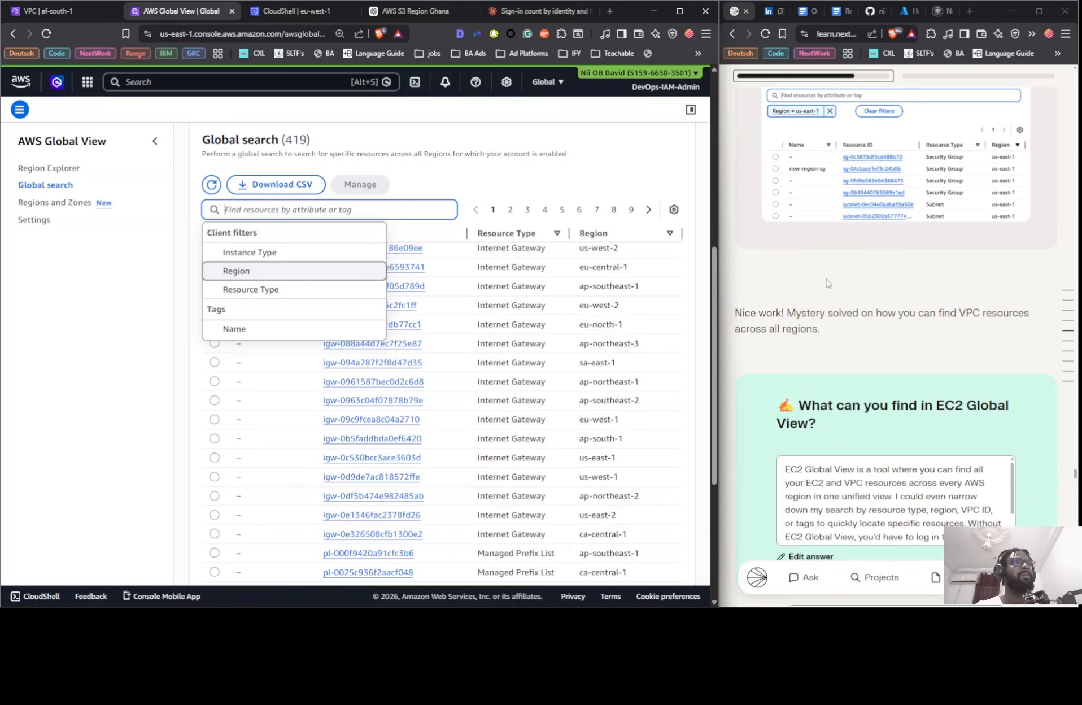
scroll(826, 282, down, 4)
scroll(827, 275, down, 1)
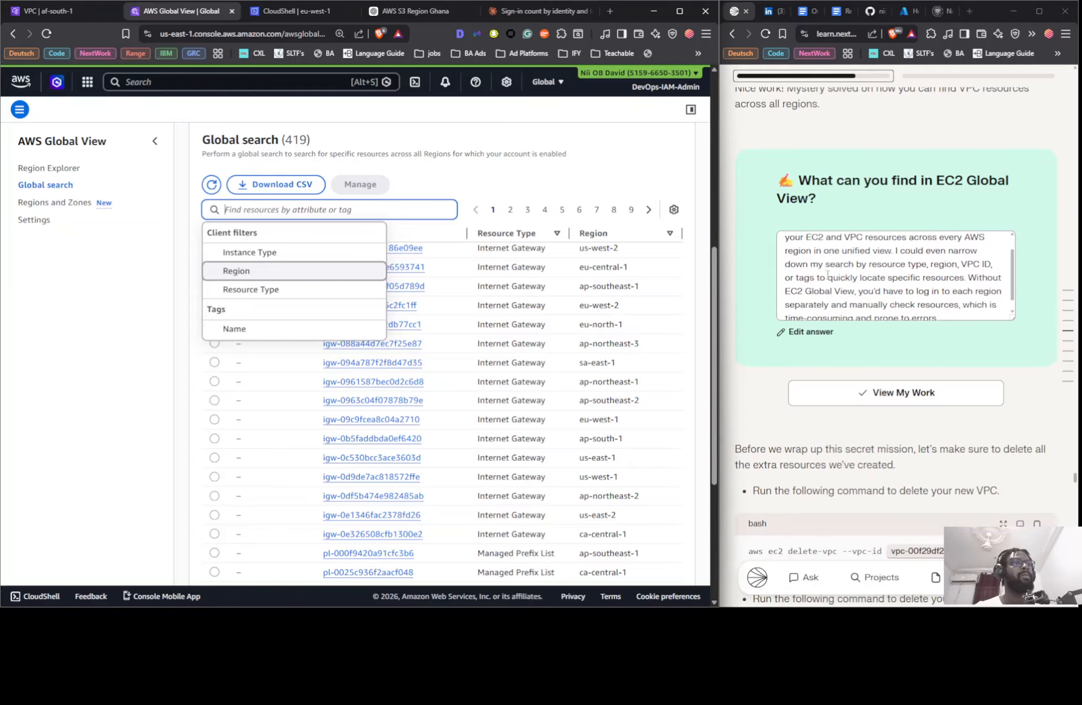
scroll(827, 275, up, 8)
scroll(848, 314, up, 2)
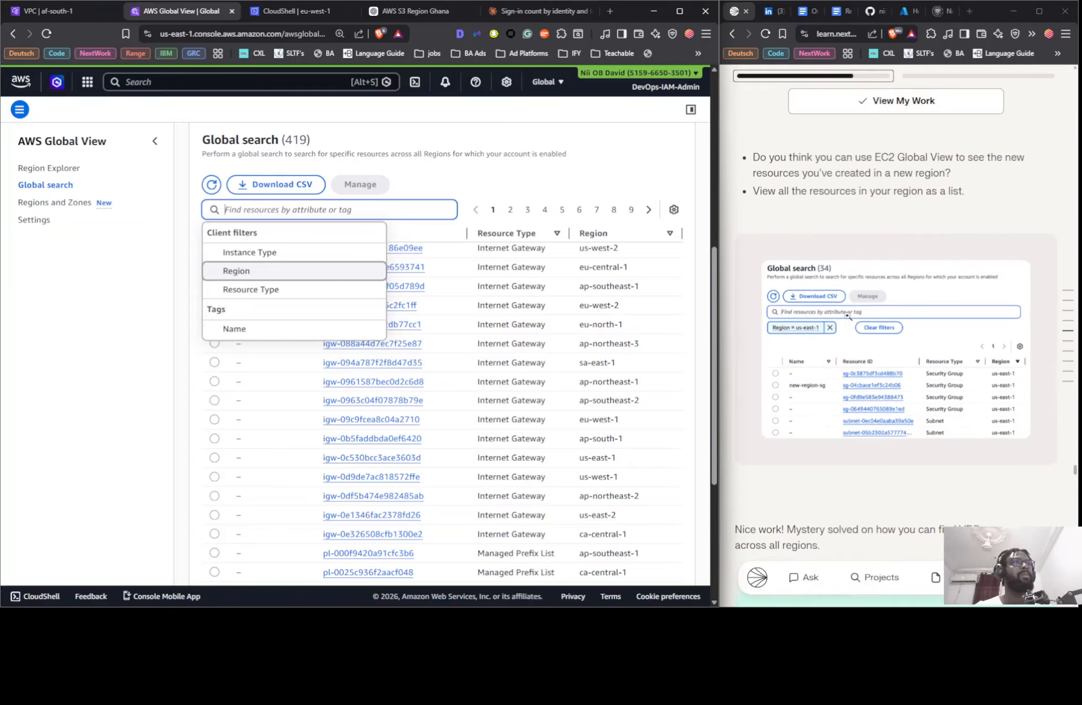
click(292, 274)
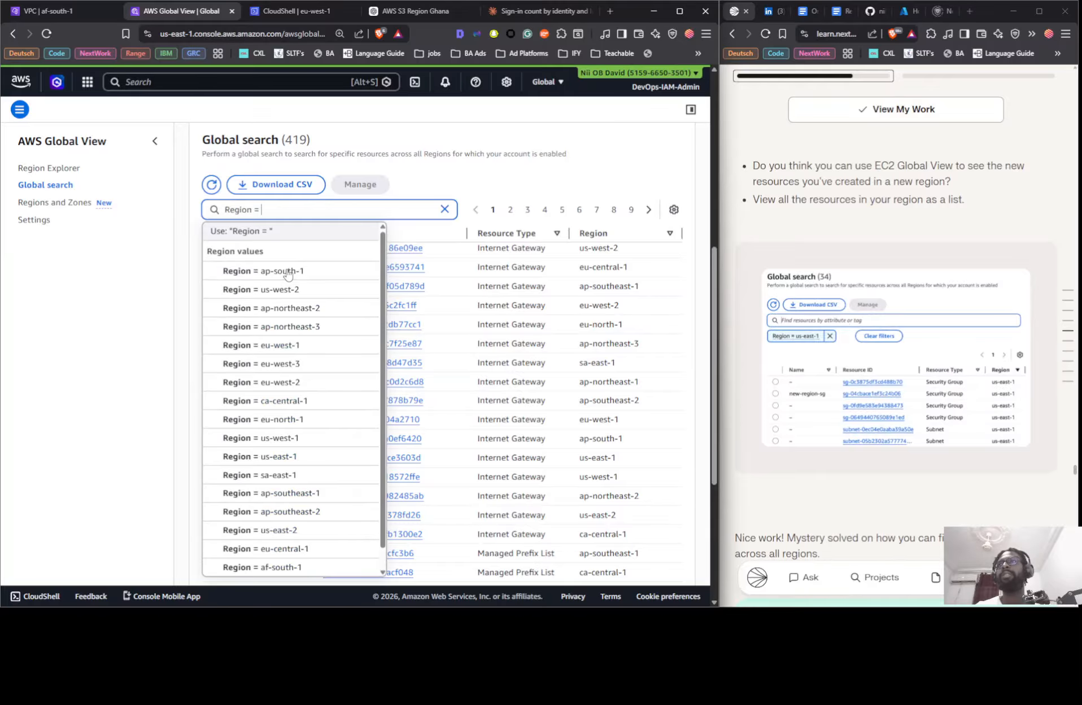
click(292, 442)
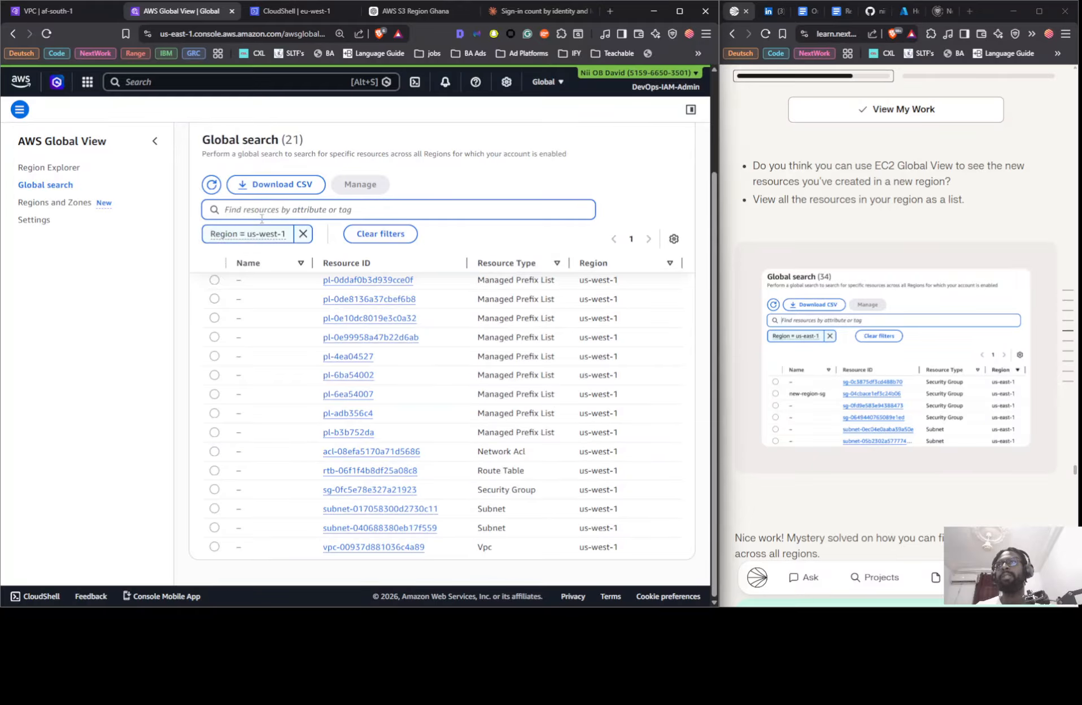
click(298, 233)
Filter the global search by Region = eu-west-1 and check it against the CloudShell session's region.
click(258, 209)
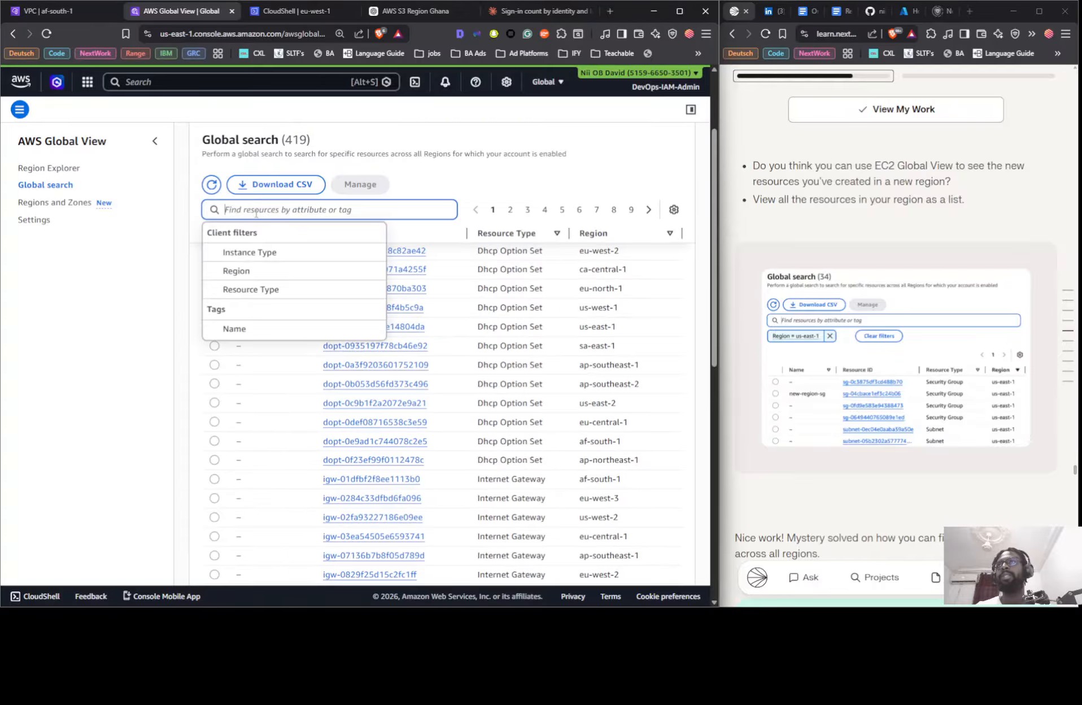
click(248, 273)
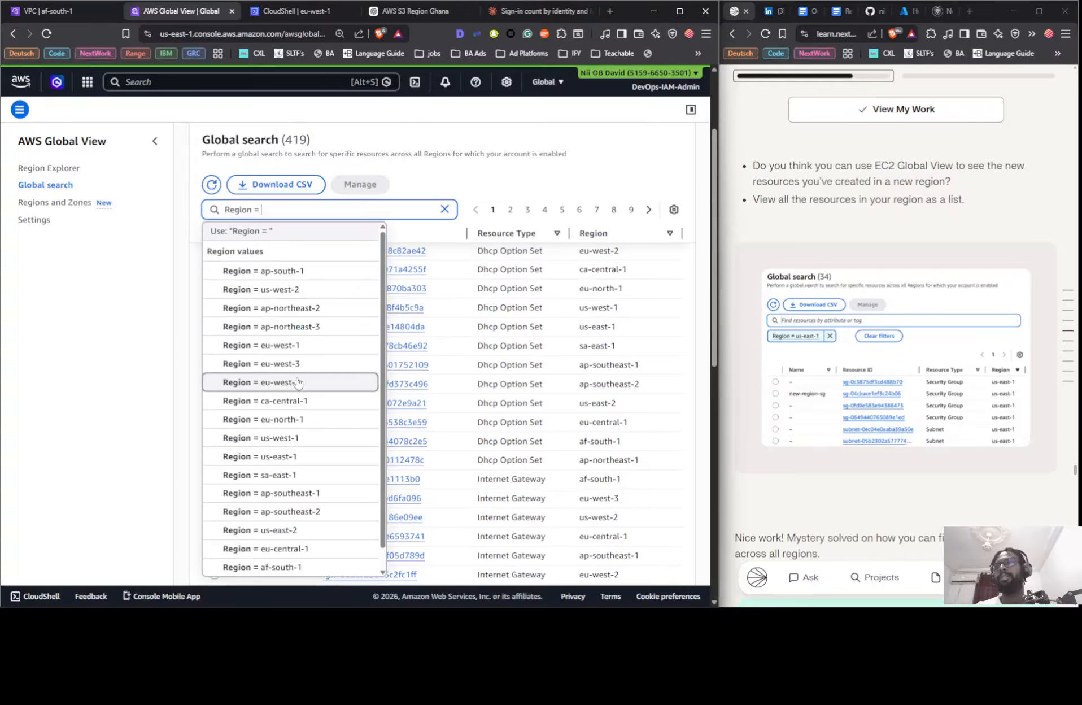
click(300, 346)
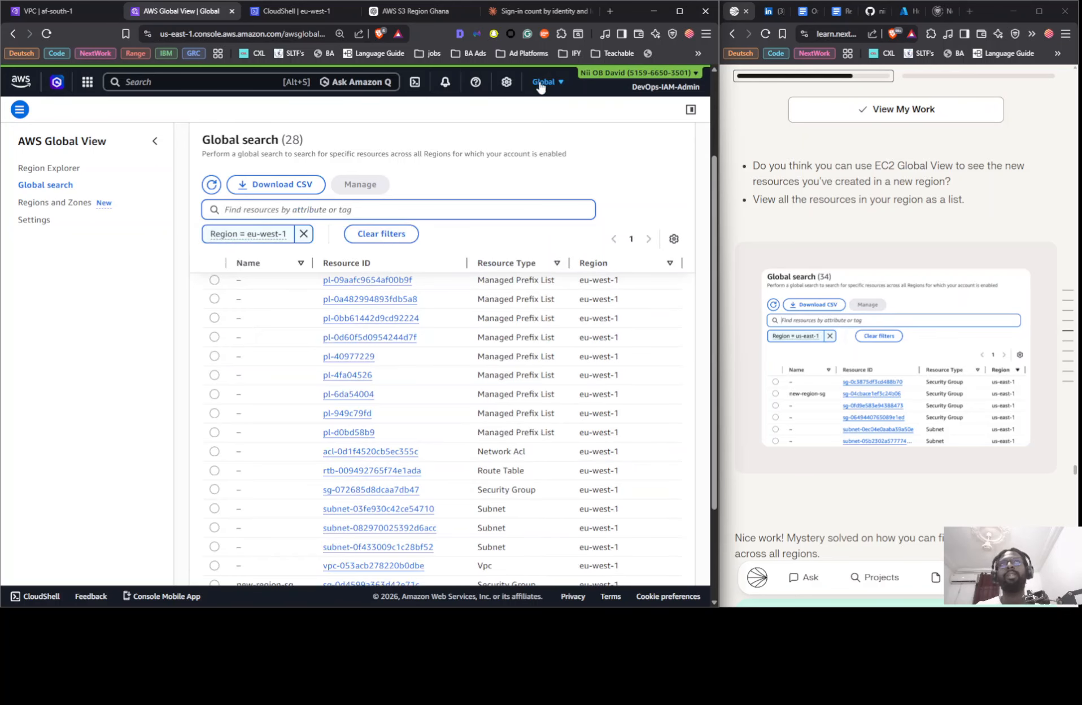
click(297, 12)
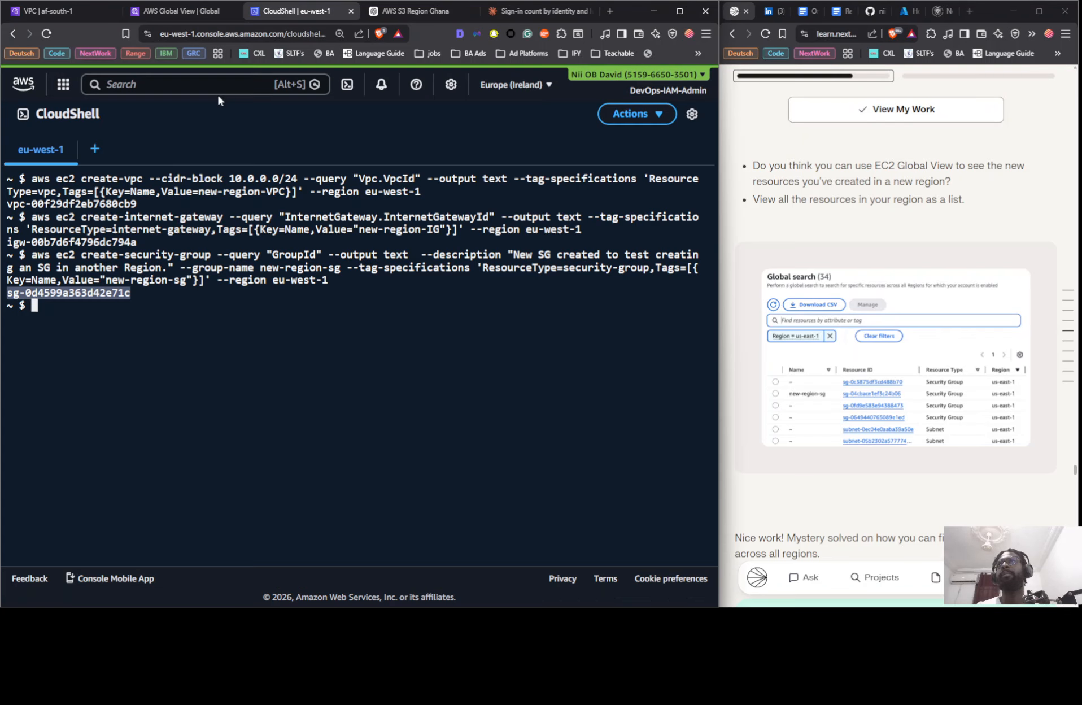
click(181, 12)
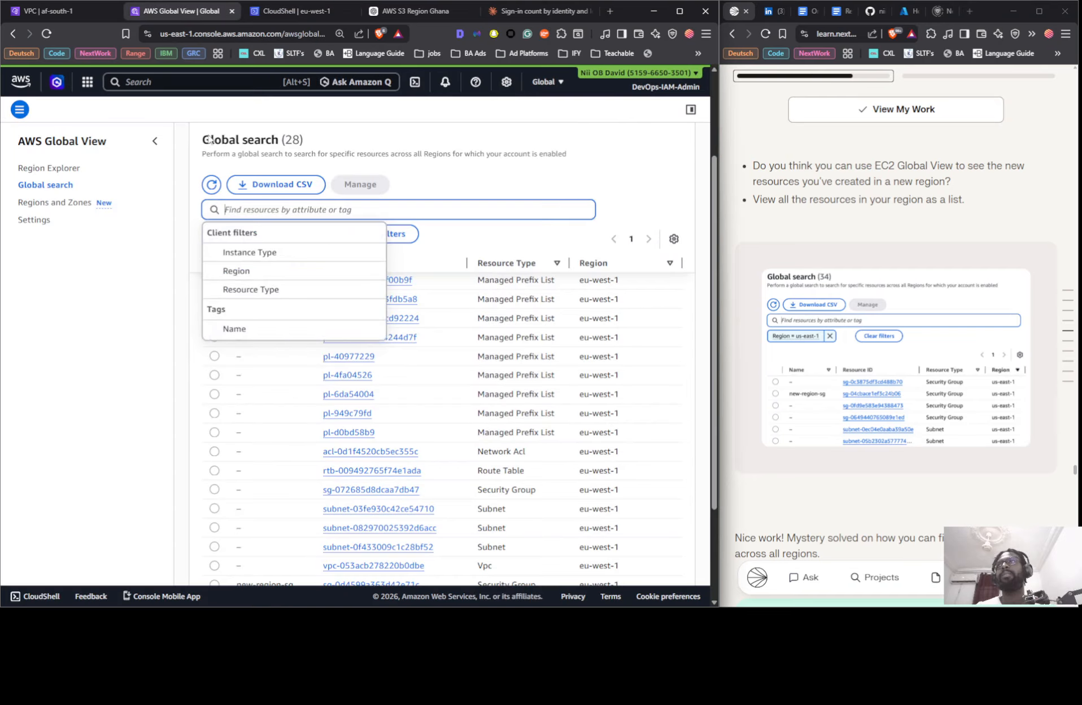
click(149, 282)
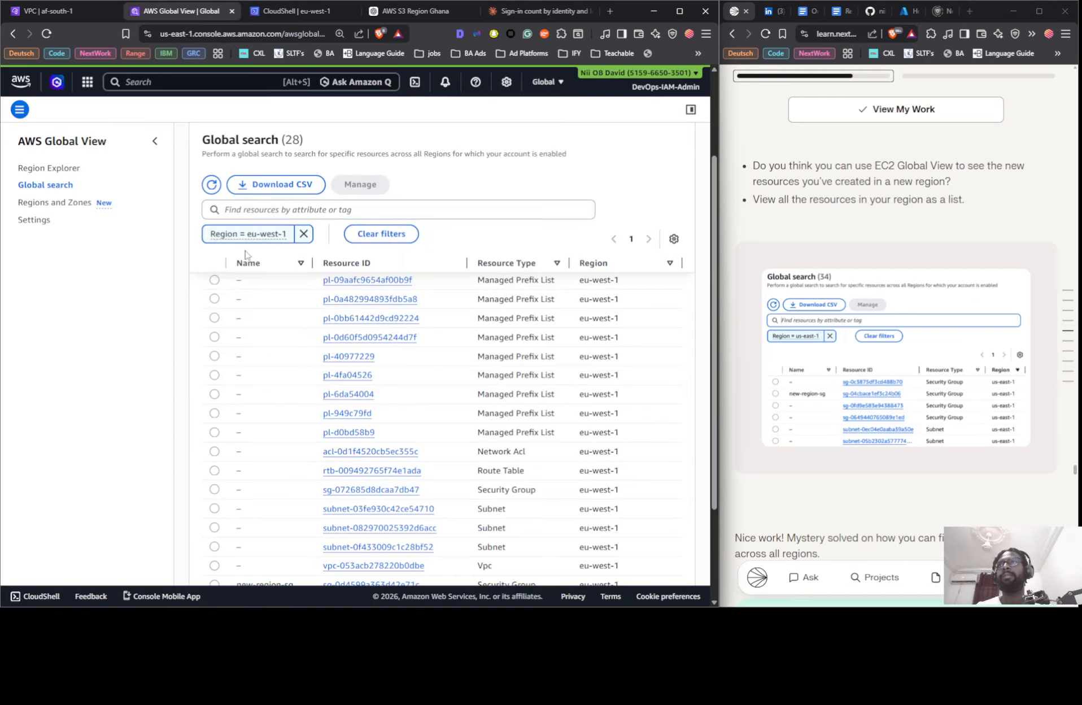
Look through the eu-west-1 resource list for the new VPC, security group and internet gateway, and check the guide's deployed-resources section.
scroll(463, 321, down, 1)
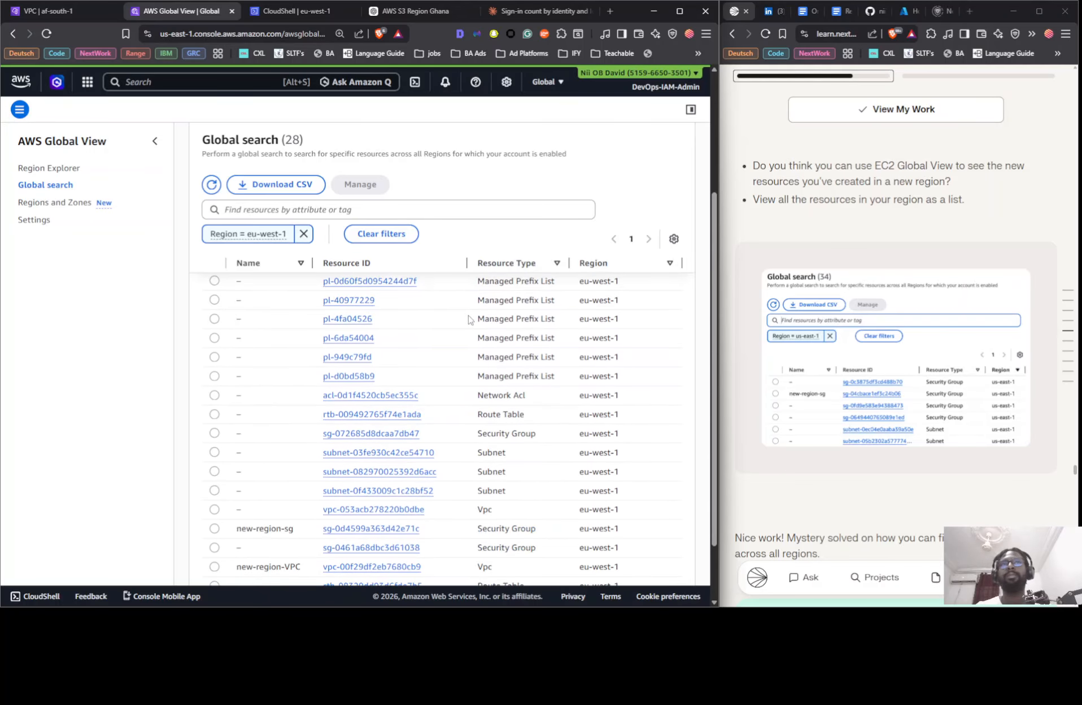
scroll(345, 368, up, 1)
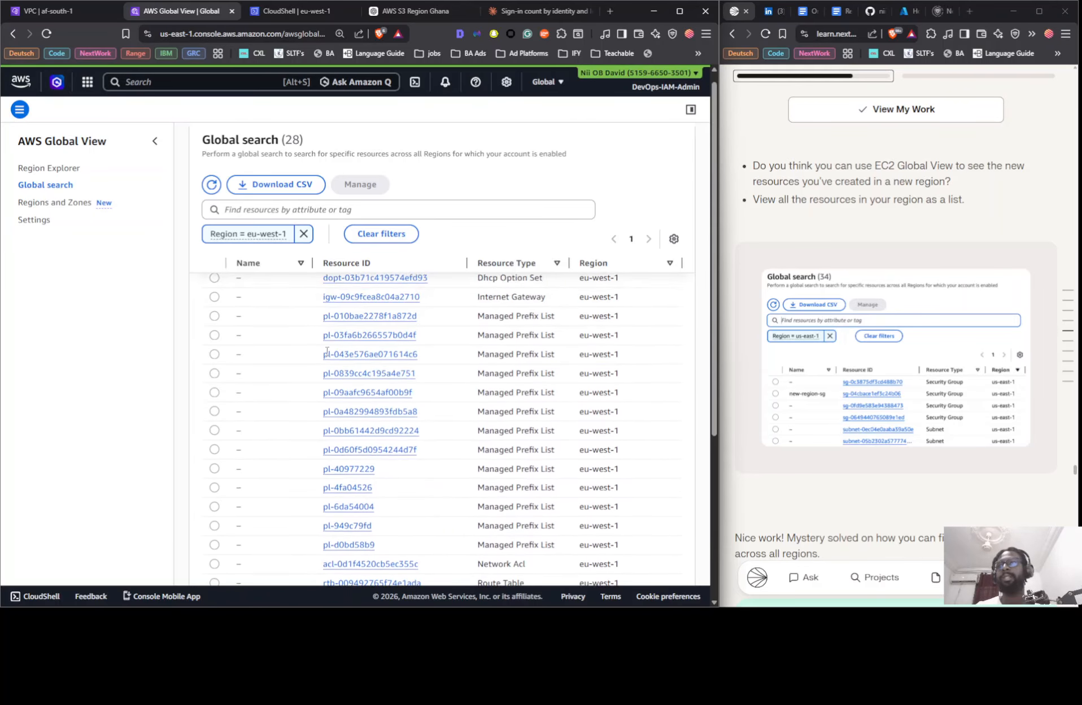
scroll(326, 365, down, 2)
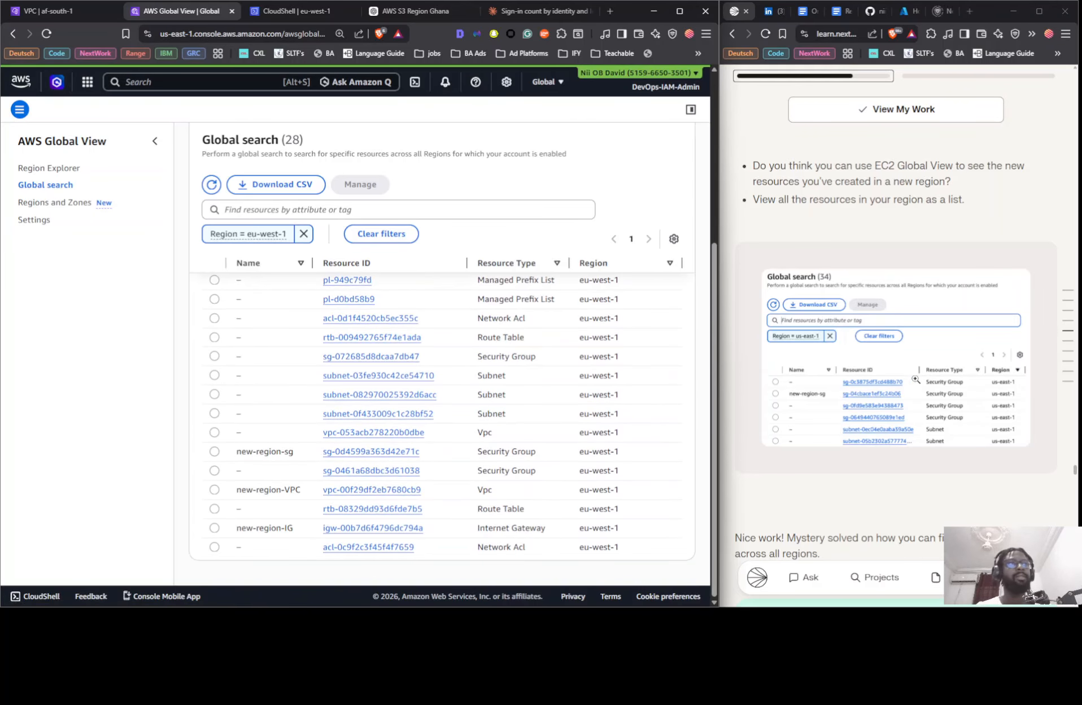
scroll(904, 373, up, 15)
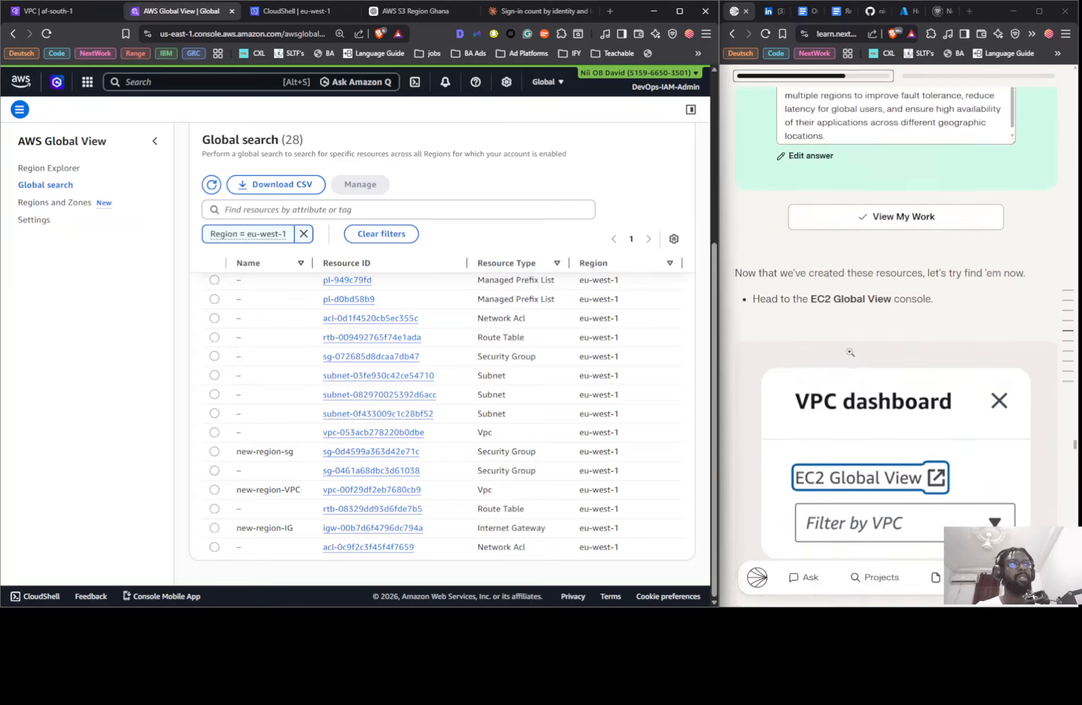
scroll(850, 351, up, 5)
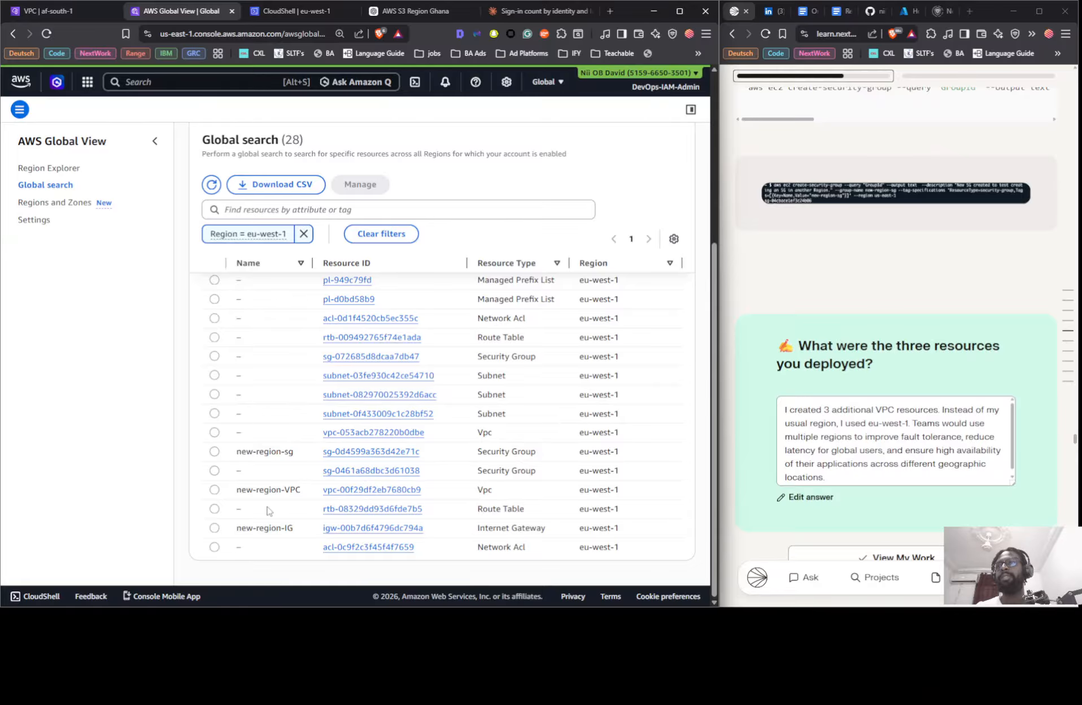
click(289, 11)
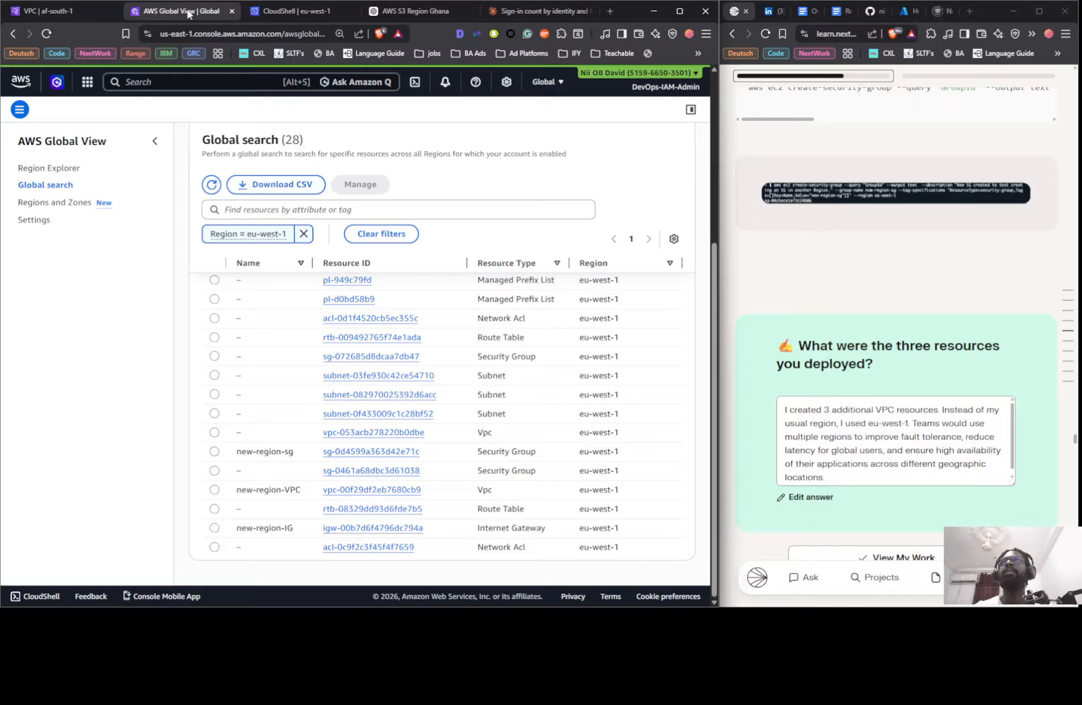
click(181, 11)
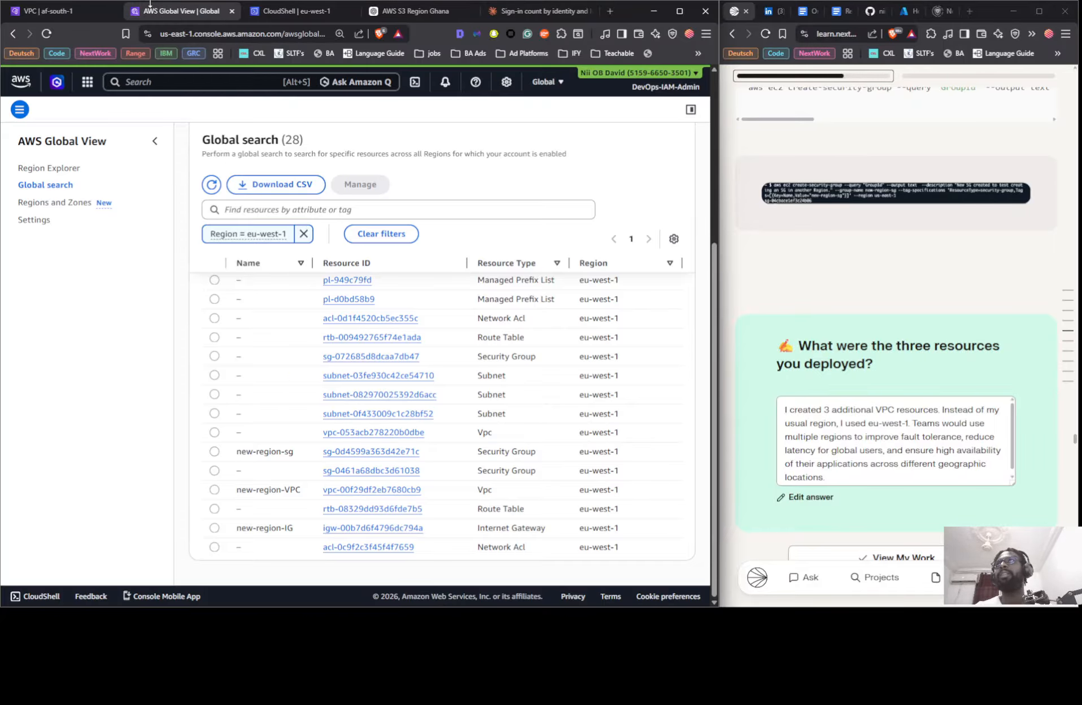
Duplicate the VPC console's browser tab and open the Your VPCs list in the copy.
click(60, 16)
right_click(60, 16)
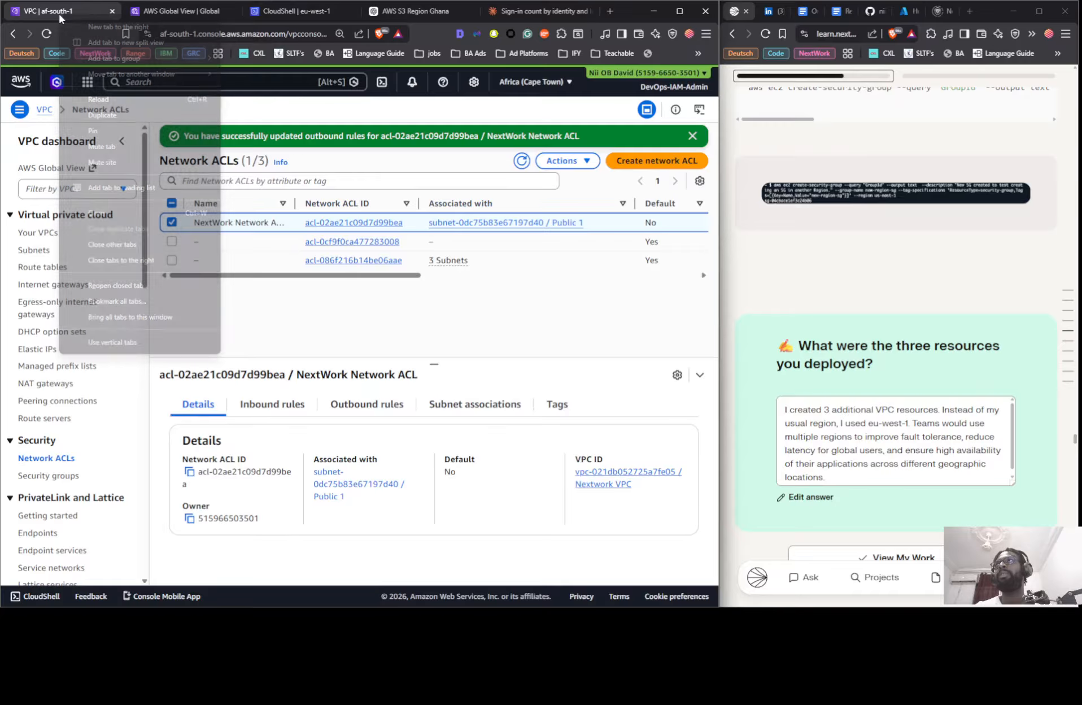
click(104, 115)
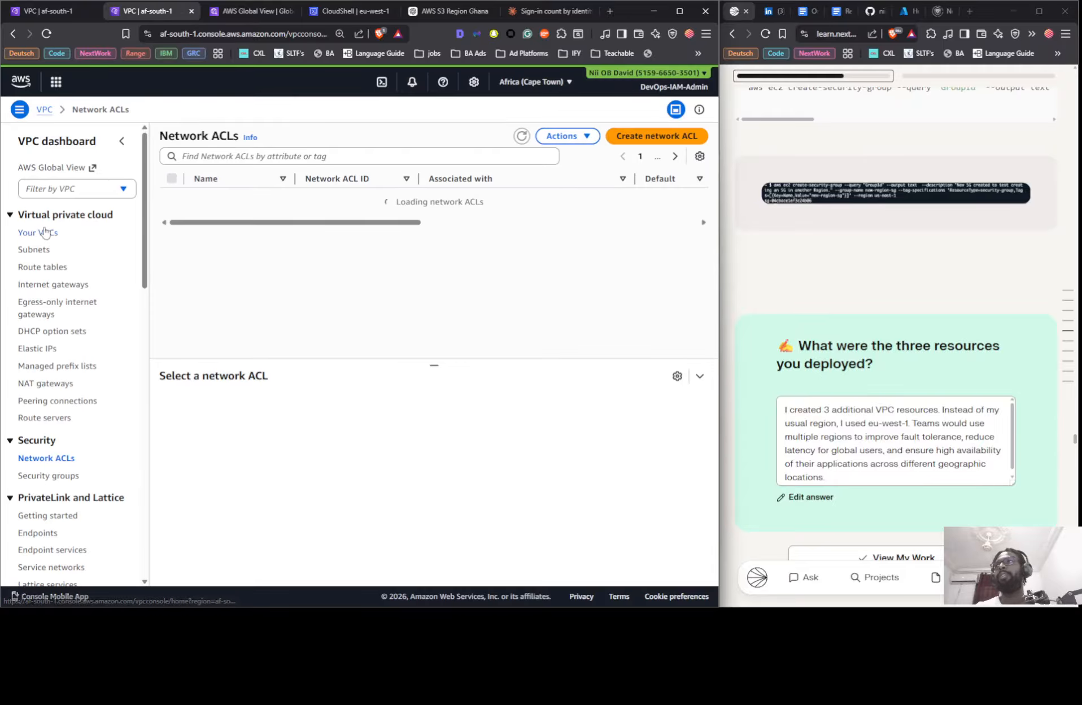
click(45, 232)
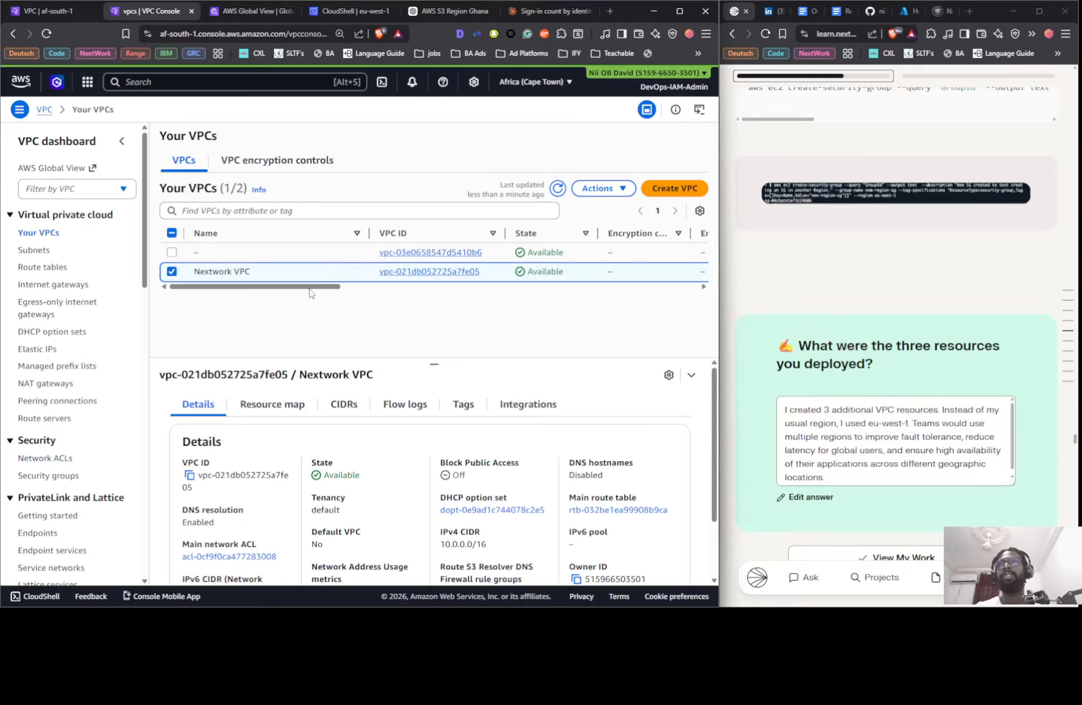
Switch the duplicated VPC console from Cape Town to the Europe (Ireland) region, eu-west-1.
drag(311, 292, 337, 285)
click(549, 87)
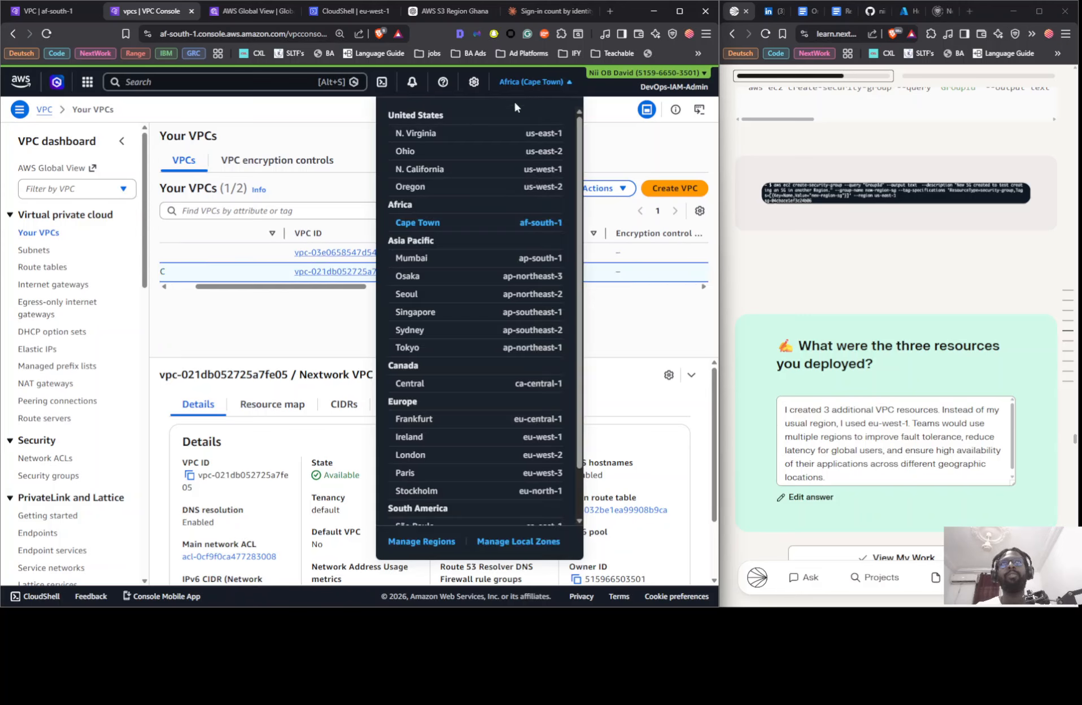
click(427, 436)
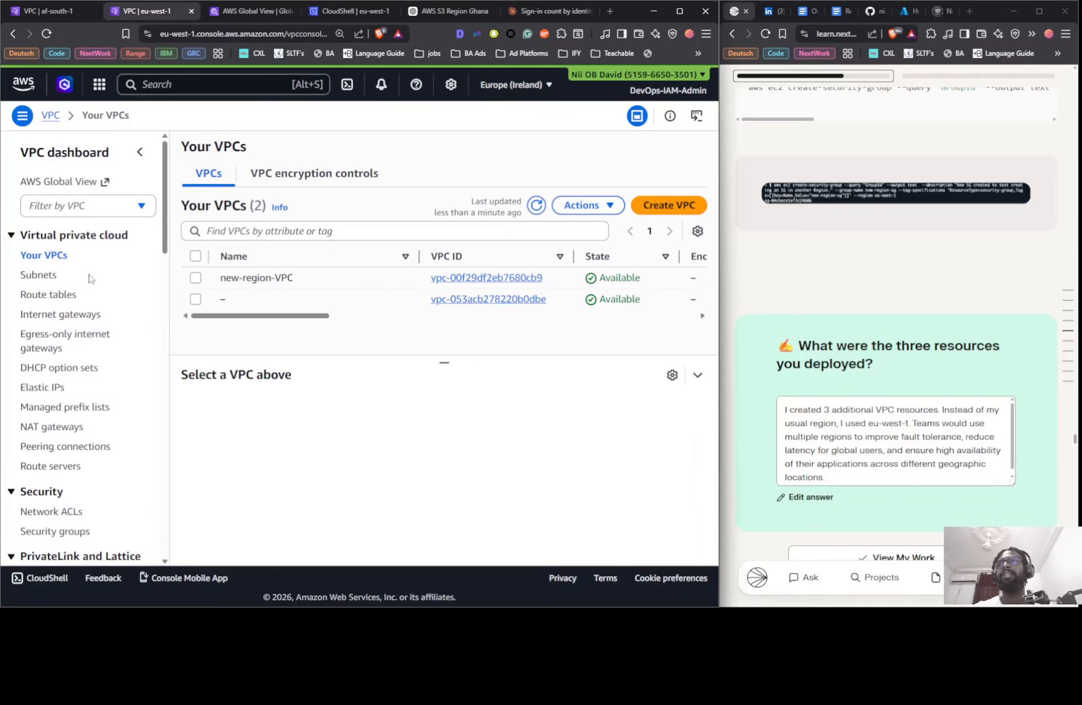
Review the subnets, internet gateways and security groups lists of the eu-west-1 VPC console for the new-region resources.
click(50, 277)
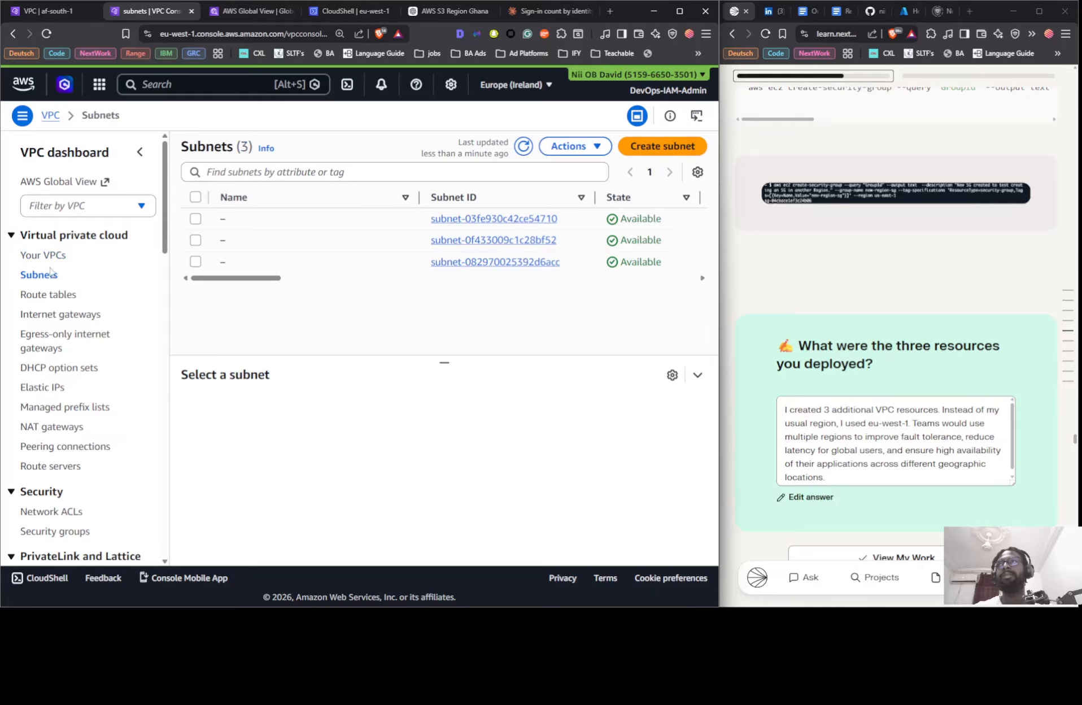
click(55, 317)
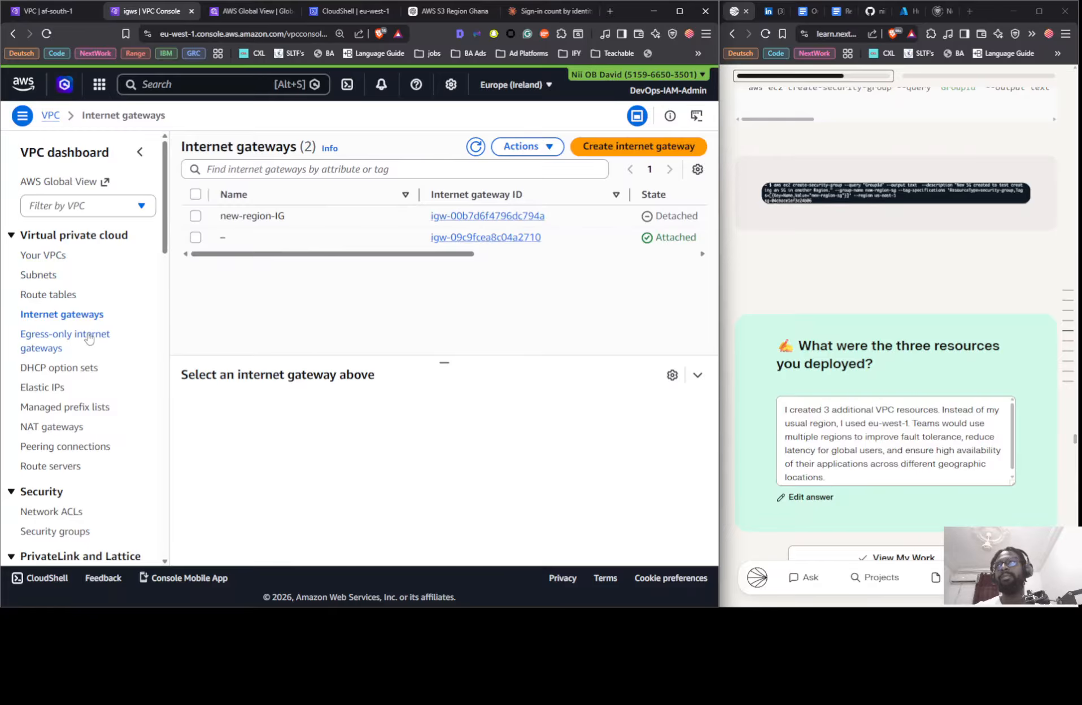
click(66, 531)
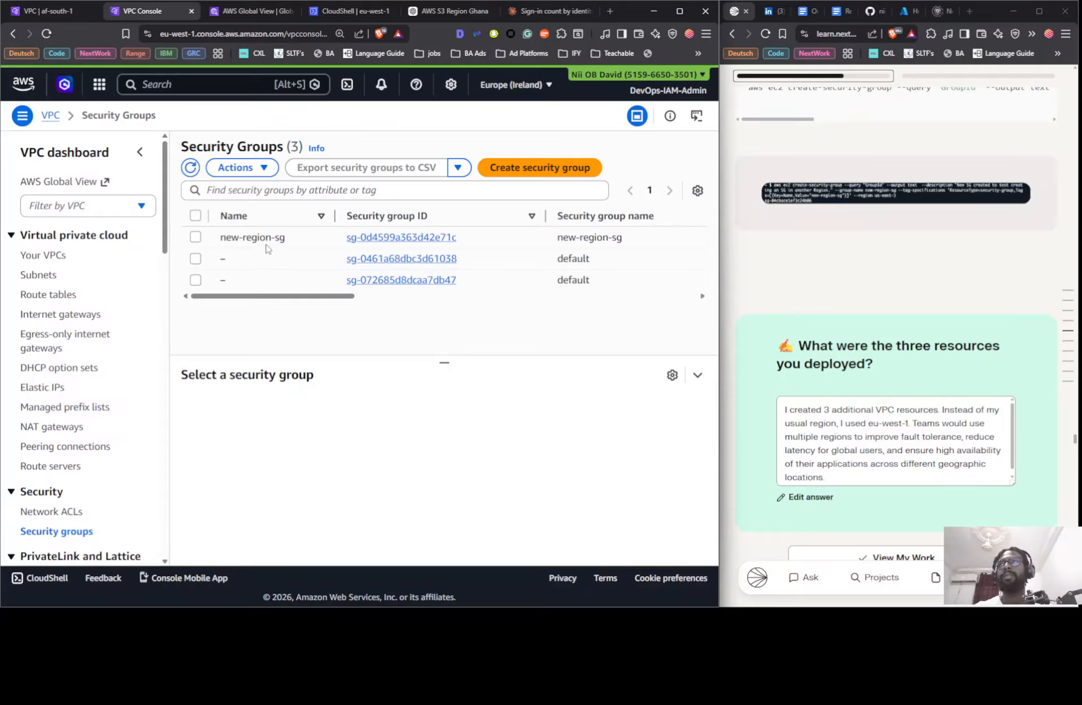
drag(294, 300, 265, 311)
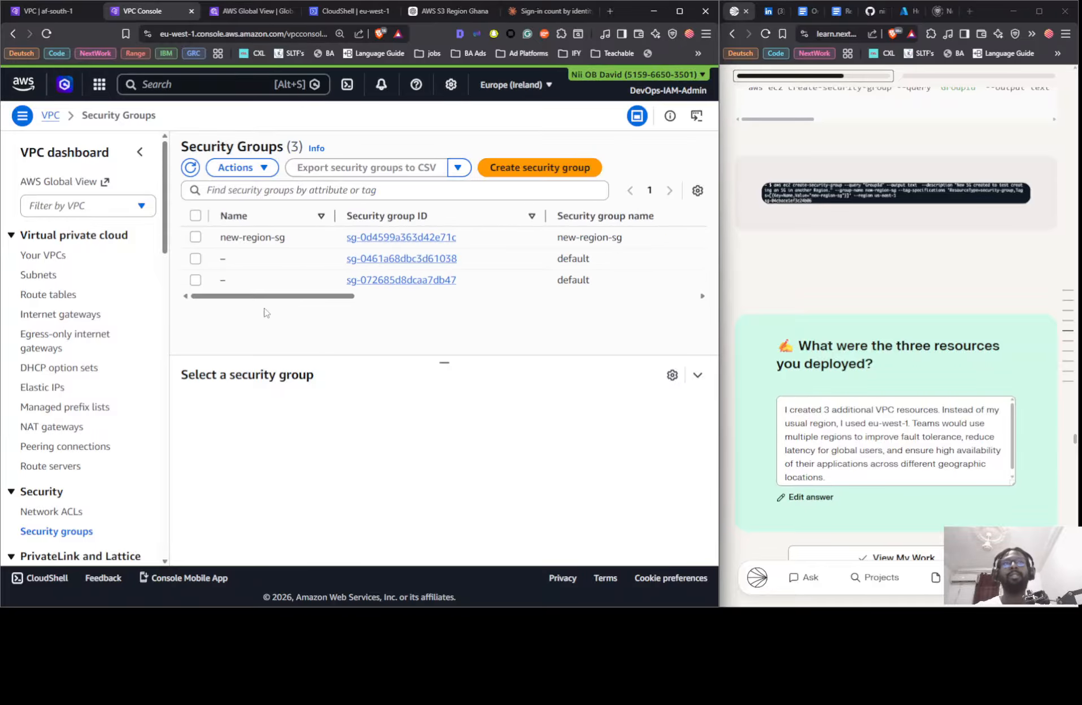
Copy the guide's VPC deletion command and run aws ec2 delete-vpc --vpc-id vpc-00f29df2eb7680cb9 in the eu-west-1 CloudShell.
scroll(835, 295, down, 20)
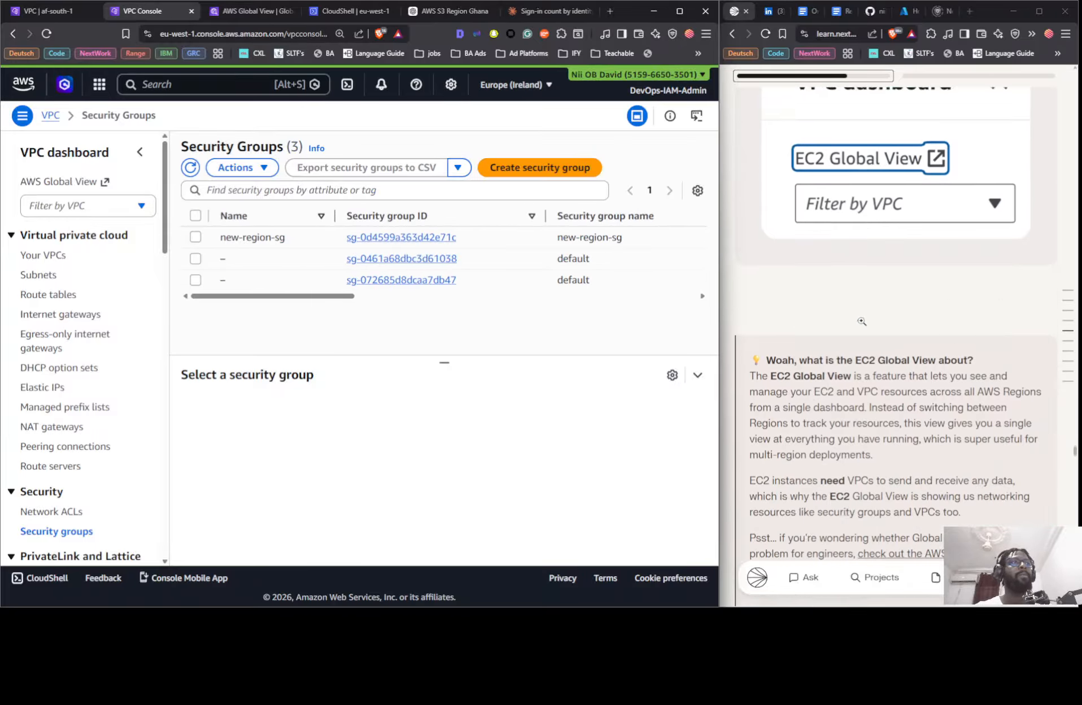
scroll(867, 323, down, 13)
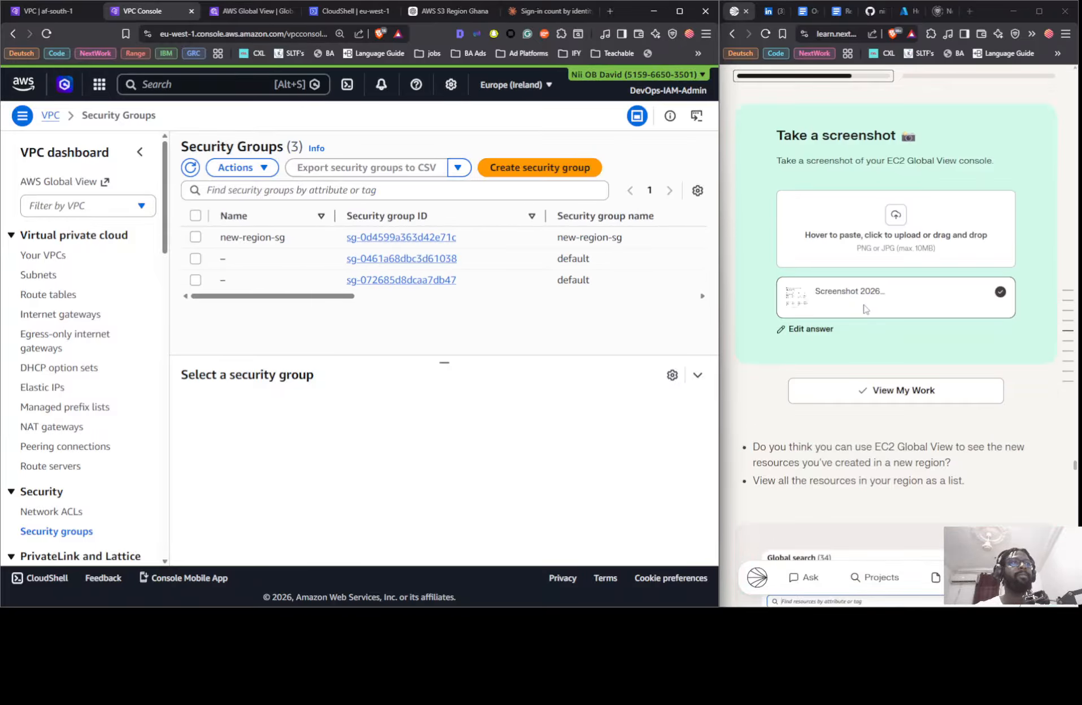
scroll(861, 297, down, 14)
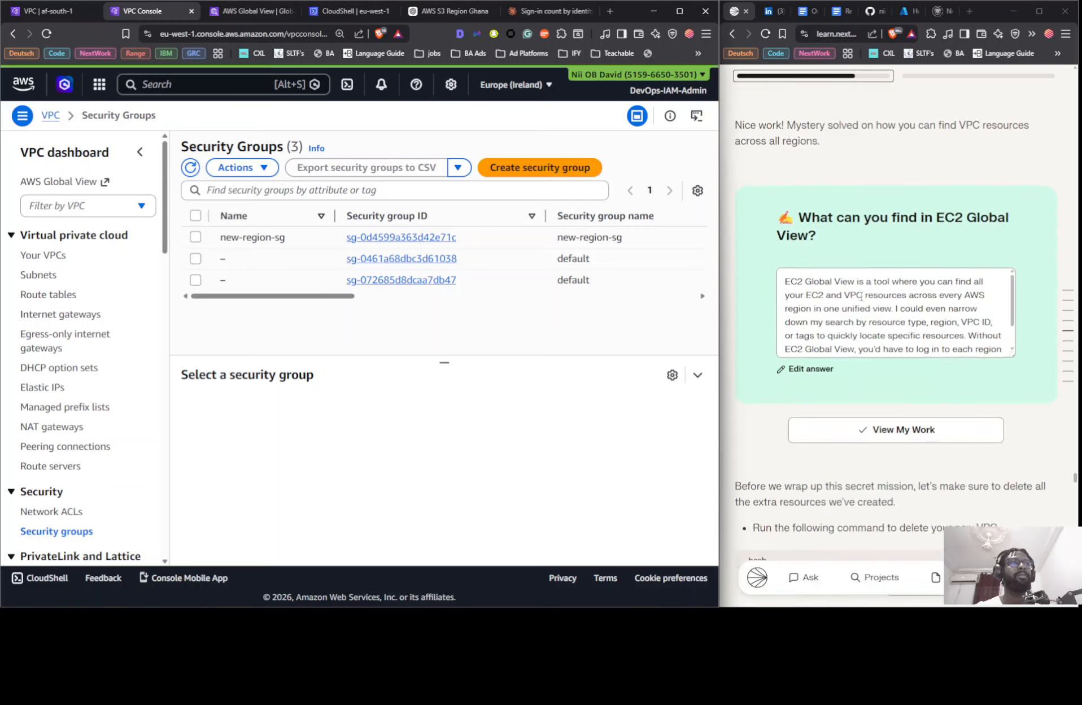
scroll(861, 296, up, 3)
scroll(860, 296, up, 8)
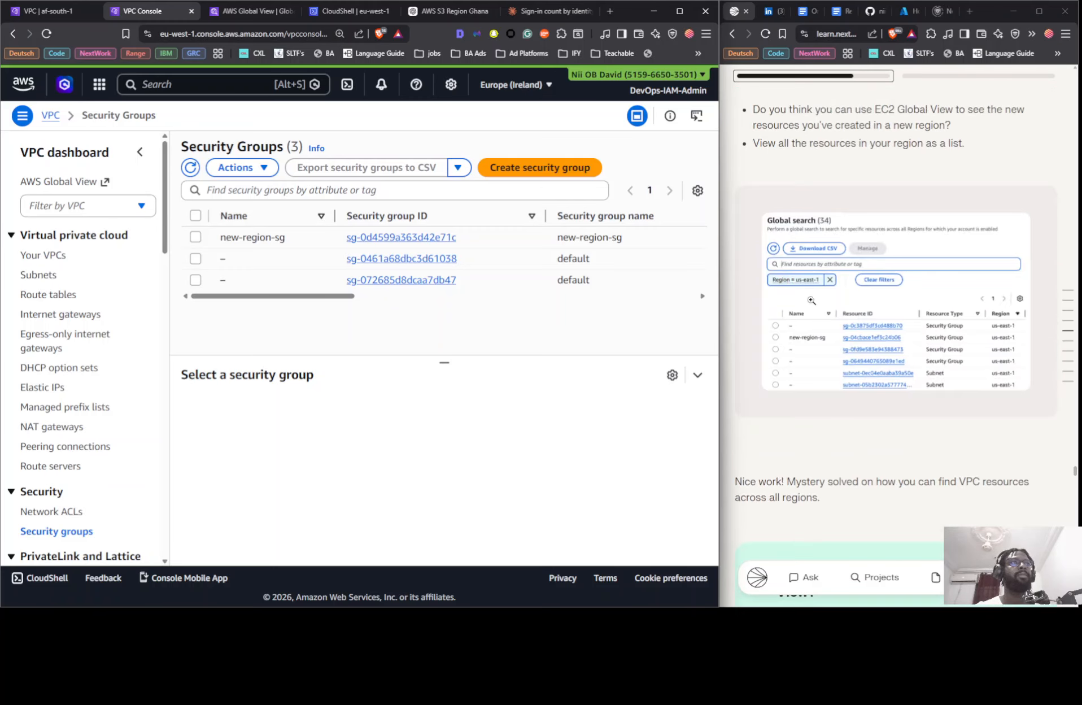
scroll(858, 348, down, 10)
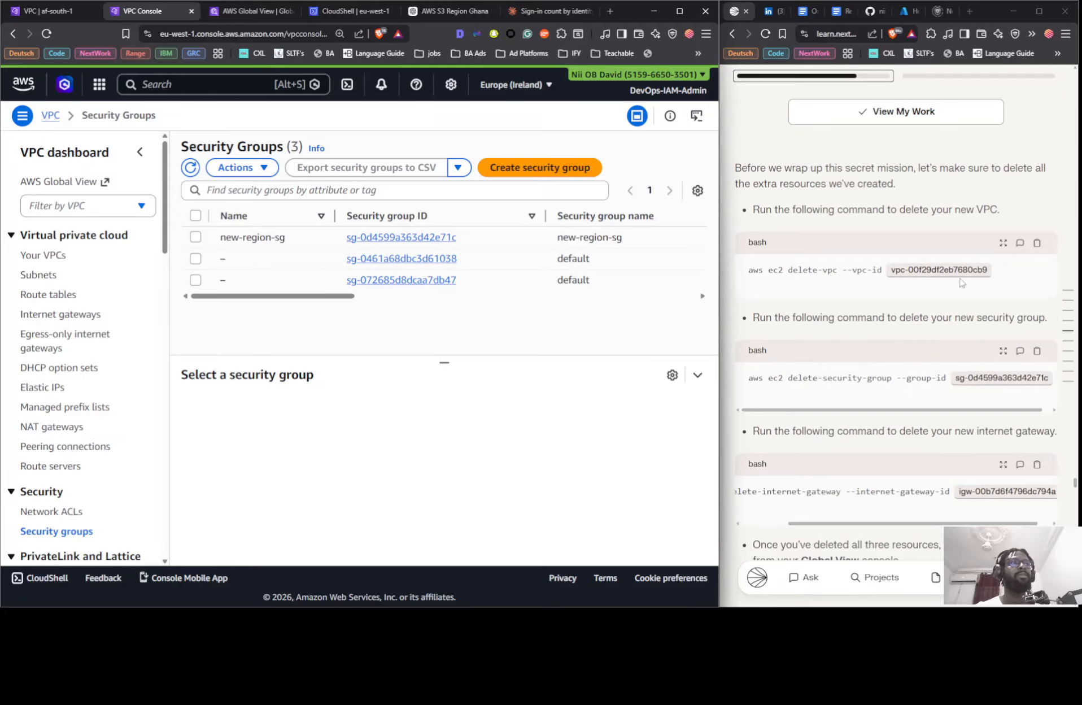
click(1037, 243)
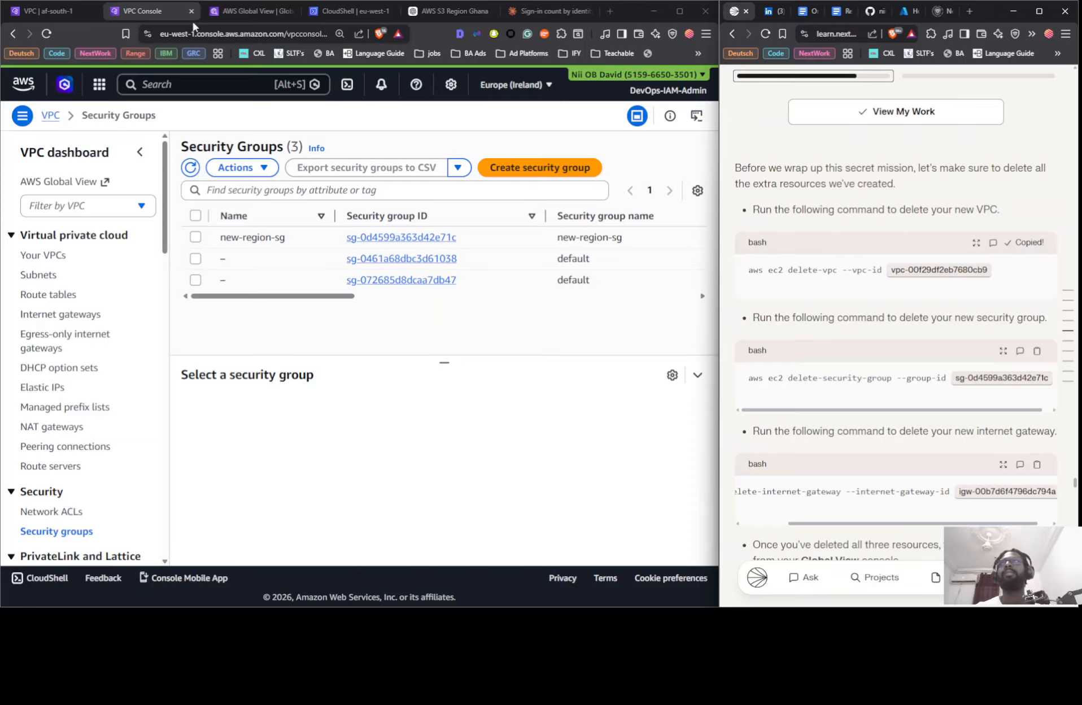
click(333, 11)
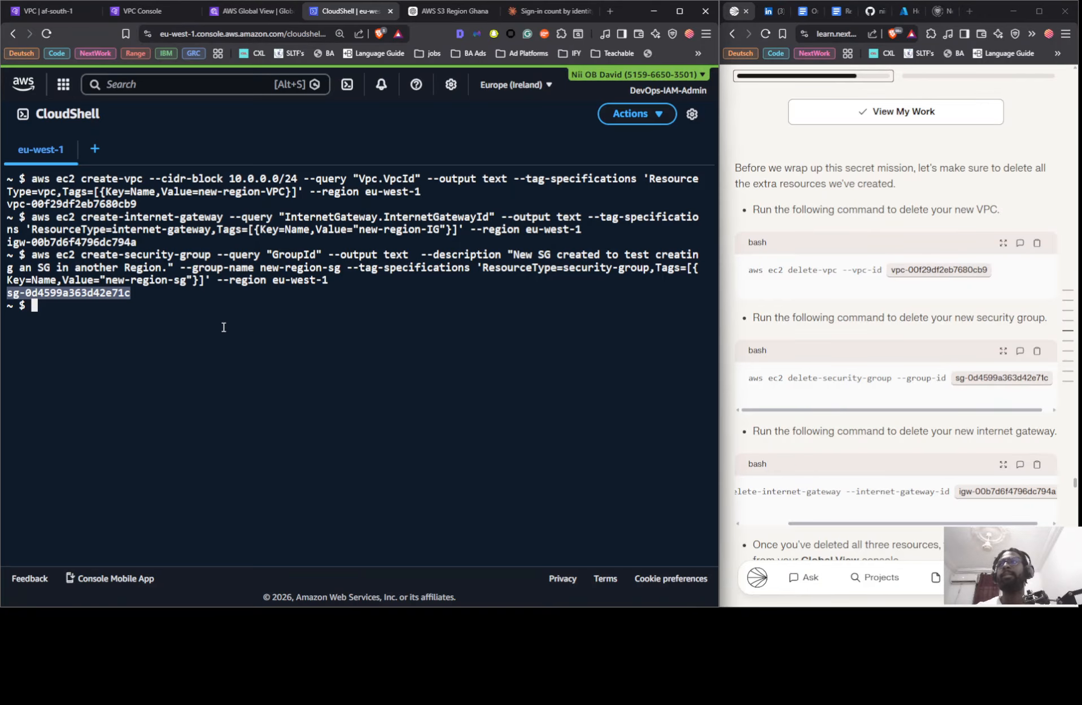
click(223, 324)
right_click(222, 328)
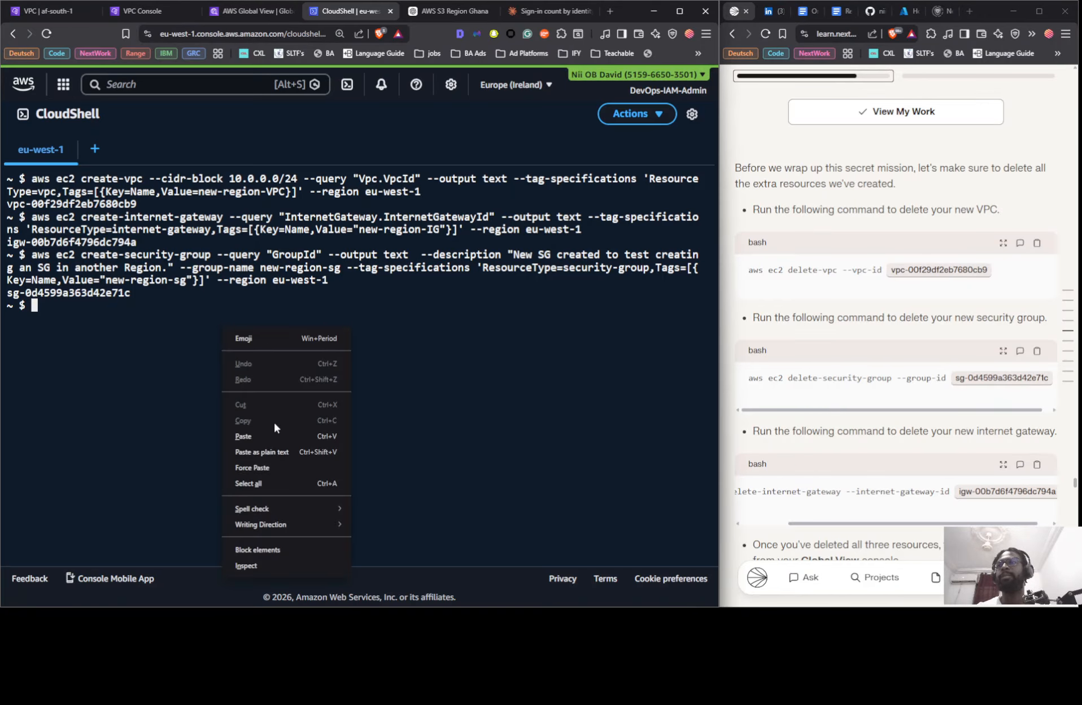
click(260, 435)
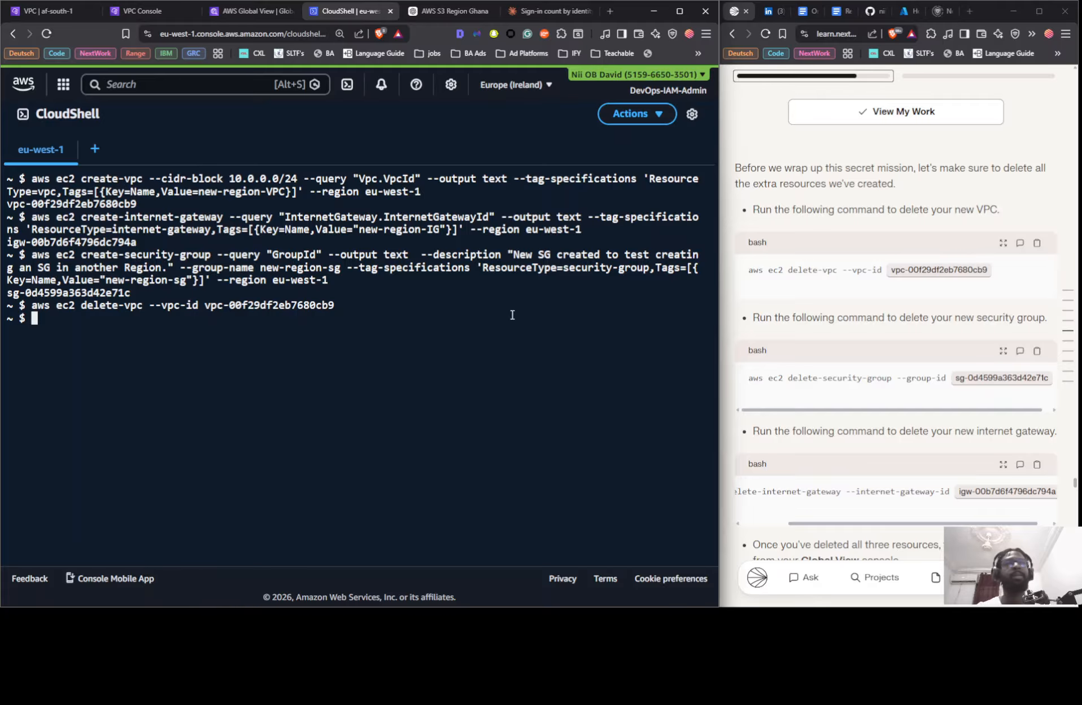
Refresh the Your VPCs and Security Groups lists in the eu-west-1 VPC console to check the VPC deletion.
click(166, 12)
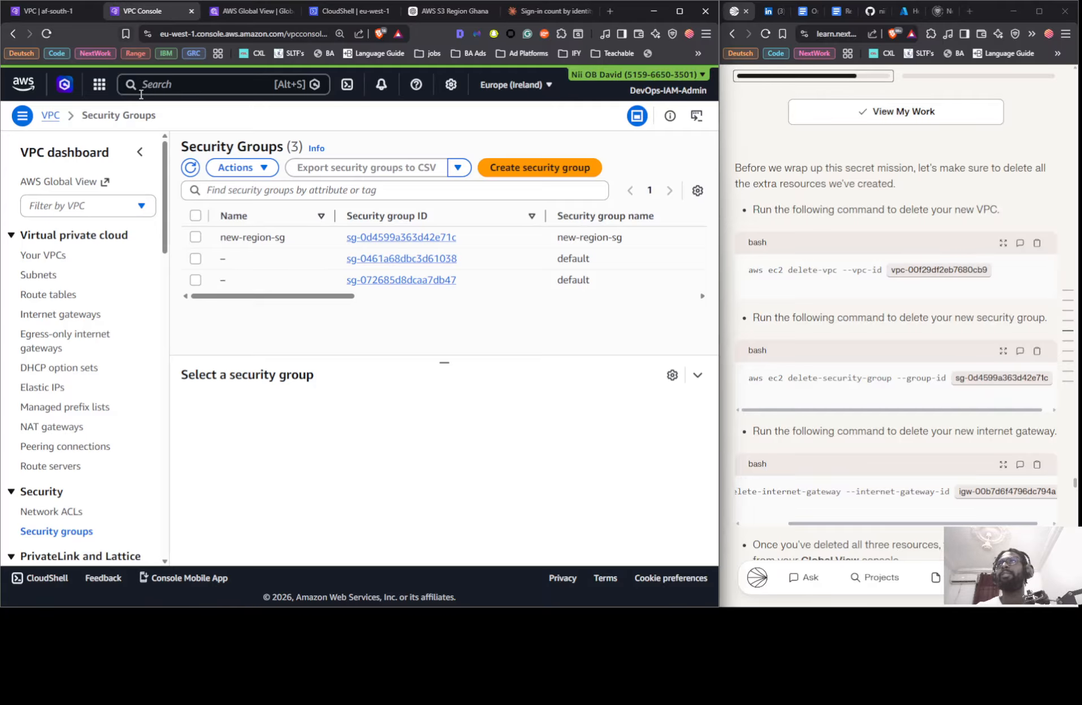
click(56, 255)
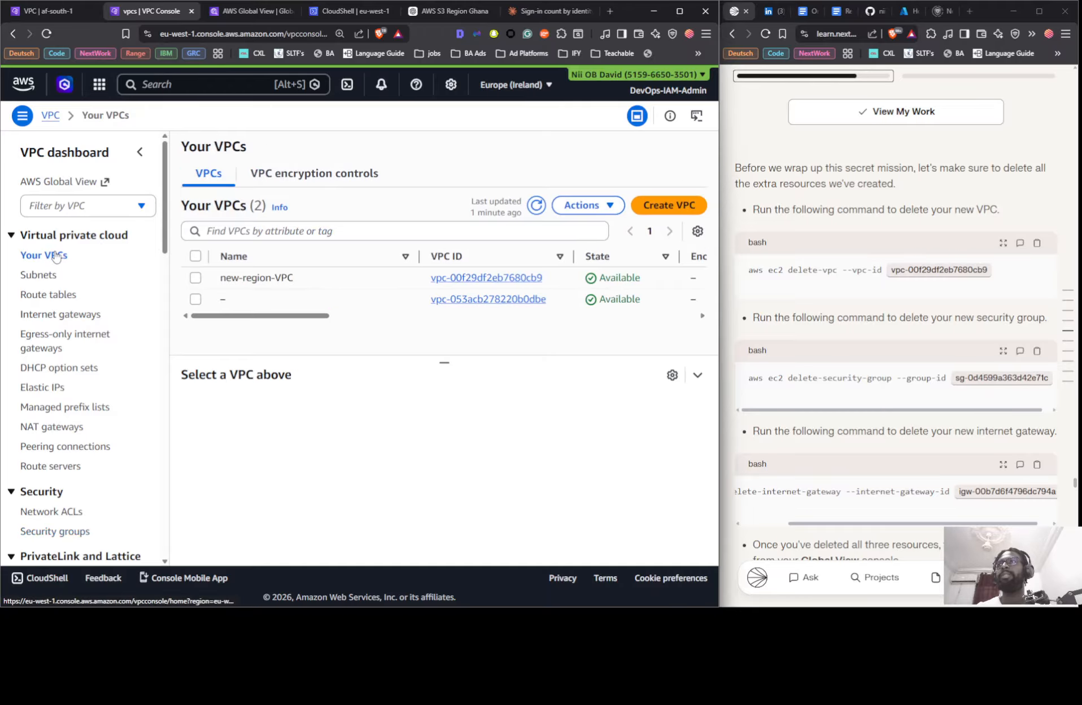
click(537, 205)
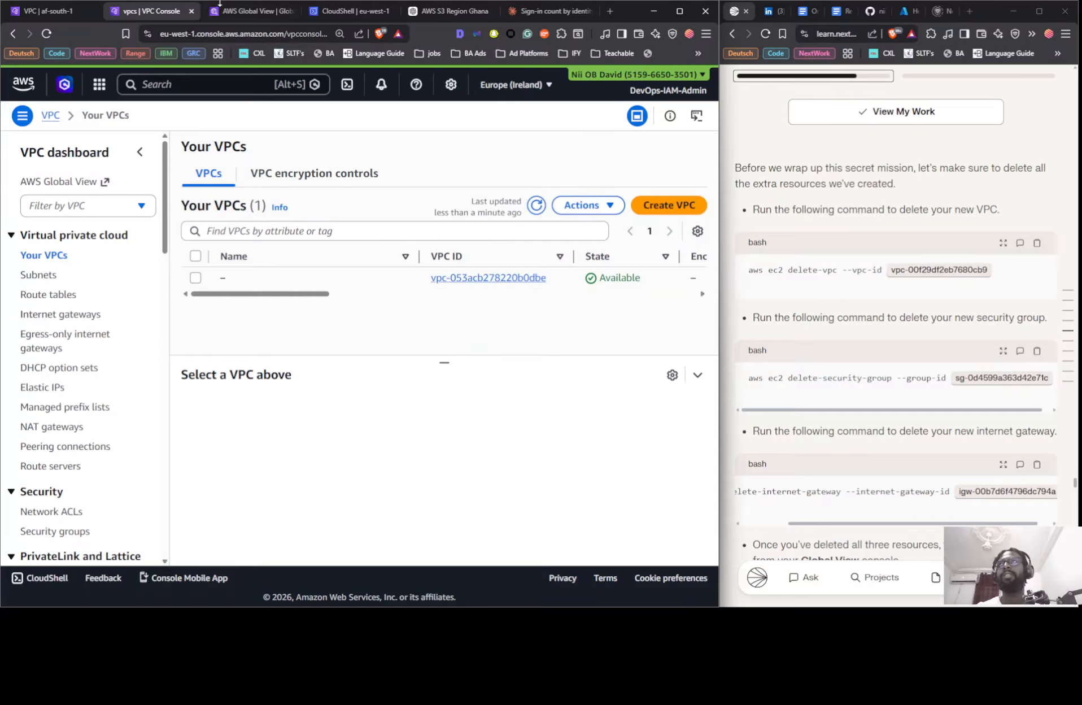
click(220, 7)
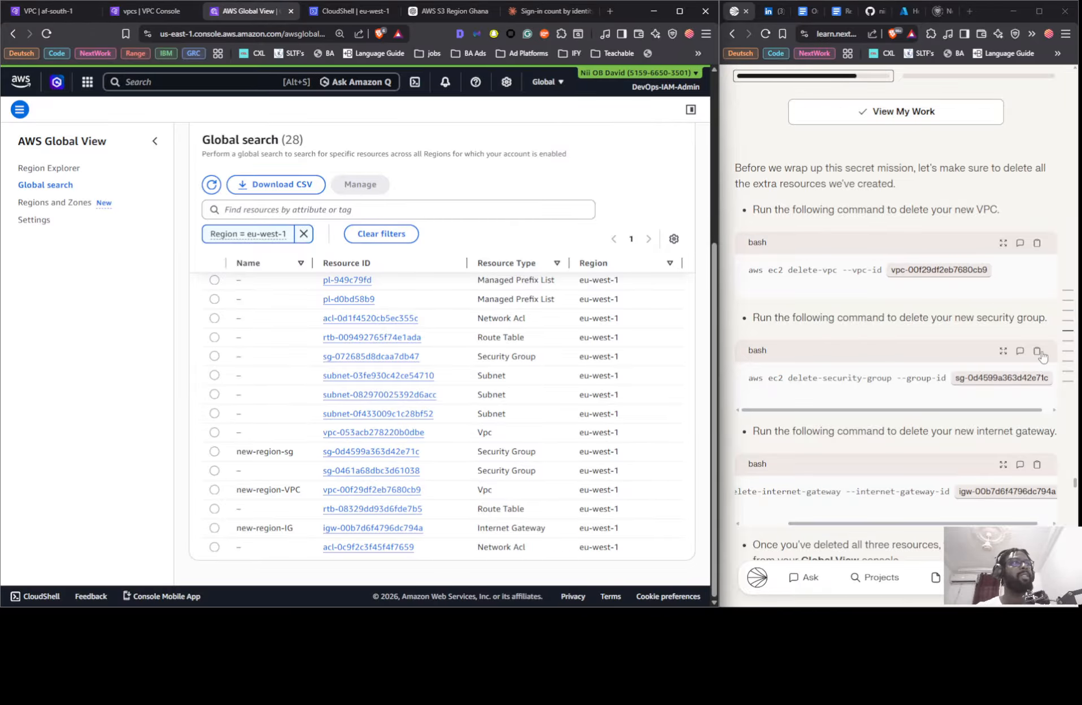
click(145, 8)
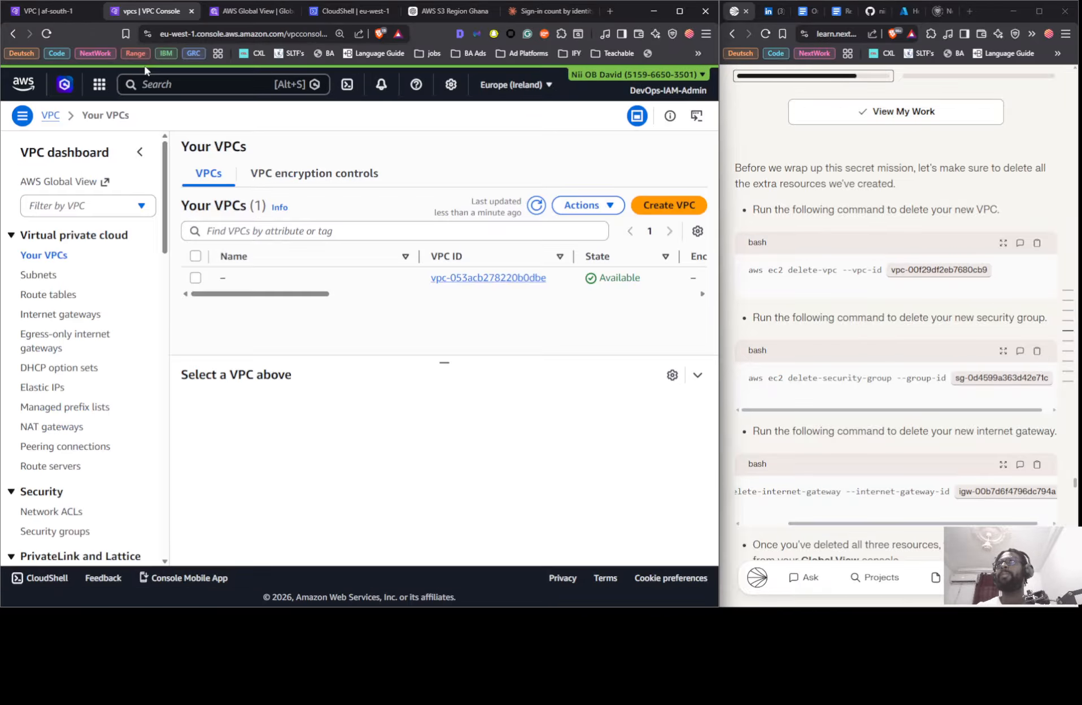
click(54, 530)
click(190, 167)
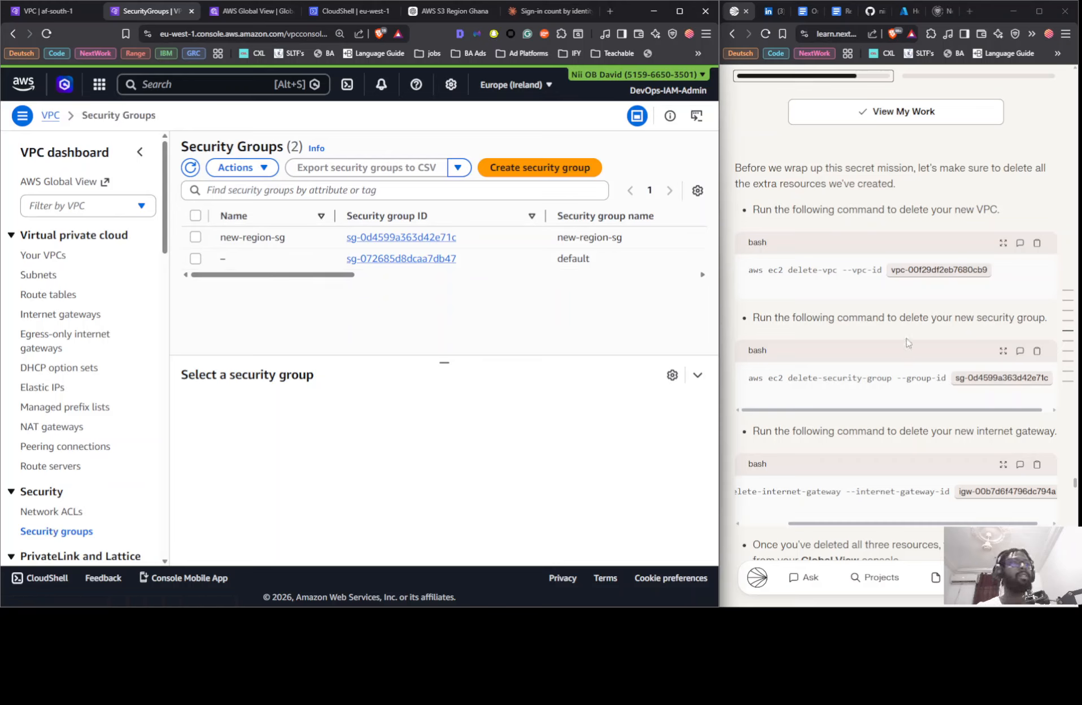
Run the guide's aws ec2 delete-security-group command for sg-0d4599a363d42e71c in CloudShell and refresh the console's Security Groups list.
click(1036, 352)
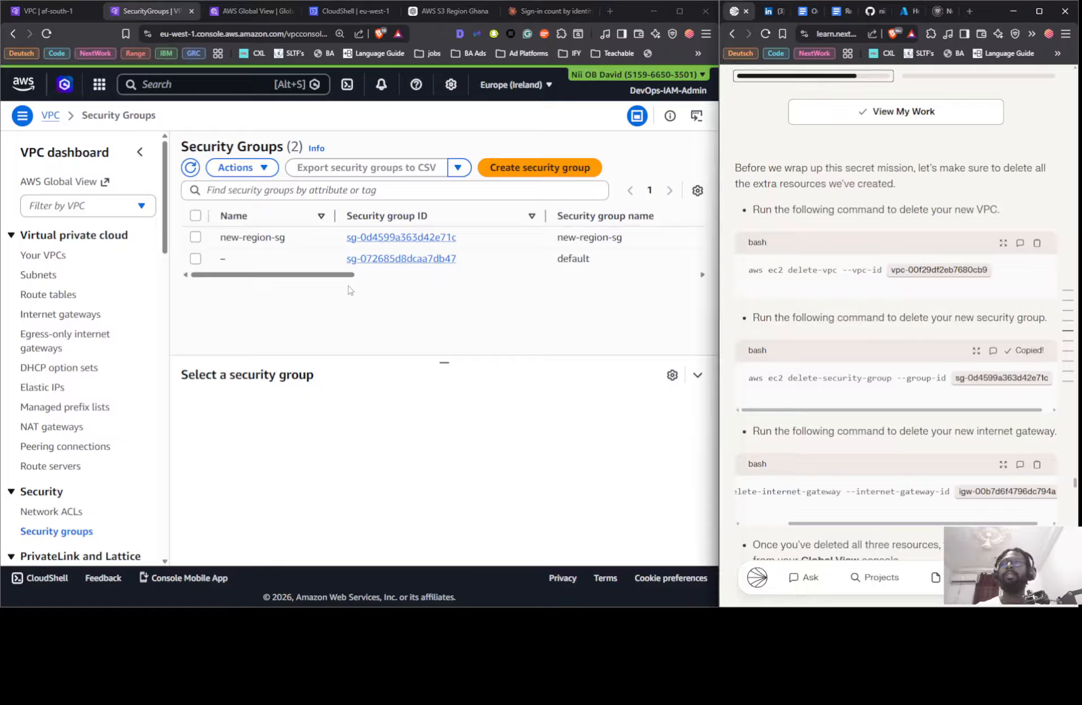
click(322, 10)
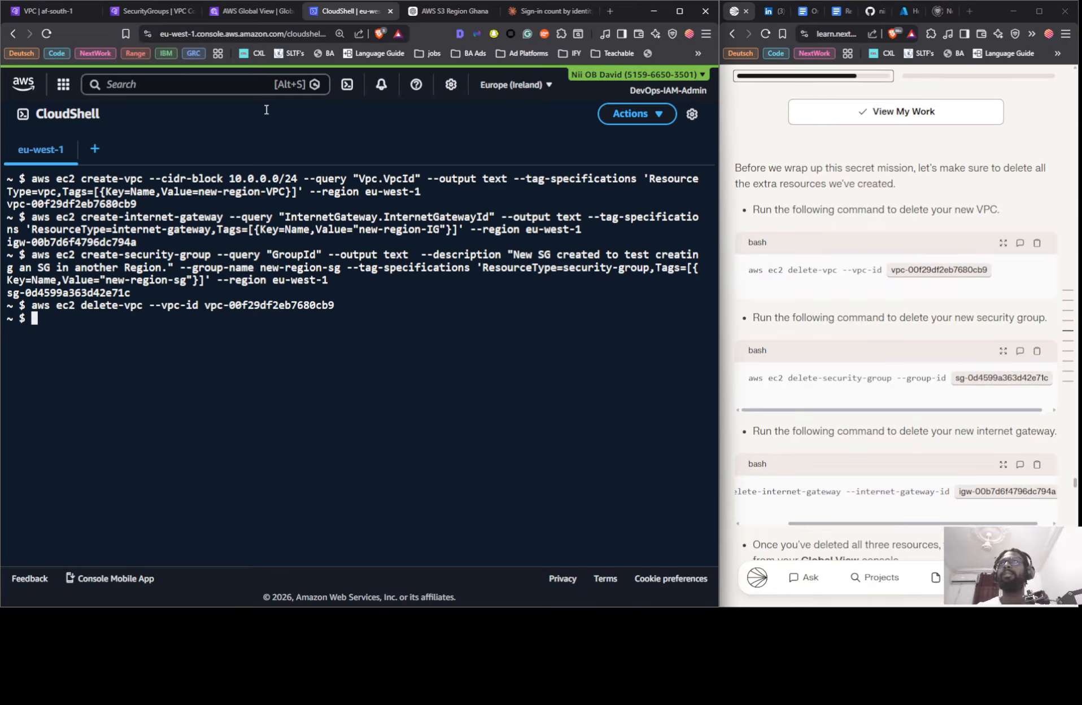
right_click(266, 346)
click(338, 458)
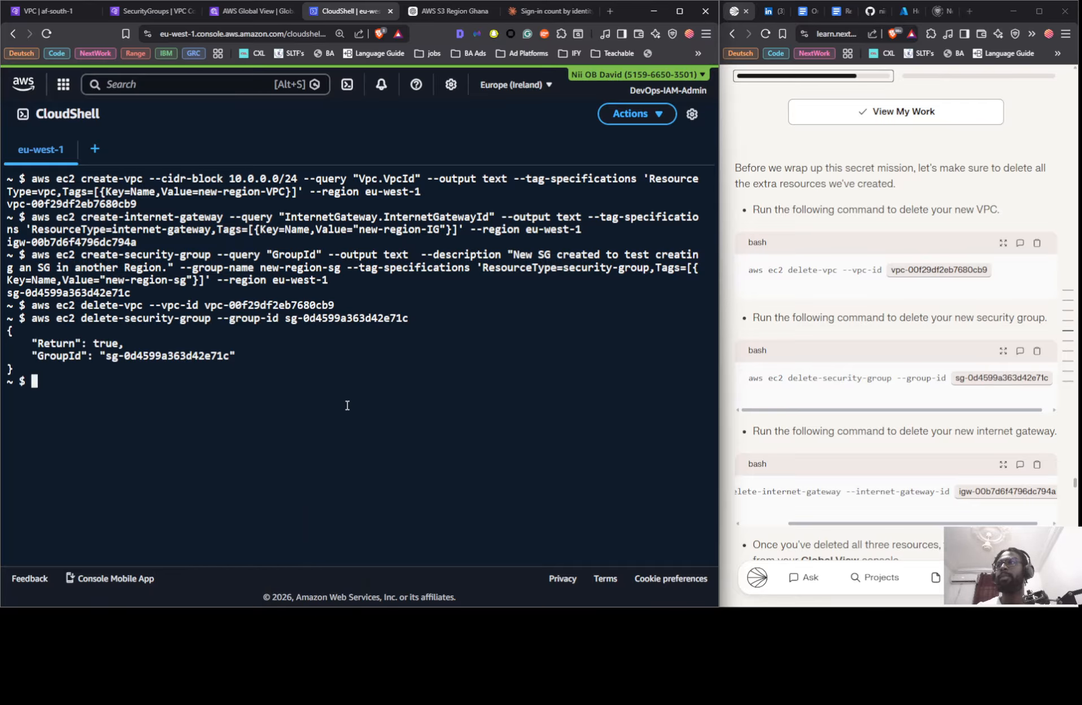
click(175, 11)
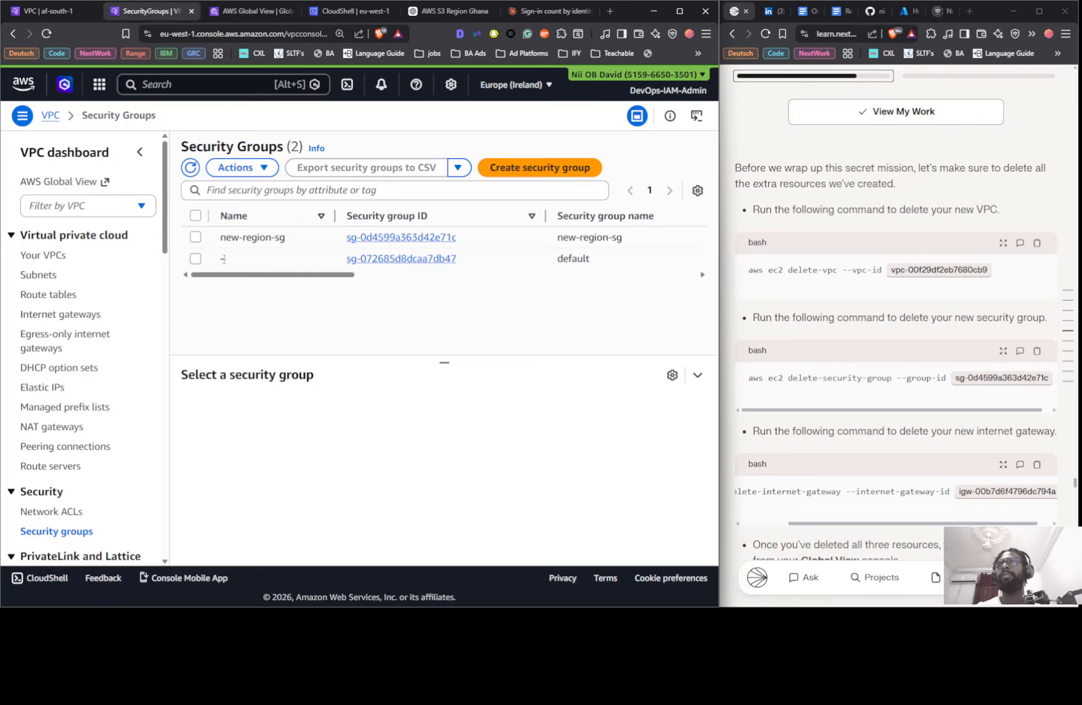
click(191, 168)
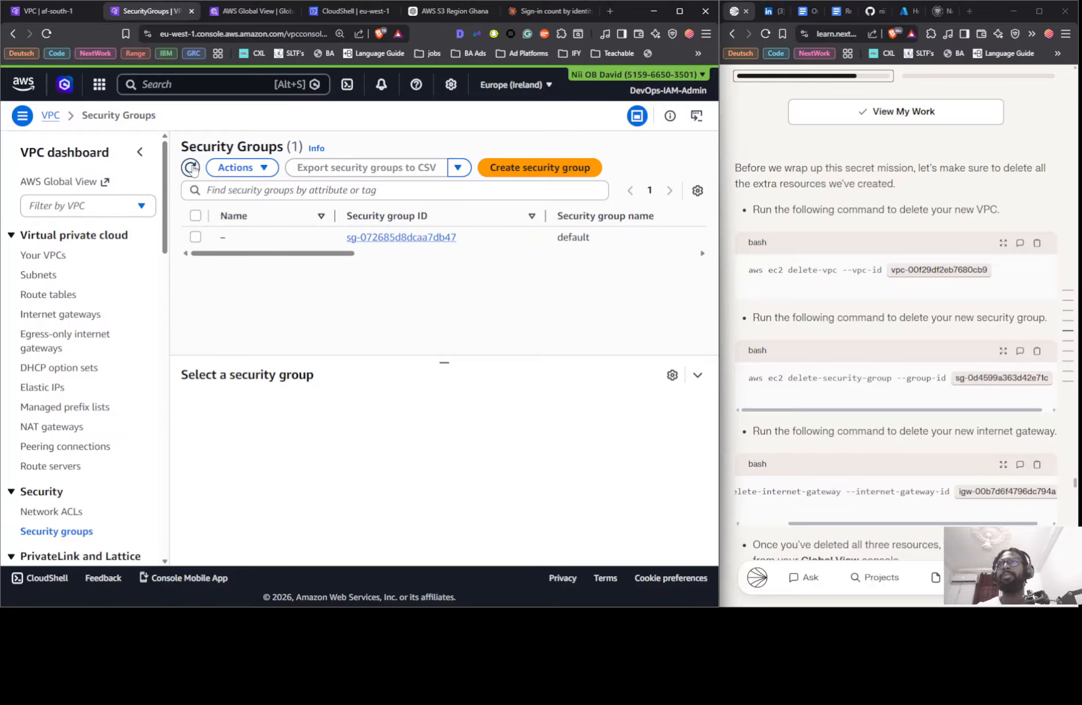
Run the guide's aws ec2 delete-internet-gateway command for igw-00b7d6f4796dc794a in CloudShell and refresh the console's Internet gateways list.
click(336, 13)
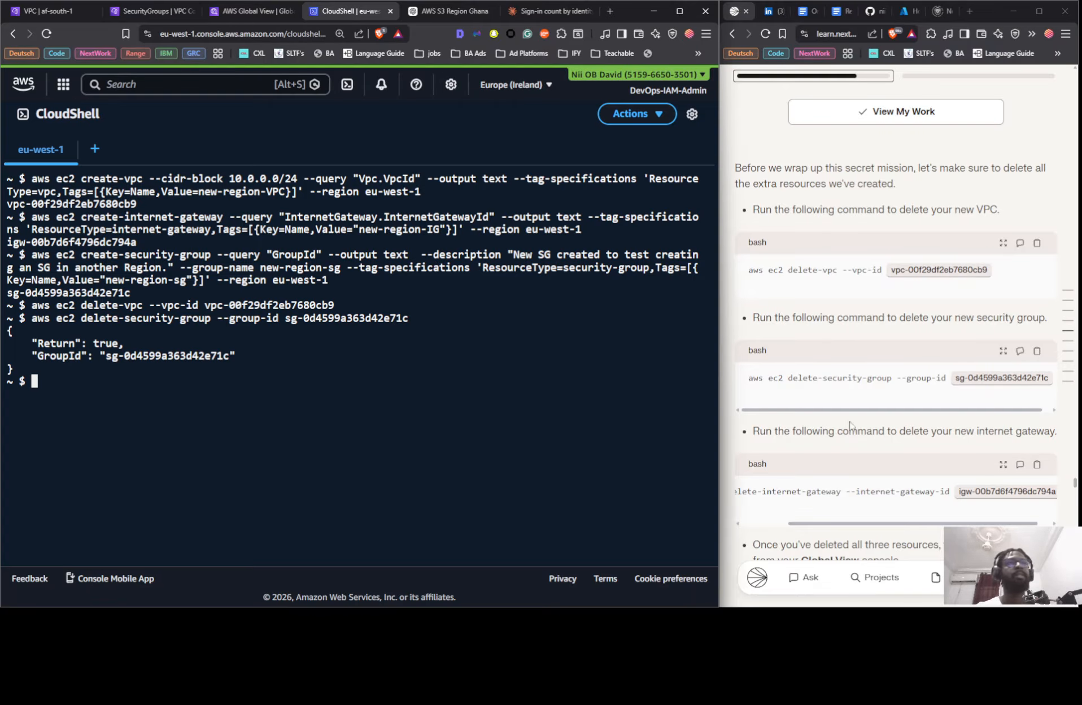
click(1037, 464)
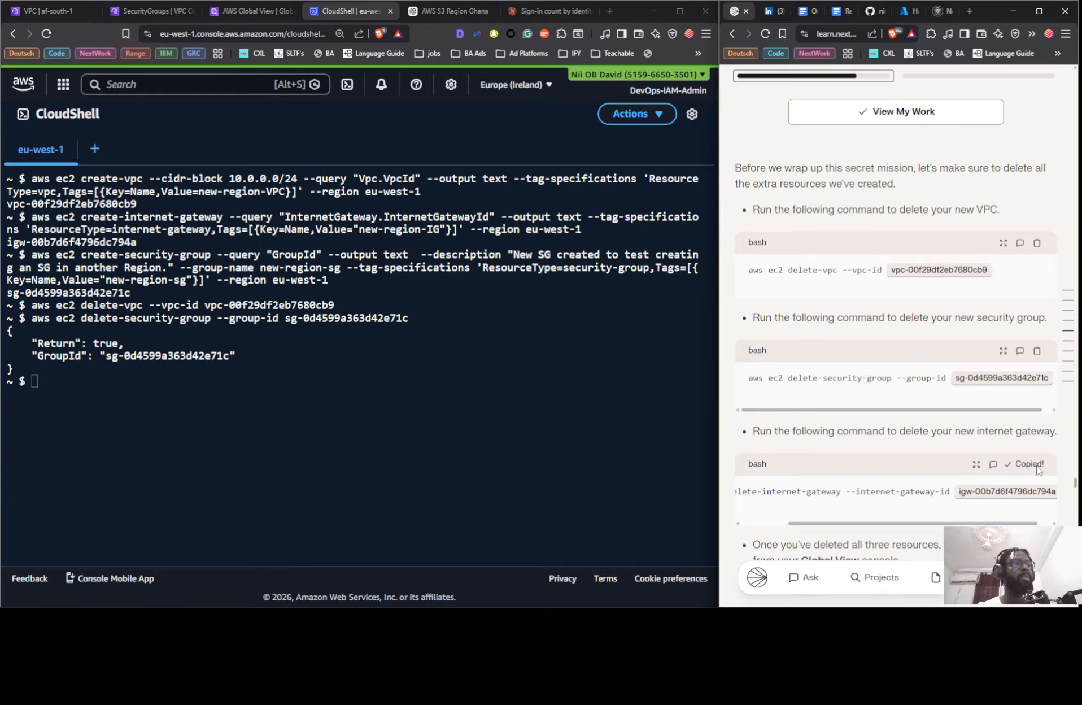
right_click(201, 380)
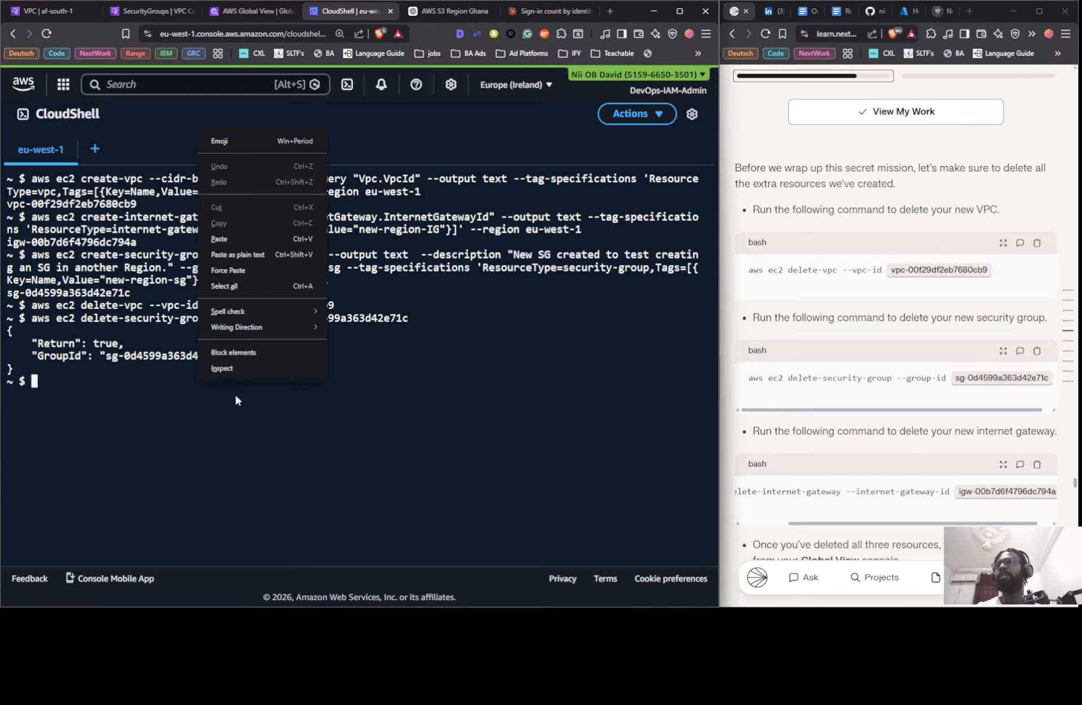
click(237, 251)
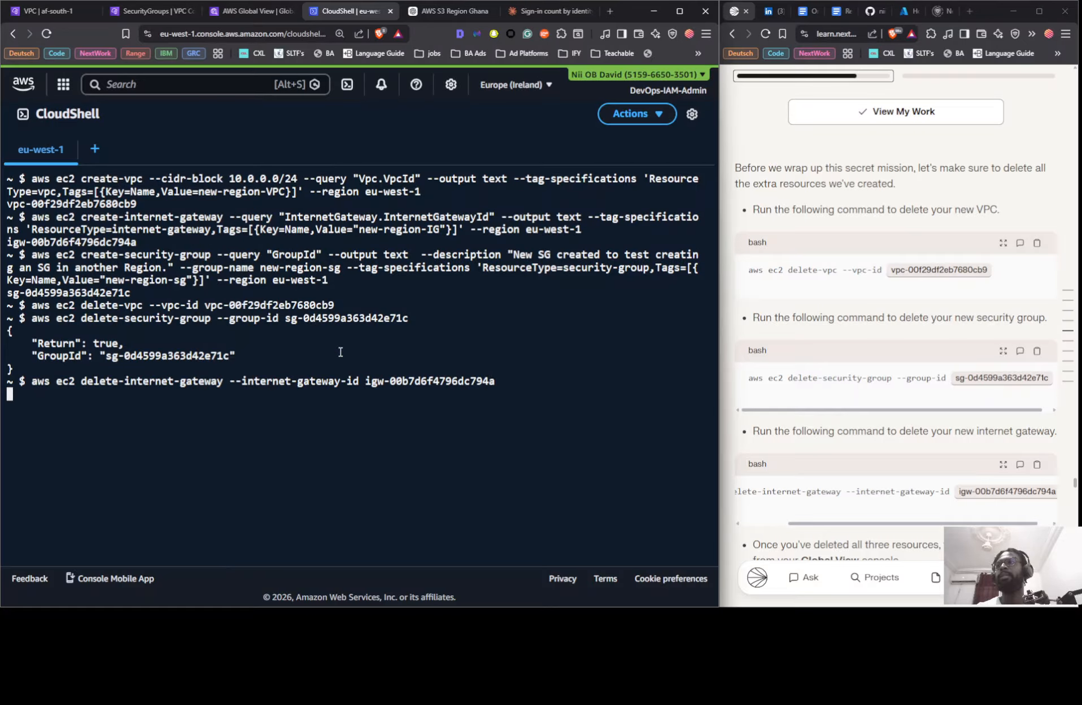
click(156, 14)
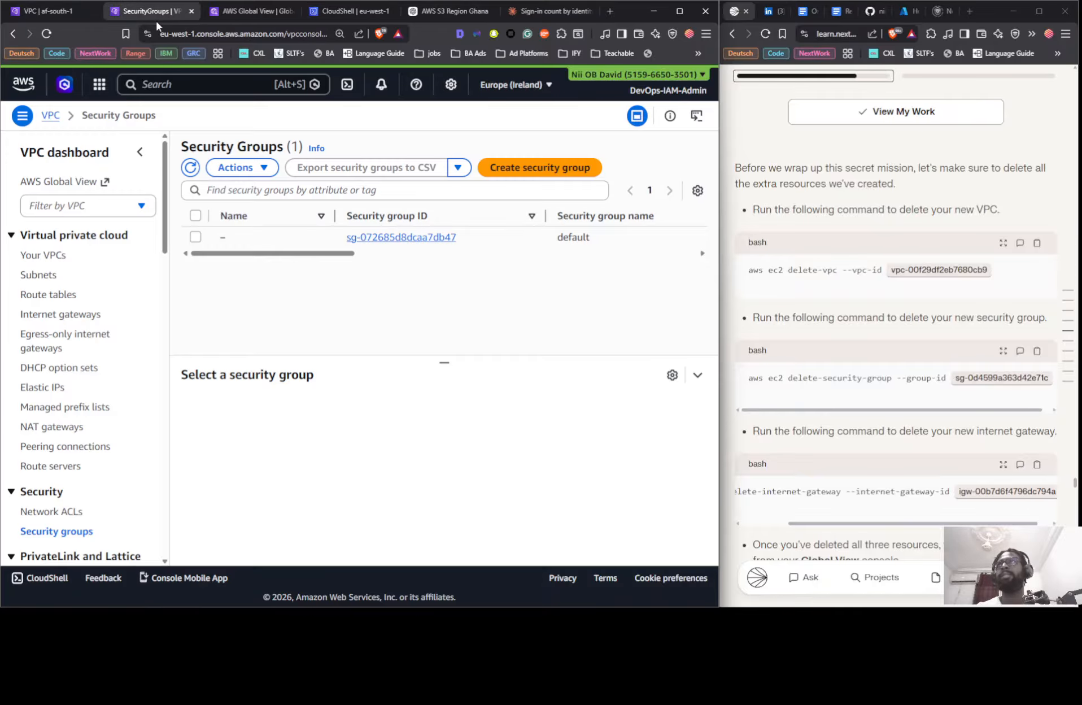
click(56, 315)
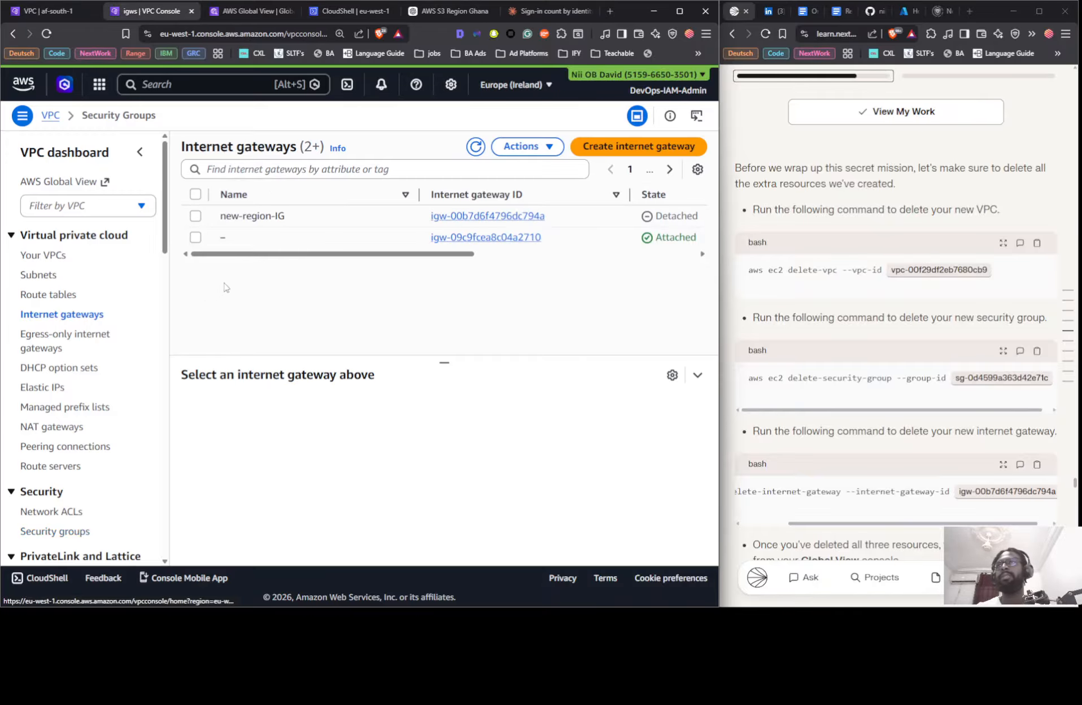
click(476, 147)
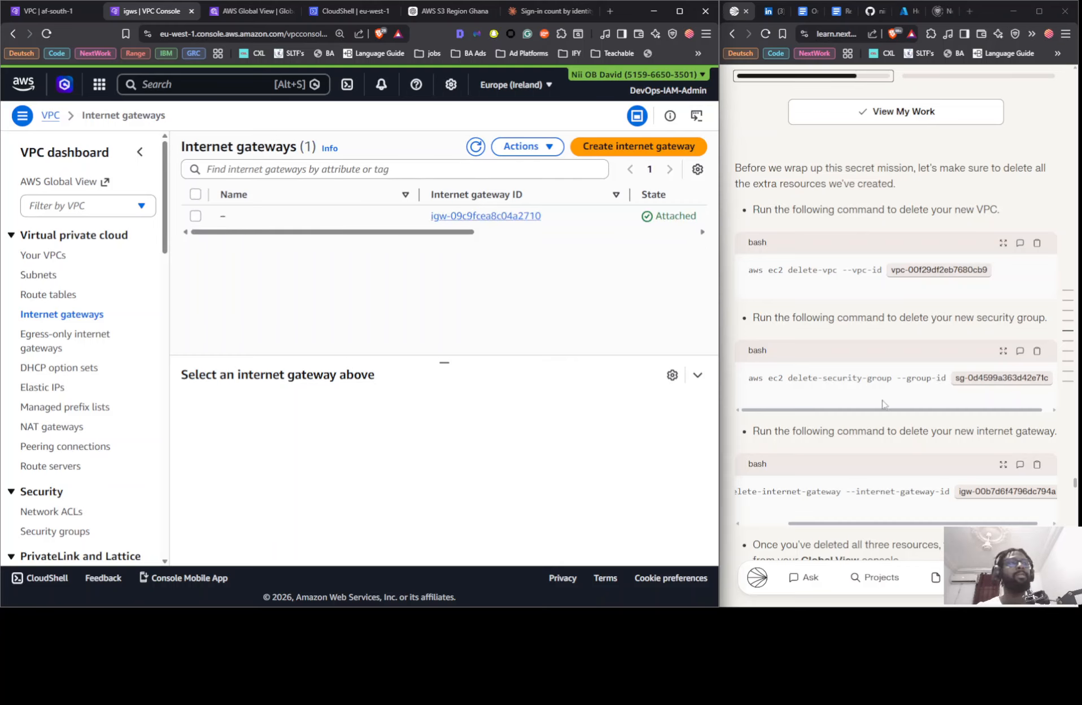
Go to the guide's Delete Your Resources section and read the instructions for deleting the NextWork VPC.
scroll(885, 404, down, 10)
scroll(857, 312, down, 10)
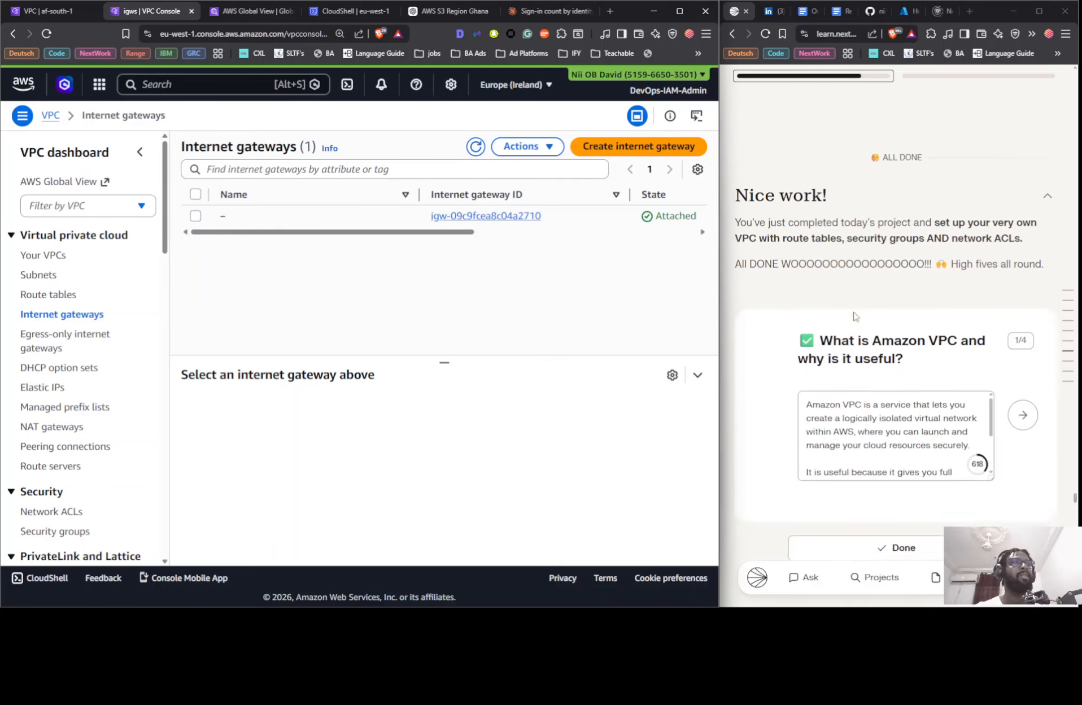
scroll(852, 287, down, 5)
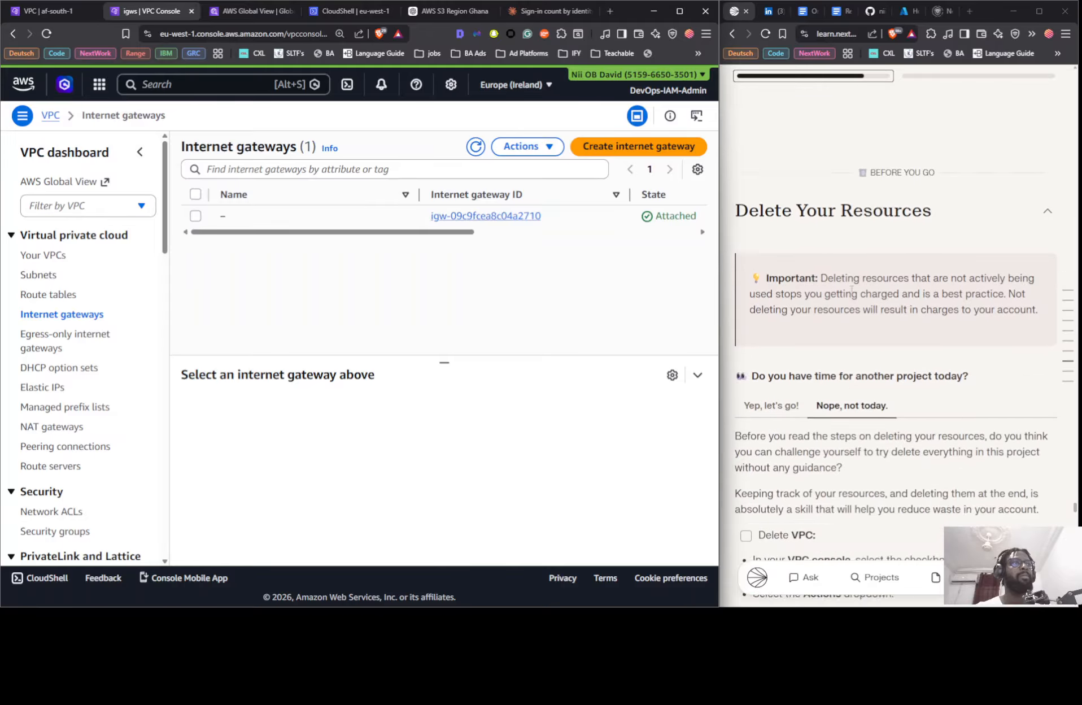
scroll(791, 315, down, 1)
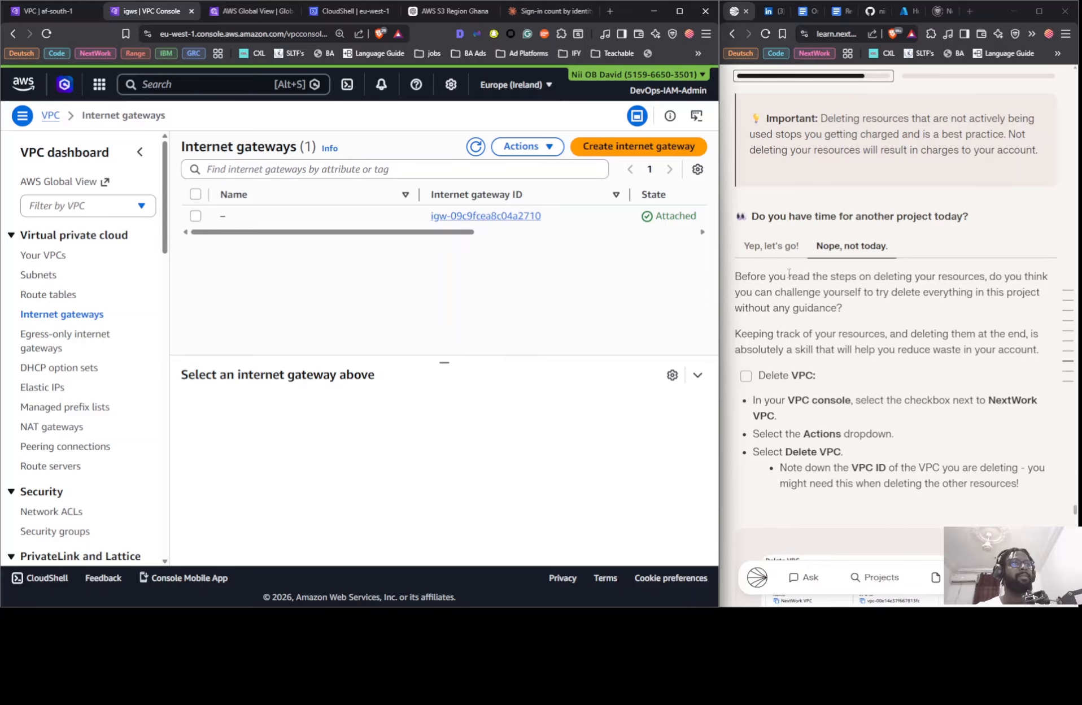
scroll(782, 282, down, 1)
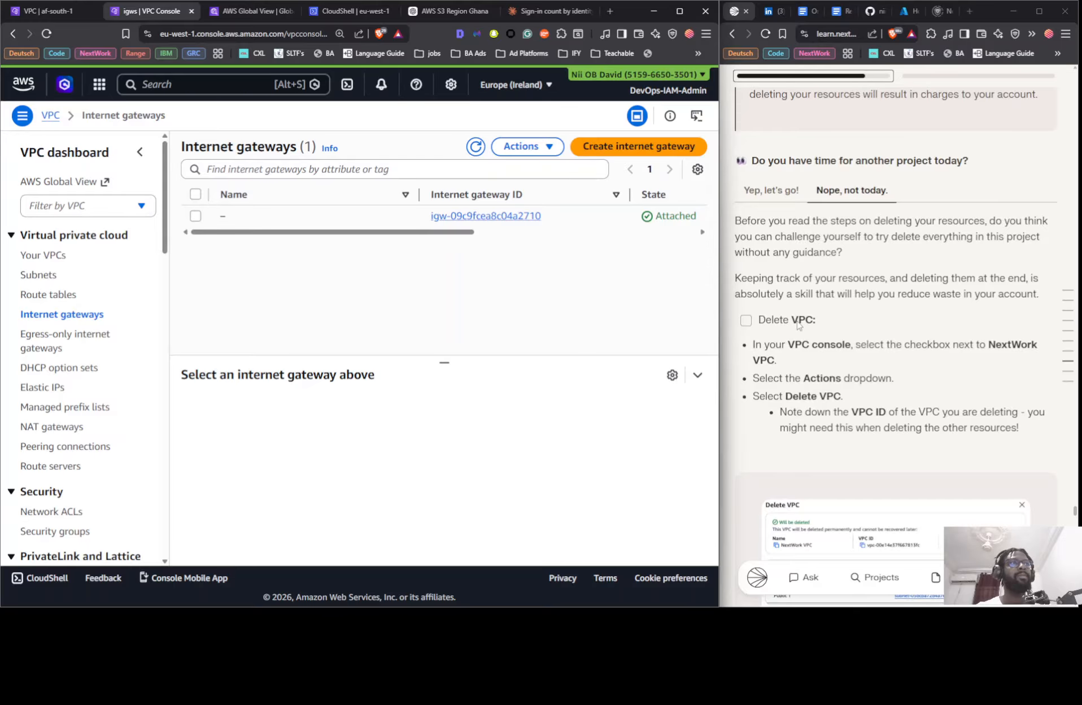
Delete the Nextwork VPC and its associated resources in the af-south-1 VPC console, entering delete as the confirmation text.
scroll(829, 380, down, 2)
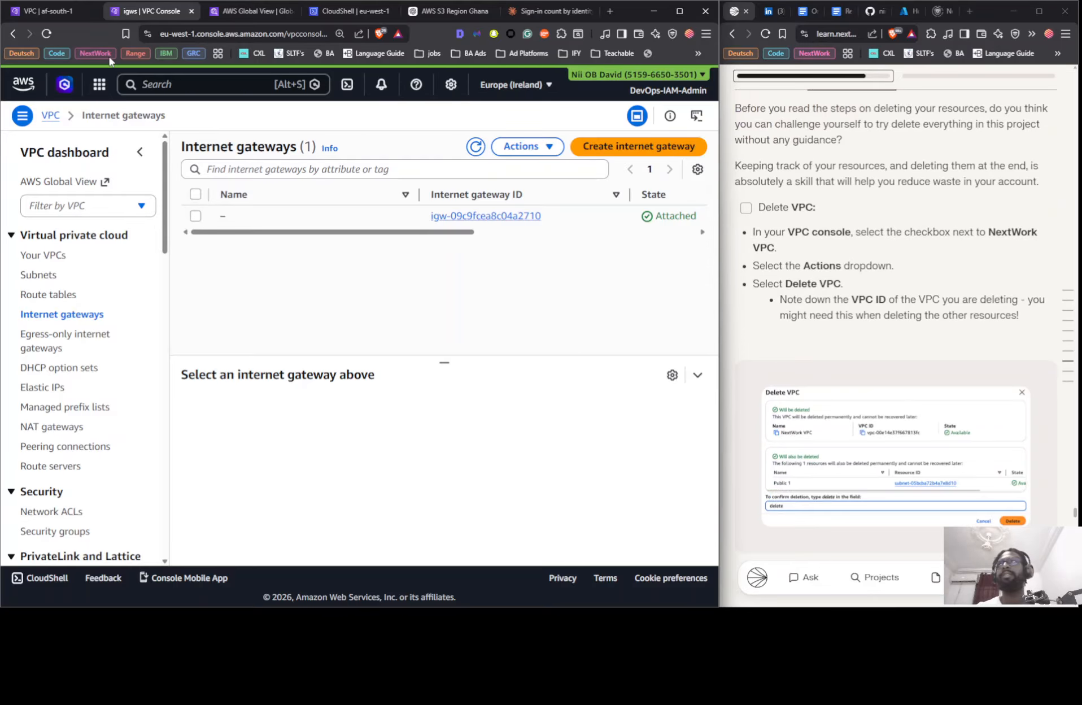
click(62, 12)
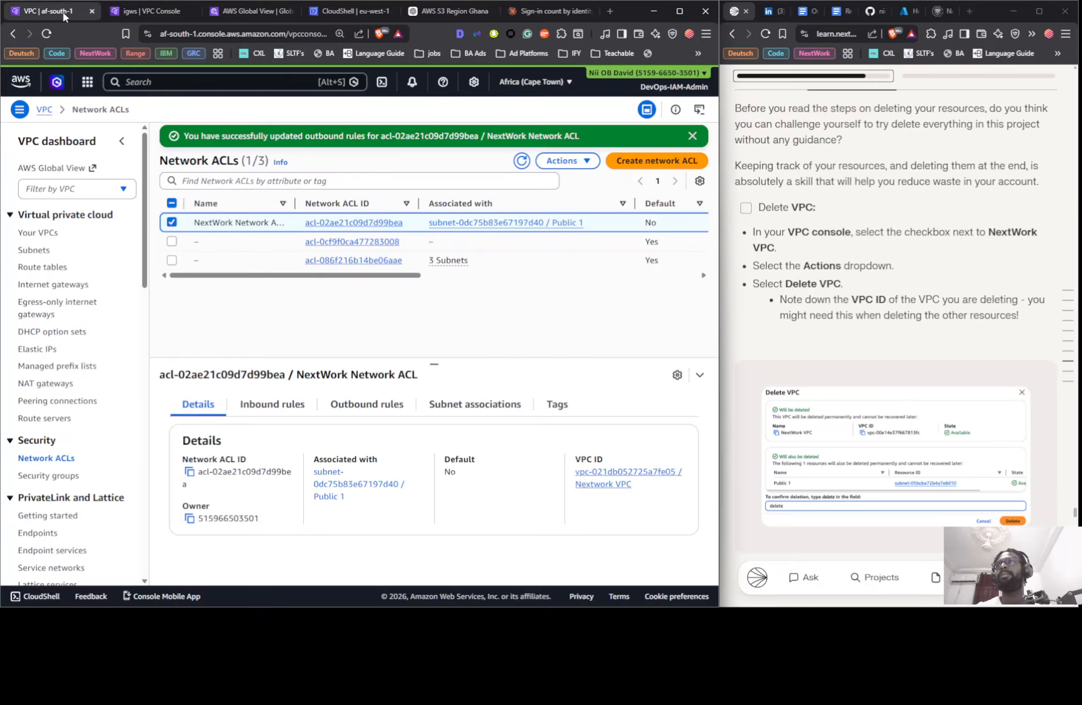
click(56, 232)
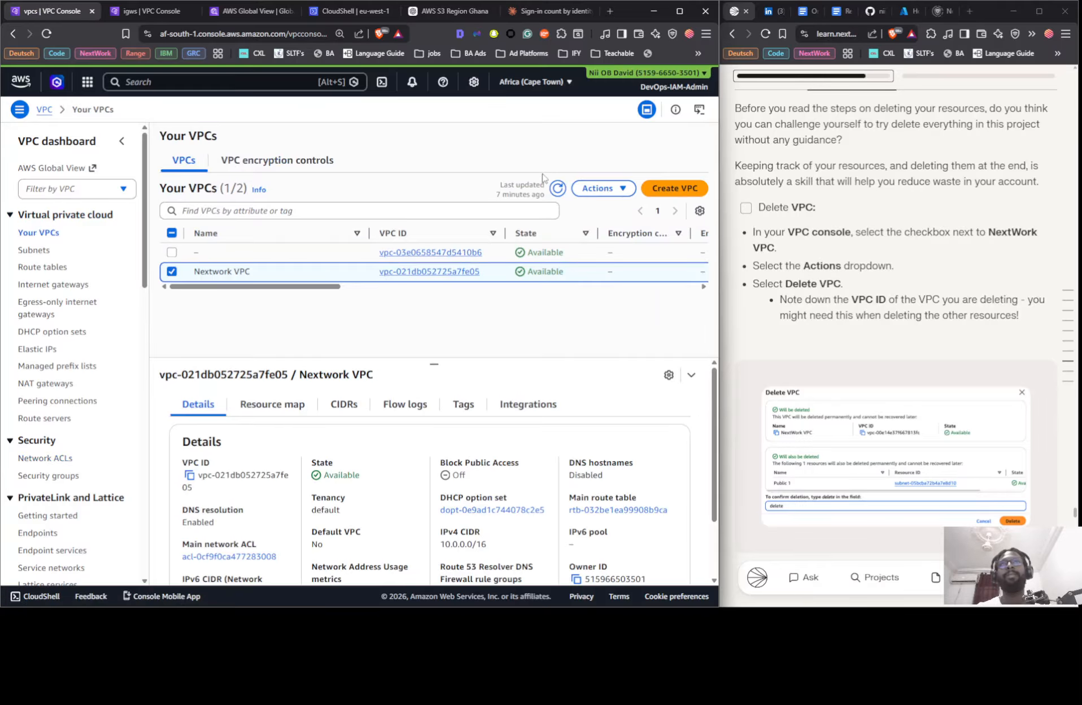
click(557, 189)
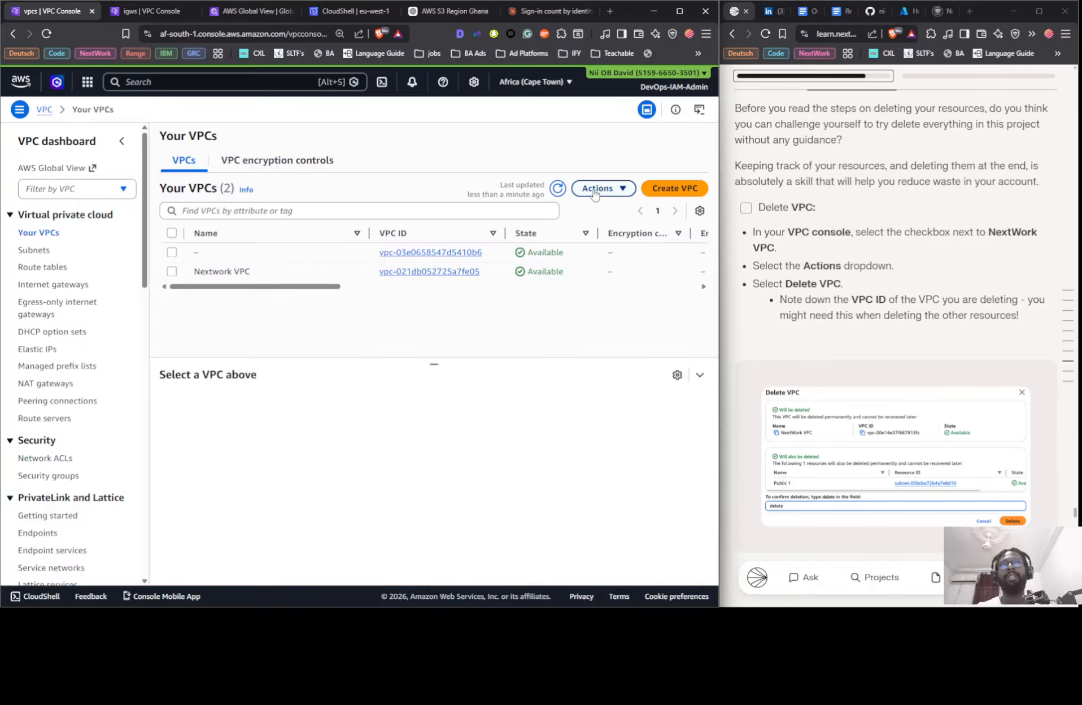
click(172, 271)
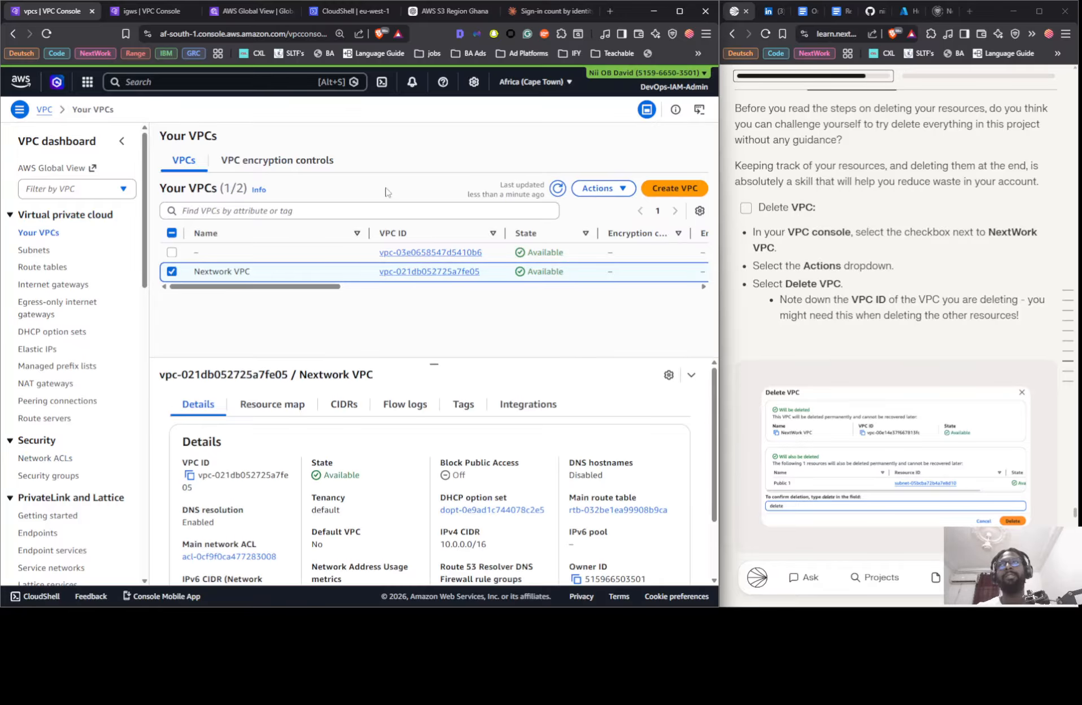
click(602, 188)
click(551, 337)
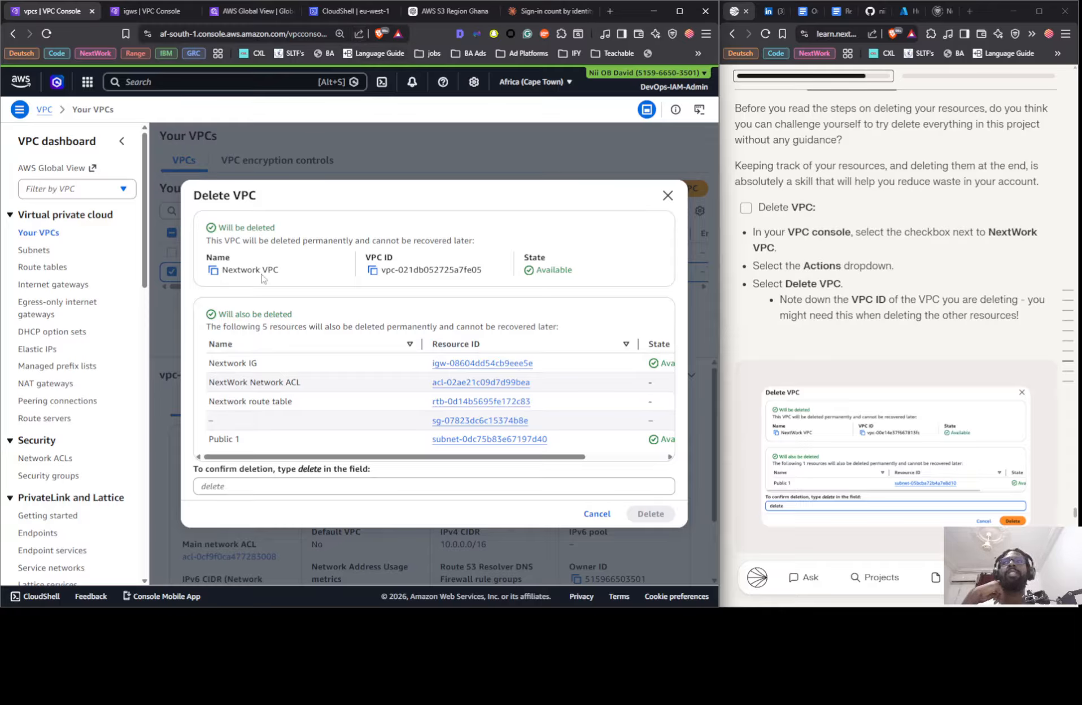
double_click(312, 469)
drag(310, 476, 314, 482)
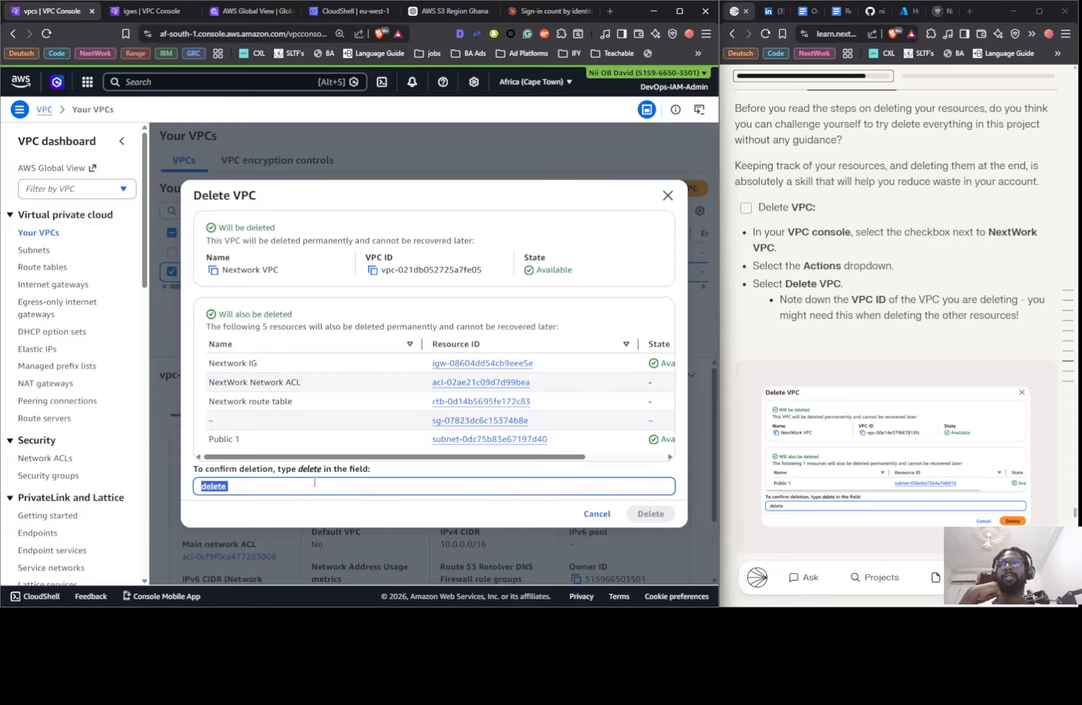
click(316, 481)
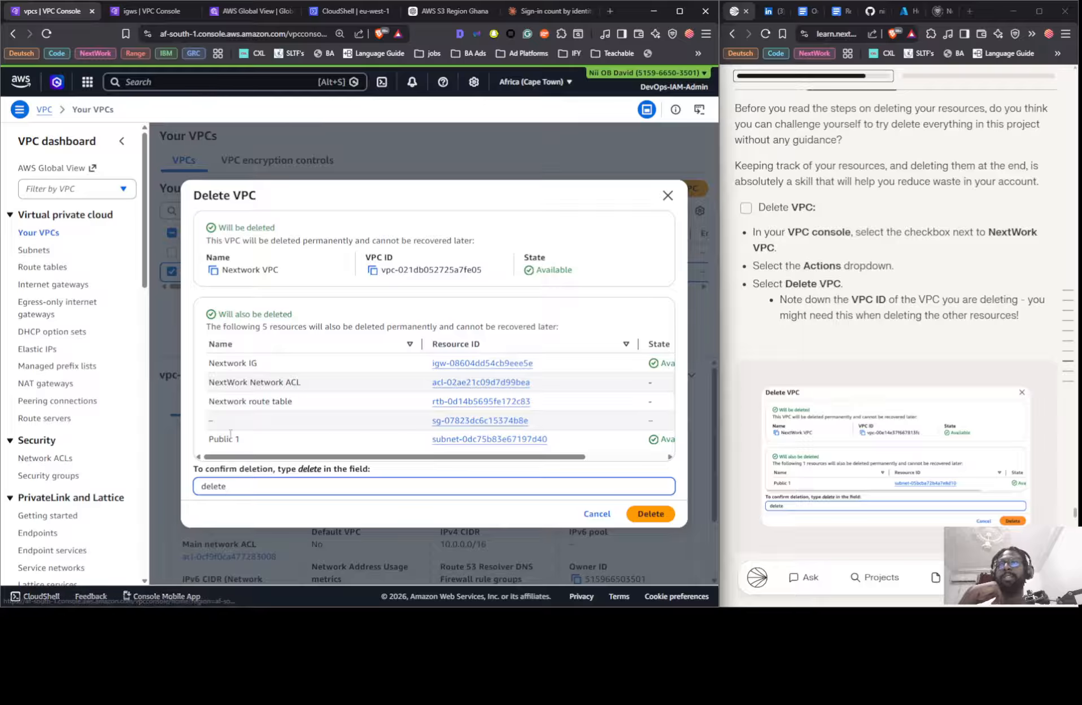
click(648, 514)
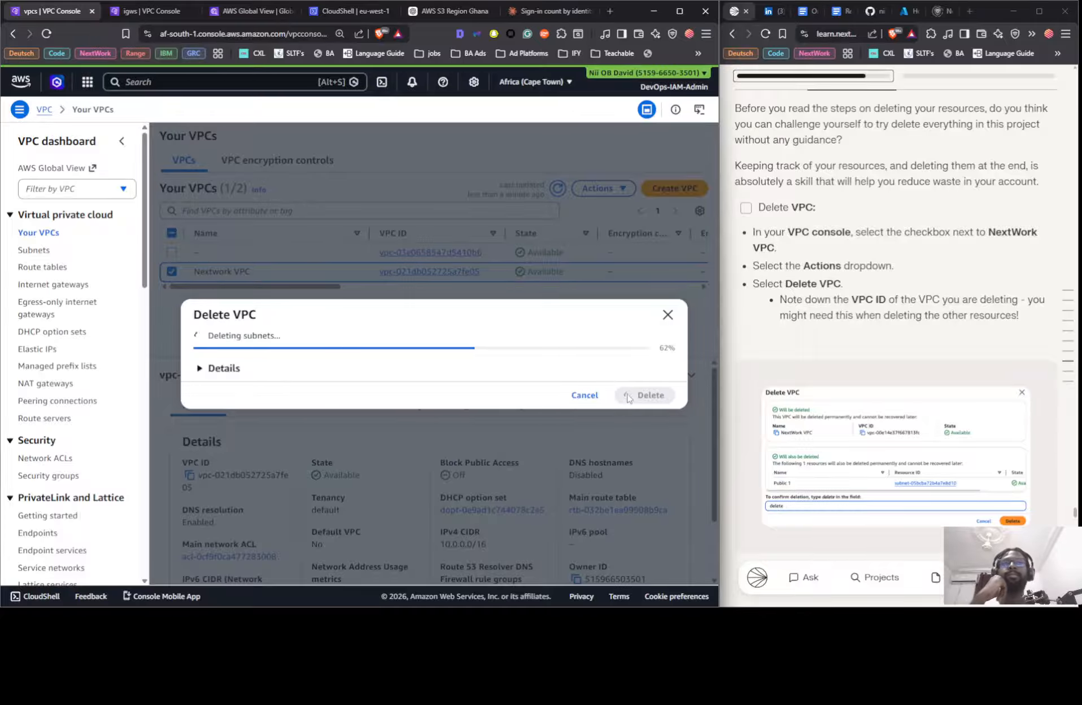
Refresh the Your VPCs, Subnets and Route tables lists in af-south-1 to check for leftover project resources, as the guide instructs.
scroll(919, 310, down, 2)
scroll(919, 310, up, 2)
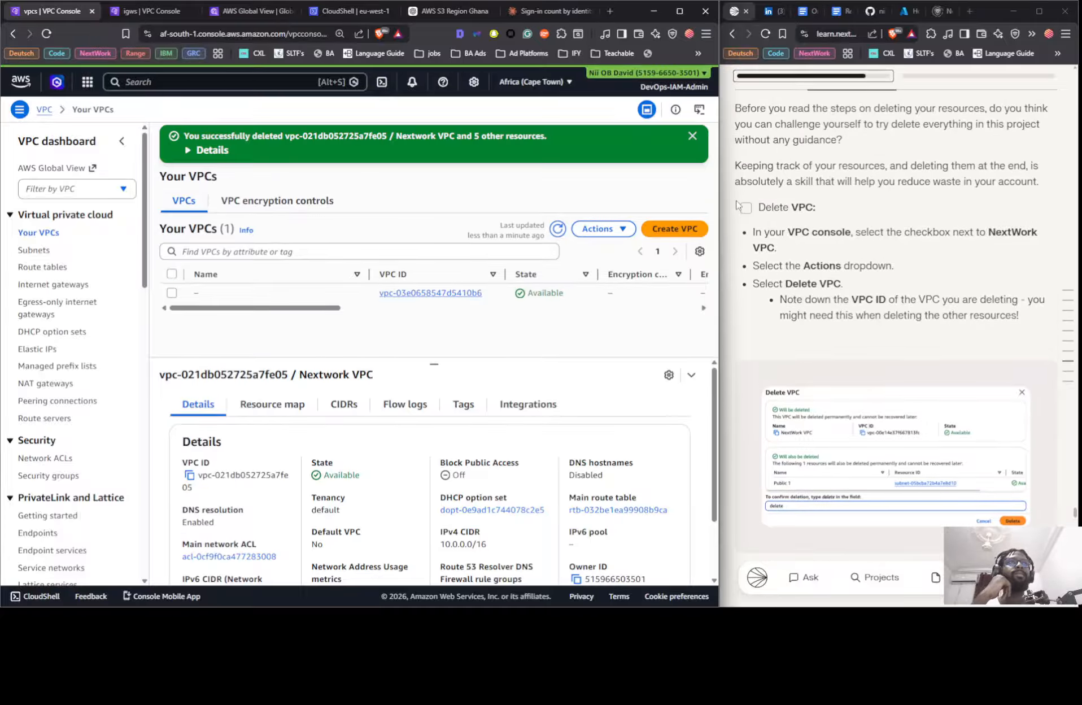
scroll(840, 362, down, 4)
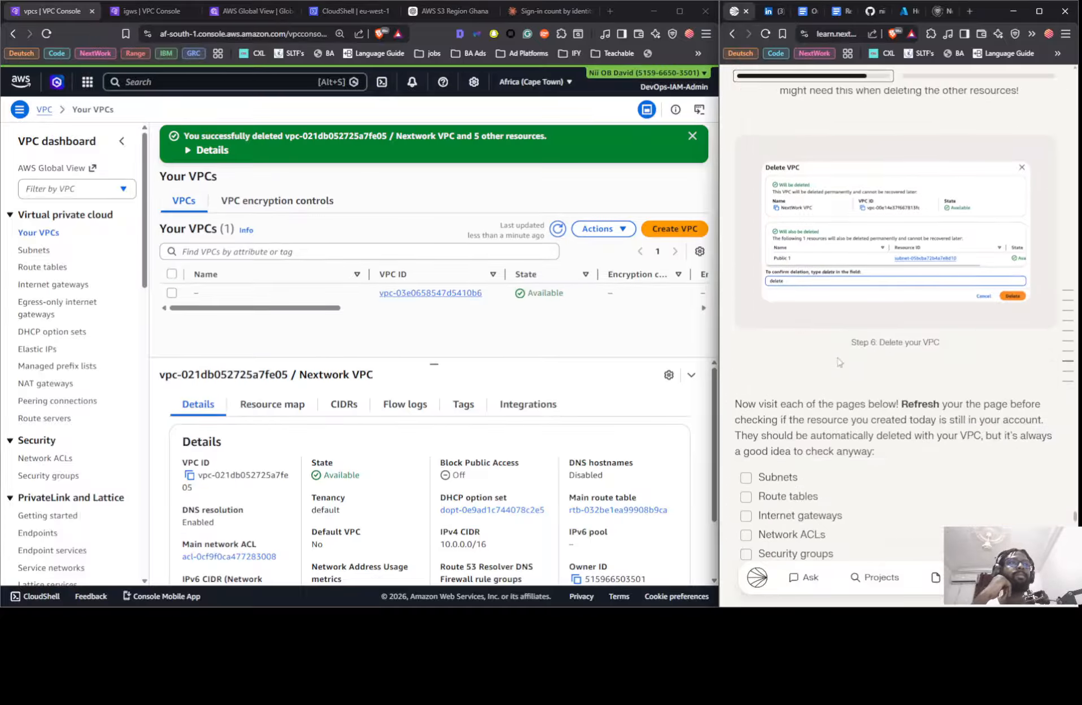
scroll(845, 265, down, 3)
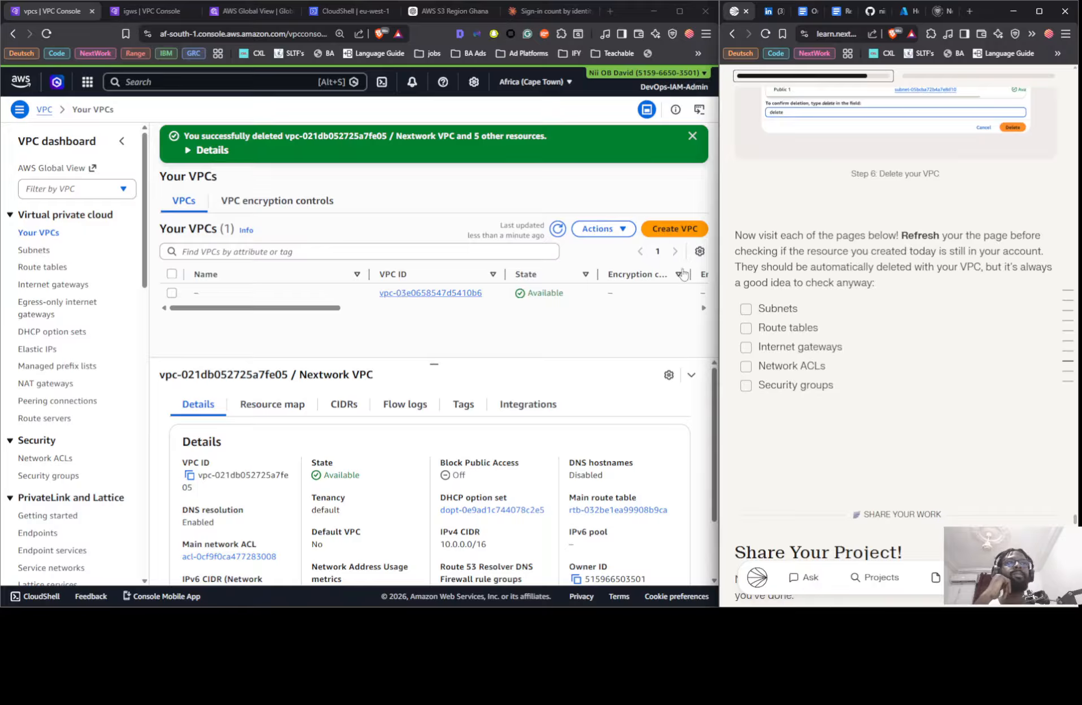
click(556, 228)
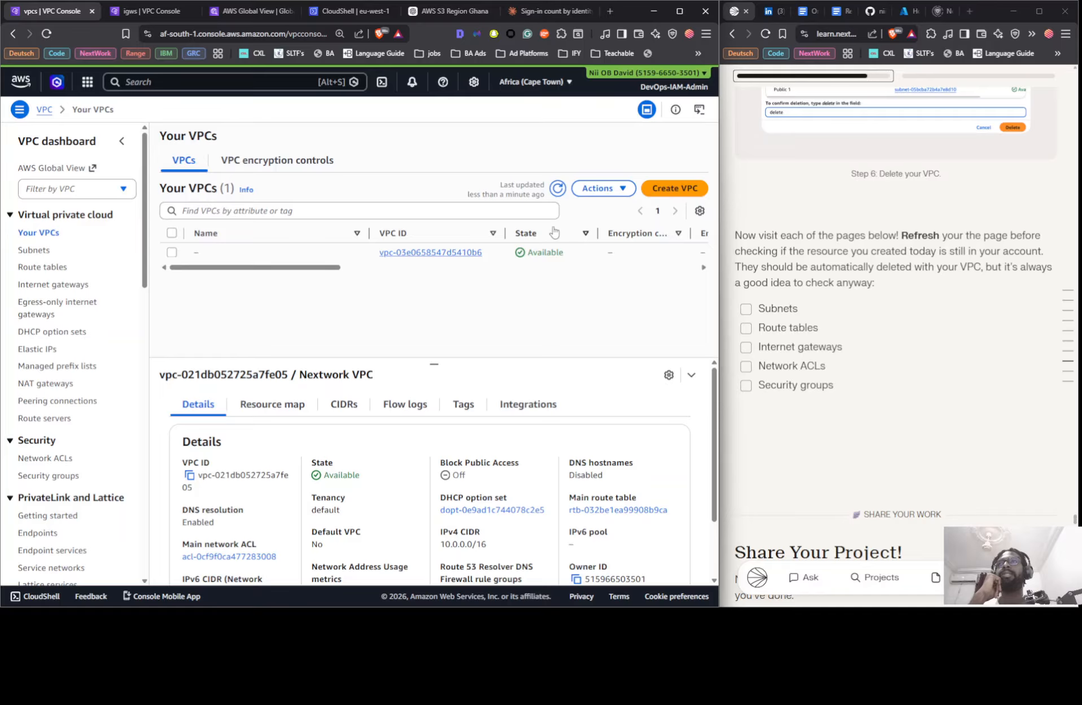
click(38, 252)
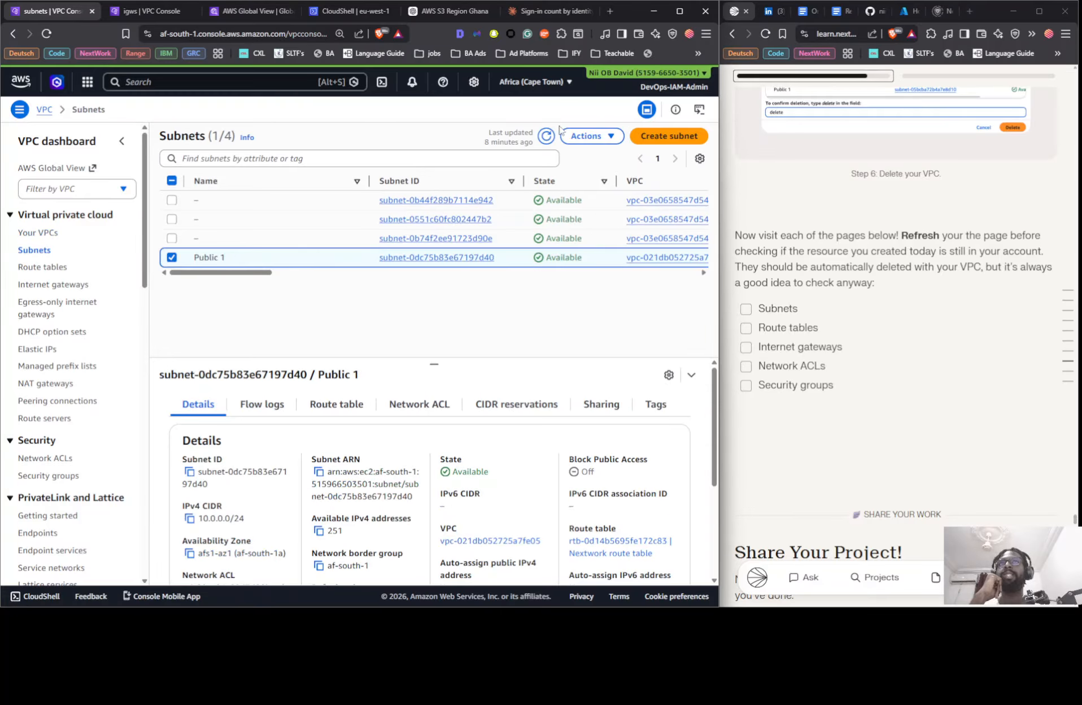
click(547, 136)
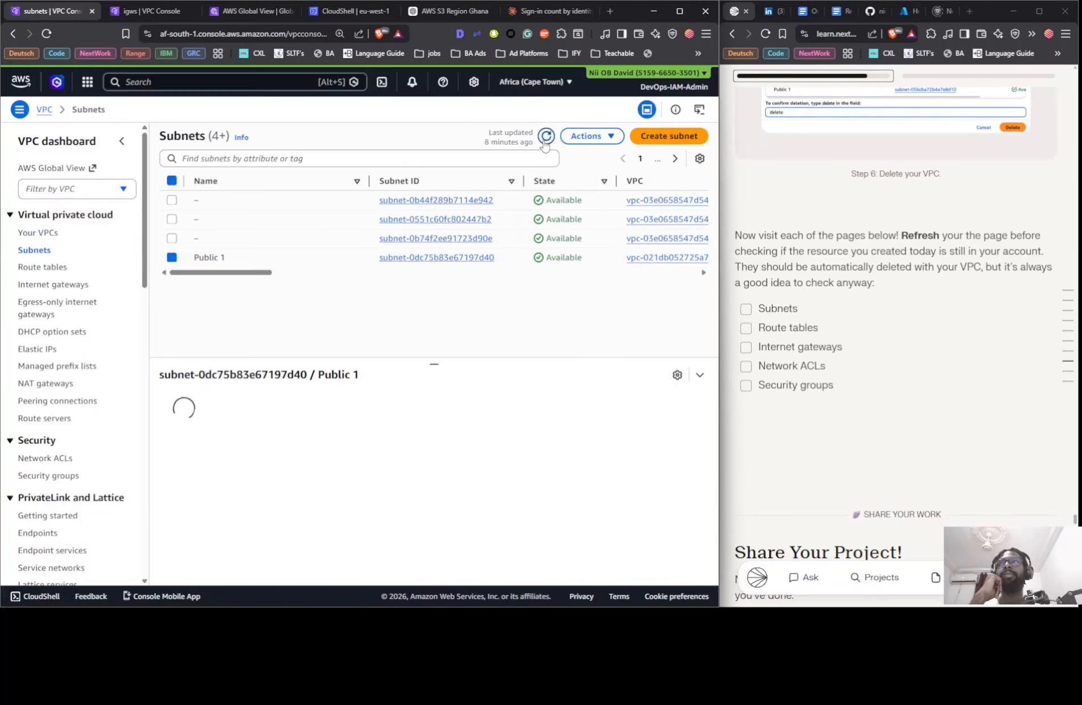
click(40, 268)
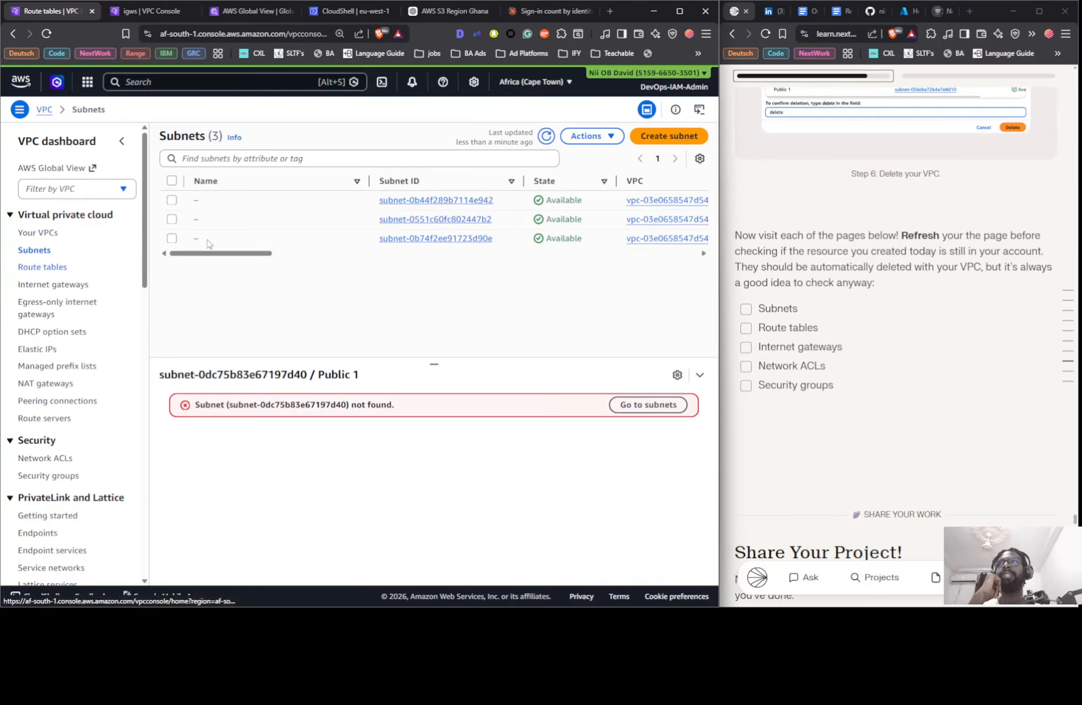
click(529, 137)
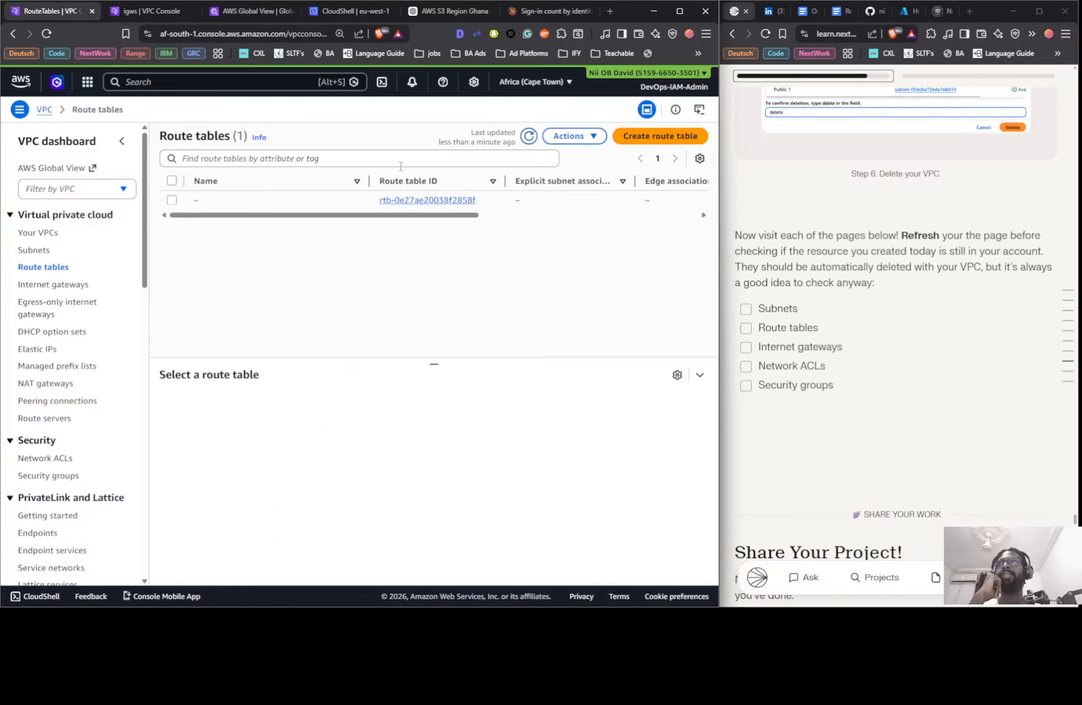
Refresh the Internet gateways, Network ACLs and Security Groups lists in af-south-1 to check for leftover project resources.
click(25, 287)
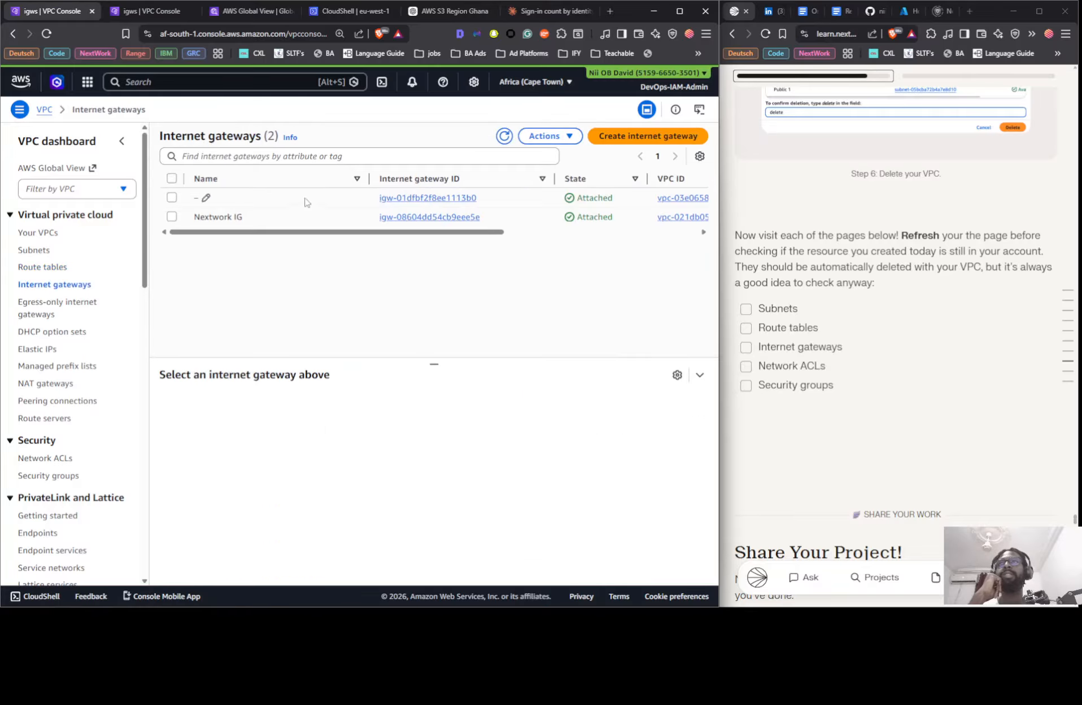
click(505, 136)
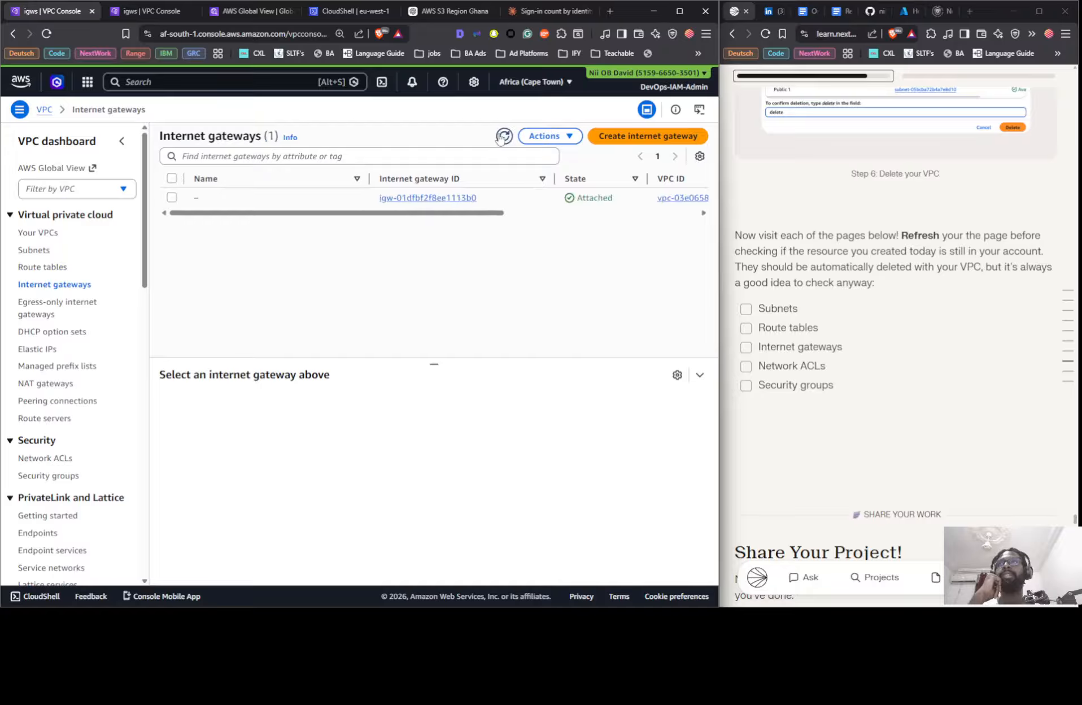
click(38, 459)
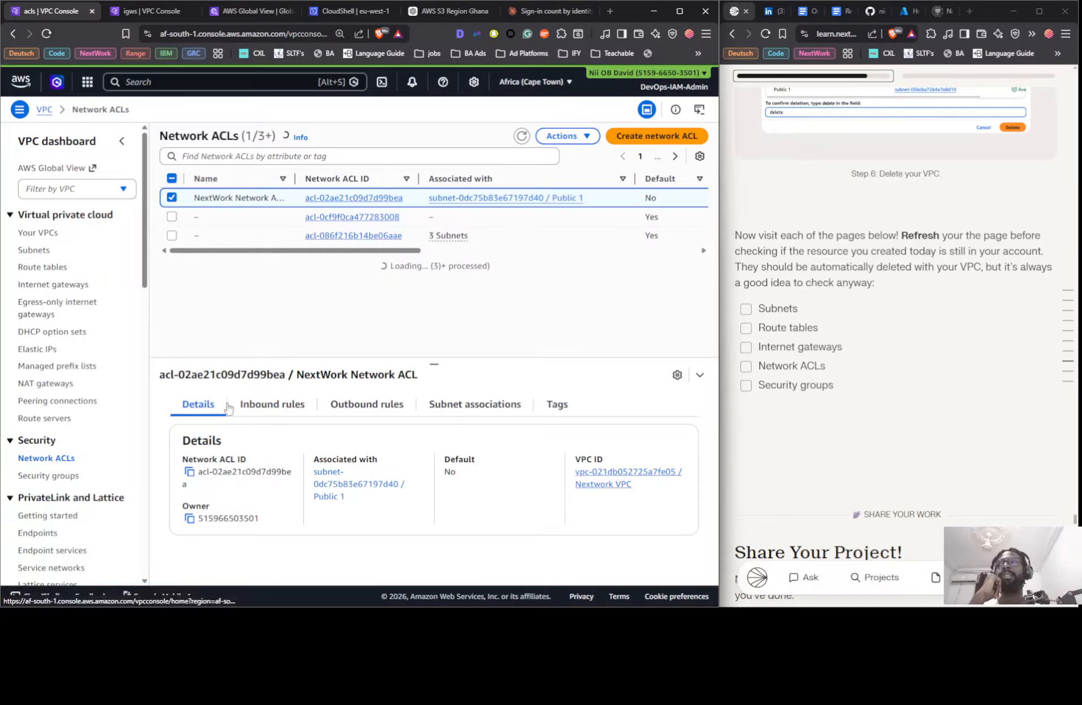
click(522, 137)
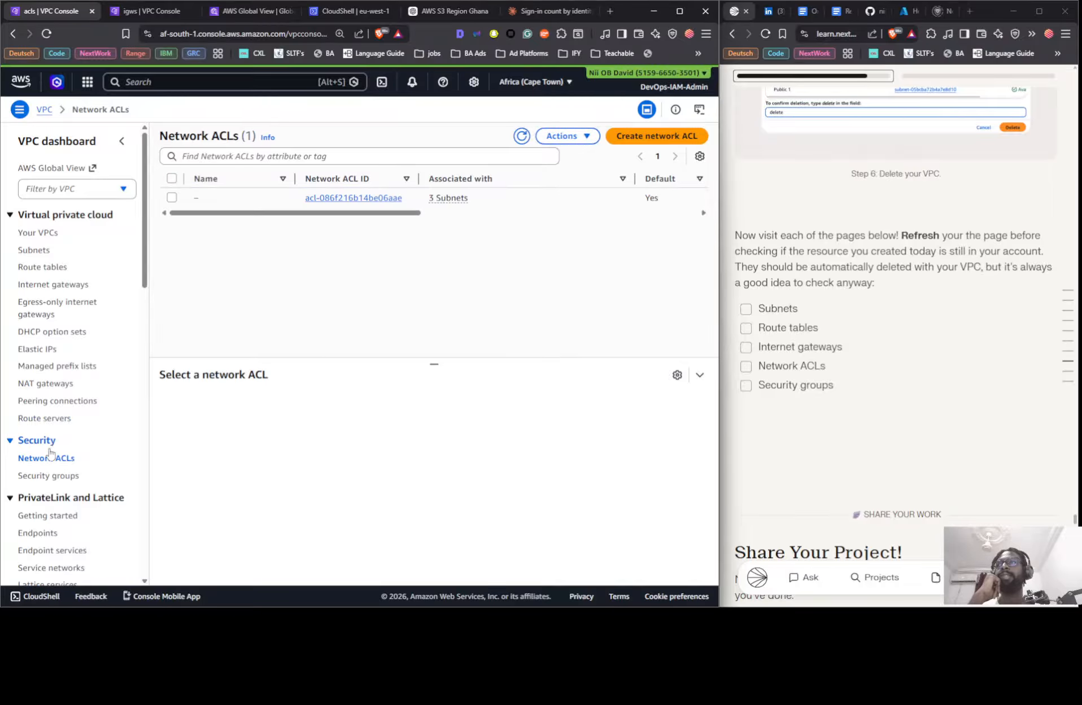
click(45, 476)
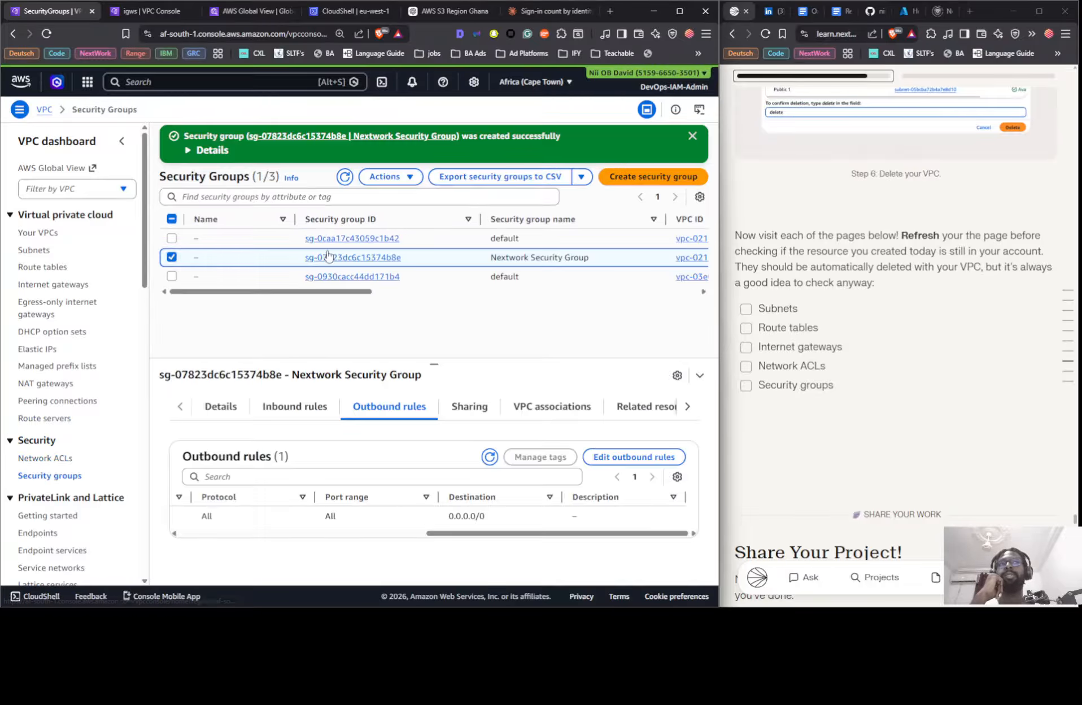
click(345, 177)
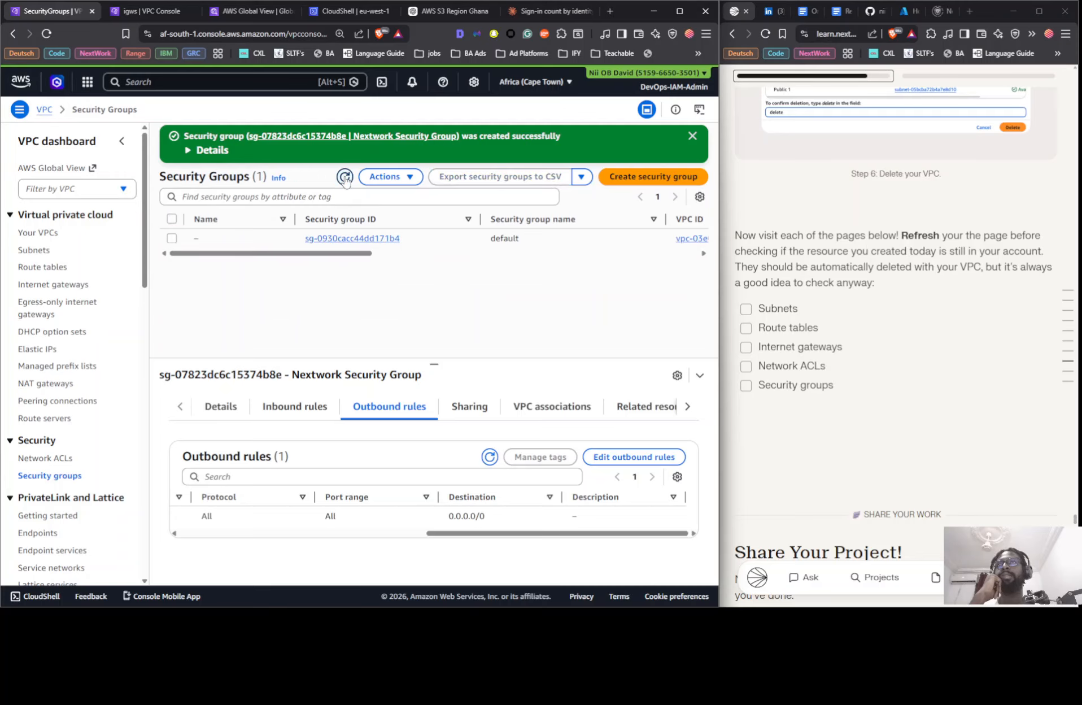
Check off Subnets, Route tables, Internet gateways, Network ACLs and Security groups in the guide's cleanup checklist.
click(746, 308)
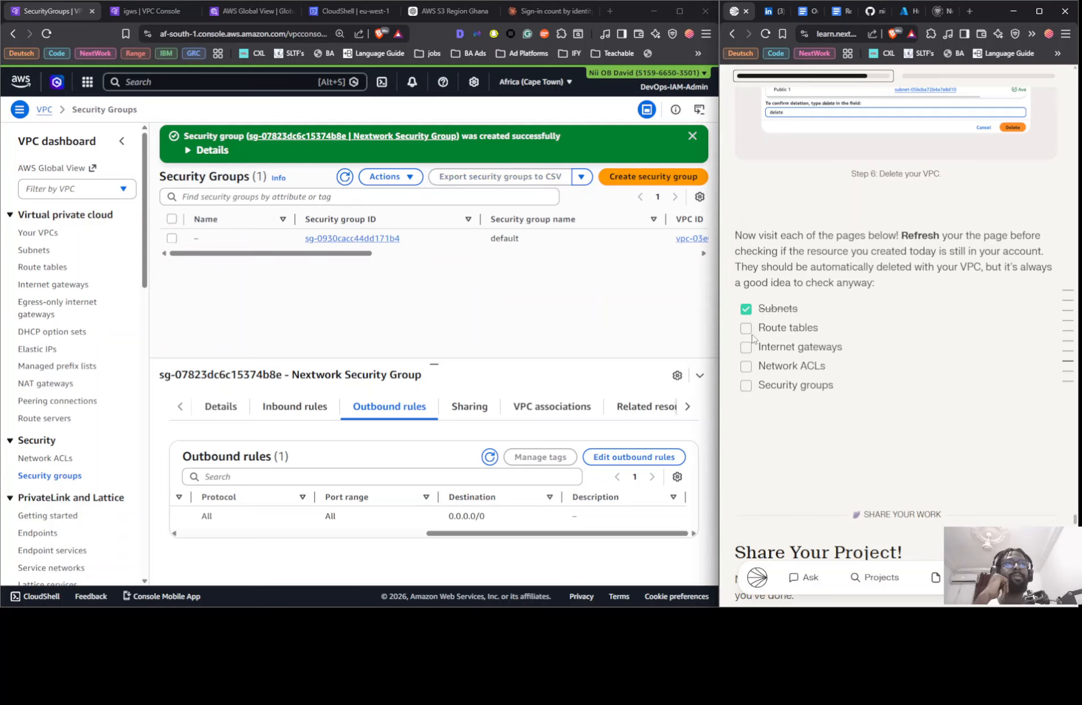
click(748, 353)
click(746, 366)
click(746, 385)
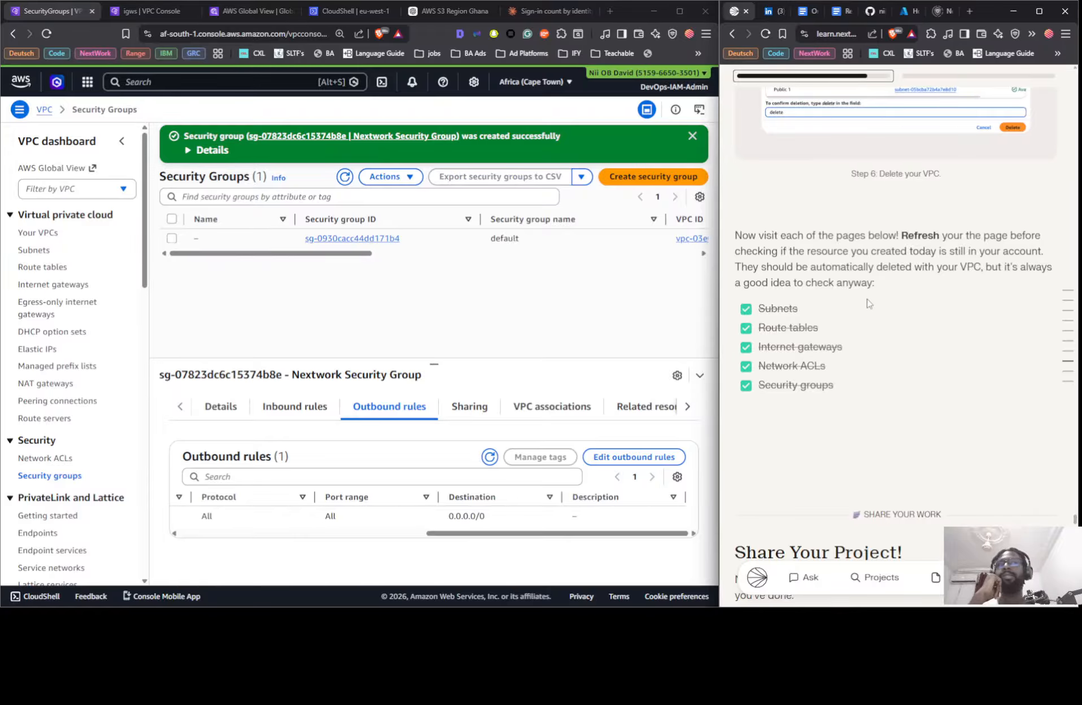
Look through the guide's Share Your Project and closing sections for sharing instructions and remaining tasks.
scroll(869, 303, down, 15)
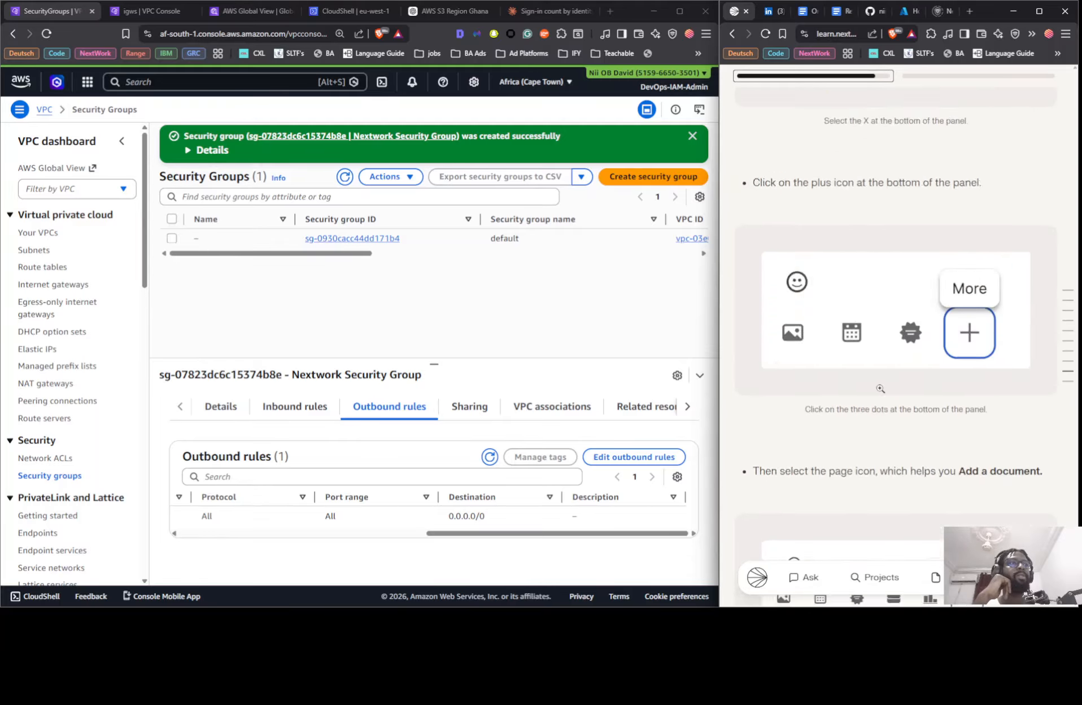
scroll(880, 389, down, 10)
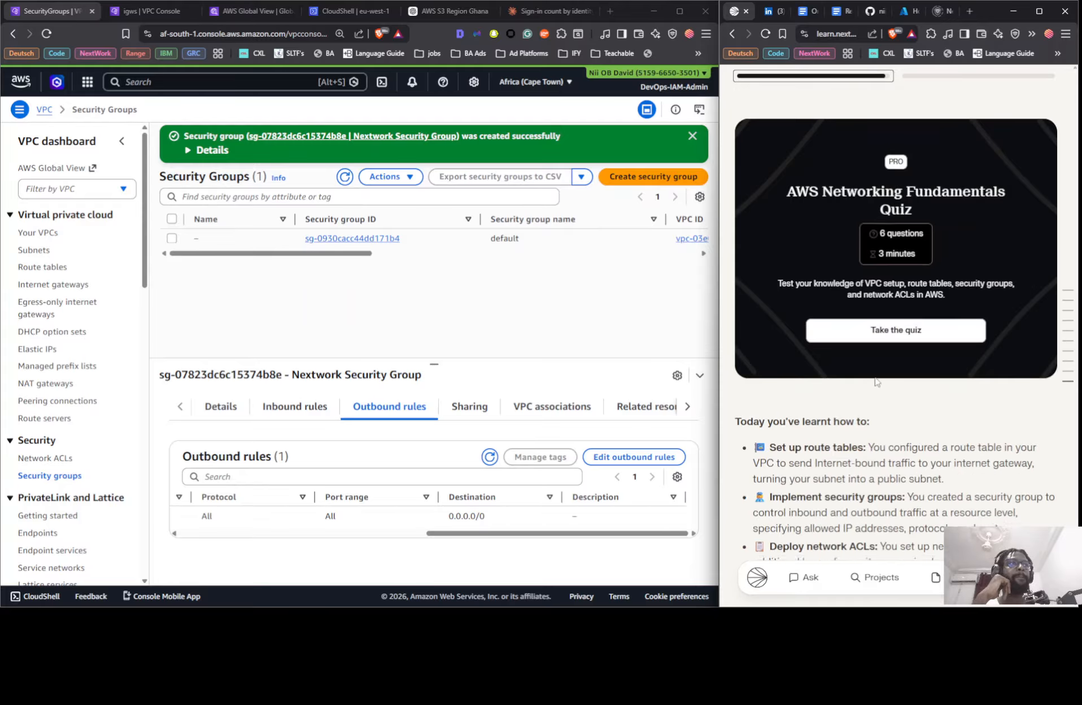
scroll(877, 382, down, 10)
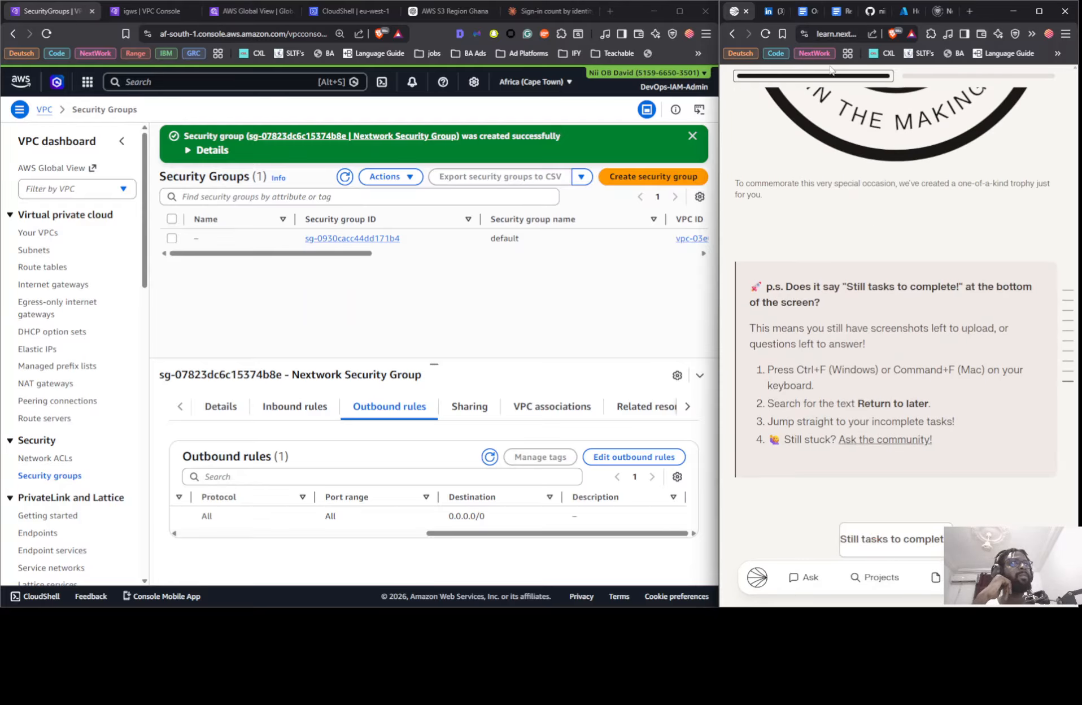
scroll(884, 373, up, 10)
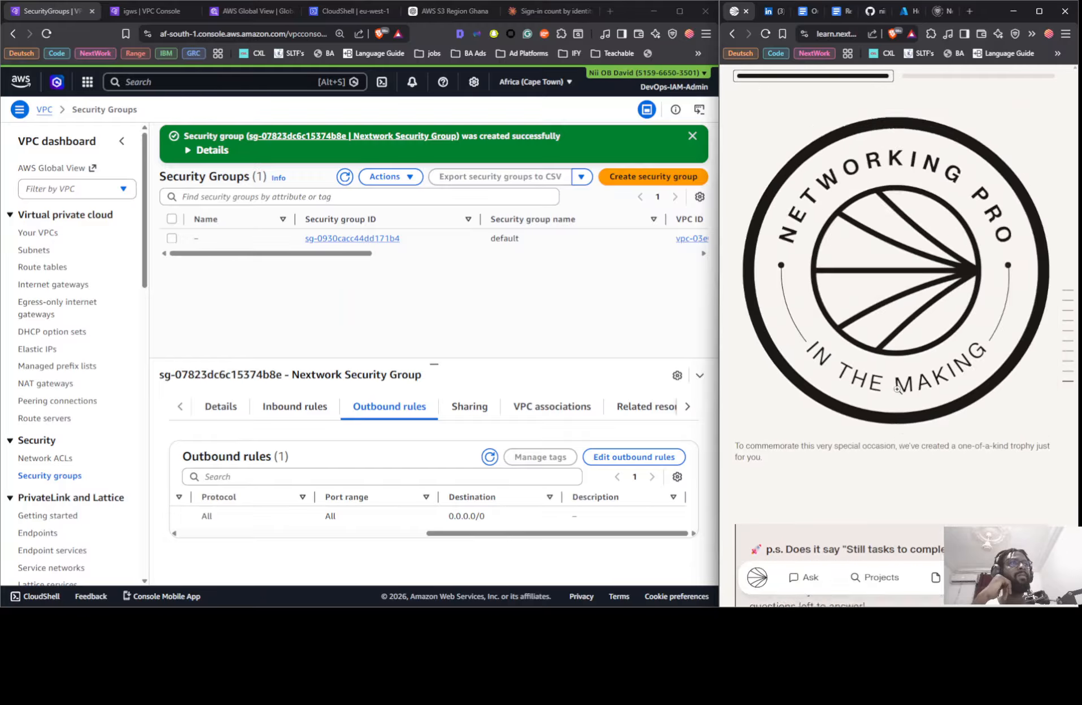
scroll(886, 370, up, 15)
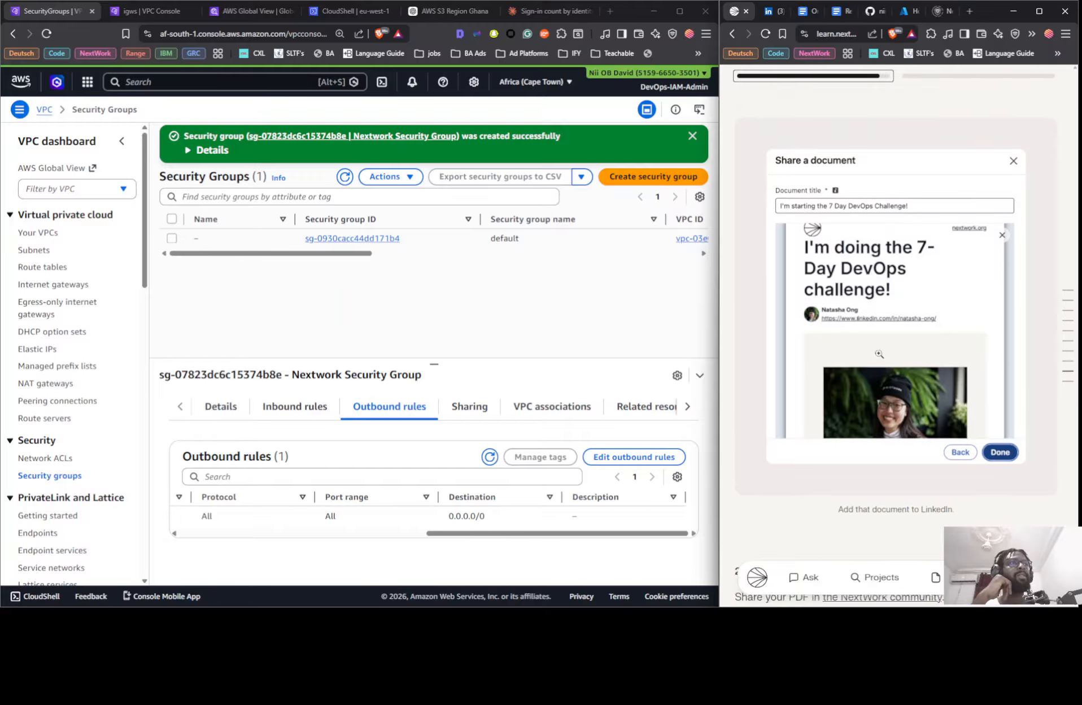
scroll(875, 352, down, 5)
scroll(874, 352, up, 5)
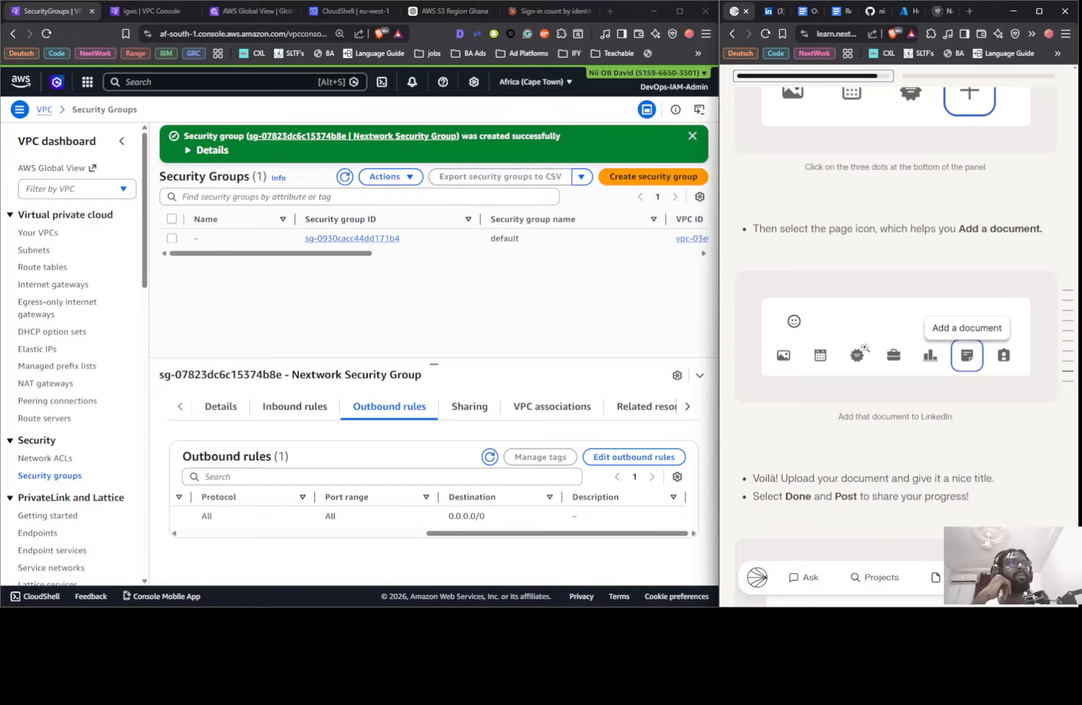
scroll(870, 347, down, 10)
scroll(861, 340, up, 5)
scroll(861, 340, up, 10)
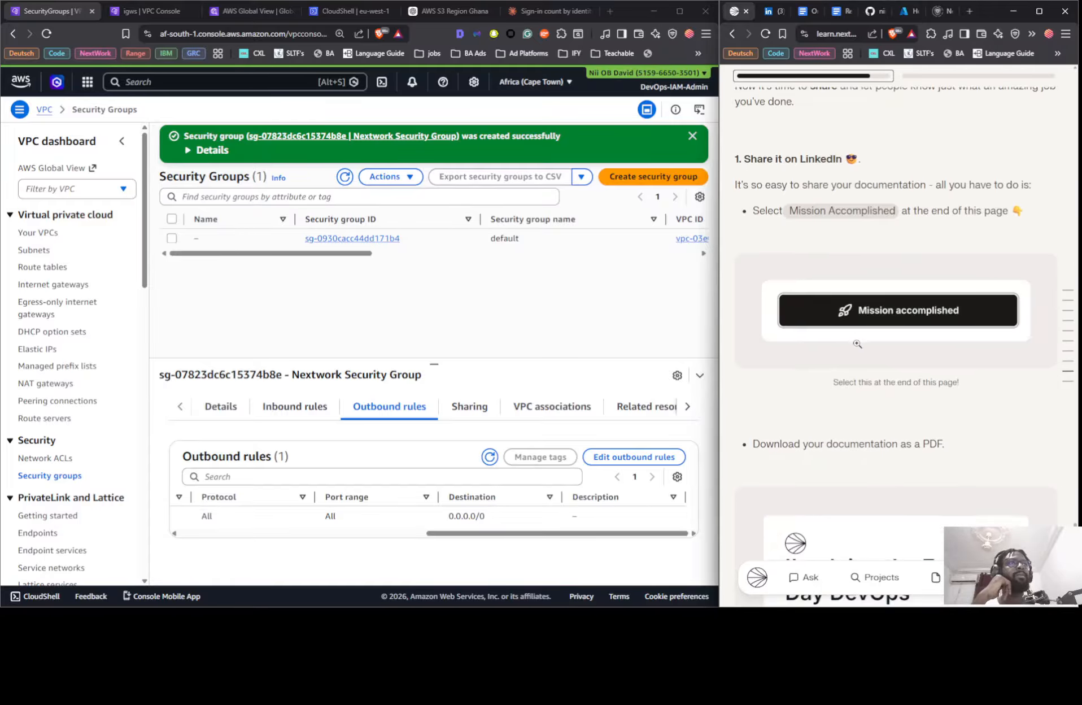
Go back above the Delete Your Resources section and mark the Amazon VPC question's answer as done.
scroll(849, 458, up, 15)
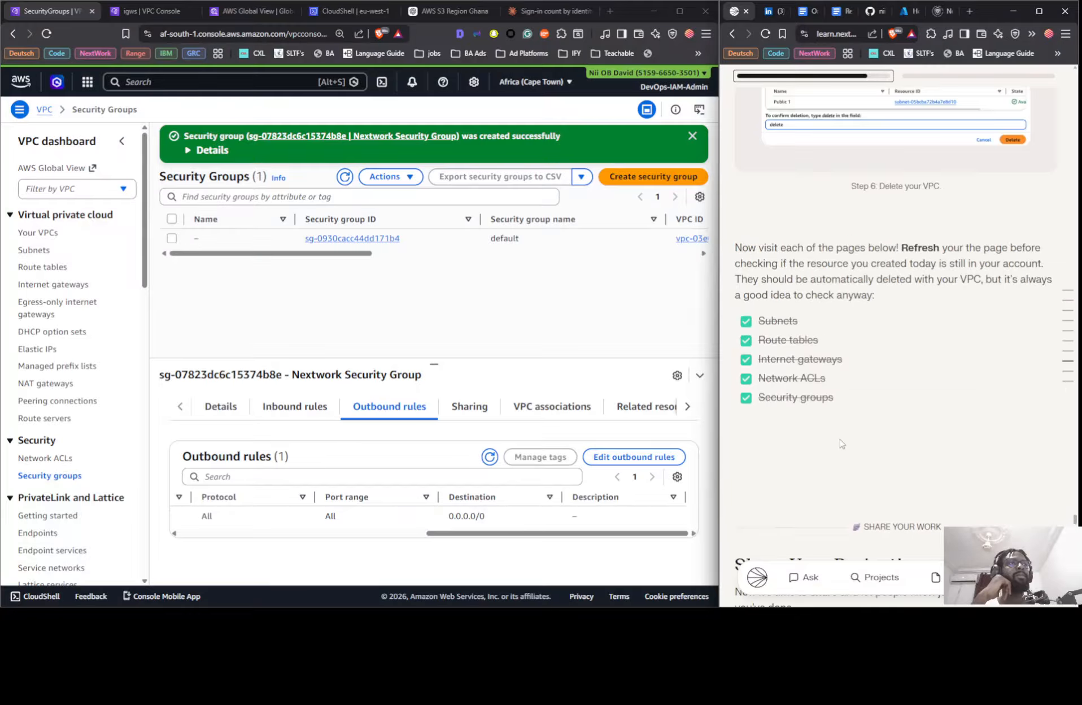
scroll(832, 434, up, 8)
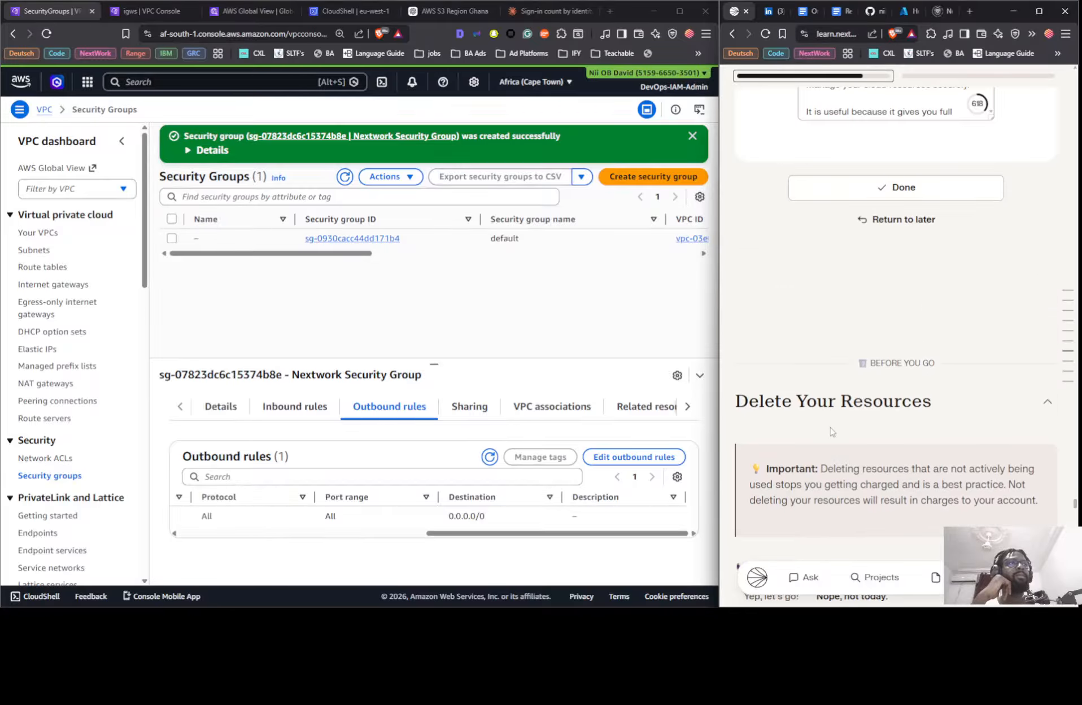
click(848, 418)
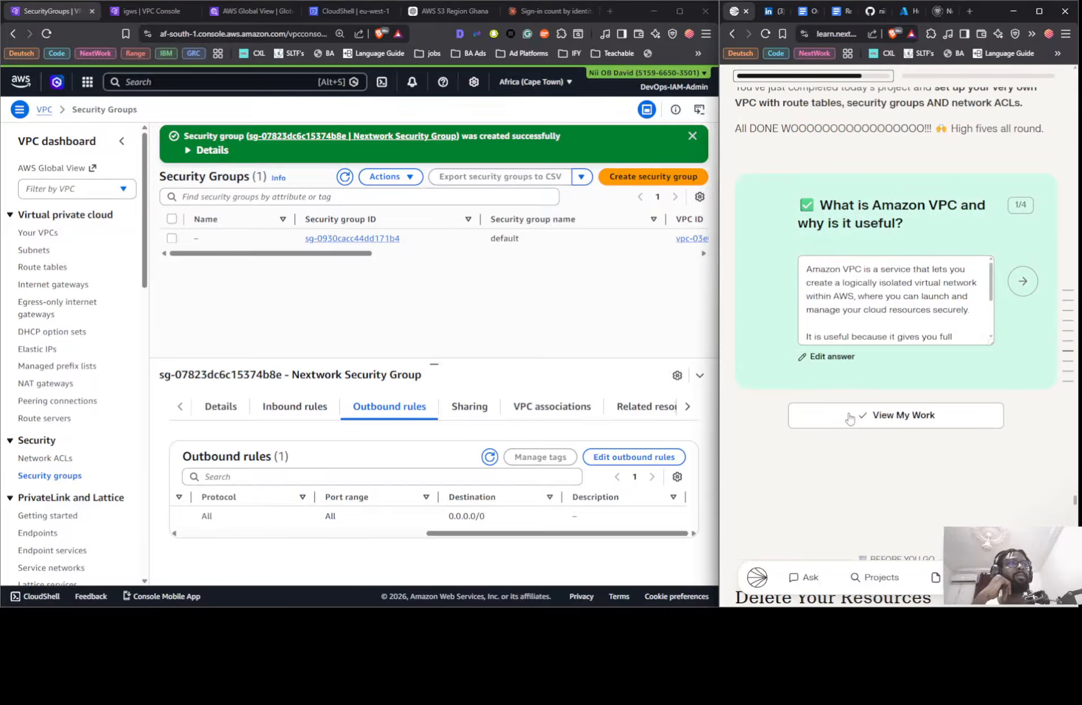
Go to the end of the NextWork guide and mark the project's mission as accomplished.
scroll(890, 392, down, 10)
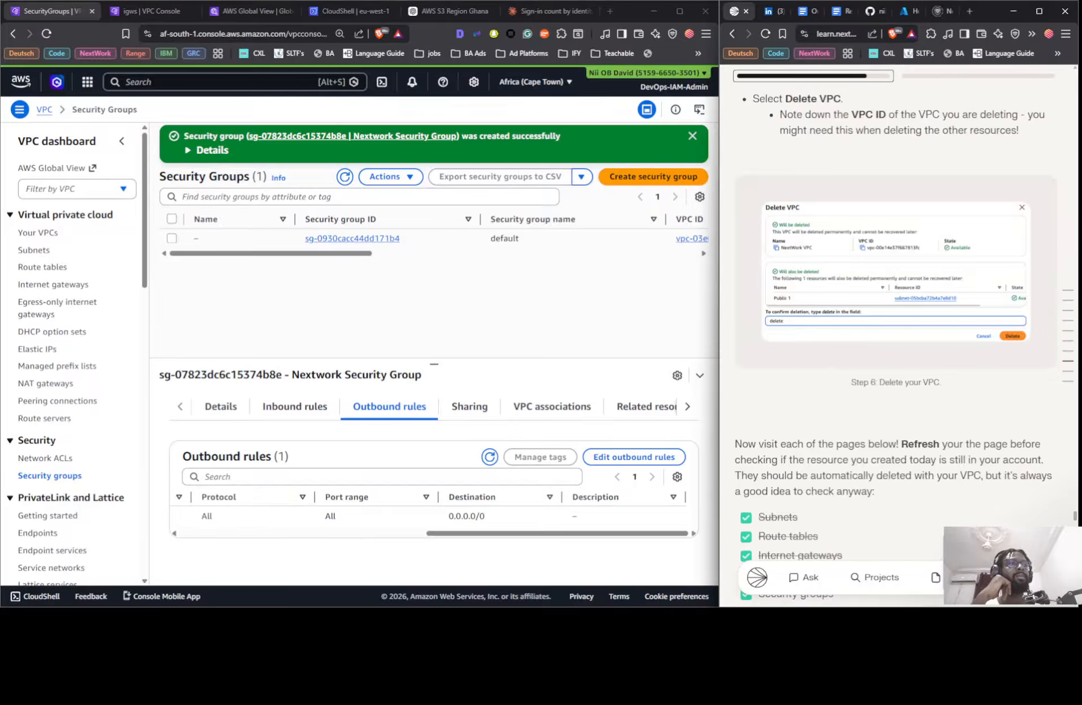
click(960, 577)
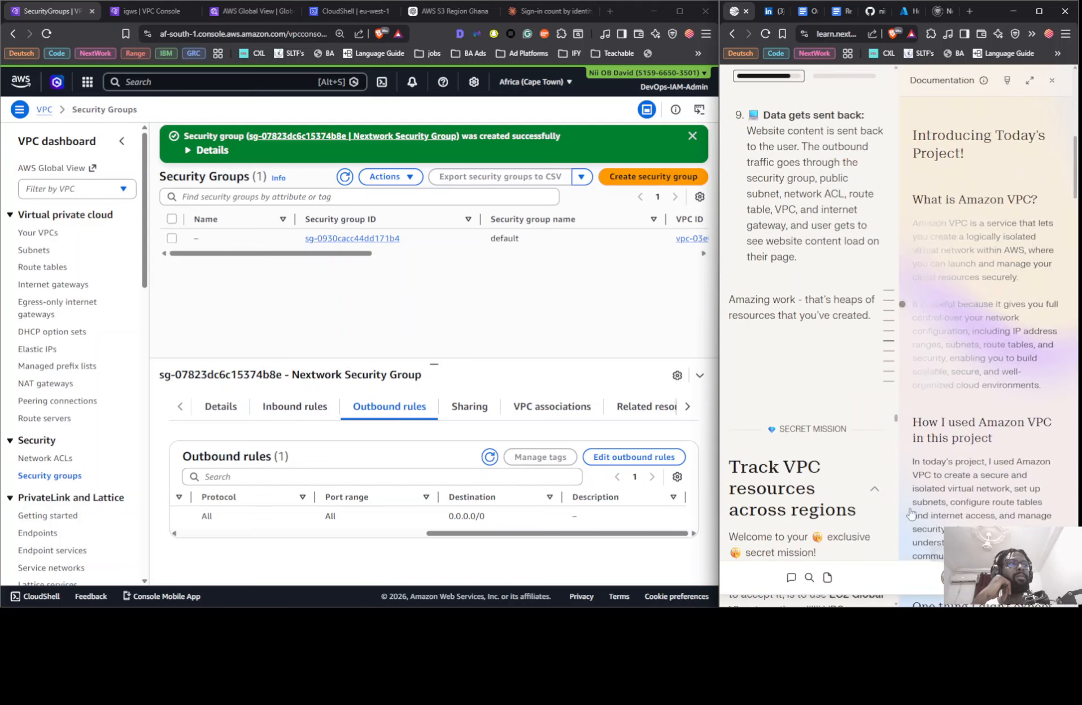
click(1051, 81)
scroll(870, 430, down, 20)
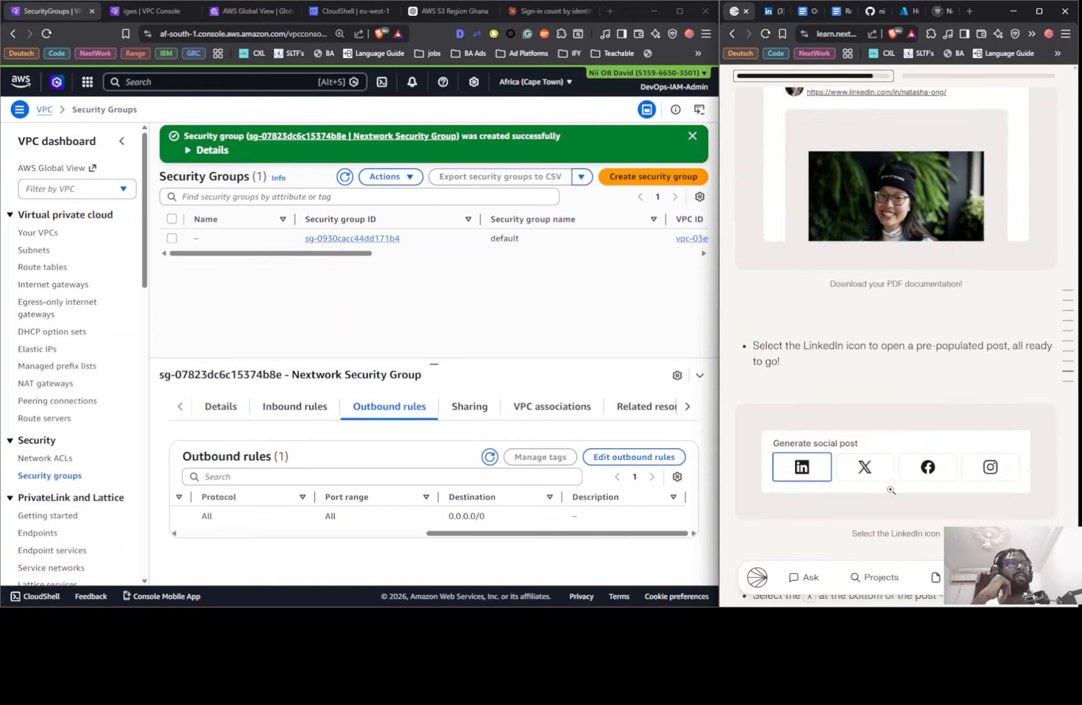
scroll(876, 464, down, 15)
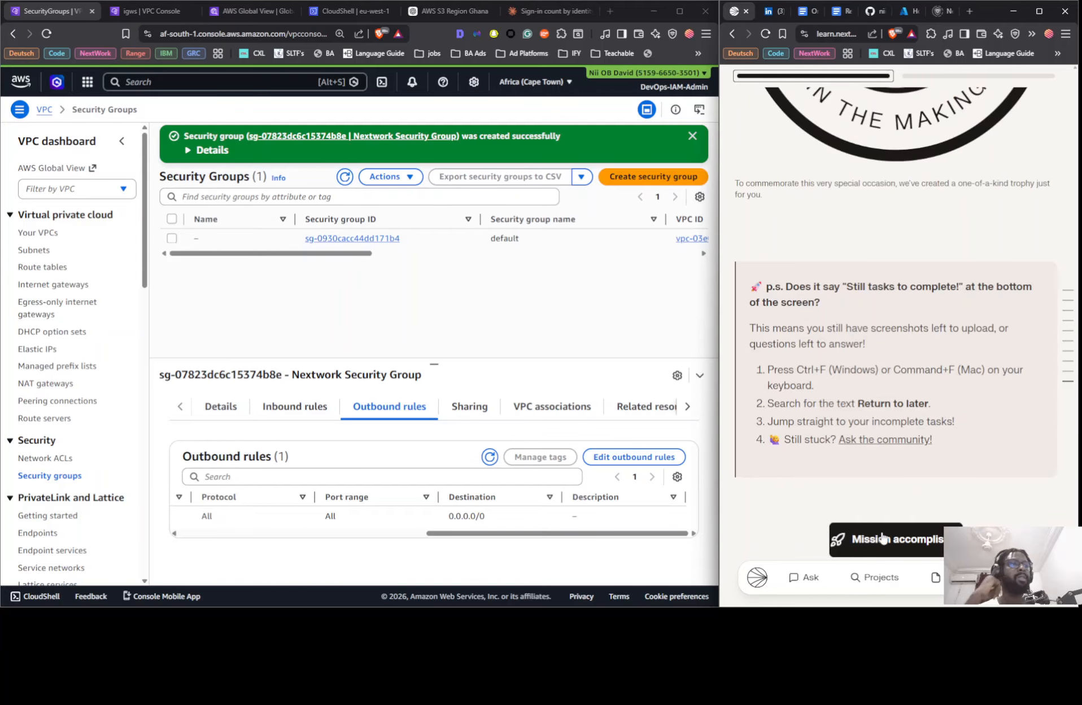
click(883, 541)
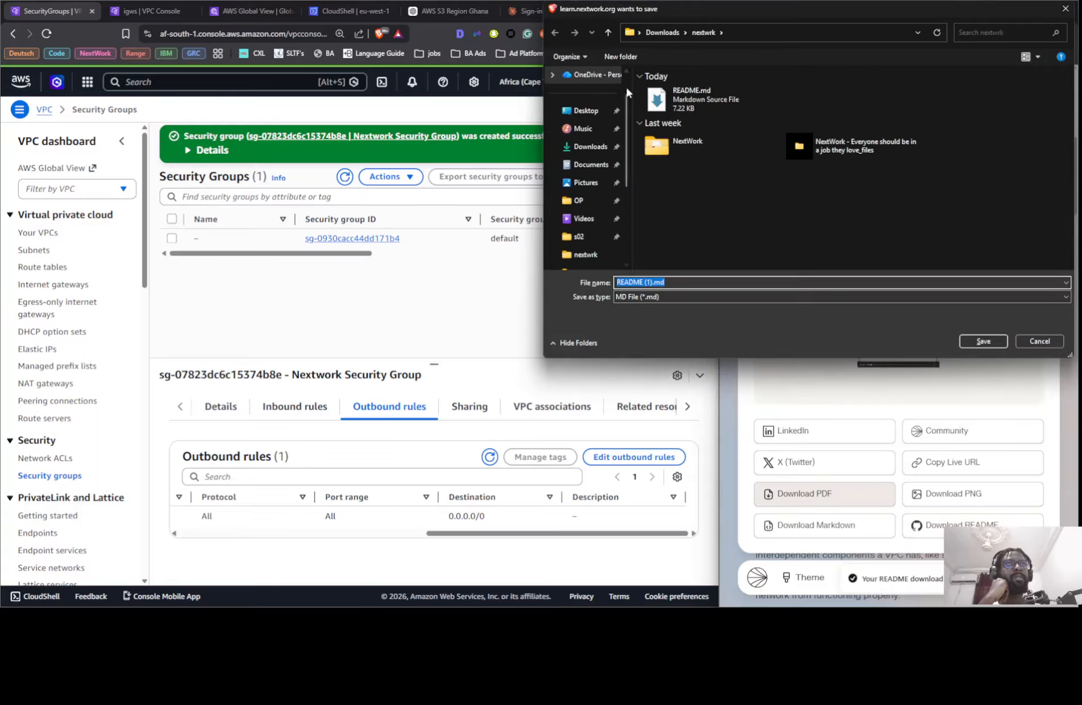
Save the documentation README as README.md in Downloads\nextwrk, replacing the existing file.
click(706, 99)
click(975, 336)
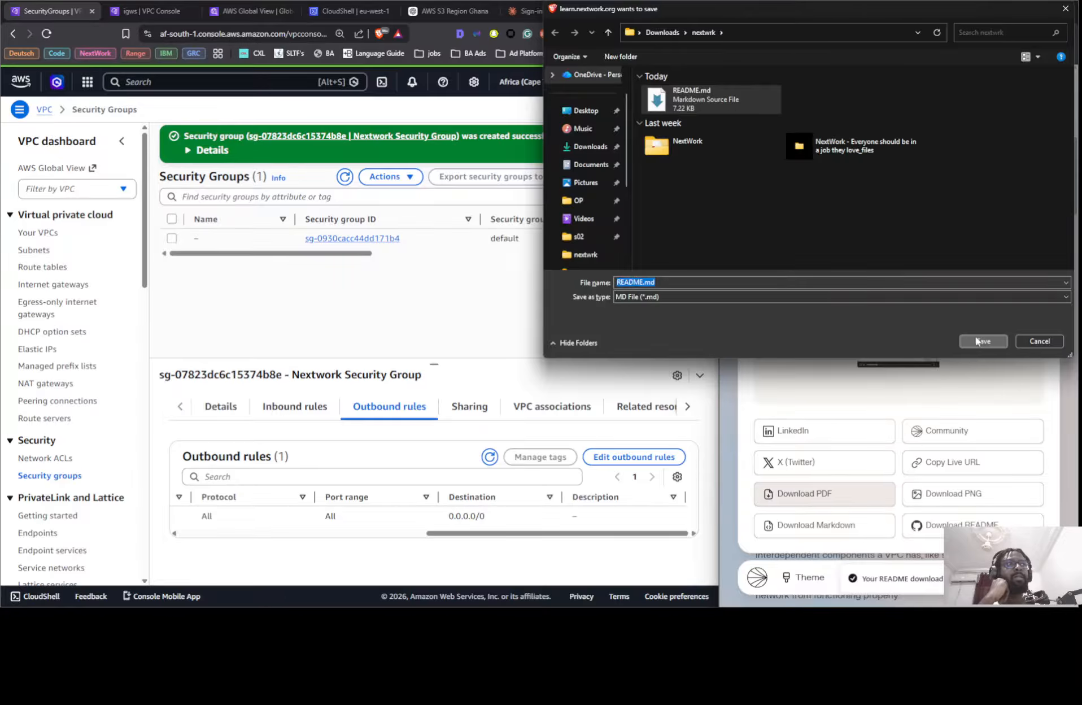
click(575, 312)
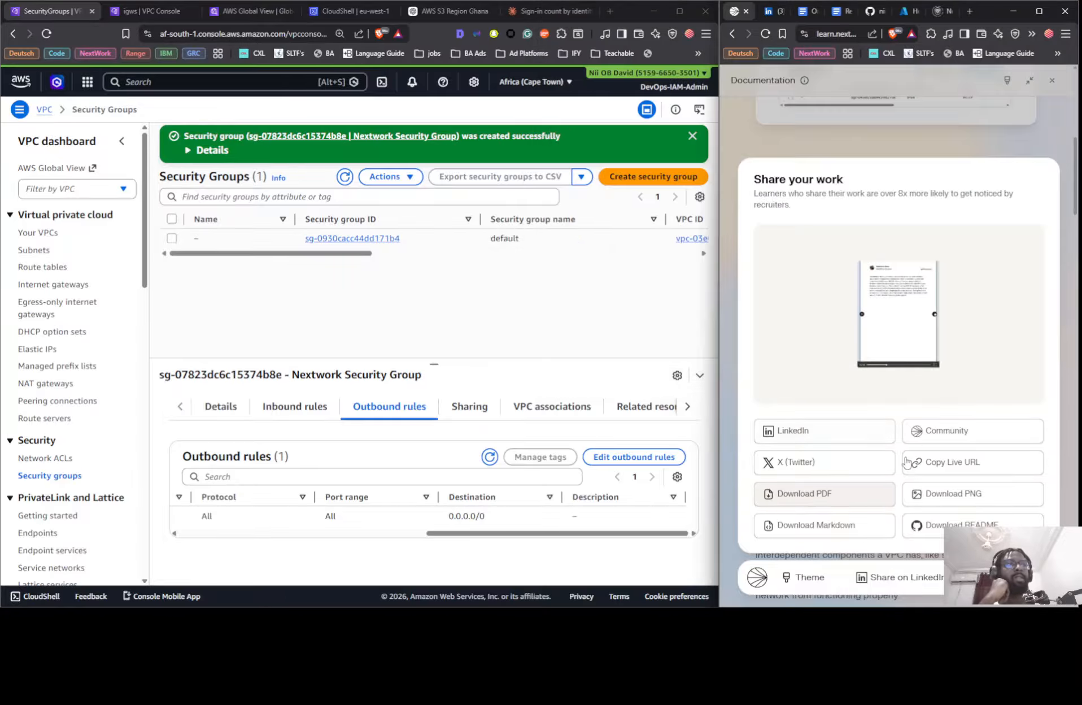
click(830, 497)
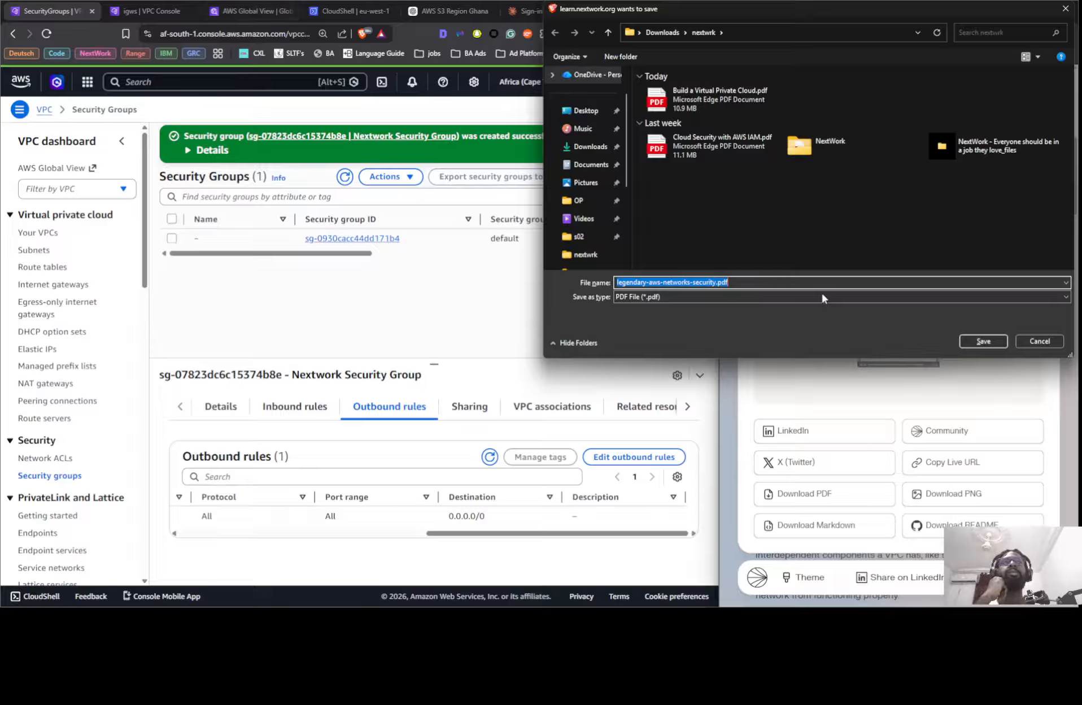
click(1038, 342)
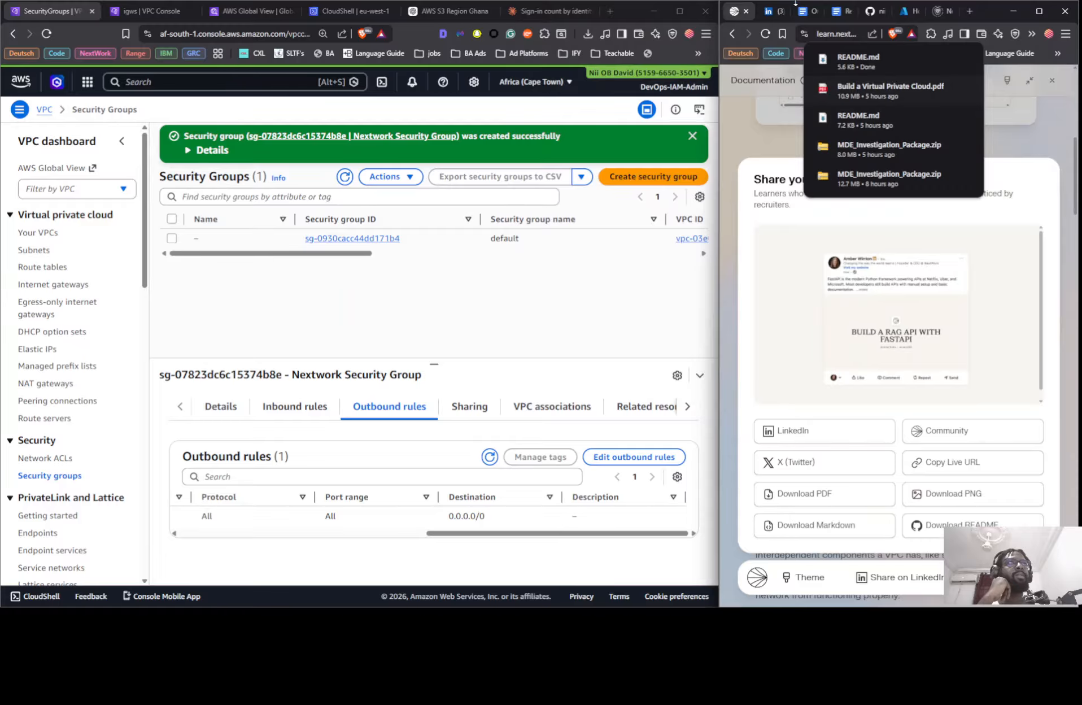
click(870, 14)
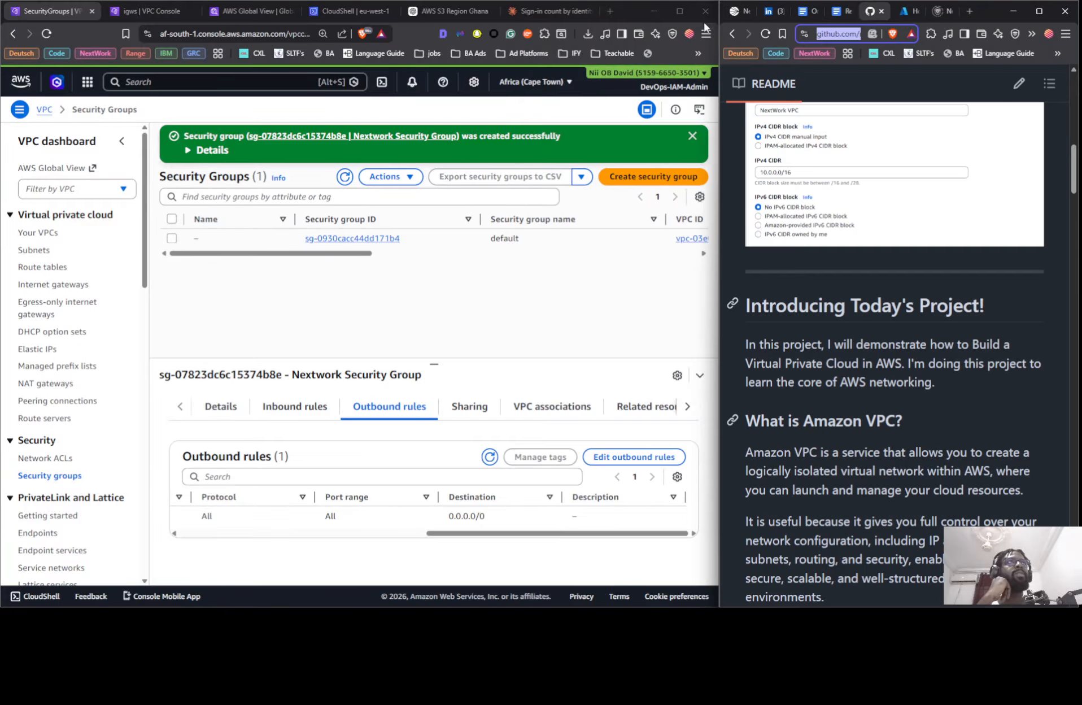
click(735, 11)
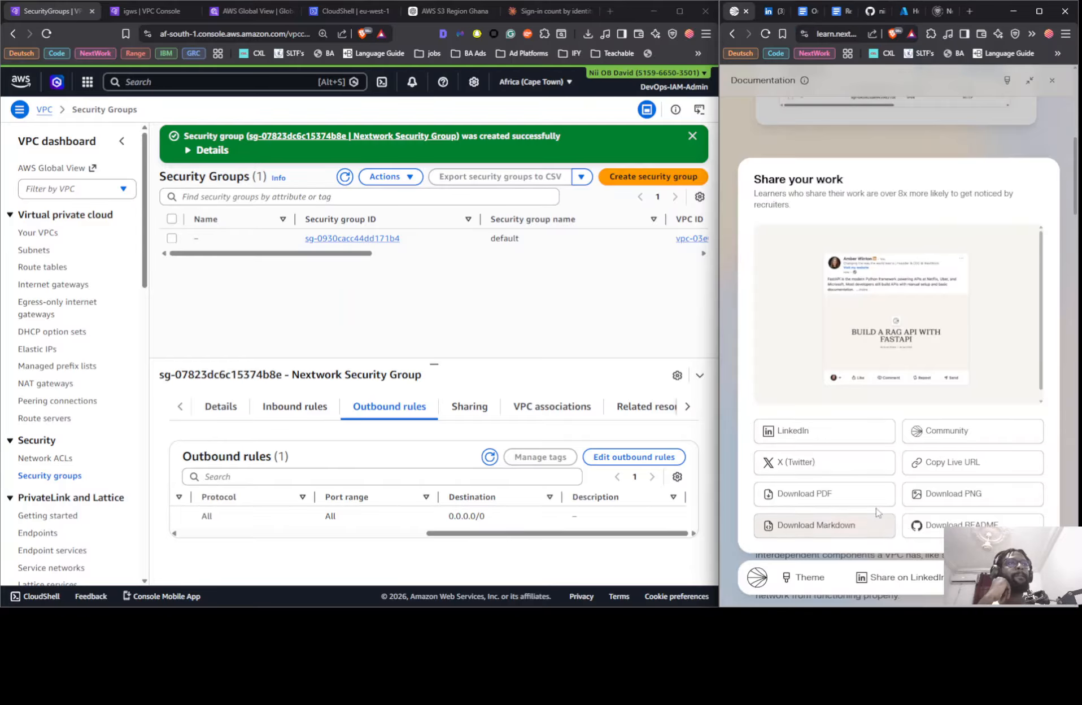
Return to the guide's heading and copy the project title "VPC Traffic Flow and Security".
click(758, 577)
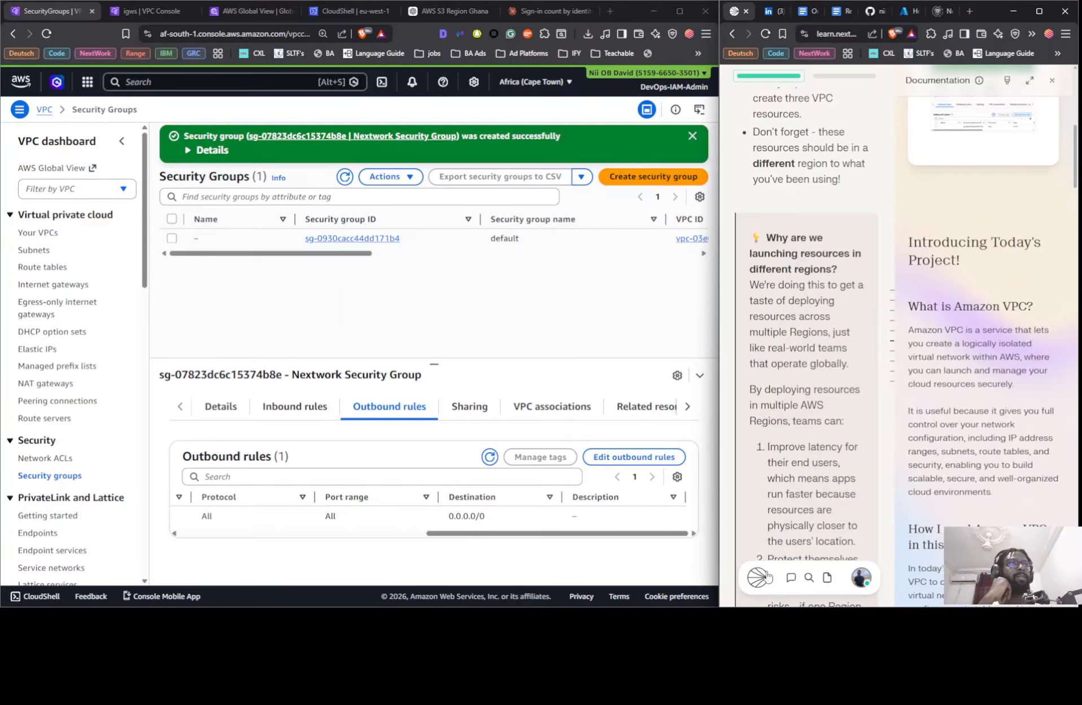
scroll(822, 302, down, 10)
scroll(822, 303, up, 15)
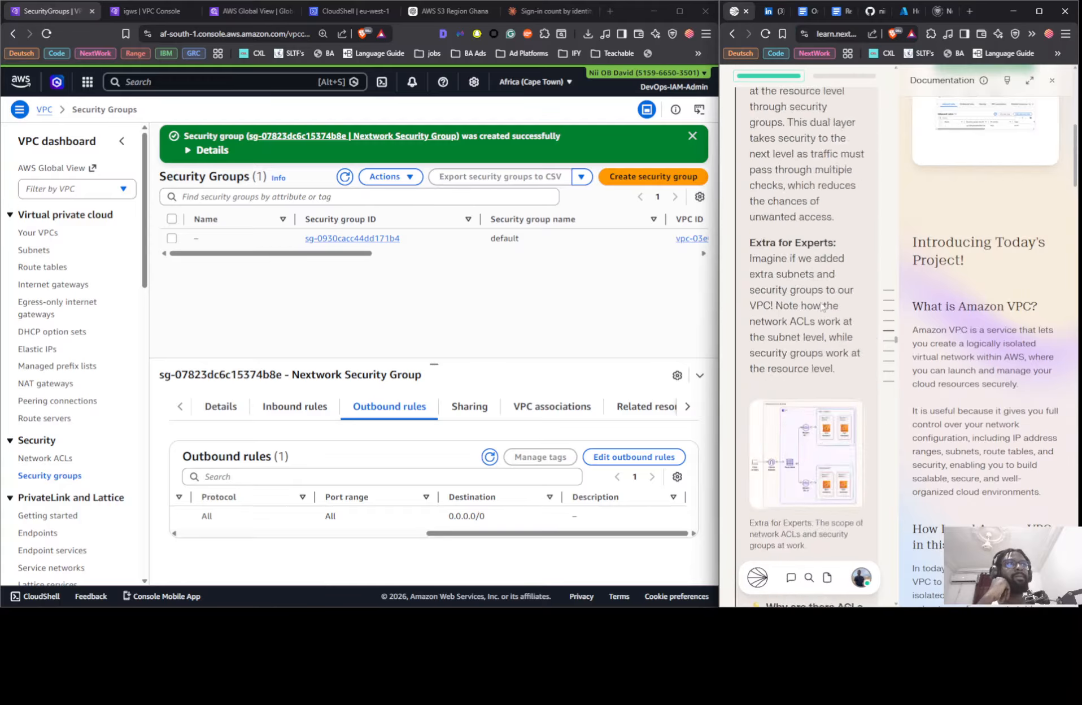
scroll(822, 305, up, 20)
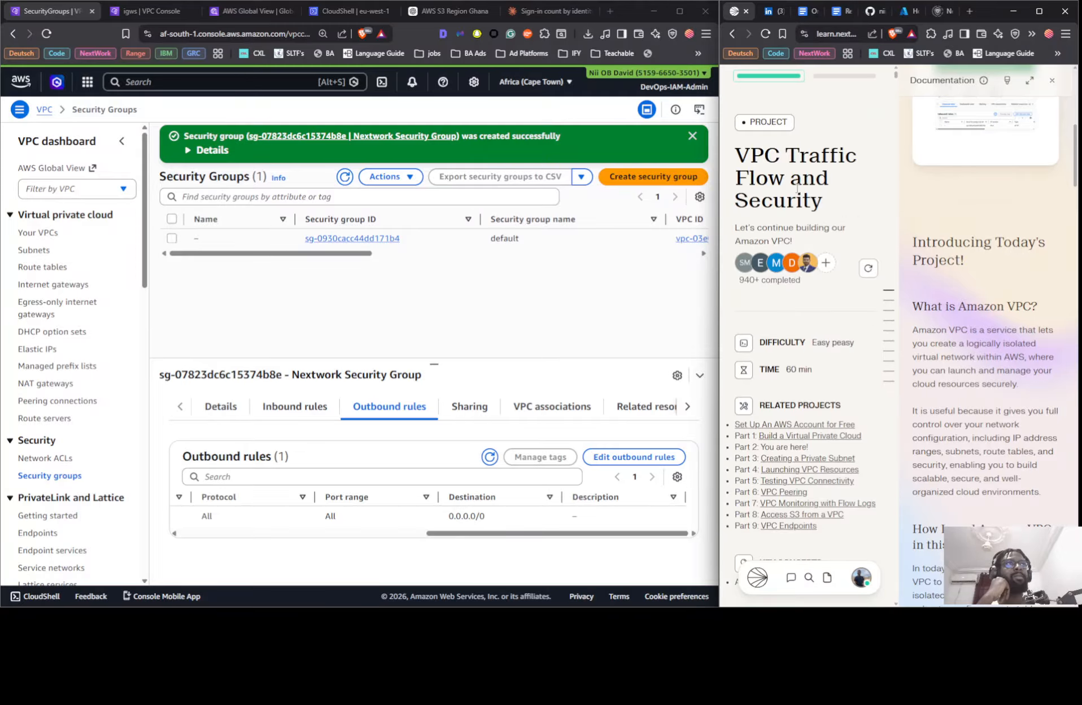
drag(835, 204, 741, 151)
key(ctrl+c)
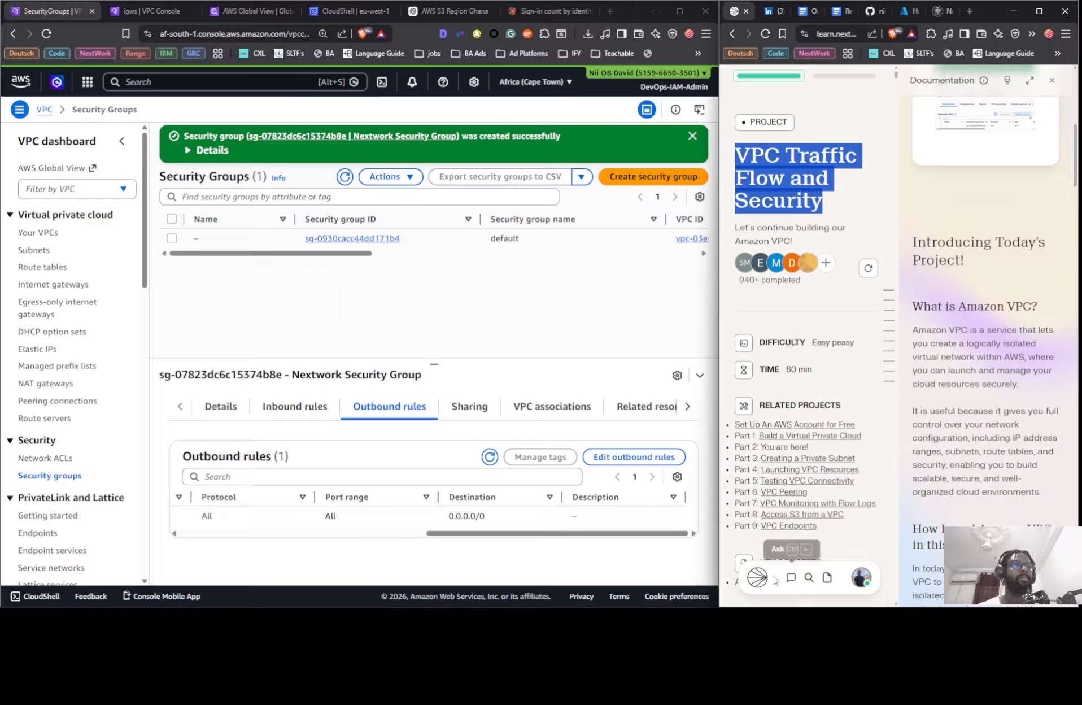
Open the completed project's sharing options and download the documentation PDF as "VPC Traffic Flow and Security.pdf" in Downloads\nextwrk.
scroll(826, 427, down, 15)
scroll(825, 427, down, 20)
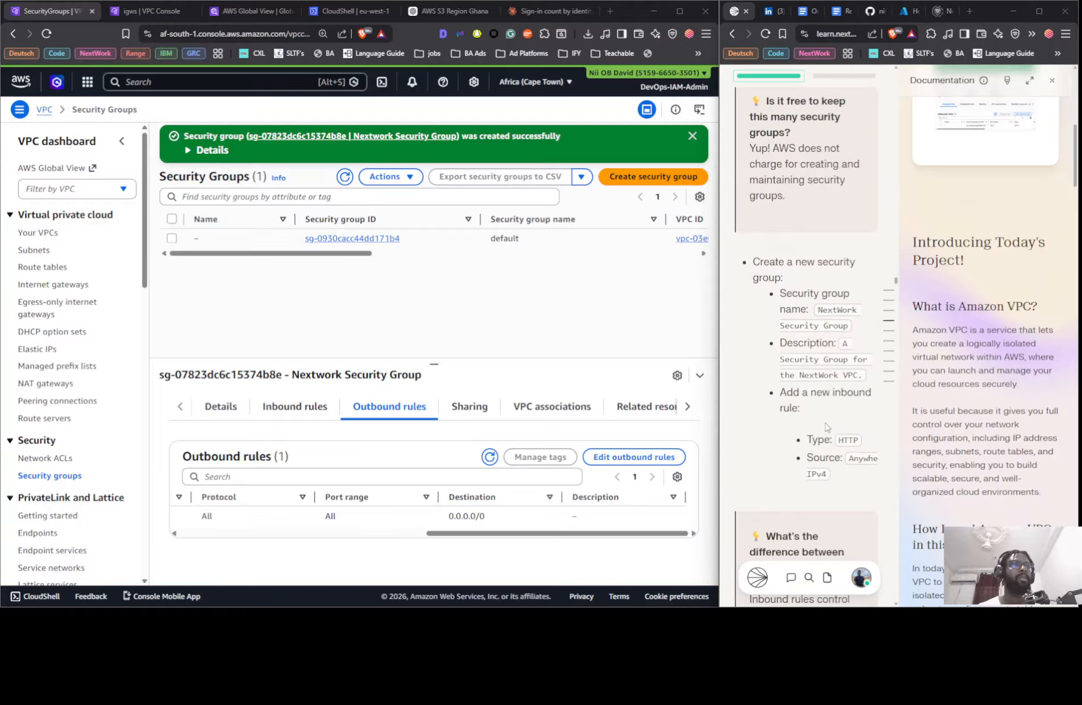
scroll(826, 428, down, 10)
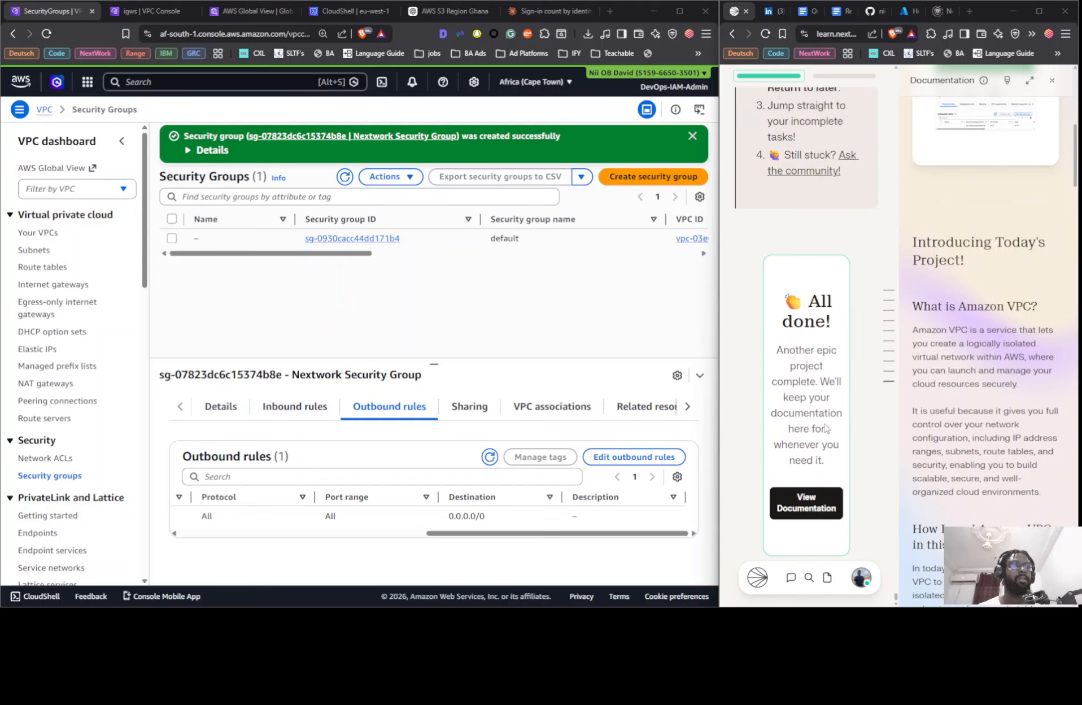
click(808, 501)
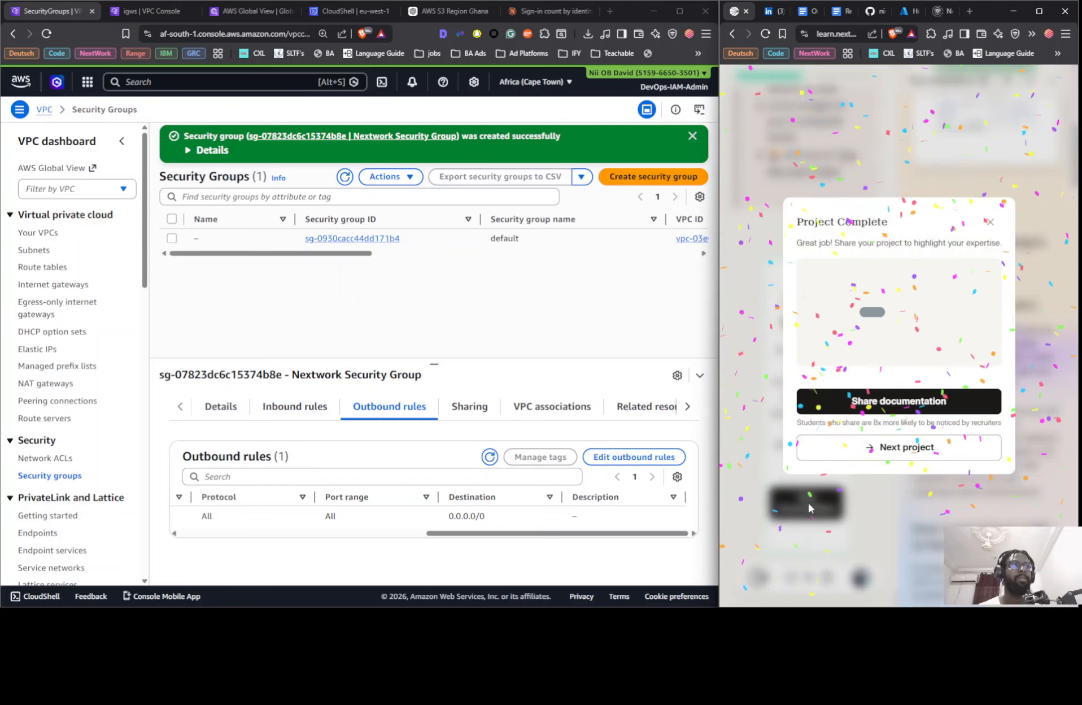
click(857, 401)
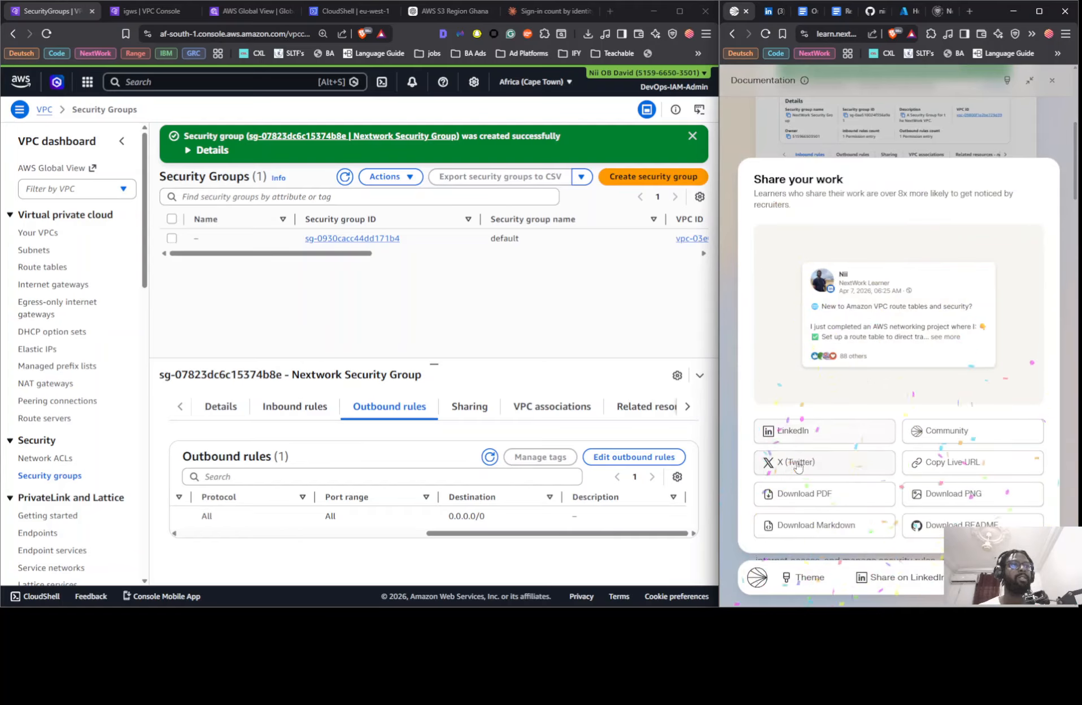
click(815, 506)
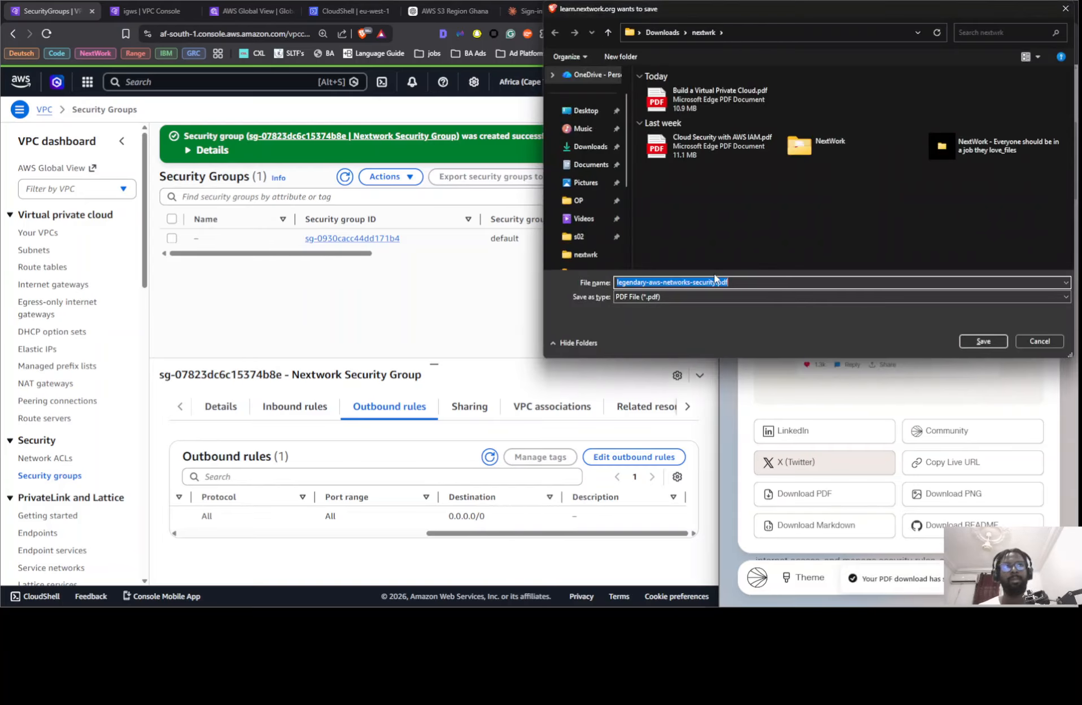
drag(715, 282, 616, 283)
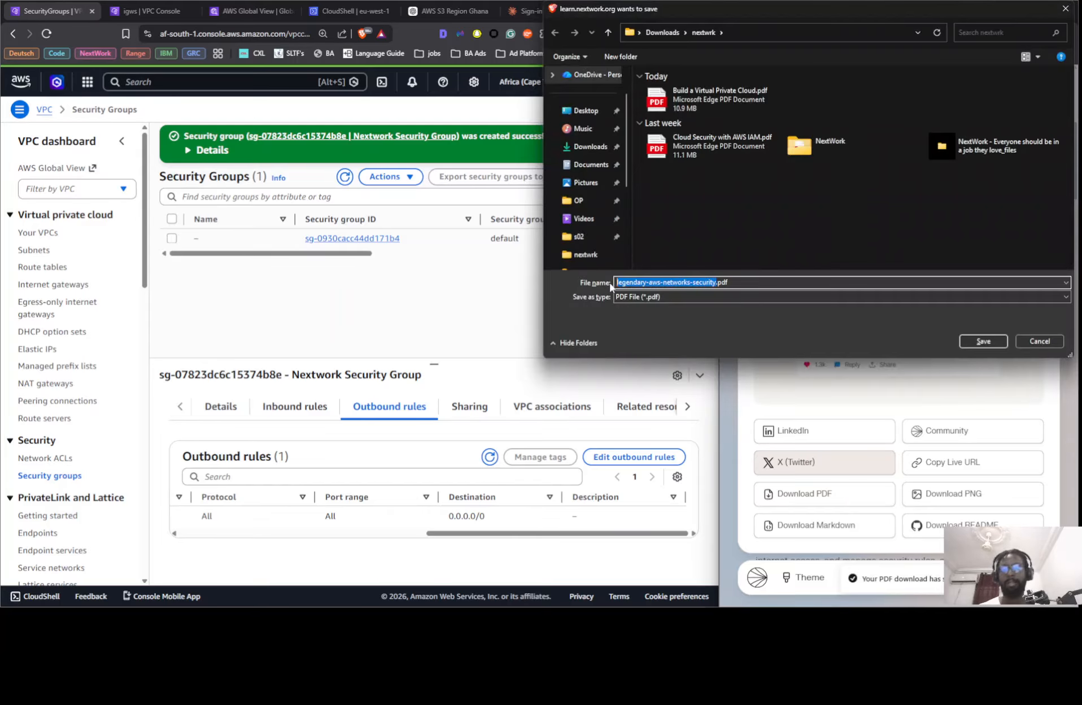
key(ctrl+v)
click(972, 341)
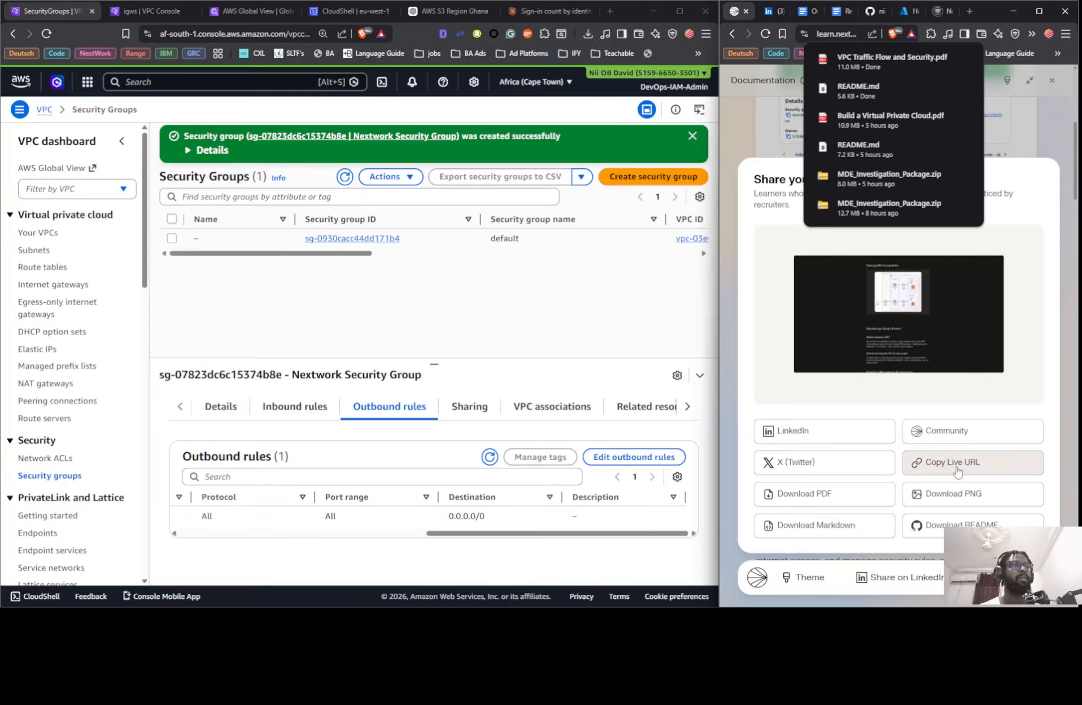
Switch to GitHub and create a new public repository named "VPC Traffic Flow and Security".
click(951, 523)
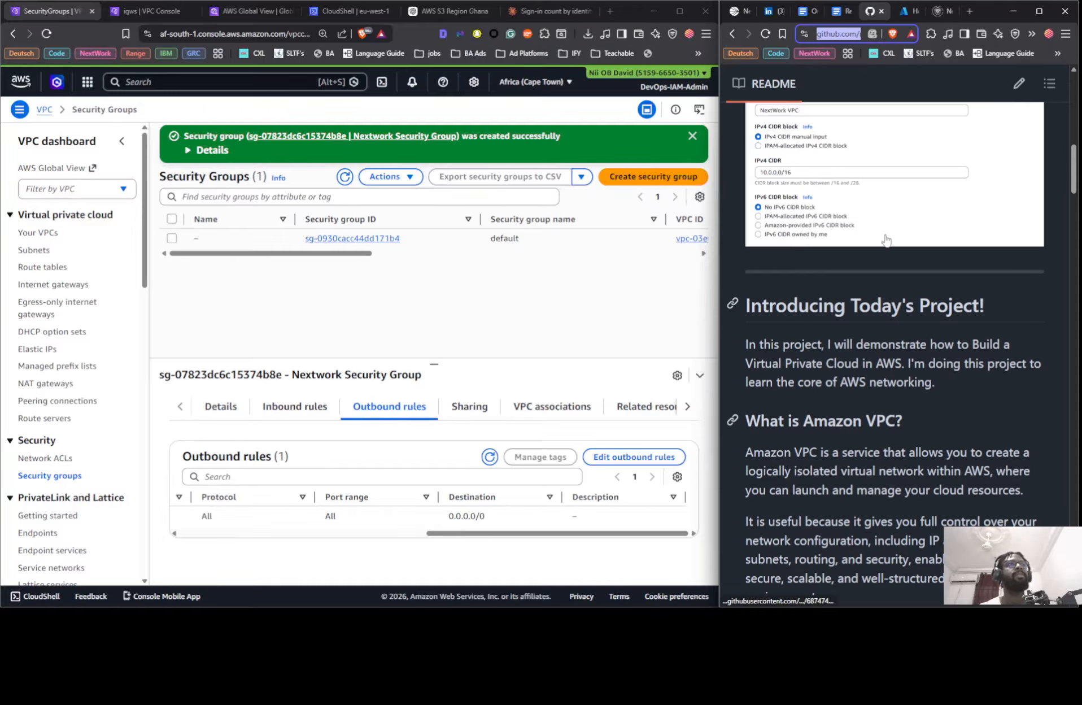
scroll(885, 240, up, 10)
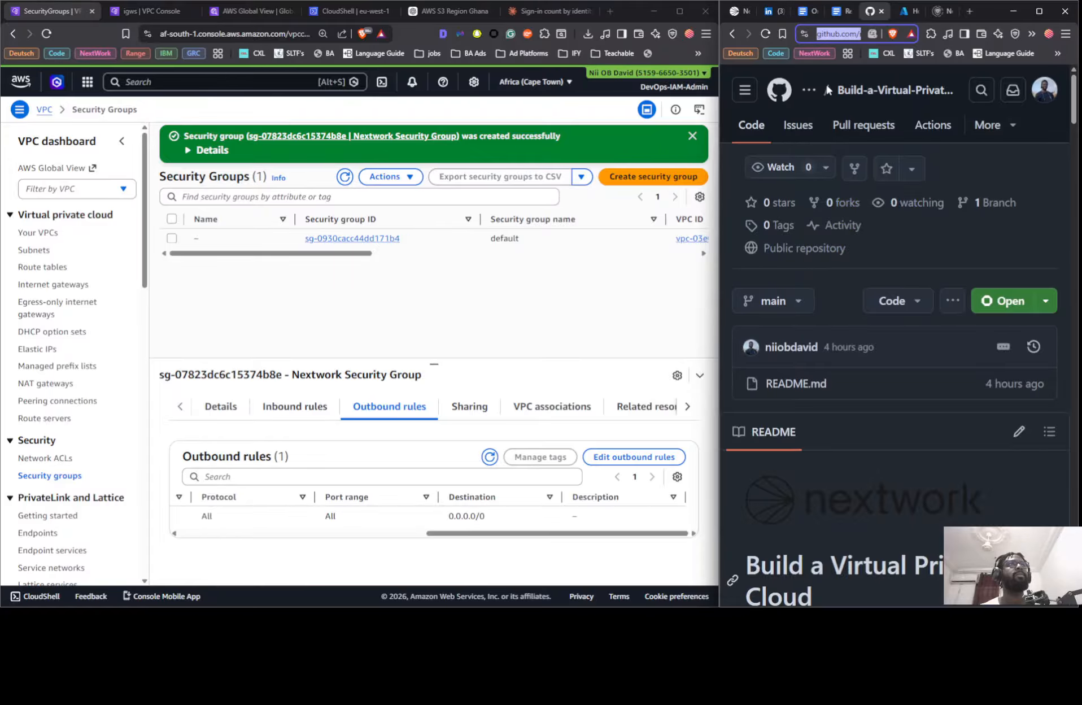
click(811, 90)
click(816, 128)
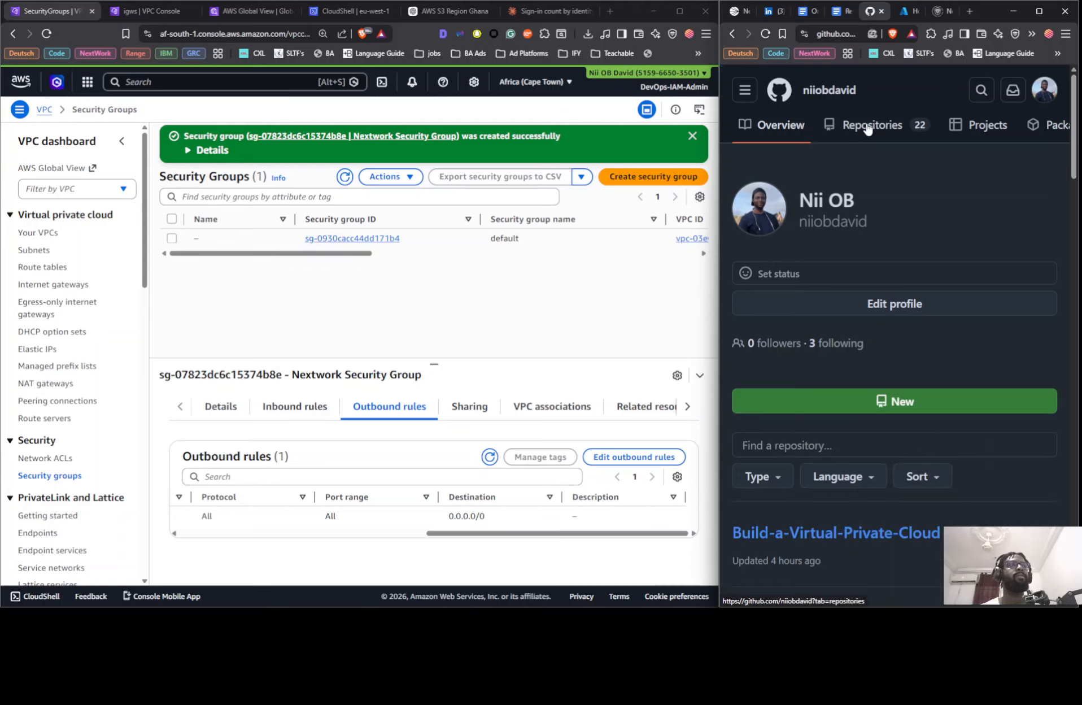
click(880, 398)
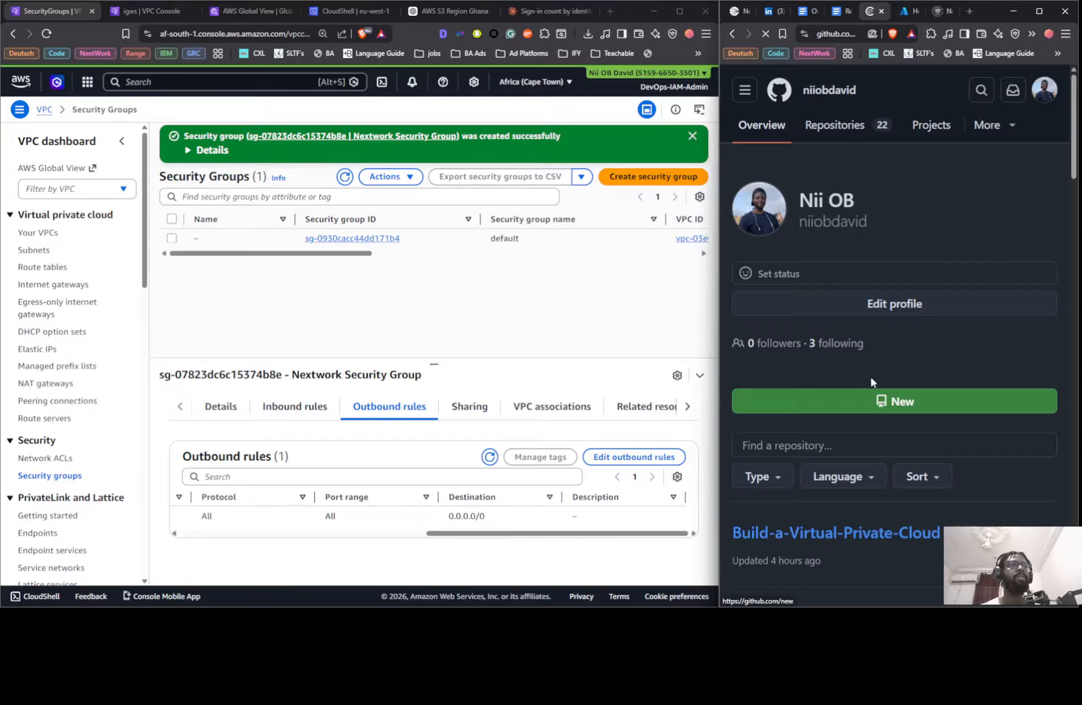
click(830, 350)
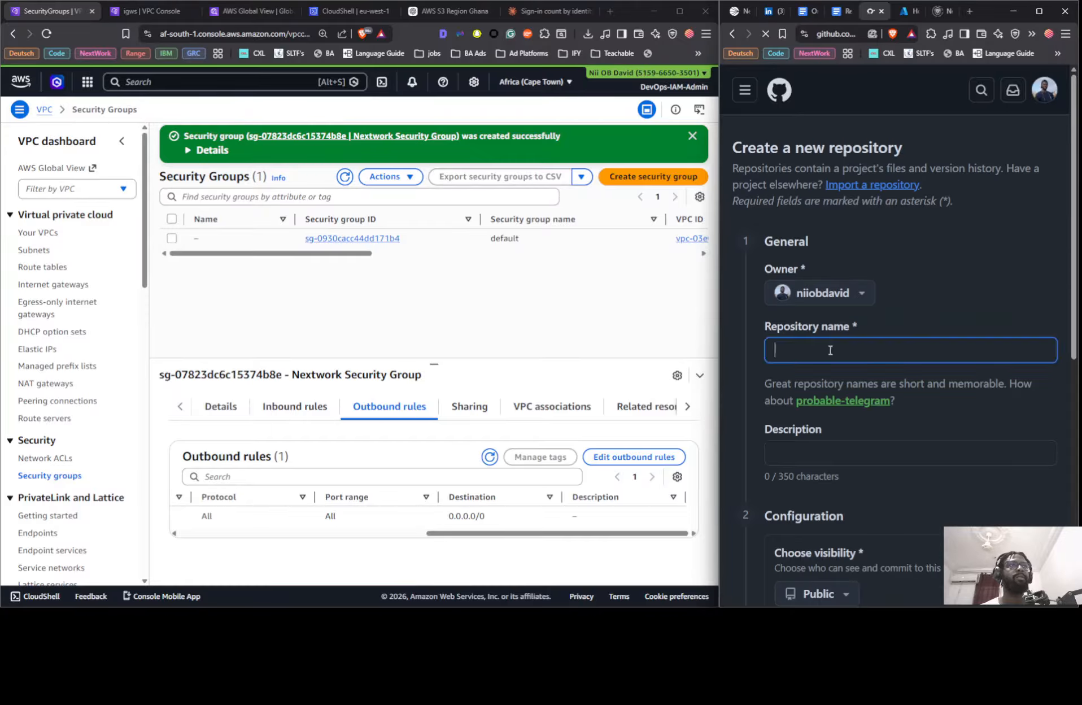
key(ctrl+v)
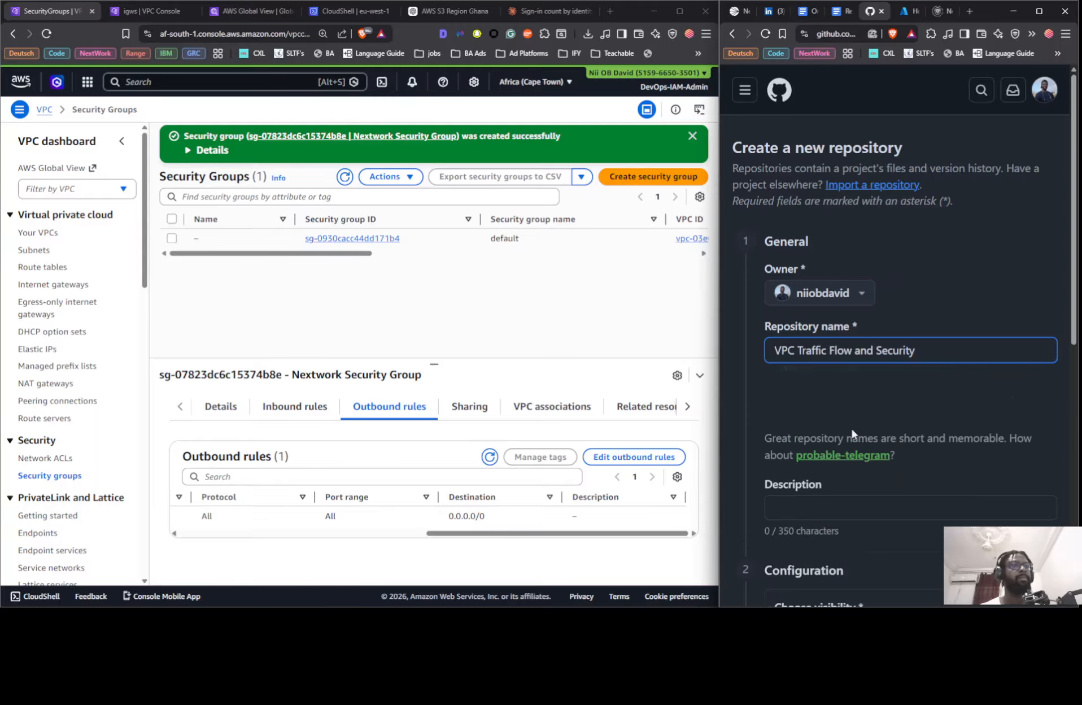
scroll(881, 403, down, 6)
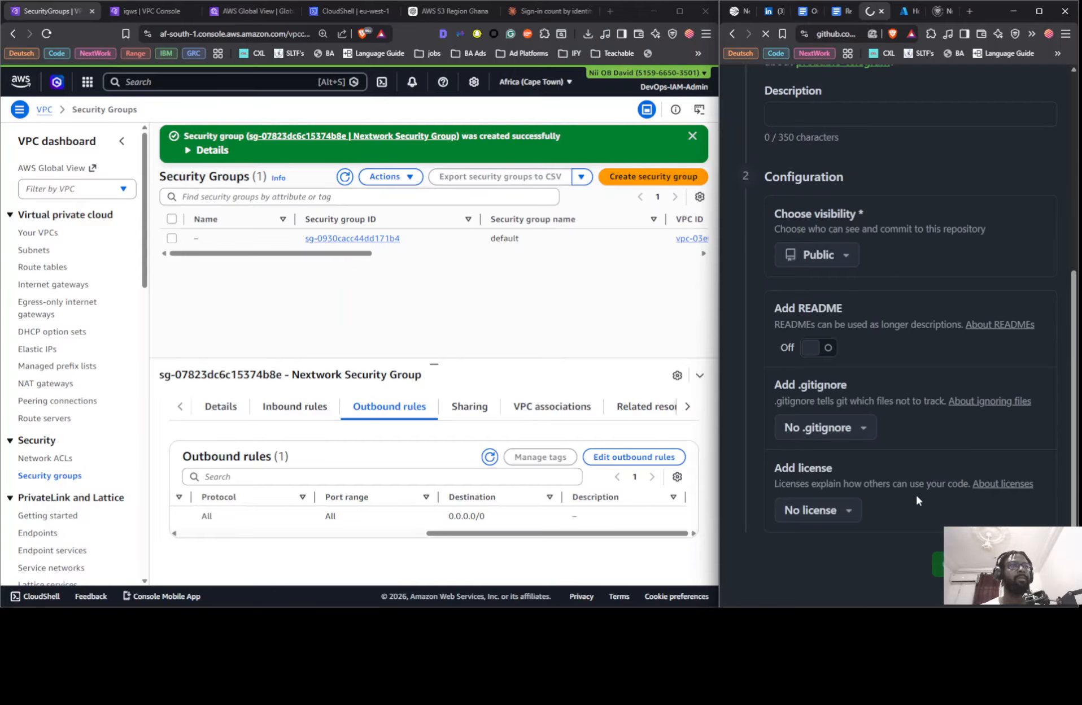
Upload README.md from Downloads\nextwrk to the new repository and commit the changes.
scroll(842, 407, down, 5)
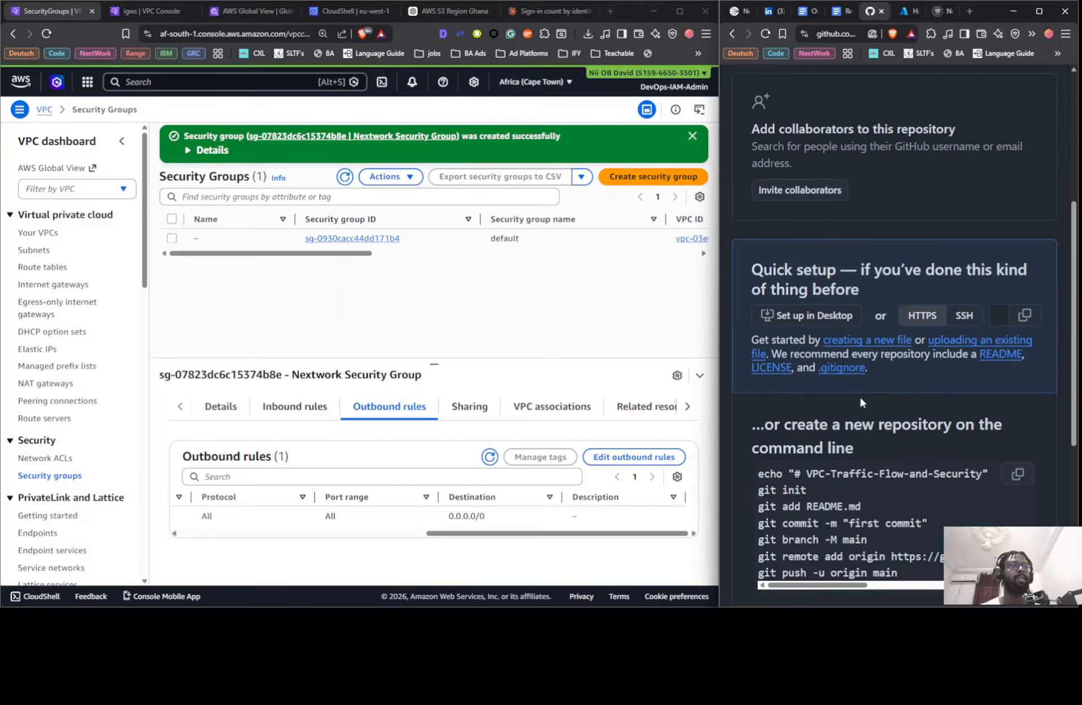
click(953, 340)
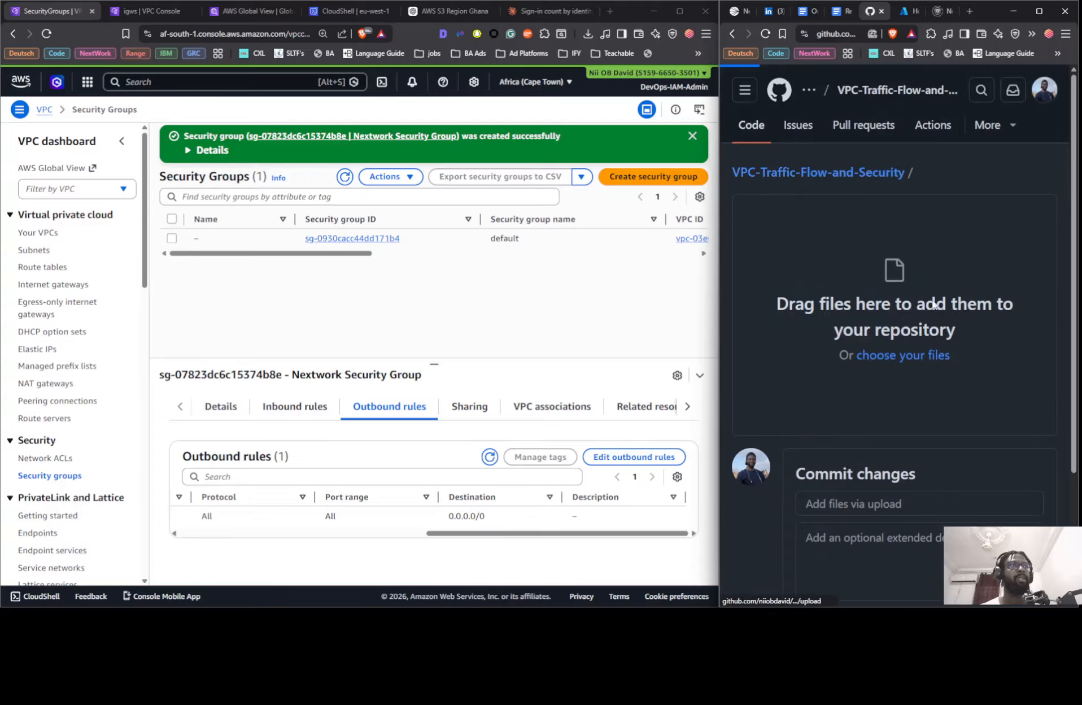
click(883, 358)
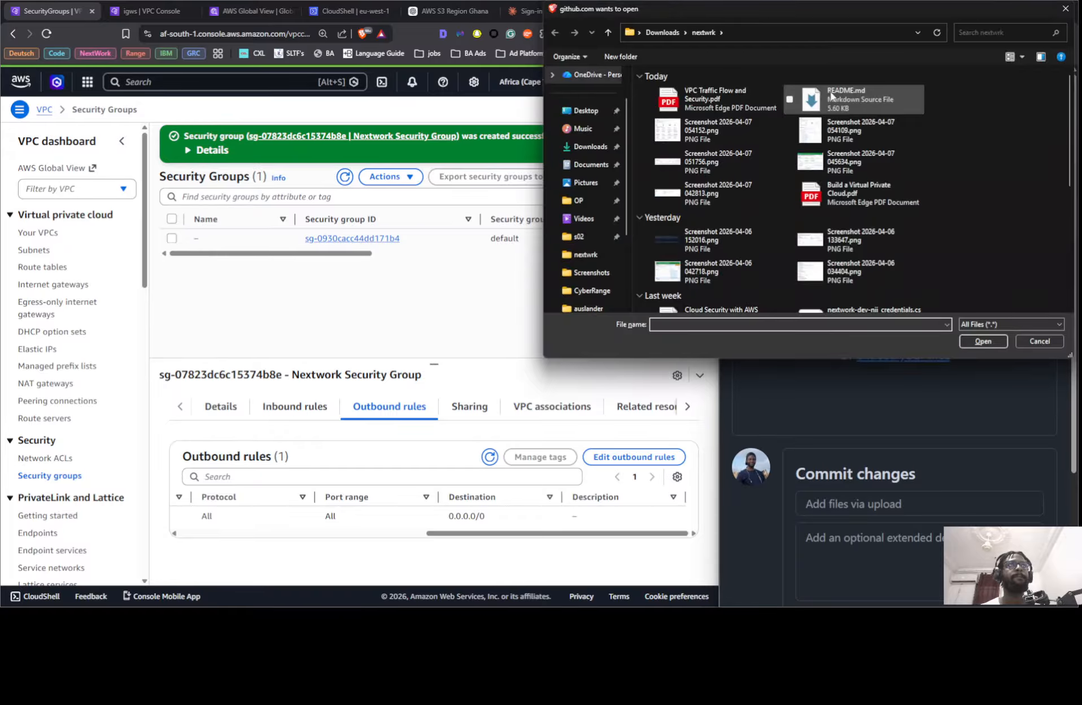
click(831, 96)
click(983, 341)
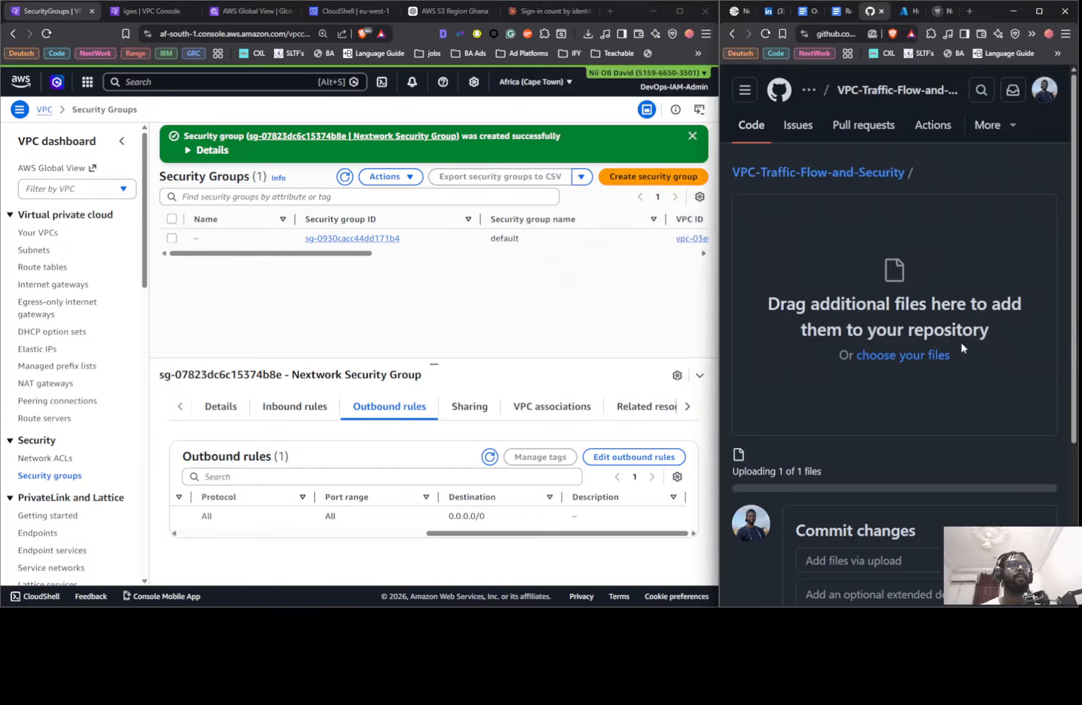
scroll(895, 382, down, 5)
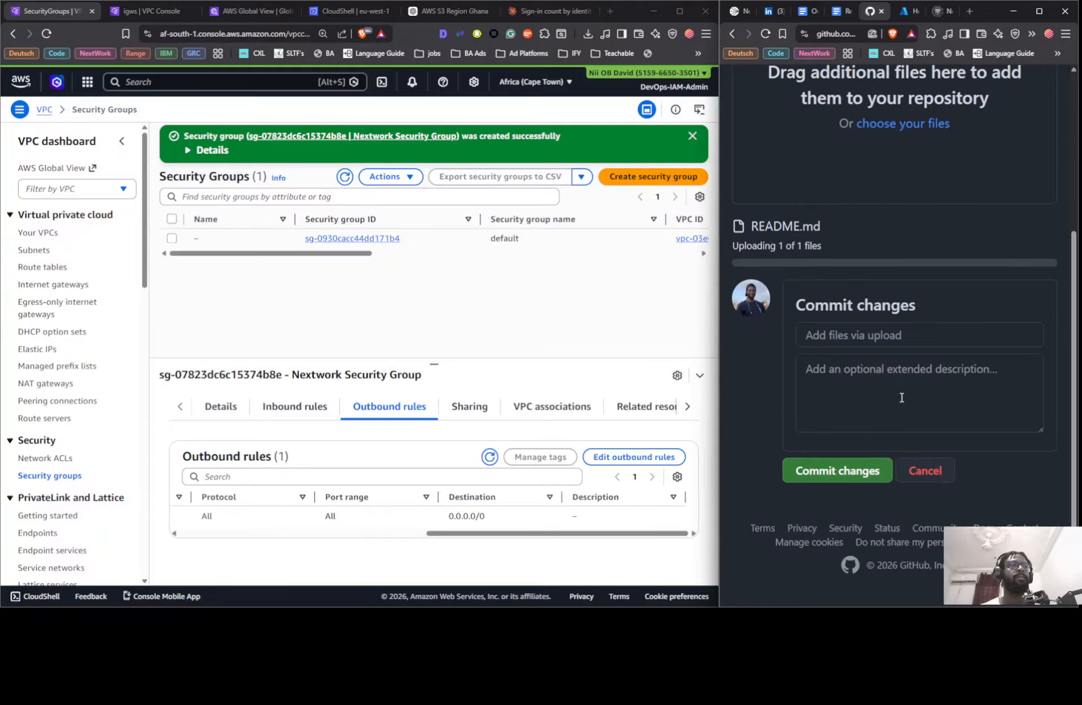
click(864, 477)
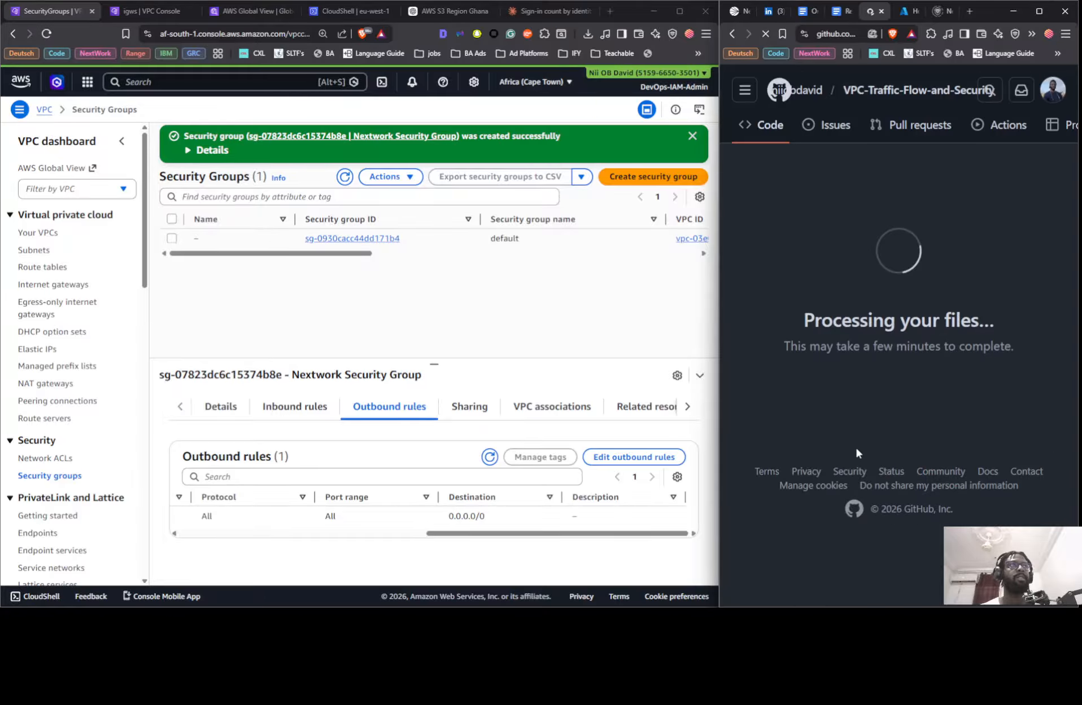
Review the uploaded README in the new VPC-Traffic-Flow-and-Security repository from start to end in an enlarged window.
click(1039, 11)
scroll(494, 231, down, 20)
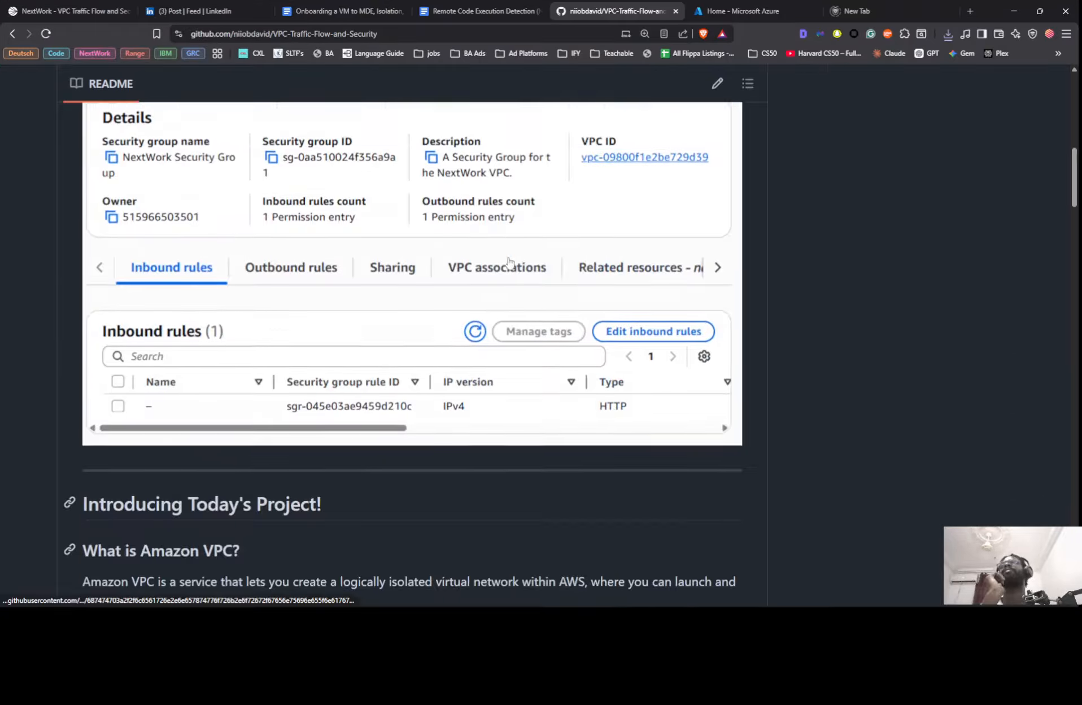
scroll(506, 282, down, 20)
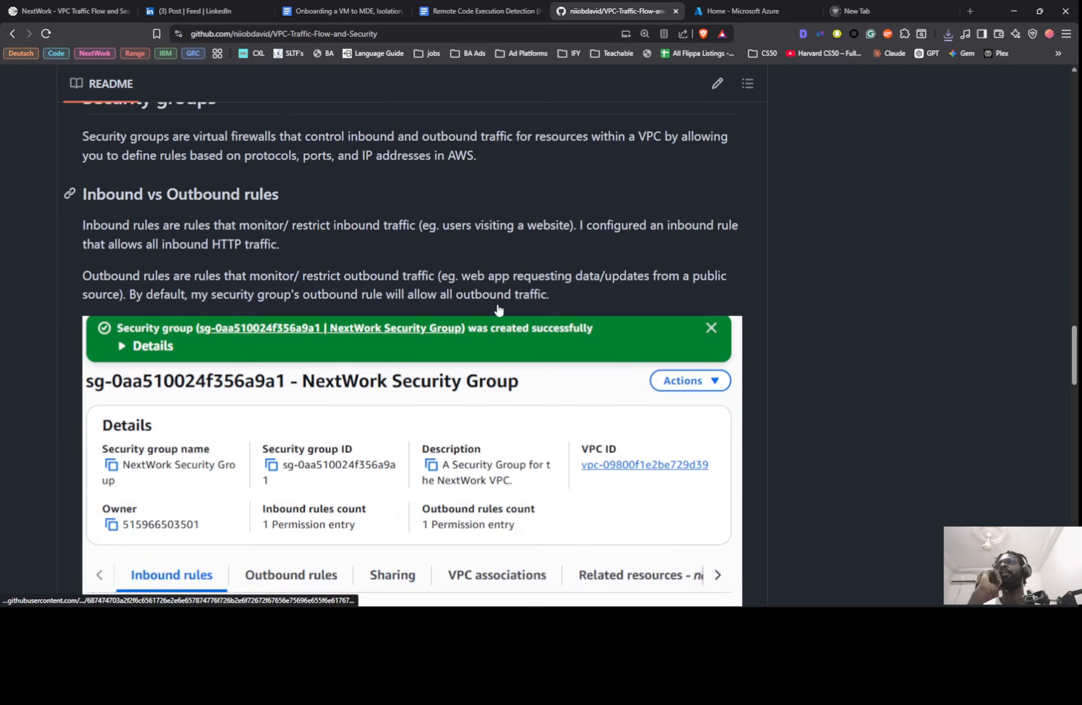
scroll(499, 319, down, 15)
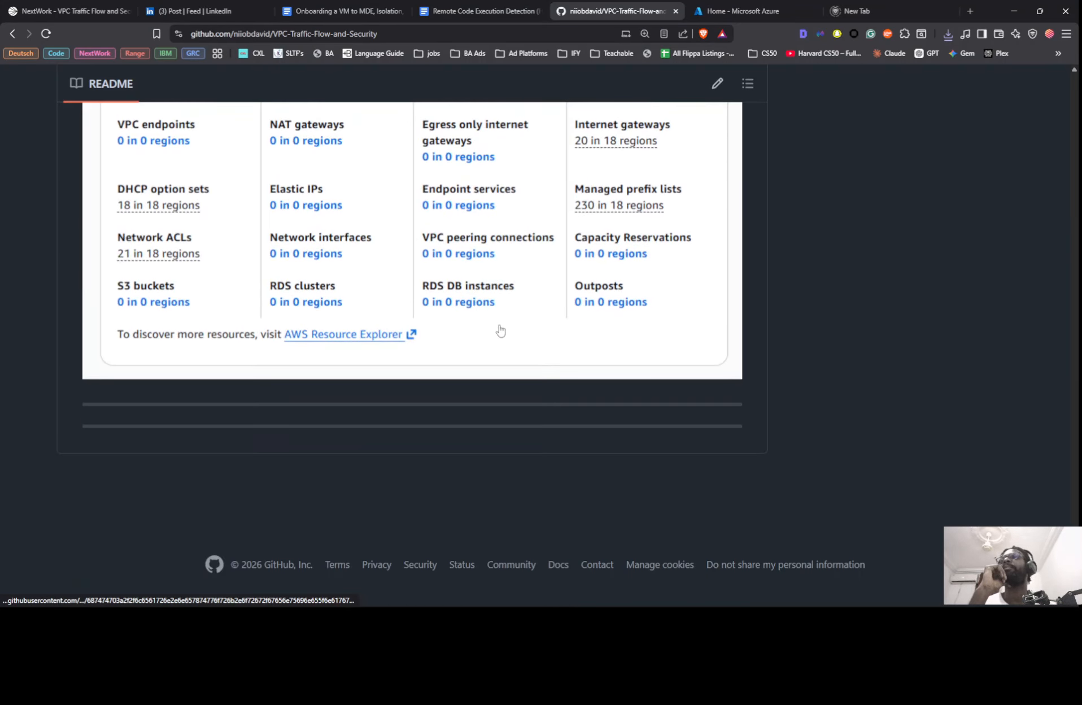
scroll(512, 324, up, 20)
scroll(559, 305, up, 20)
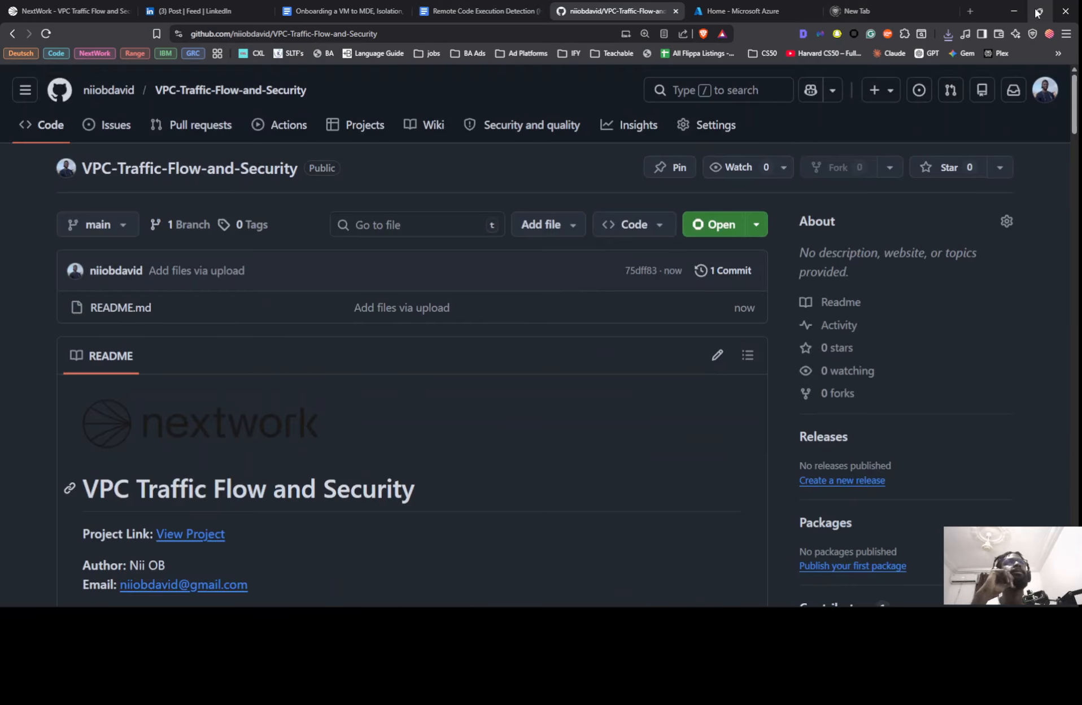
mouse_move(1038, 12)
click(1014, 81)
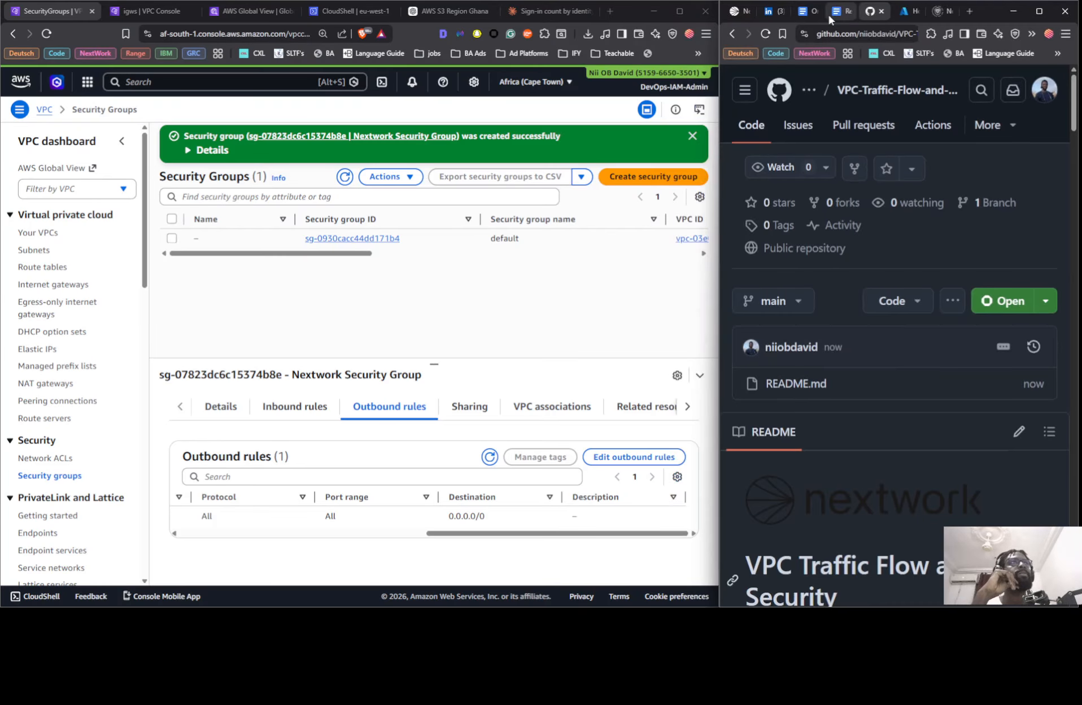
Return to the NextWork project guide and close the sharing options and the documentation view.
click(739, 11)
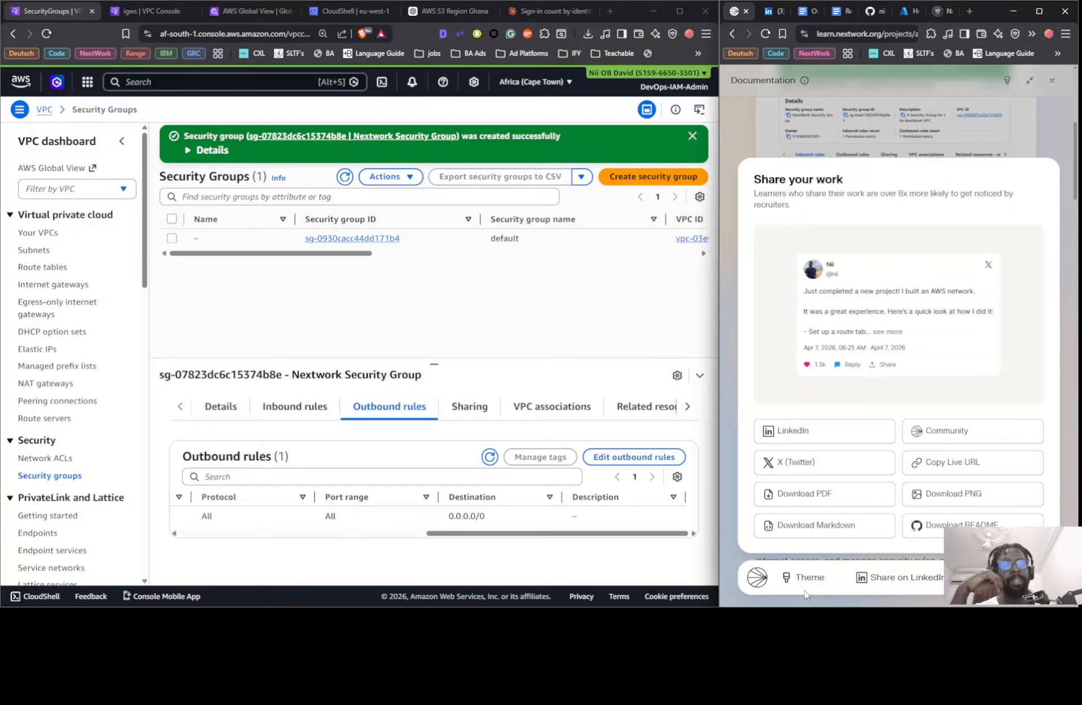
click(757, 577)
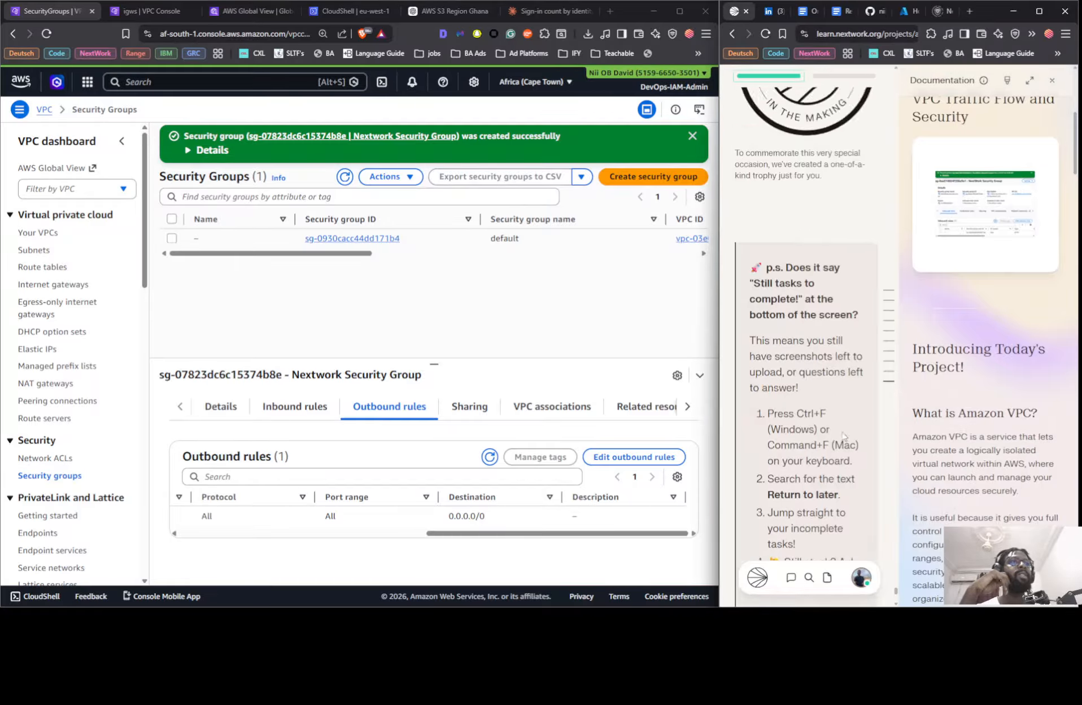
scroll(845, 436, up, 20)
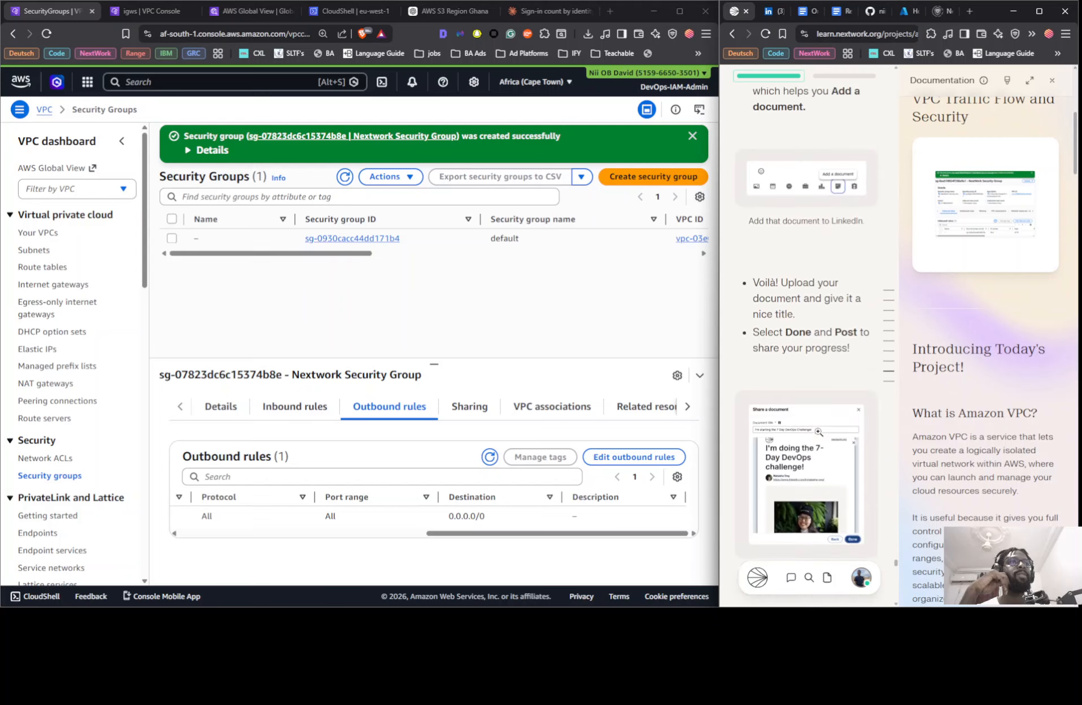
scroll(818, 438, up, 15)
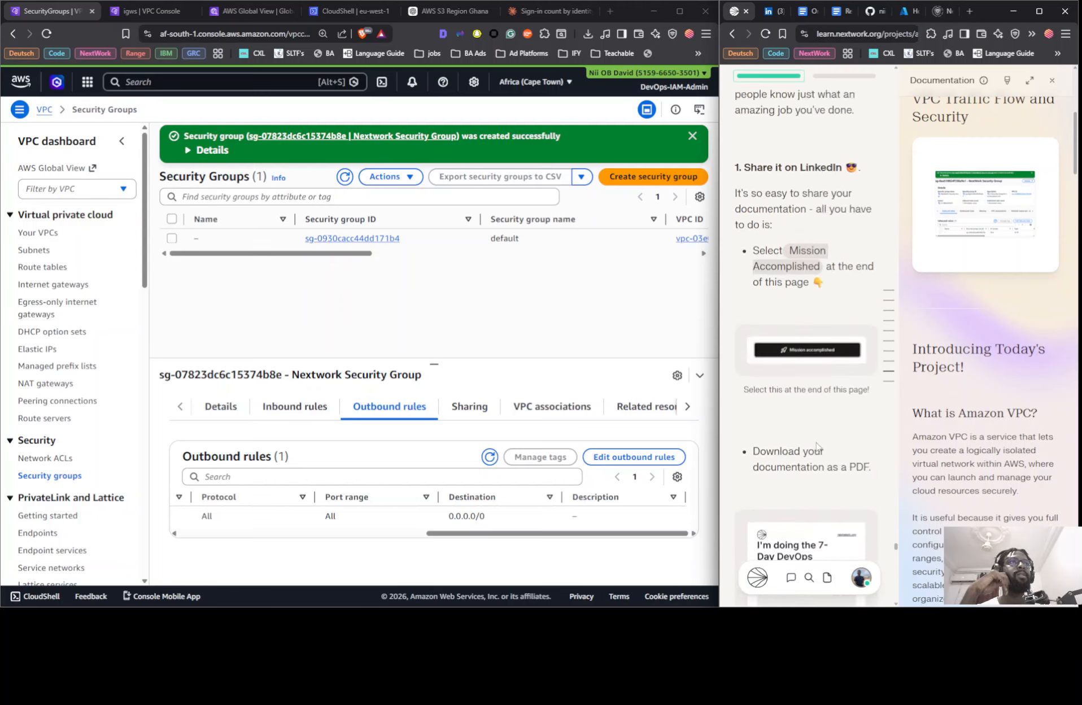
scroll(819, 447, up, 15)
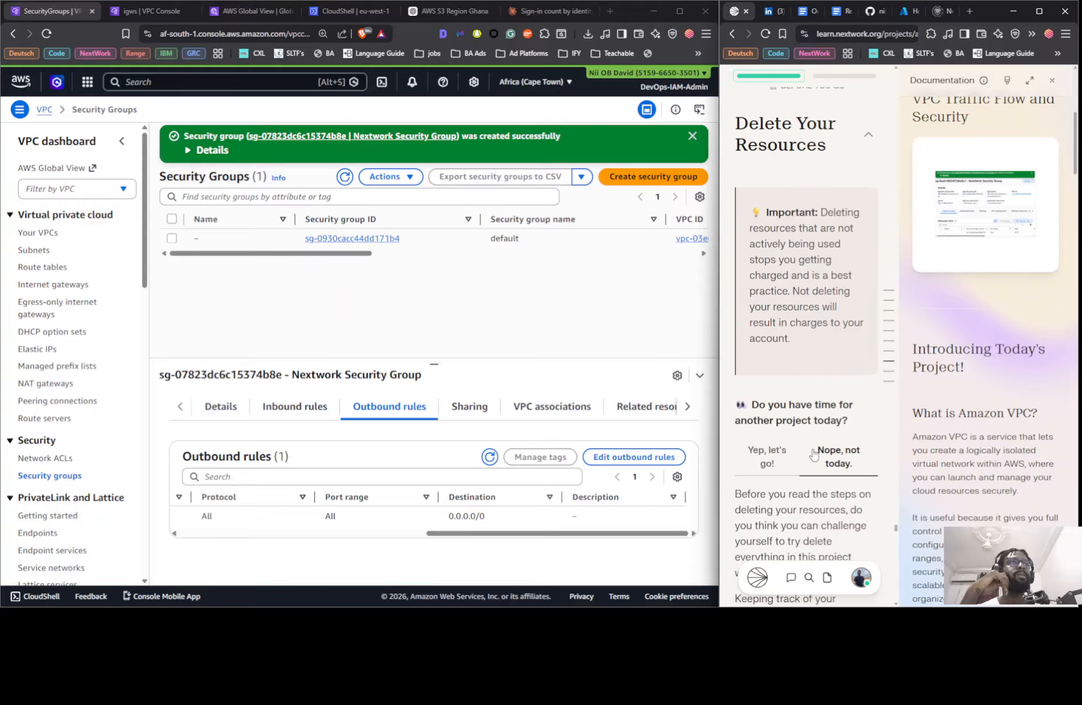
scroll(813, 452, down, 12)
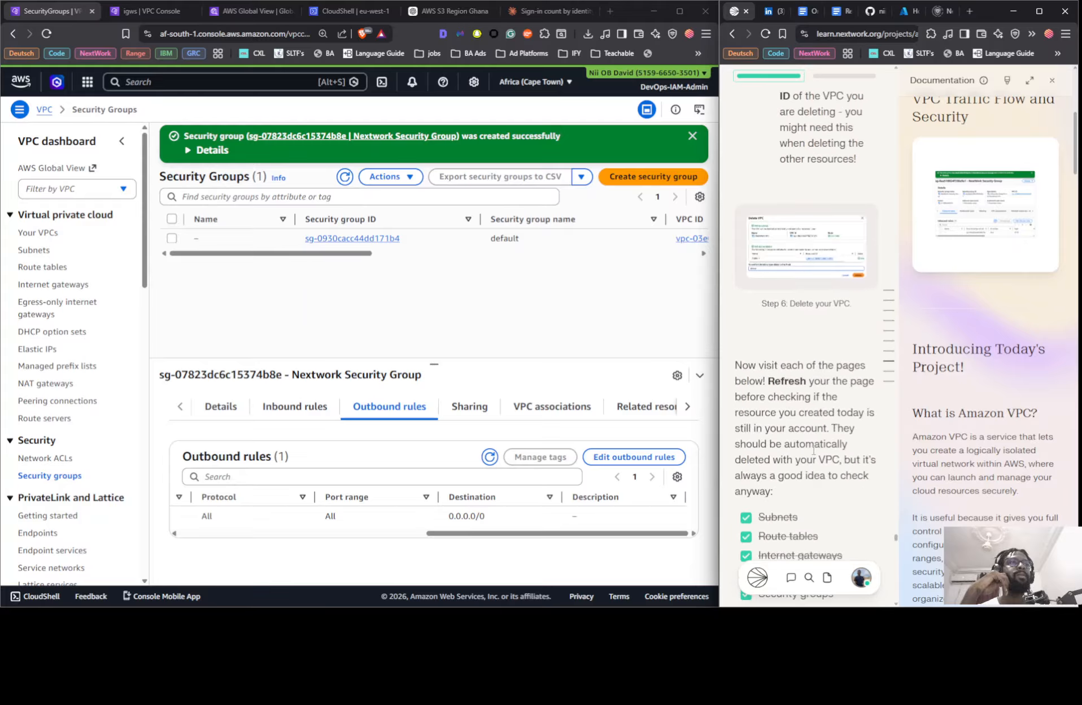
scroll(813, 451, down, 6)
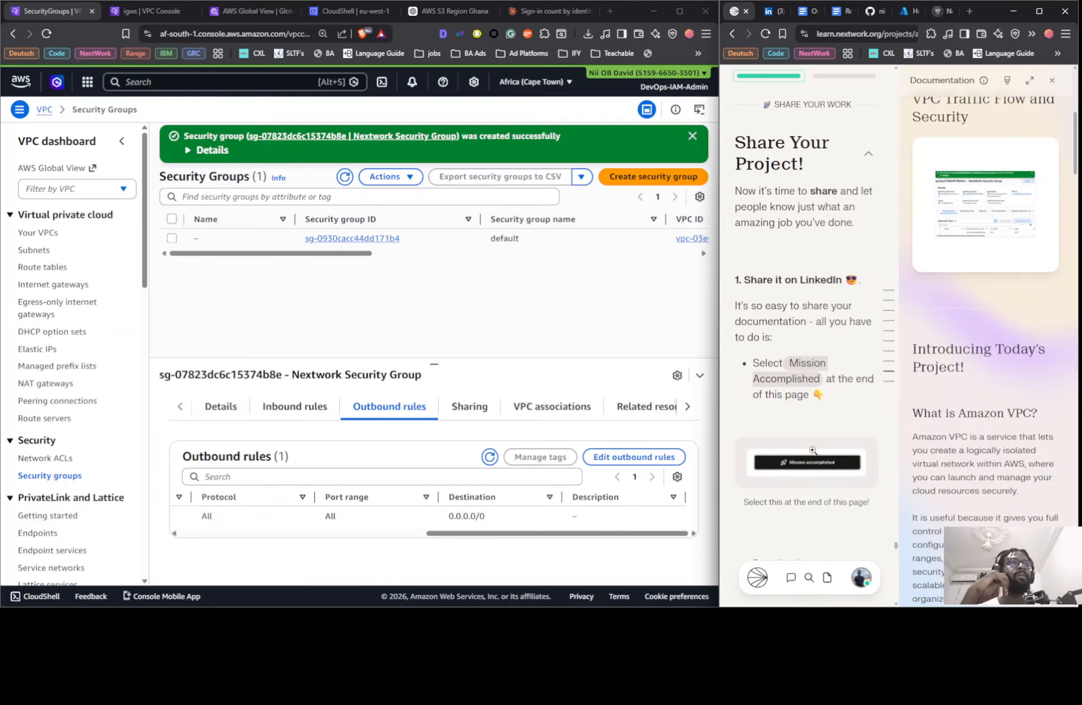
scroll(814, 454, up, 4)
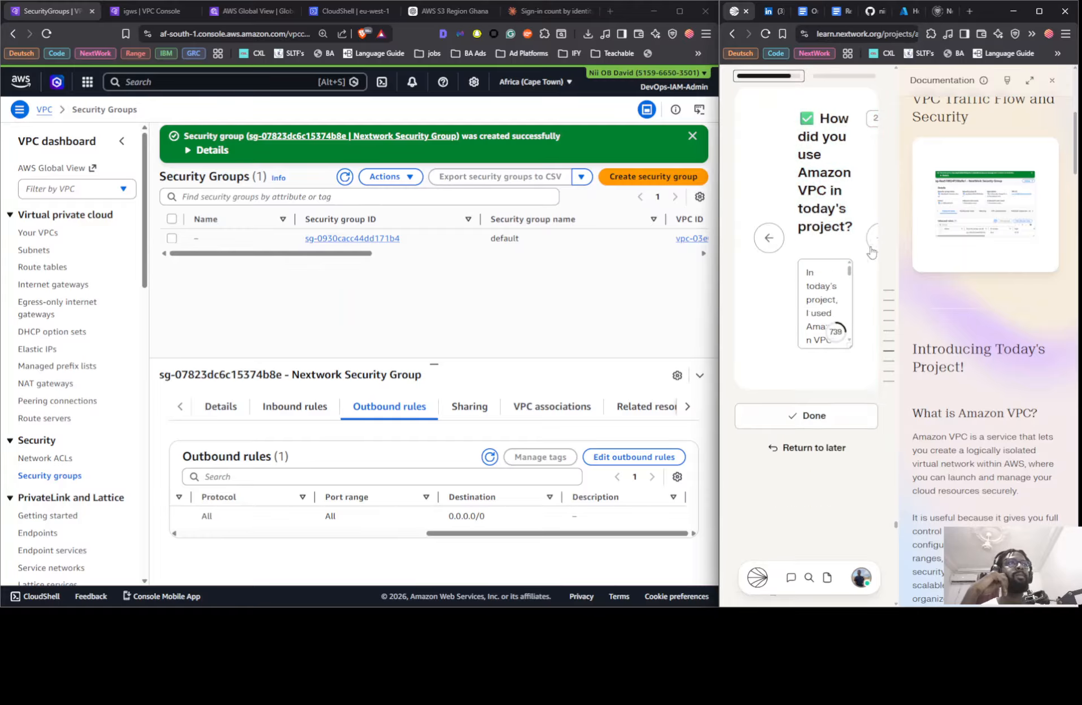
click(1052, 80)
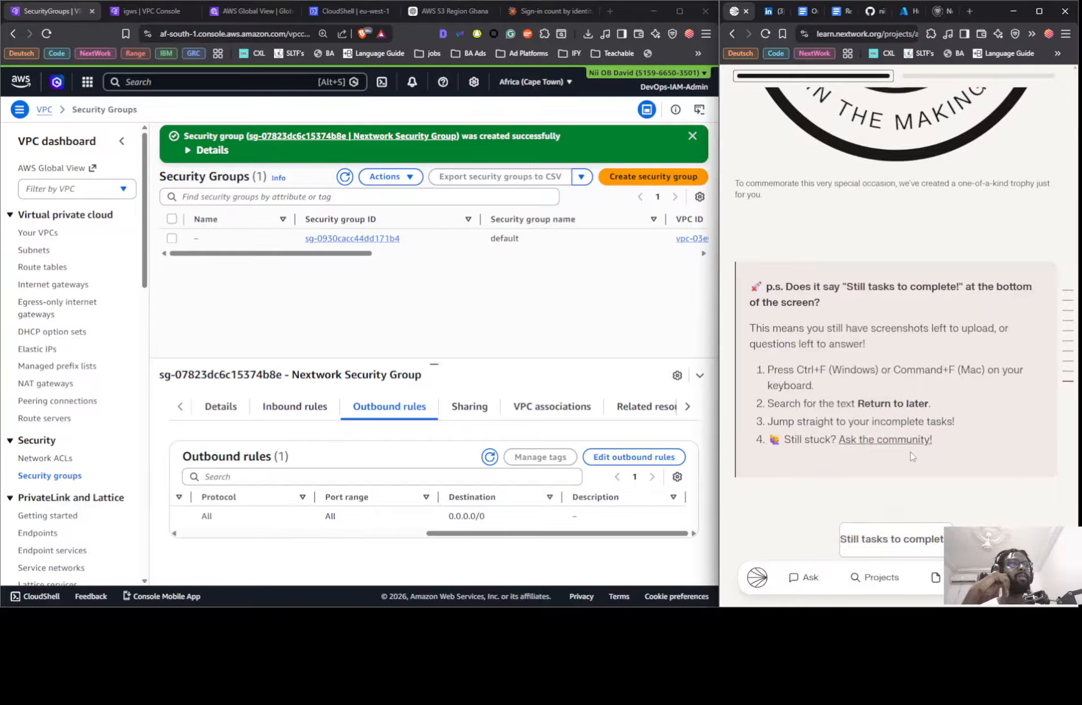
Change the answer on how much time the project took to "This project took me 25mins." and submit it.
scroll(911, 456, up, 15)
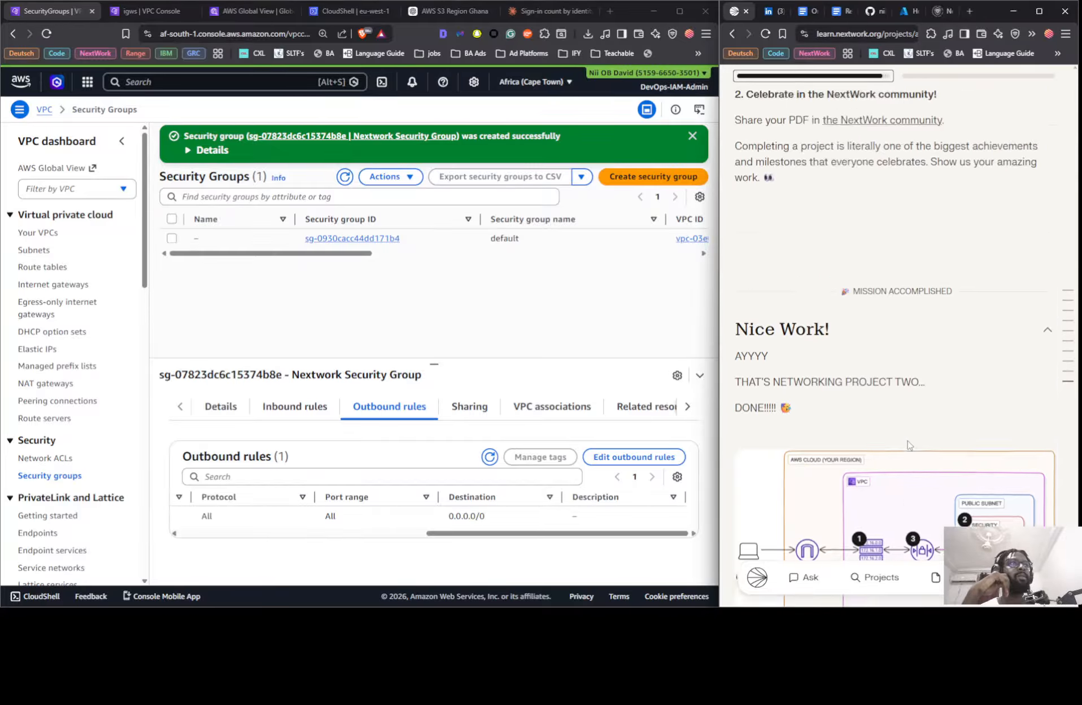
scroll(909, 445, up, 15)
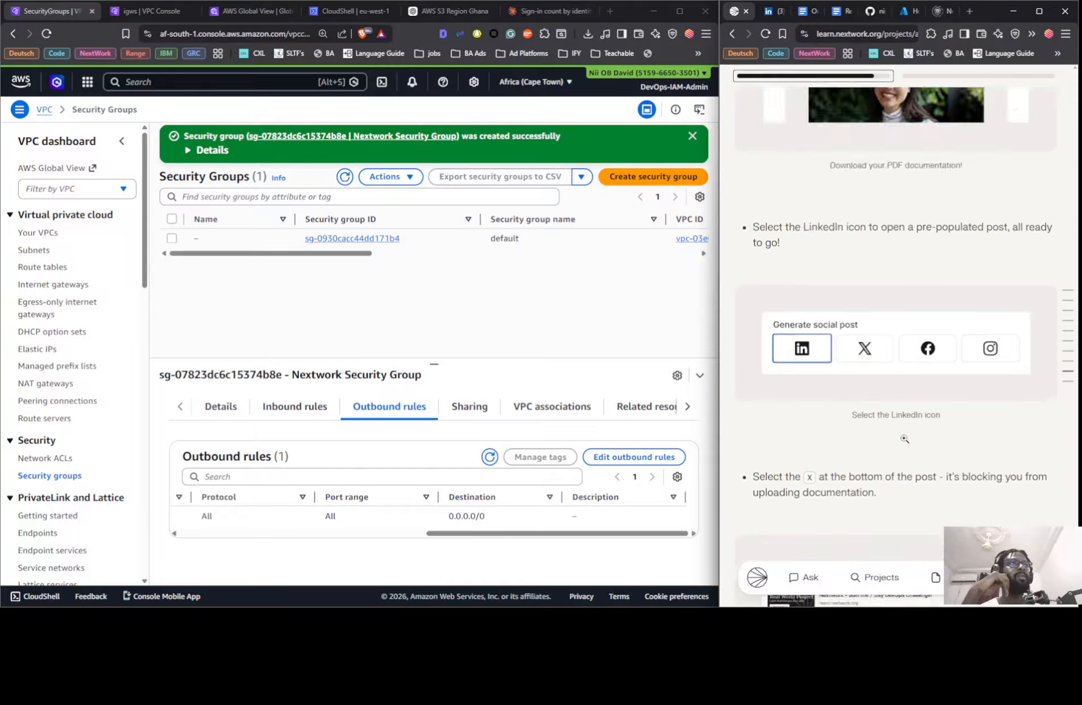
scroll(904, 439, up, 15)
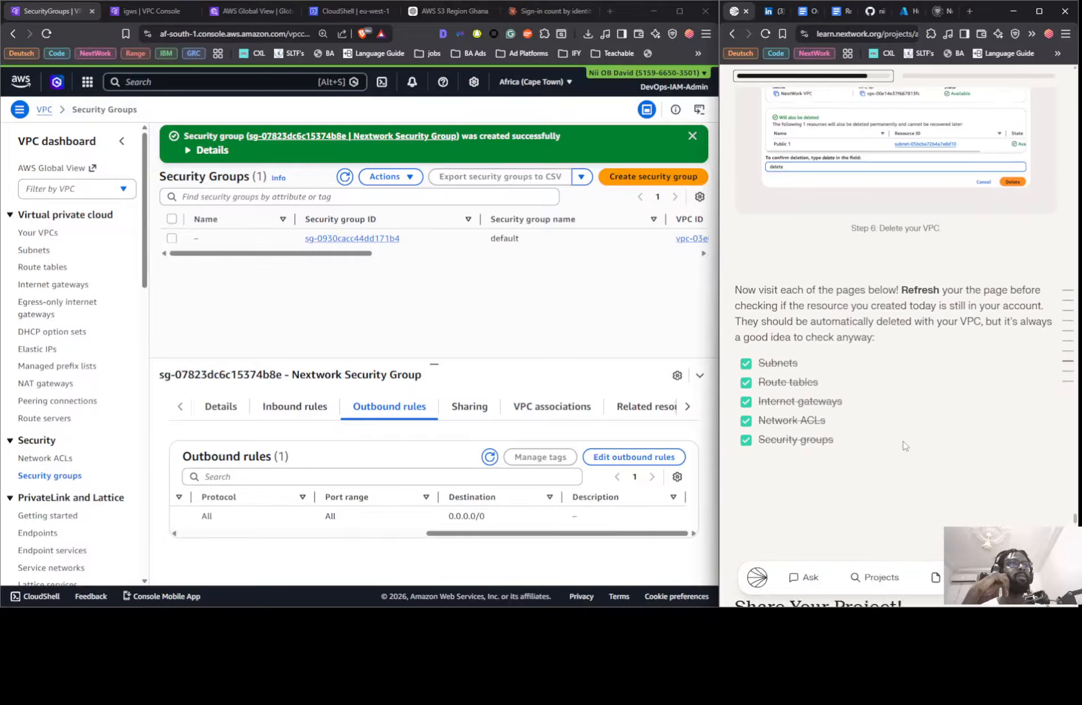
scroll(904, 444, up, 8)
scroll(904, 441, down, 12)
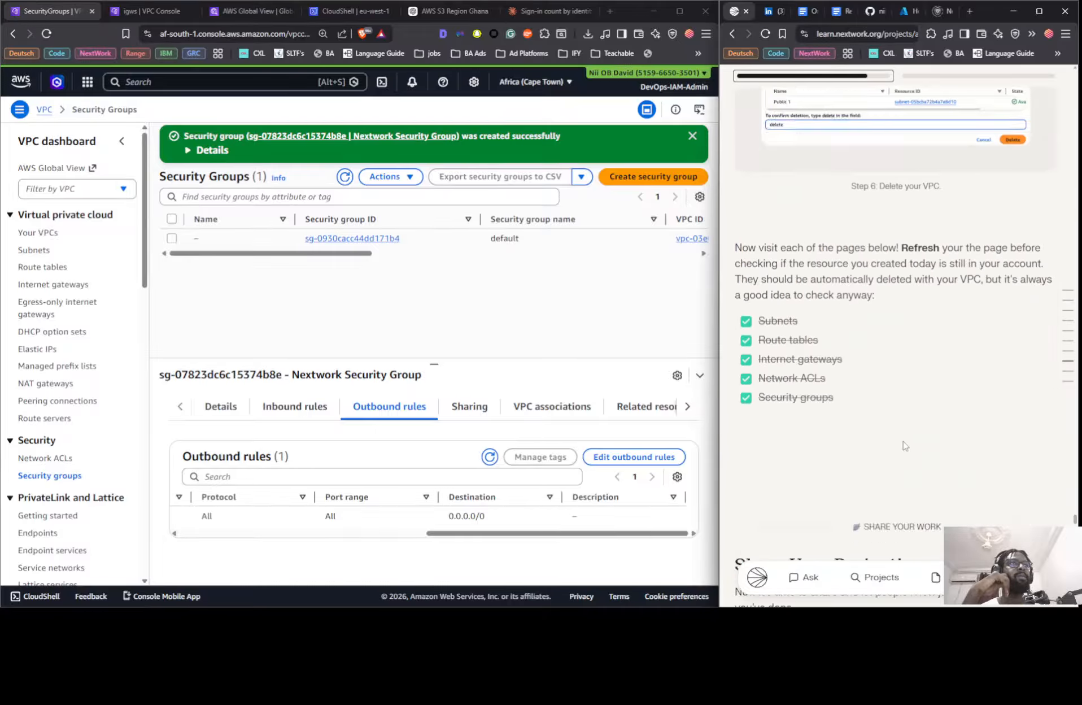
scroll(905, 442, up, 11)
scroll(901, 443, up, 10)
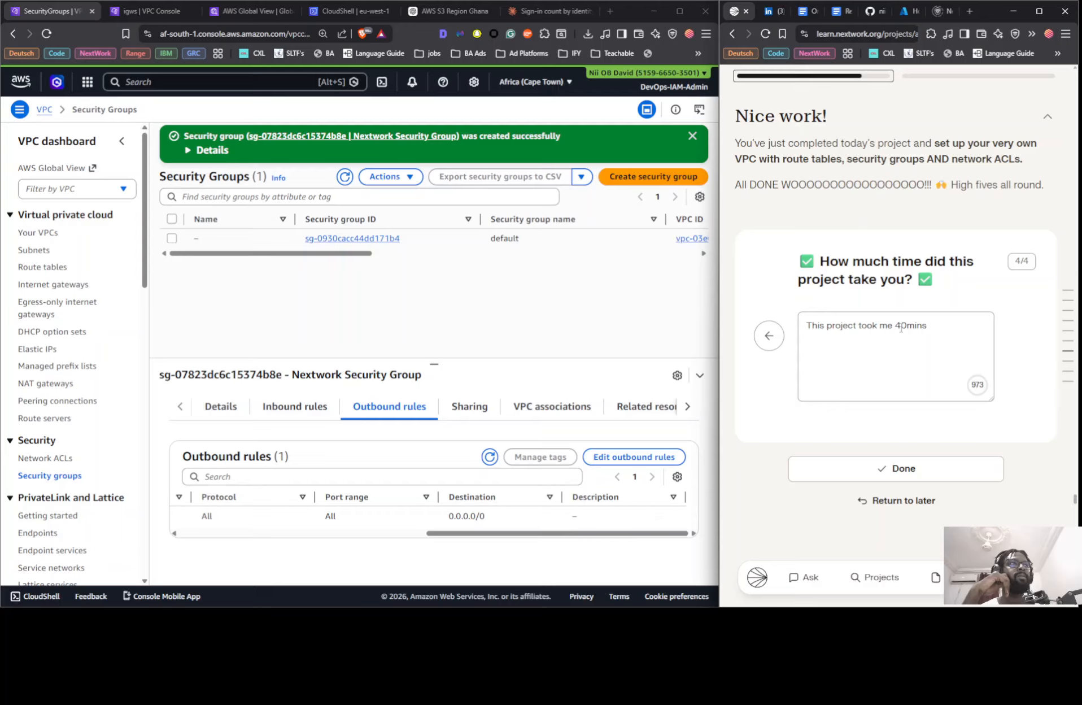
double_click(901, 327)
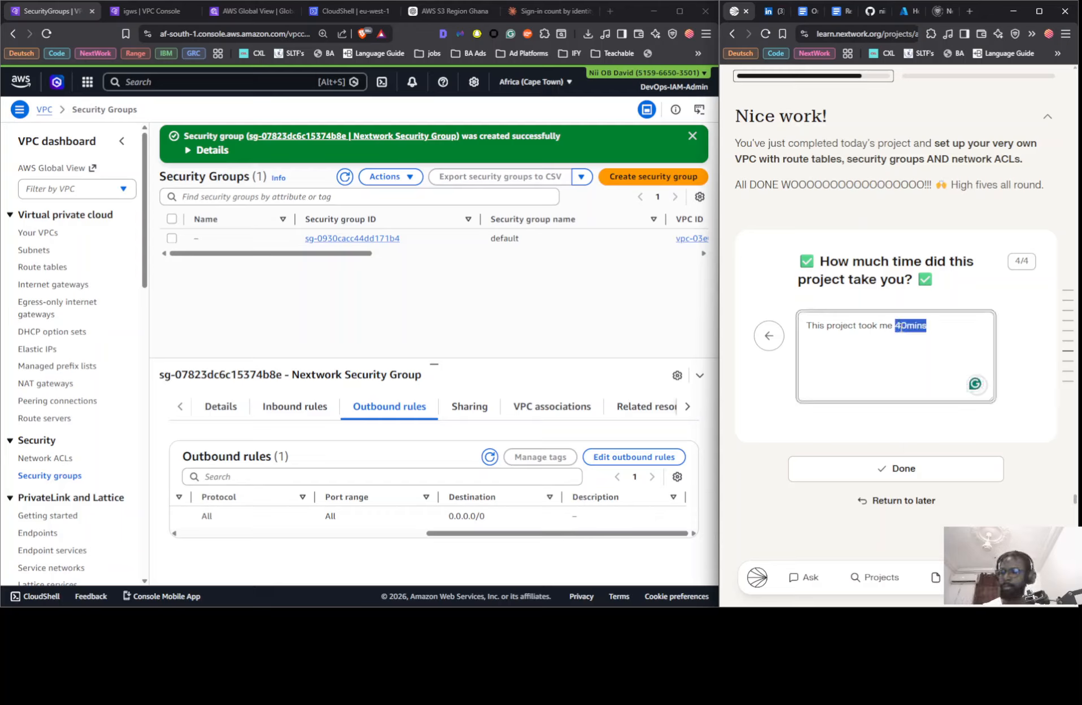
text(2)
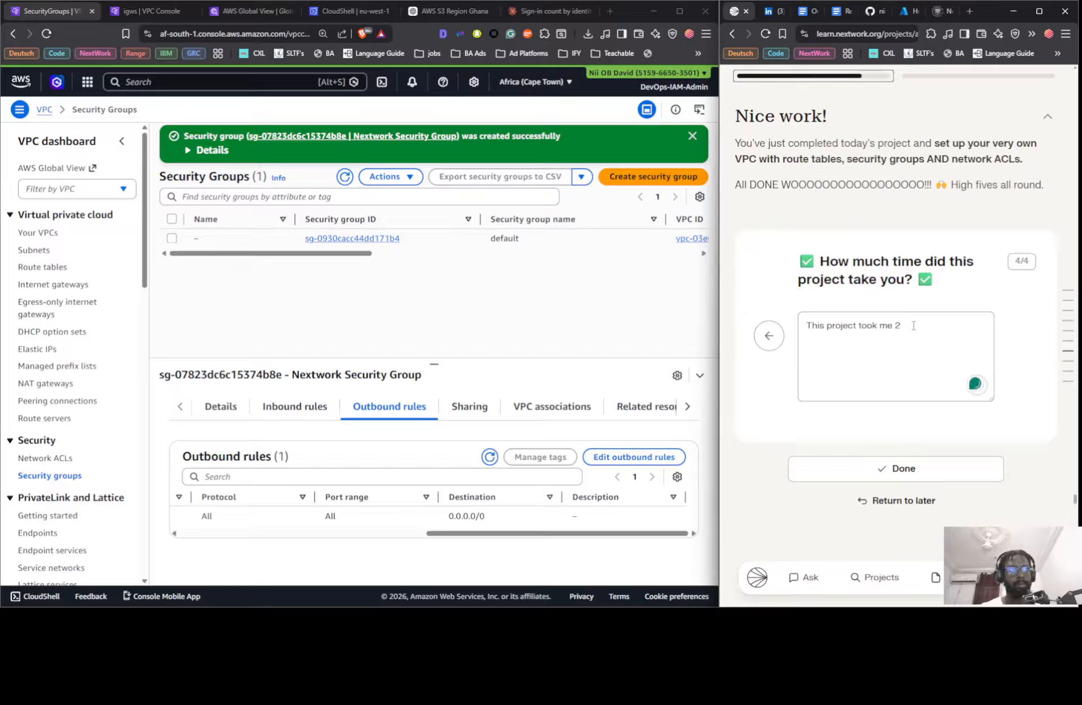
click(913, 326)
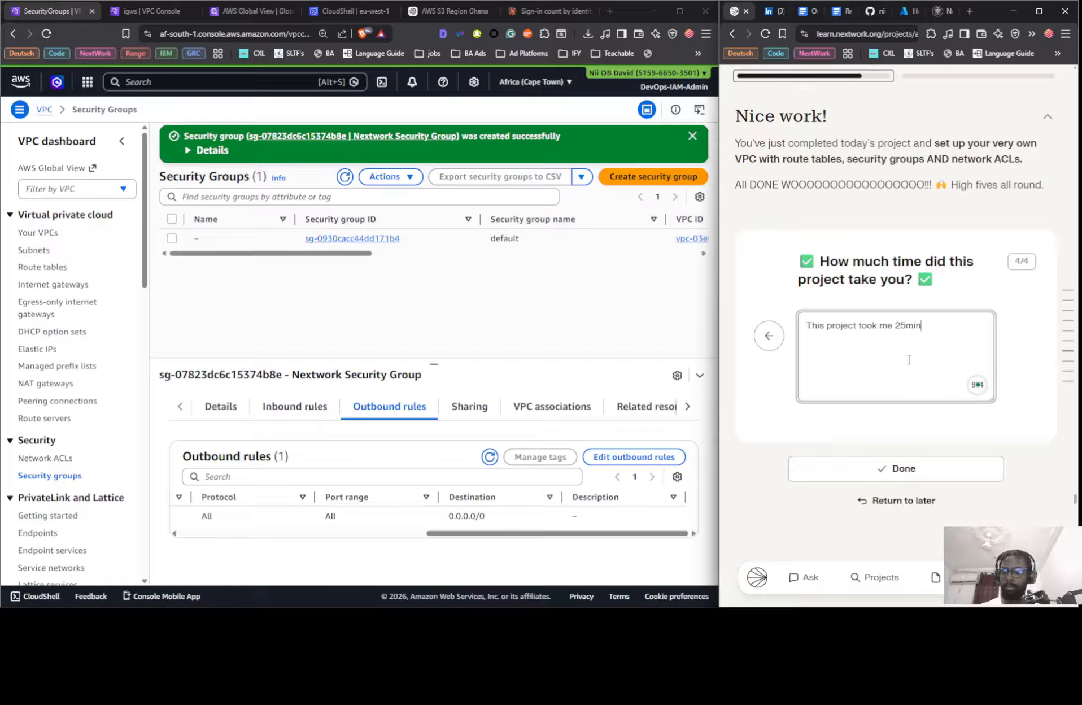
click(1040, 322)
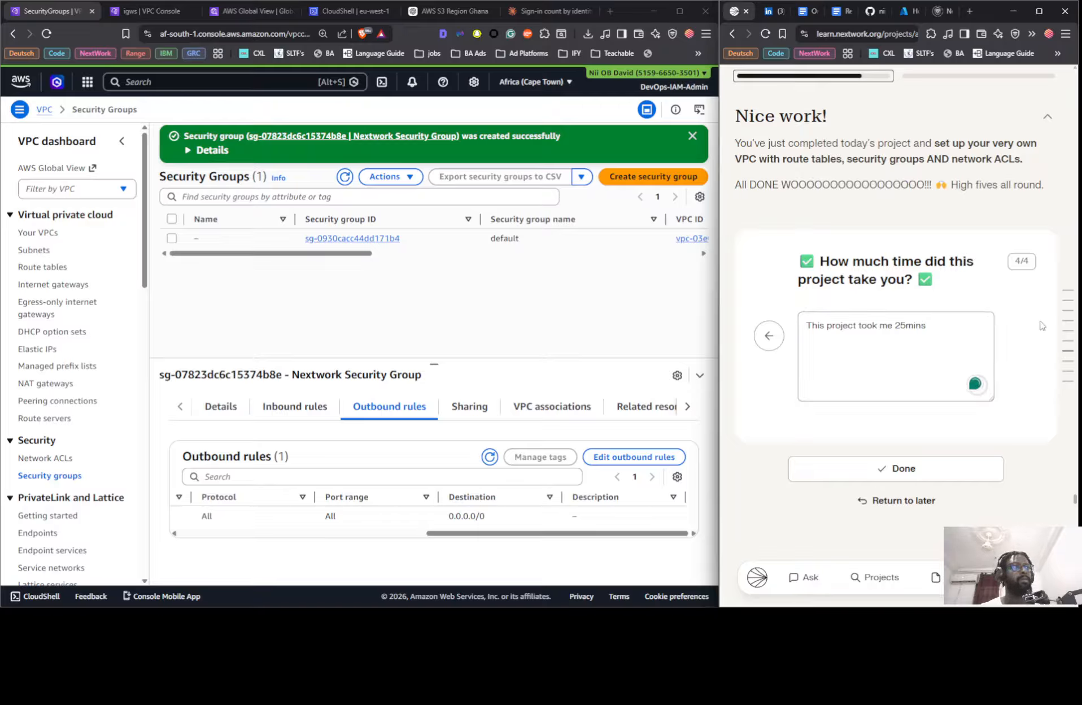
click(953, 337)
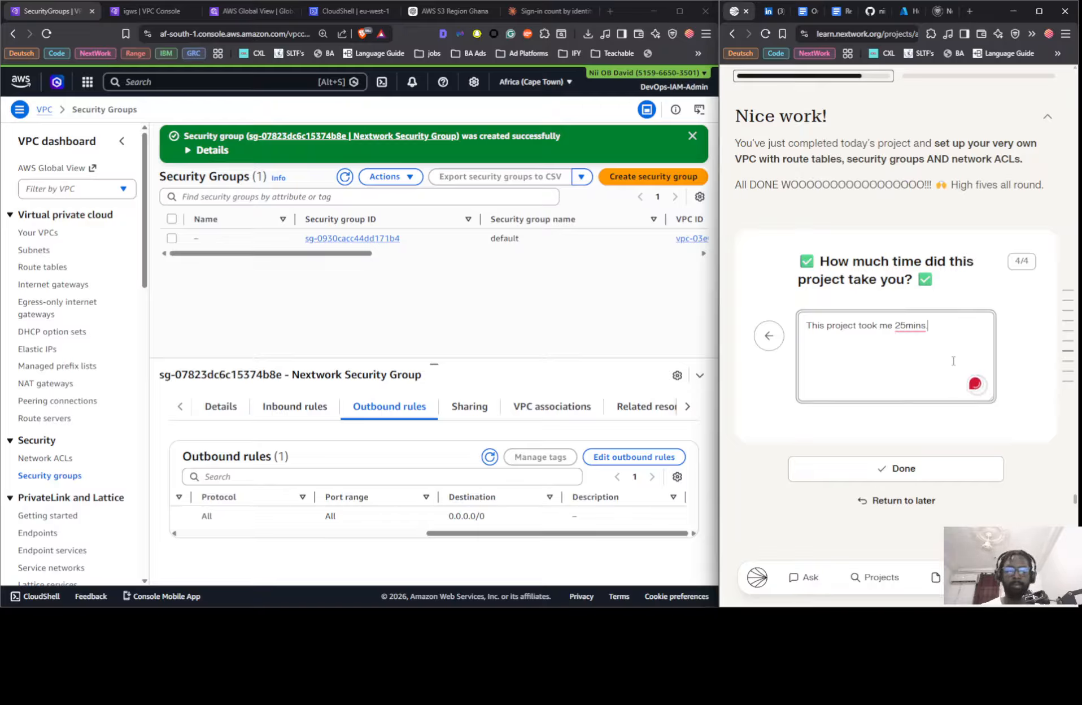
click(826, 475)
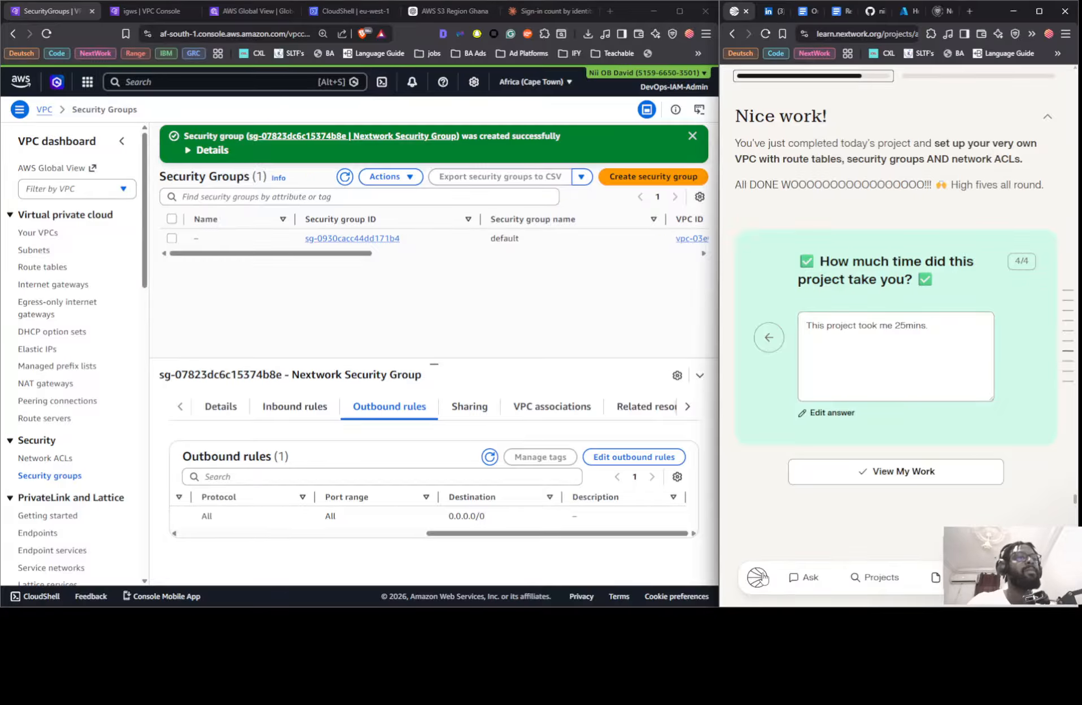
Complete the project again, open its documentation sharing options, and download README.md to Downloads\nextwrk, replacing the existing file.
scroll(825, 457, down, 8)
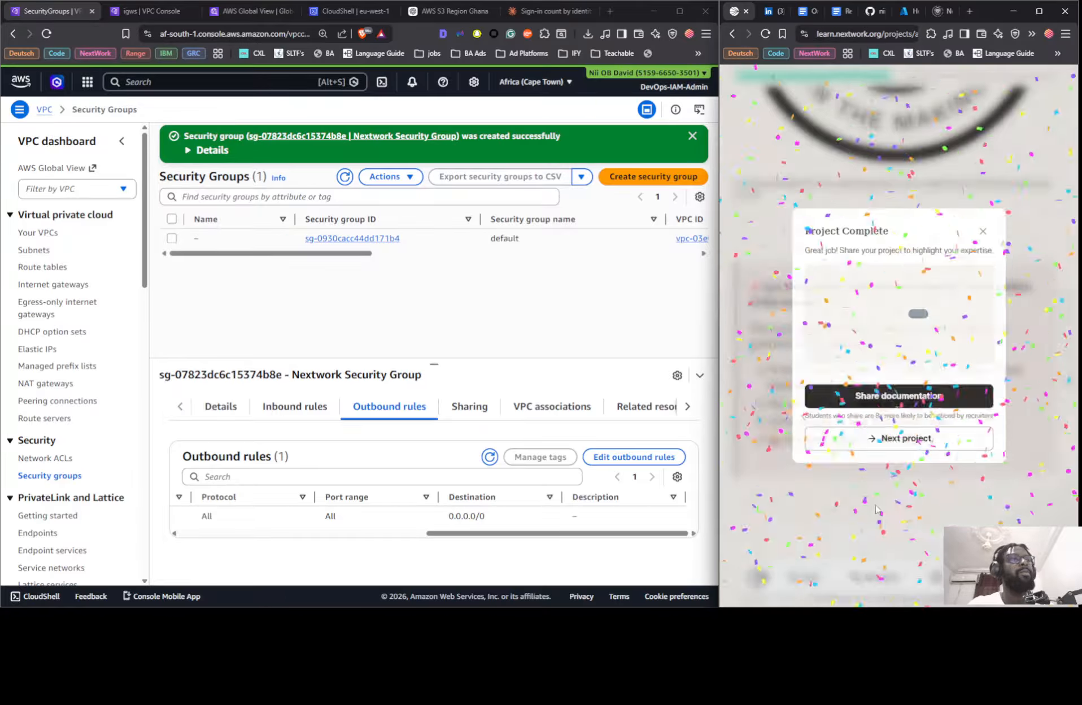
click(902, 402)
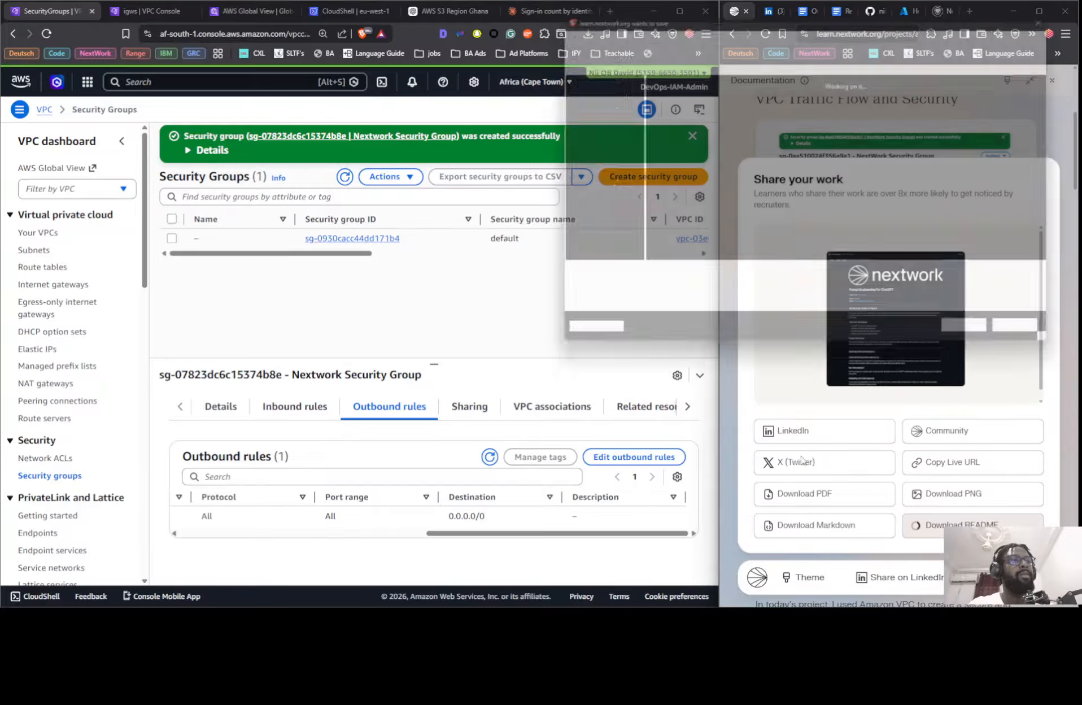
click(695, 99)
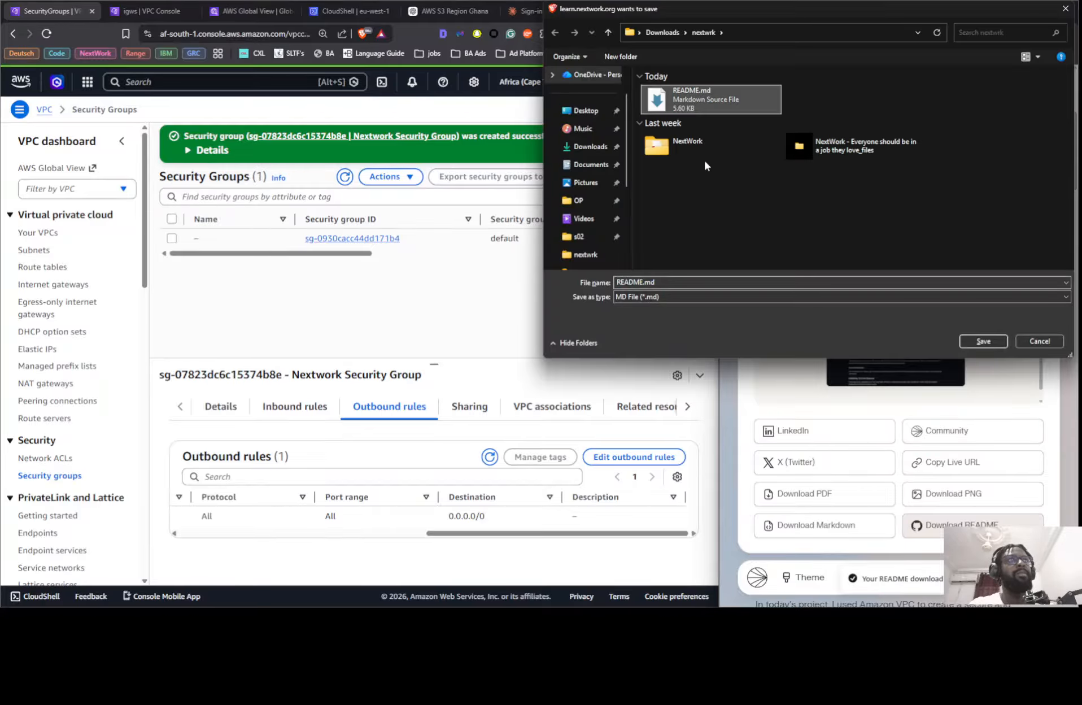
click(983, 341)
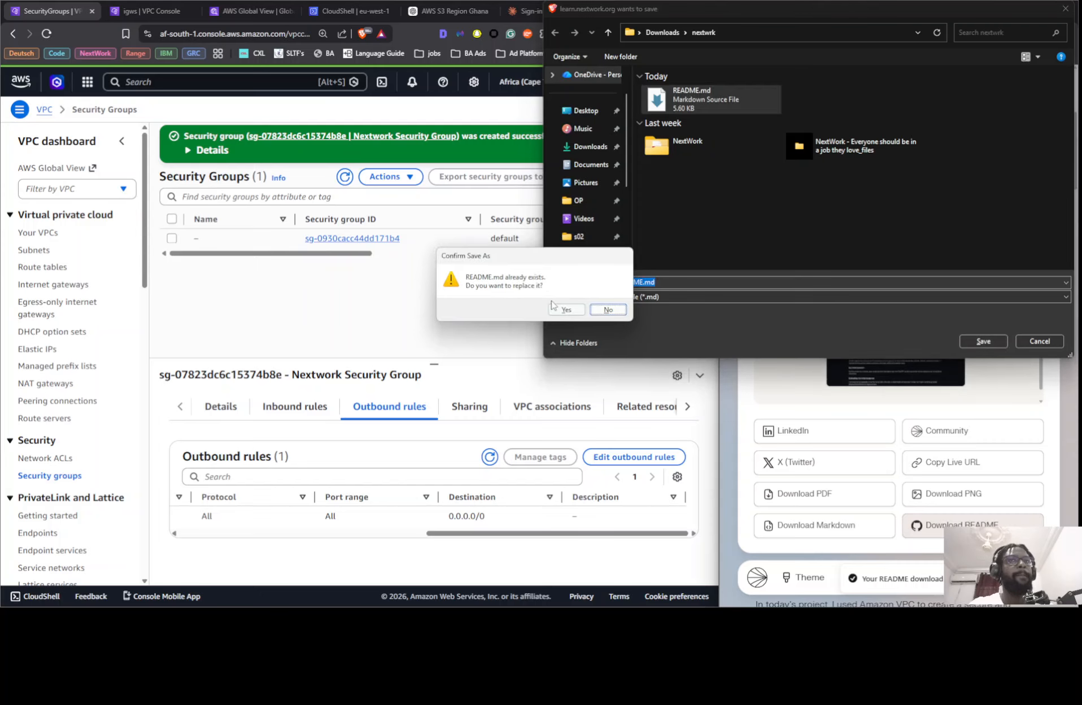
click(564, 310)
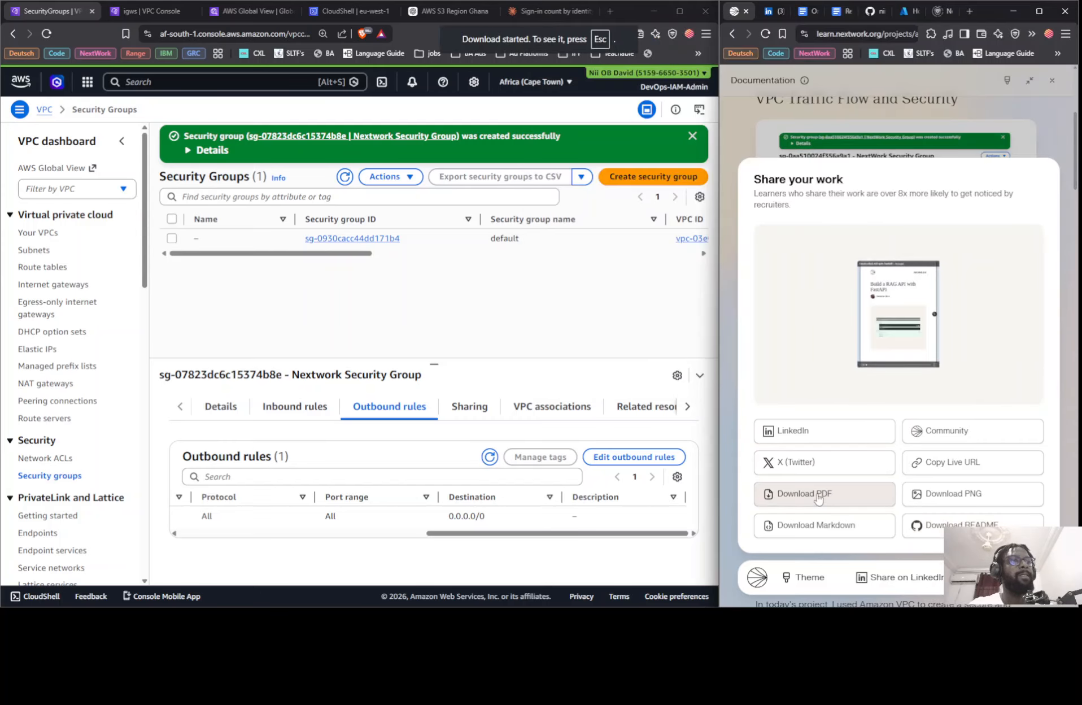
Download the documentation PDF as "VPC Traffic Flow and Security.pdf" in Downloads\nextwrk, replacing the existing file.
click(817, 496)
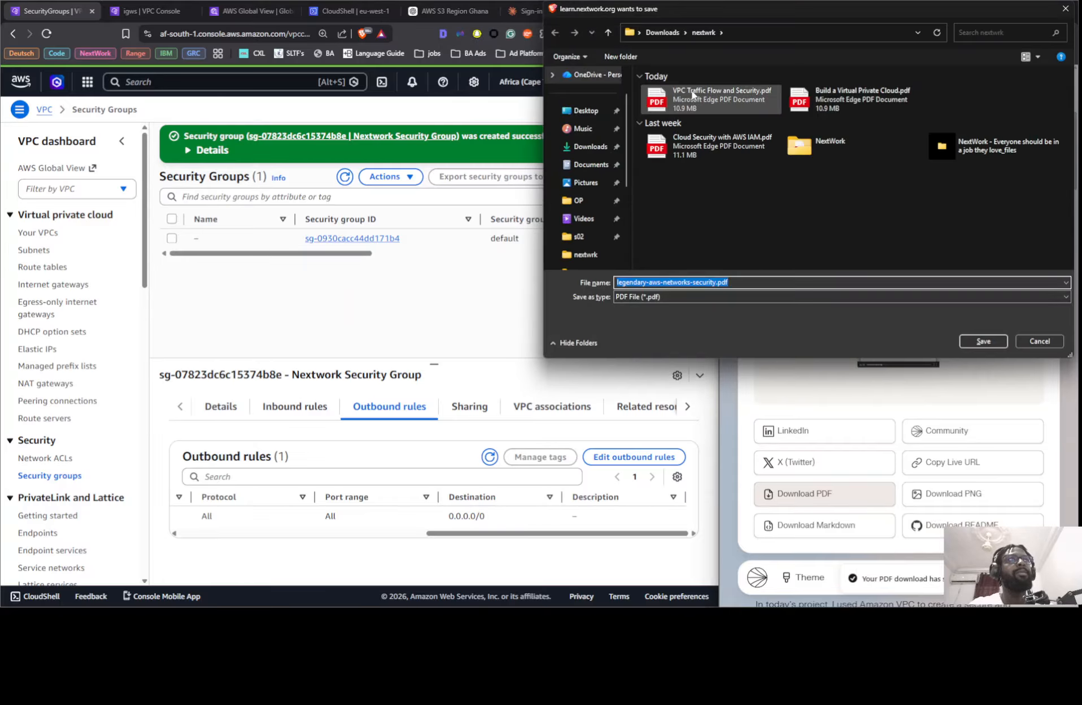
click(728, 94)
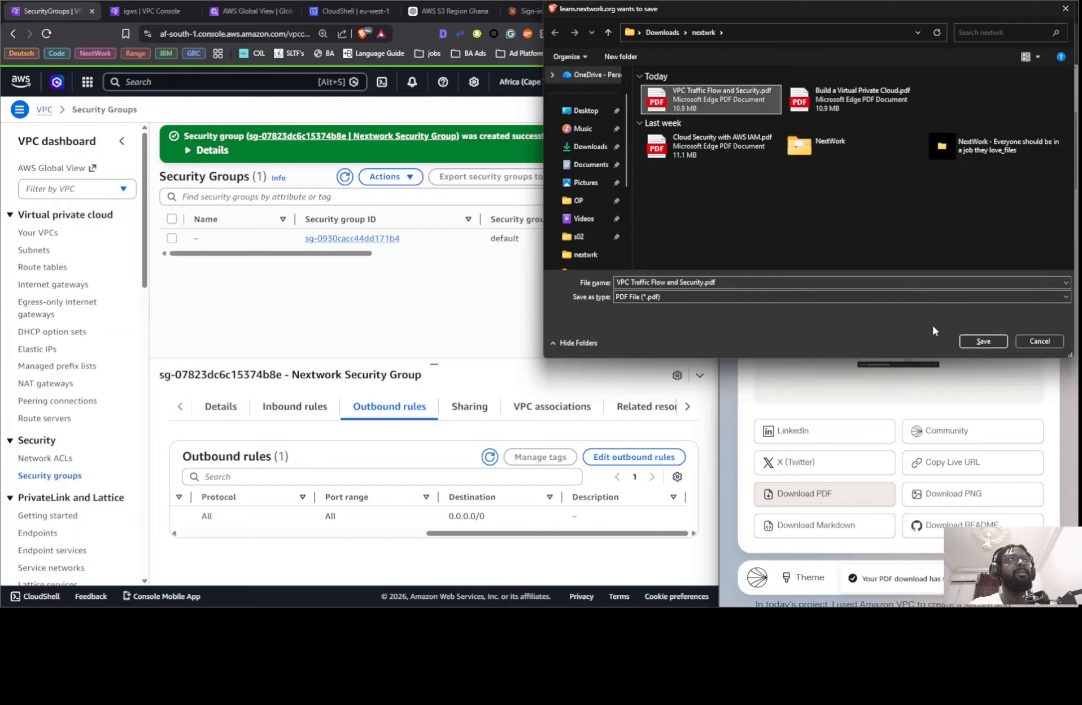
click(983, 341)
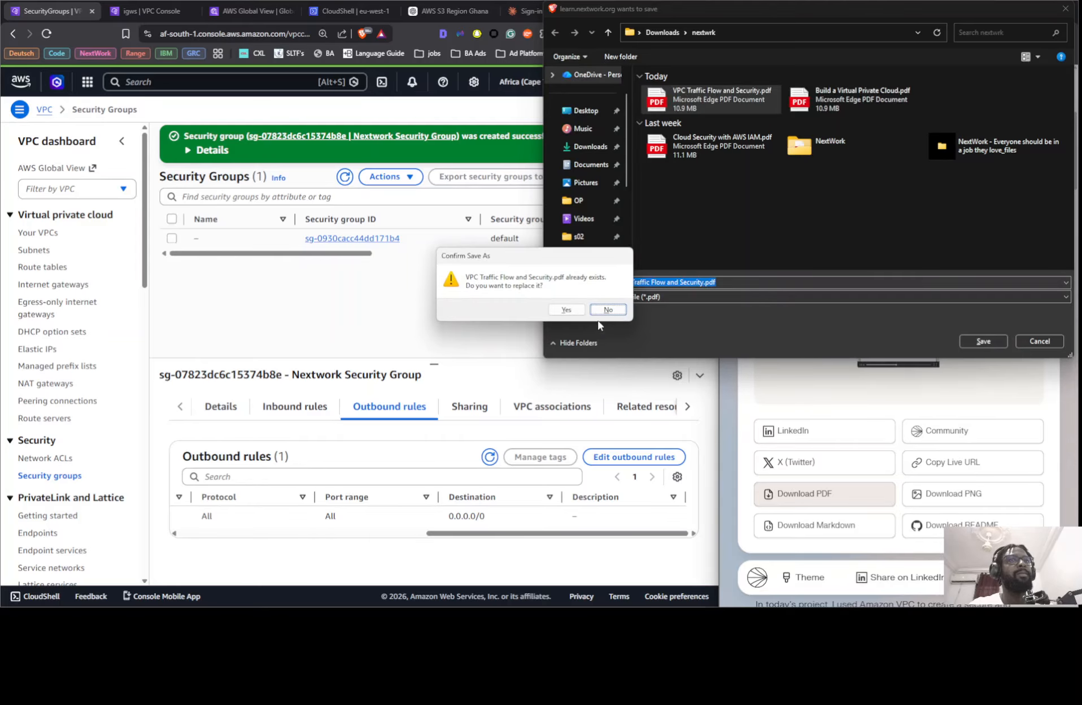
click(567, 310)
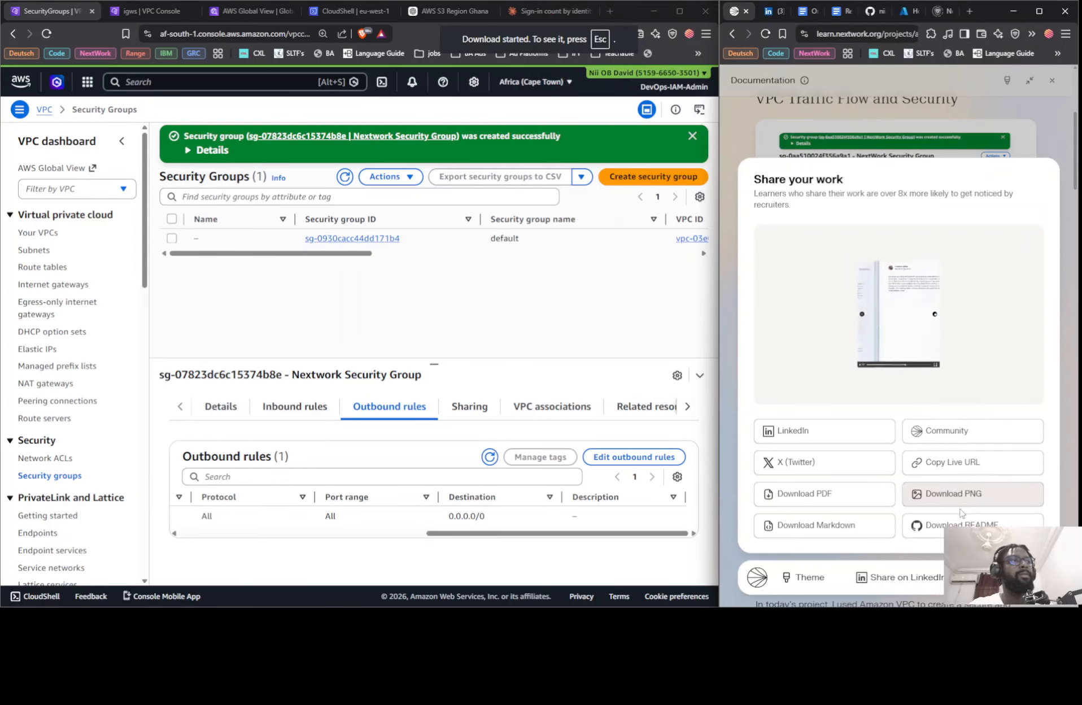
click(963, 472)
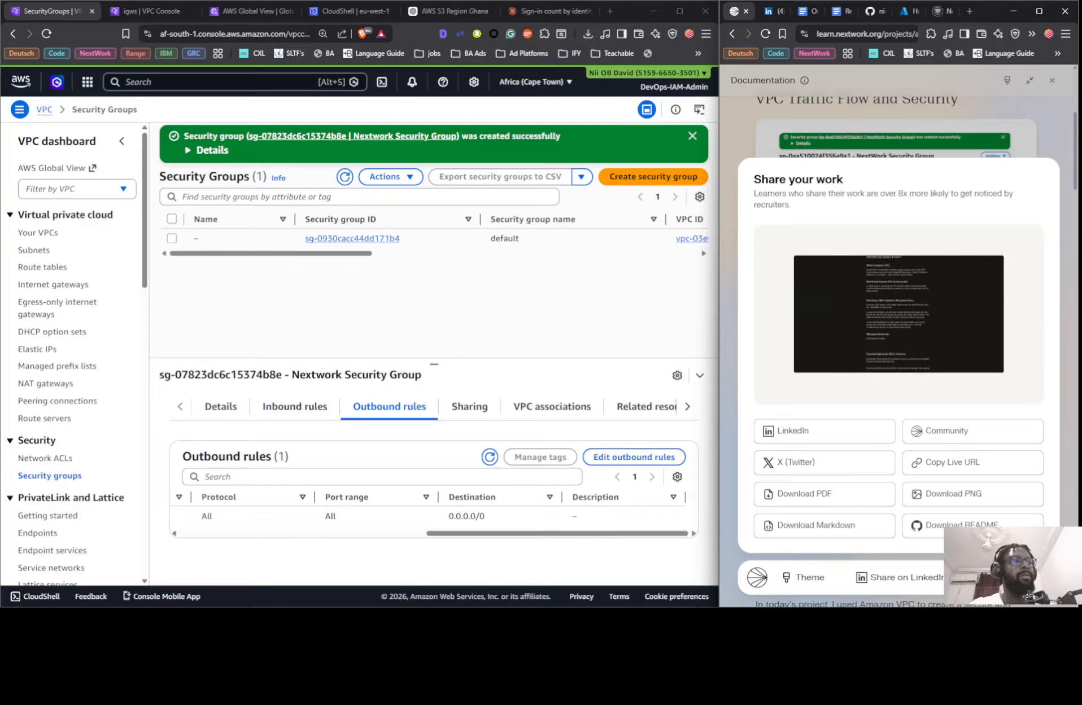
Open the NextWork portfolio from the account options and start adding a project to it.
click(1039, 577)
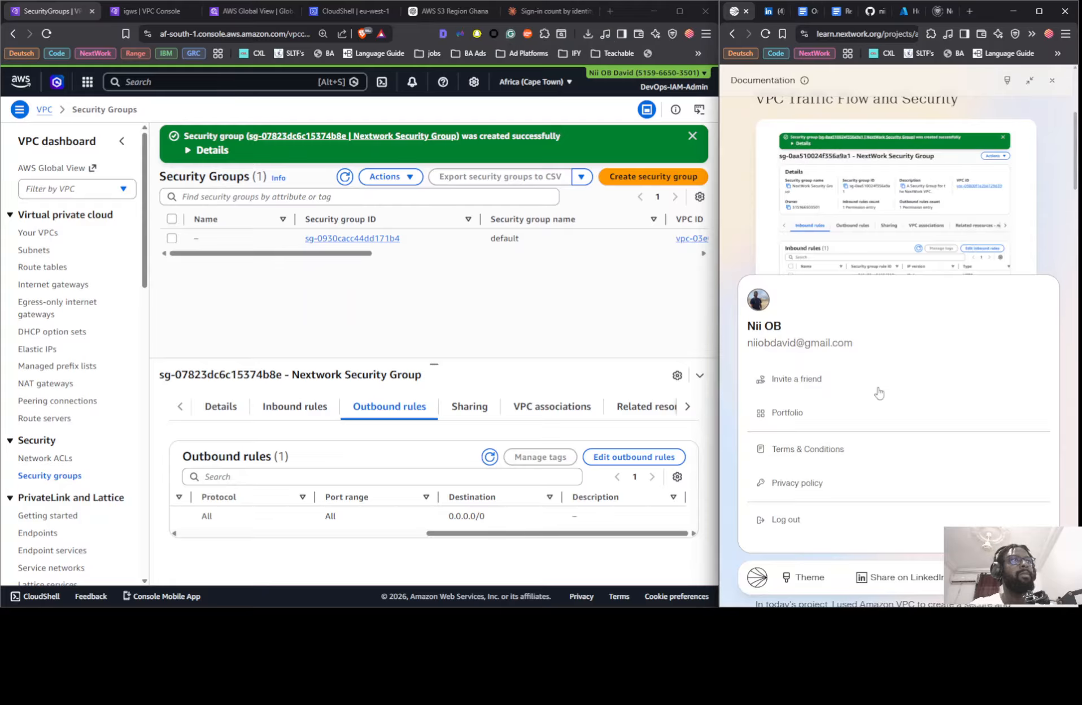
click(793, 418)
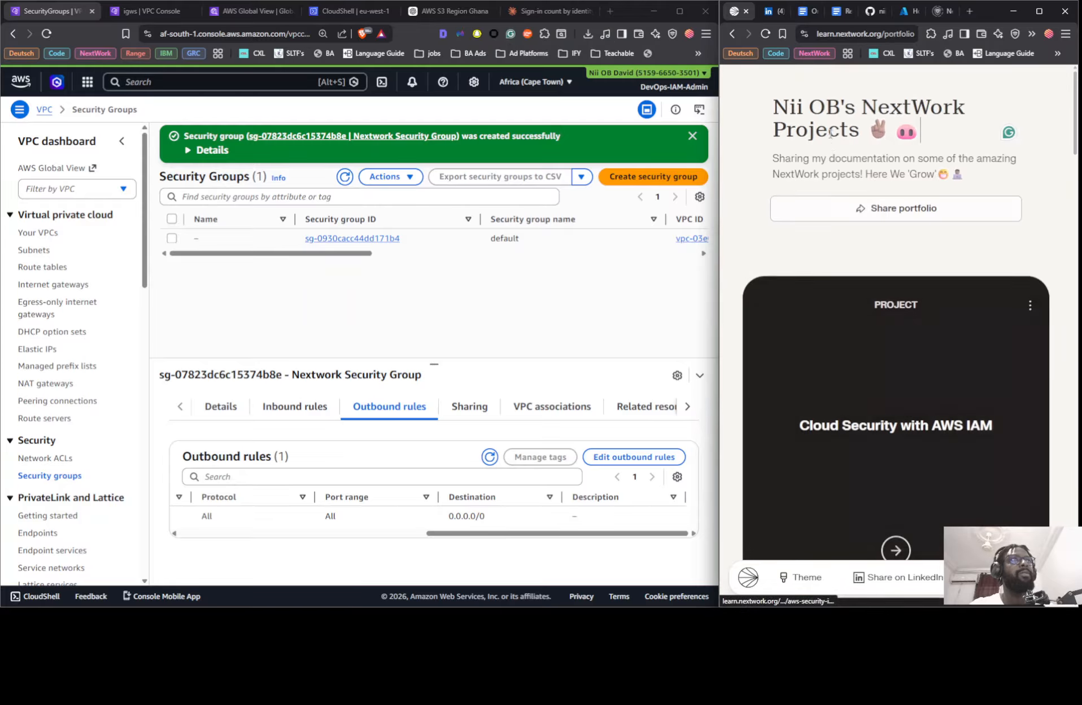
scroll(898, 288, down, 15)
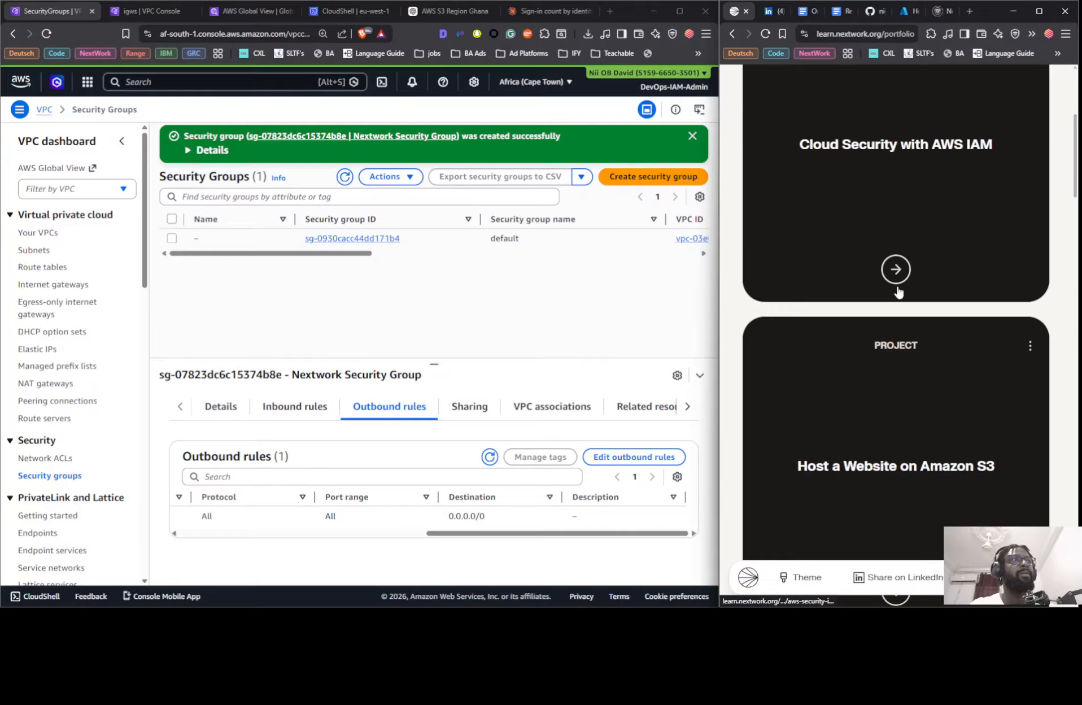
click(908, 386)
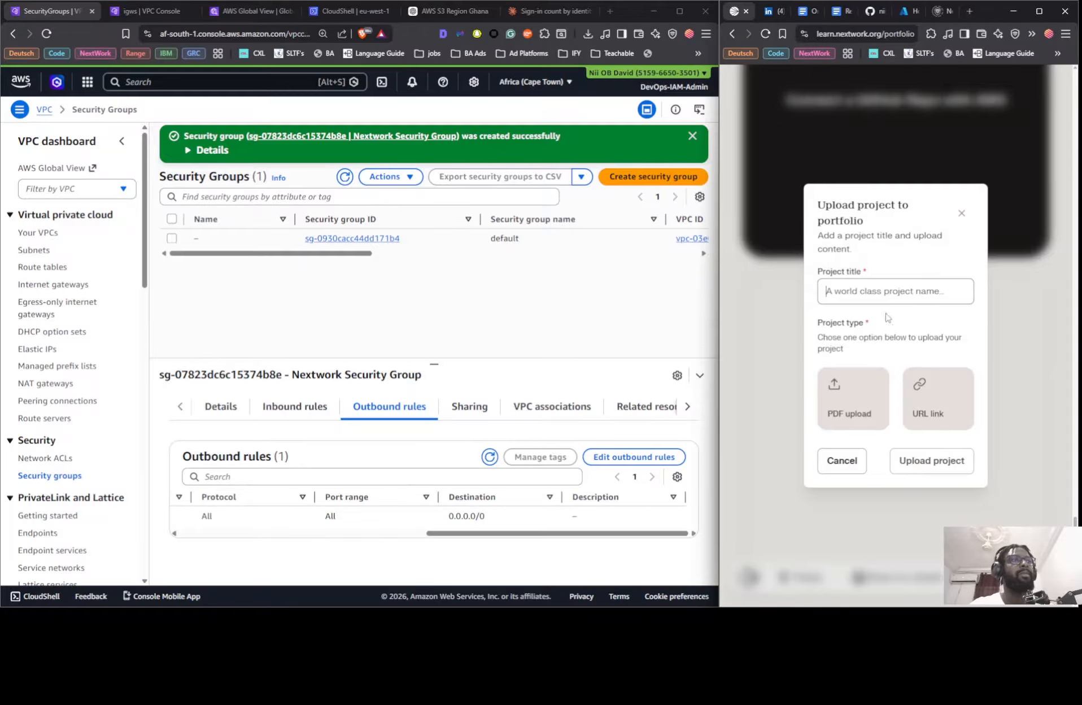
click(918, 409)
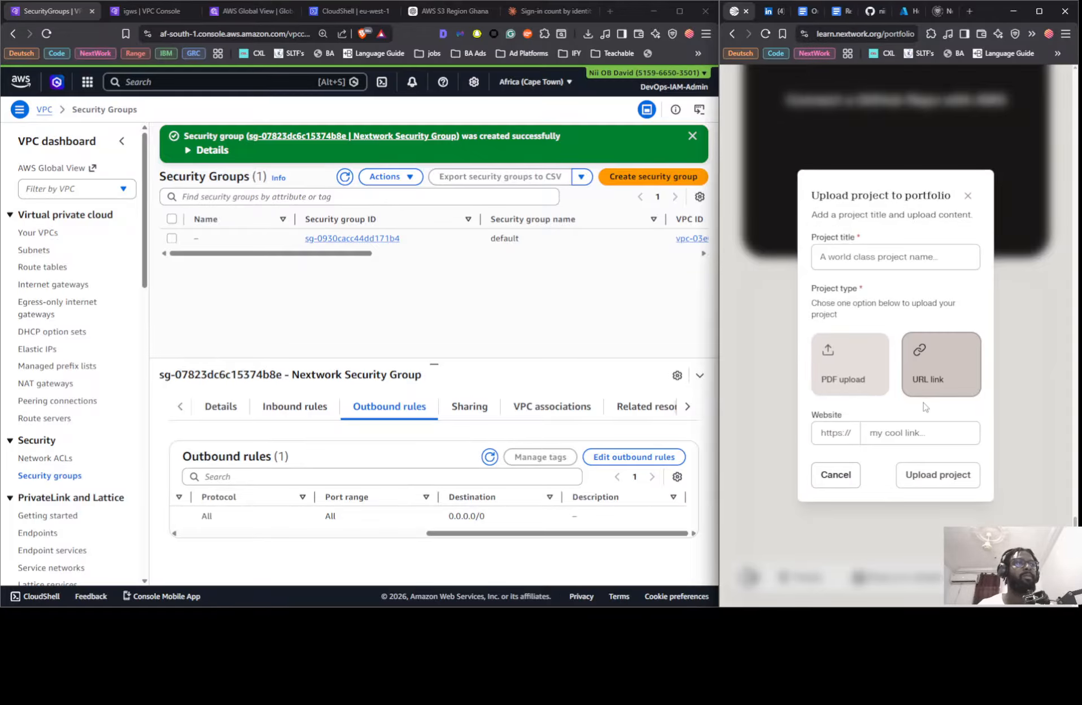
click(894, 433)
key(ctrl+v)
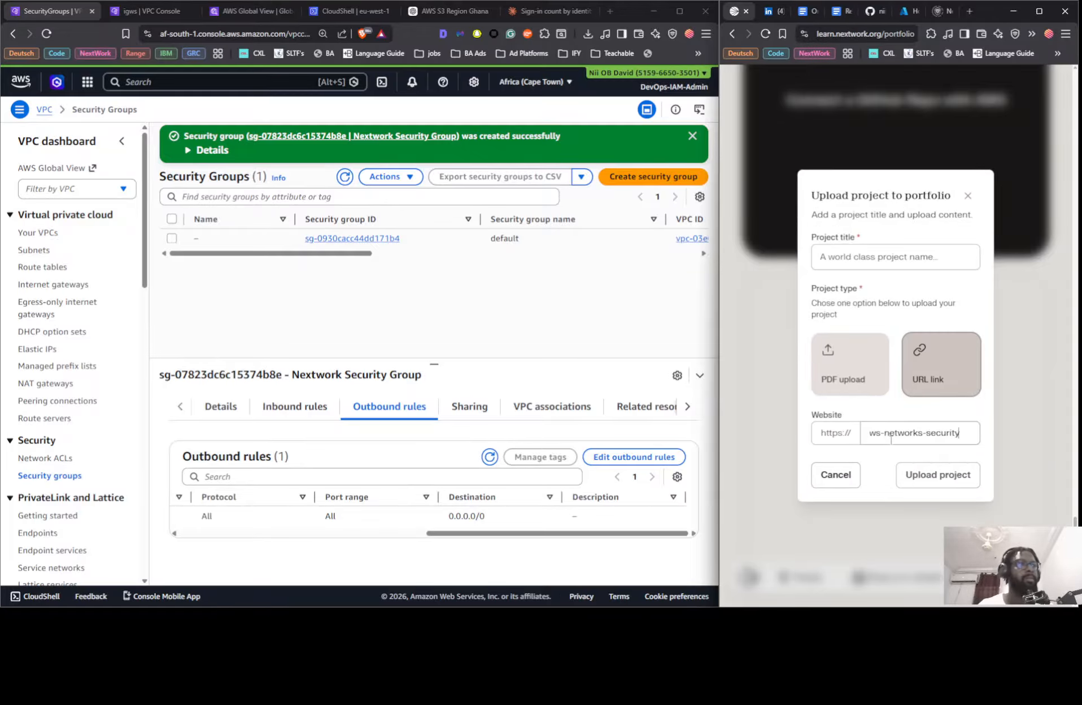
scroll(896, 432, left, 3)
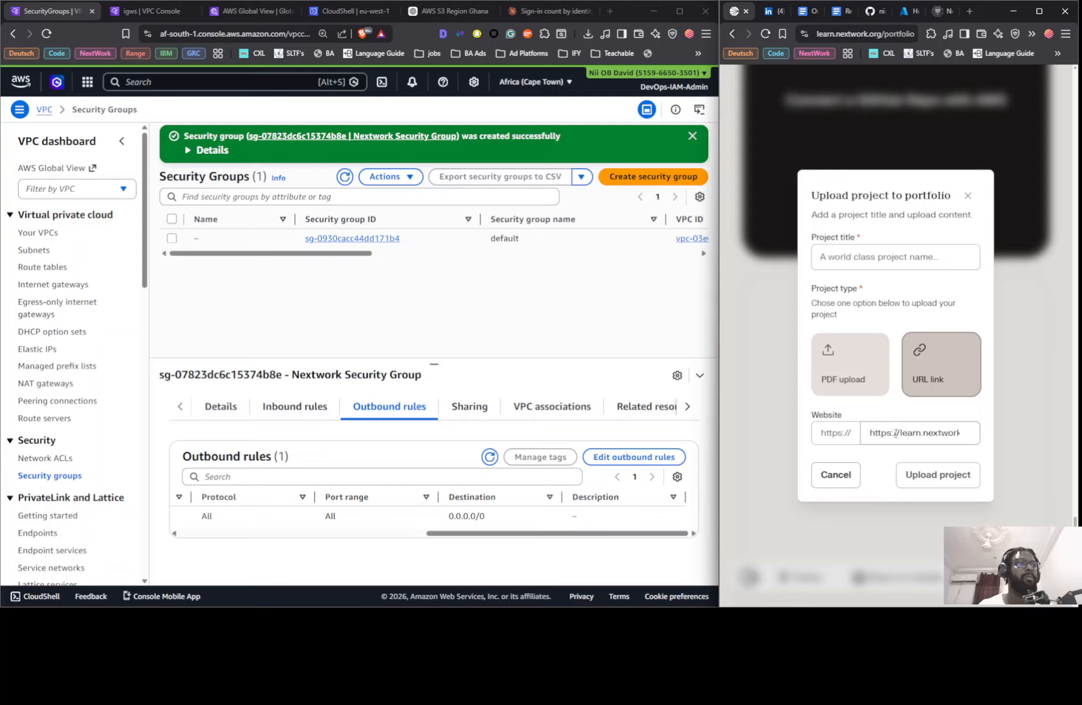
drag(900, 431, 868, 432)
key(BackSpace)
Title the project "VPC Traffic Flow and Security" from the clipboard history and upload it to the portfolio.
click(864, 259)
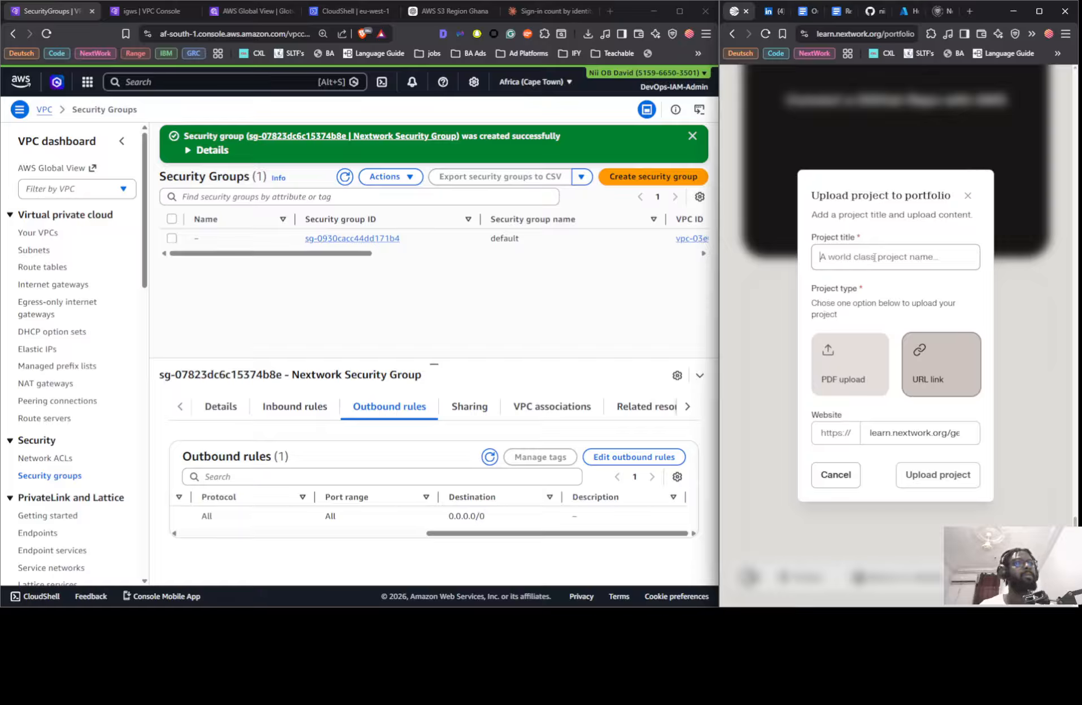
key(super+period)
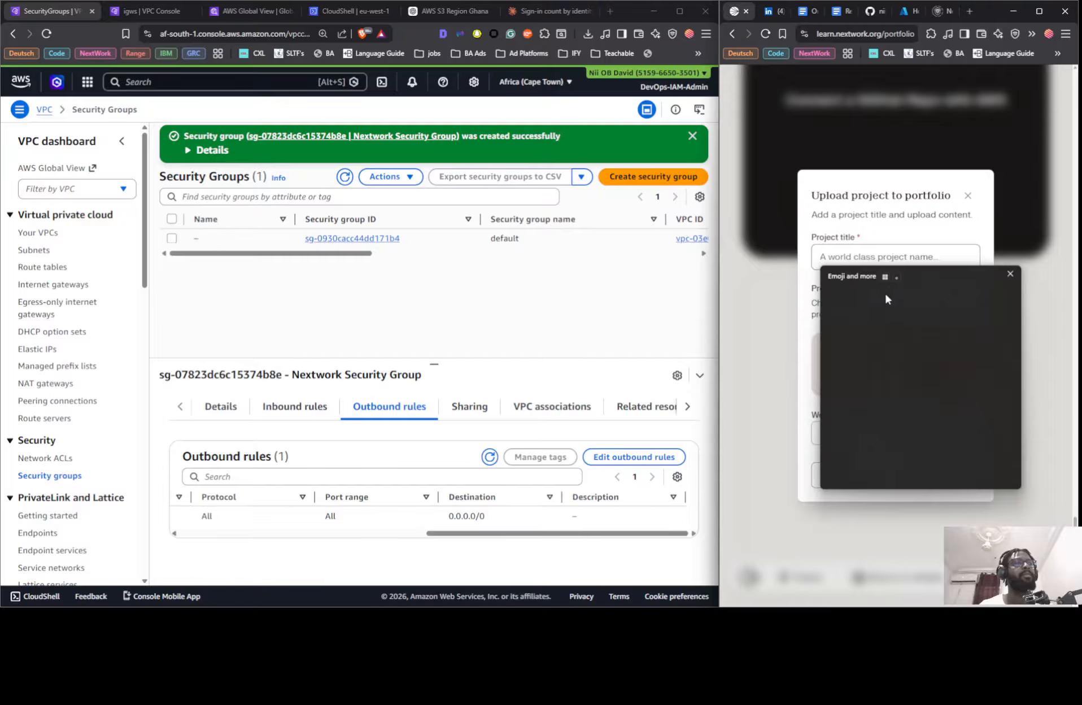
click(903, 406)
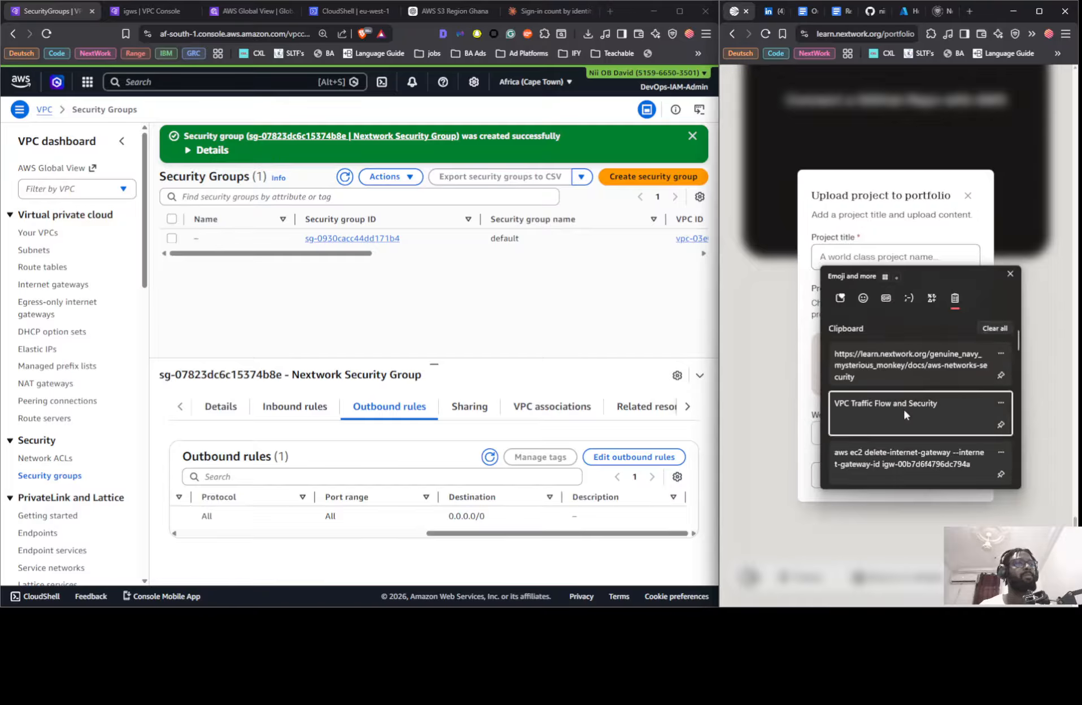
click(939, 475)
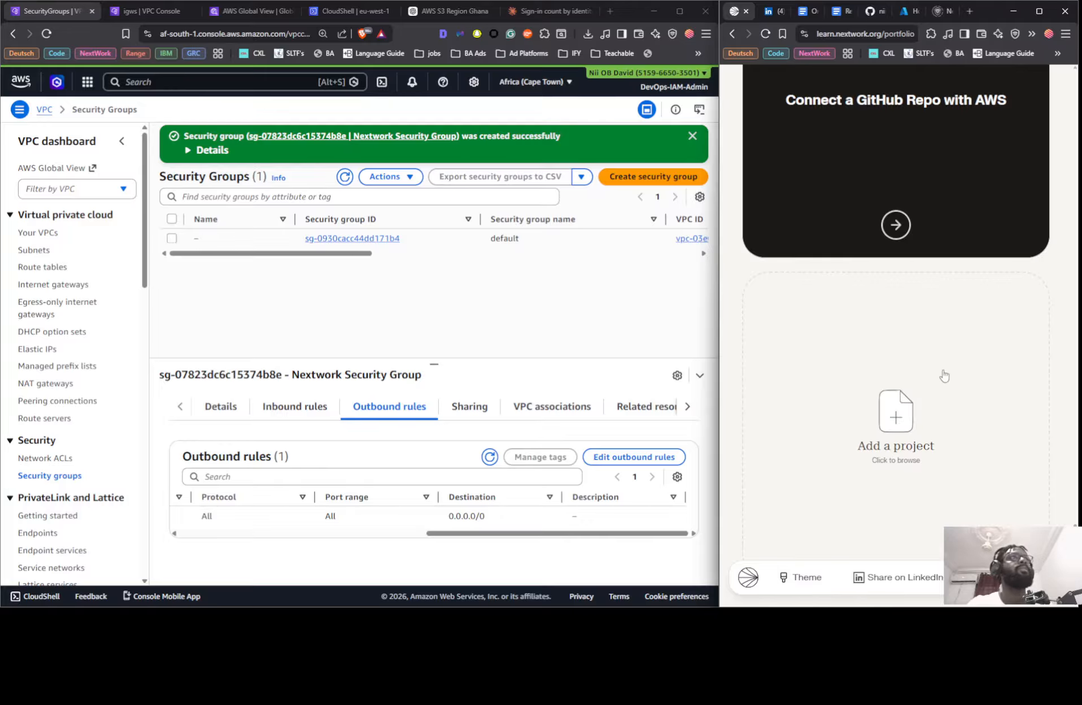
Open the VPC Traffic Flow and Security project from the portfolio and maximize its browser window.
scroll(928, 356, up, 20)
scroll(928, 356, down, 1)
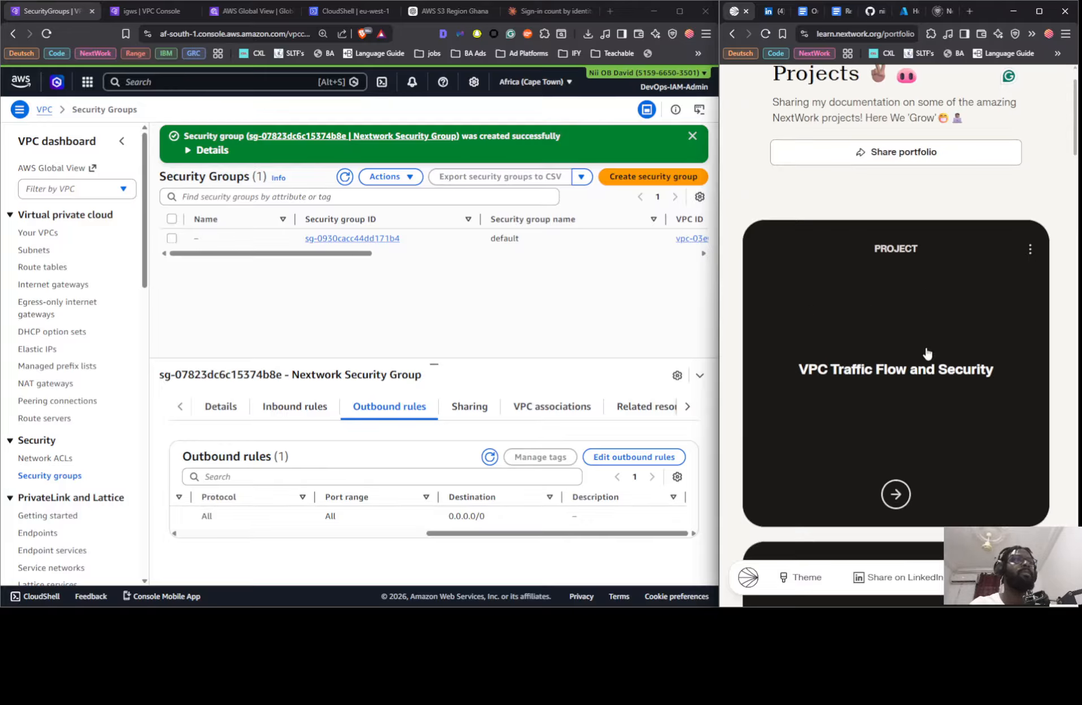
click(924, 363)
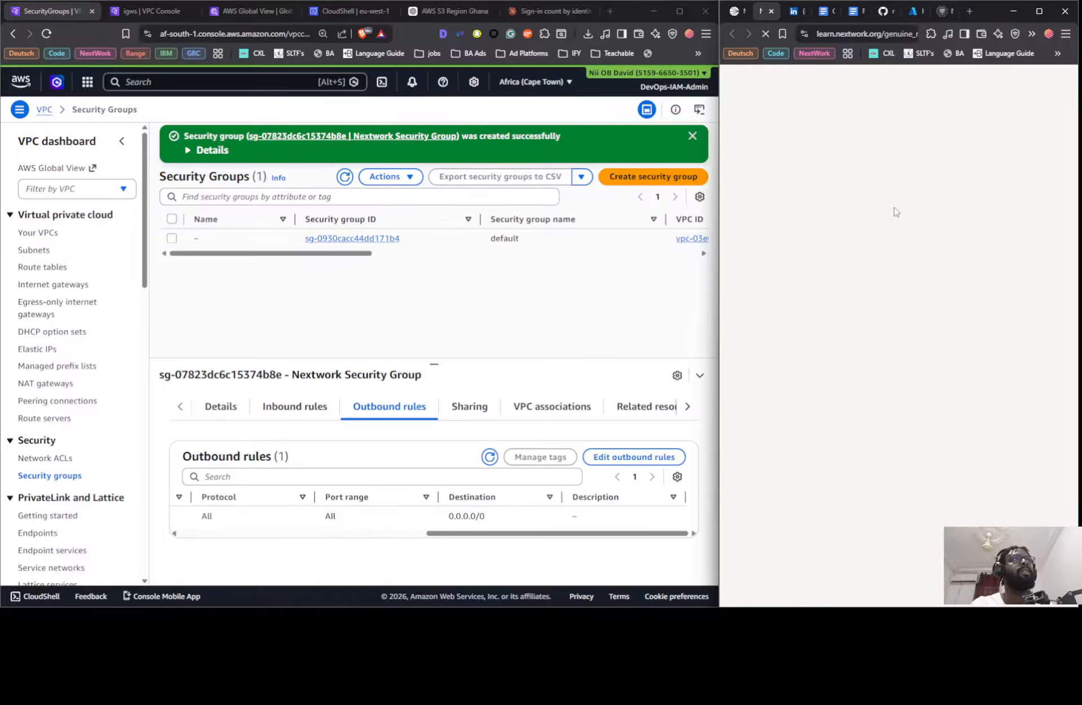
click(1039, 11)
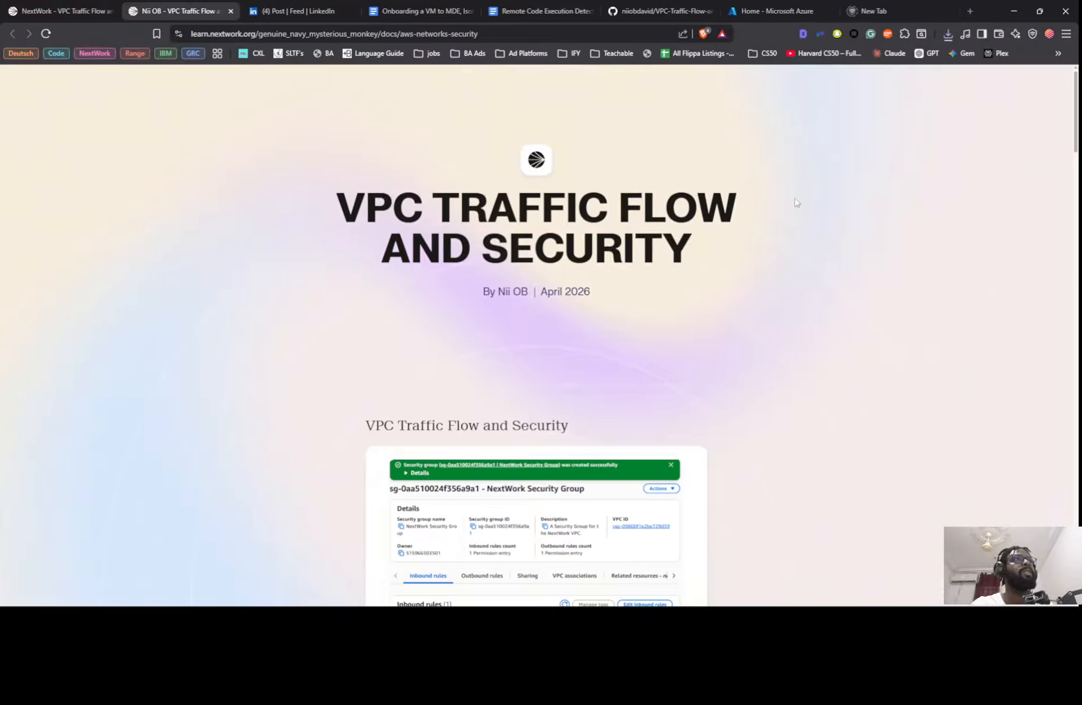
Review the published VPC Traffic Flow and Security documentation from its title to the Tracking VPC Resources section, enlarged to 133%.
scroll(629, 290, down, 3)
scroll(629, 290, down, 8)
scroll(613, 298, up, 6)
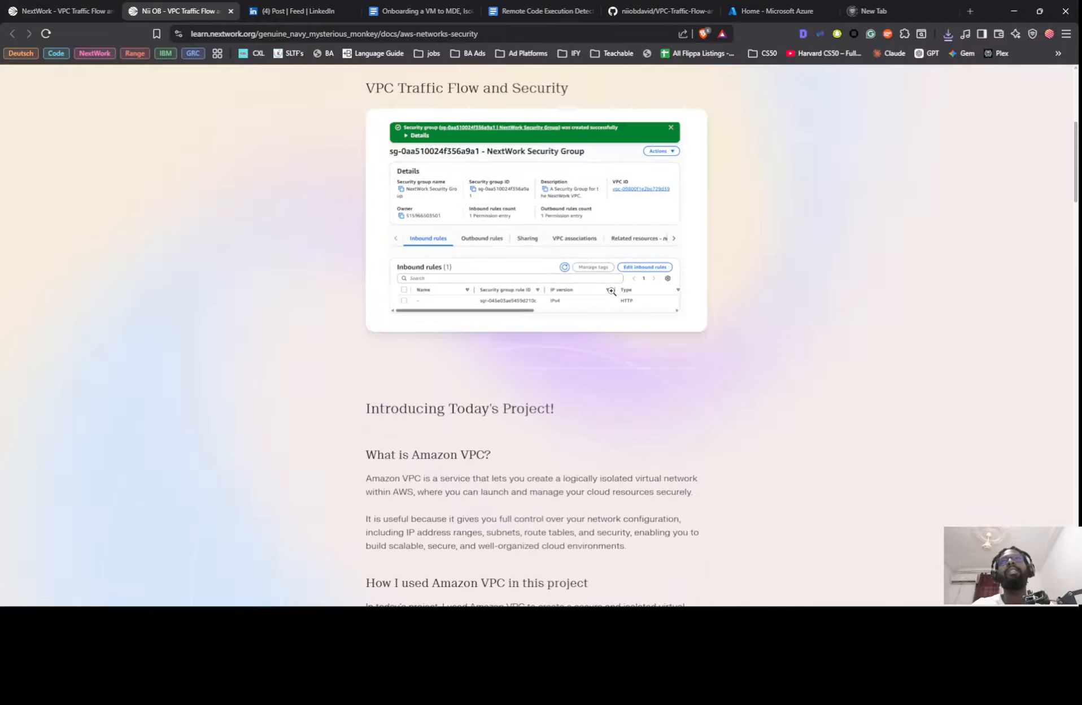
scroll(611, 291, down, 15)
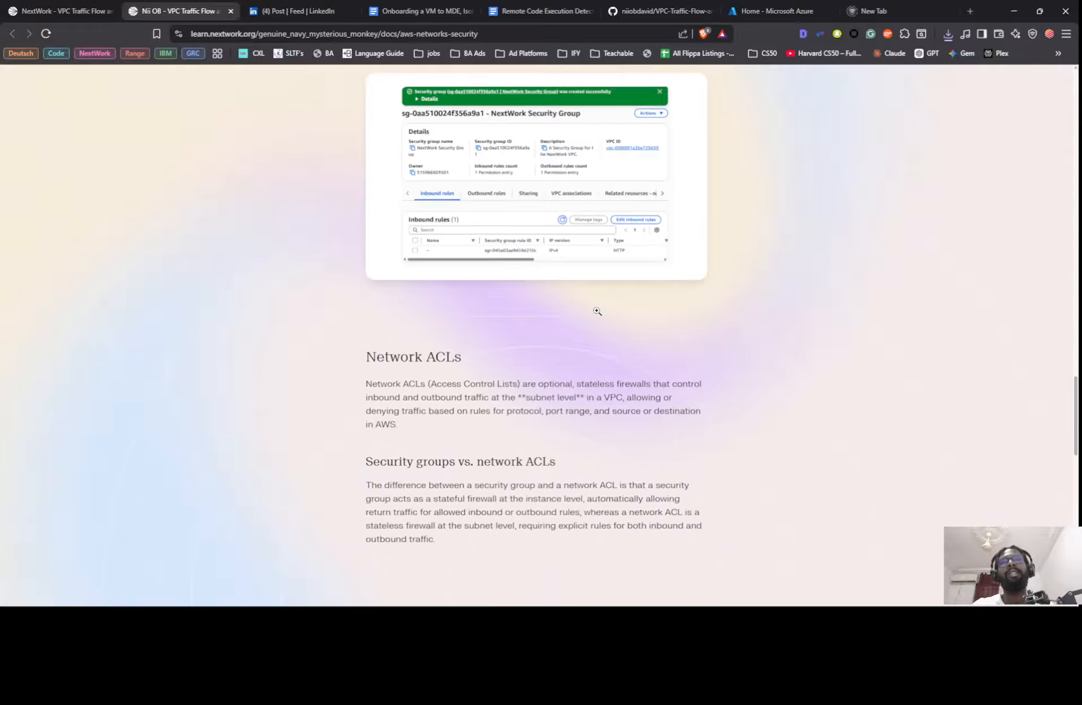
scroll(601, 309, down, 4)
key(ctrl+plus)
key(ctrl+plus)
key(ctrl+plus)
scroll(600, 308, down, 15)
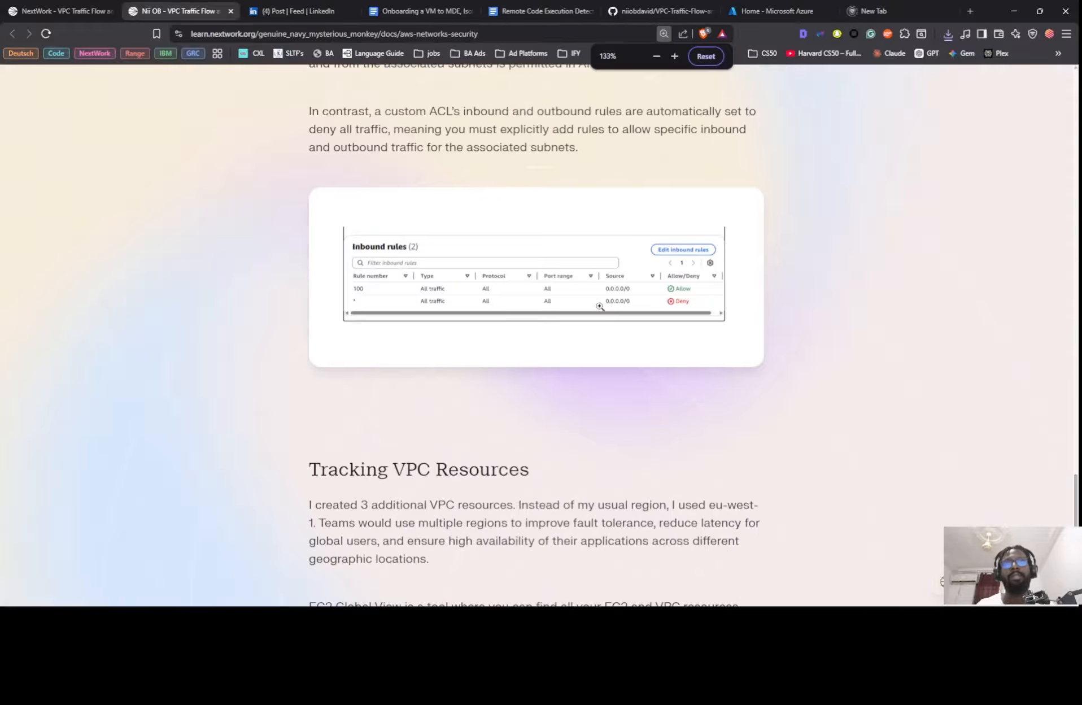
scroll(594, 312, up, 20)
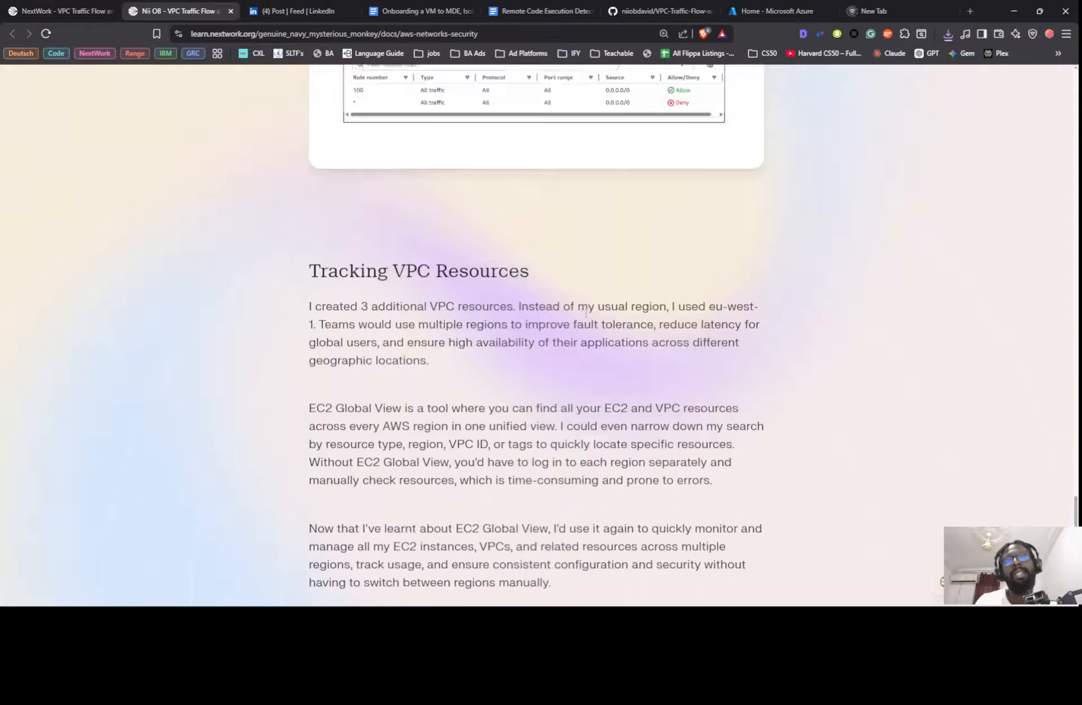
scroll(581, 276, up, 10)
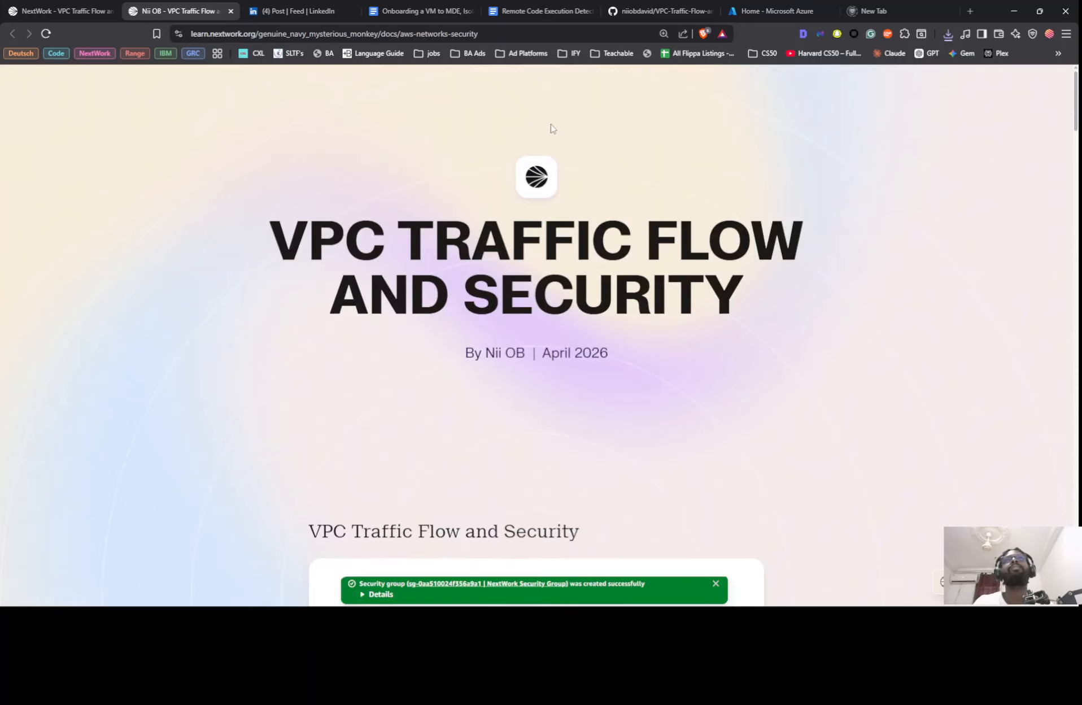